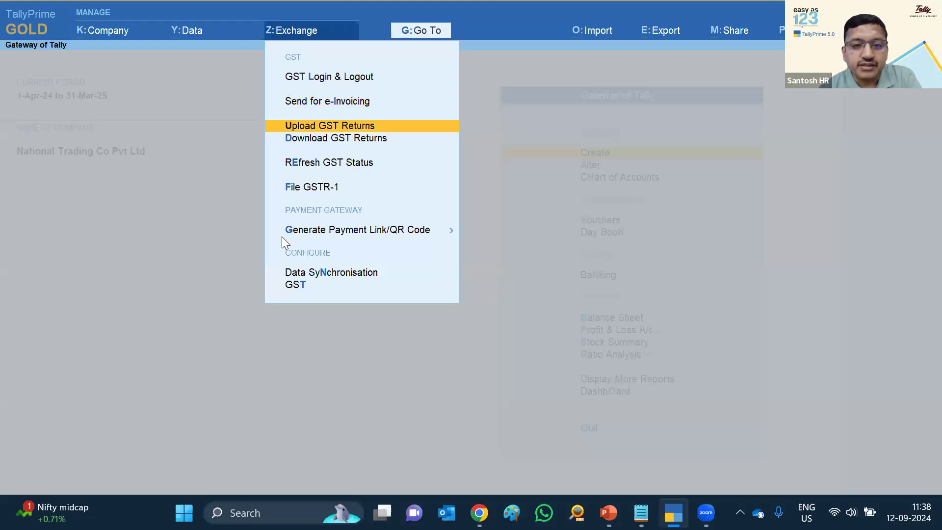
Browse the Exchange menu's GST options and choose Upload GST Returns
key("Down")
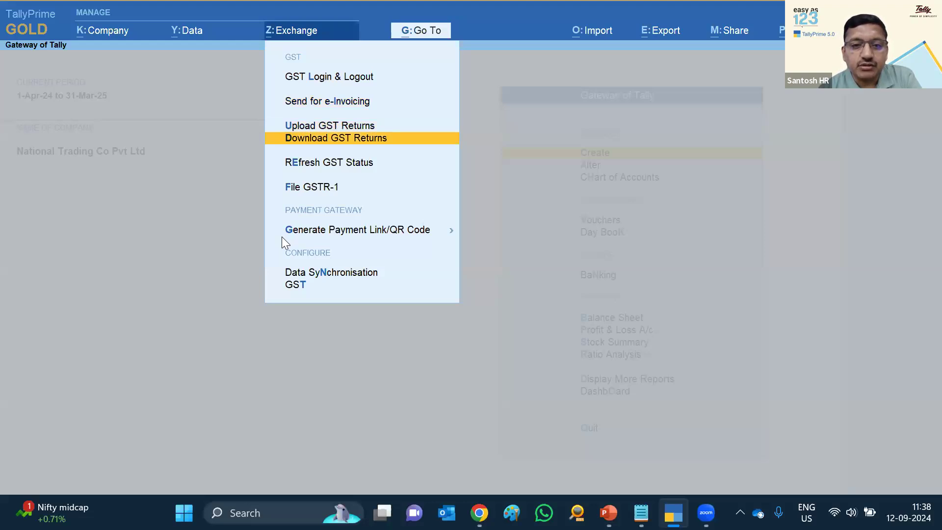
key("Down")
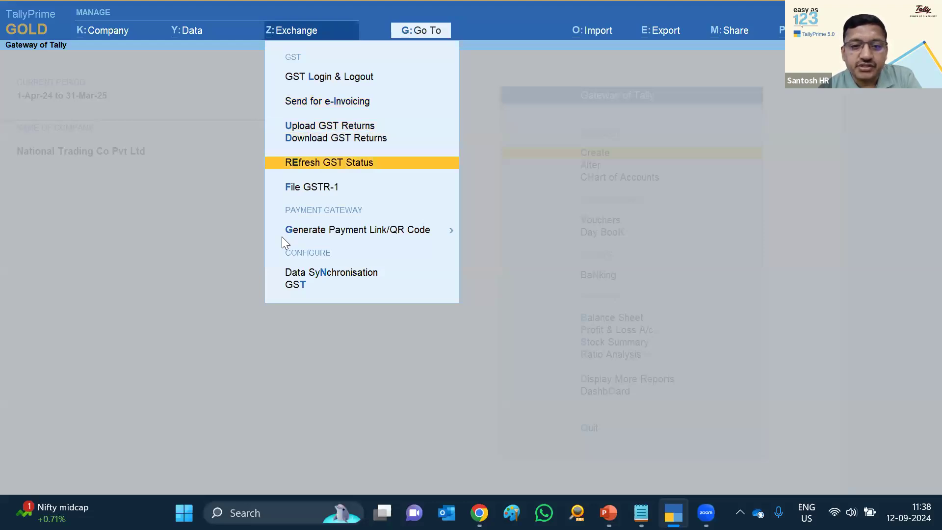
key("Down")
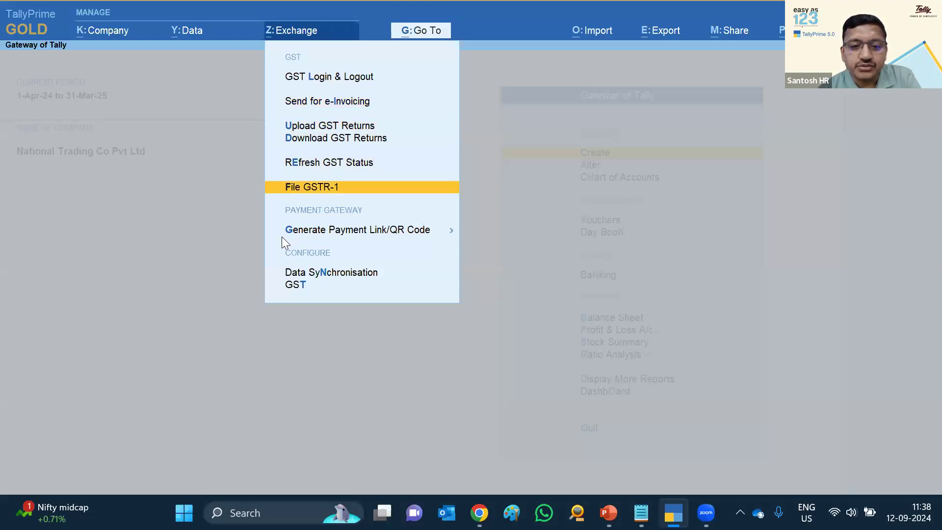
key("Down")
key("Down")
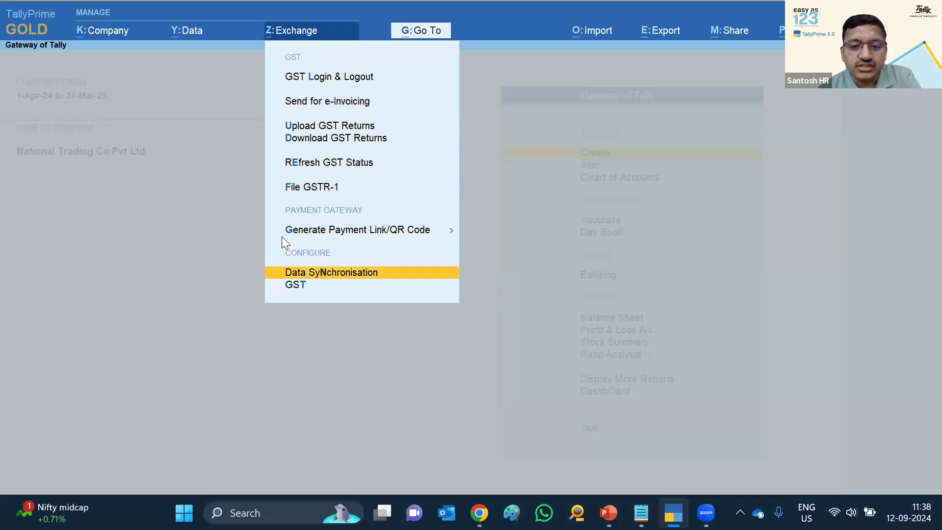
key("Down")
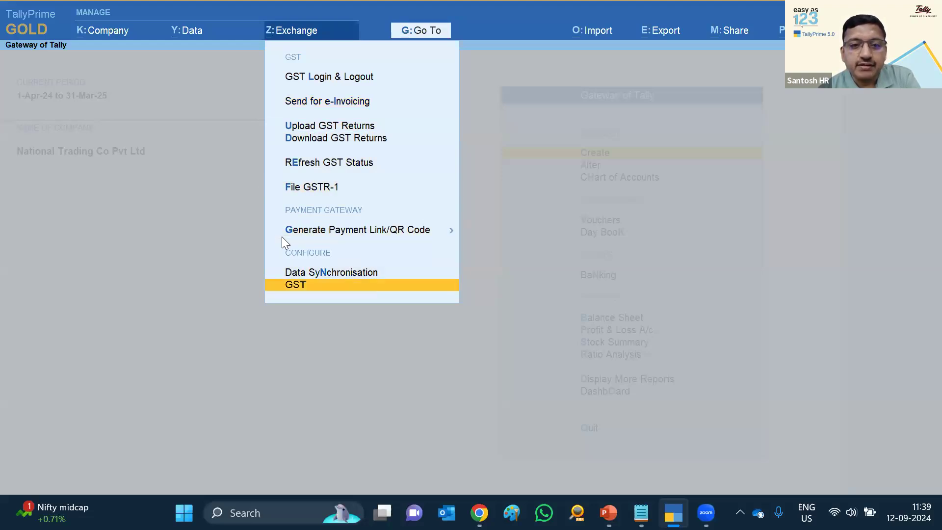
key("Up")
key("Up")
key("Up")
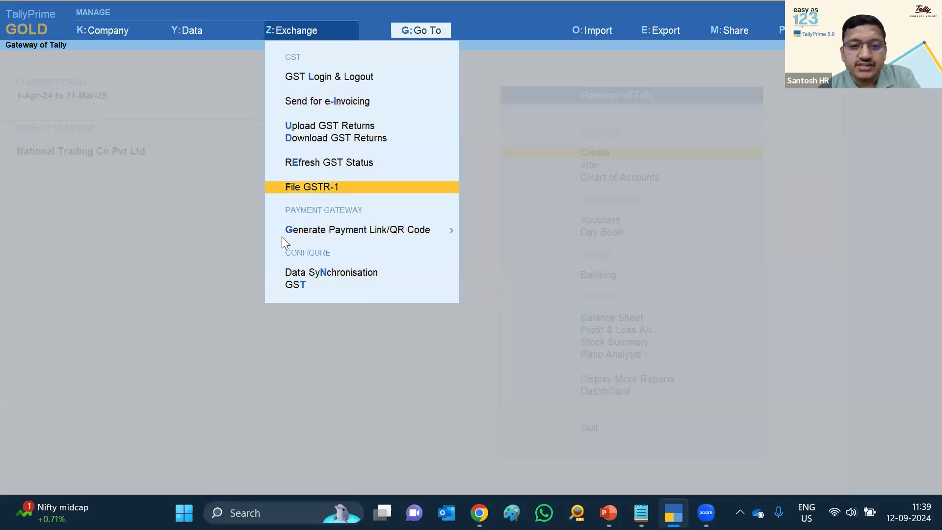
key("Up")
key("Up")
key("Up")
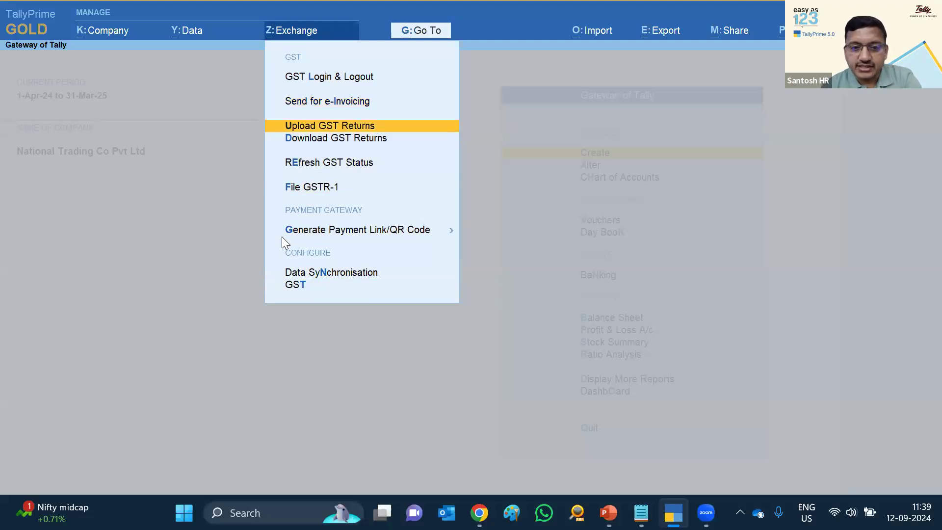
key("Return")
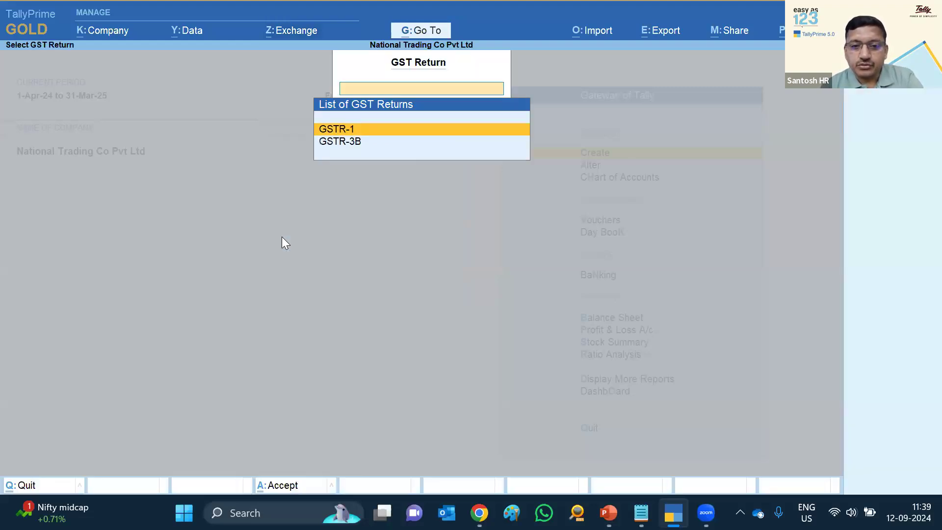
Open the GSTR-1 upload report with its period set from 1-4-2024 to end of April
key("Return")
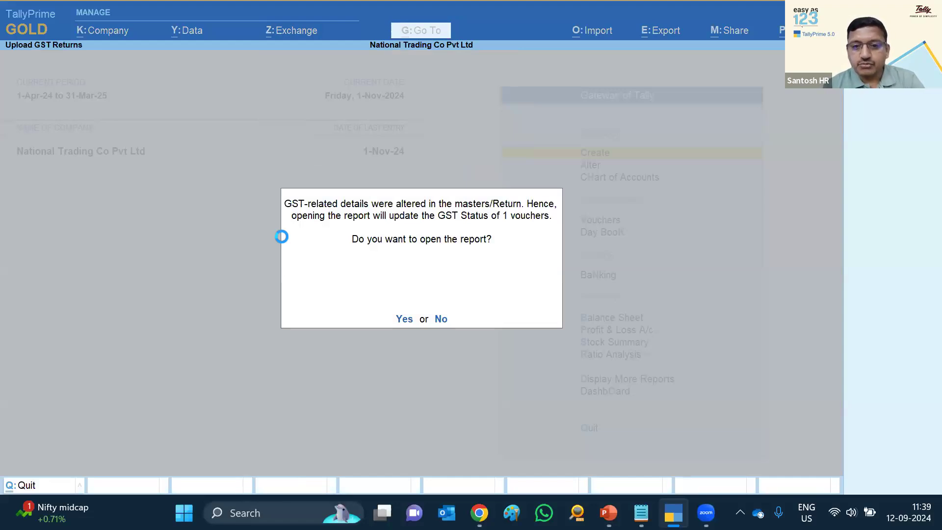
key("Return")
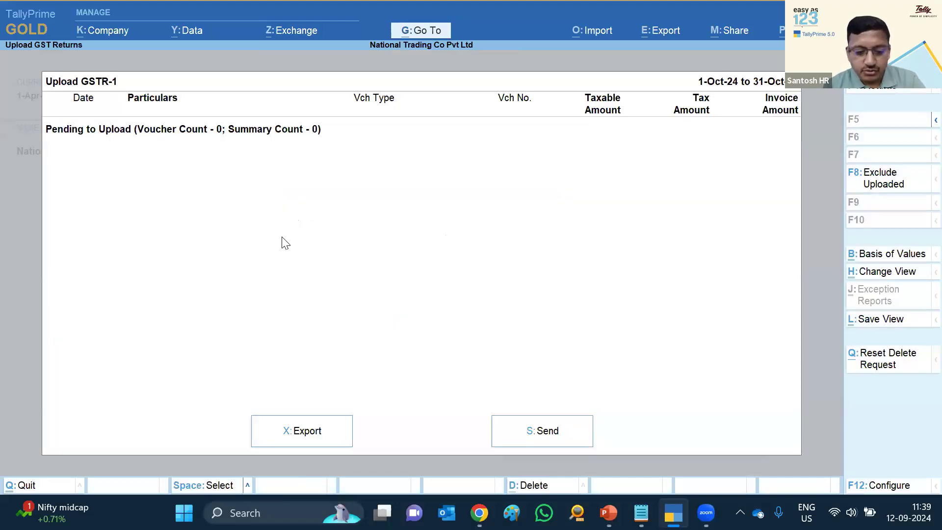
key("F2")
type("1-4")
key("Return")
type("a'pr")
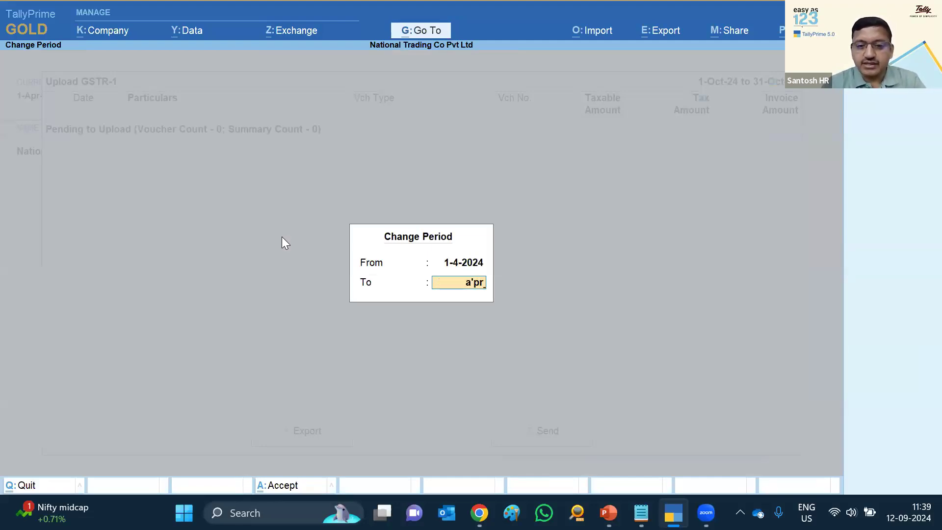
key("BackSpace")
key("BackSpace")
key("BackSpace")
type("pr")
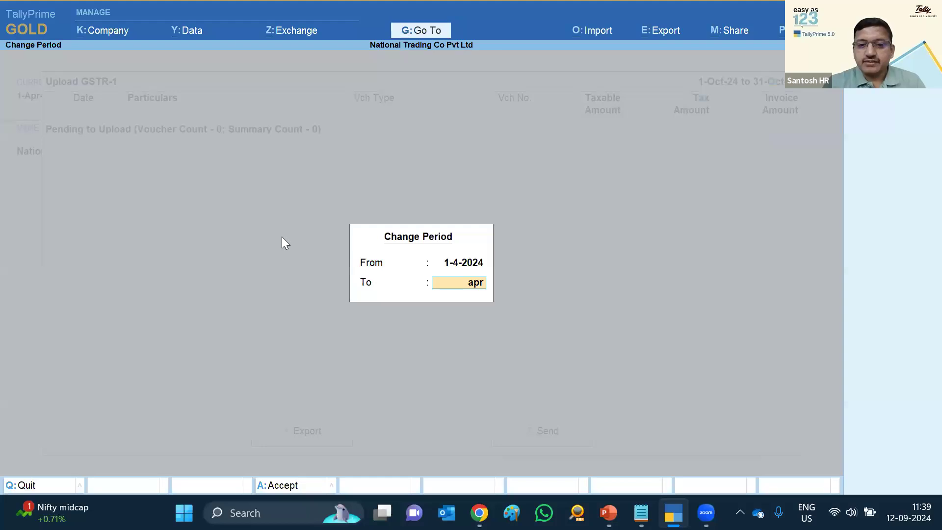
key("Return")
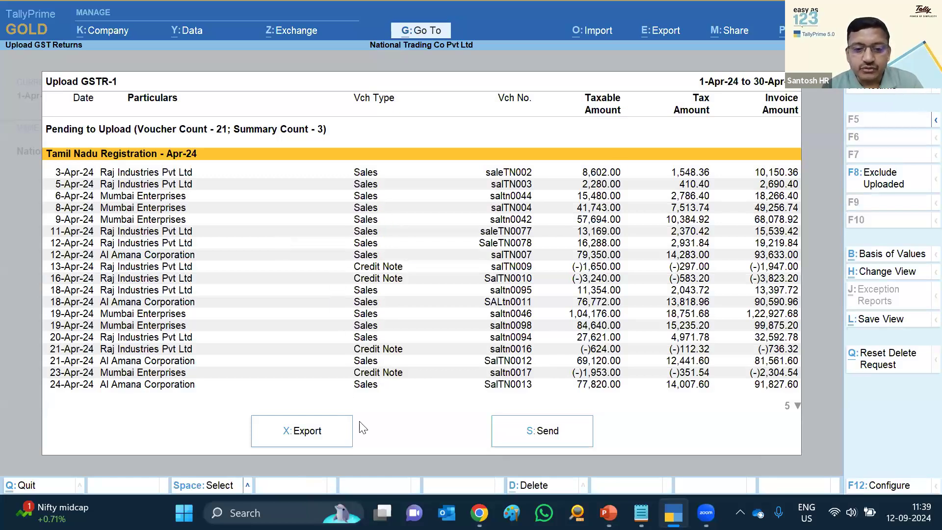
Review the GSTR-1 export options, close them without exporting, and move to the April vouchers
left_click(307, 437)
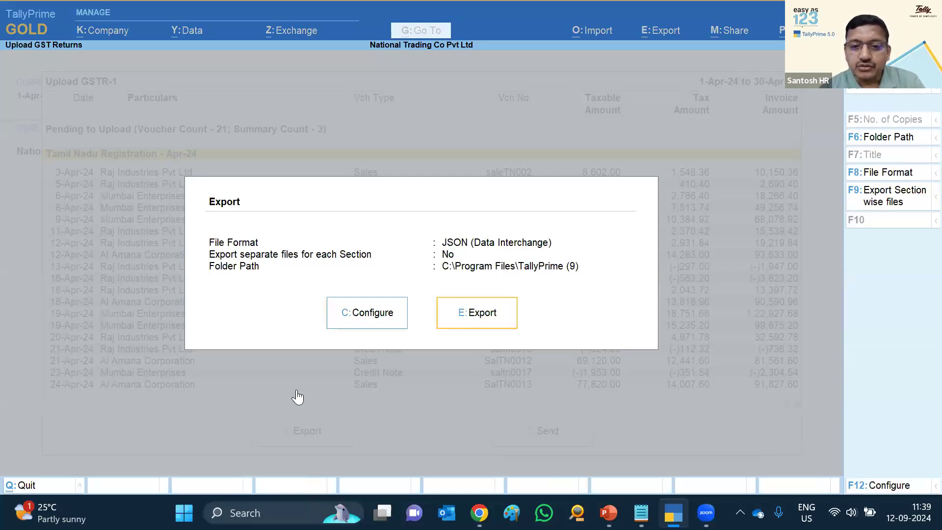
key("Escape")
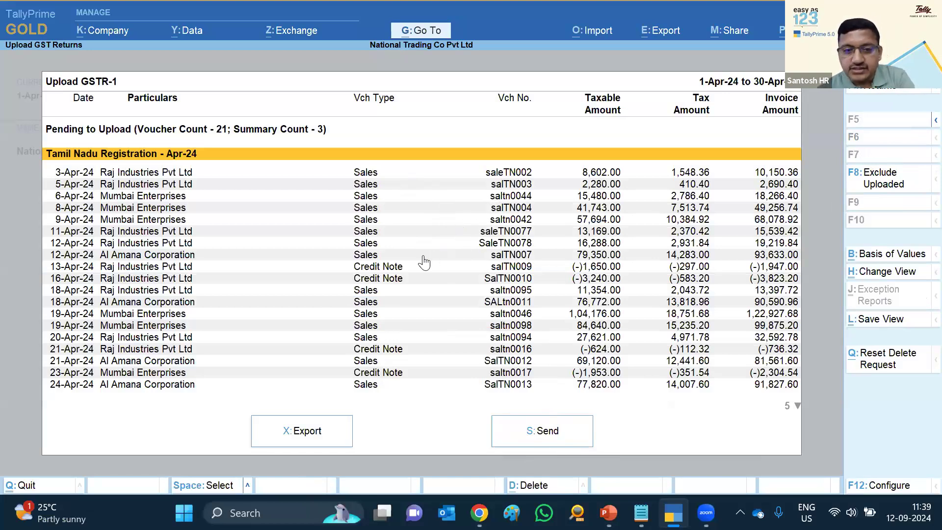
key("Down")
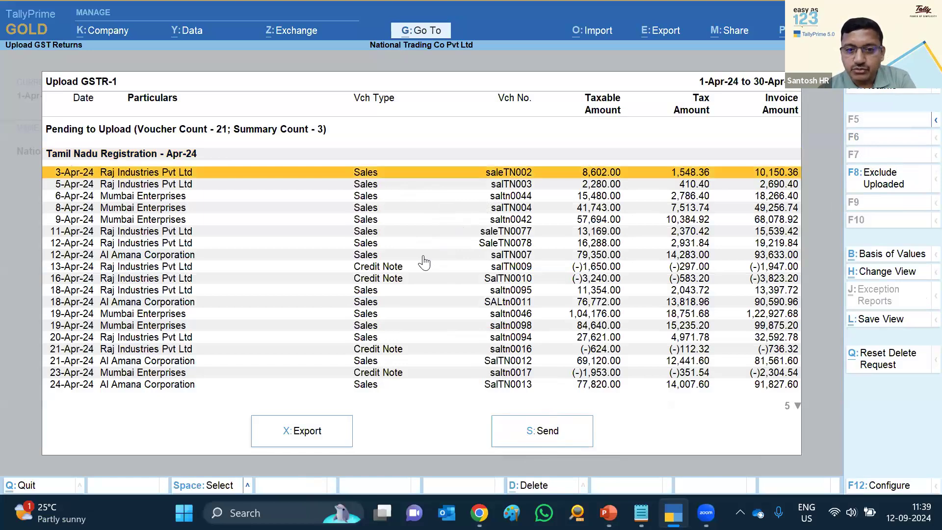
key("Down")
key("Down")
Mark the 6-, 8- and 11-Apr vouchers, clear the marks, then send the April data
key("space")
key("Down")
key("space")
key("Down")
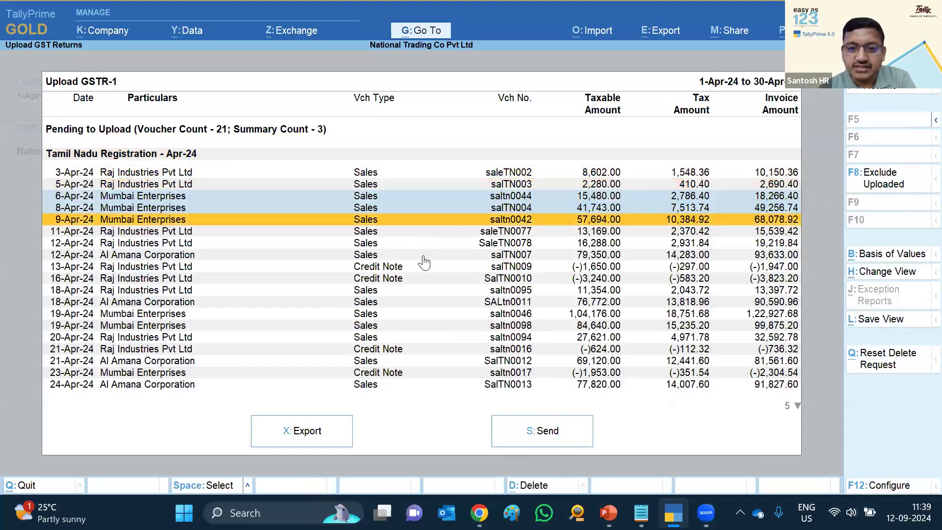
key("Down")
key("space")
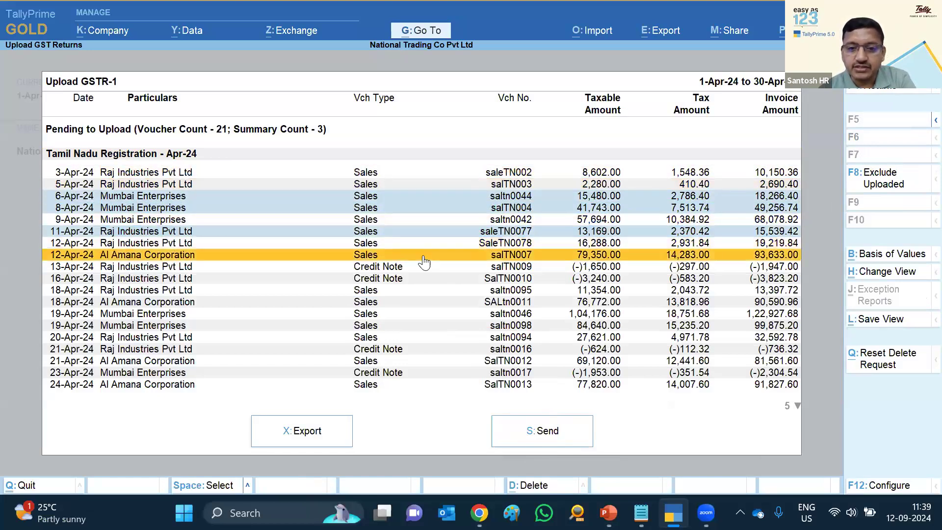
key("Down")
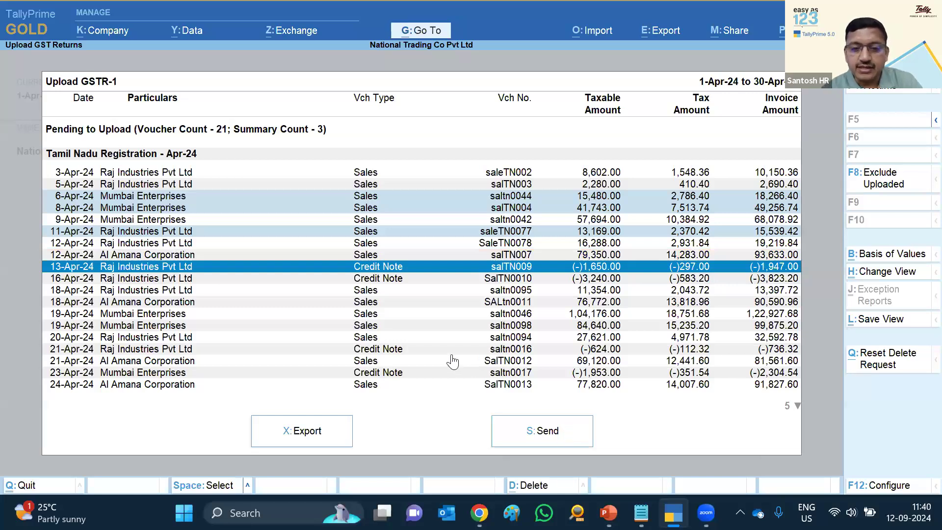
key("Escape")
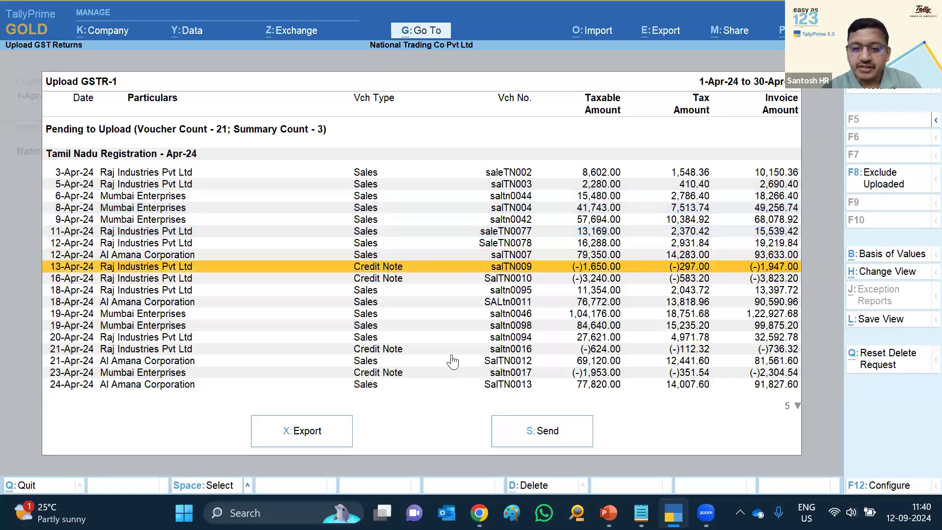
left_click(535, 434)
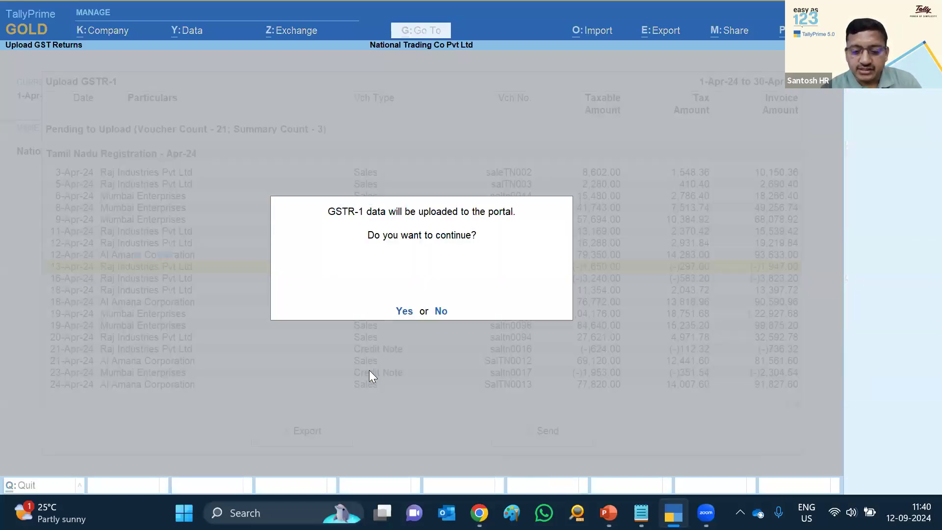
Confirm the upload, enter the OTP to log in, dismiss the success message, and close the report
key("y")
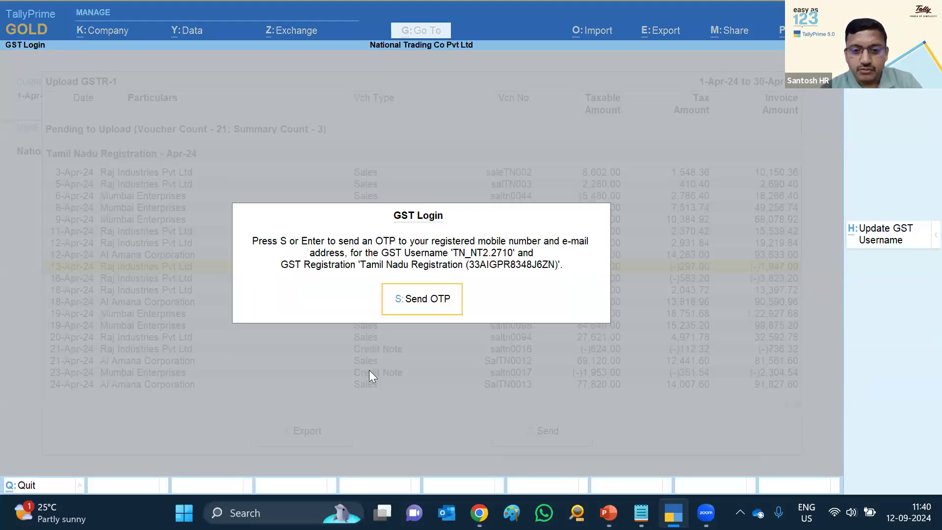
type("s123")
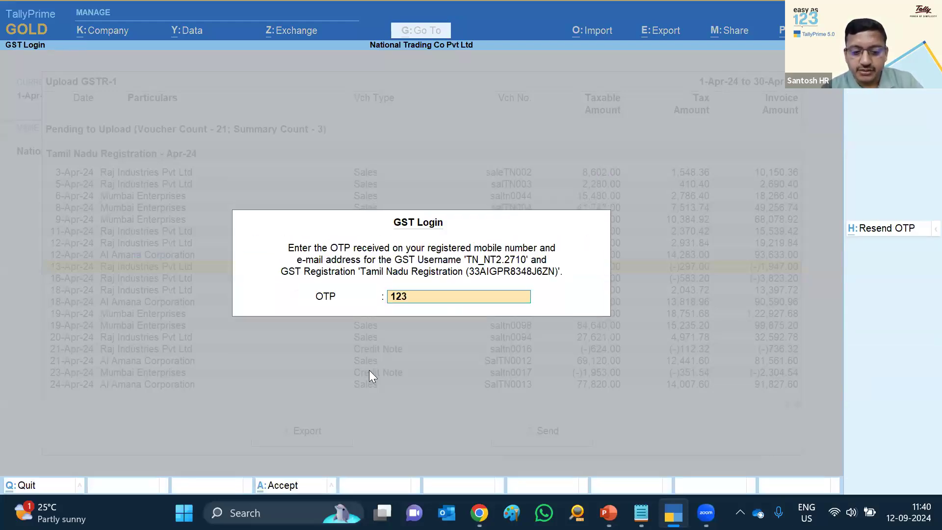
type("456")
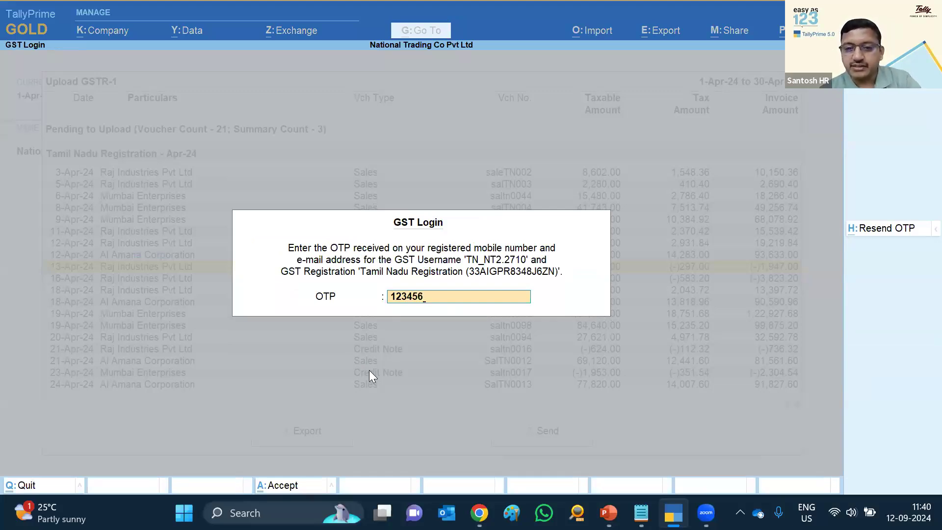
key("Return")
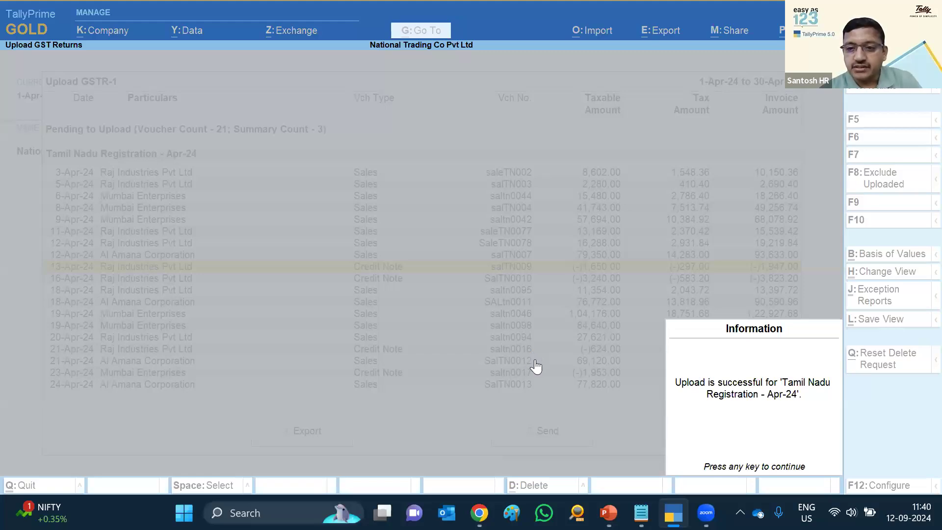
key("Return")
key("Escape")
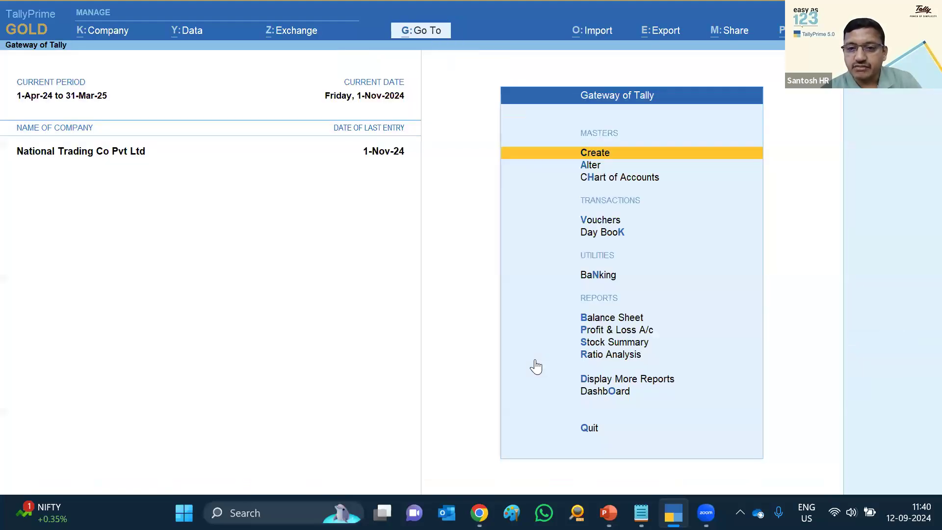
Open the GSTR-1 report from Display > Statutory > GST and set its period to April 2024
key("d")
key("o")
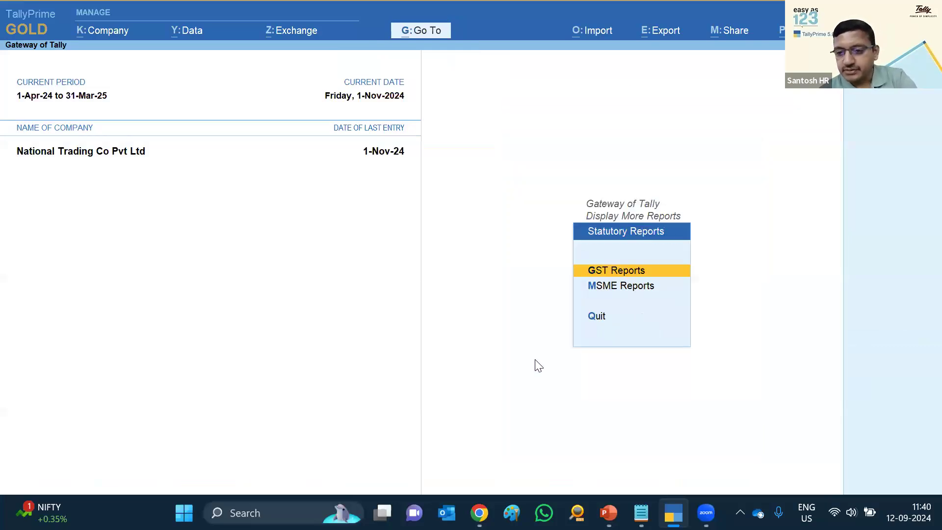
key("g")
key("1")
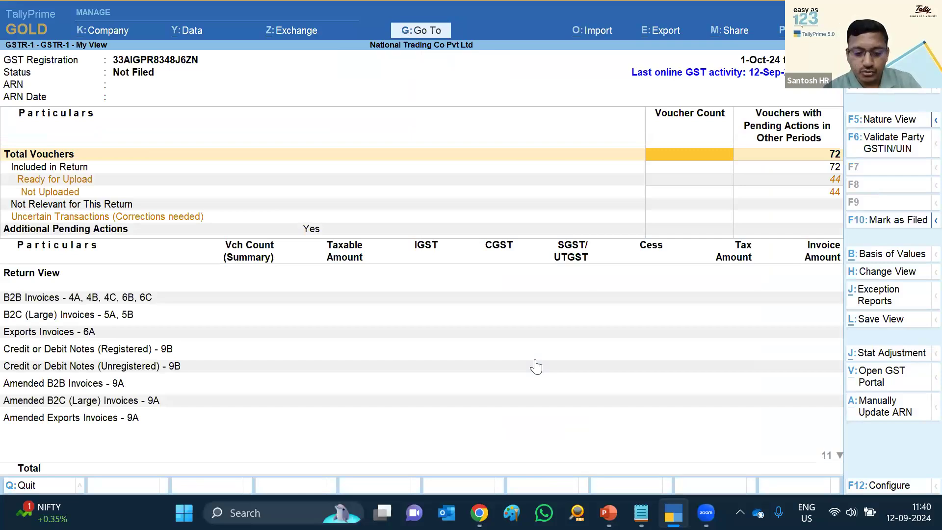
key("alt+F2")
type("1-4")
key("Return")
type("a")
key("Return")
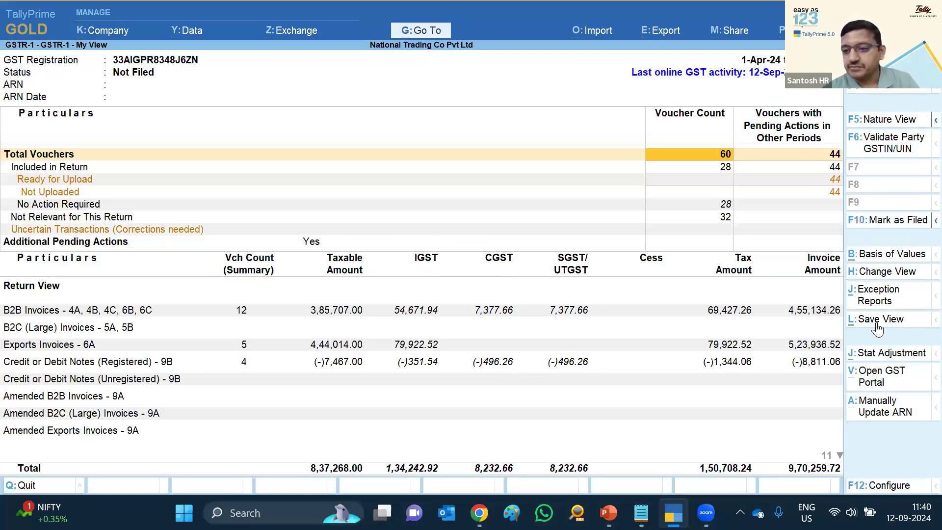
Apply the saved 'View' layout and reset the period to 1-4-2024 through 30-4-2024
key("ctrl+h")
key("Down")
key("Down")
key("Down")
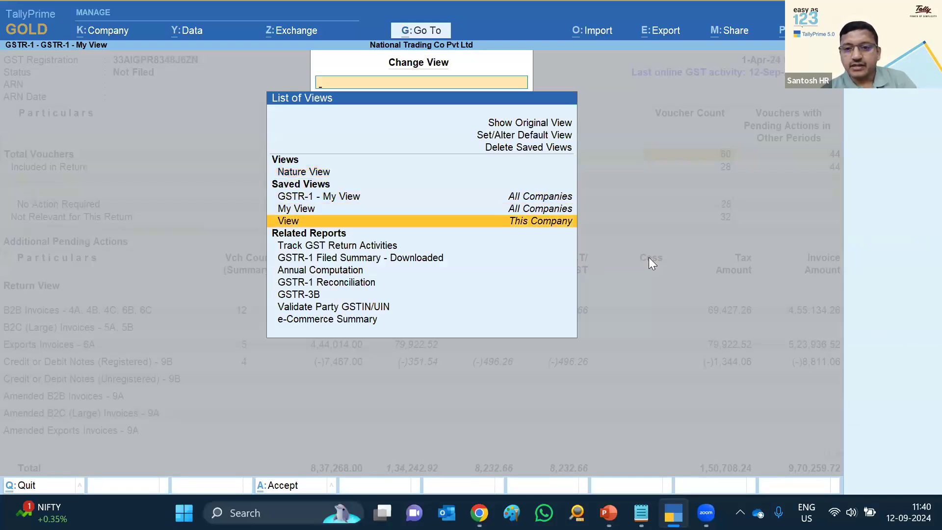
key("Return")
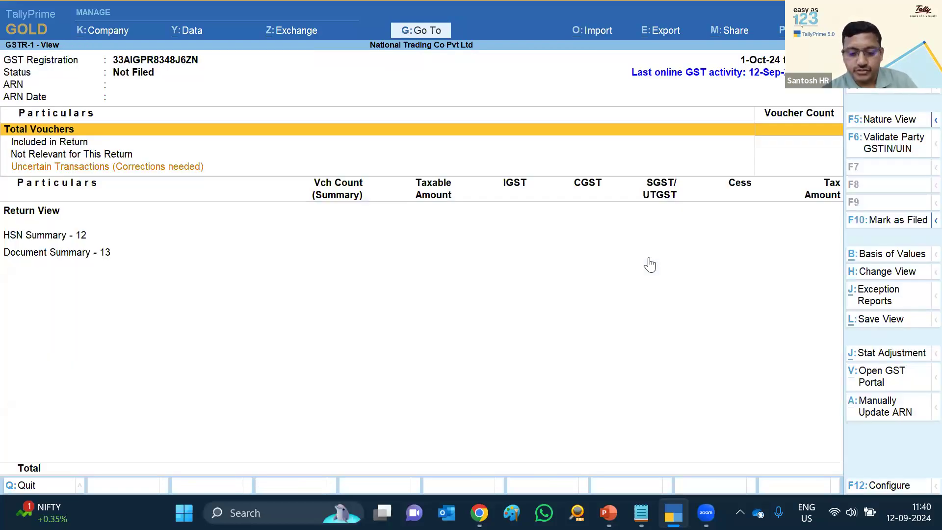
key("alt+F2")
type("apr")
key("Return")
type("apr")
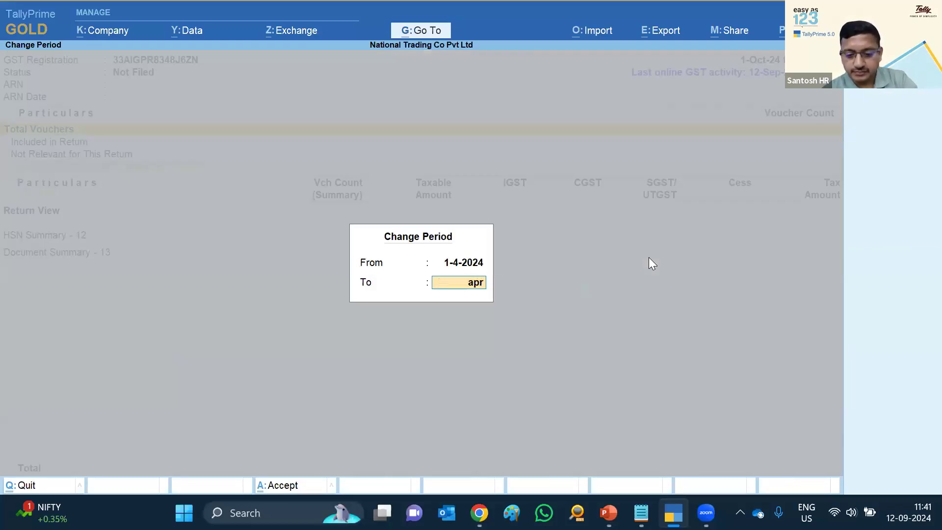
key("Return")
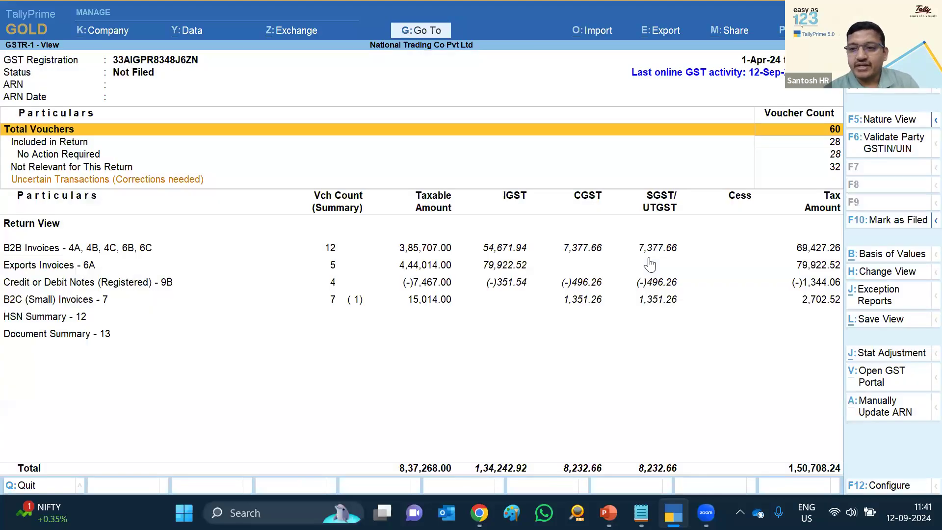
left_click(70, 157)
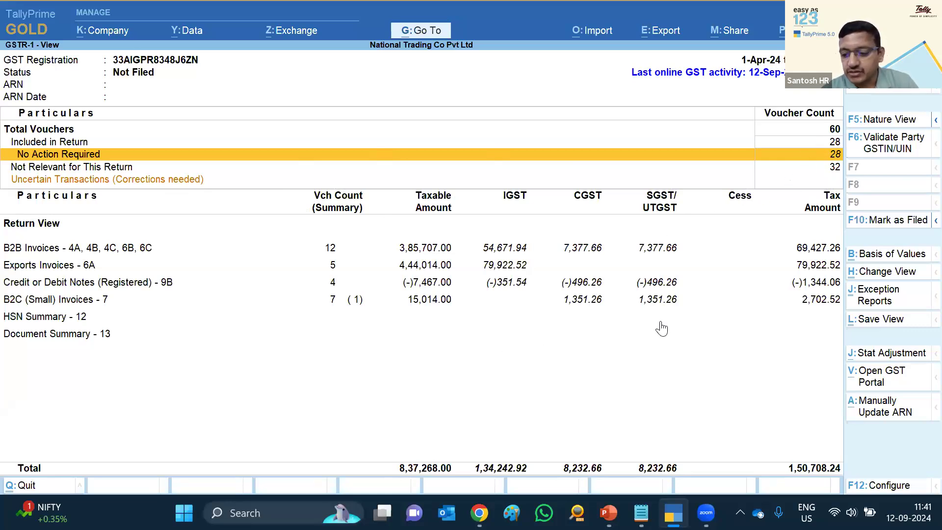
key("Up")
key("Up")
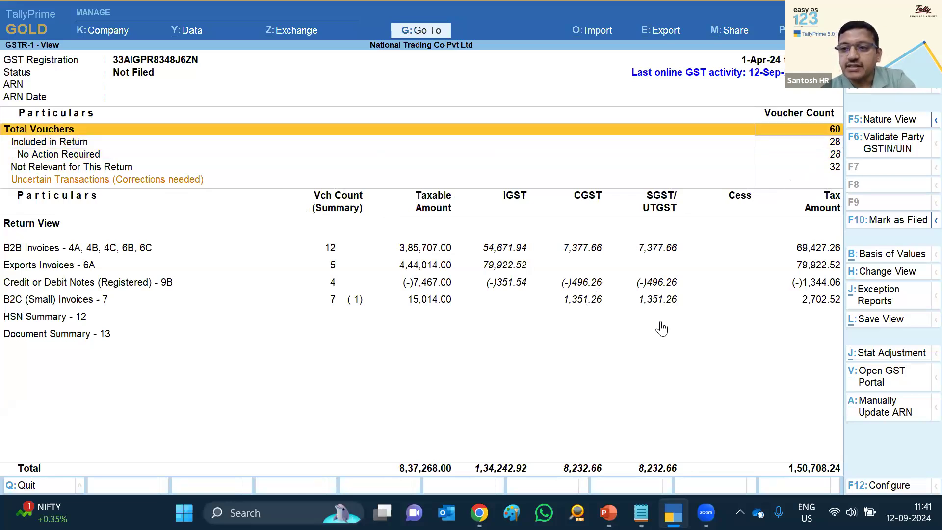
key("Down")
key("Down")
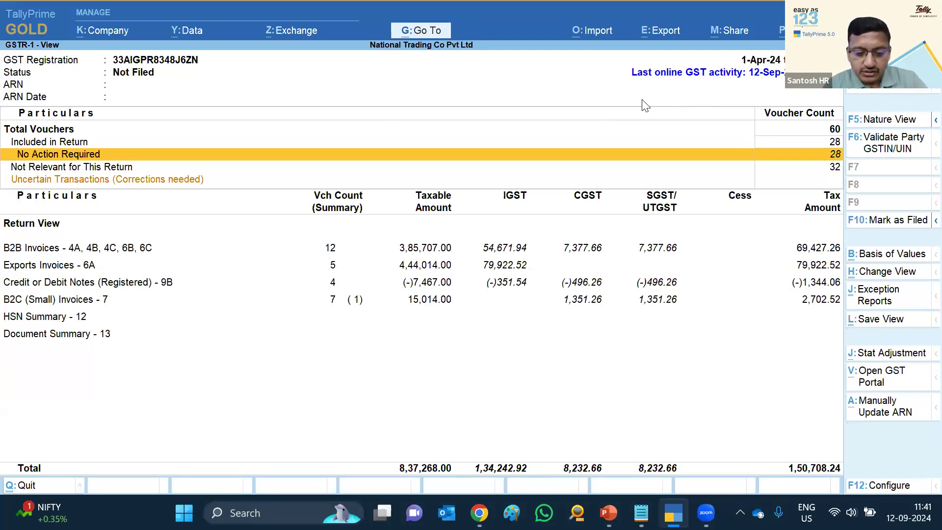
key("alt")
Set the GSTR-1 period from 1-5-2024 to the end of May 2024
type("may")
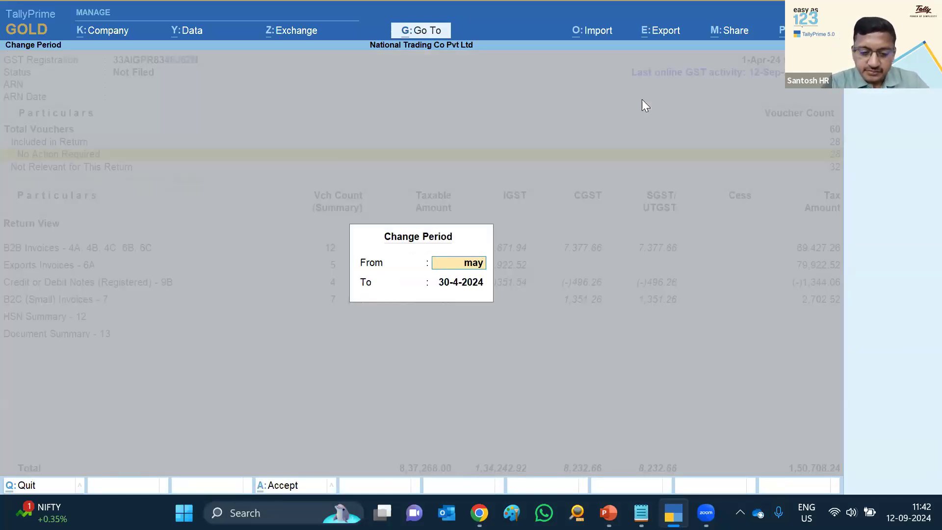
key("Return")
type("may")
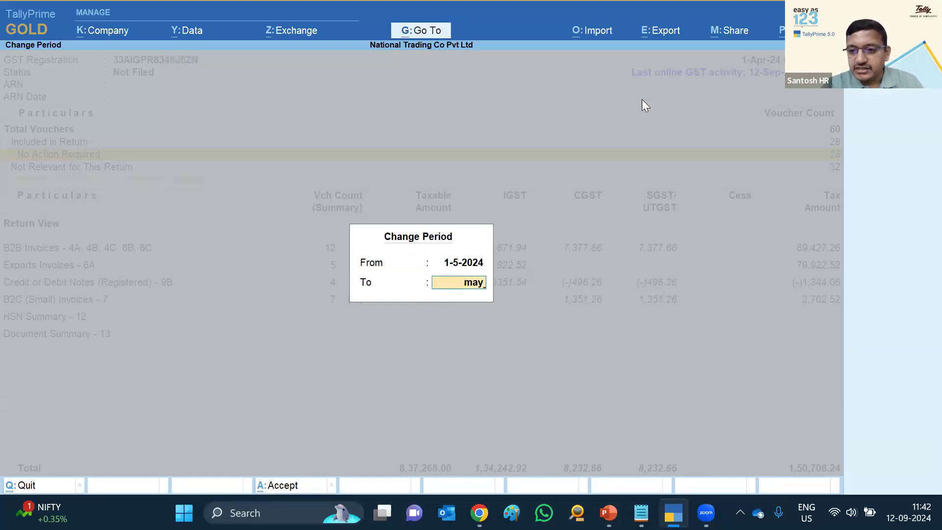
key("Return")
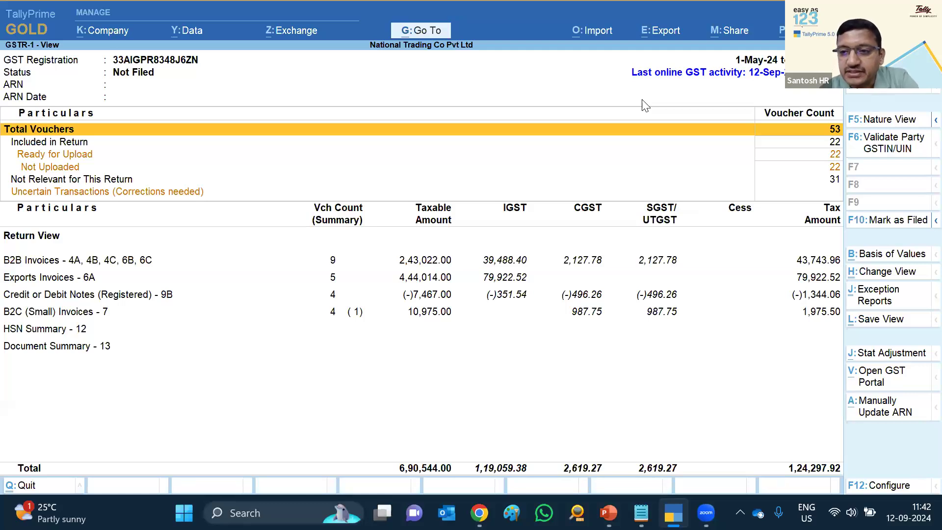
Review the status rows: Total Vouchers, Ready for Upload, Not Uploaded, Not Relevant, Uncertain
key("Down")
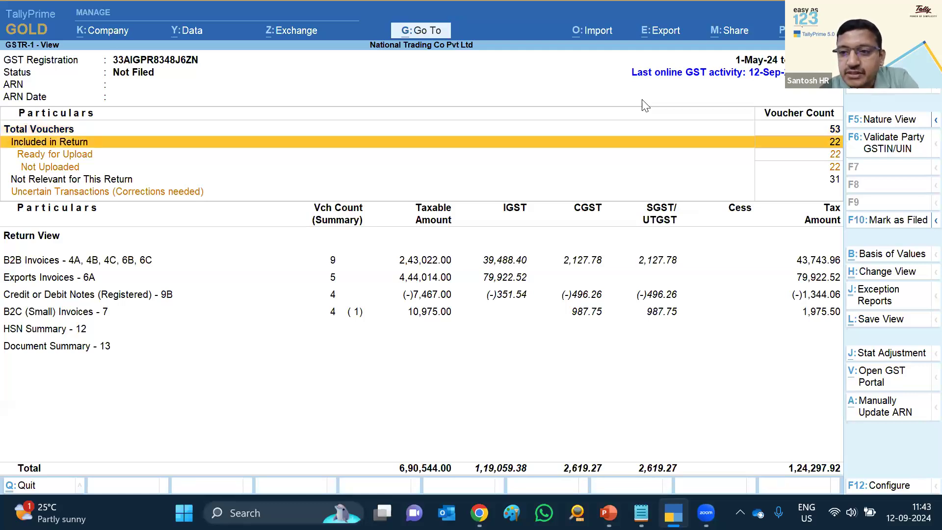
key("Up")
key("Down")
key("Down")
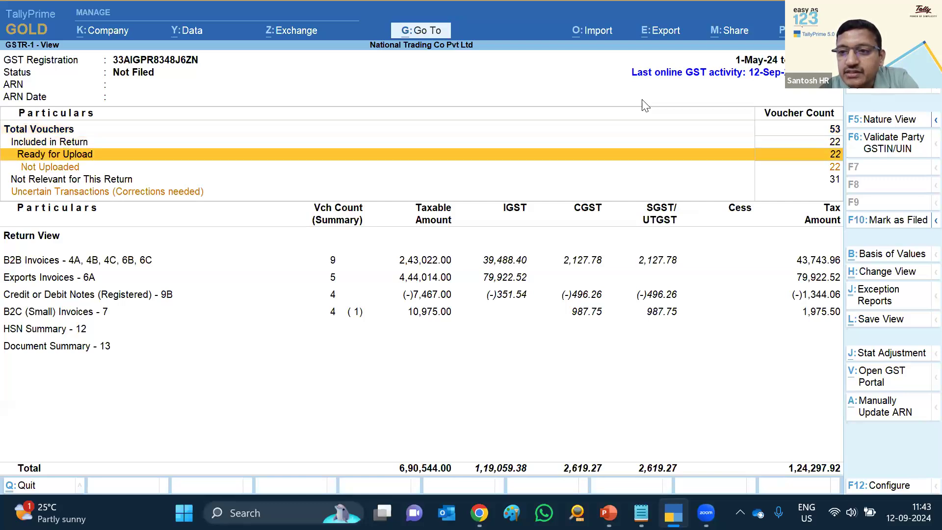
key("Down")
key("Up")
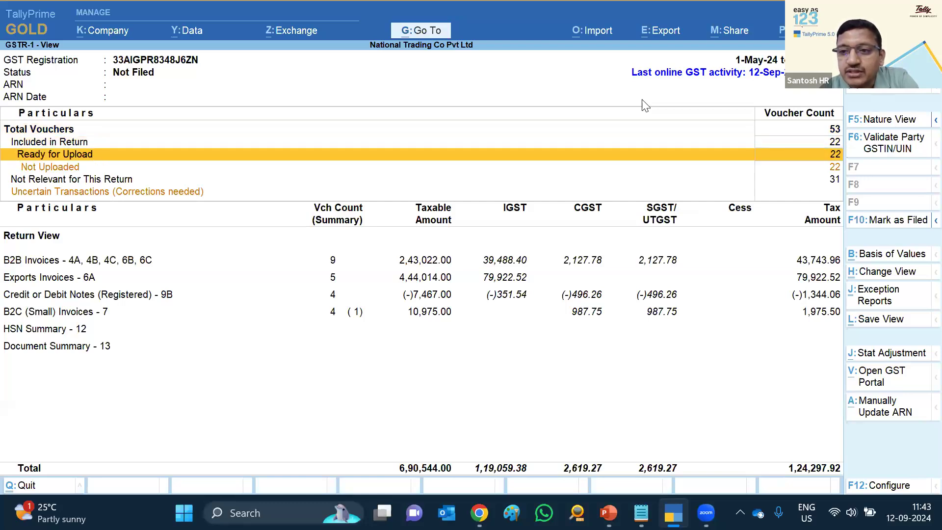
key("Down")
key("Down")
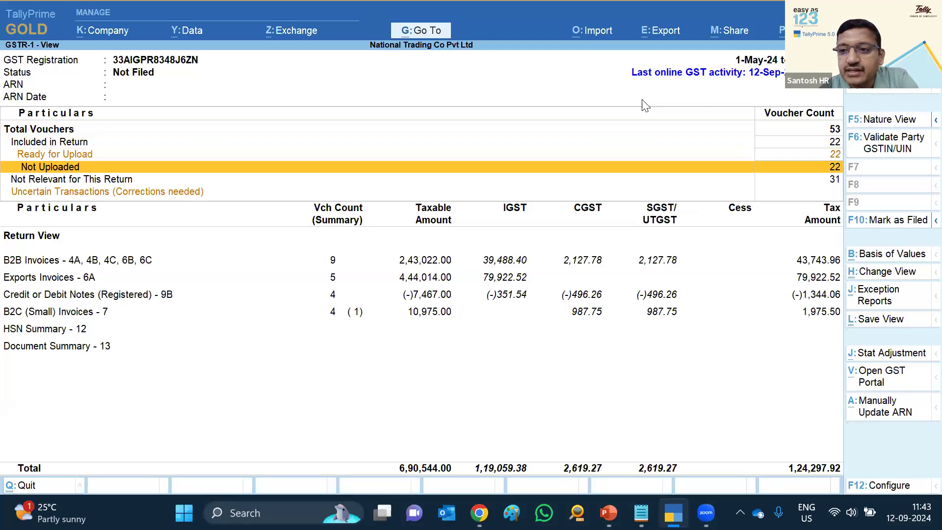
key("Down")
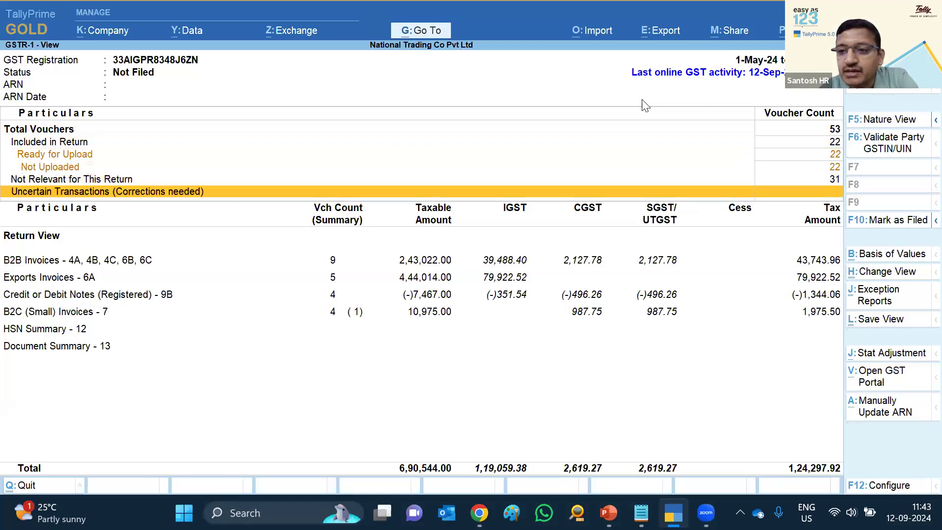
key("Up")
key("Up")
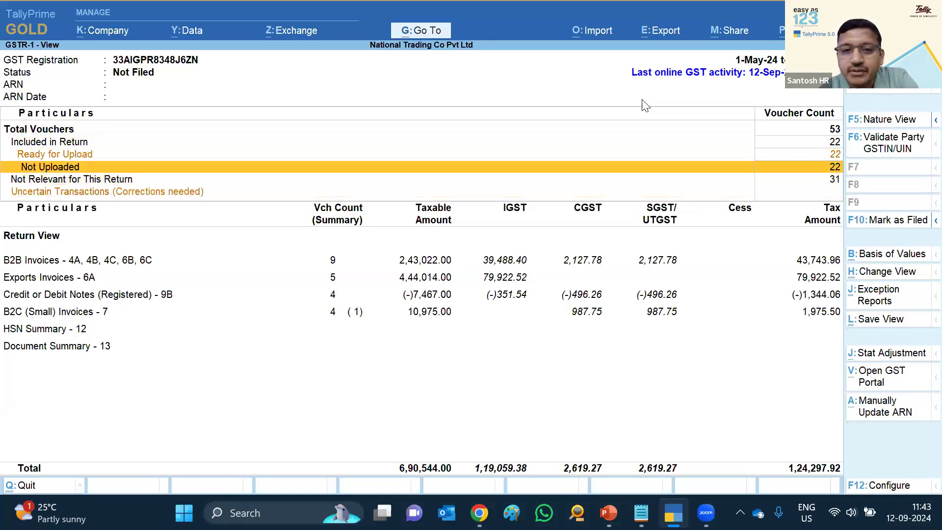
key("Down")
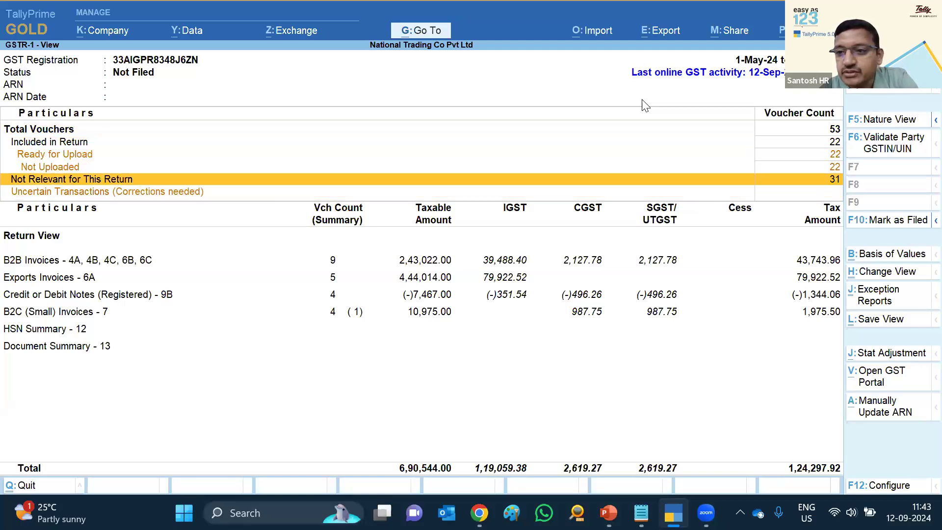
key("Up")
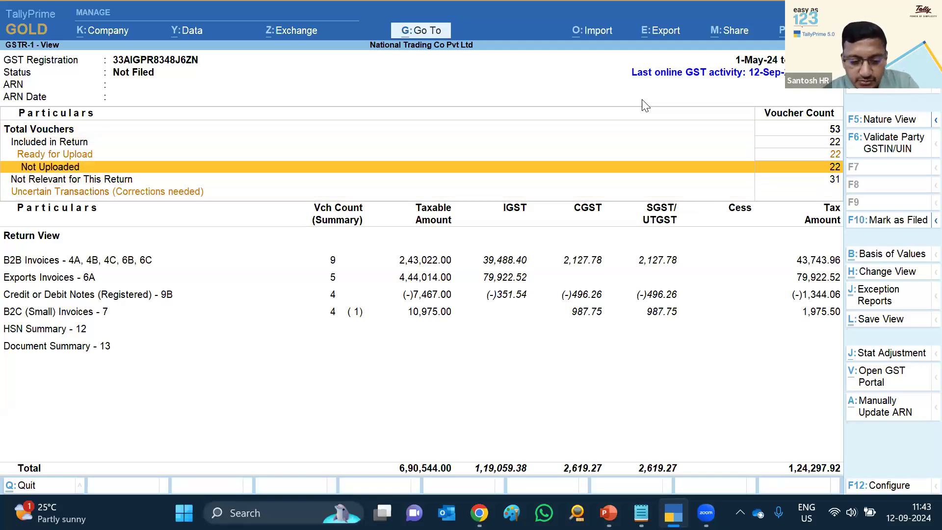
Send the May GSTR-1 data to the portal, dismiss the errors warning, and hide uploaded vouchers
key("alt+z")
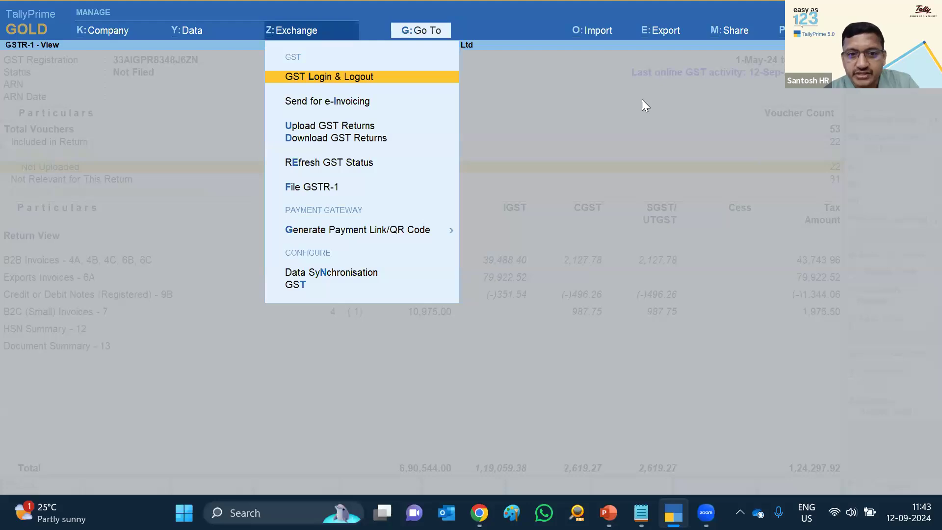
key("Down")
key("Down")
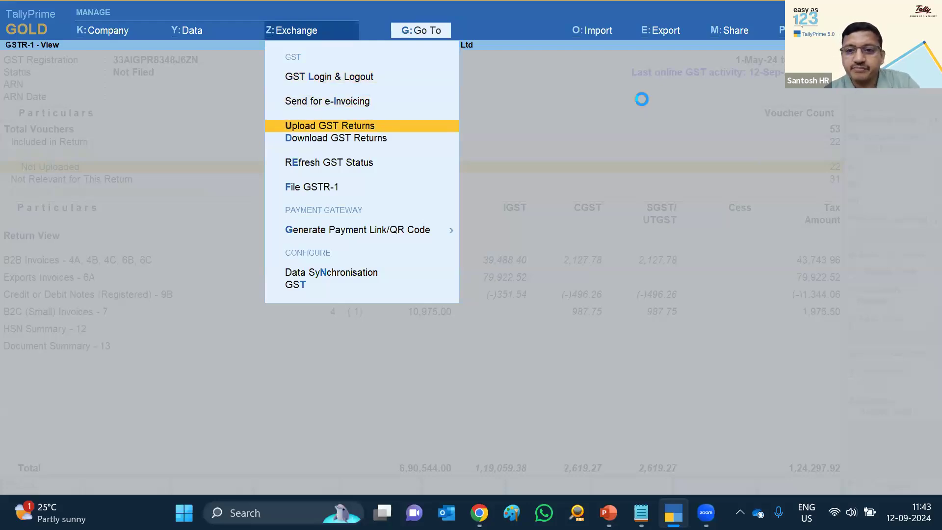
key("Return")
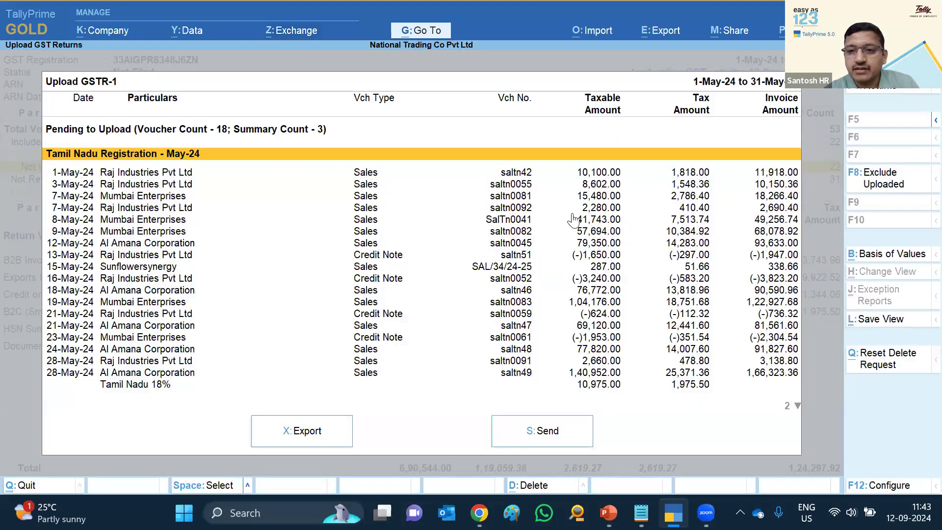
left_click(546, 431)
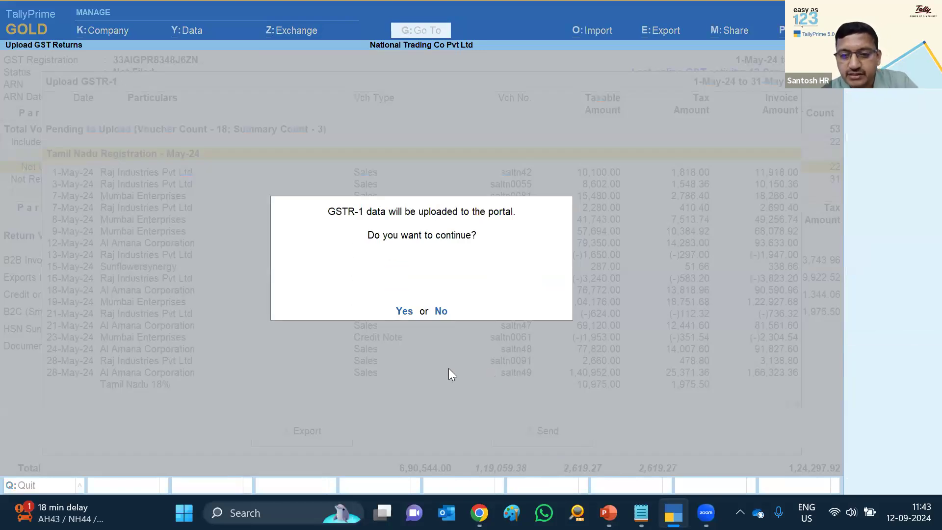
key("y")
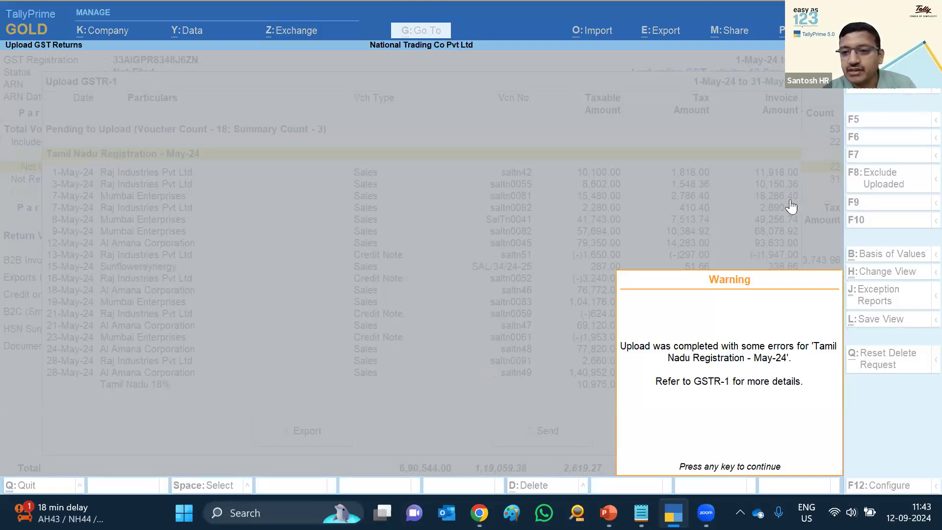
key("Return")
left_click(869, 173)
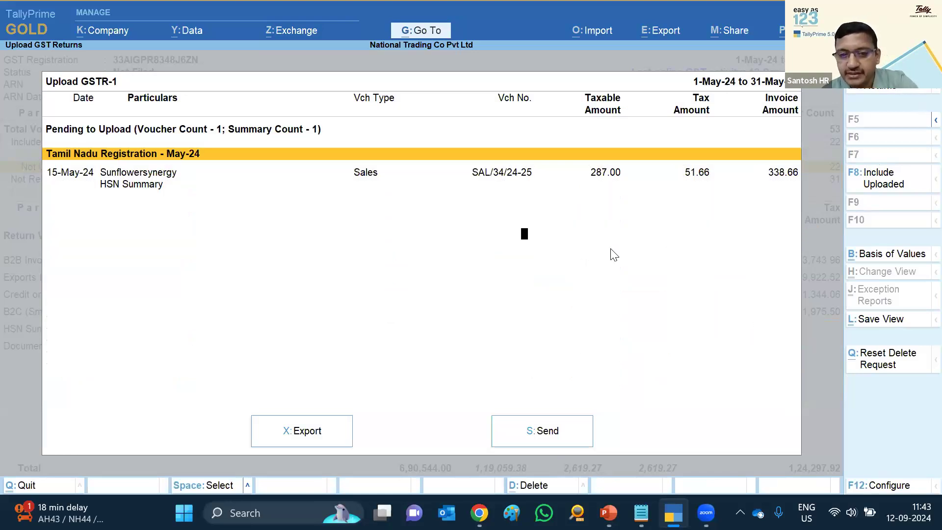
Set Show GST Status to Yes in the F12 configuration and accept it
key("F12")
key("Down")
key("Down")
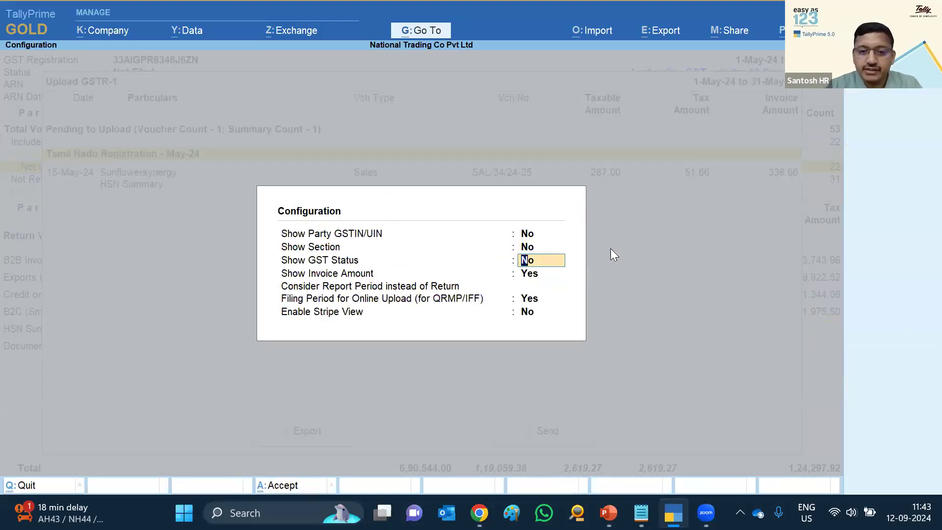
type("y")
key("Return")
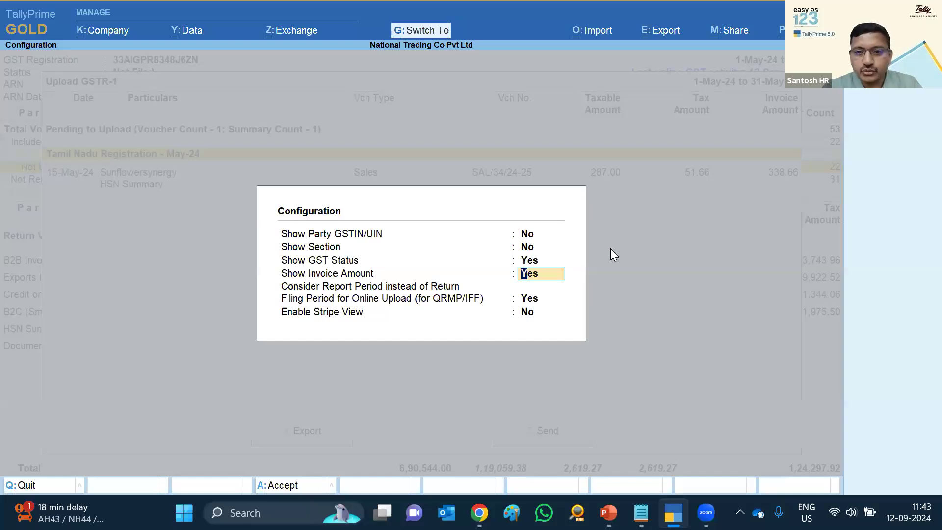
key("ctrl+a")
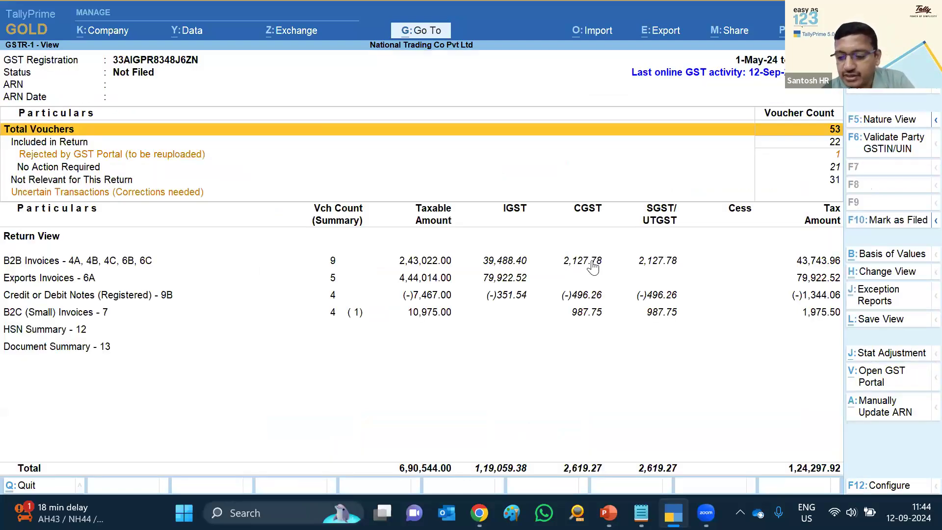
Open the 'Rejected by GST Portal (to be reuploaded)' voucher register
key("Down")
key("Down")
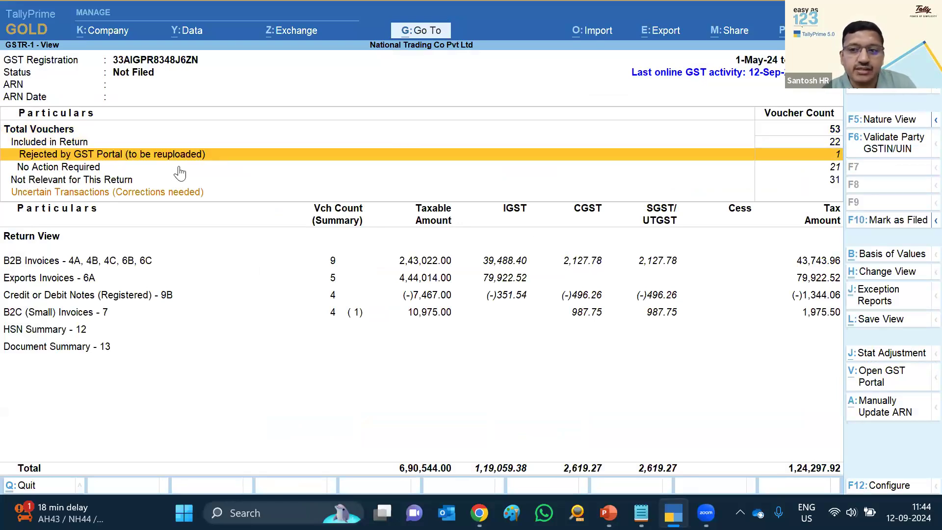
key("Return")
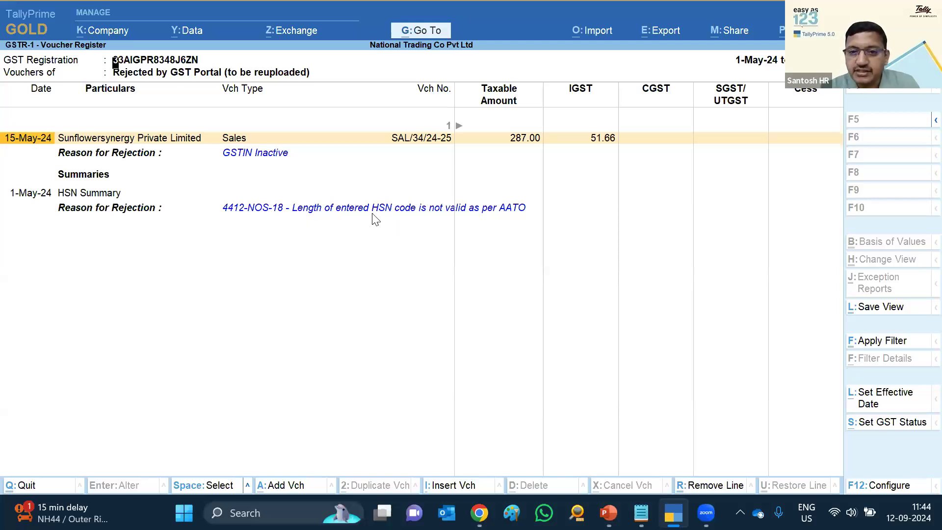
Alter the Sunflowersynergy ledger to Unregistered/Consumer with a new effective date of 1.5
key("Return")
left_click(110, 97)
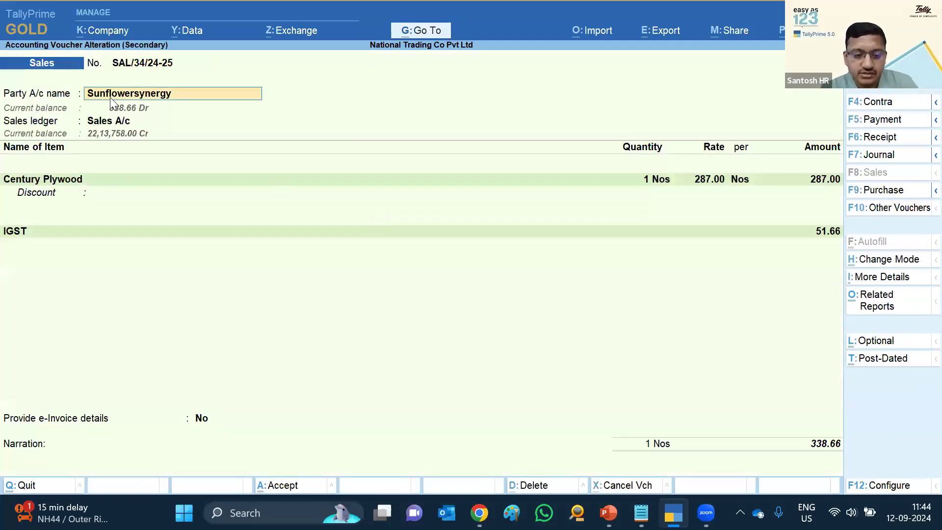
key("ctrl+Return")
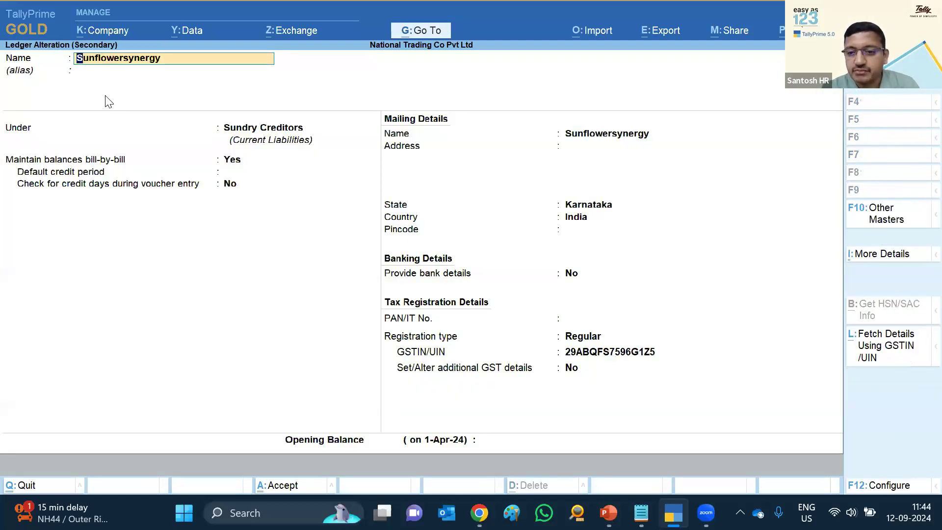
left_click(589, 340)
key("Down")
key("Return")
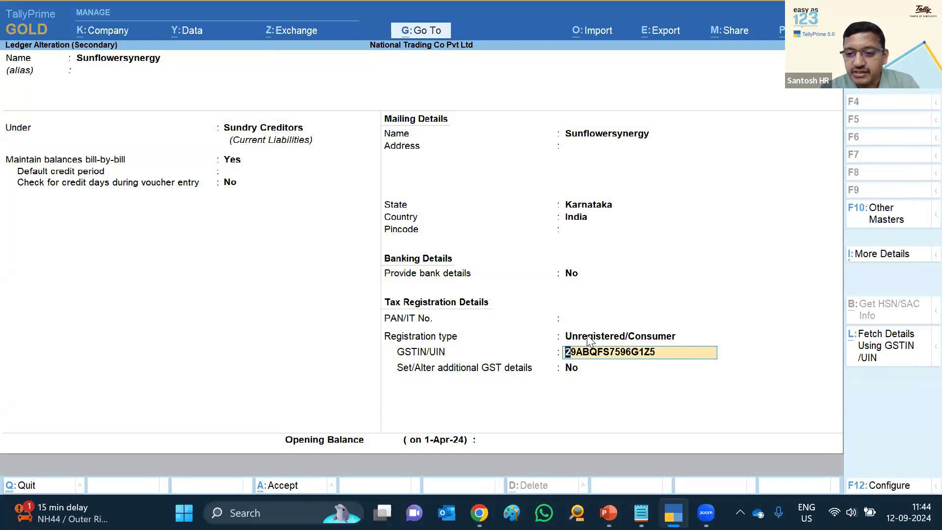
key("Return")
key("y")
key("Return")
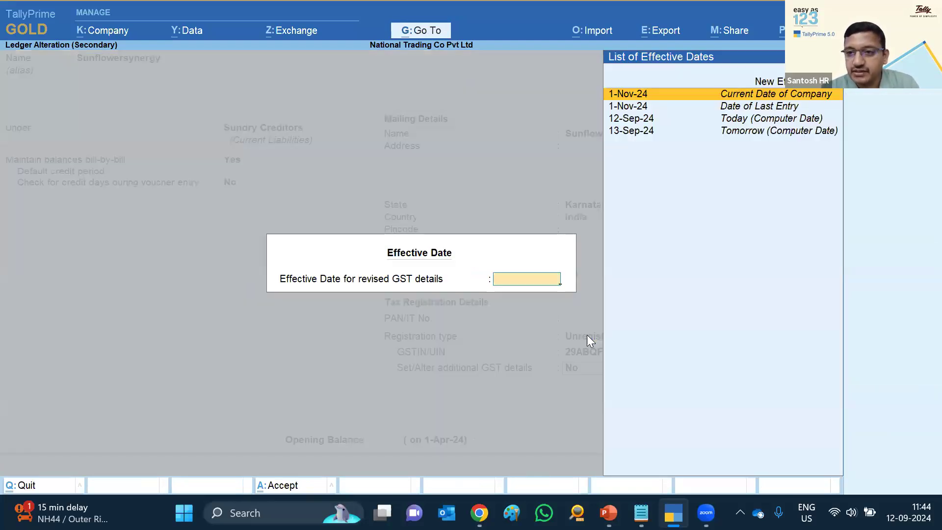
key("Up")
key("Return")
type("1.5")
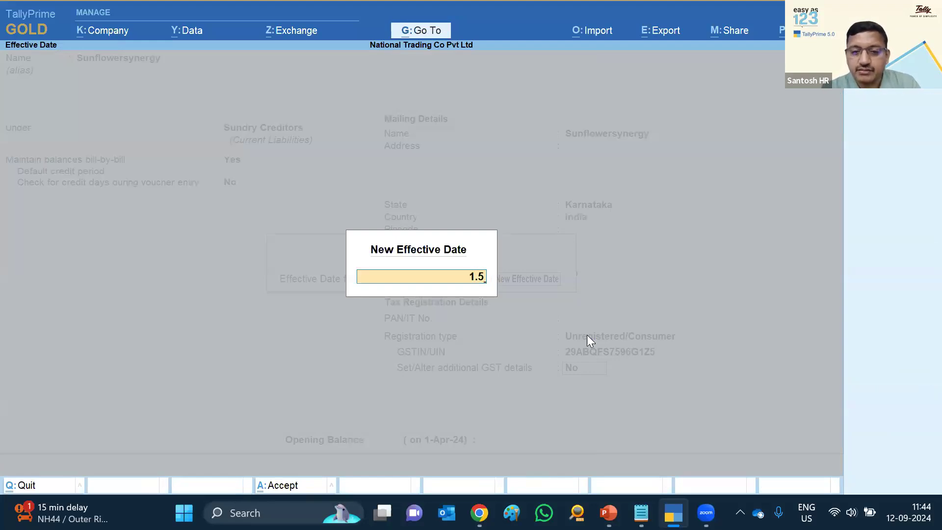
key("Return")
key("ctrl+a")
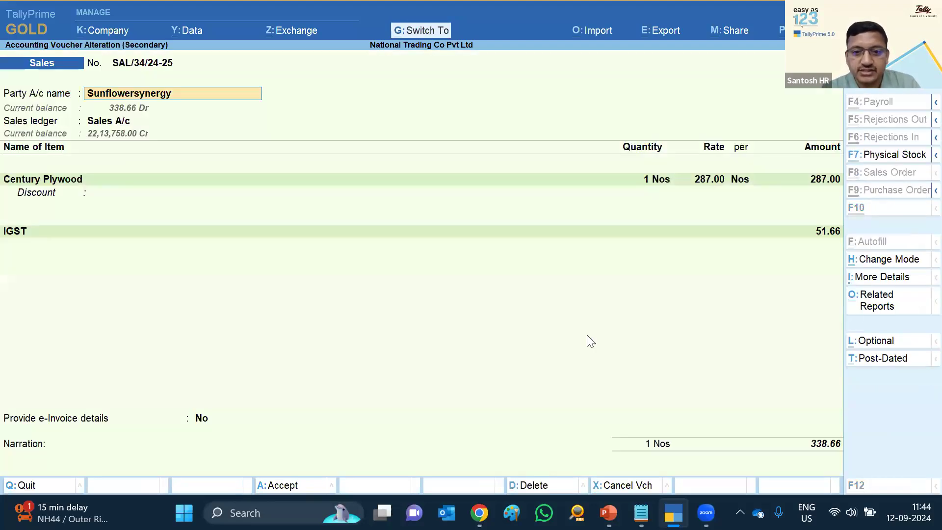
Set the 15-May voucher's party registration to Unregistered/Consumer and save the voucher
key("Return")
key("ctrl+a")
key("Return")
key("Return")
key("Return")
key("Return")
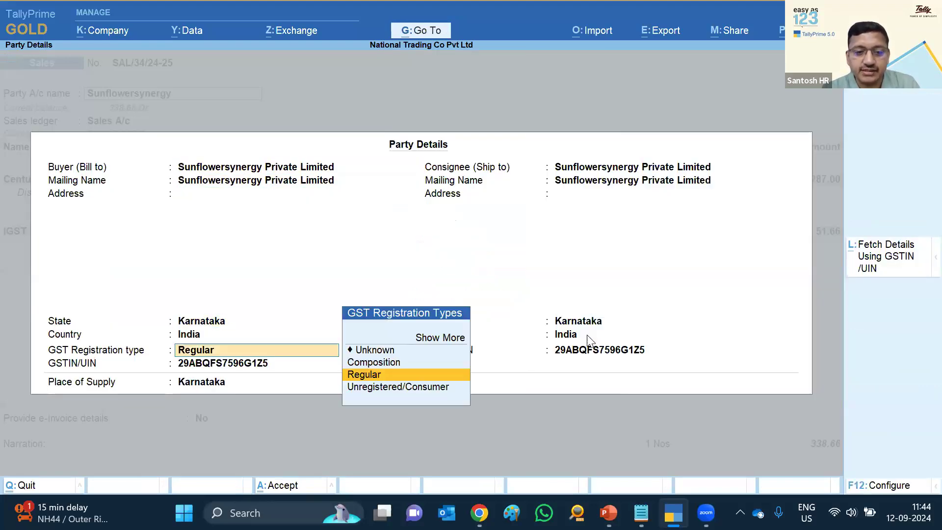
key("Down")
key("Return")
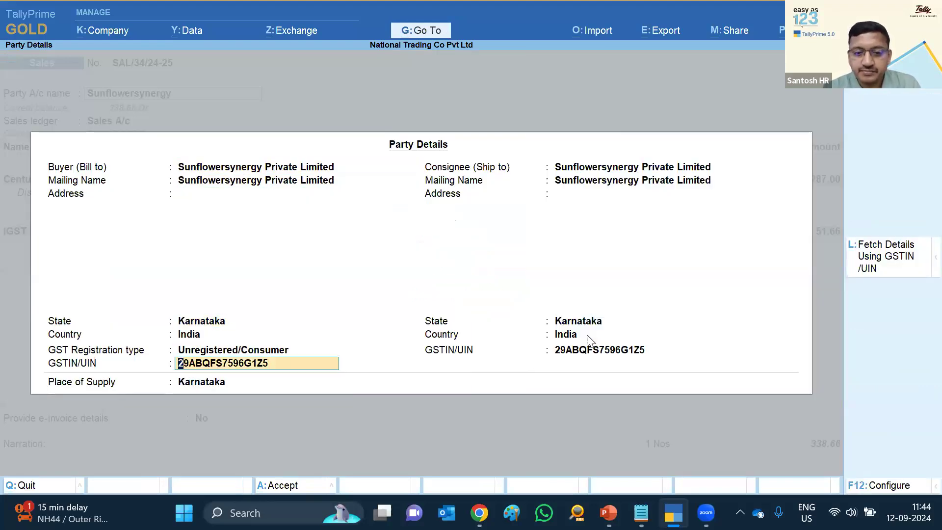
key("ctrl+a")
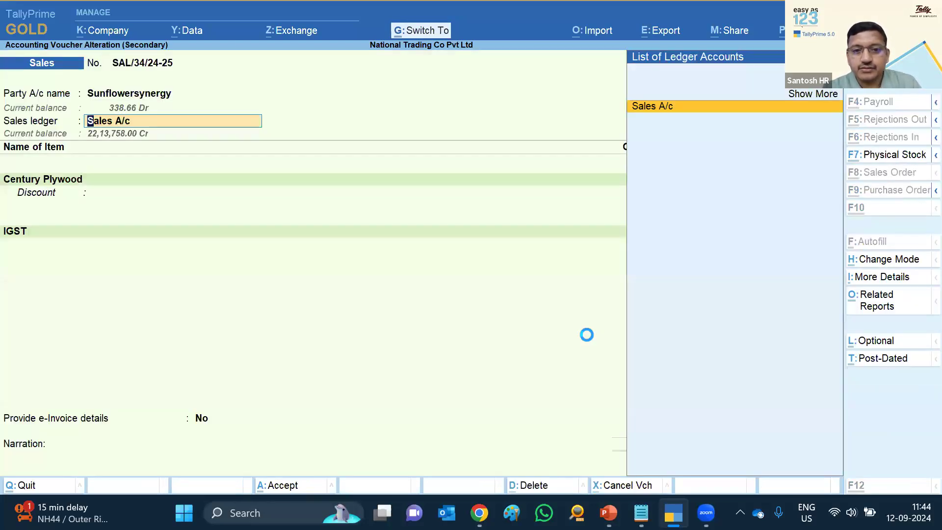
key("ctrl+a")
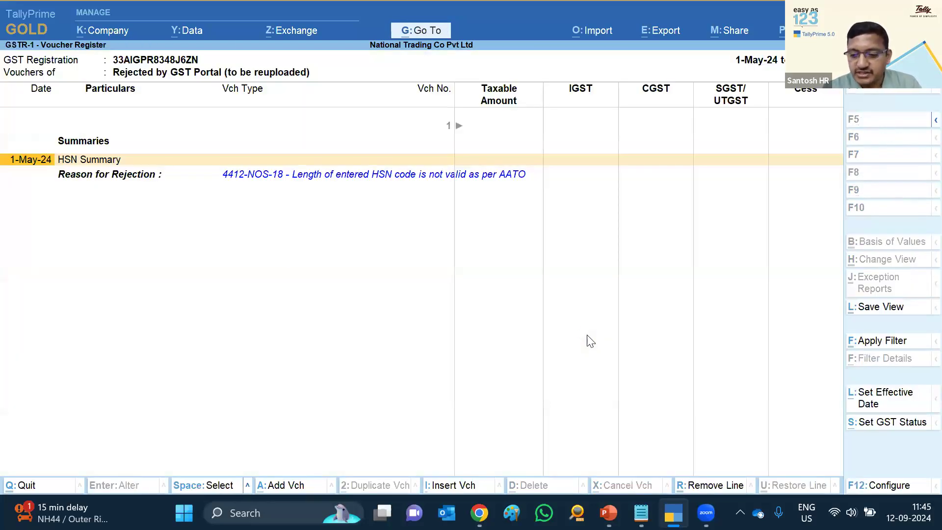
Drill from the HSN summary into the vouchers using the rejected HSN 4412
key("Return")
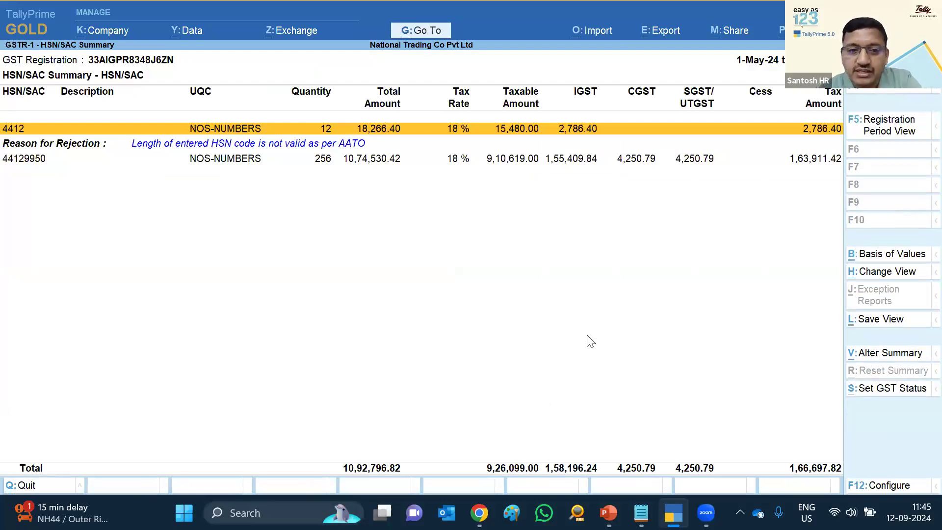
key("Down")
key("Up")
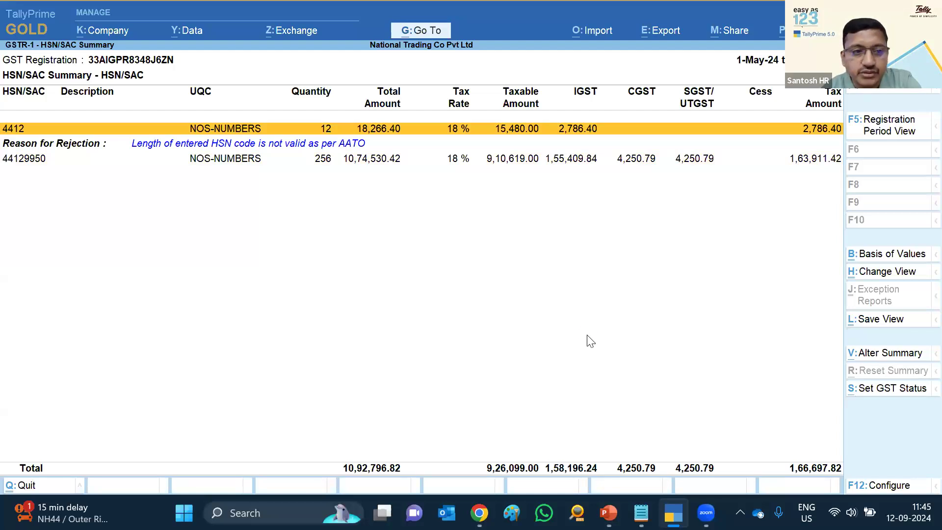
key("Return")
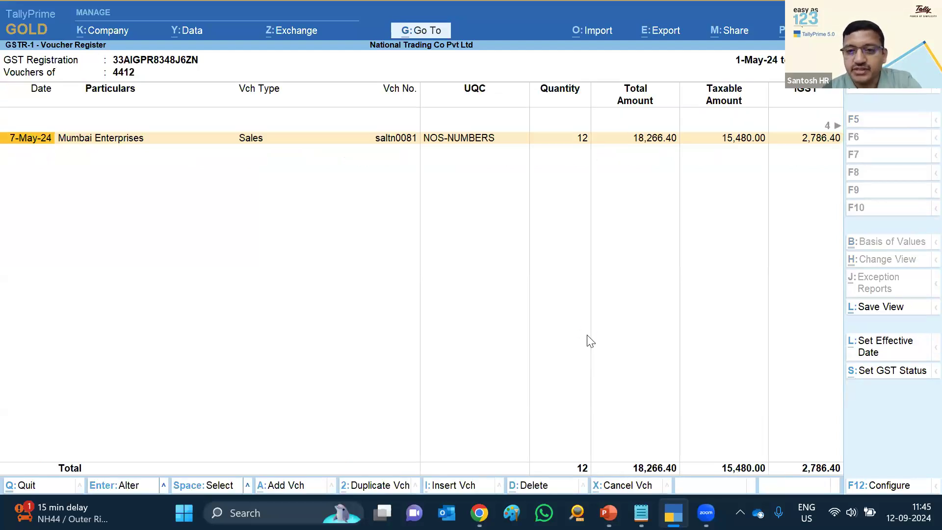
Make the Century Plywood line on the Mumbai Enterprises voucher take HSN from its item master, and save
key("Return")
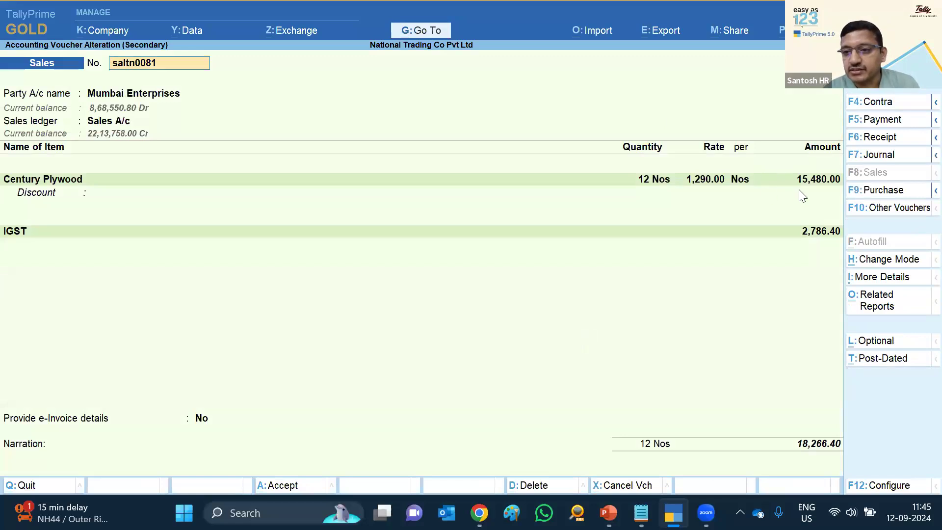
left_click(804, 184)
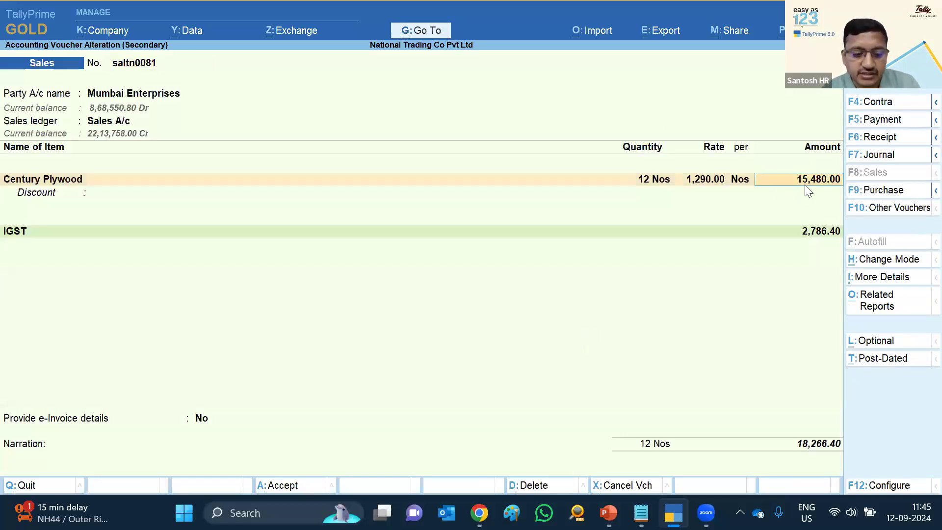
key("Return")
key("Return")
key("Return")
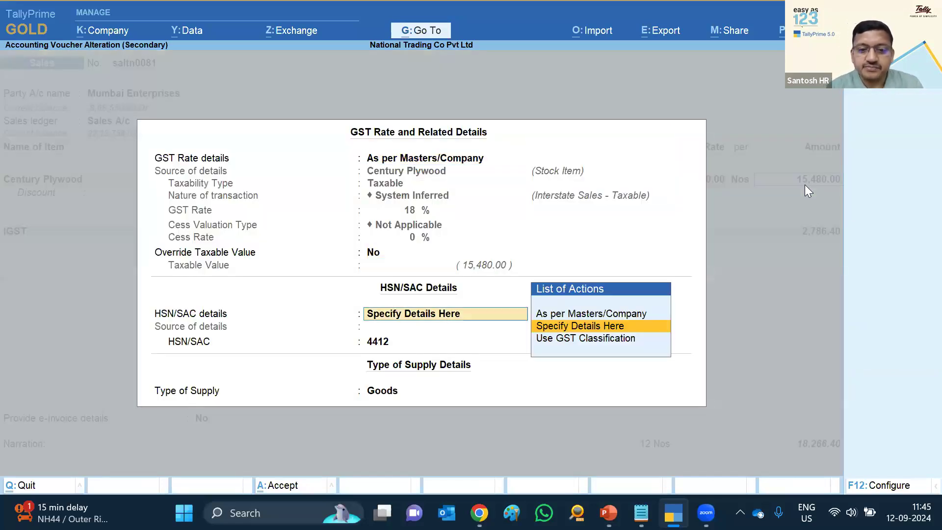
key("Up")
key("Return")
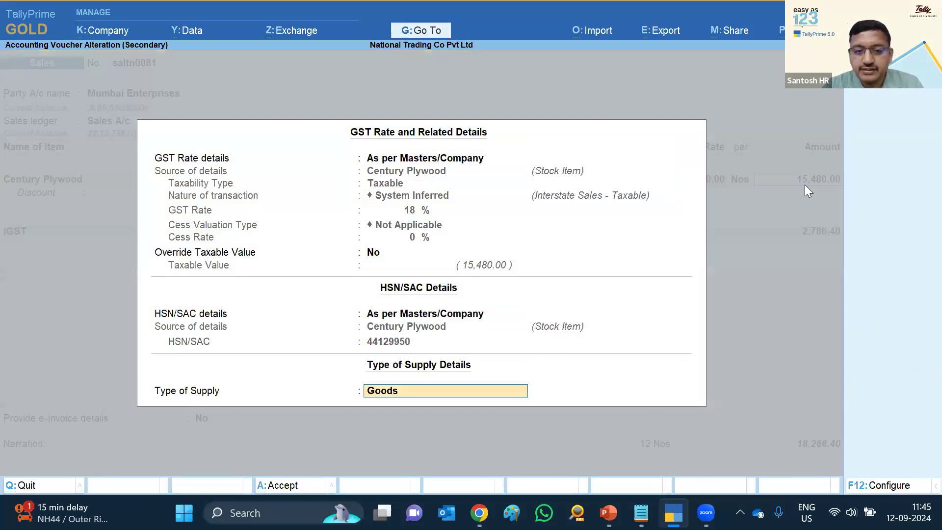
key("ctrl+a")
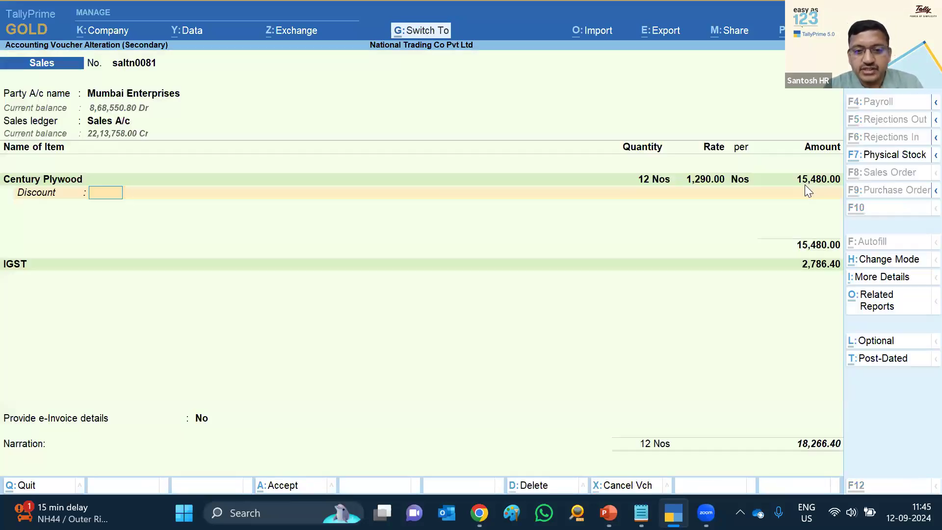
key("ctrl+a")
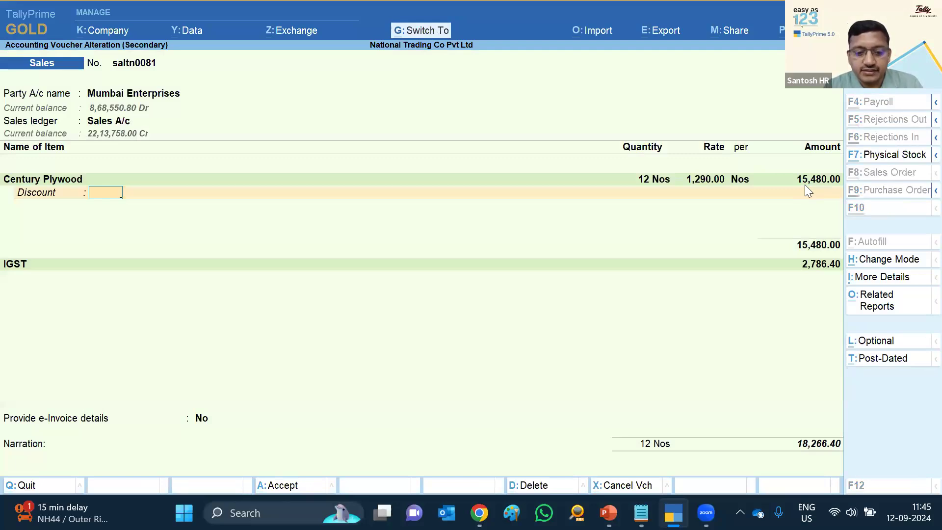
key("n")
Go back to the rejected vouchers register and bring up the GST data exchange options
key("Escape")
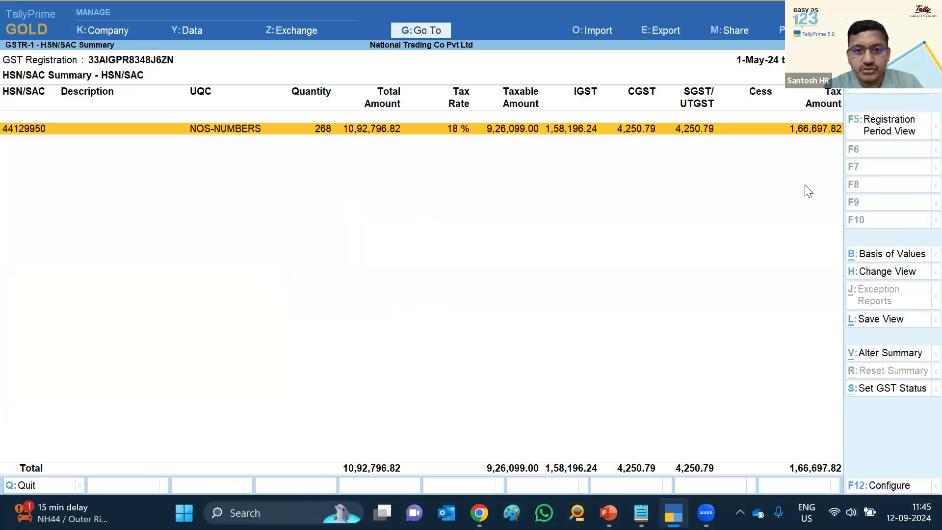
key("Escape")
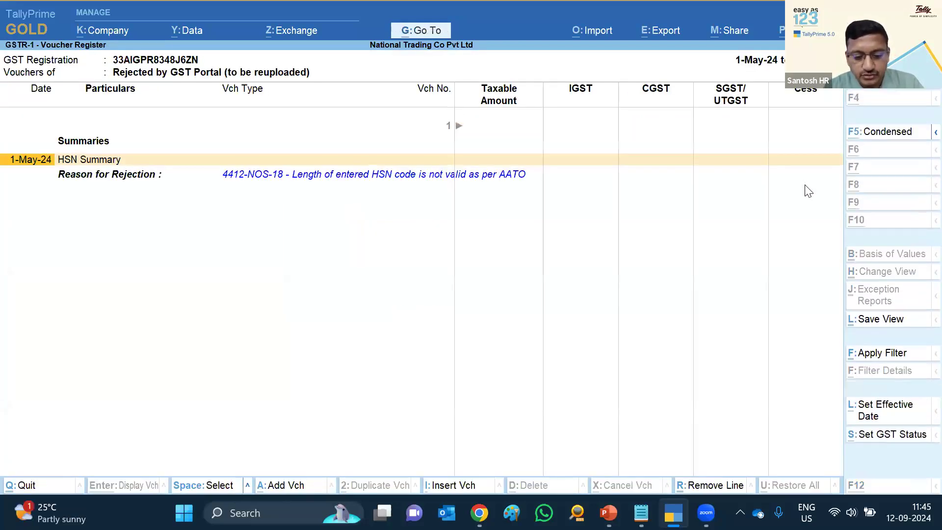
key("alt+z")
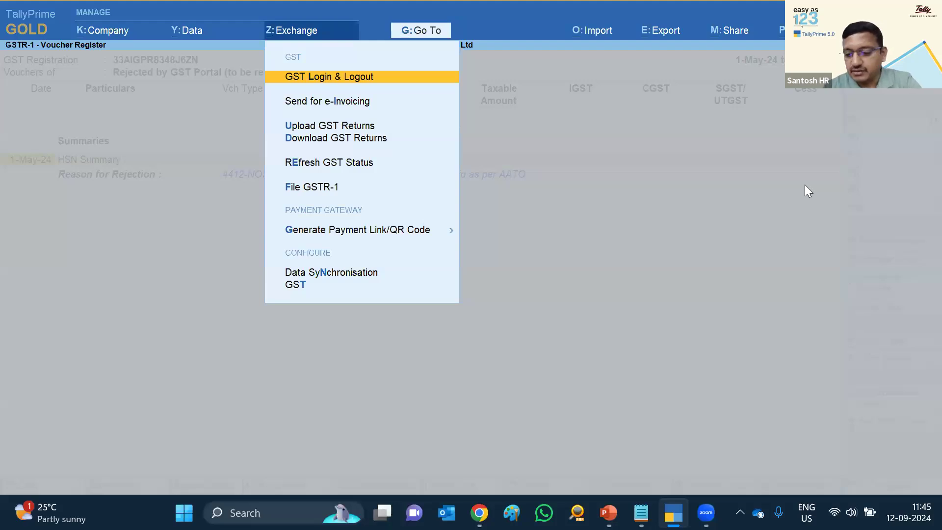
Open the GSTR-1 upload and set its period to 1-5-2024 through May 2024
key("Down")
key("Down")
key("Return")
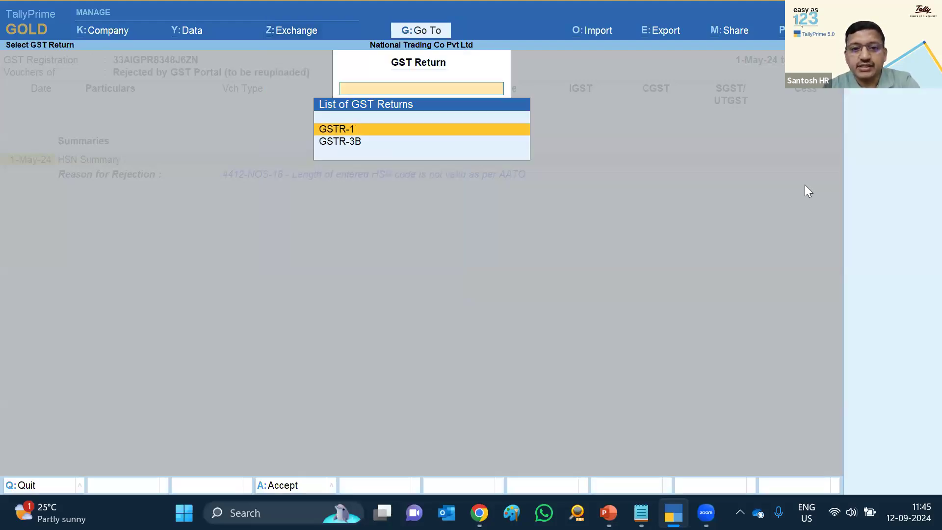
key("Return")
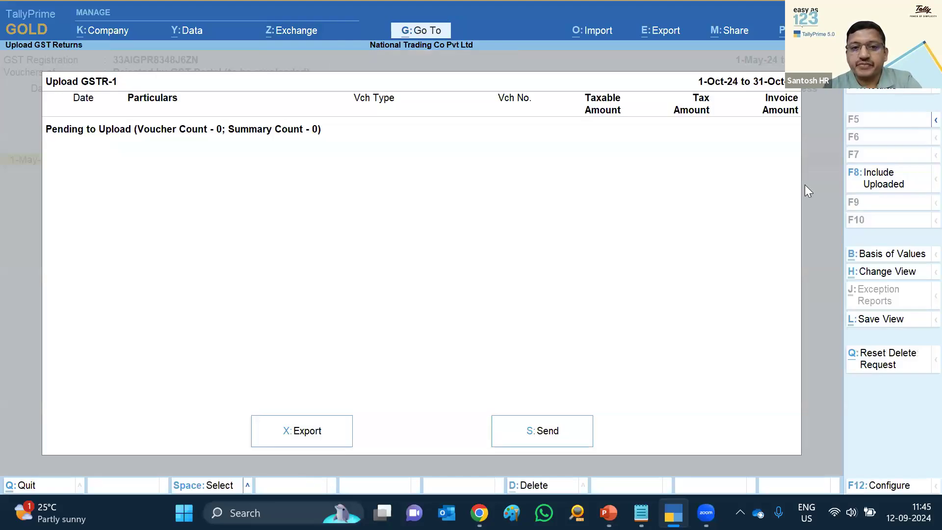
key("alt+F2")
type("1-5")
key("Return")
type("may")
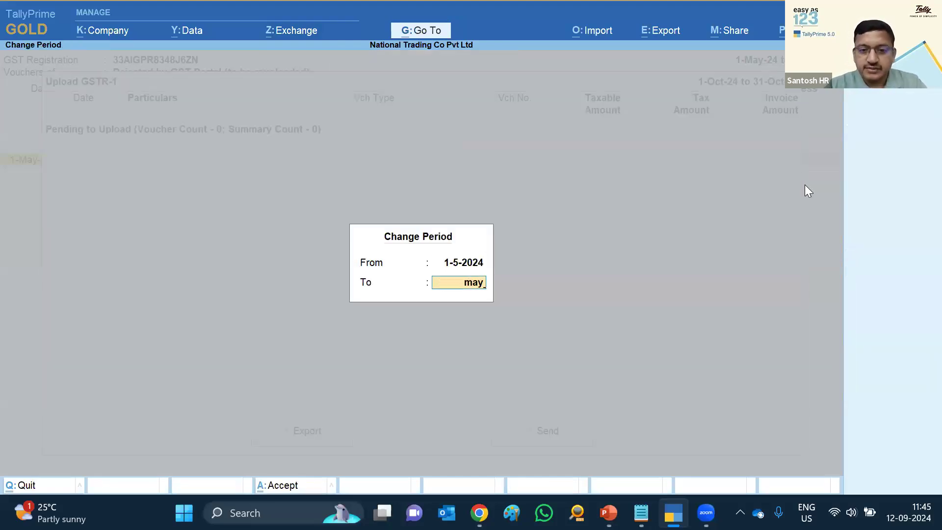
key("Return")
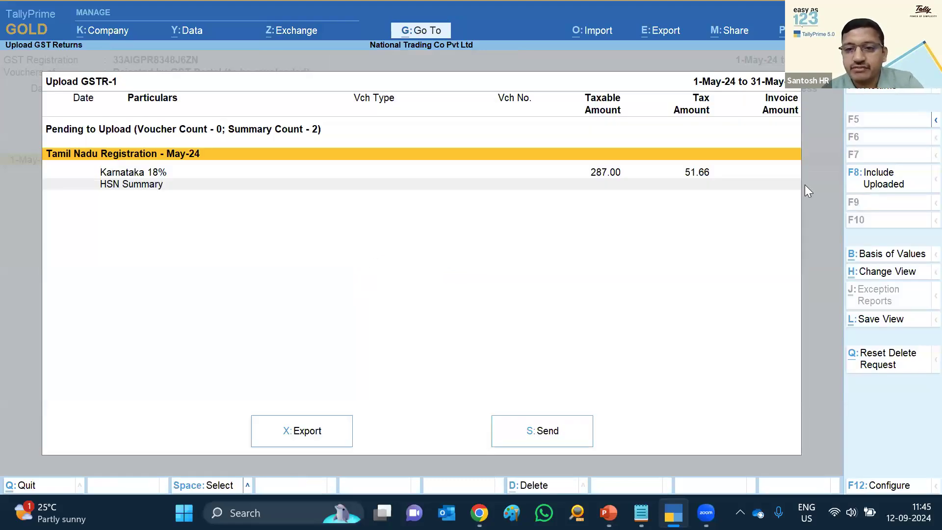
Review the May-24 rows and upload the pending GSTR-1 data to the portal
key("Down")
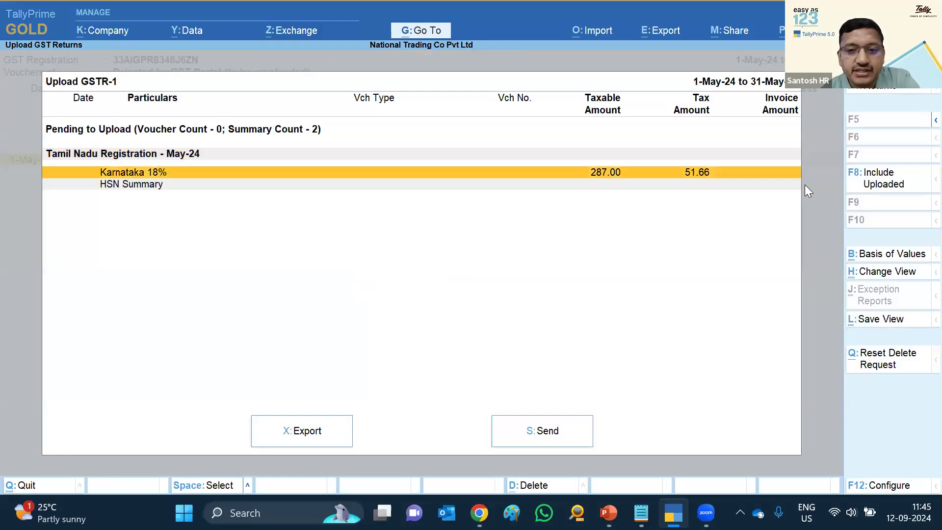
key("Down")
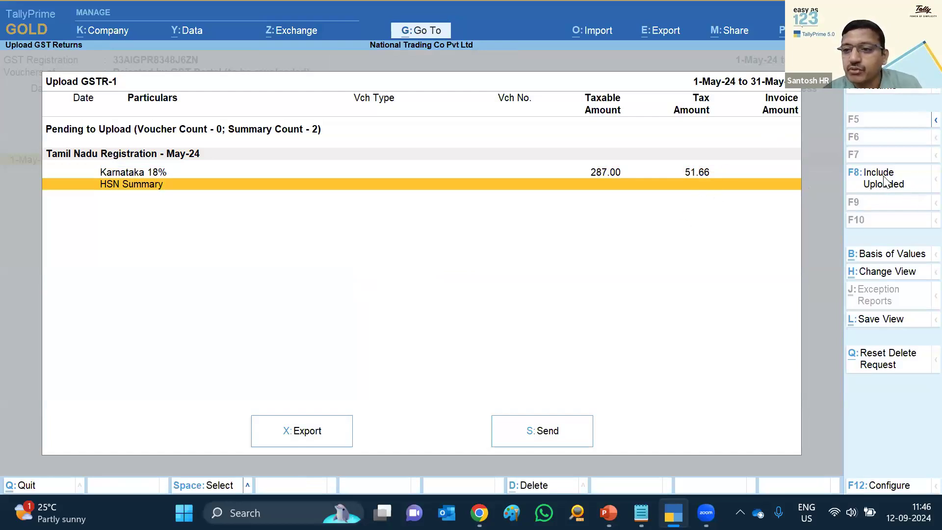
left_click(870, 196)
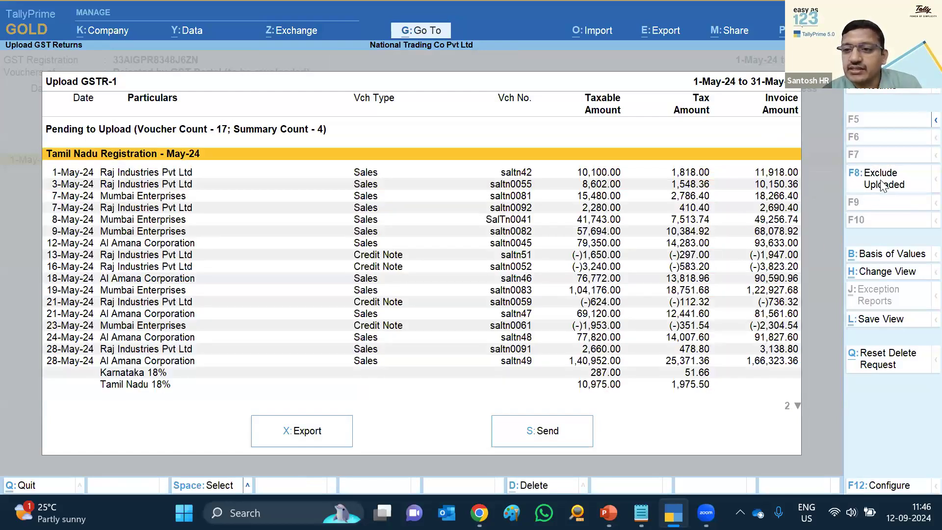
key("F8")
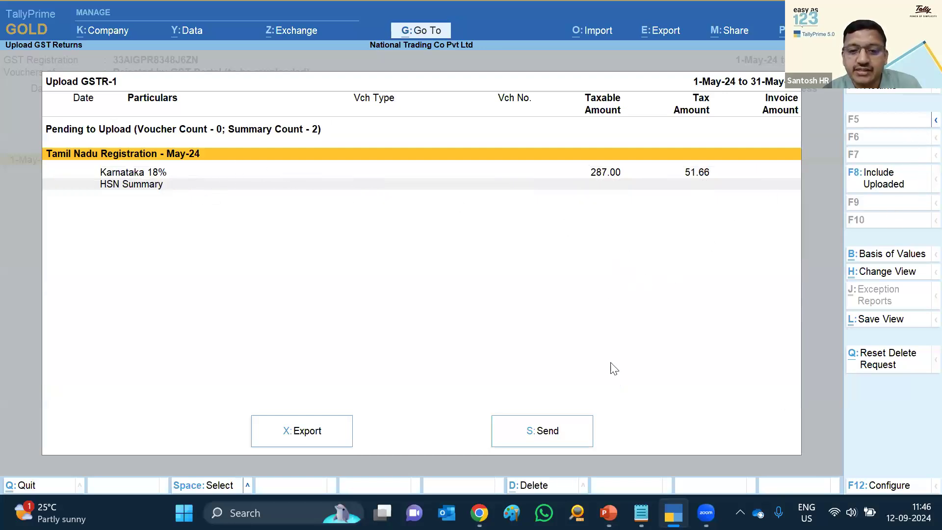
left_click(543, 435)
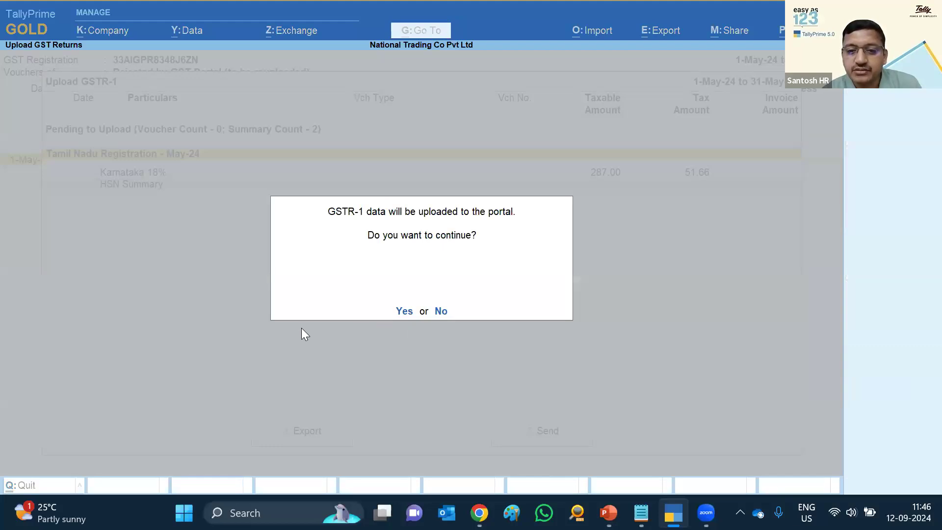
key("Return")
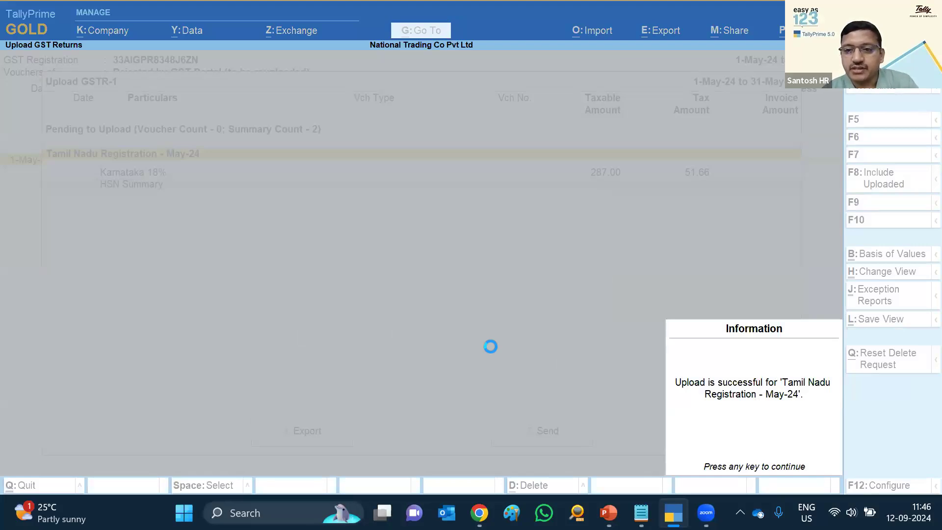
key("Return")
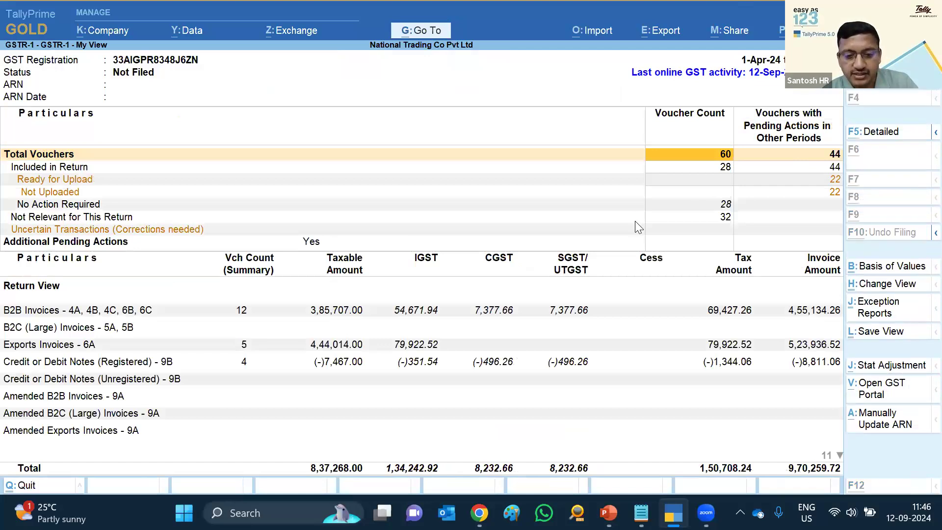
Set the GSTR-1 report period to May 2024
key("alt+F2")
type("may")
key("Return")
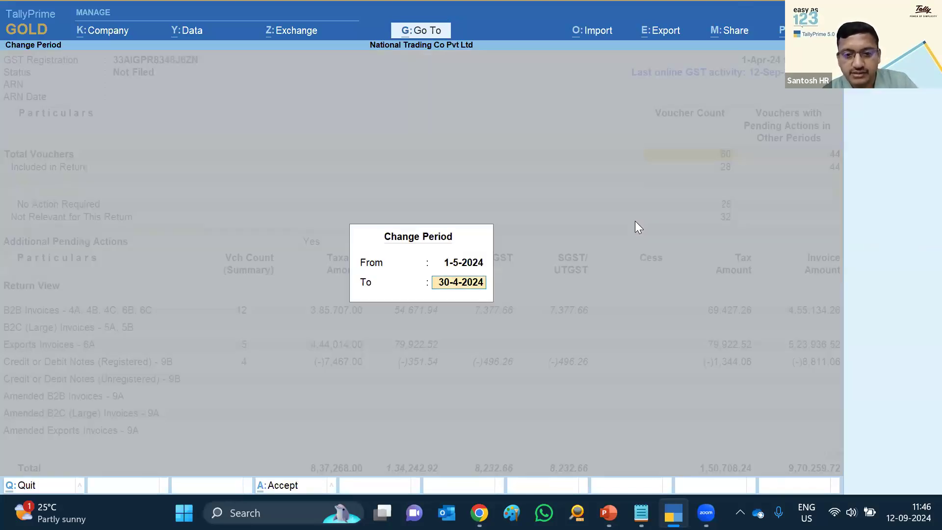
type("may")
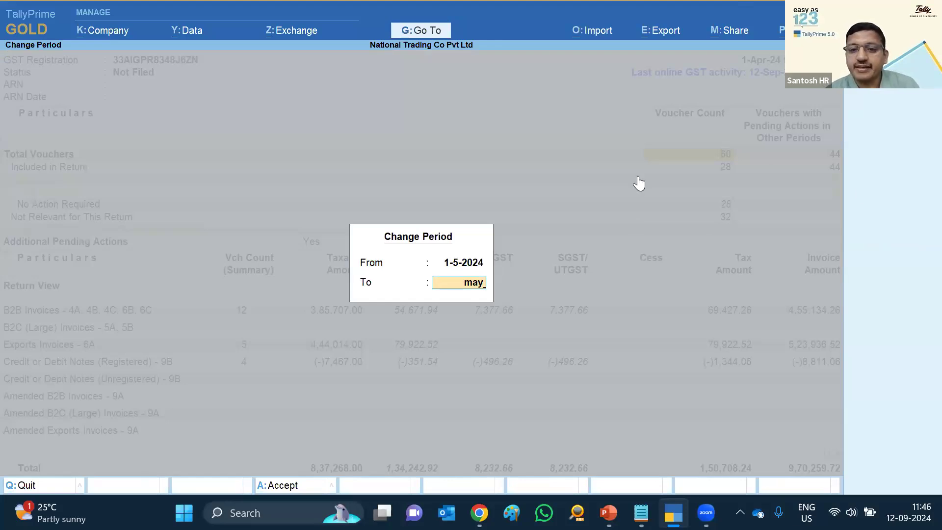
key("Return")
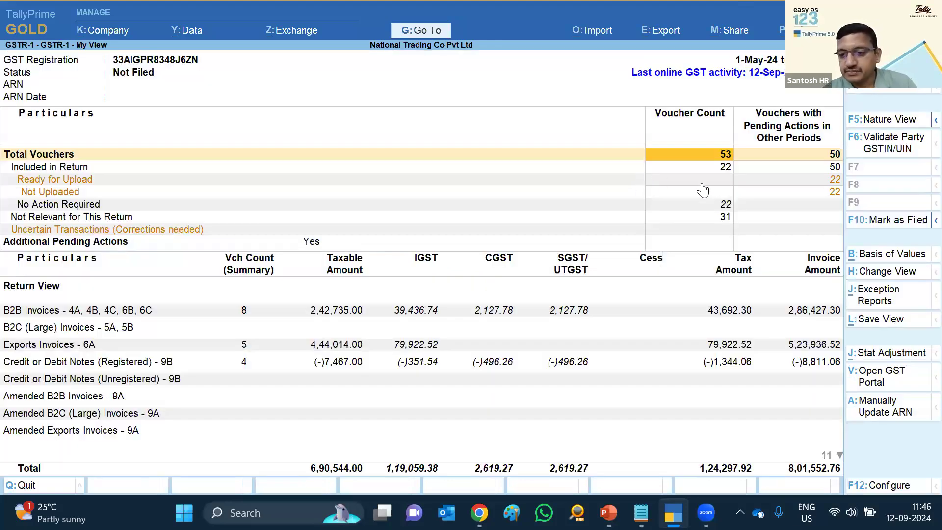
Apply the saved View layout and reset the period to 1-5-2024 through May
left_click(890, 272)
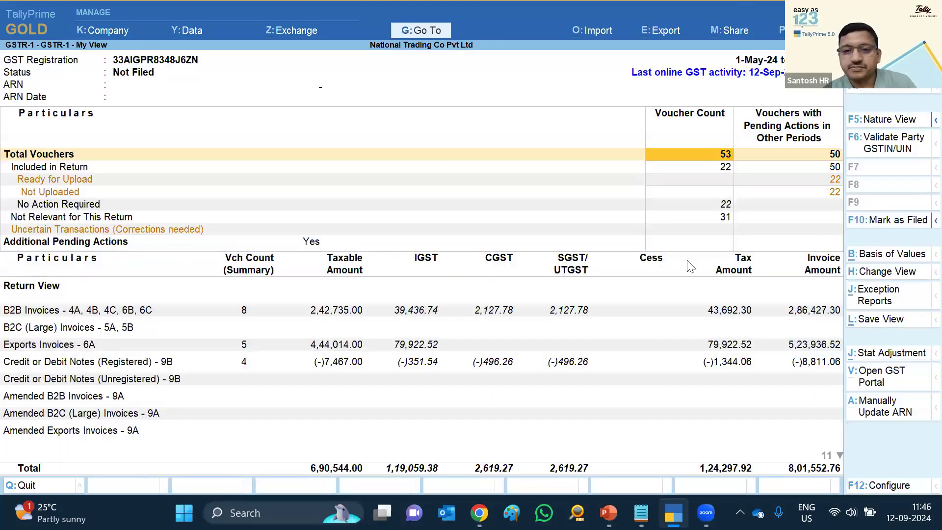
key("Down")
key("Down")
key("Down")
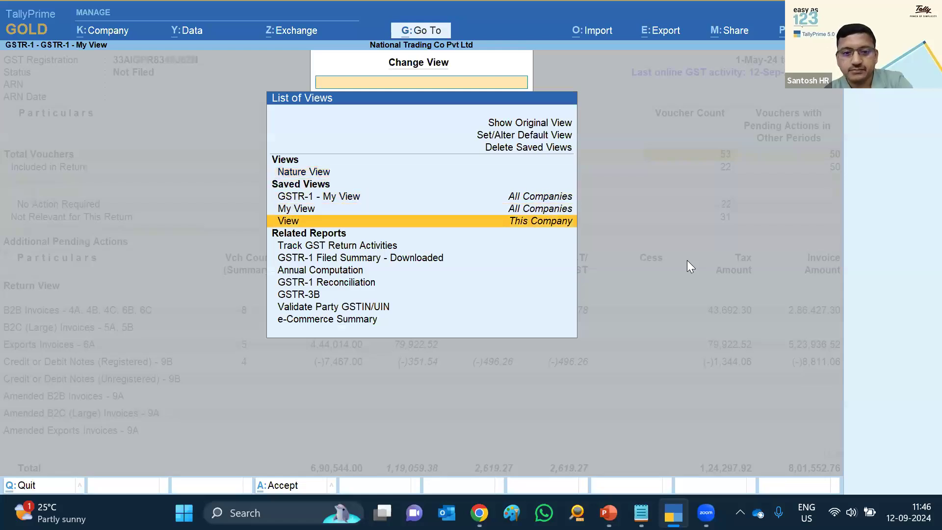
key("Return")
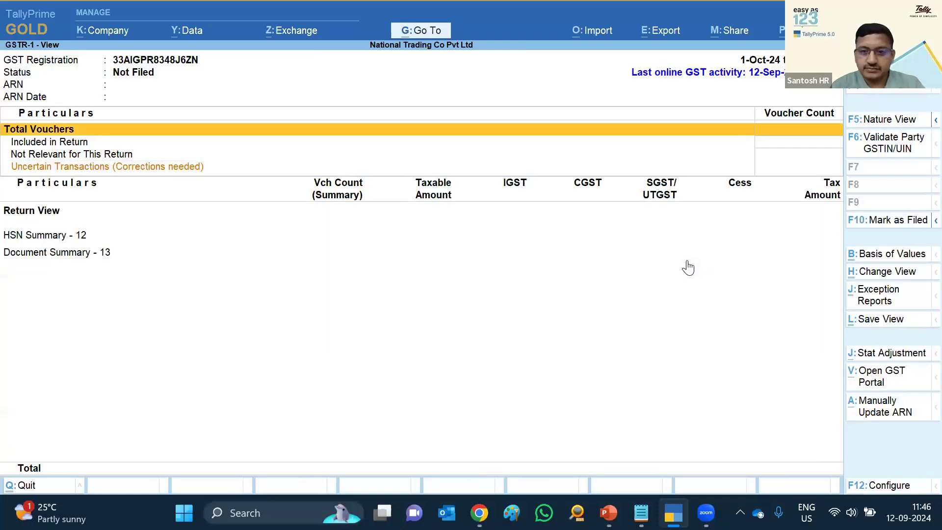
key("F2")
type("1-5")
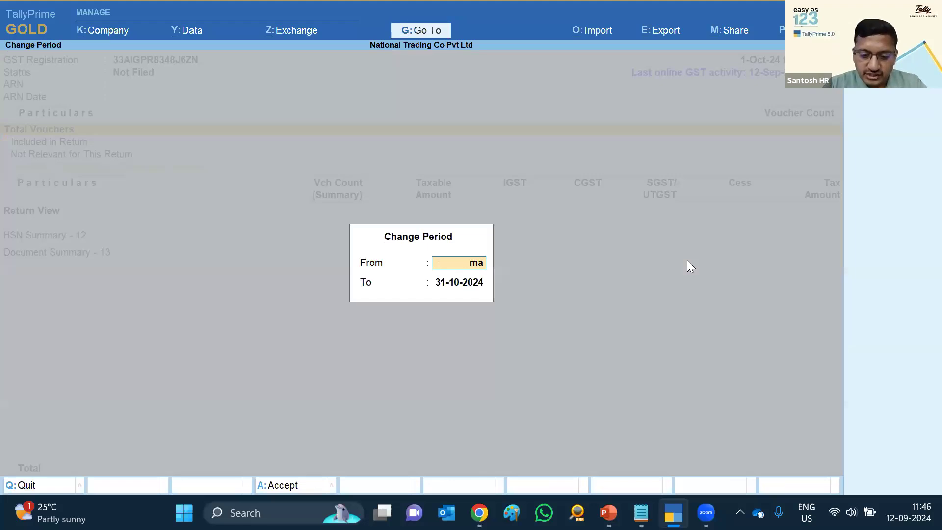
key("Return")
type("may")
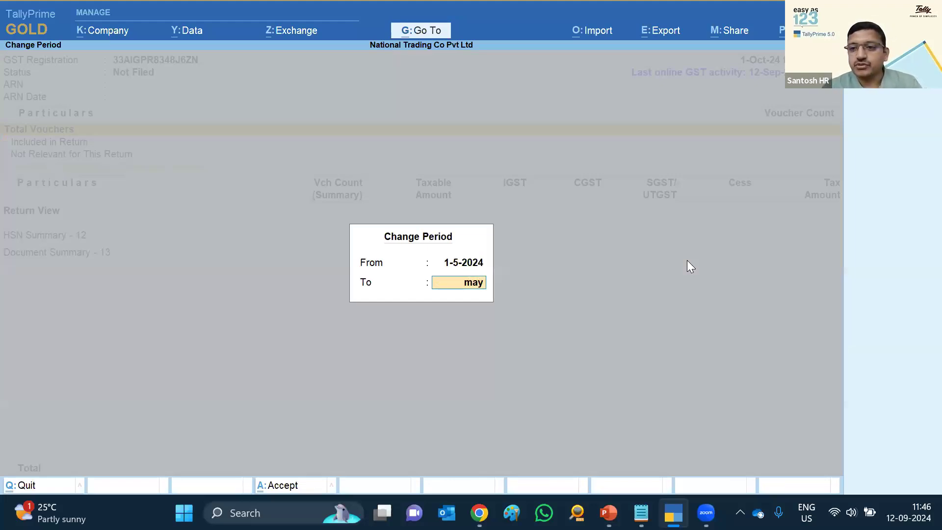
key("Return")
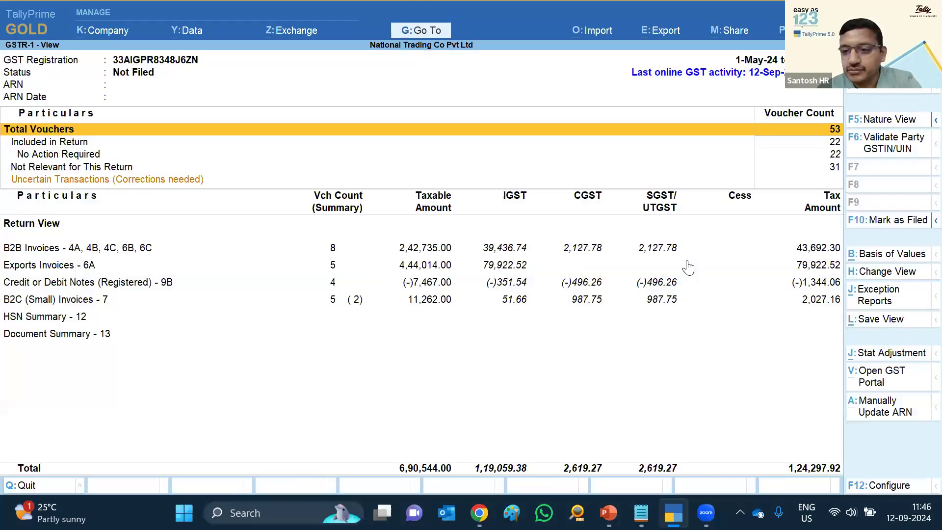
key("Down")
key("Down")
key("Down")
key("Up")
key("Up")
key("Up")
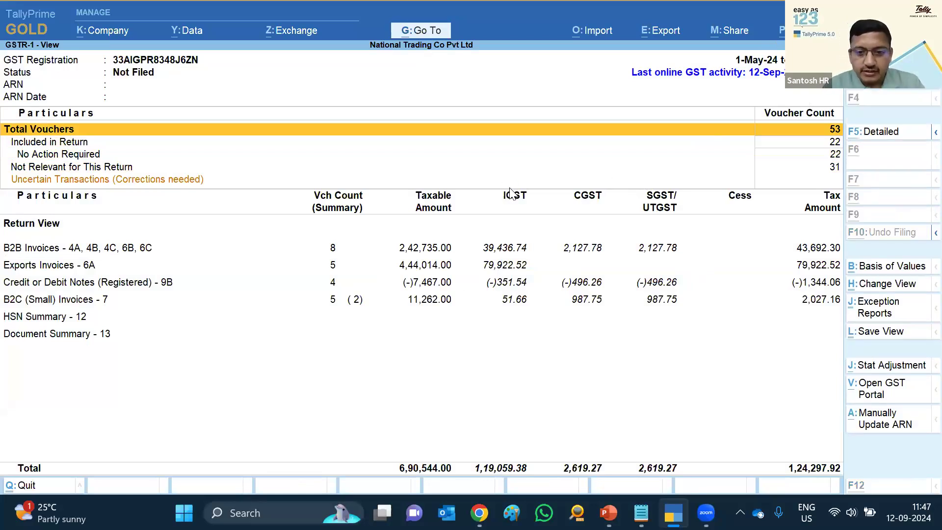
Change the GSTR-1 period to June 2024 and bring up the GST data exchange options
key("F2")
type("jun")
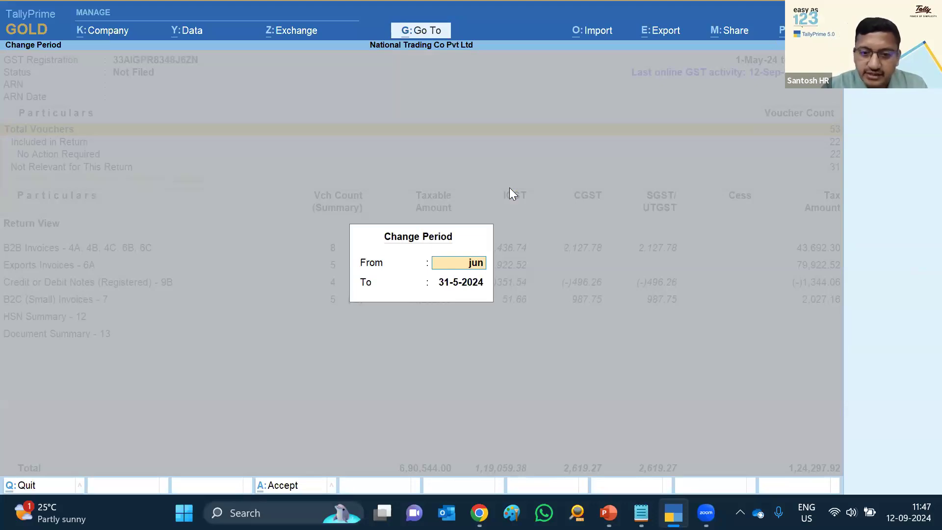
key("Return")
type("jun")
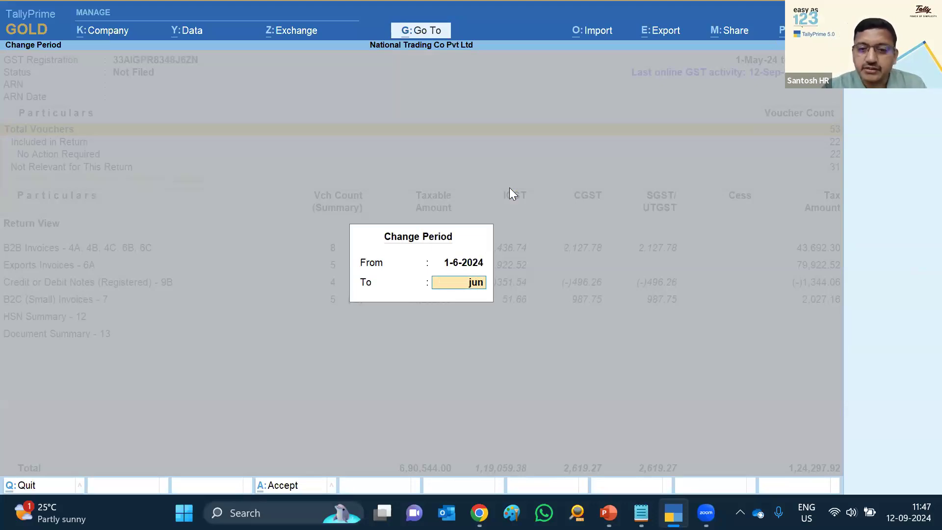
key("Return")
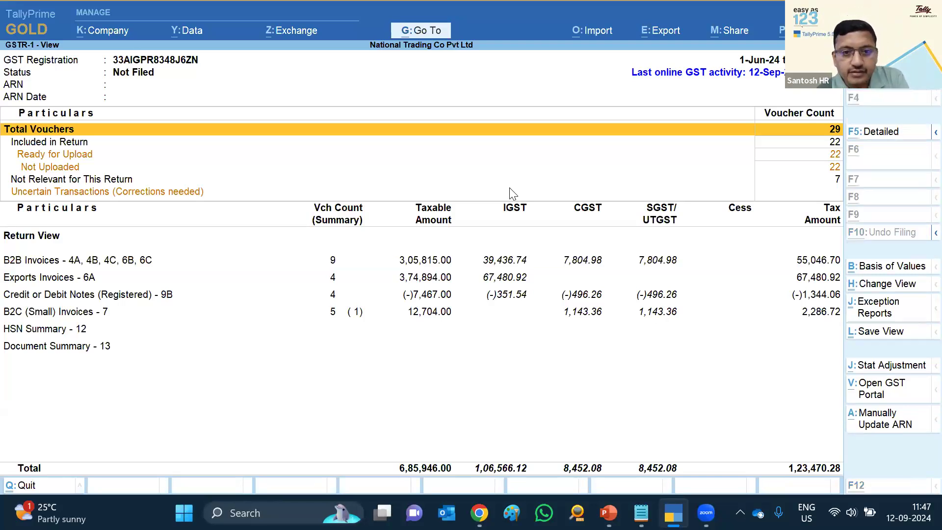
key("alt+z")
key("Down")
key("Down")
key("Down")
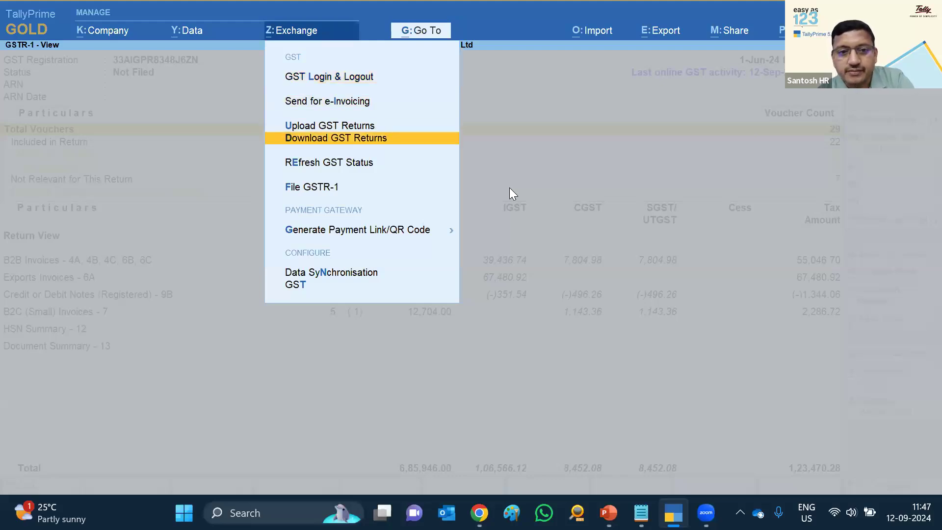
Send the pending June-24 GSTR-1 vouchers to the GST portal
key("Up")
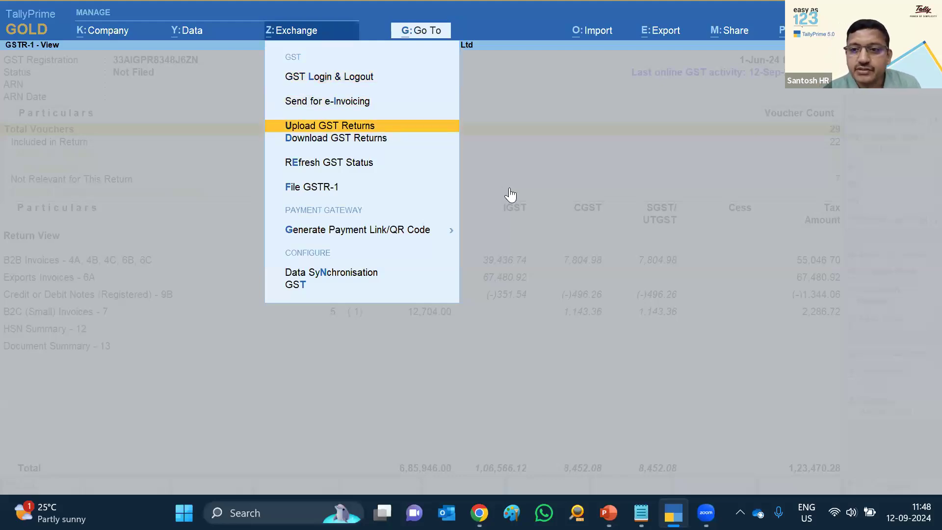
key("Return")
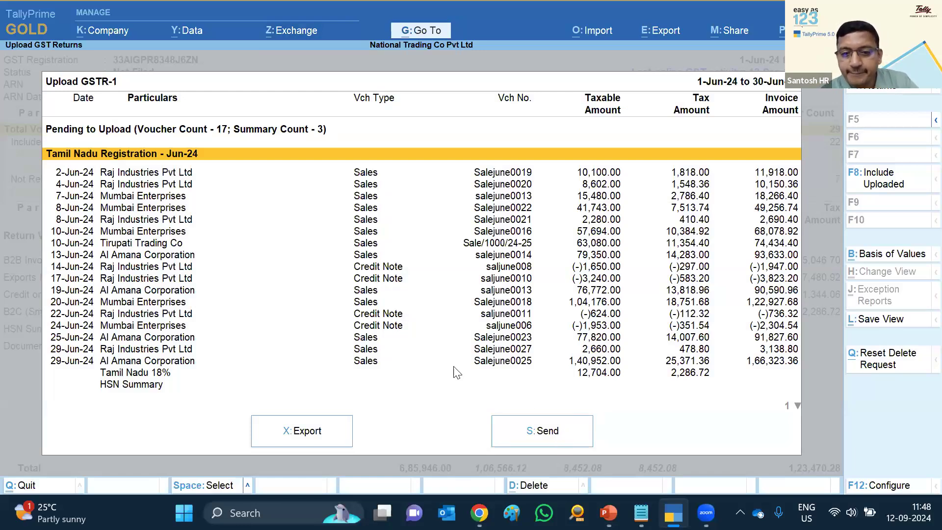
key("s")
key("y")
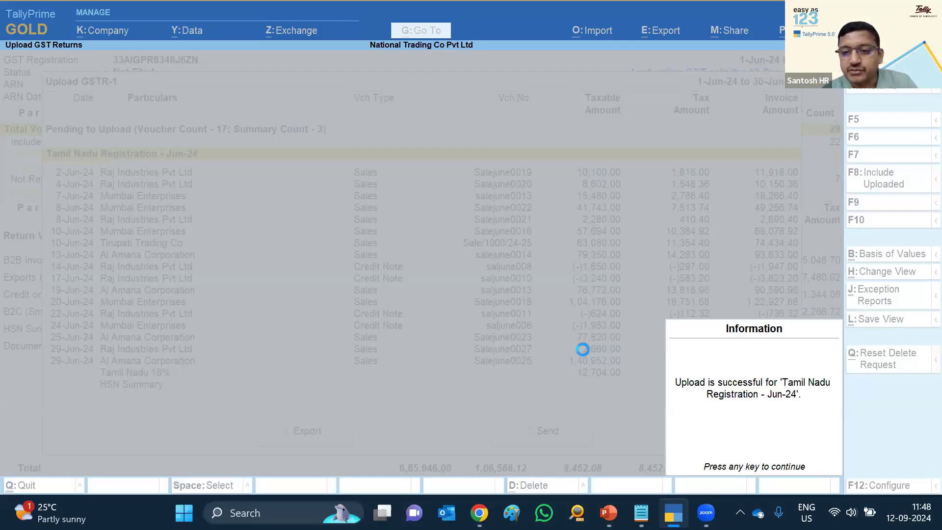
key("Return")
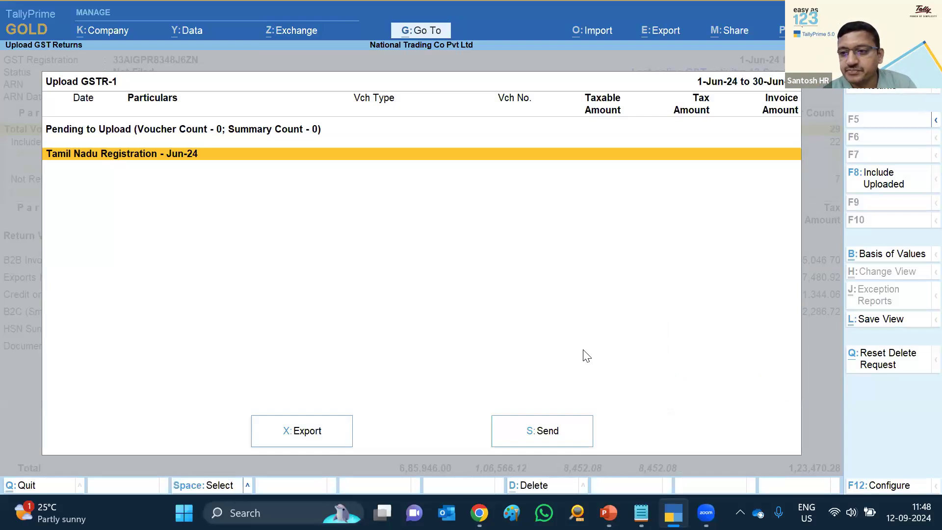
Include already-uploaded vouchers and re-send the June GSTR-1 data to the portal
left_click(873, 184)
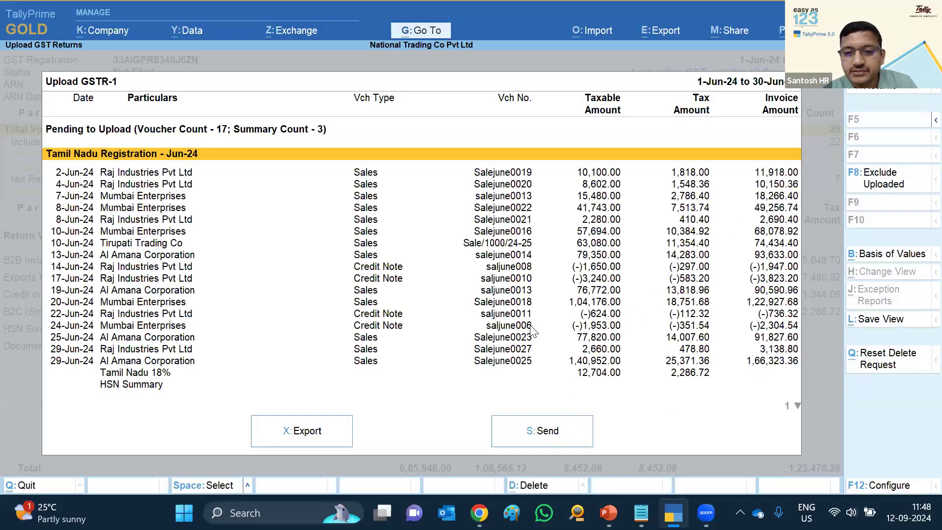
key("s")
key("Return")
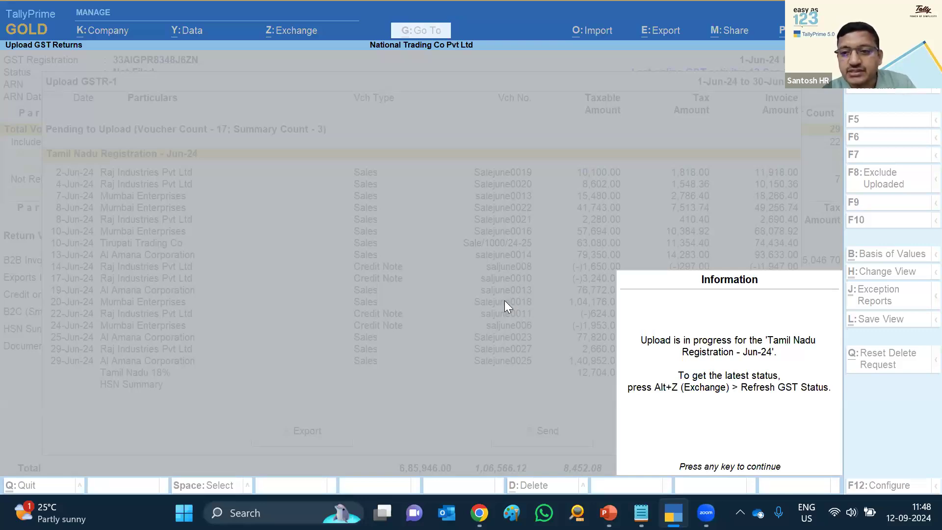
key("Return")
key("Escape")
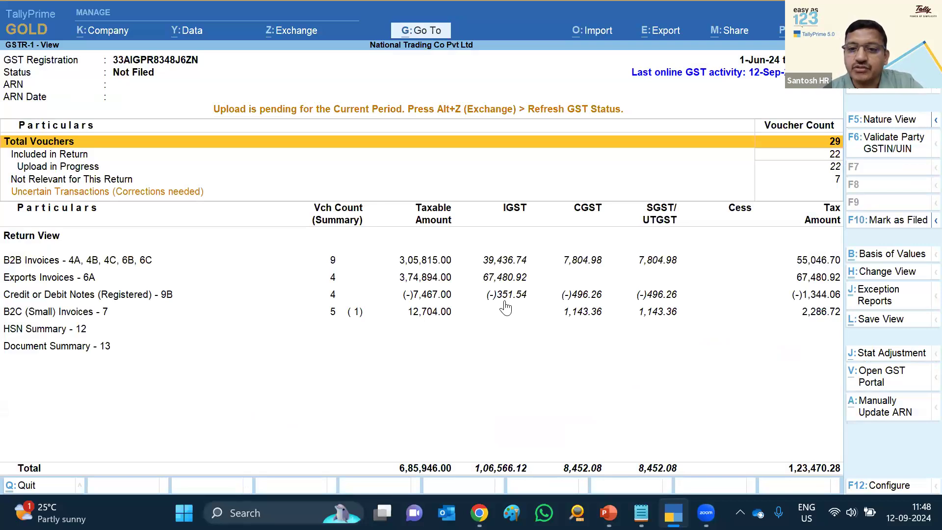
Check the status of the pending Jun-24 GSTR-1 upload activity
left_click(81, 167)
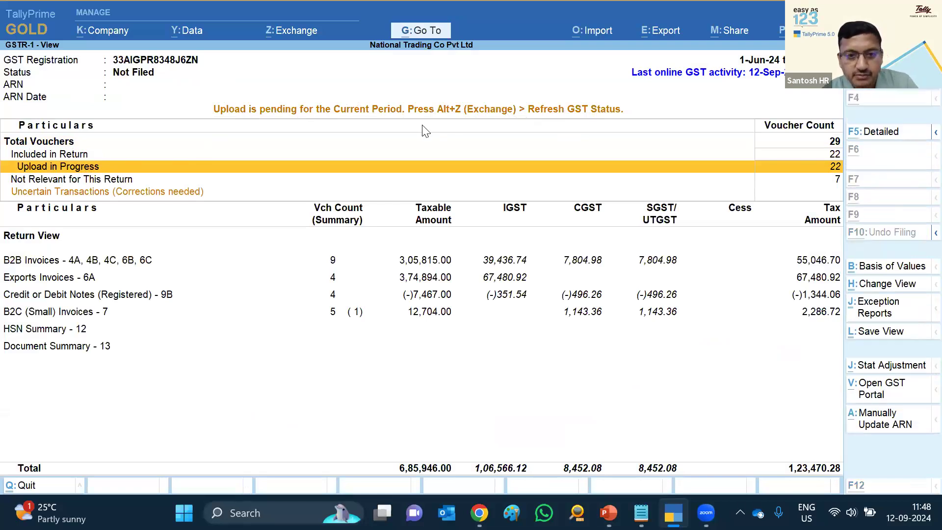
key("alt+z")
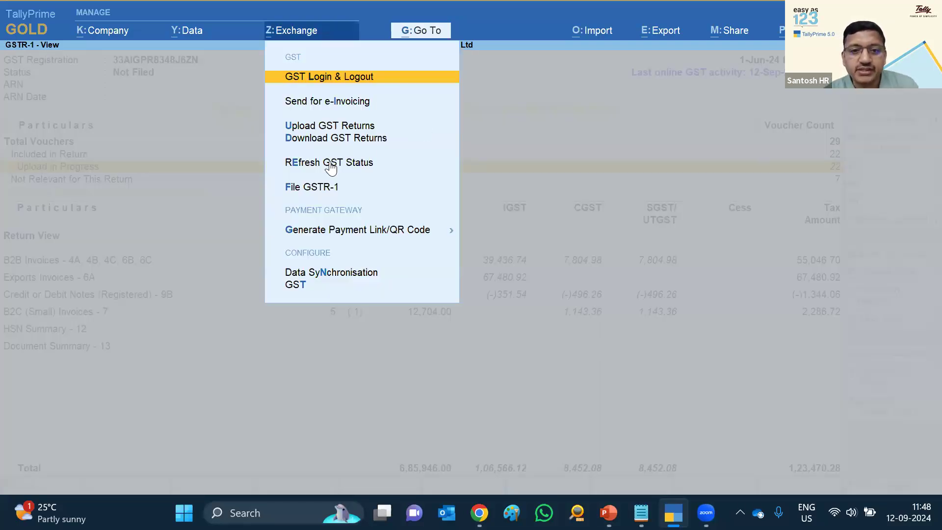
left_click(334, 166)
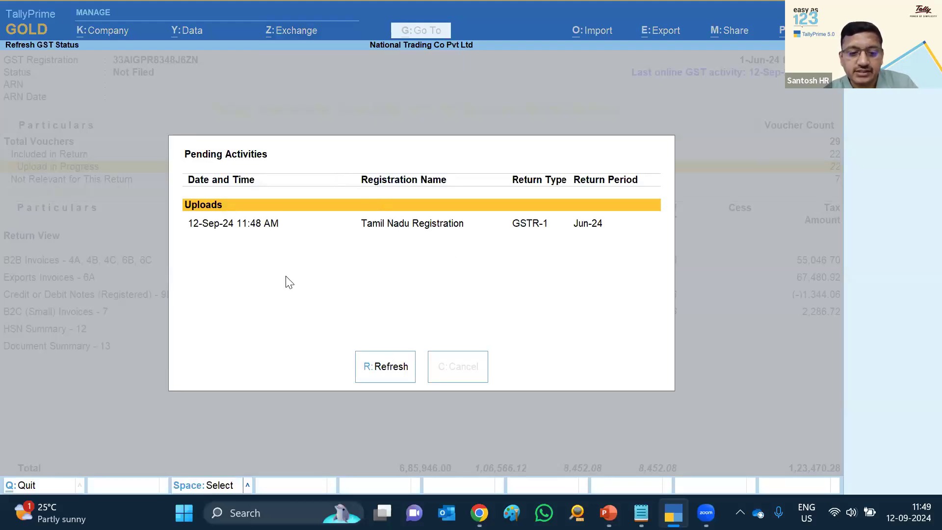
key("Escape")
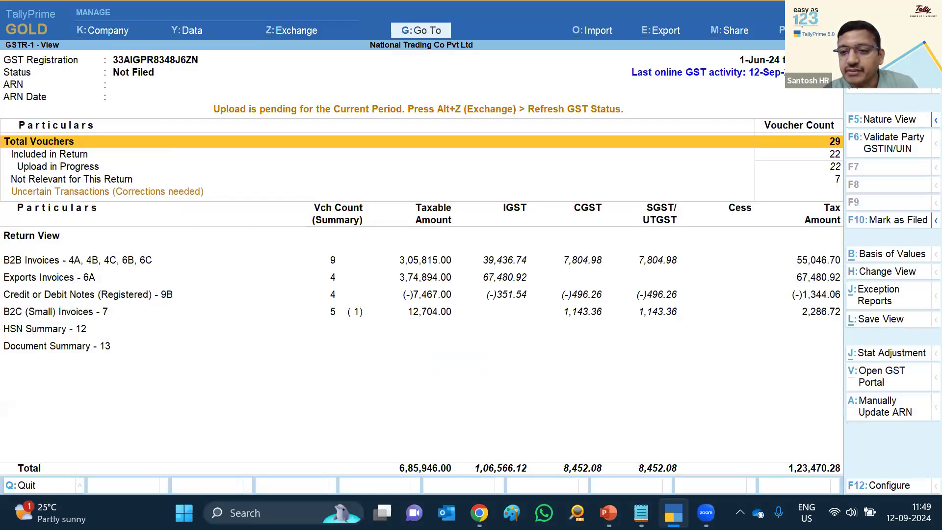
key("Escape")
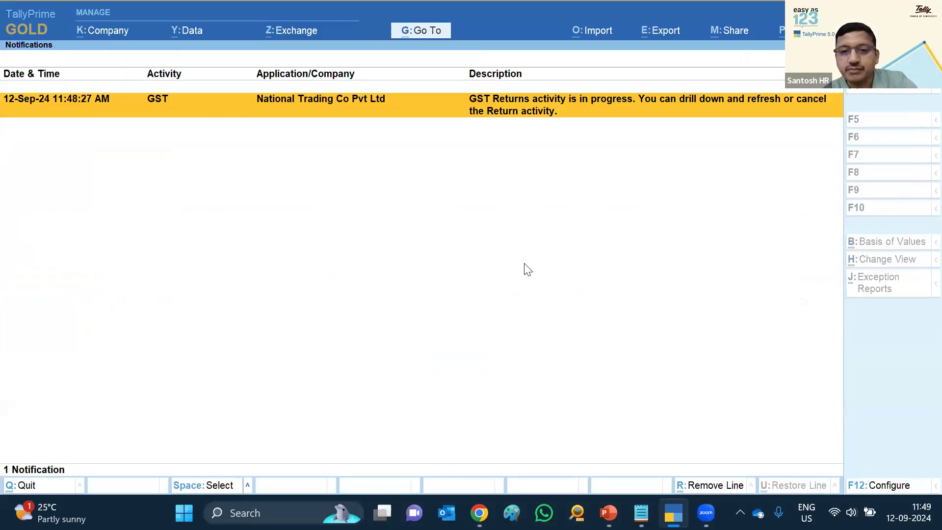
key("Return")
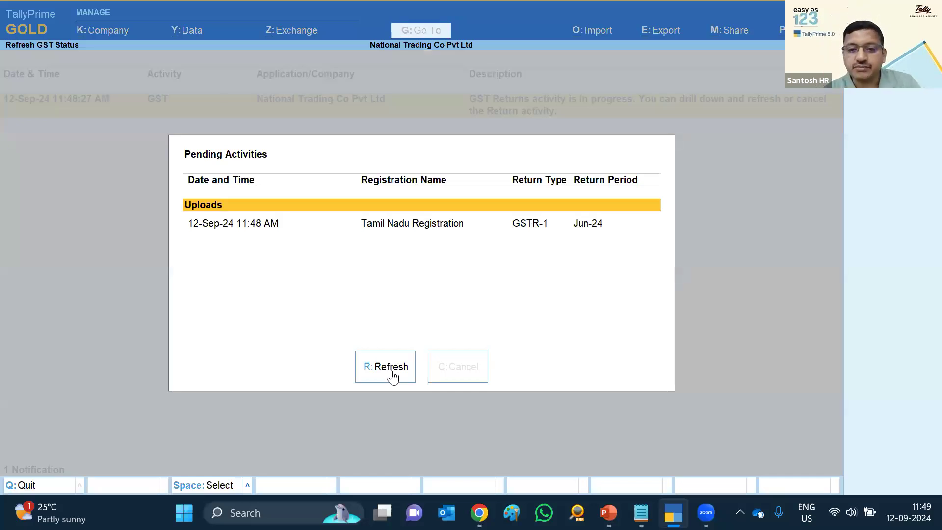
Refresh the Jun-24 upload in the tracker until it reports success, then return to GSTR-1
left_click(393, 377)
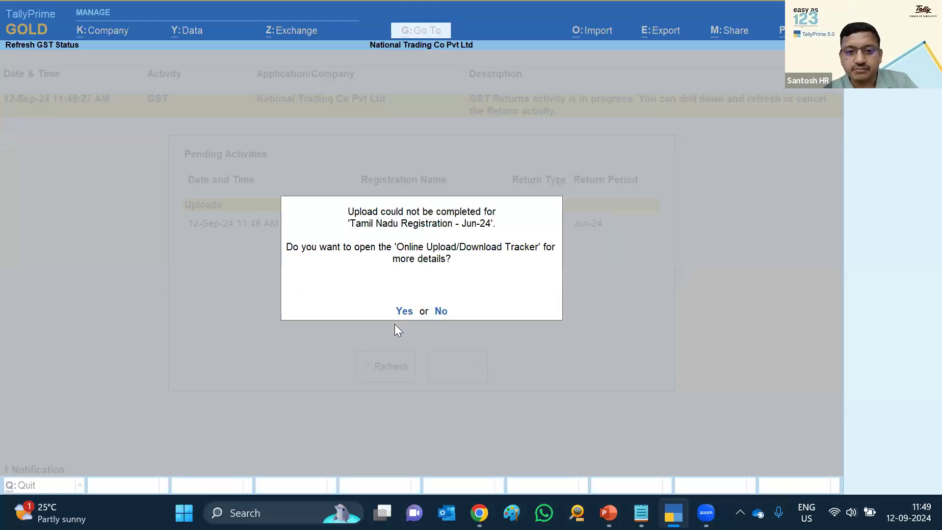
key("Return")
key("Return")
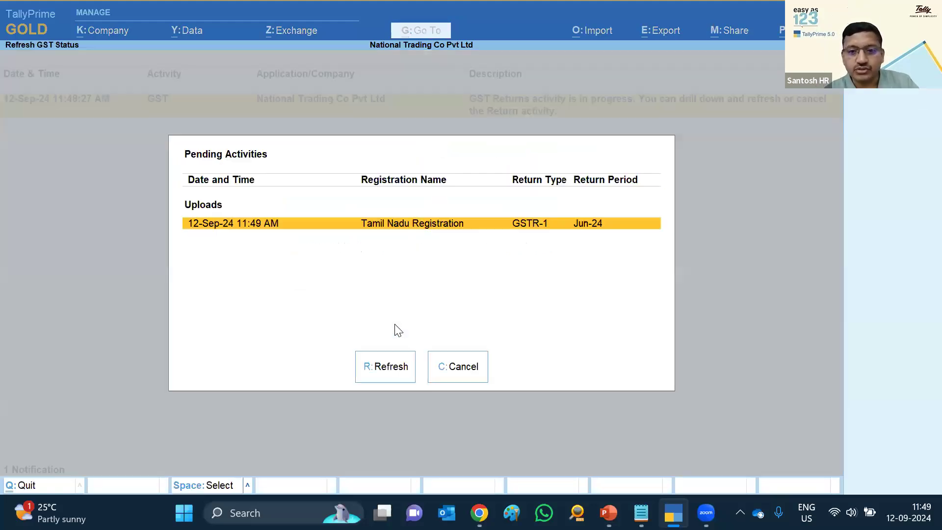
left_click(389, 372)
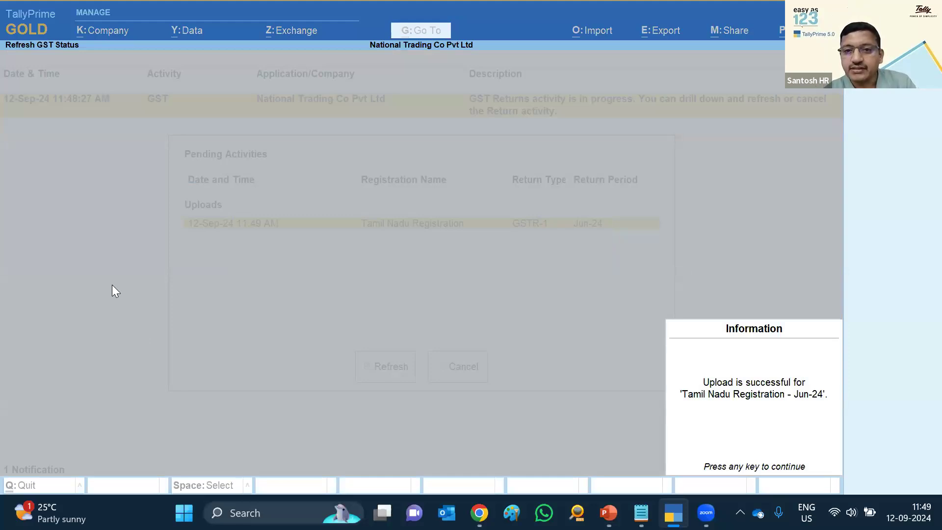
key("Return")
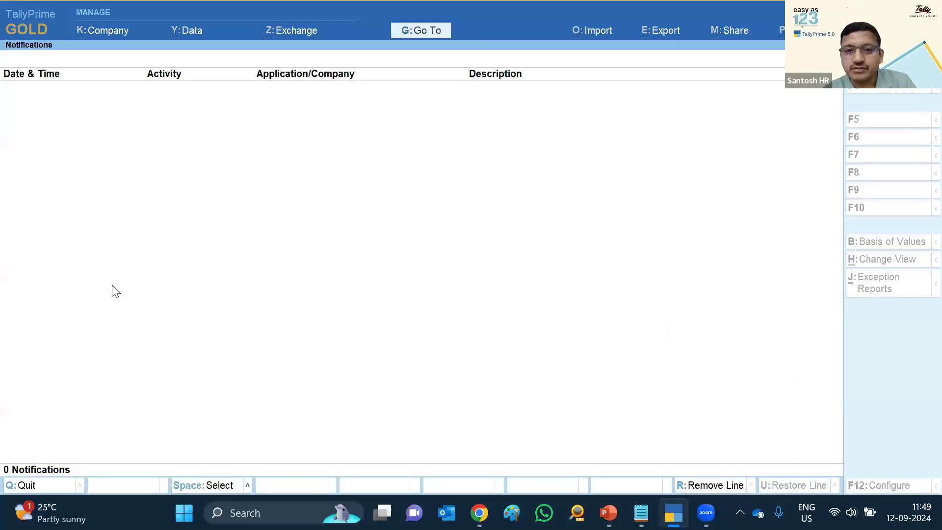
key("Escape")
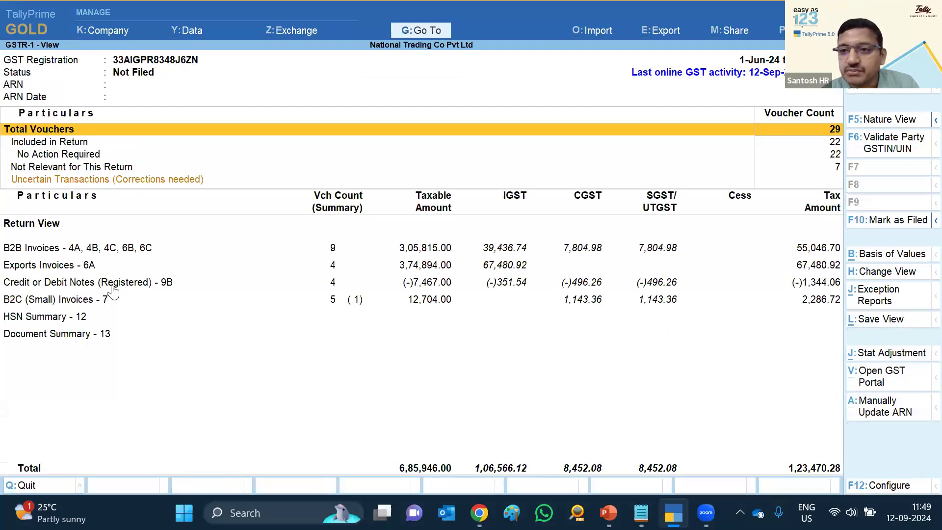
Return to the Gateway of Tally and start Download GST Returns from the Exchange menu
left_click(111, 284)
key("Escape")
key("Escape")
key("Escape")
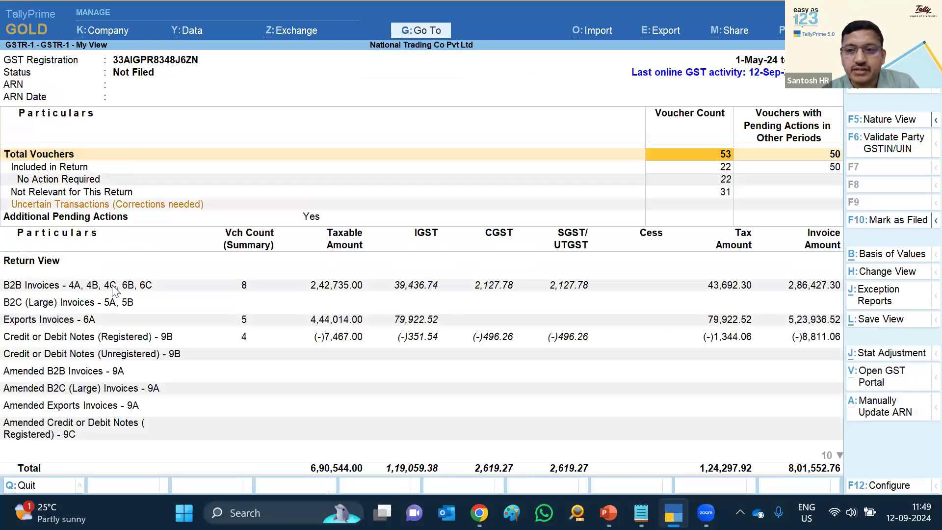
key("Escape")
key("Escape")
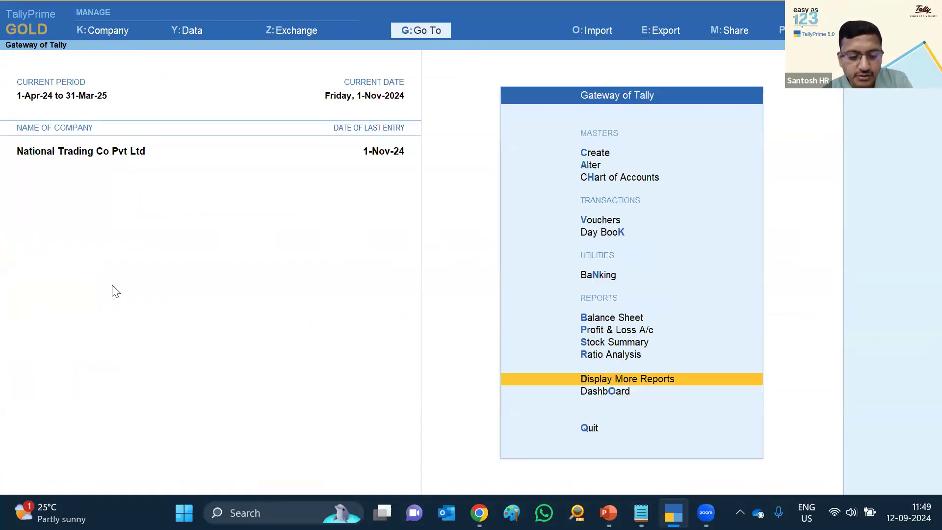
key("alt+z")
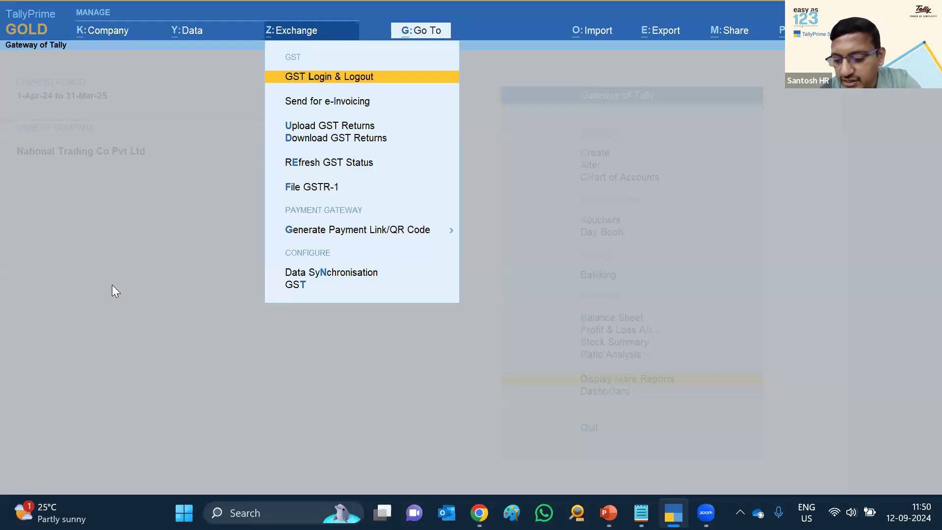
key("Down")
key("Down")
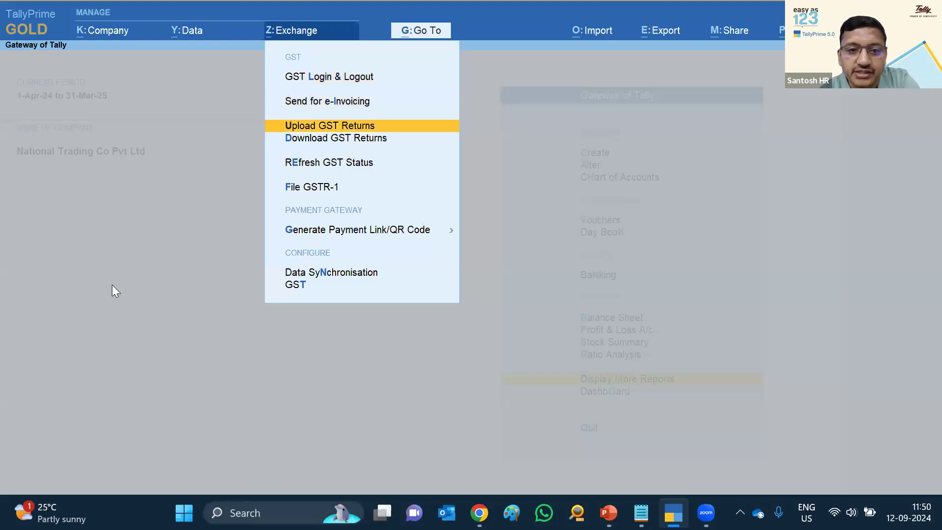
key("Down")
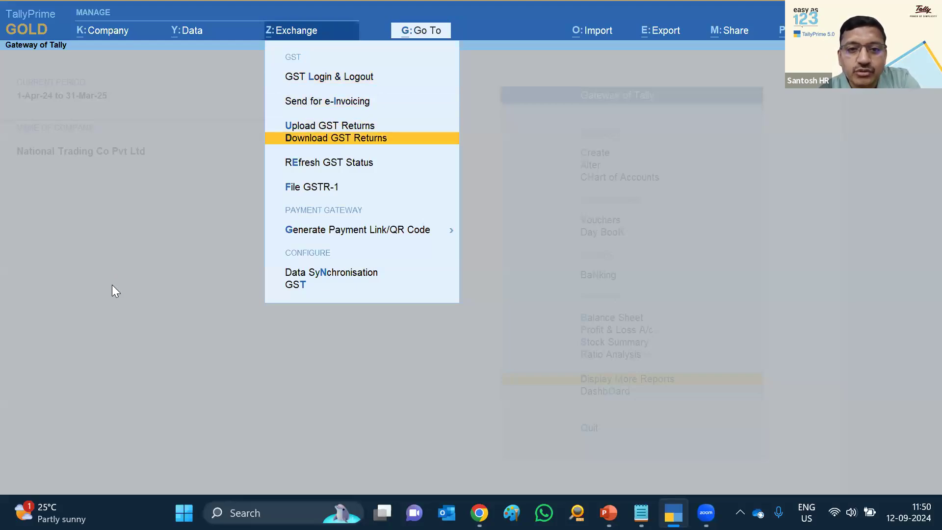
key("Return")
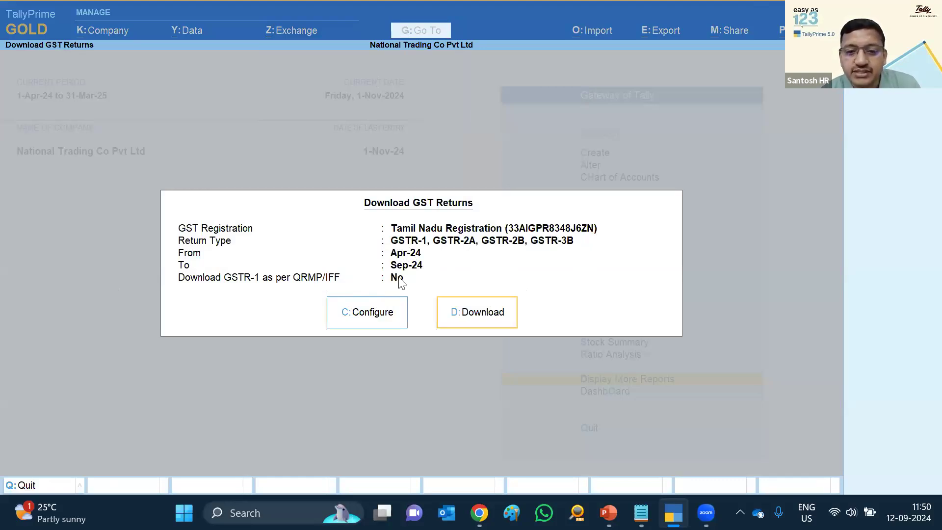
Limit the download's return types to GSTR-2A and GSTR-2B
left_click(368, 318)
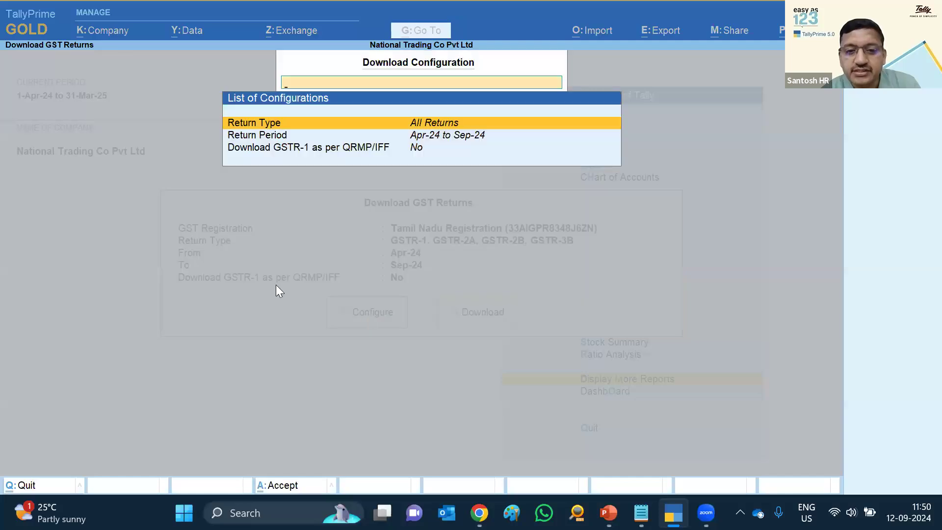
key("Return")
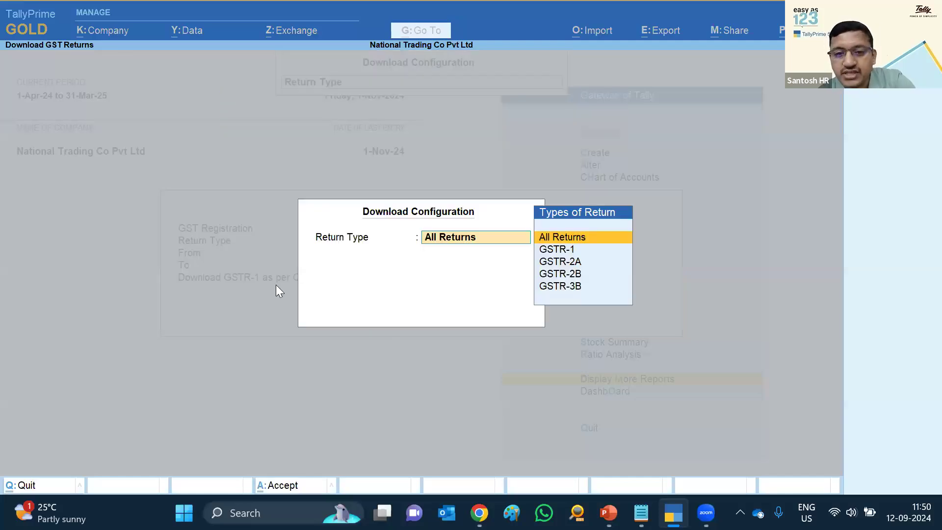
key("Down")
key("Down")
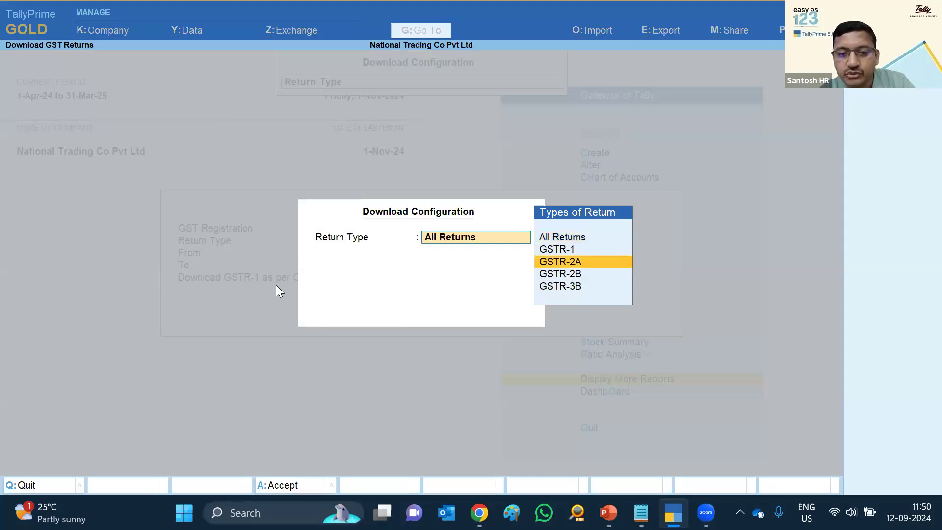
key("Return")
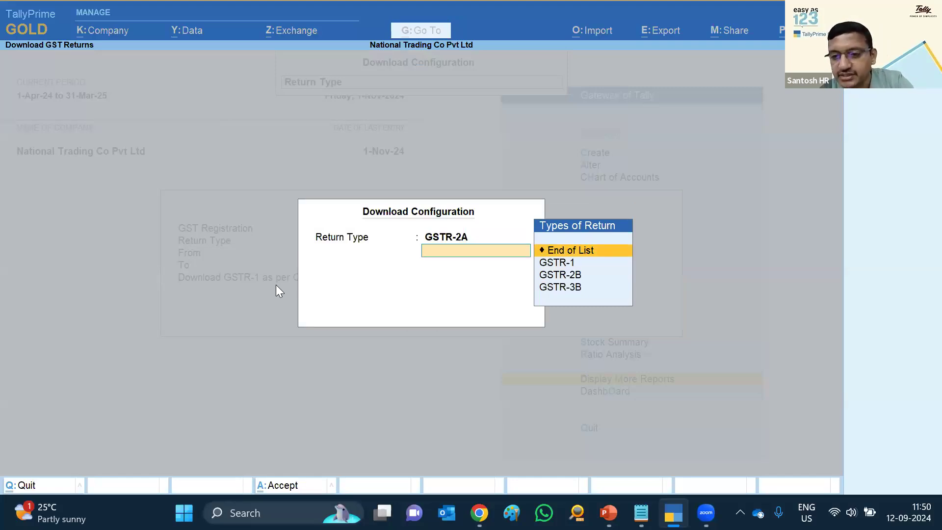
key("Down")
key("Down")
key("Return")
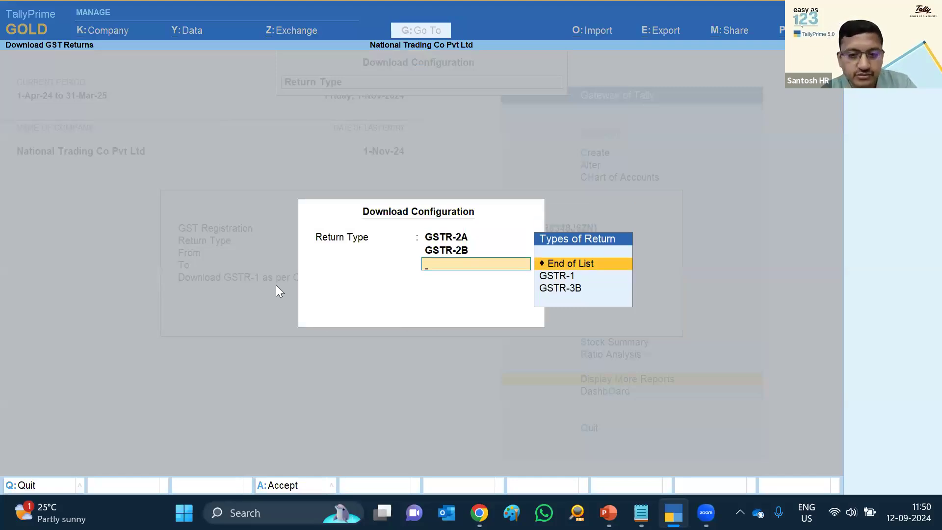
key("Return")
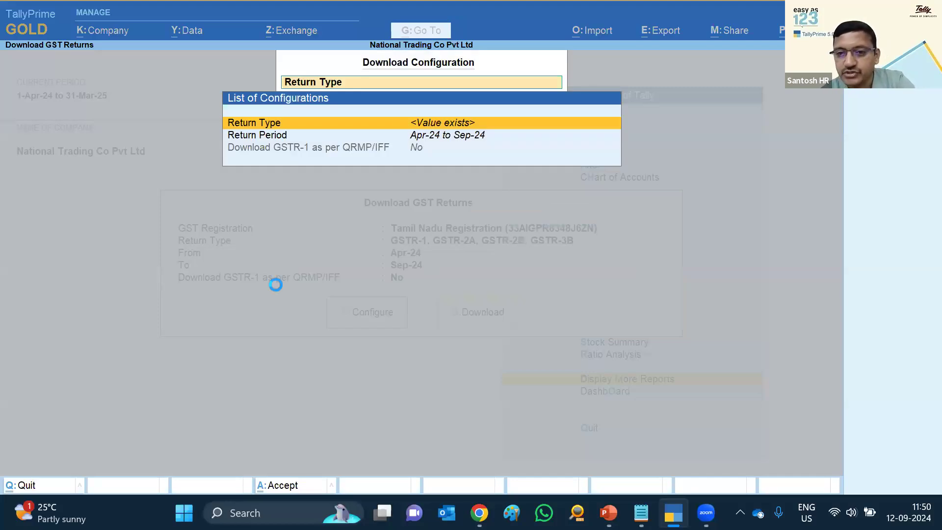
End the return period at May-24, accept the configuration, and close the download
key("Down")
key("Return")
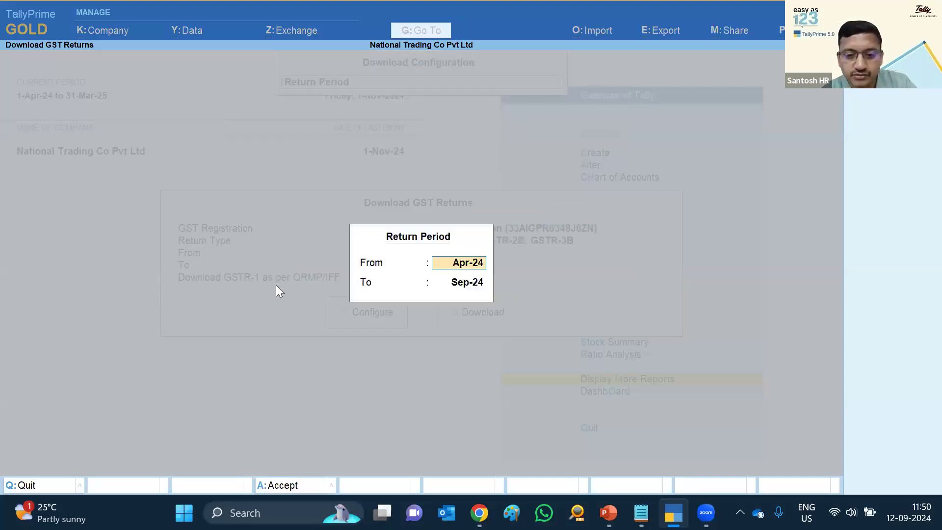
key("Return")
type("may")
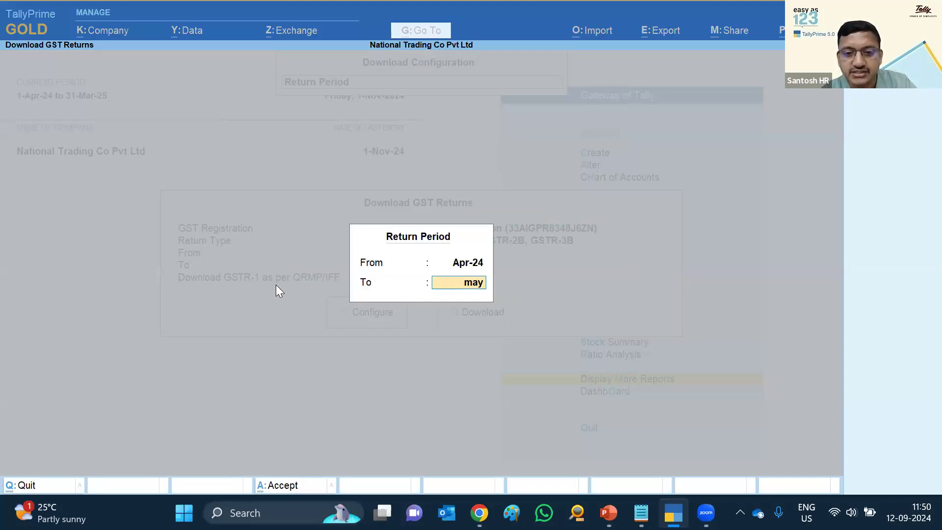
key("Return")
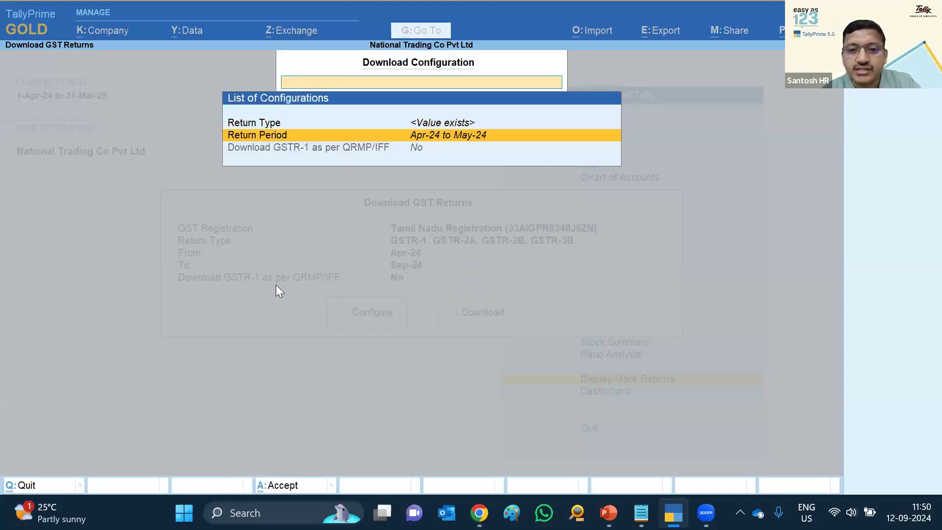
key("ctrl+a")
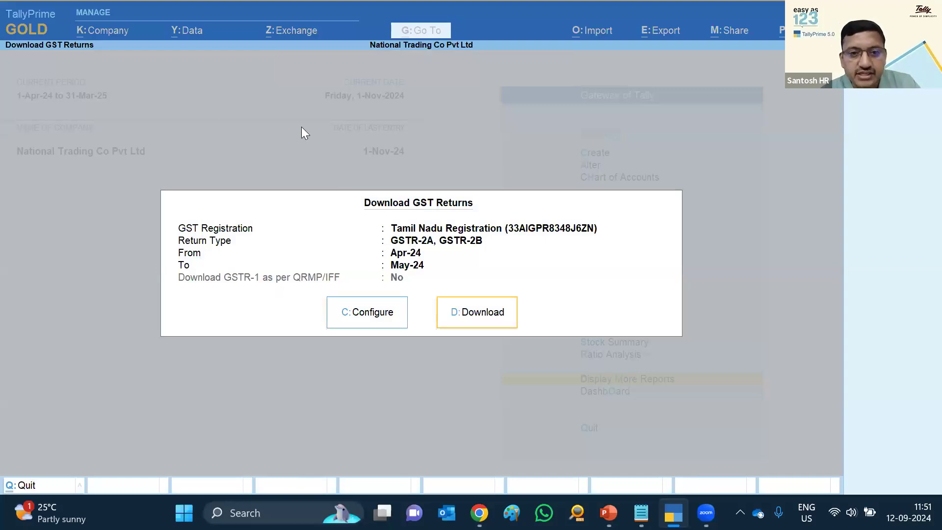
key("Escape")
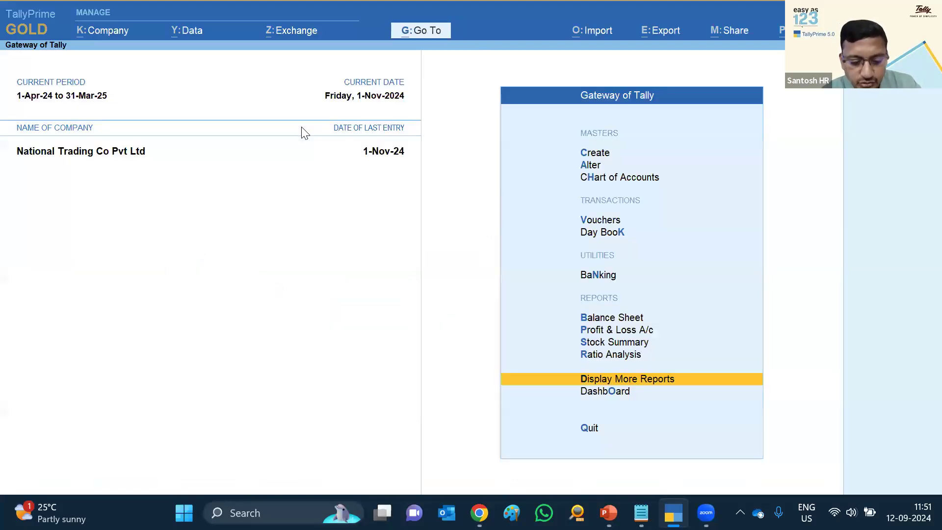
In GST Configuration, make GSTR-2A and GSTR-2B the default download return types
key("alt+z")
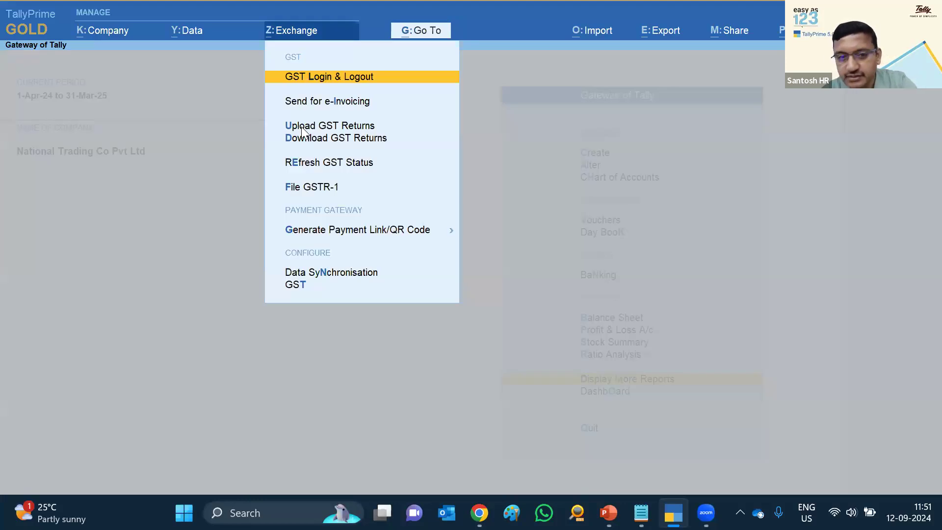
key("t")
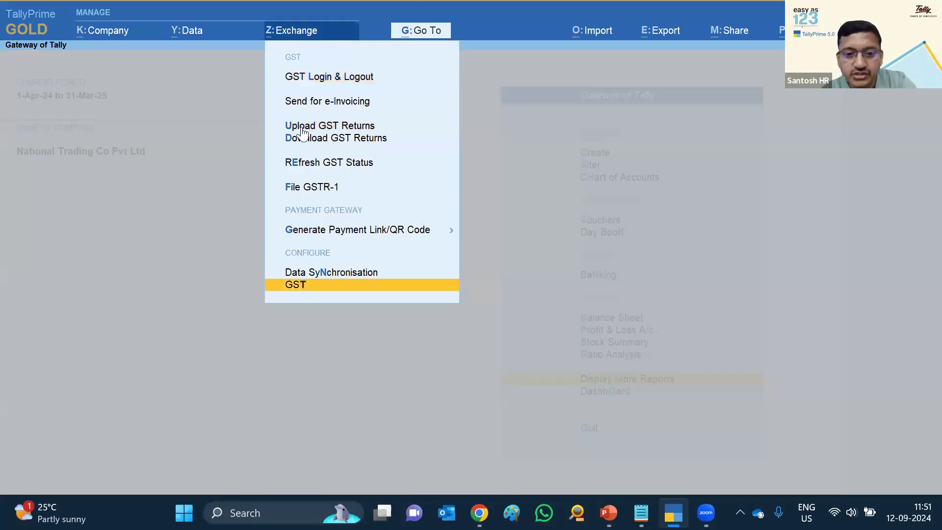
key("Return")
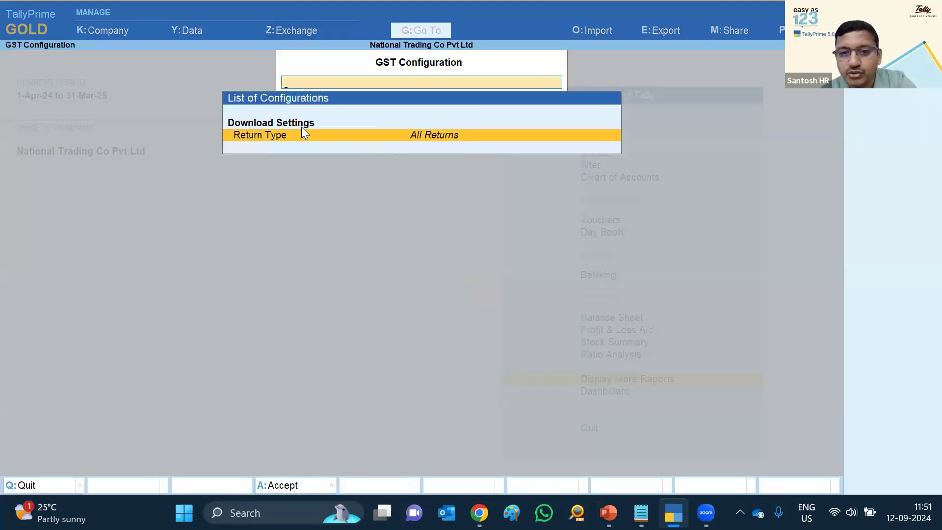
key("Return")
key("Down")
key("Down")
key("Return")
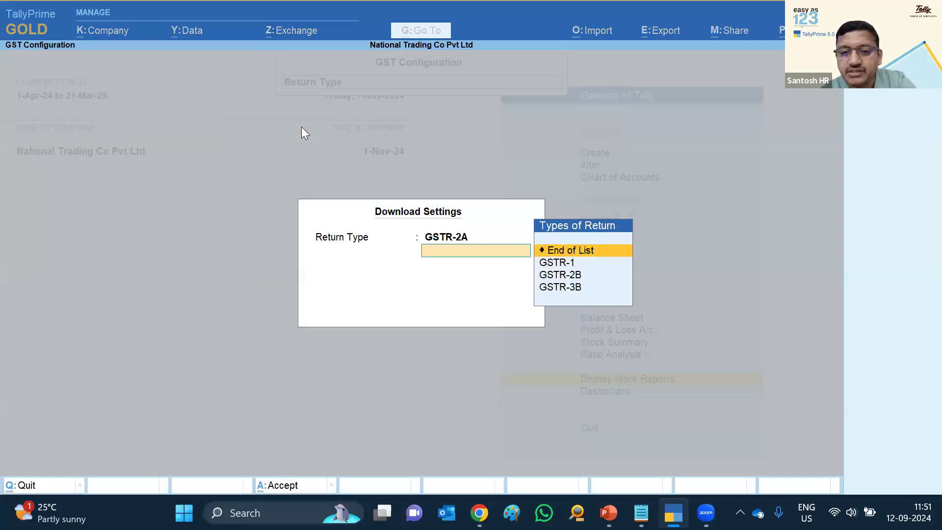
key("Down")
key("Down")
key("Return")
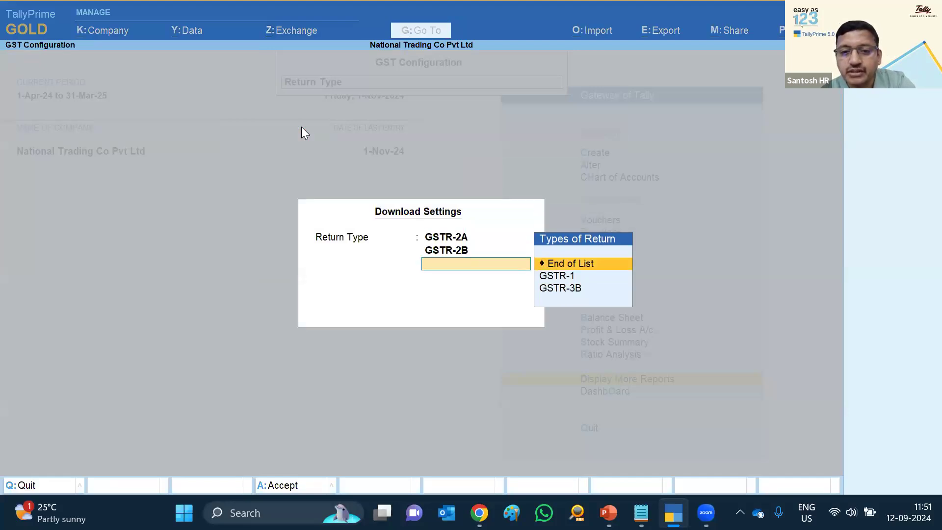
key("Return")
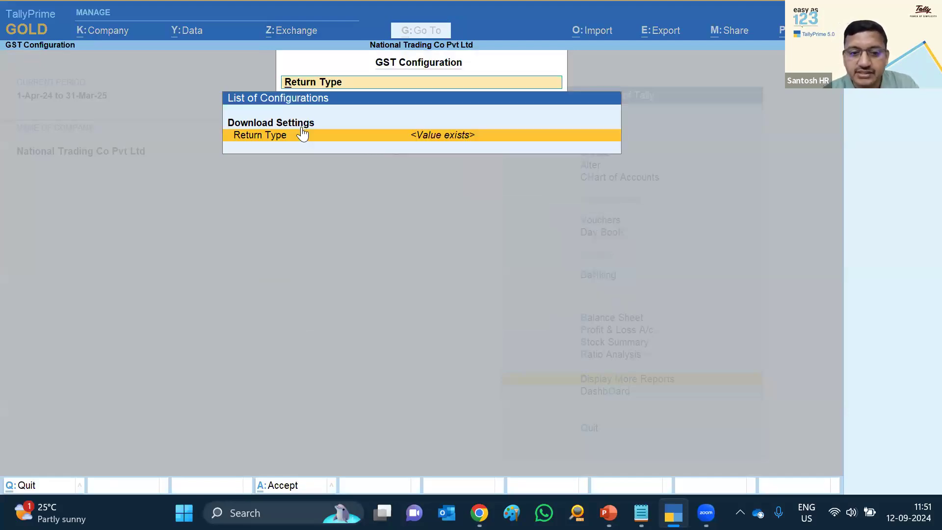
key("ctrl+a")
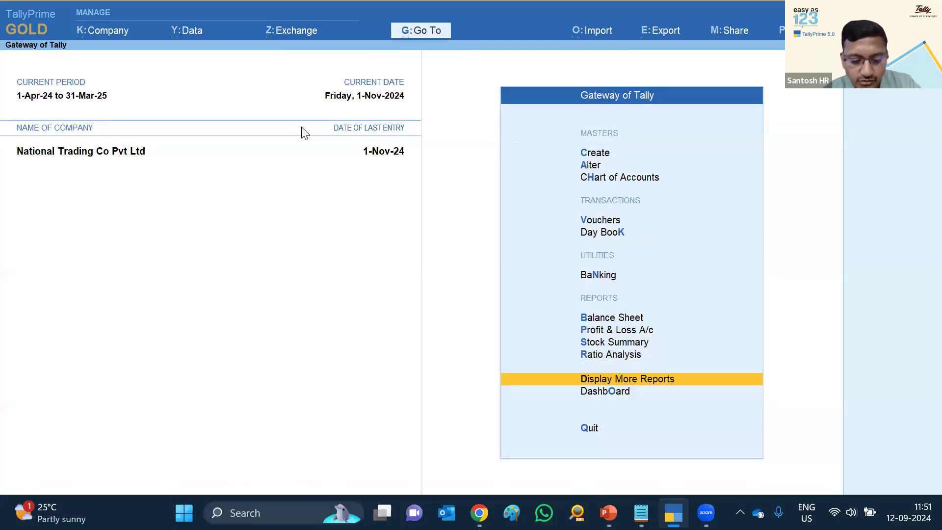
Open Download GST Returns and set its return type to All Returns
key("alt+z")
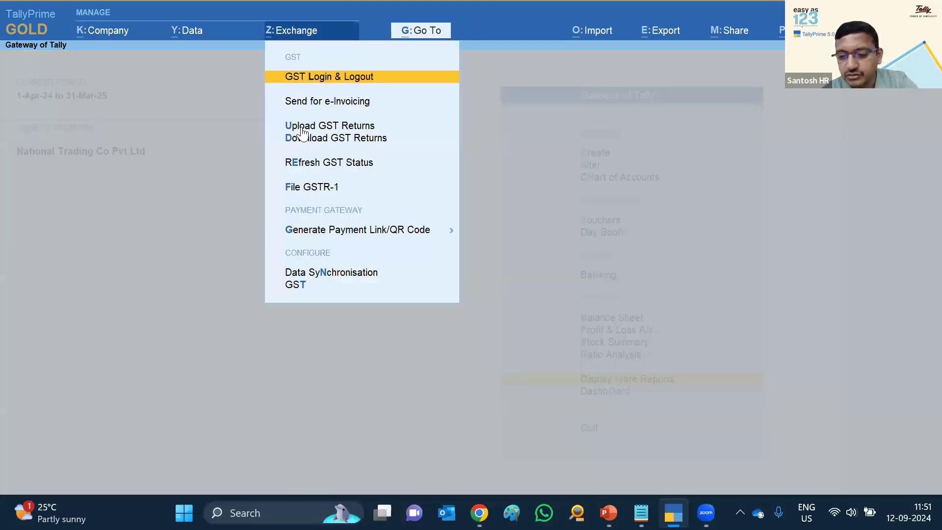
key("Down")
key("Down")
key("Down")
key("Return")
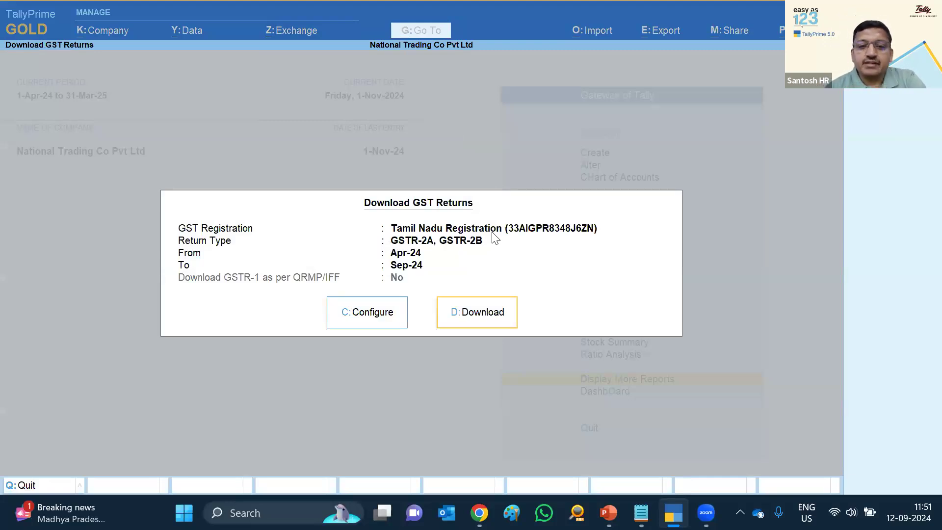
left_click(367, 321)
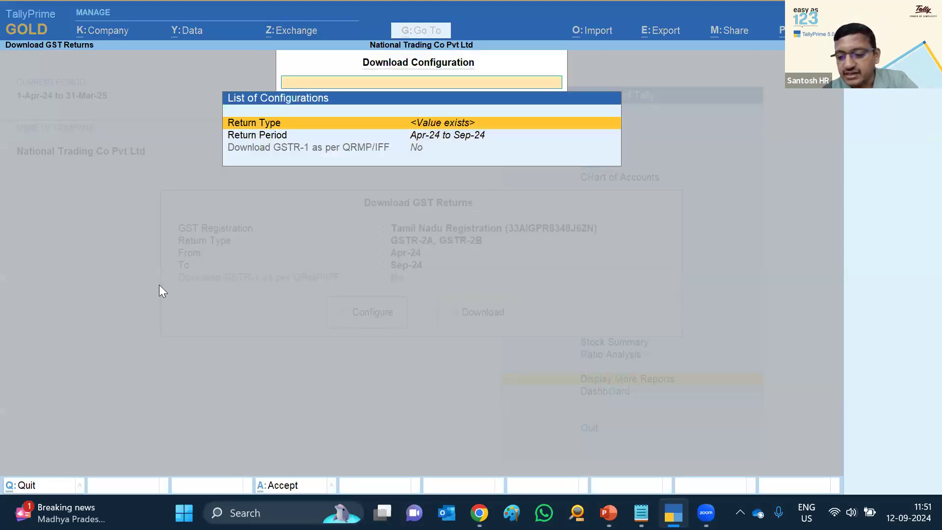
key("Down")
key("Up")
key("Return")
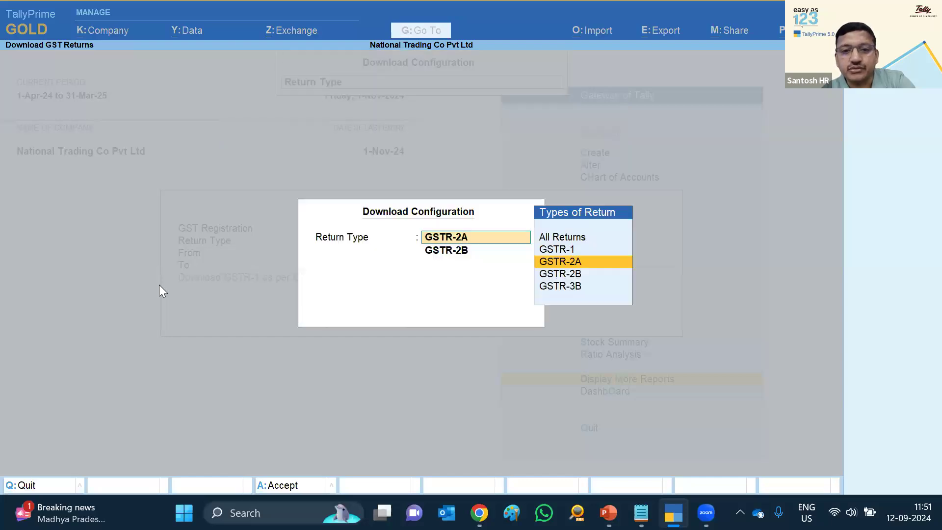
key("Up")
key("Up")
key("Down")
key("Down")
key("Down")
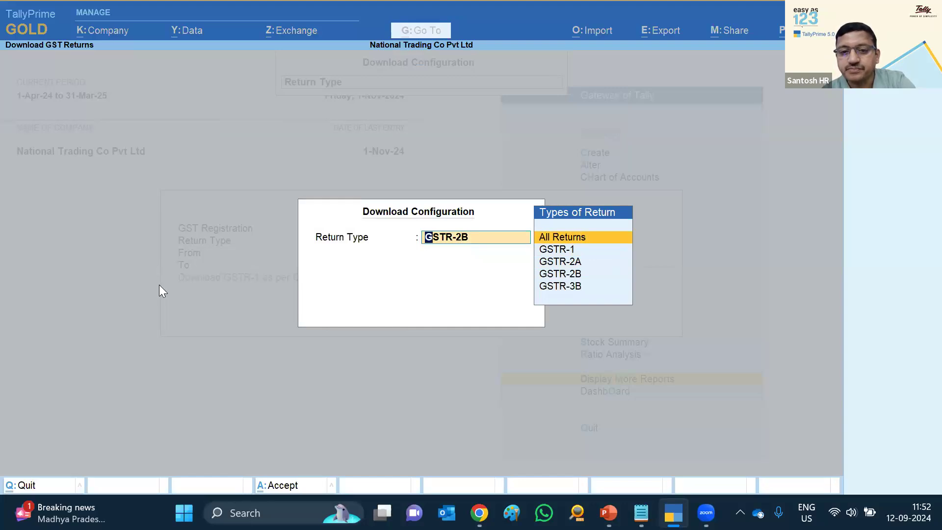
key("Return")
Set the return period to Apr-24 only and accept the configuration
key("Down")
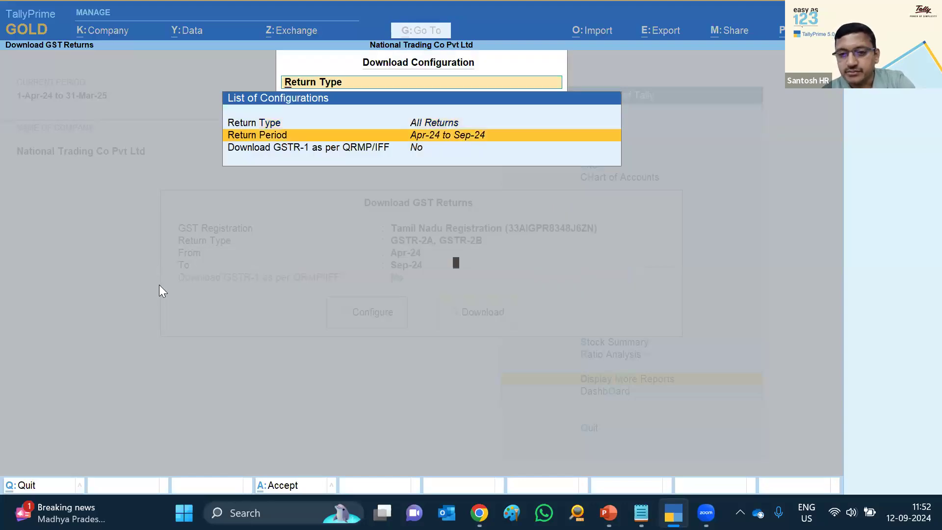
key("Return")
key("Return")
type("apr")
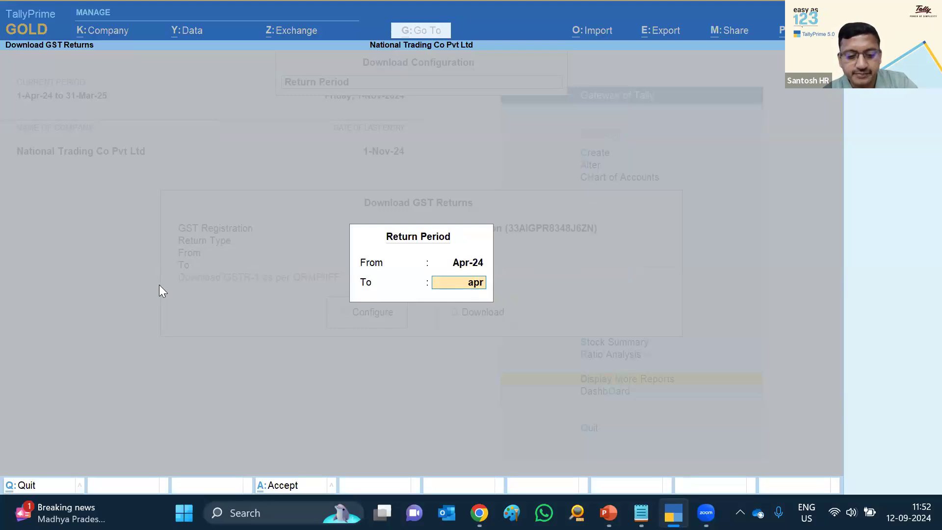
key("Return")
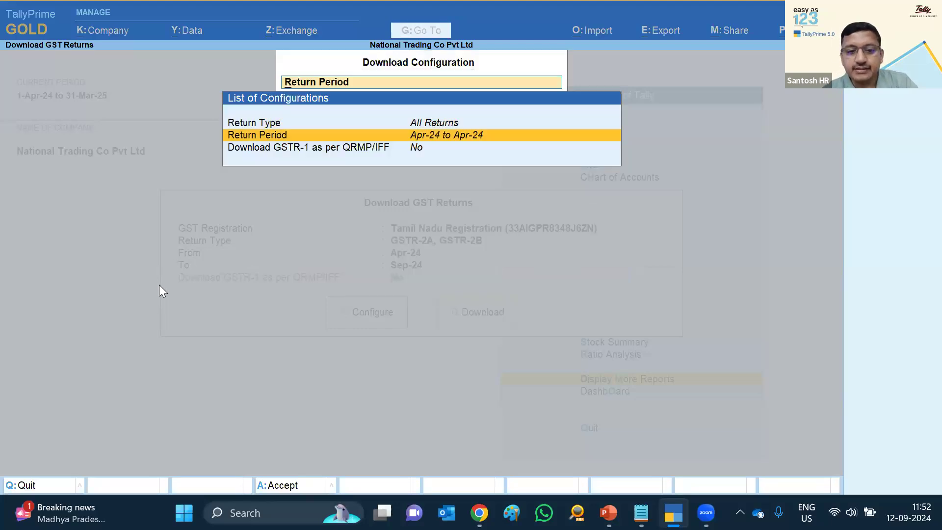
key("ctrl+a")
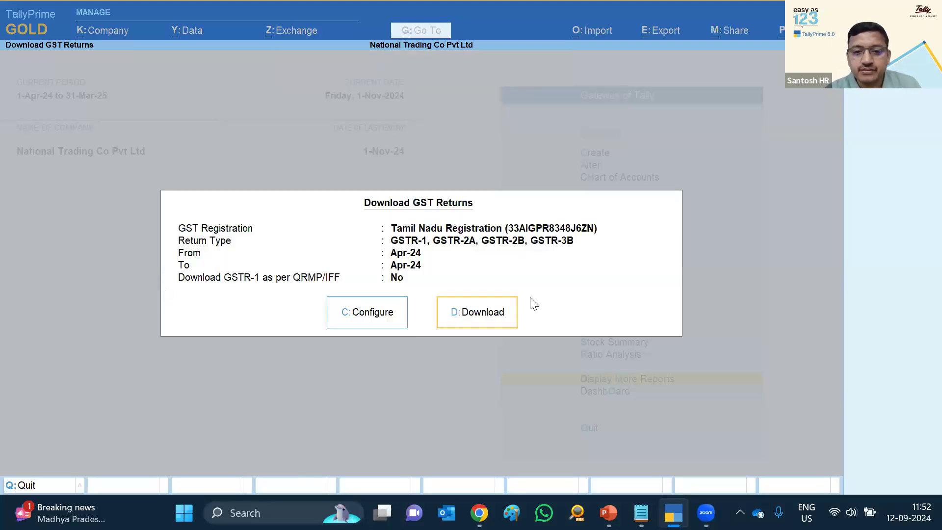
Download the Apr-24 GSTR-1, GSTR-2A, GSTR-2B and GSTR-3B returns and dismiss the completion notice
left_click(471, 316)
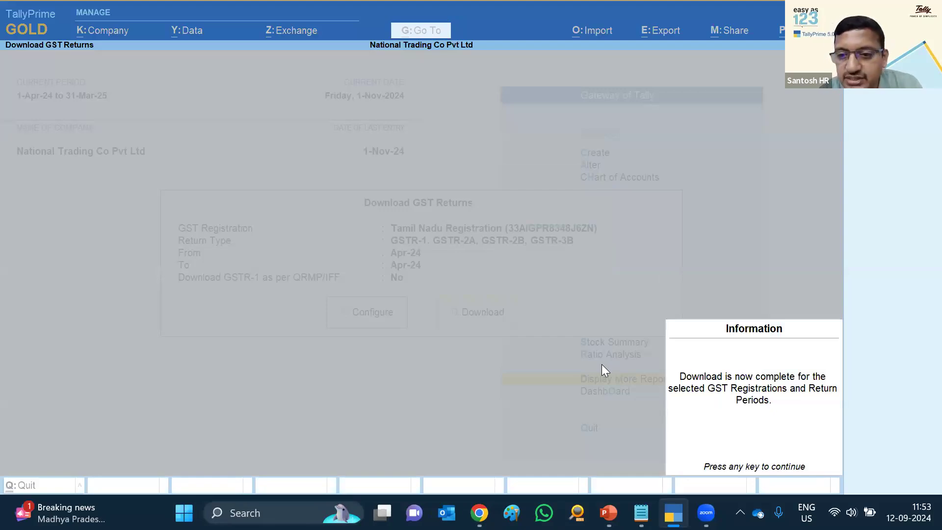
key("Escape")
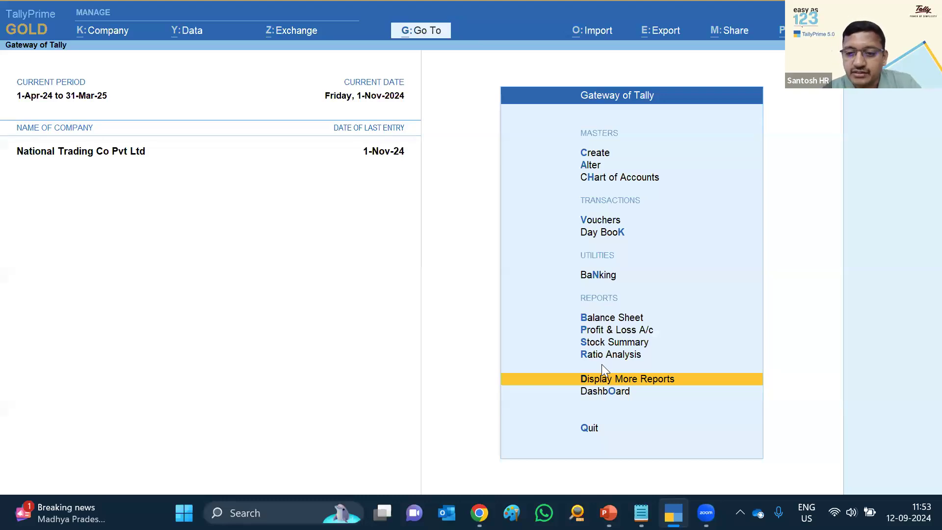
Open the GSTR-2B Reconciliation report from Statutory Reports > GST Reports
key("Return")
key("u")
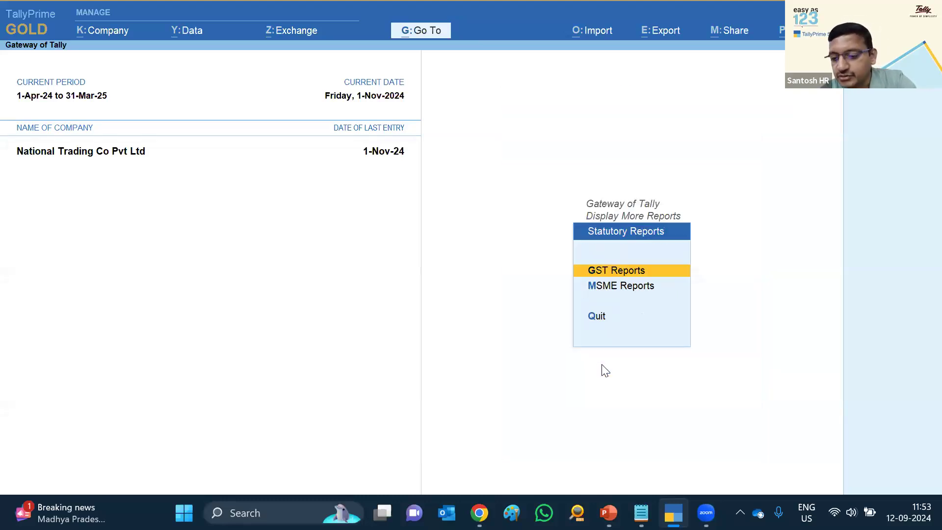
key("Return")
key("Down")
key("Down")
key("Down")
key("Down")
key("Down")
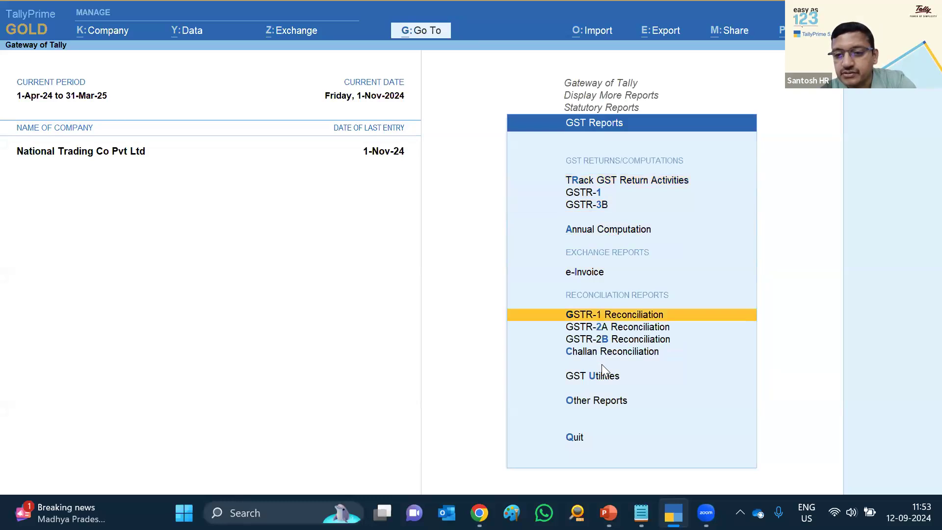
key("Down")
key("Down")
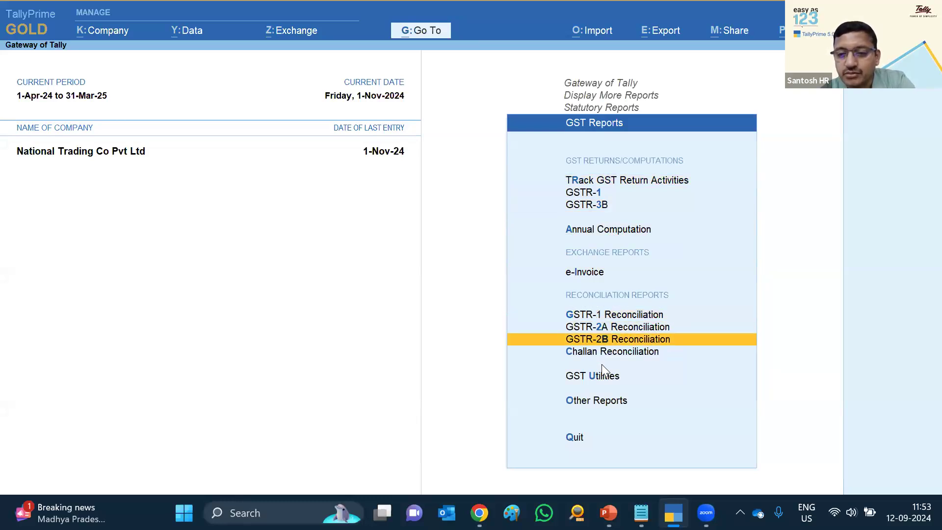
key("Up")
key("Up")
key("Down")
key("Down")
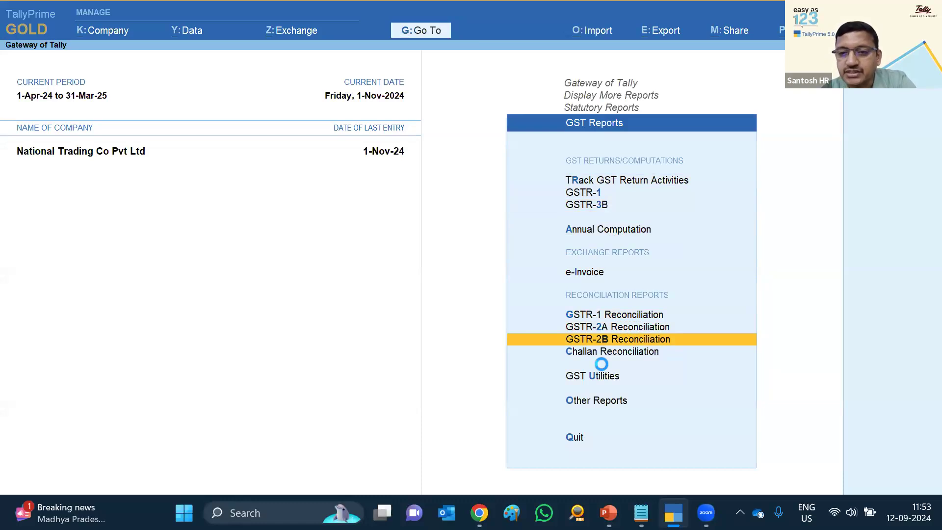
key("Return")
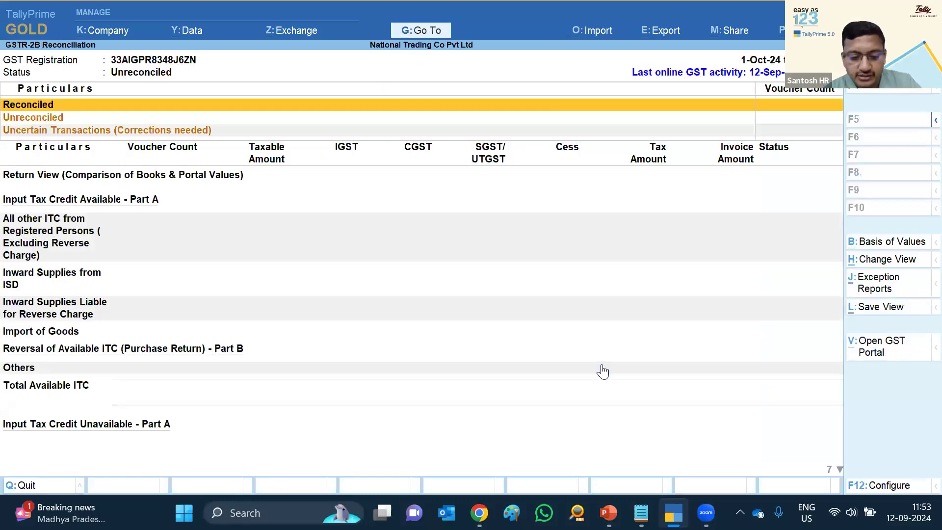
Set the GSTR-2B Reconciliation period to April 2024
key("F2")
type("apr")
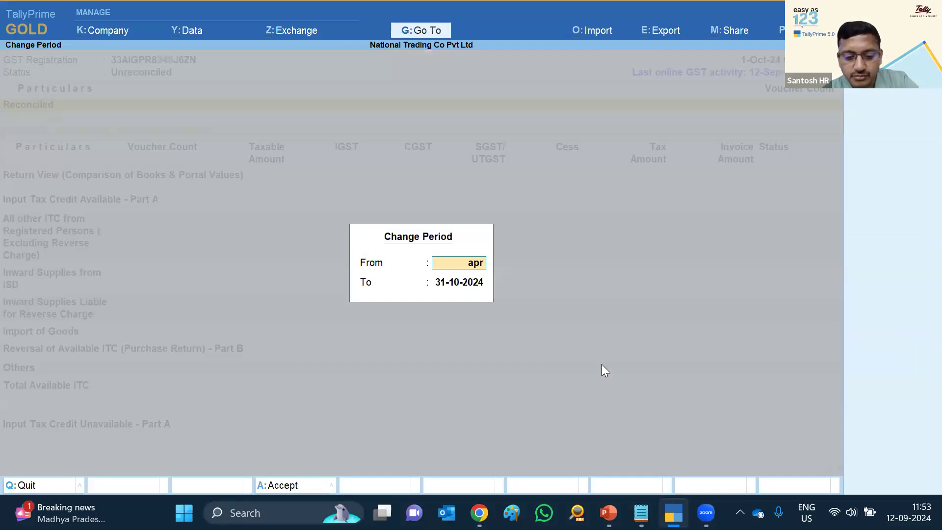
key("Return")
type("apr")
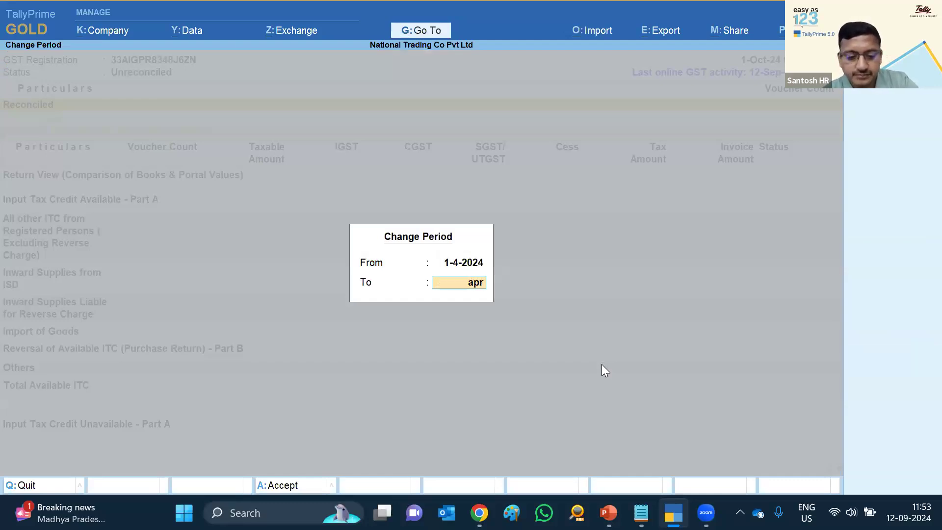
key("Return")
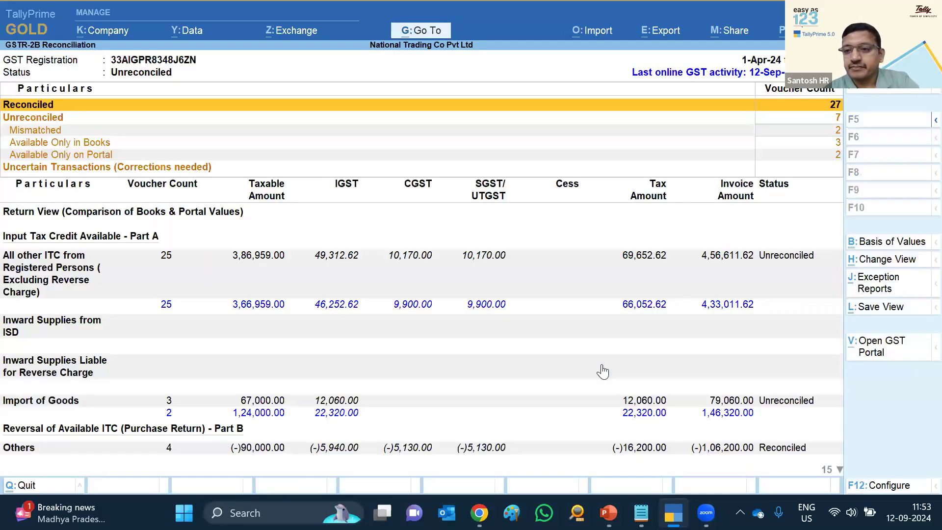
Review All other ITC > B2B Invoices voucher-wise, then back out to the GST Reports list
key("Down")
key("Down")
key("Down")
key("Down")
key("Down")
key("Down")
key("Down")
key("Down")
key("Down")
key("Down")
key("Up")
key("Up")
key("Up")
key("Up")
key("Up")
key("Down")
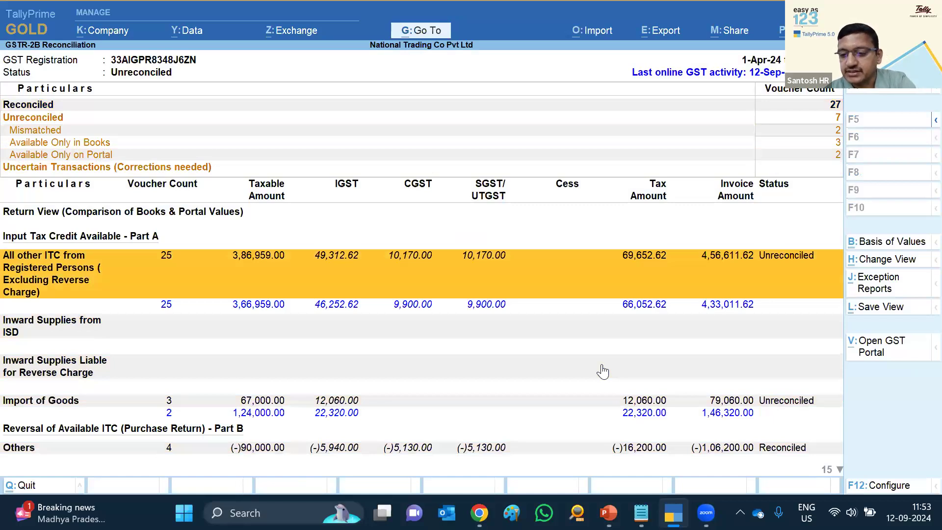
key("Return")
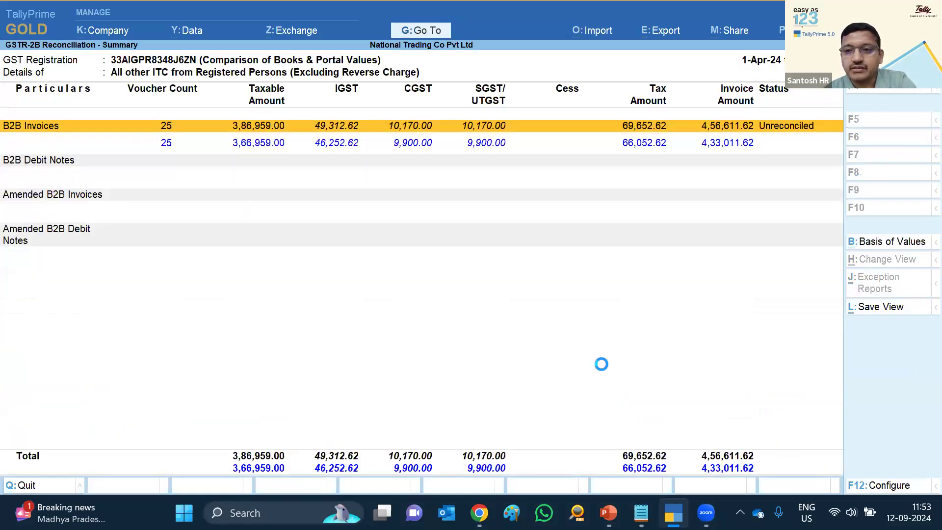
key("Return")
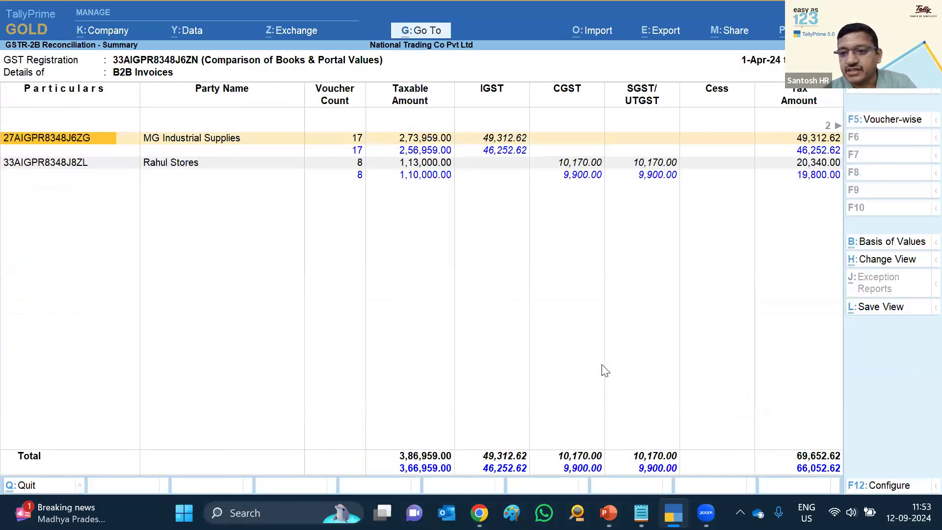
left_click(866, 120)
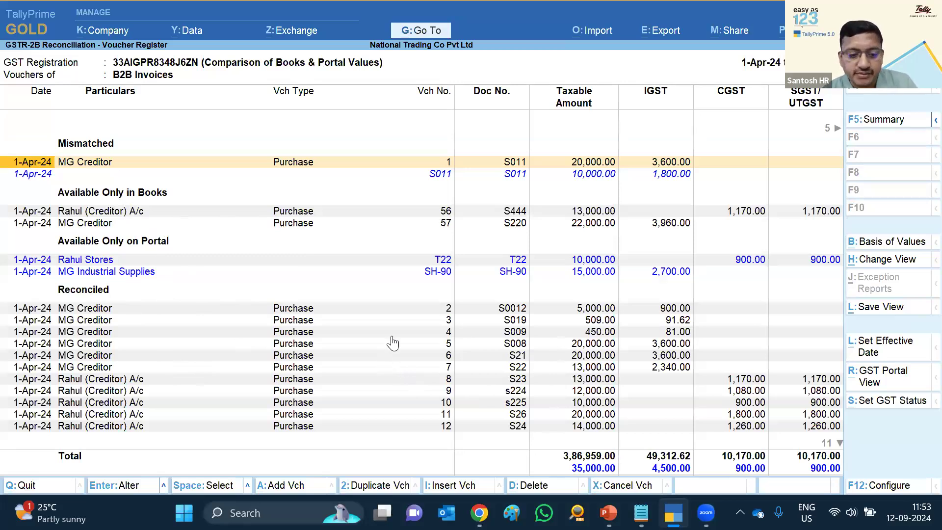
key("Escape")
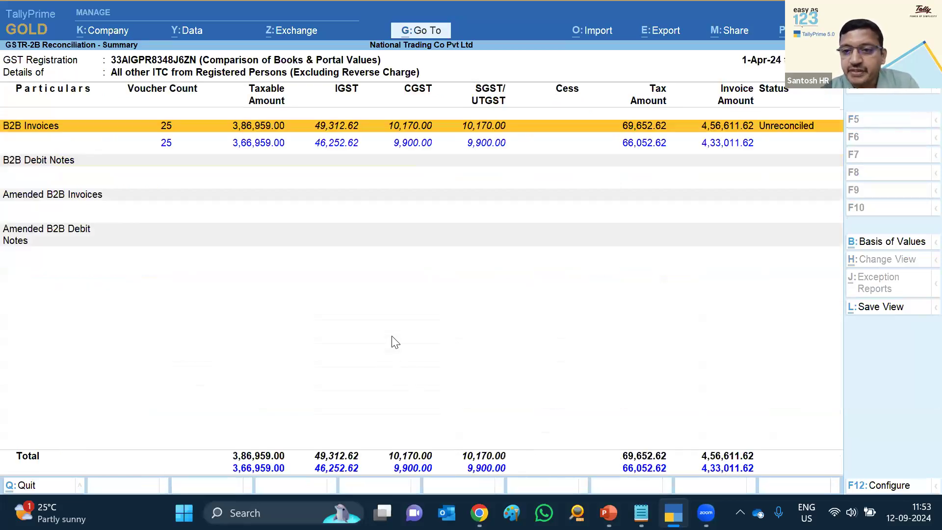
key("Escape")
key("Escape")
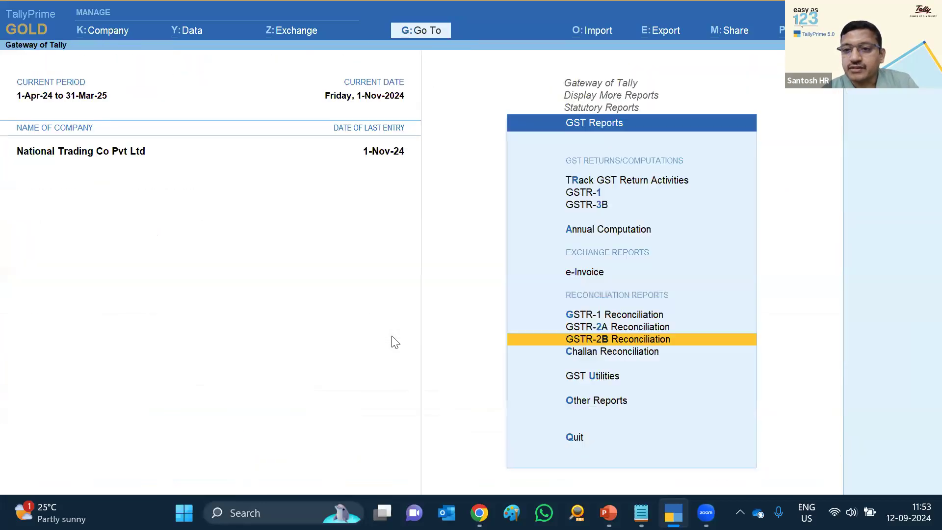
key("Escape")
key("Escape")
key("Escape")
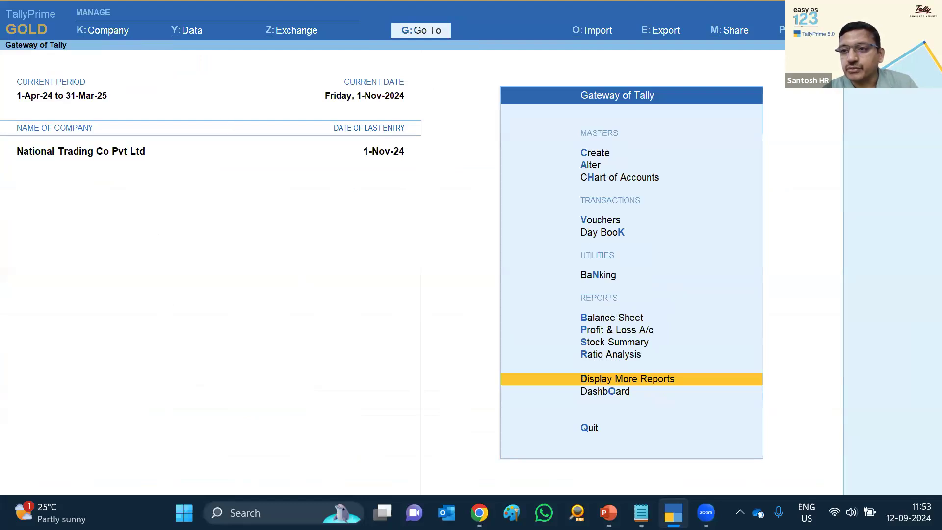
Open the Online Upload/Download Tracker from Help > Troubleshooting
key("F1")
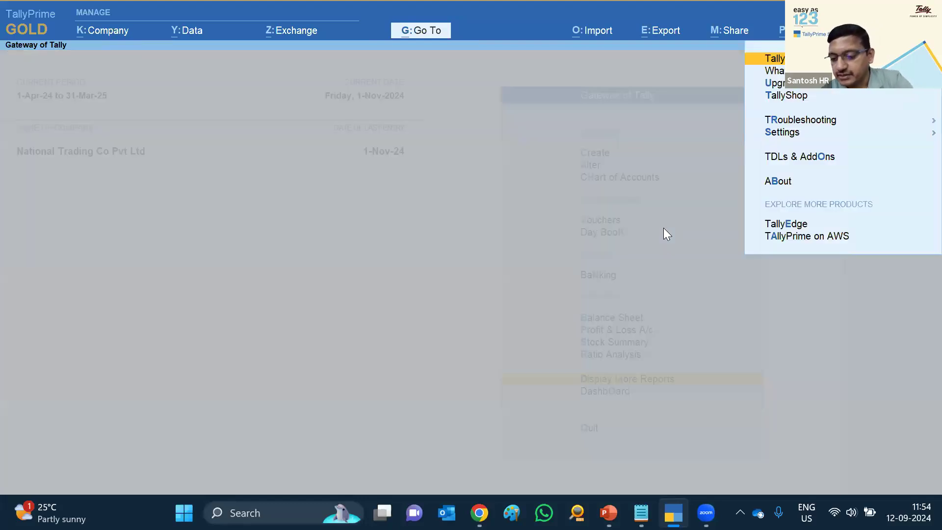
key("Down")
key("Down")
key("Down")
key("Down")
key("Return")
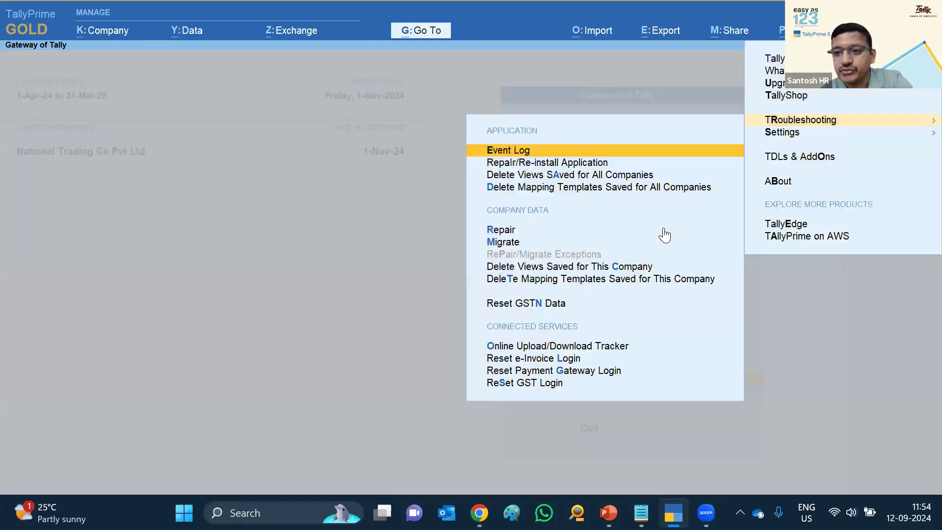
key("Down")
key("Down")
key("Down")
key("Down")
key("Down")
key("Down")
key("Down")
key("Down")
key("Down")
key("Down")
key("Up")
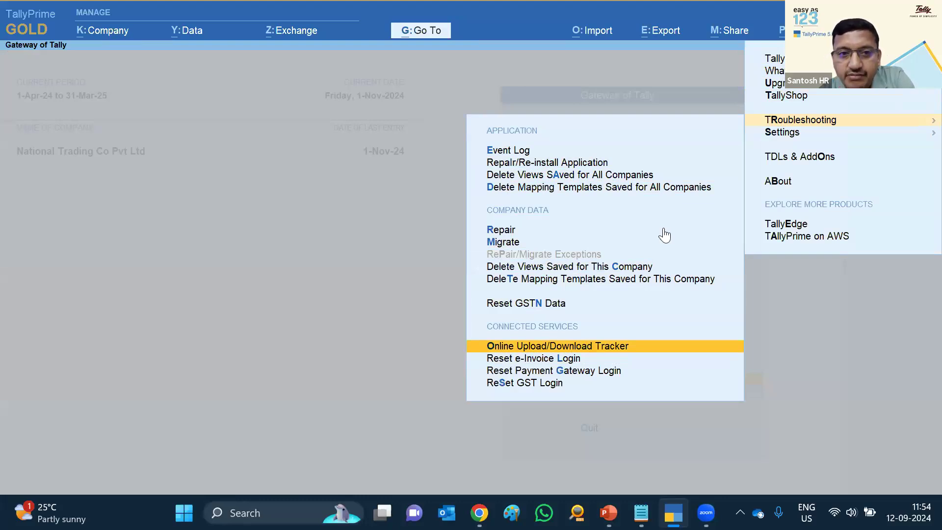
key("Return")
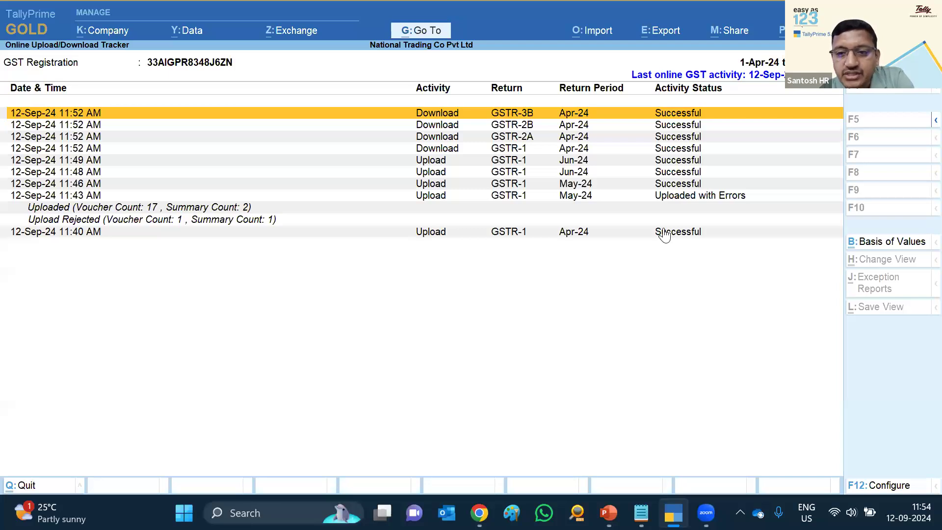
Inspect the May-24 'Uploaded with Errors' entry with its uploaded and rejected counts, and open configuration
key("Down")
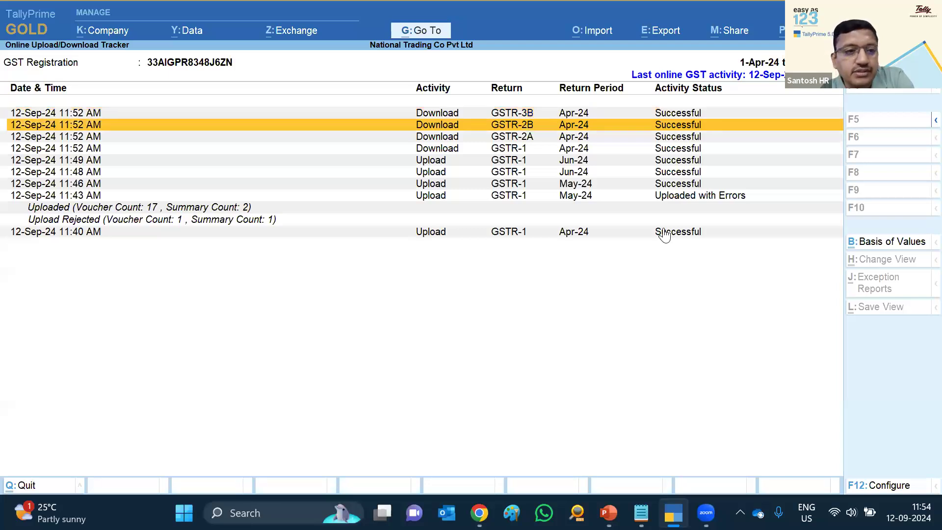
key("Up")
key("Down")
key("Down")
key("Down")
key("Down")
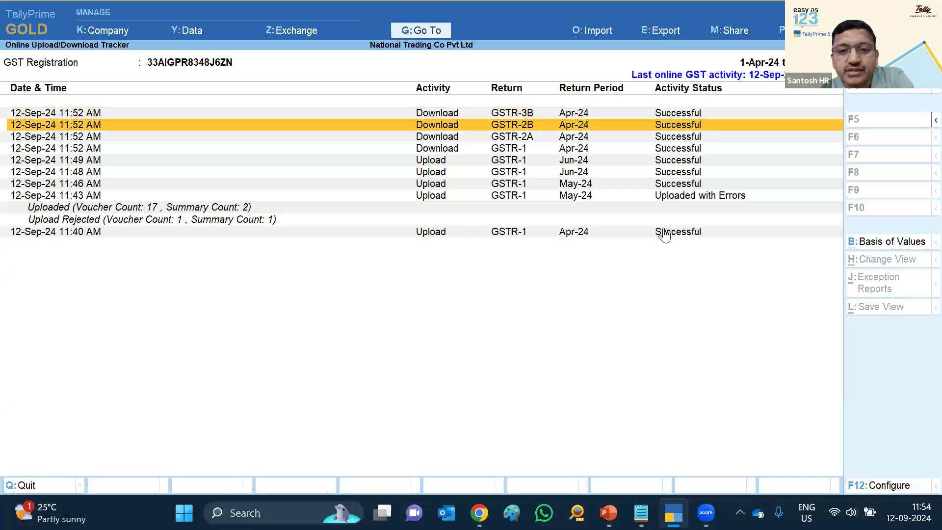
key("Down")
key("Down")
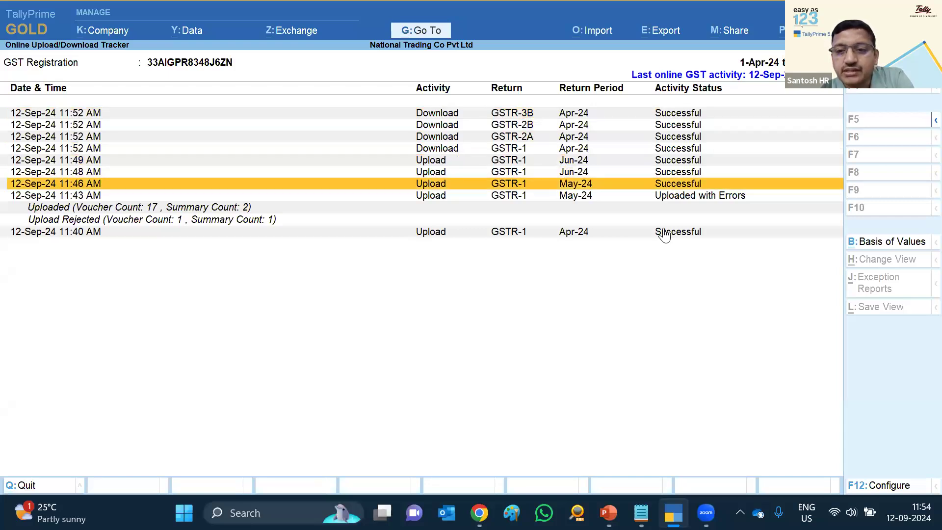
key("Down")
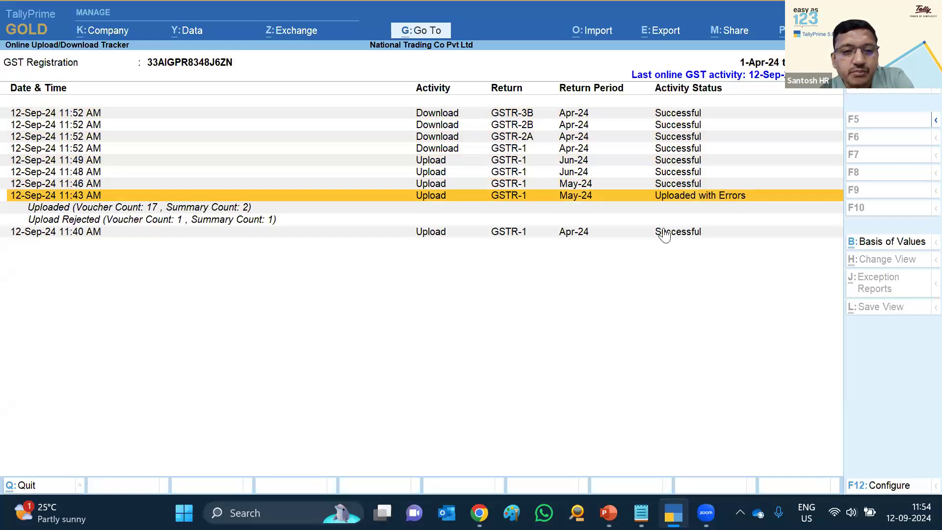
key("Down")
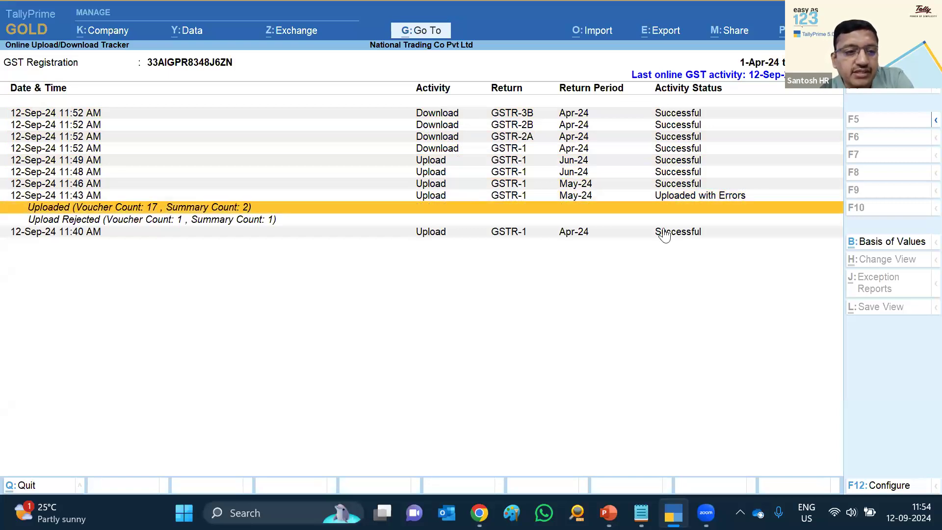
key("Down")
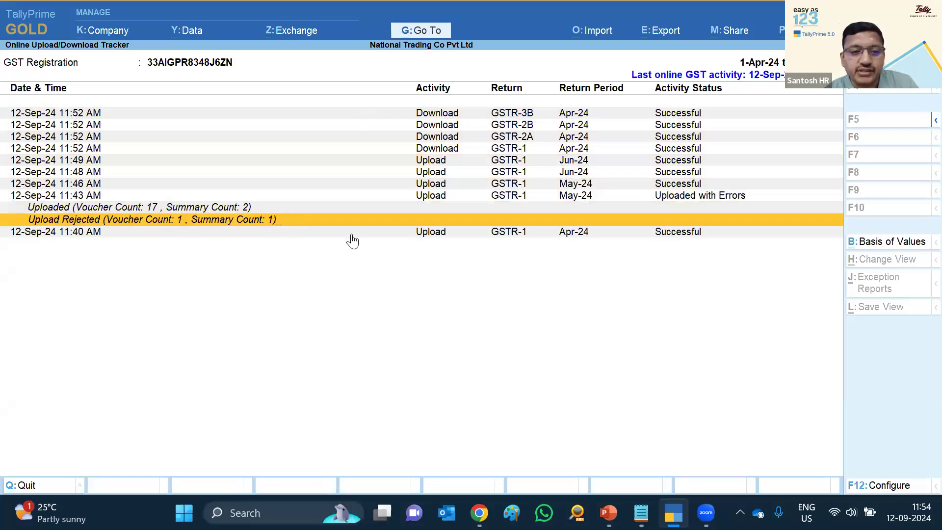
key("Up")
key("Up")
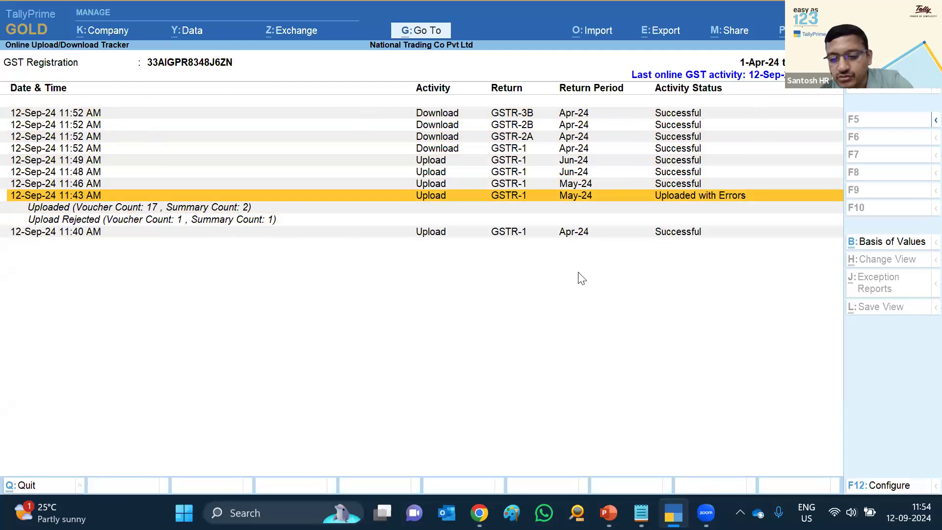
key("F12")
Set Show Username to Yes in the tracker configuration, accept, and exit the tracker
type("y")
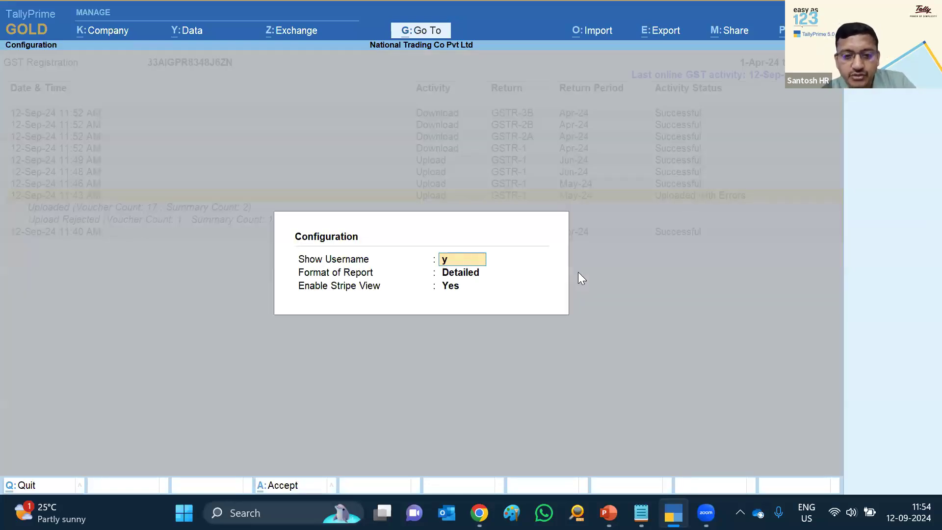
key("Return")
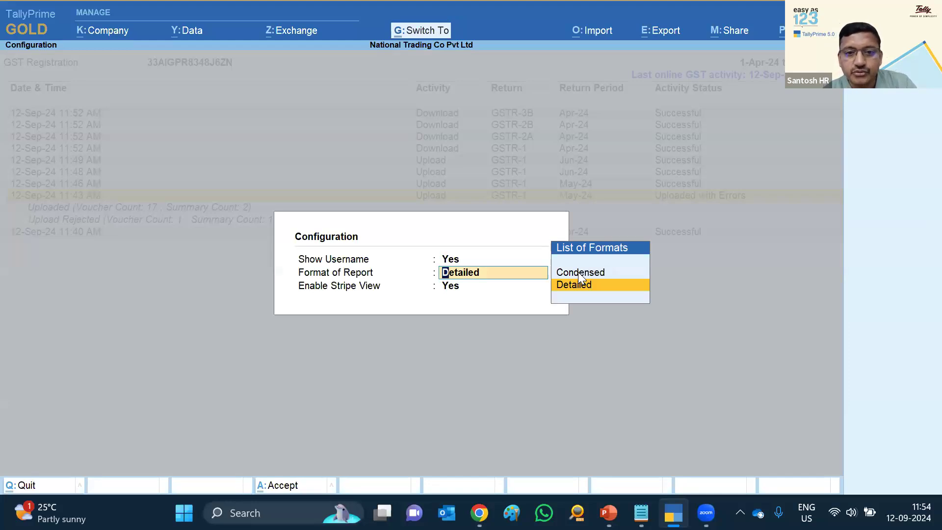
key("ctrl+a")
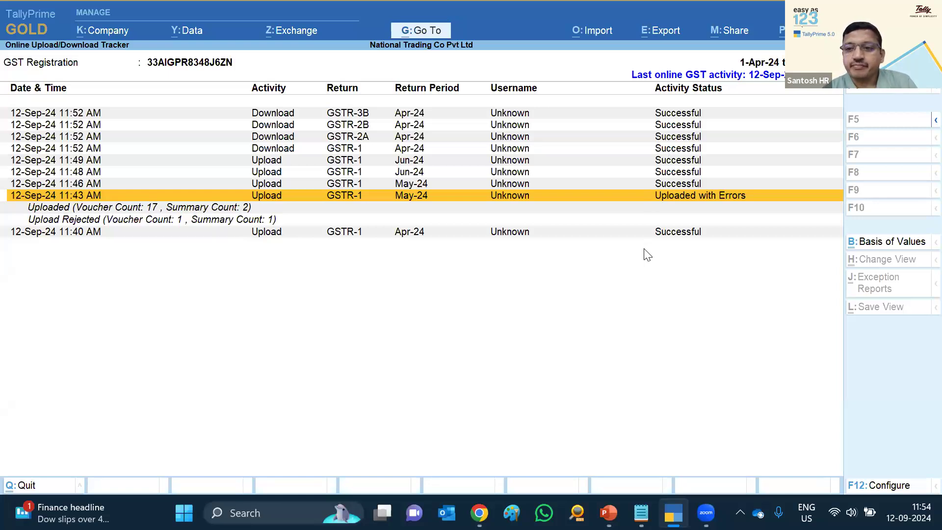
key("Escape")
Open the GSTR-3B report from Statutory Reports > GST Reports
key("Return")
key("u")
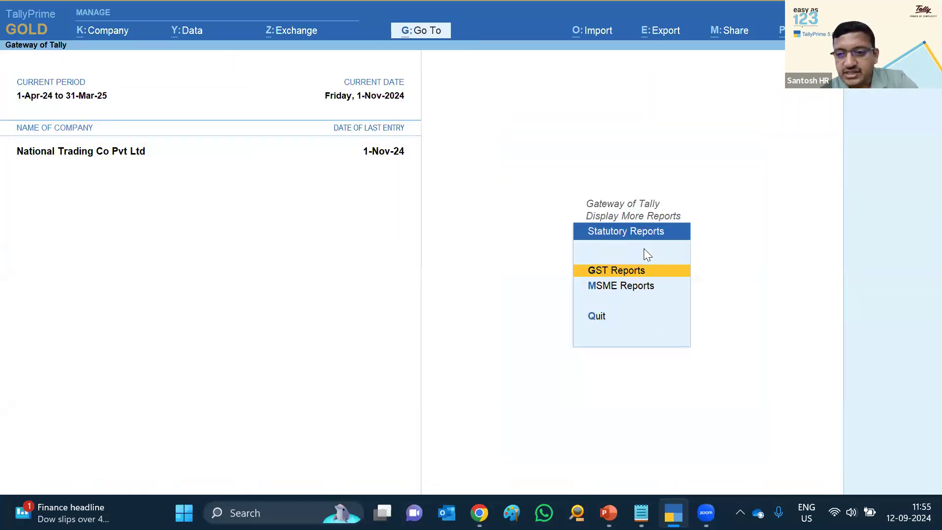
key("Return")
key("Down")
key("Down")
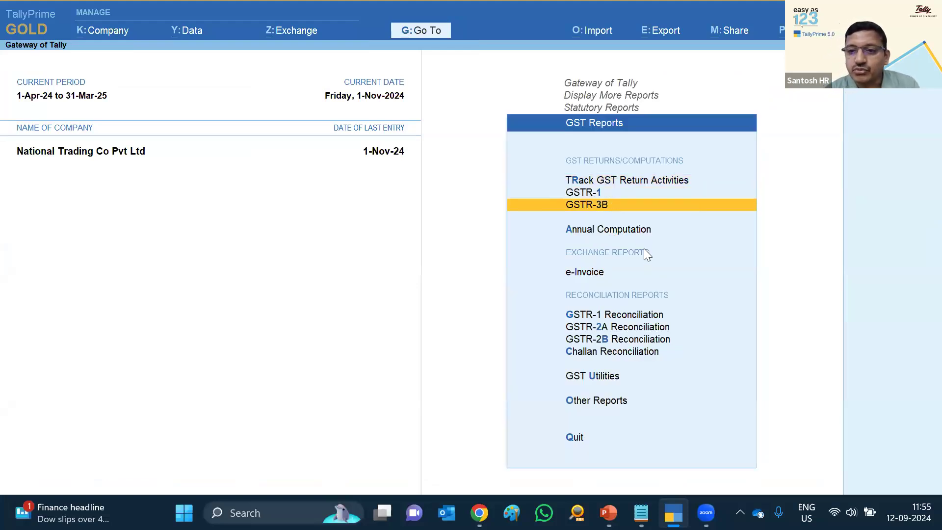
key("Return")
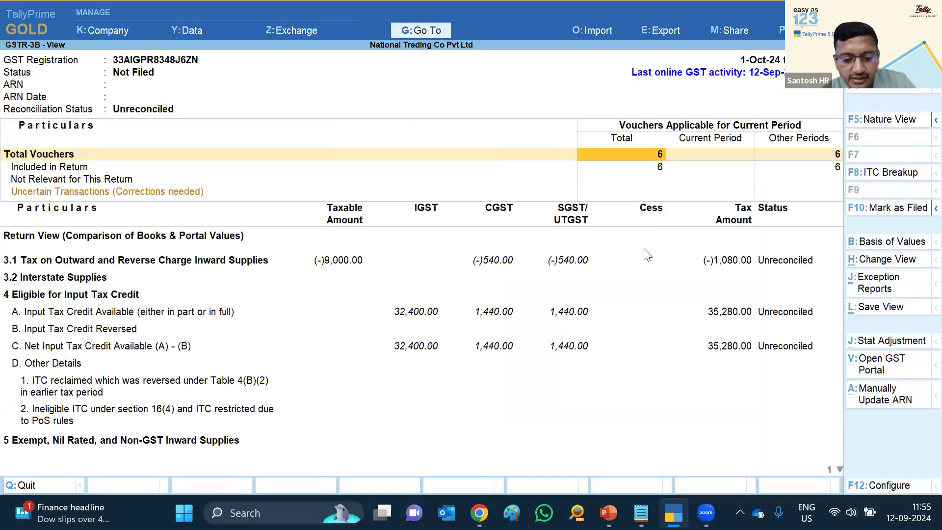
Change the GSTR-3B period to April 2024
key("alt+F2")
type("apr")
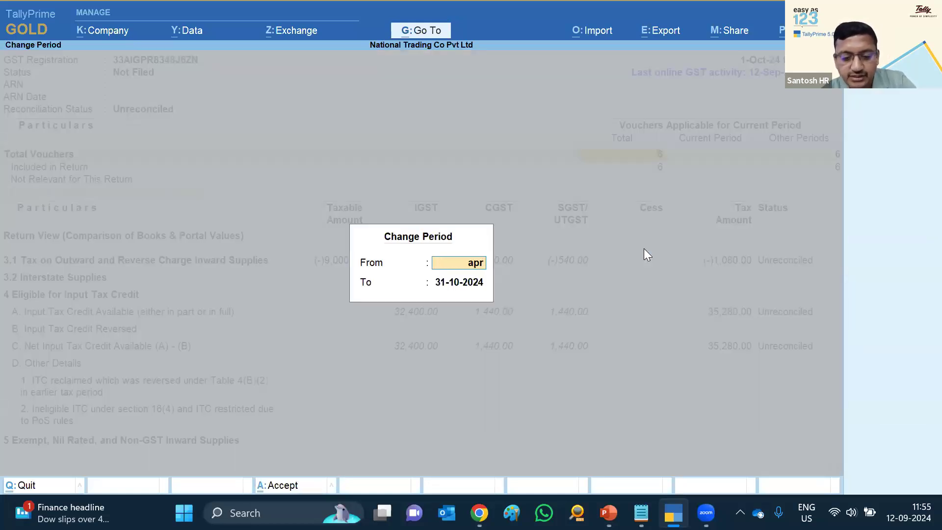
key("Return")
type("a")
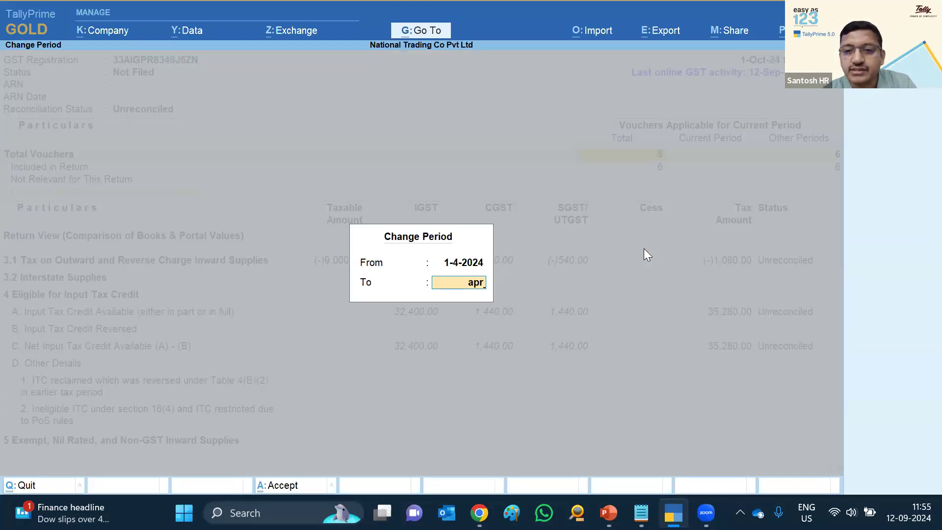
type("pr")
key("Return")
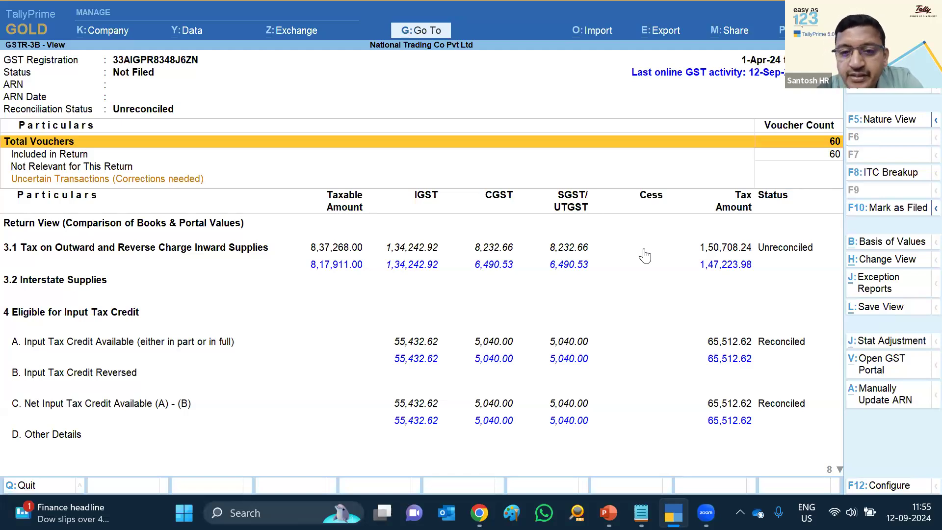
key("Down")
key("Down")
key("Down")
key("Down")
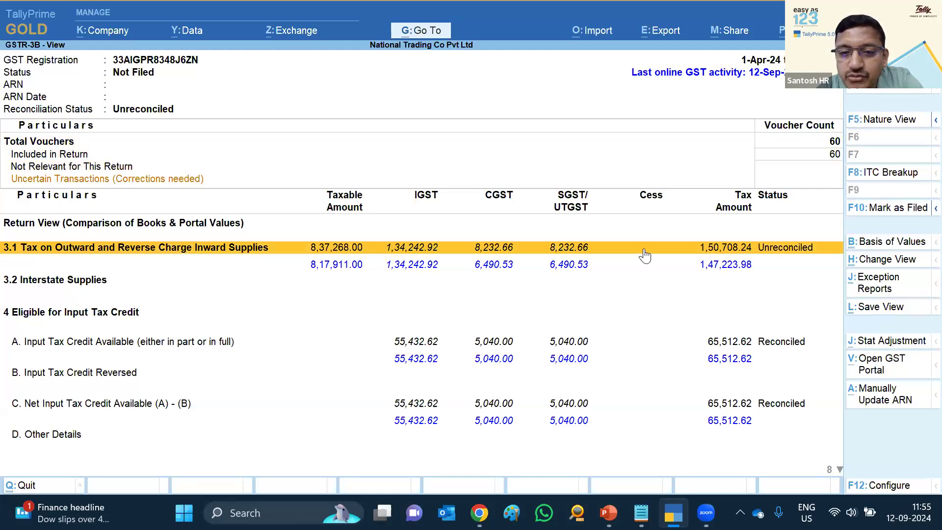
key("Down")
key("Down")
key("Down")
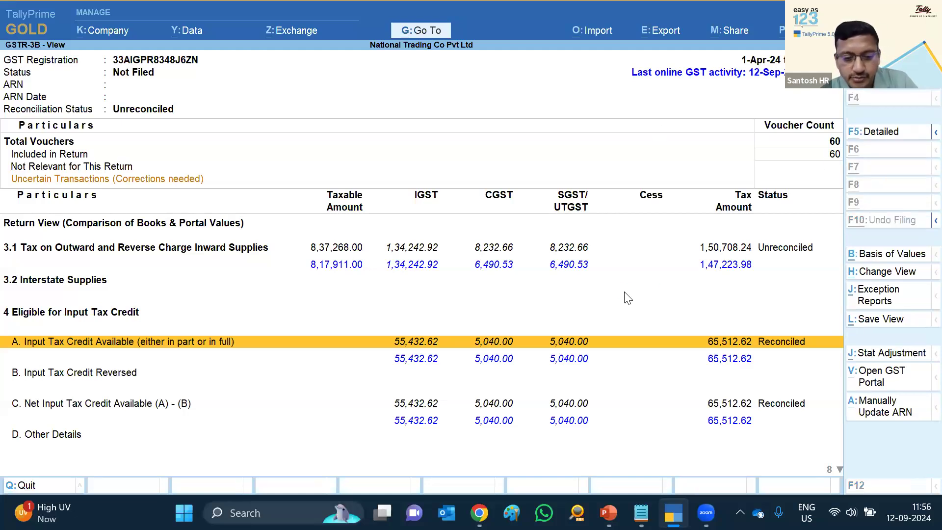
Set the GSTR-3B period to August 2024 and bring up the ITC Breakup configuration
key("alt+F2")
type("aug")
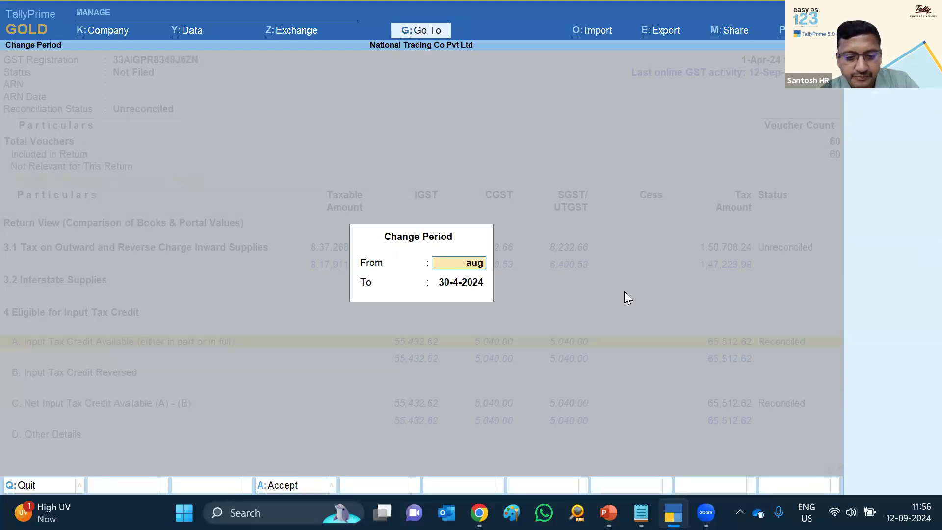
key("Return")
type("ay")
key("BackSpace")
type("uh")
key("BackSpace")
type("g")
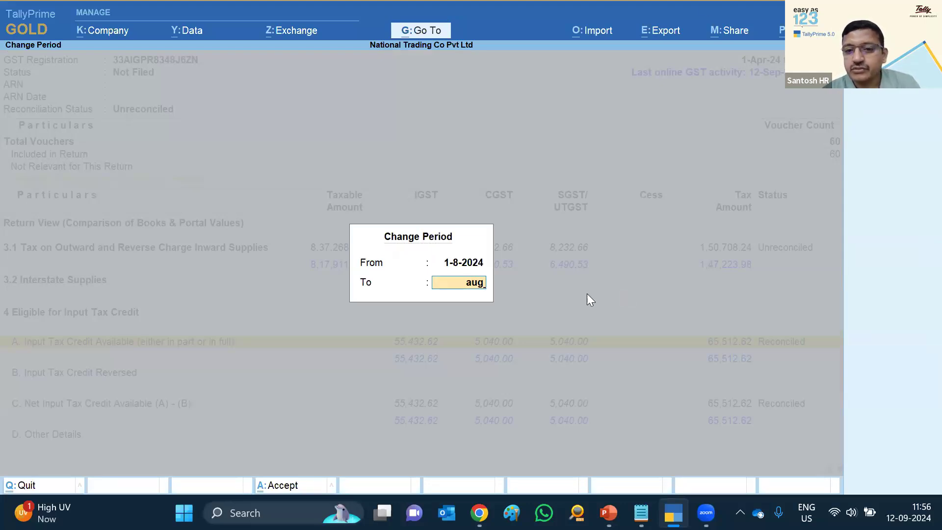
key("Return")
left_click(886, 173)
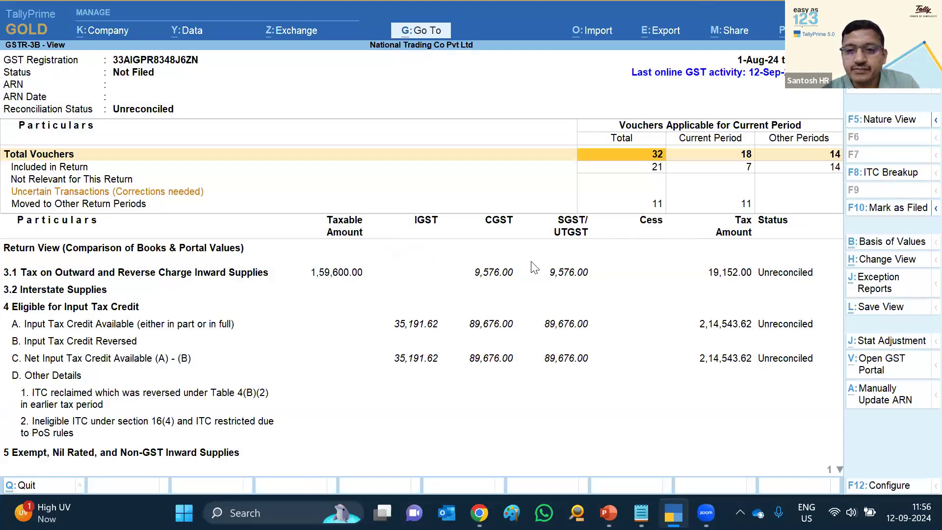
key("F12")
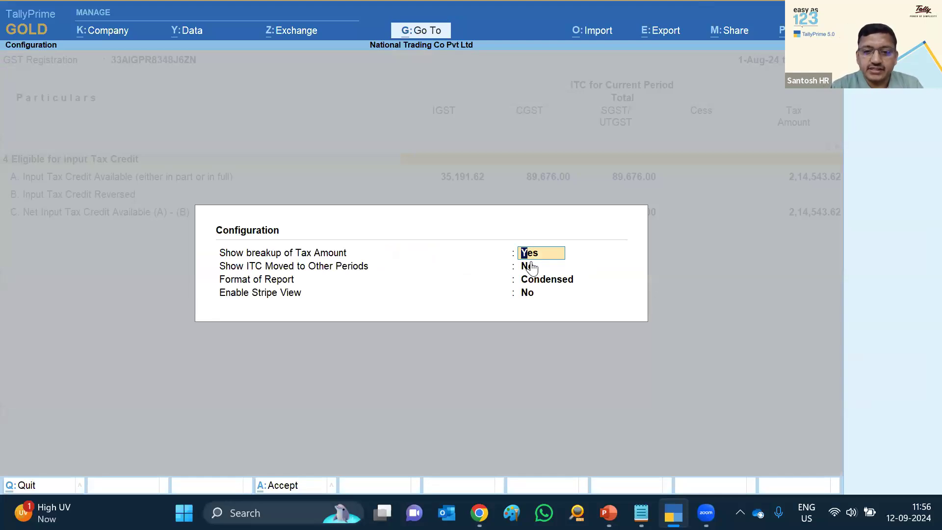
Set Show breakup of Tax Amount to No and Show ITC Moved to Yes
key("n")
key("y")
key("ctrl")
key("ctrl+a")
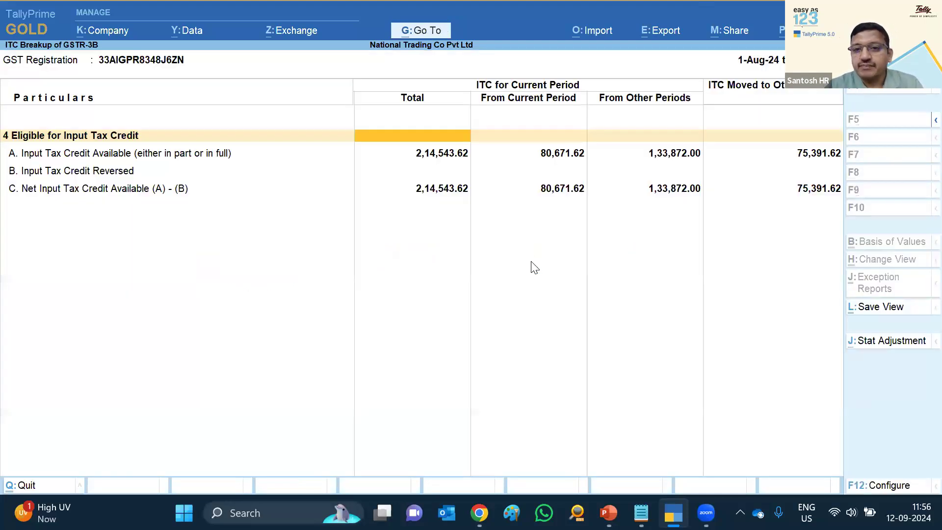
Drill into the 80,671.62 From Current Period ITC amount
left_click(555, 156)
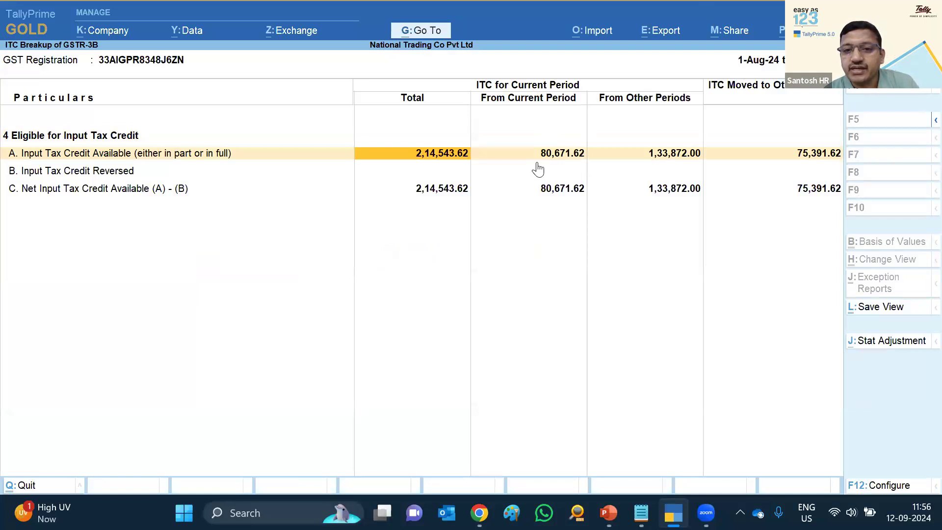
key("Right")
key("Left")
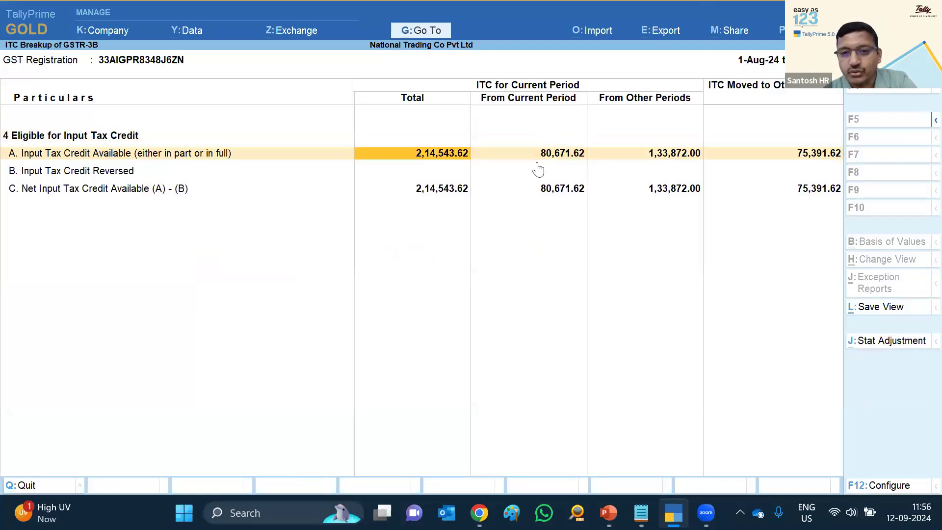
key("Right")
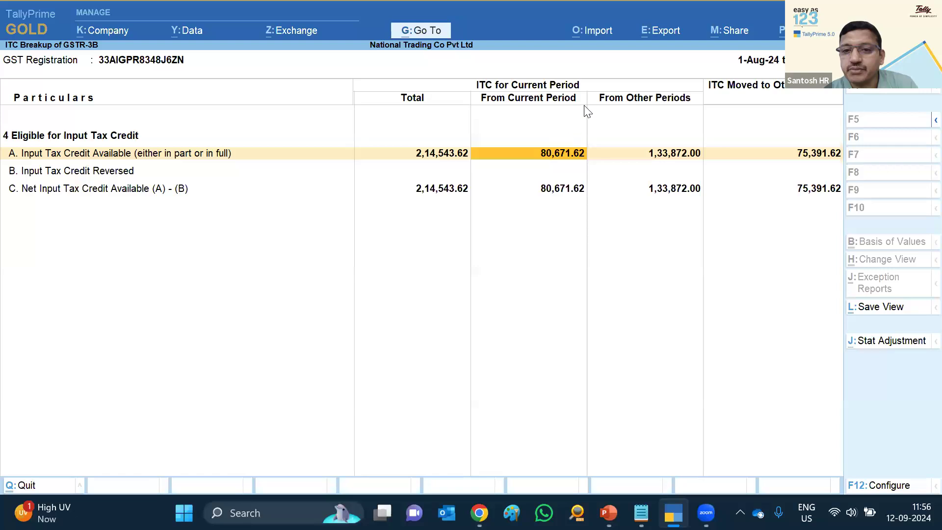
key("Left")
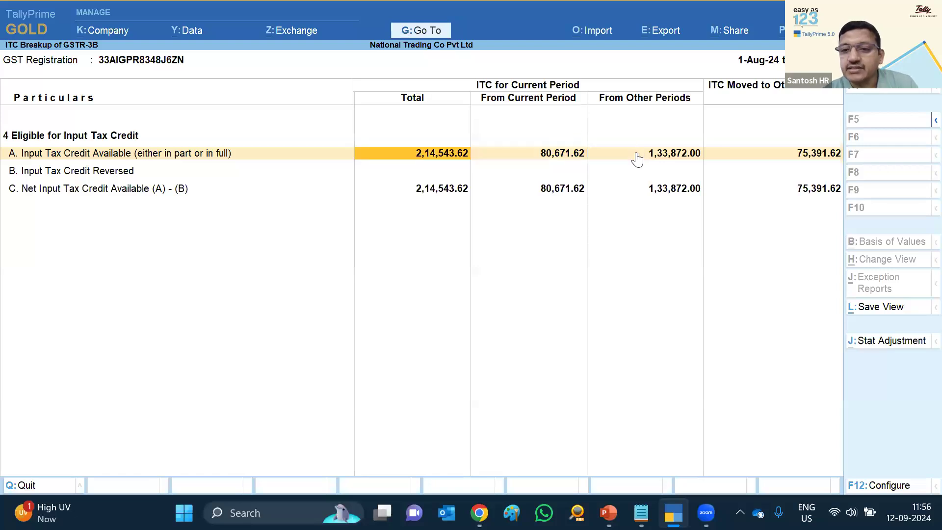
key("Right")
key("Right")
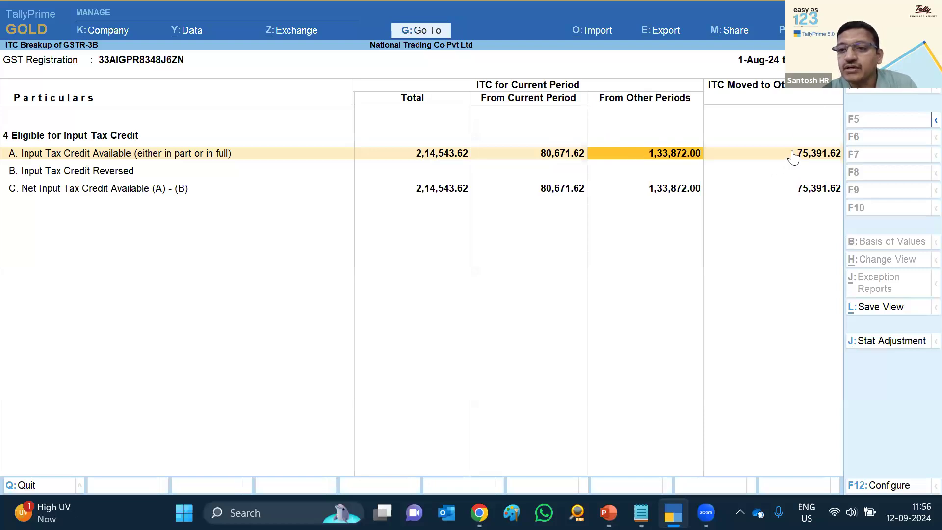
key("Right")
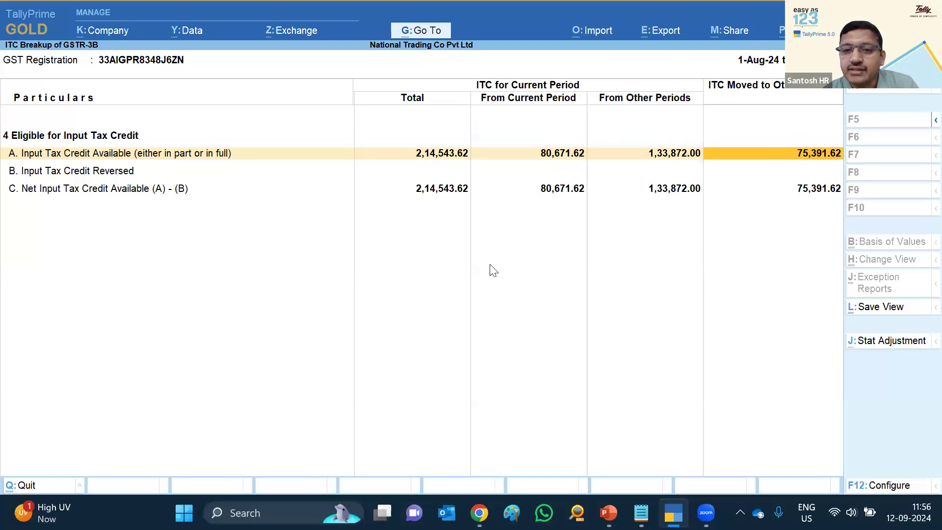
key("Left")
key("Left")
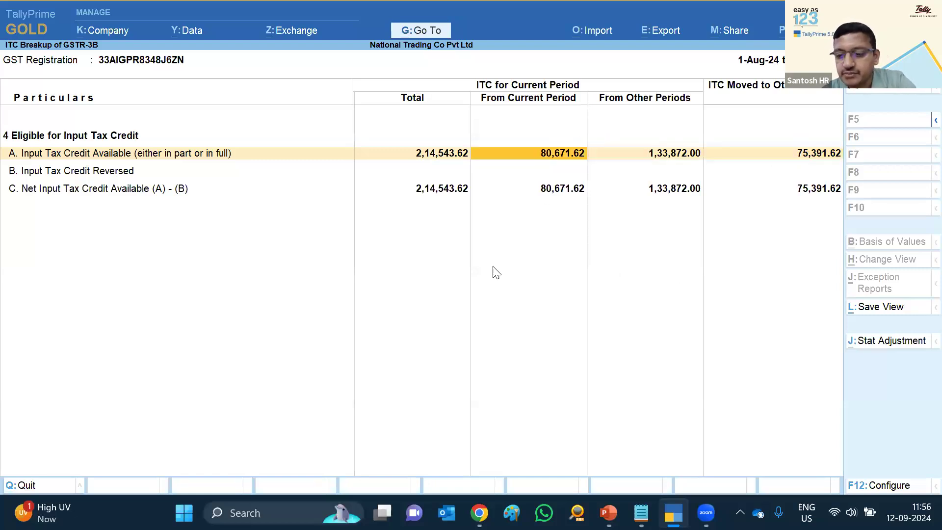
key("Return")
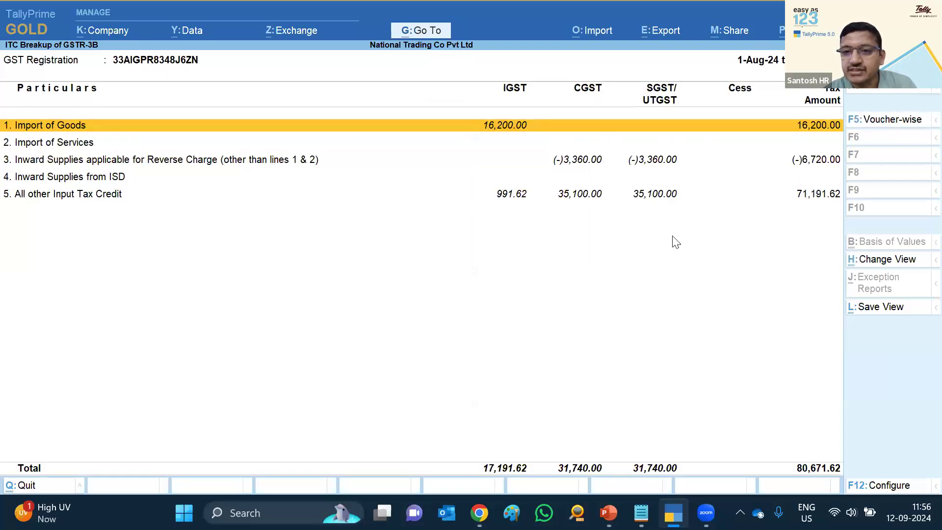
List the vouchers behind current-period ITC and the 1,33,872.00 From Other Periods amount
key("F5")
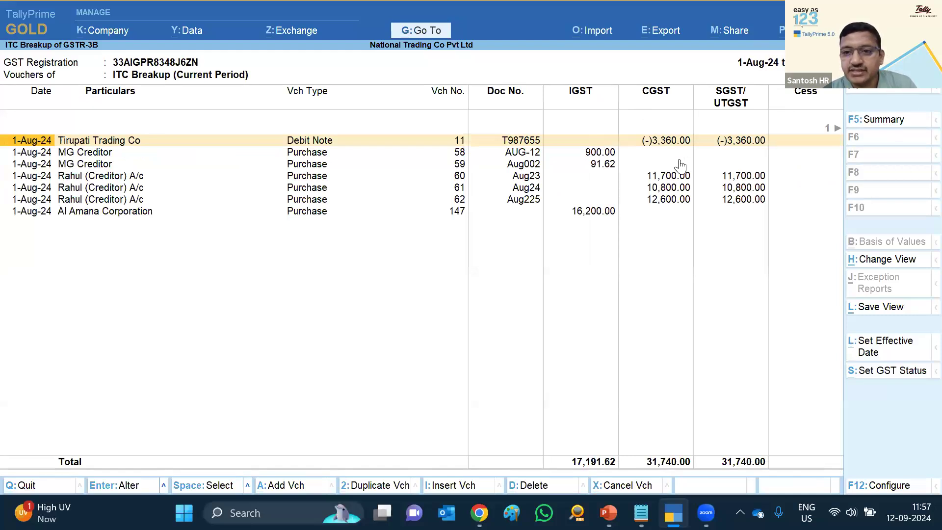
key("F5")
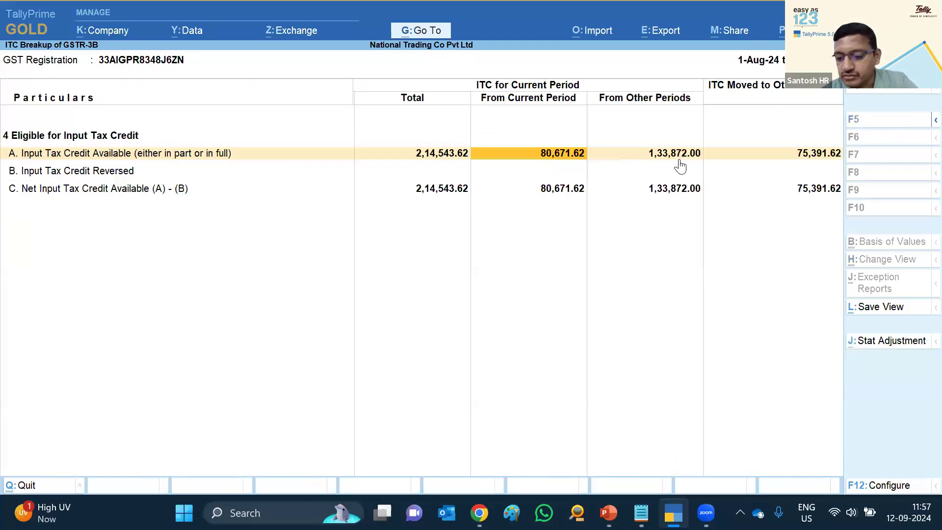
left_click(680, 156)
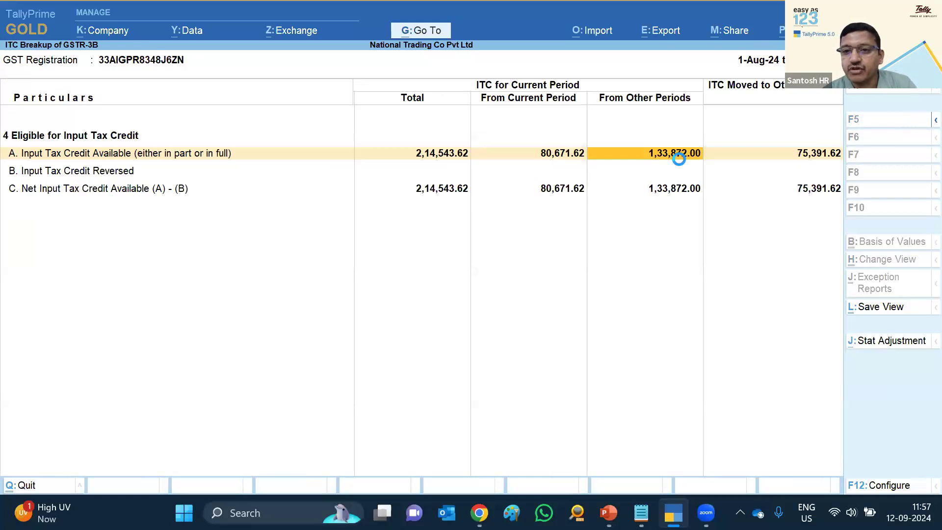
left_click(679, 156)
left_click(867, 119)
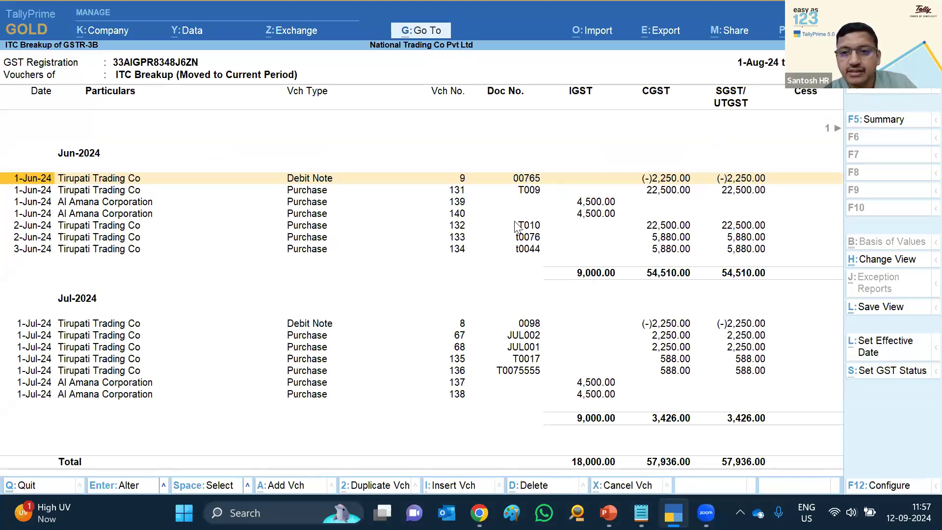
key("Escape")
List the vouchers behind the 75,391.62 ITC moved to other periods, then close the breakup
key("Right")
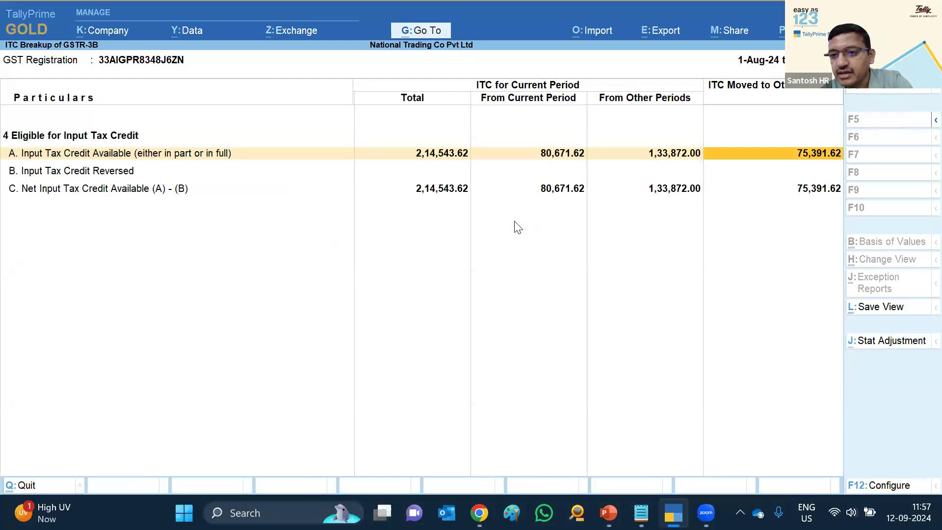
key("Return")
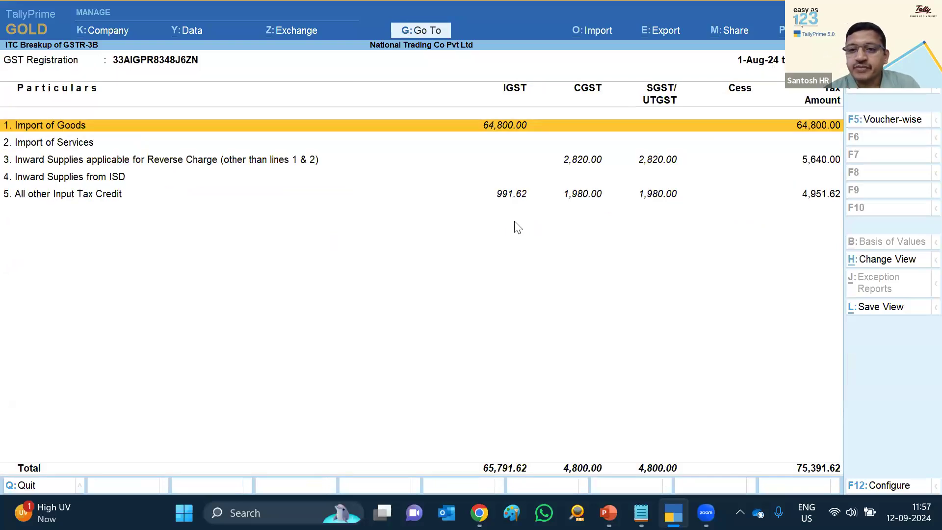
left_click(876, 125)
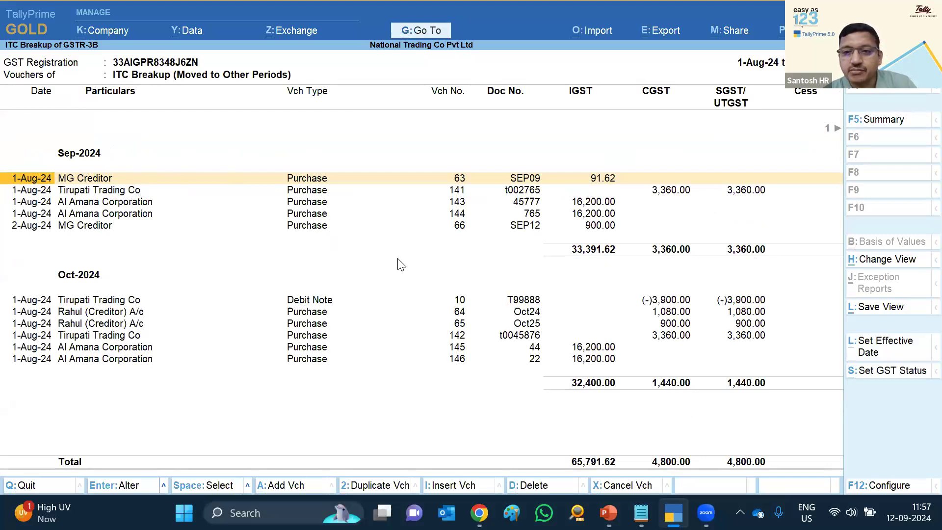
key("Escape")
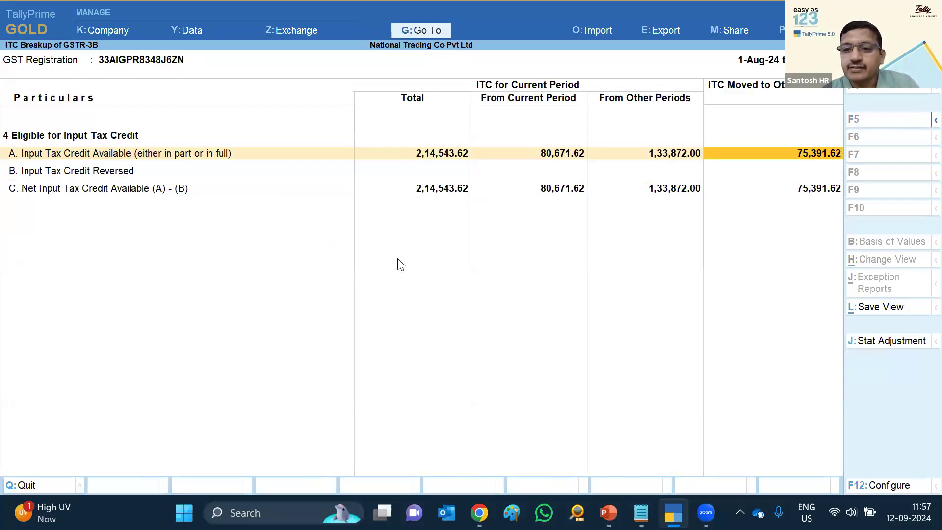
key("Escape")
key("Escape")
key("Escape")
key("Escape")
key("Escape")
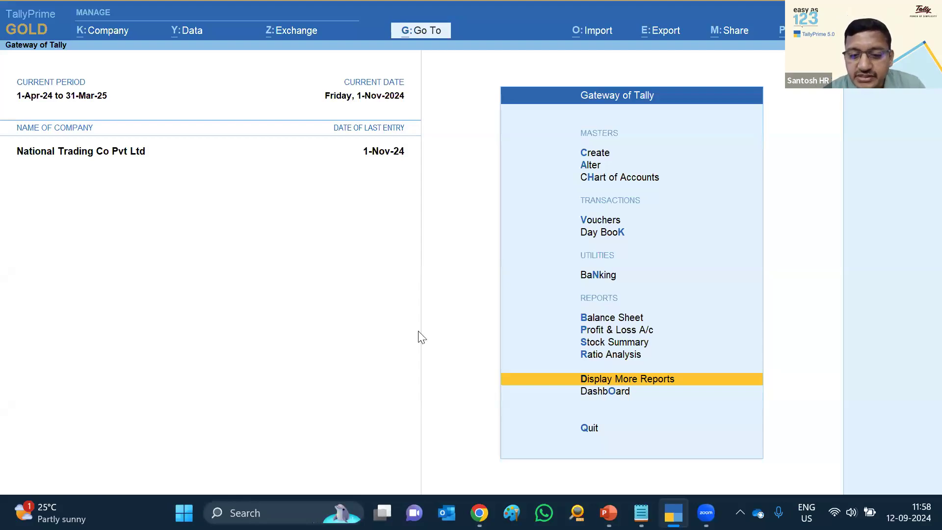
Close the Zoom Post Attendee tab in Chrome and scroll through the TallyHelp GST page
key("alt+Tab")
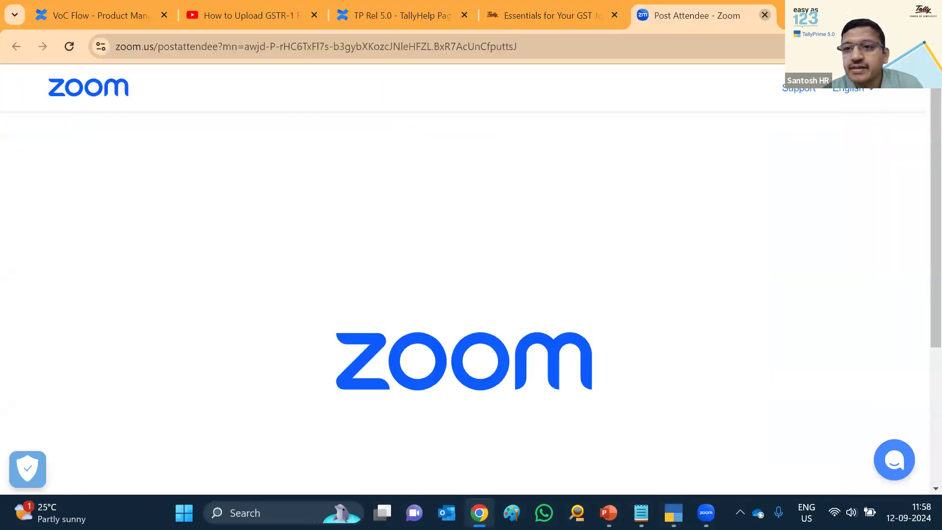
left_click(765, 14)
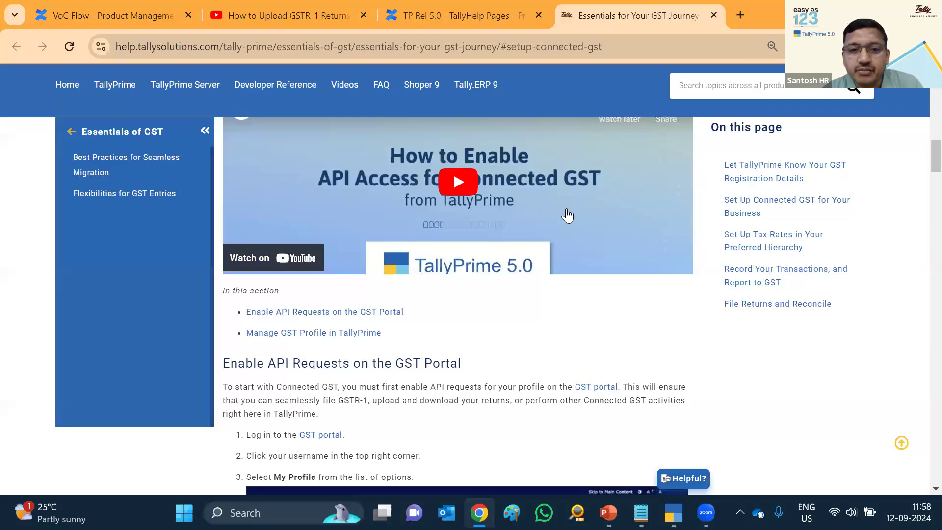
scroll(569, 211, "up", 10)
scroll(567, 211, "up", 10)
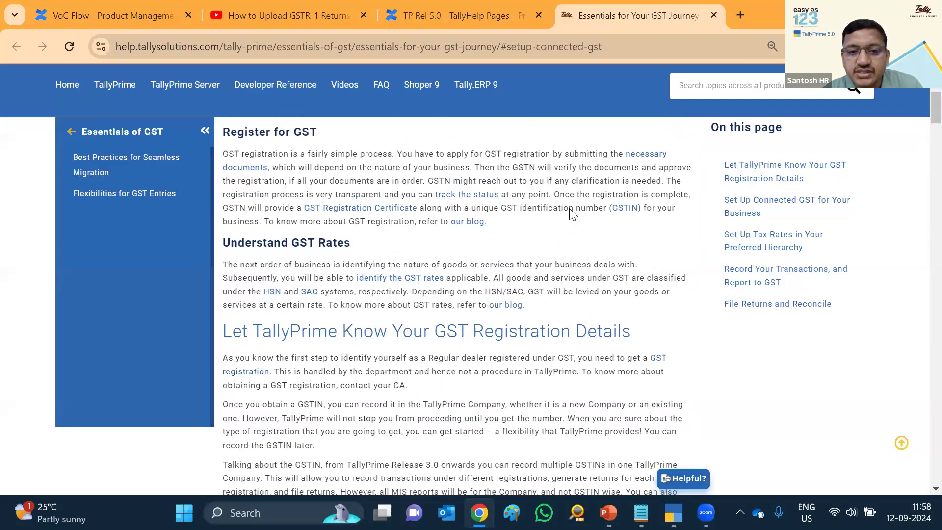
scroll(587, 273, "down", 20)
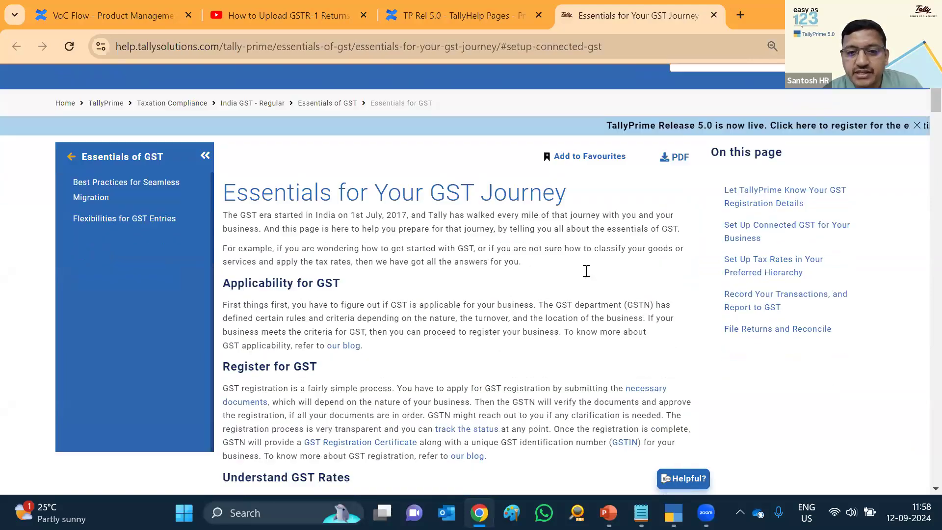
scroll(581, 280, "down", 7)
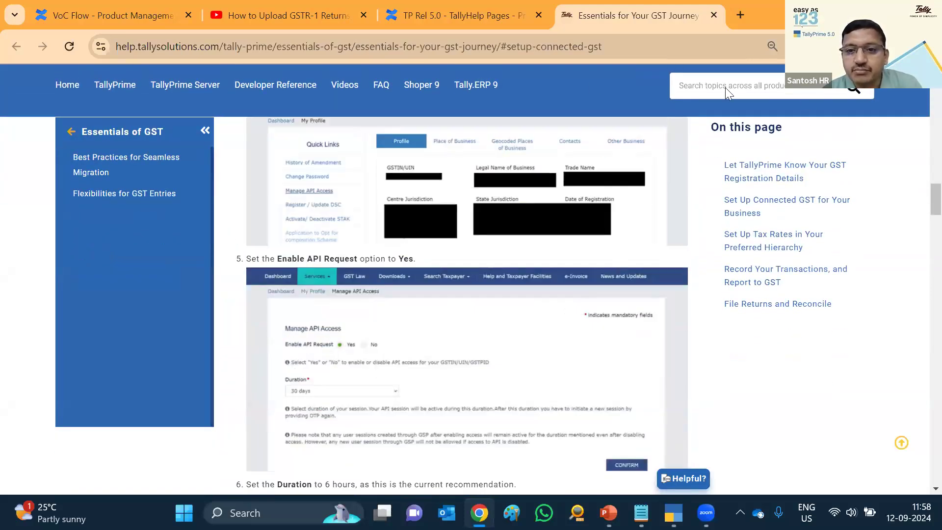
Open the GSTR-1 upload video on YouTube in a maximized window, then return to TallyPrime
left_click(891, 13)
left_click(540, 120)
left_click(903, 114)
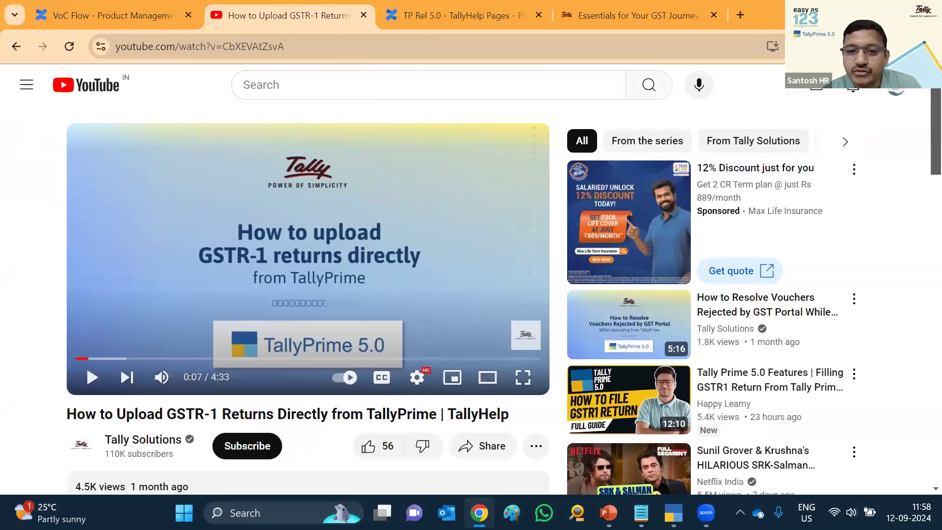
left_click(858, 11)
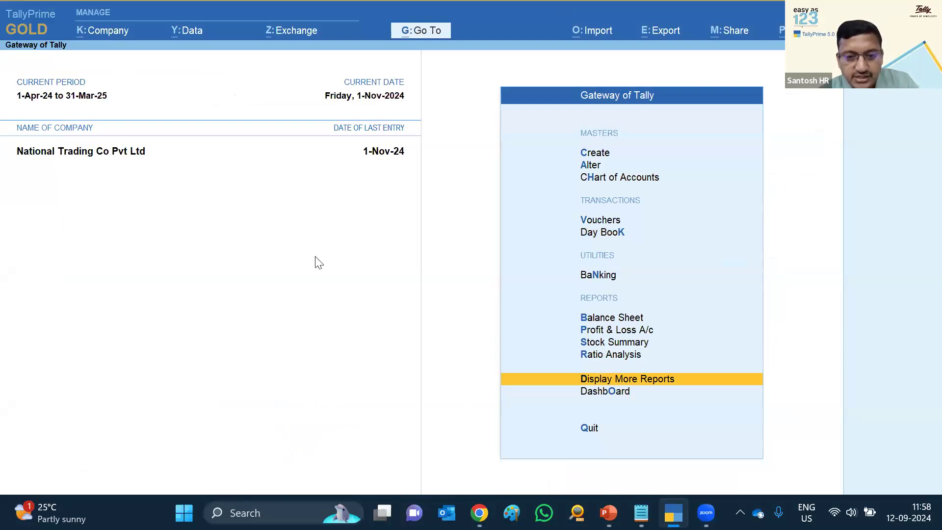
Look over the GST exchange options, then open GSTR-1 Reconciliation from GST Reports
key("alt+z")
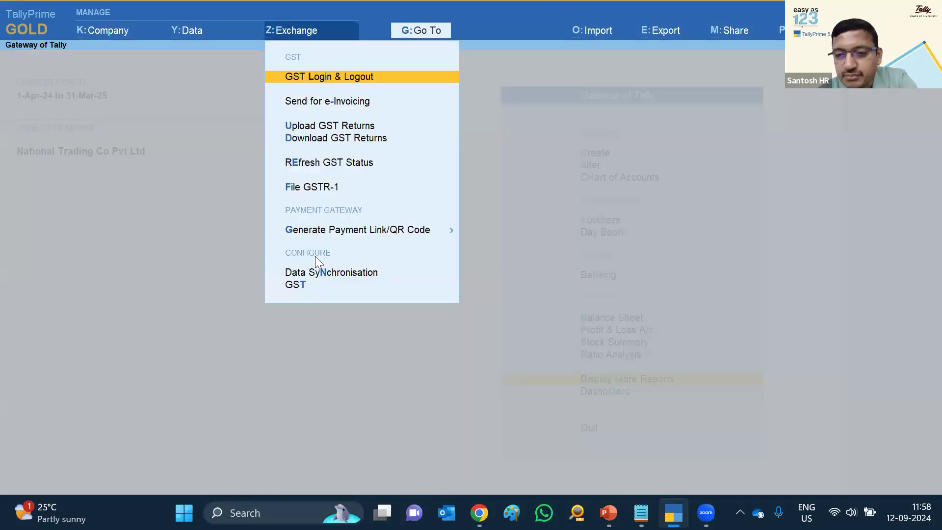
key("Down")
key("Down")
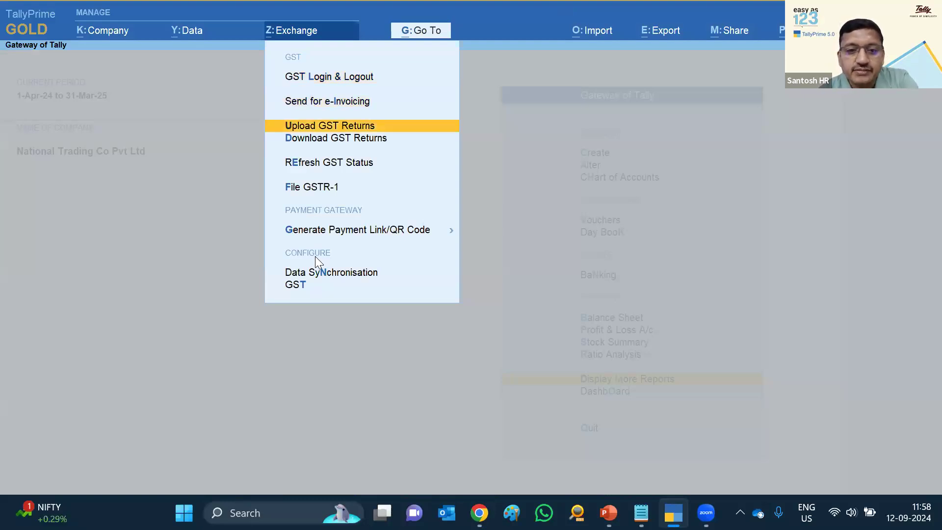
key("Down")
key("Down")
key("Down")
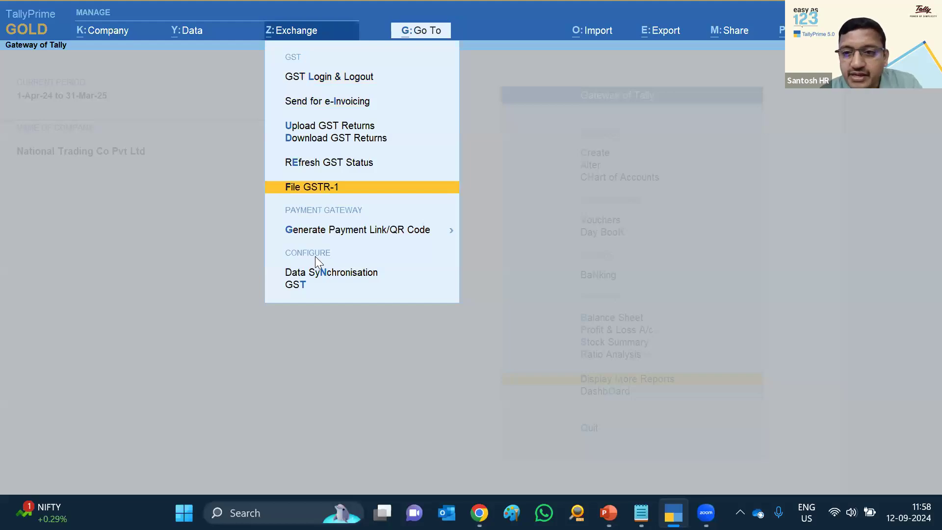
key("Escape")
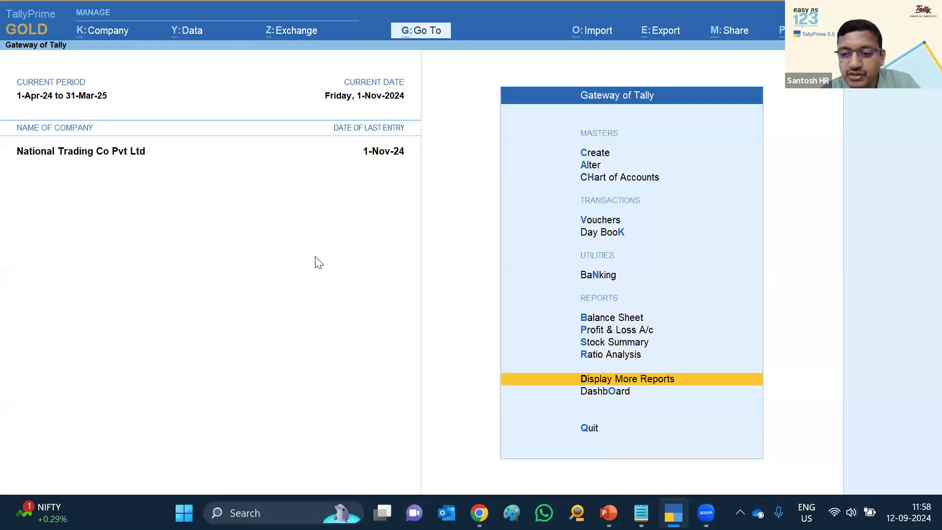
key("Return")
key("o")
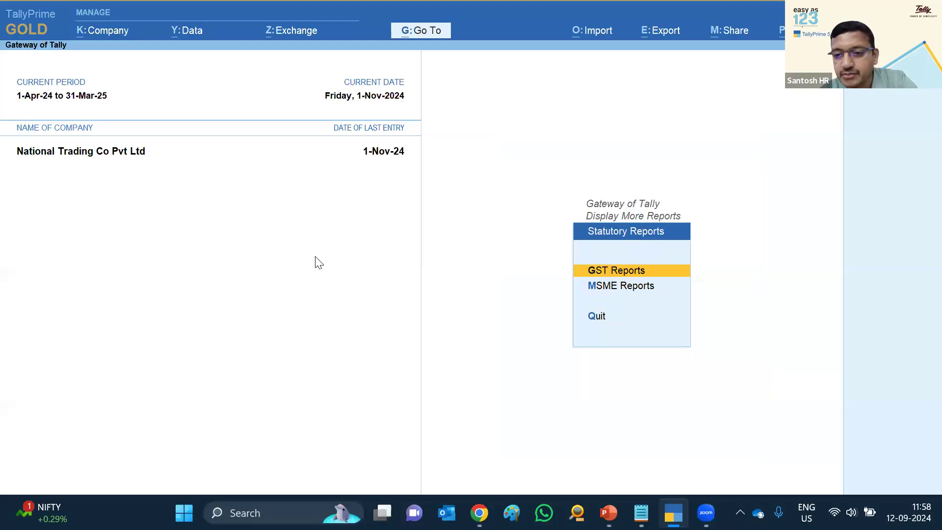
key("Return")
key("Down")
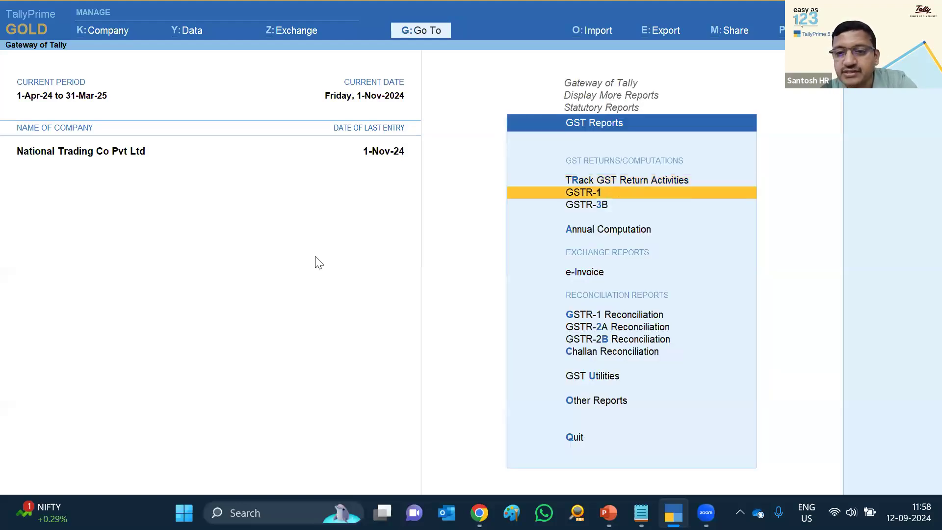
key("Down")
key("Down")
key("Down")
key("Down")
key("Down")
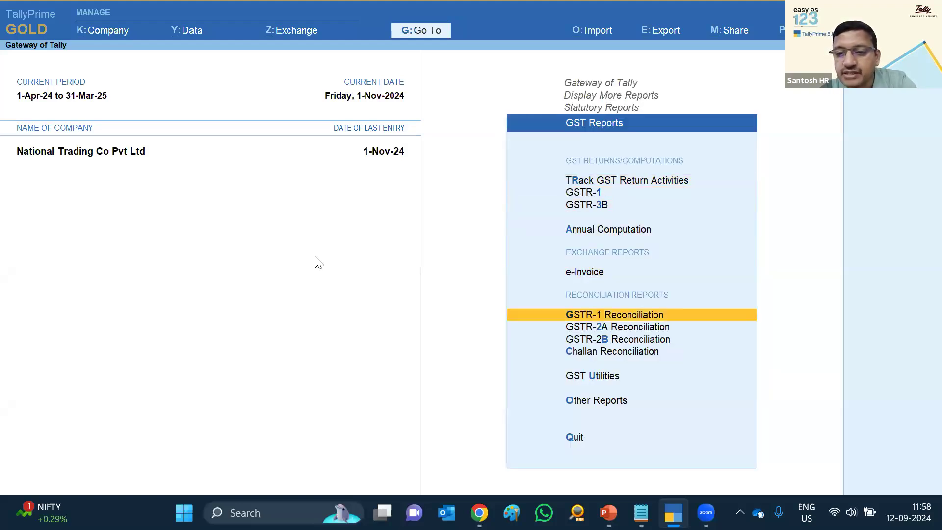
key("Up")
key("Return")
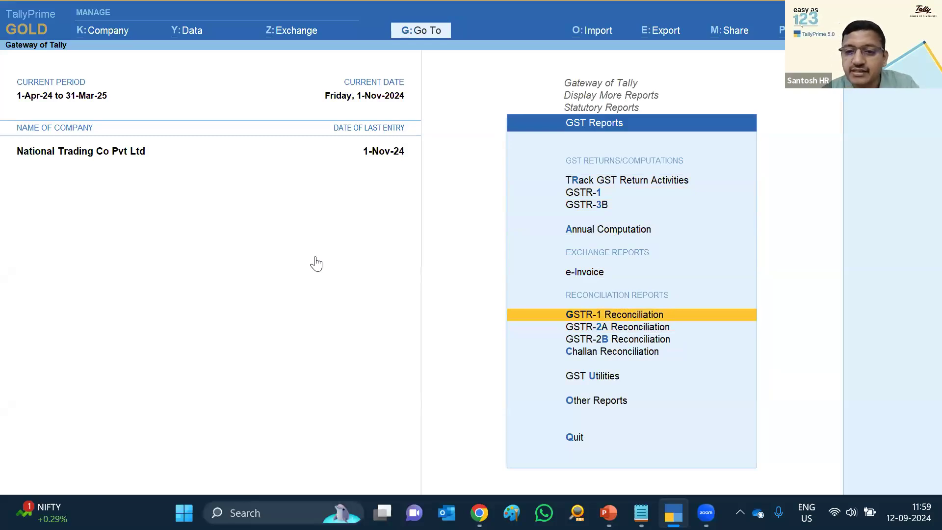
Set the GSTR-1 Reconciliation period to April 2024
key("alt+F2")
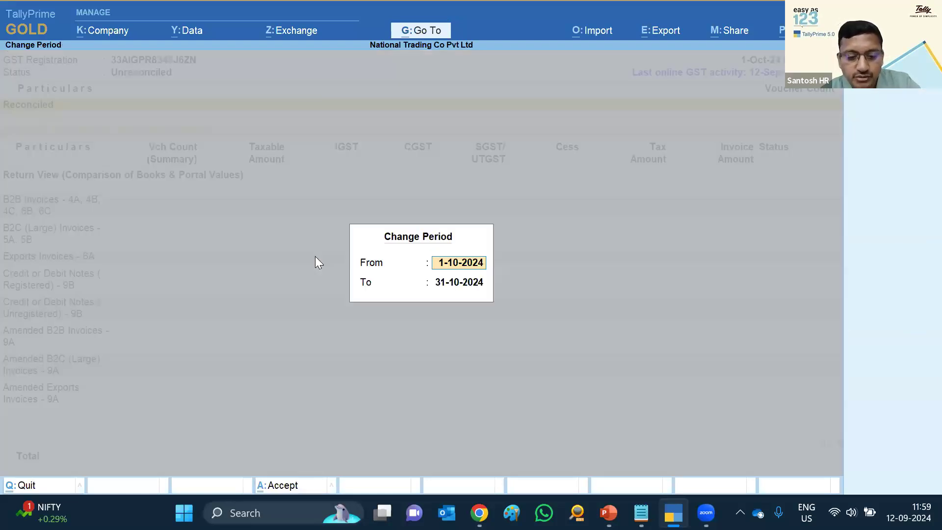
type("apr")
key("Return")
type("apr")
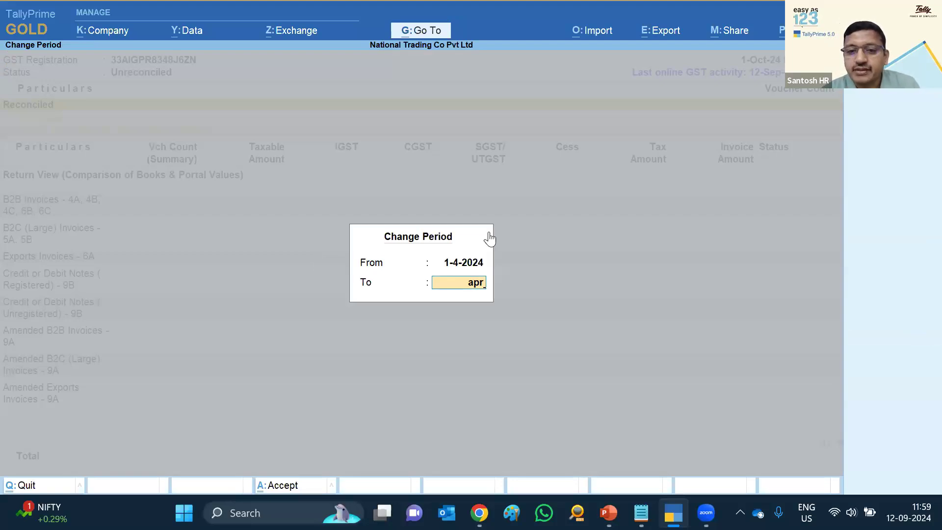
key("Return")
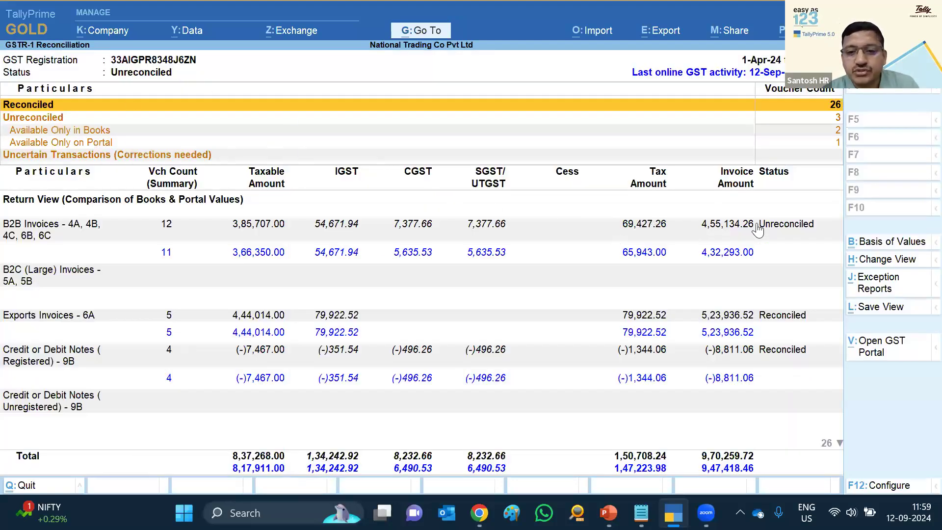
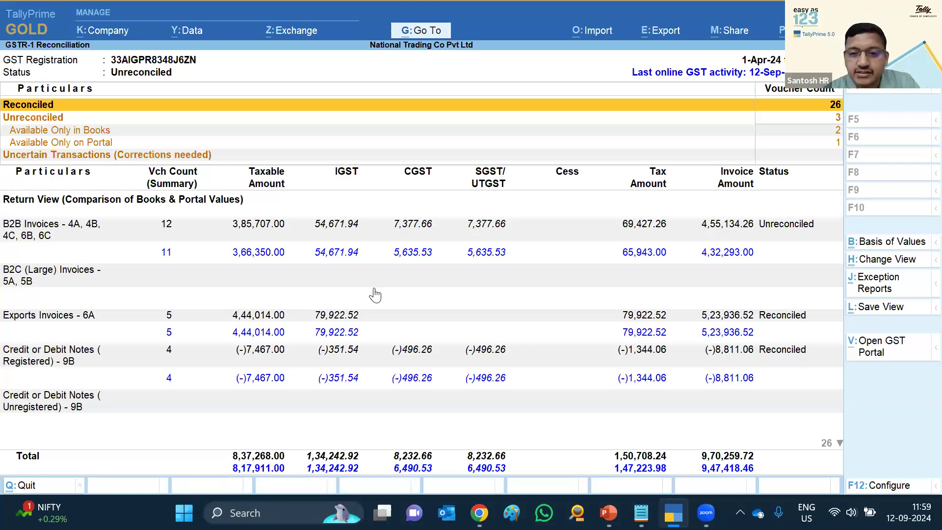
Back out of GSTR-1 Reconciliation to the Gateway of Tally and bring up Shut Company
key("Escape")
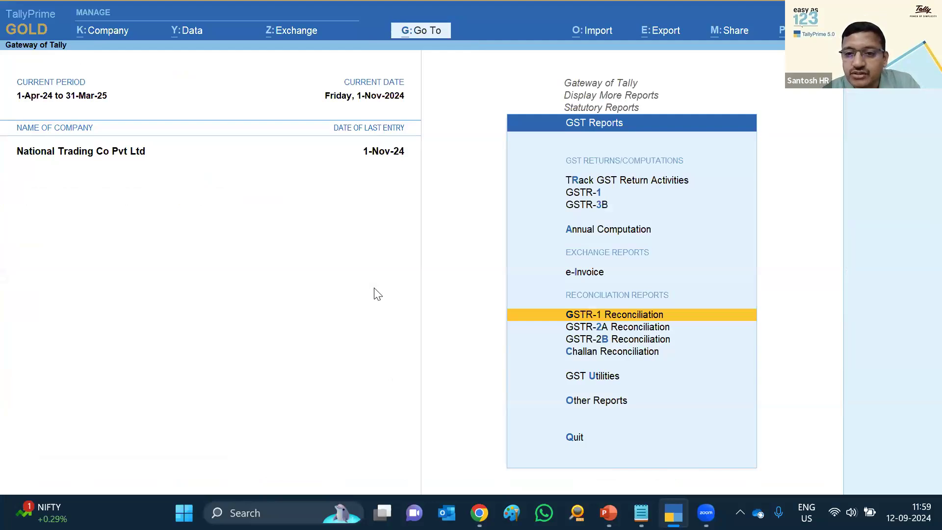
key("Escape")
key("Escape")
key("Escape")
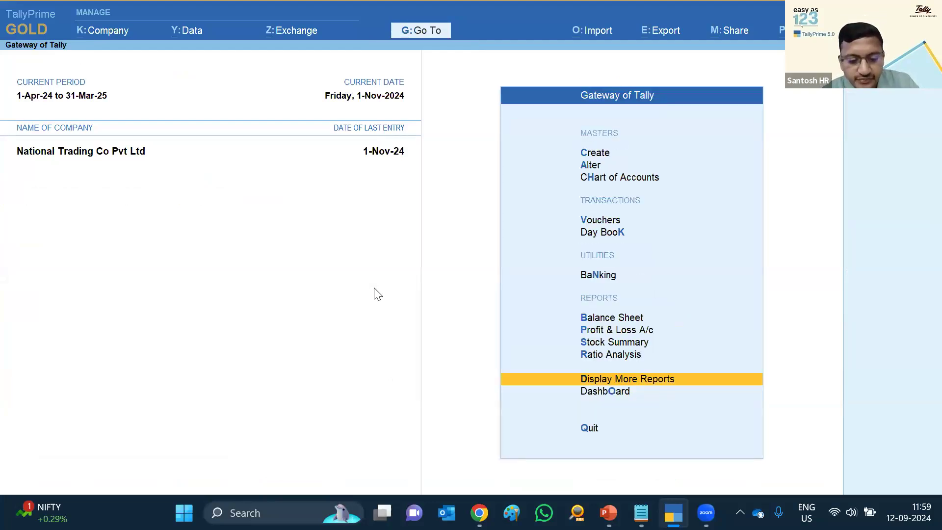
key("ctrl+F3")
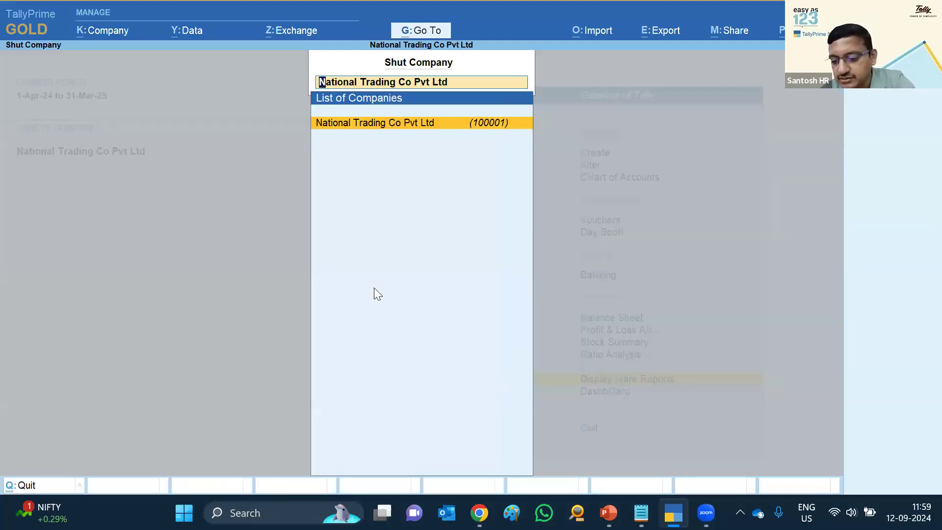
Shut the company, load National Trading Co Pvt Ltd from Filing > 100004, and bring up Exchange
key("Return")
key("Up")
key("Return")
key("Return")
key("Return")
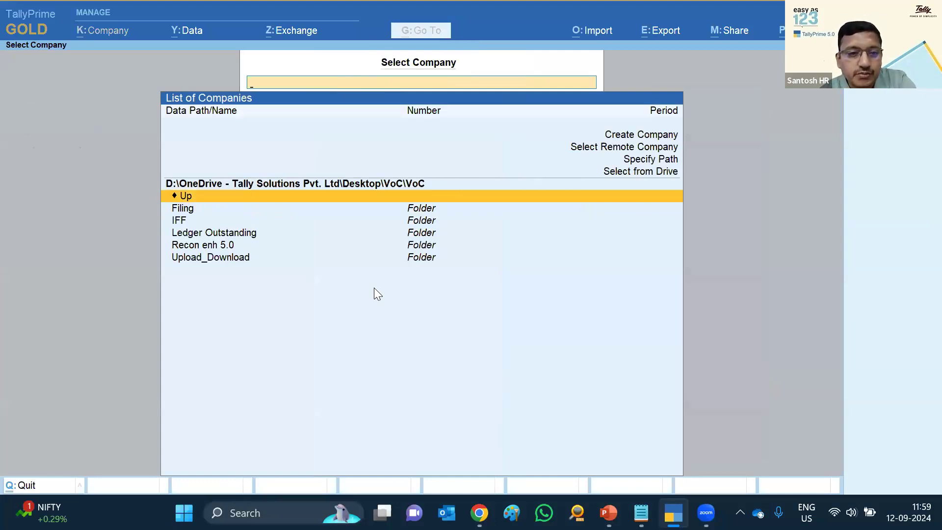
key("Down")
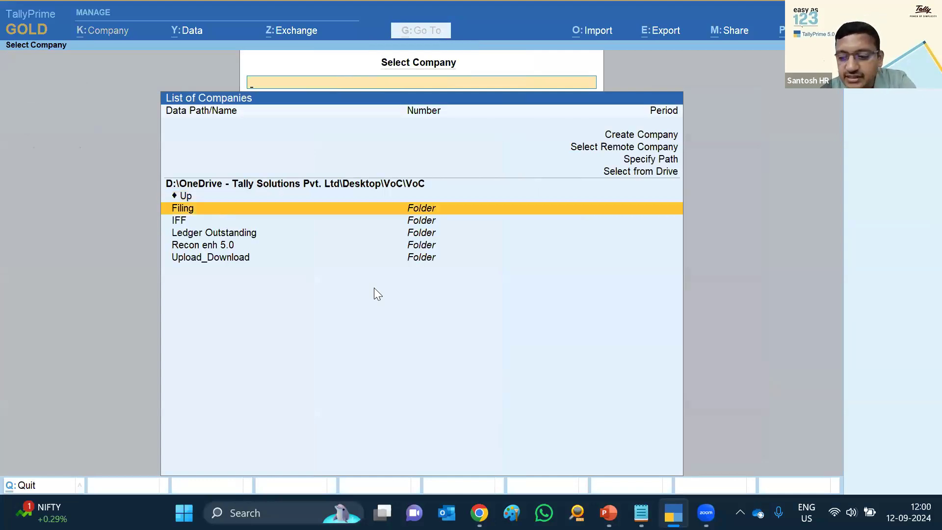
key("Return")
key("Return")
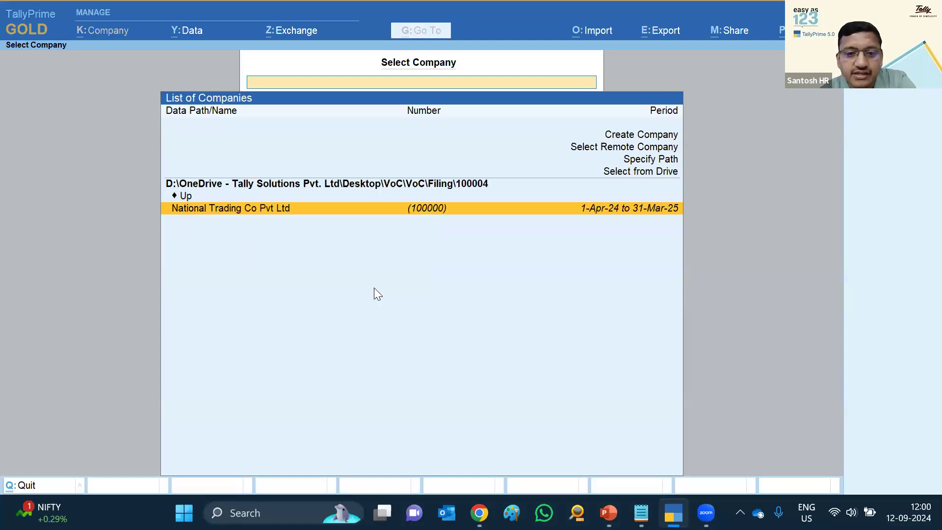
key("Return")
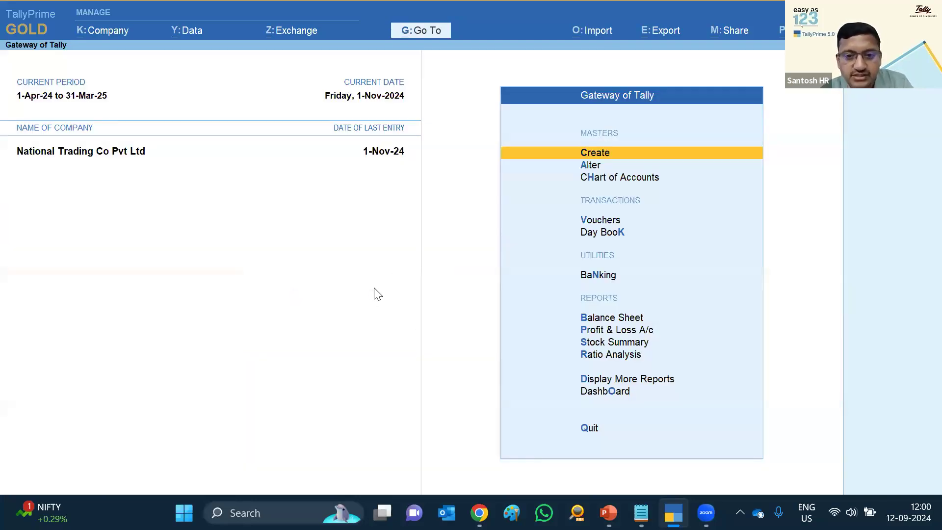
key("alt+z")
key("Down")
key("Down")
key("Down")
key("Down")
key("Down")
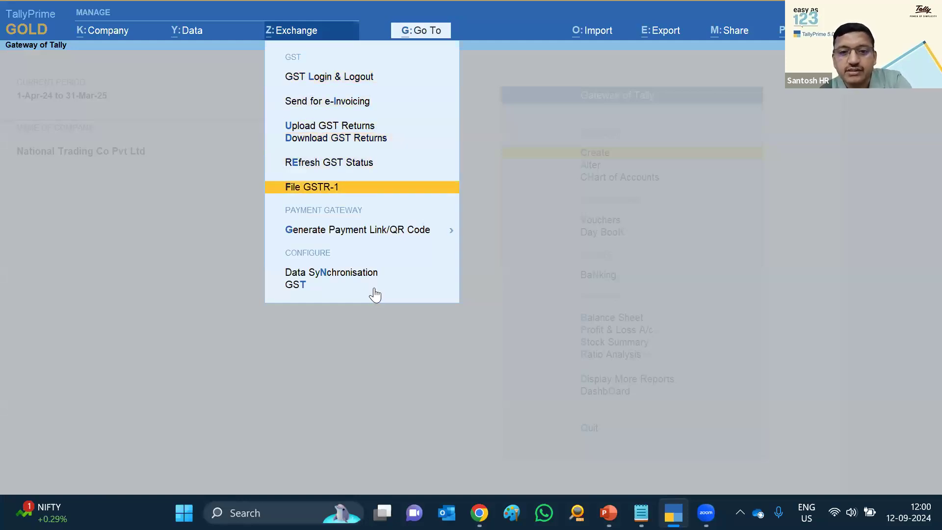
Choose File GSTR-1, agree to update GST status, and review the B2B, CDNR and HSN summaries
key("Return")
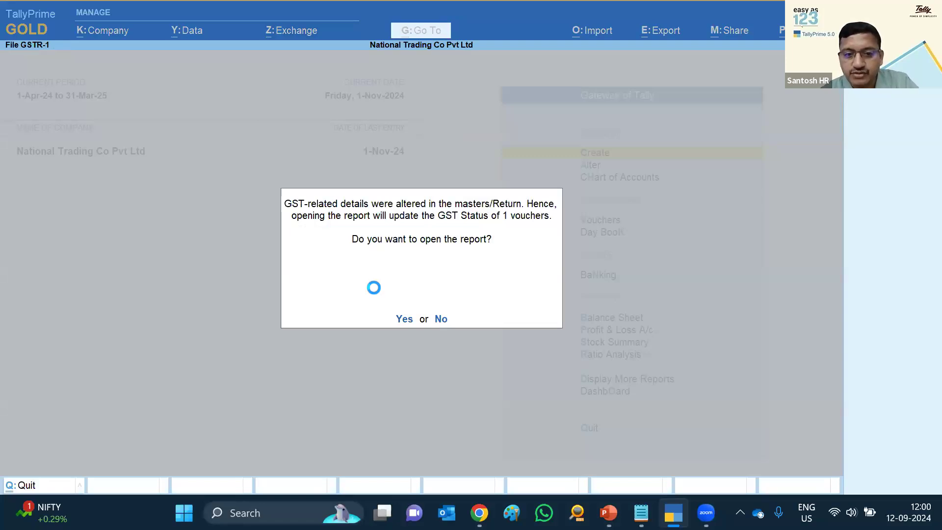
key("Return")
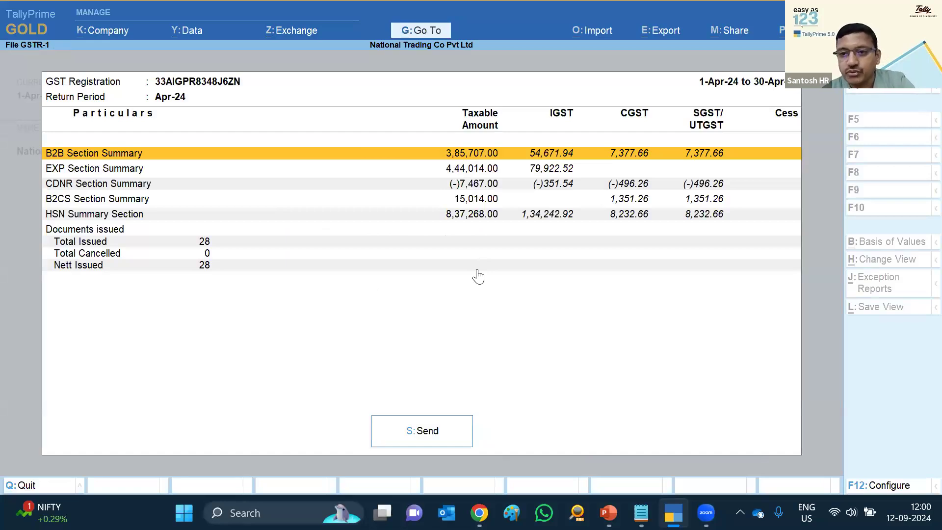
key("Down")
key("Down")
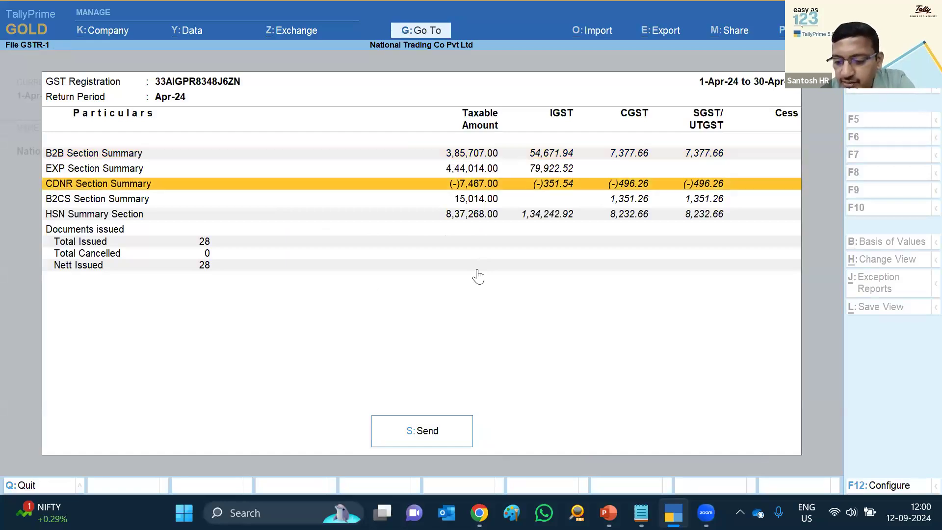
key("Up")
key("Up")
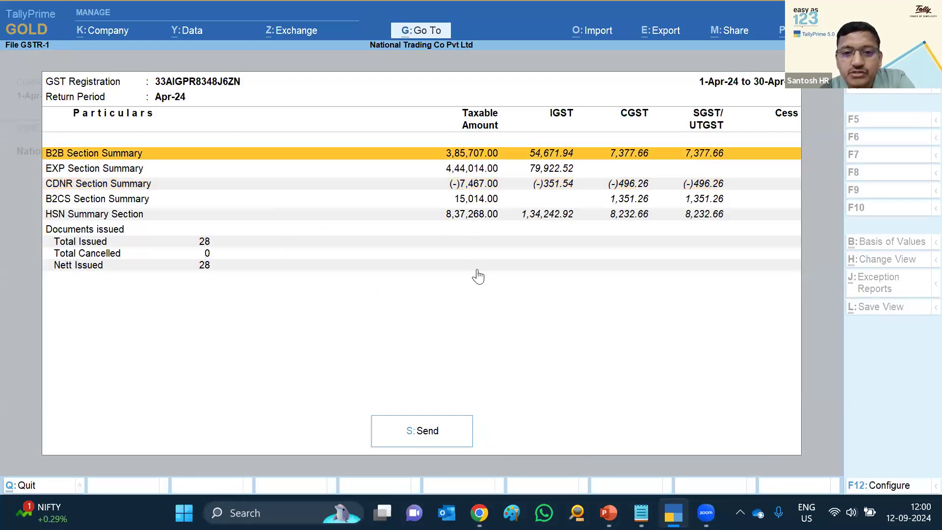
key("Down")
key("Down")
key("Down")
key("Down")
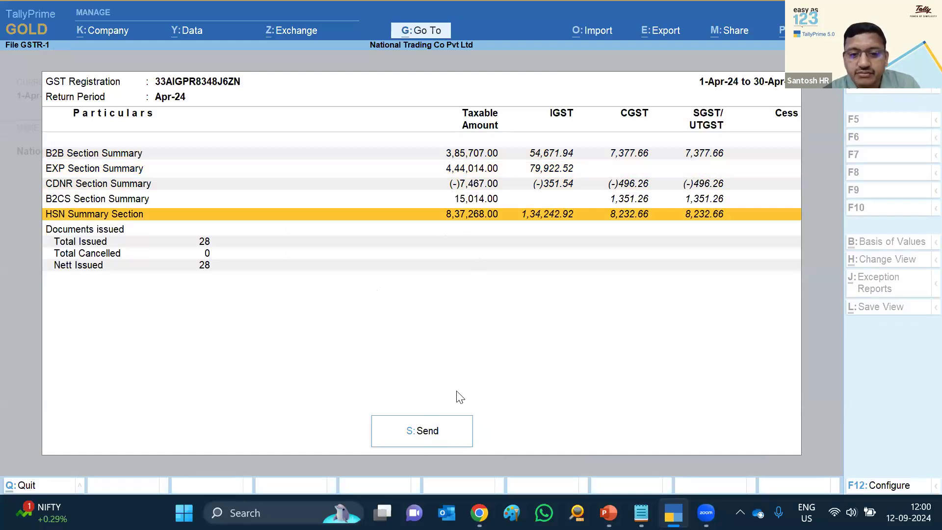
Send the Apr-24 GSTR-1, confirm, and submit the GST portal login OTP
key("s")
key("y")
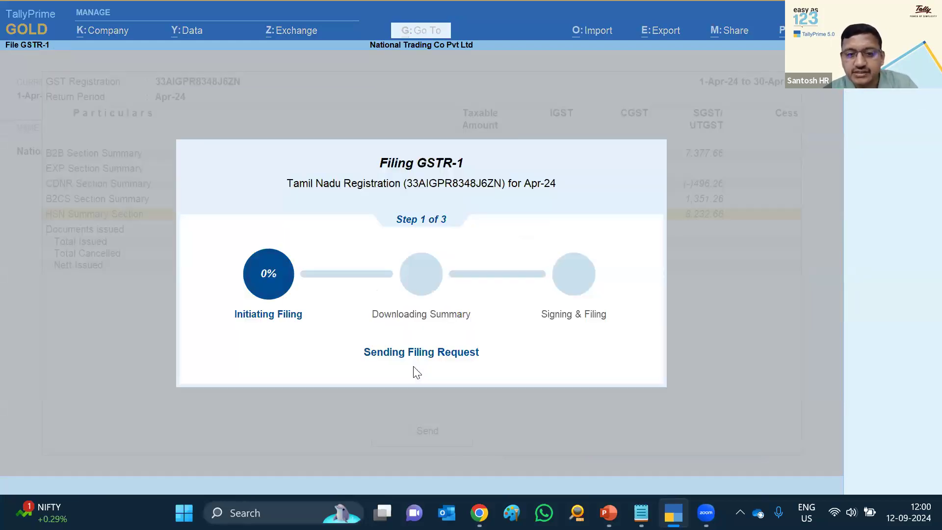
type("s")
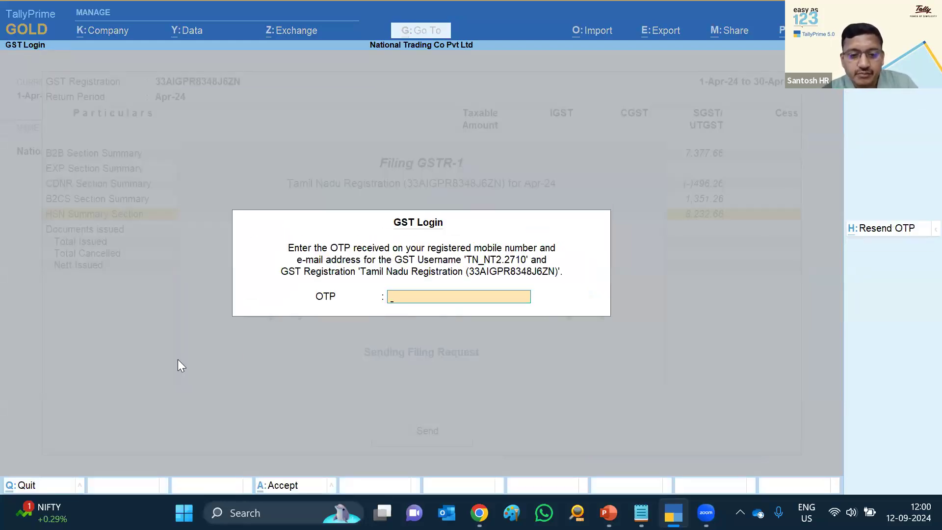
type("123456")
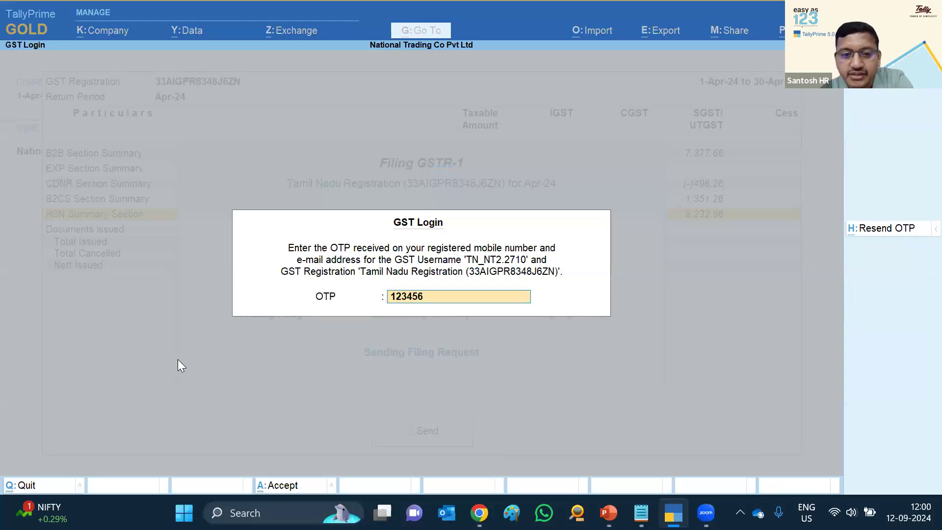
key("Return")
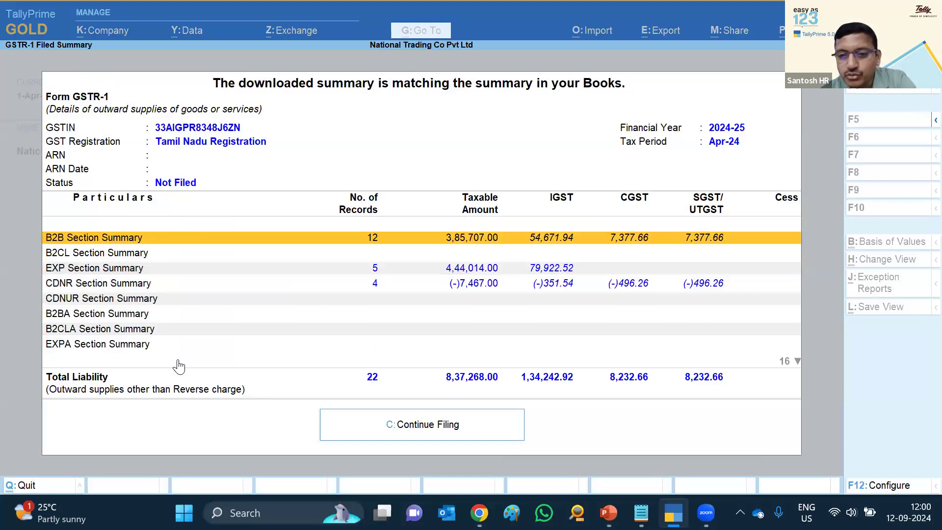
key("Down")
key("Down")
key("Up")
key("Up")
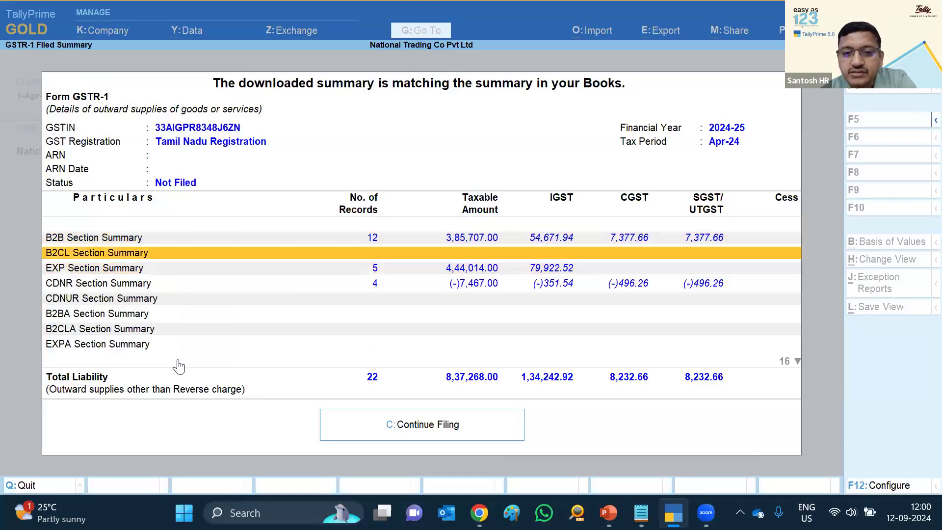
key("Down")
key("Down")
key("Down")
key("Down")
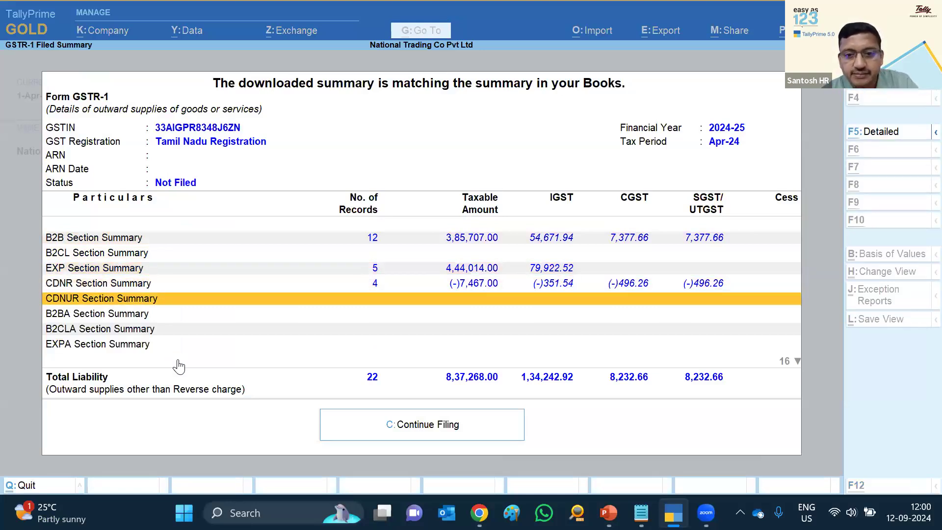
key("alt+F5")
key("Up")
key("Up")
key("Up")
key("Up")
key("Up")
key("Up")
key("Up")
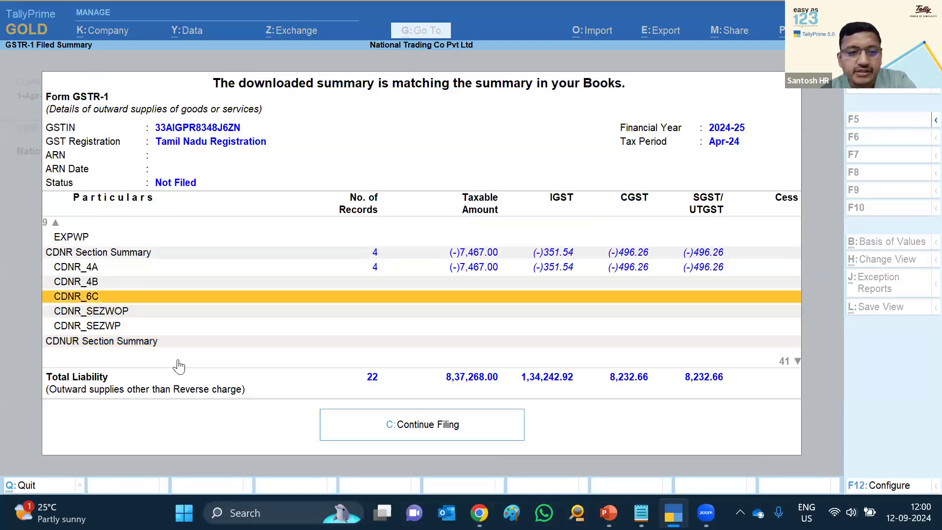
key("Up")
key("Up")
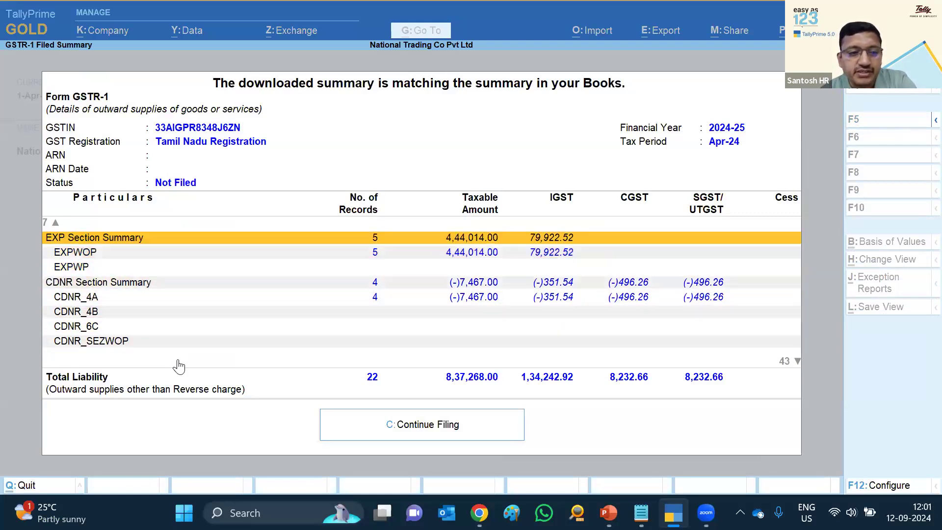
key("Up")
key("Up")
key("Up")
key("Up")
key("Up")
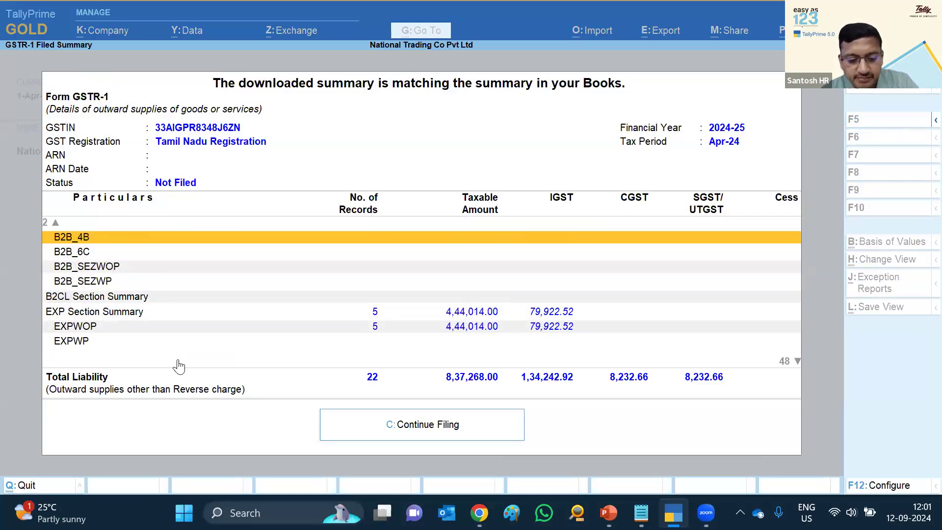
key("alt+F5")
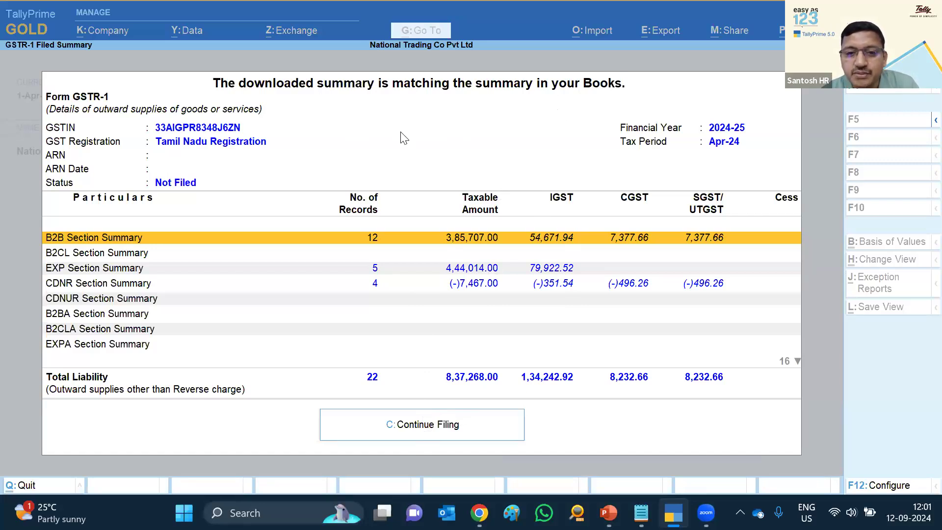
Enter the authorised signatory's PAN and the EVC code, then confirm signing and filing GSTR-1
left_click(423, 426)
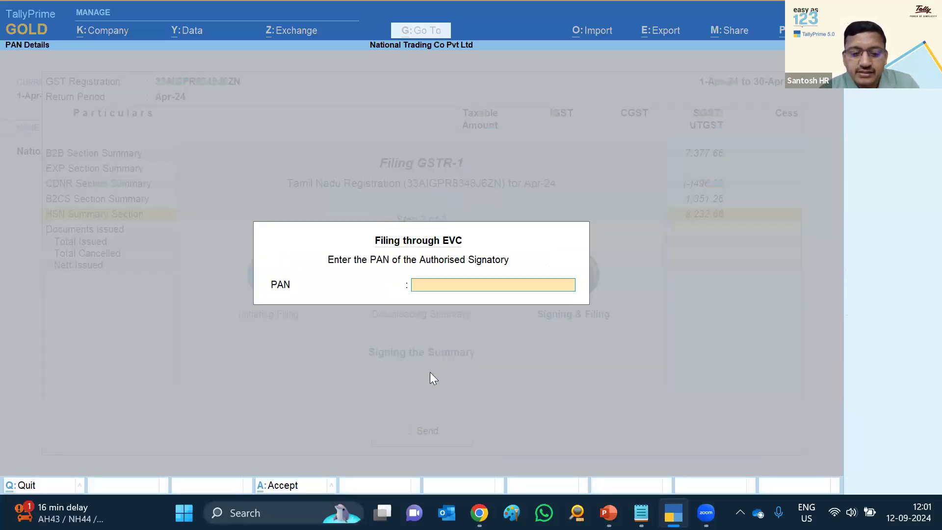
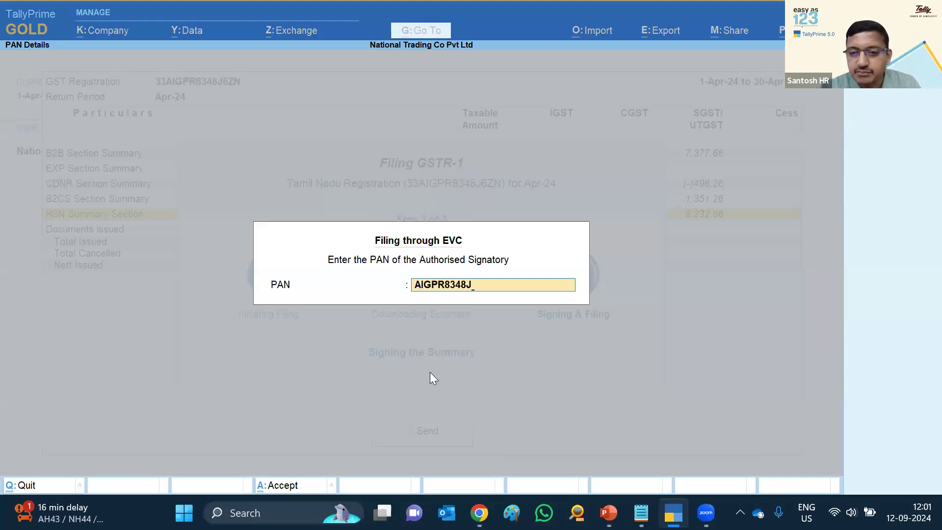
key("Return")
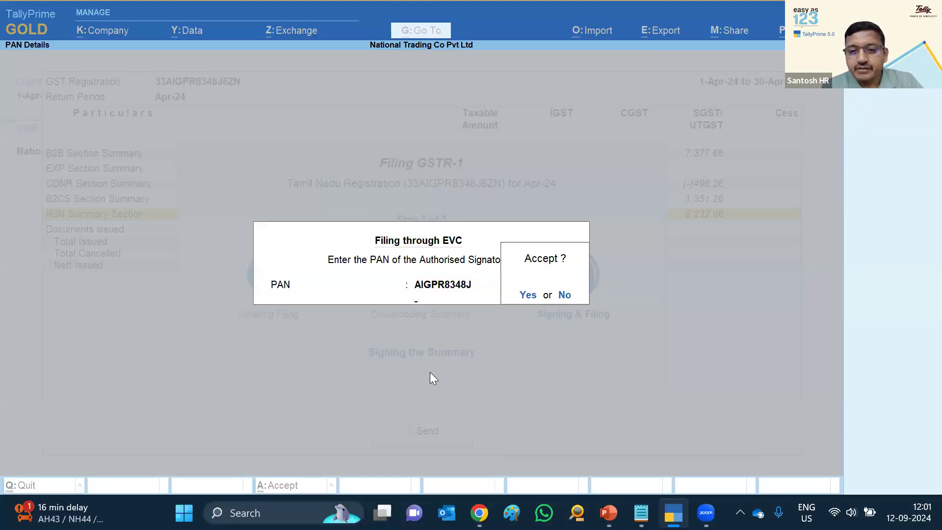
key("Return")
type("ET")
type("5")
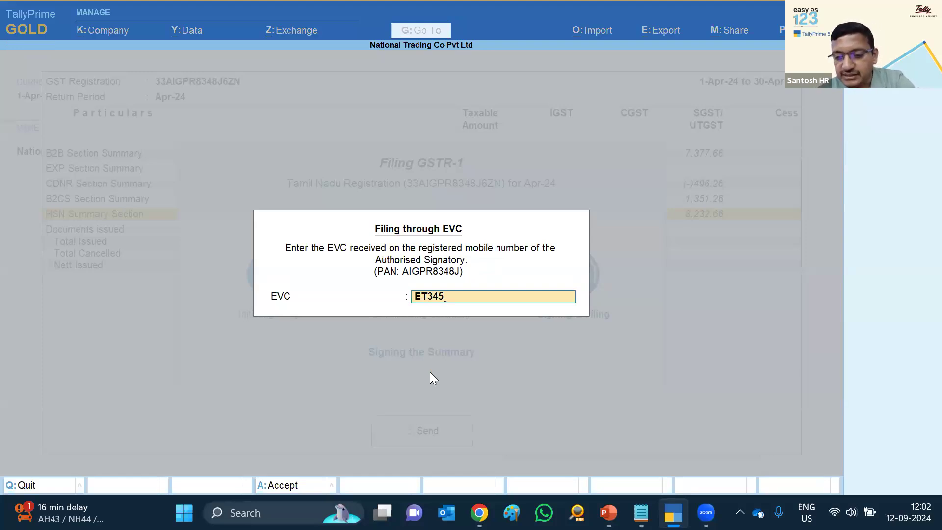
key("Return")
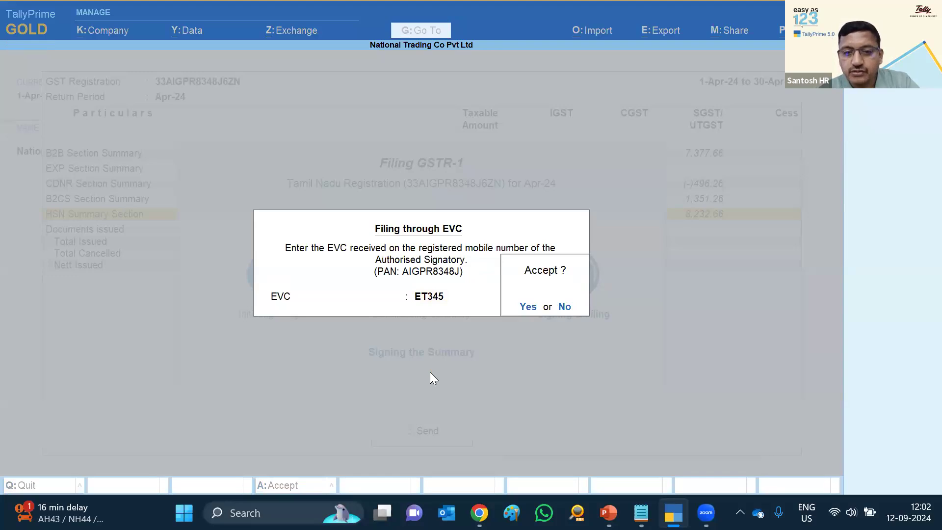
key("Return")
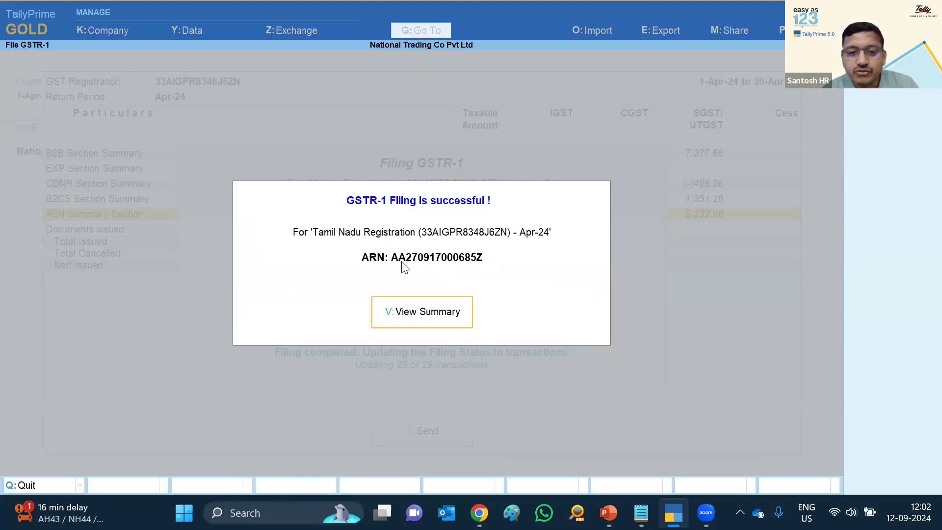
Open View Summary and step through the CDNR, EXP, CDNUR, B2CLA and CDNRA section rows
left_click(425, 322)
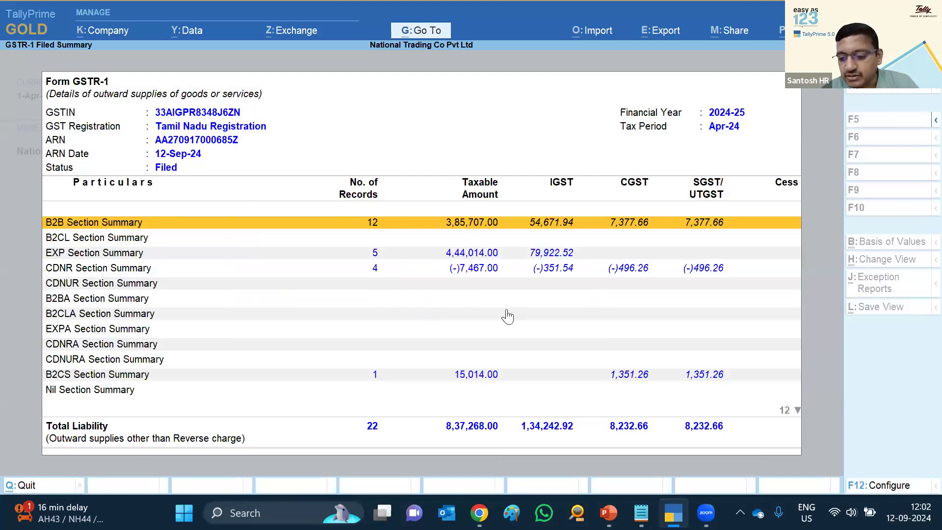
key("Down")
key("Down")
key("Down")
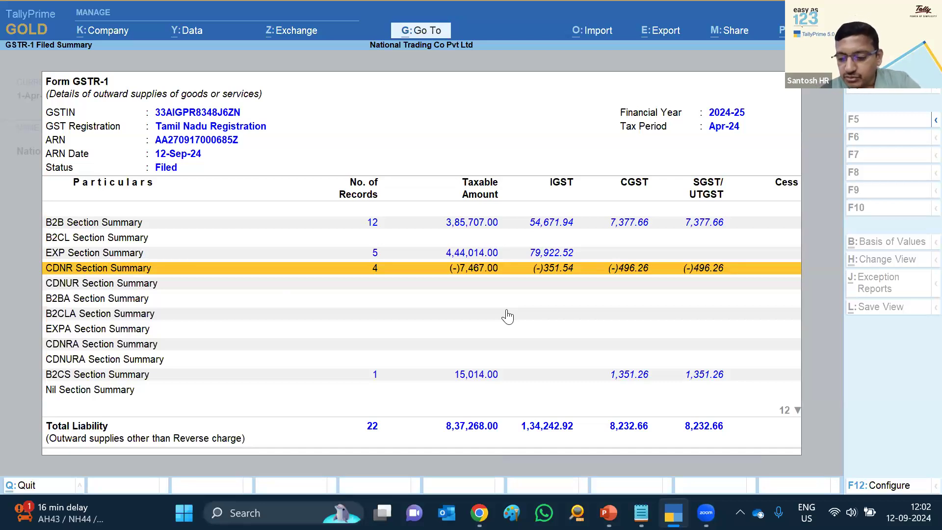
key("Down")
key("Up")
key("Up")
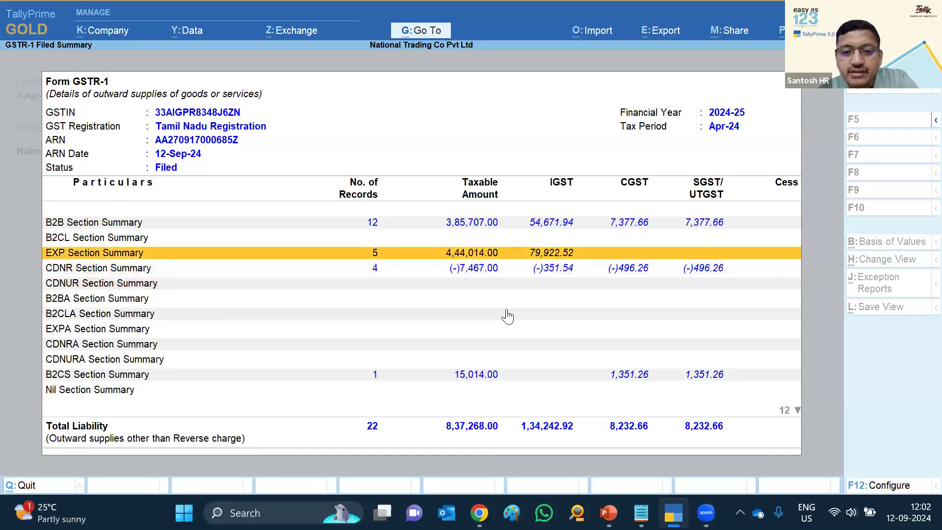
key("Down")
key("Down")
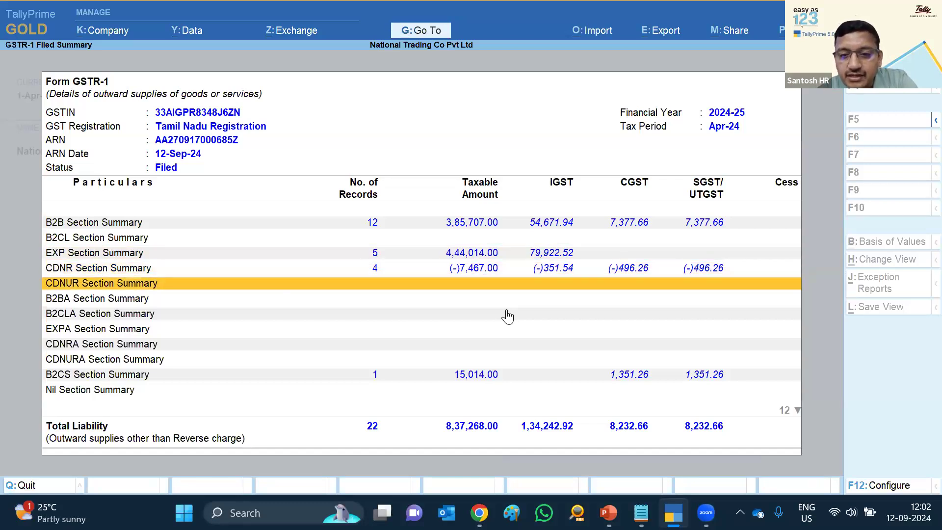
key("Up")
key("Up")
key("Up")
key("Up")
key("Down")
key("Down")
key("Down")
key("Down")
key("Down")
key("Down")
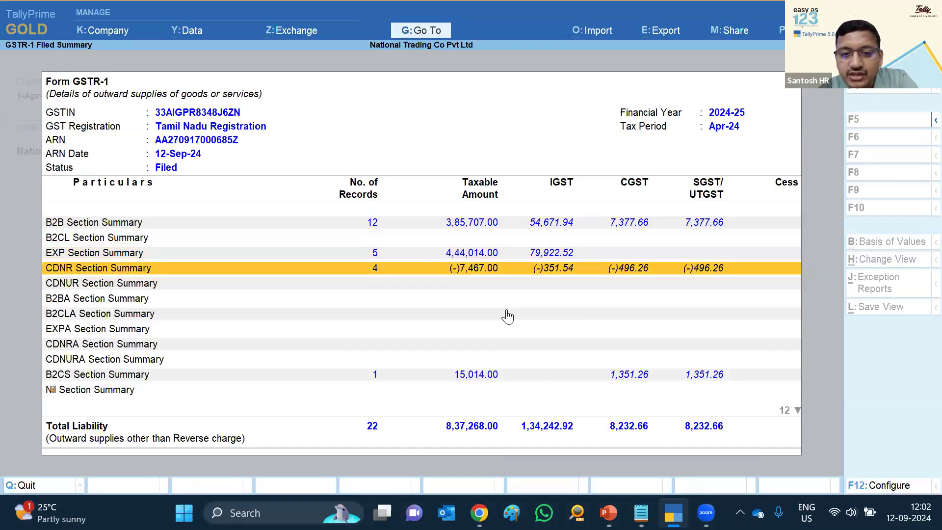
key("Down")
key("Down")
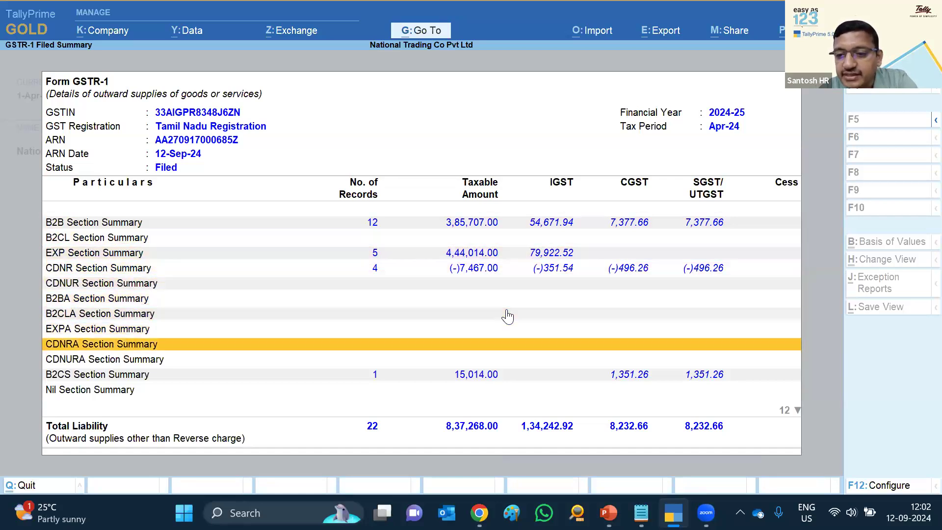
key("Down")
key("Down")
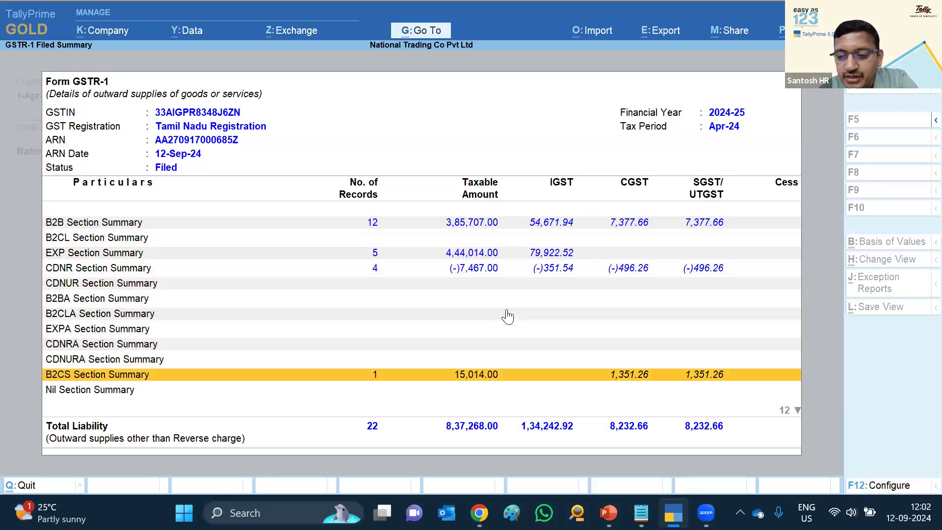
Set Enable Stripe View to No in Configure, keeping Condensed format, then close the filed summary
key("F12")
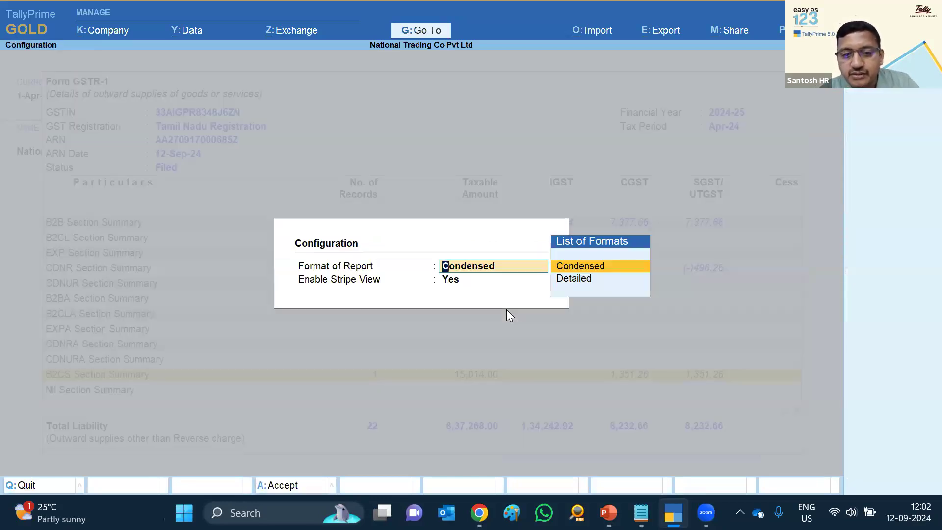
key("Return")
type("n")
key("Return")
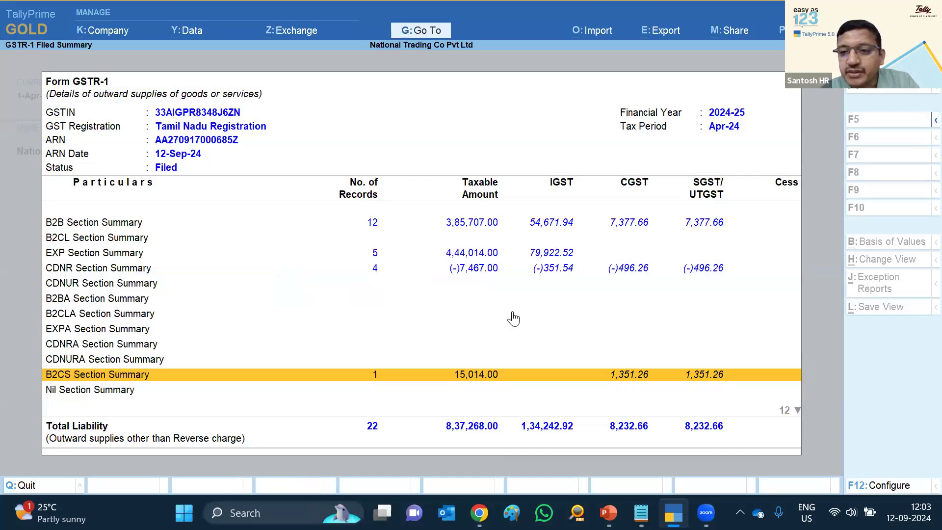
key("Escape")
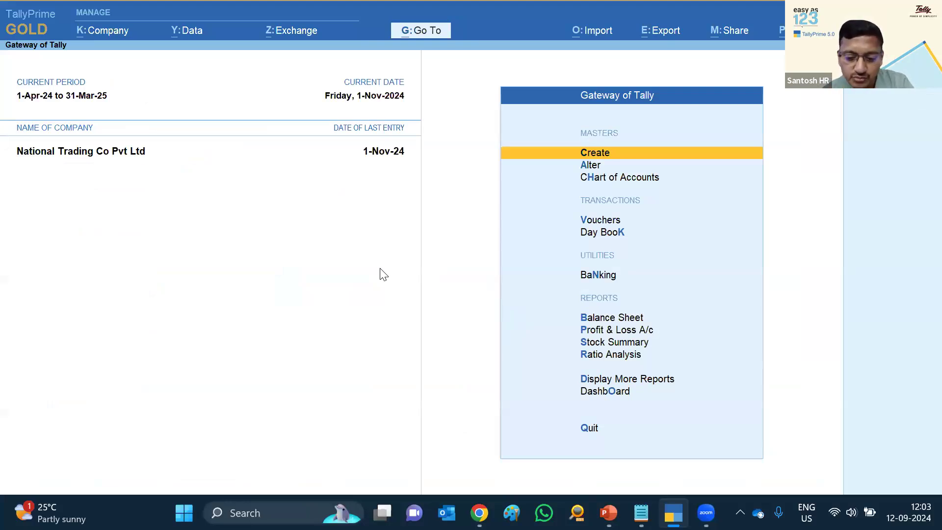
key("d")
key("o")
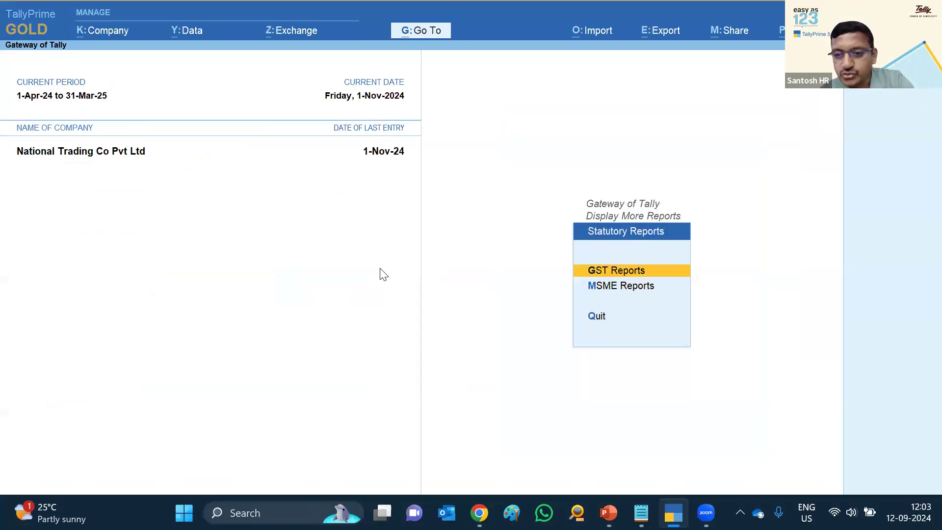
key("g")
key("Down")
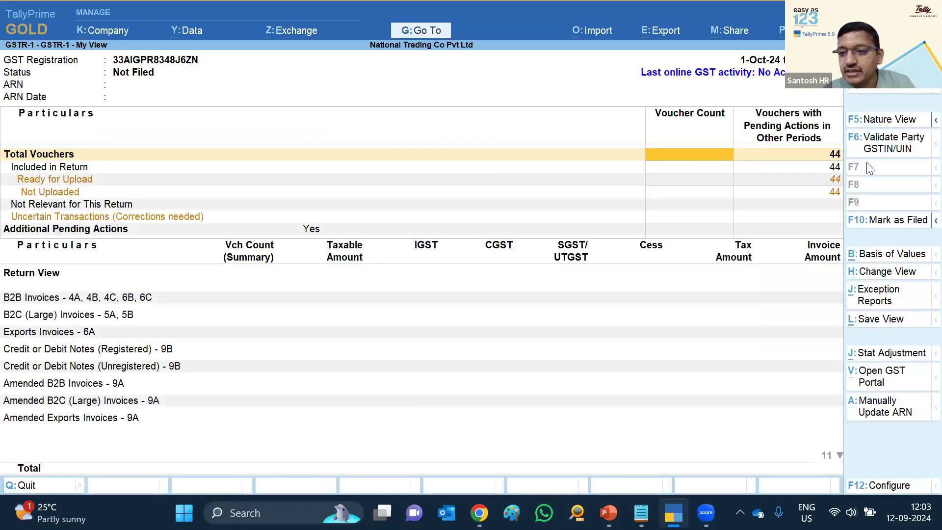
left_click(883, 272)
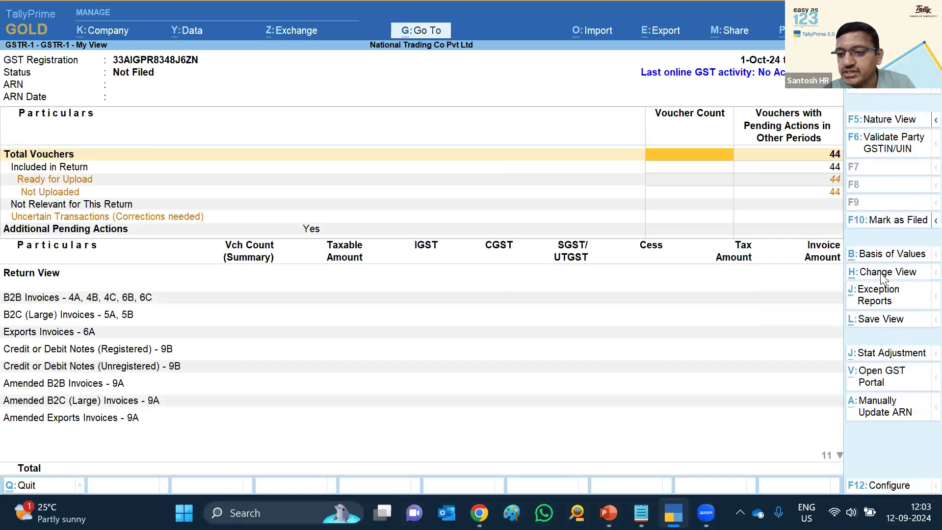
key("Down")
key("Down")
key("Down")
key("Down")
key("Down")
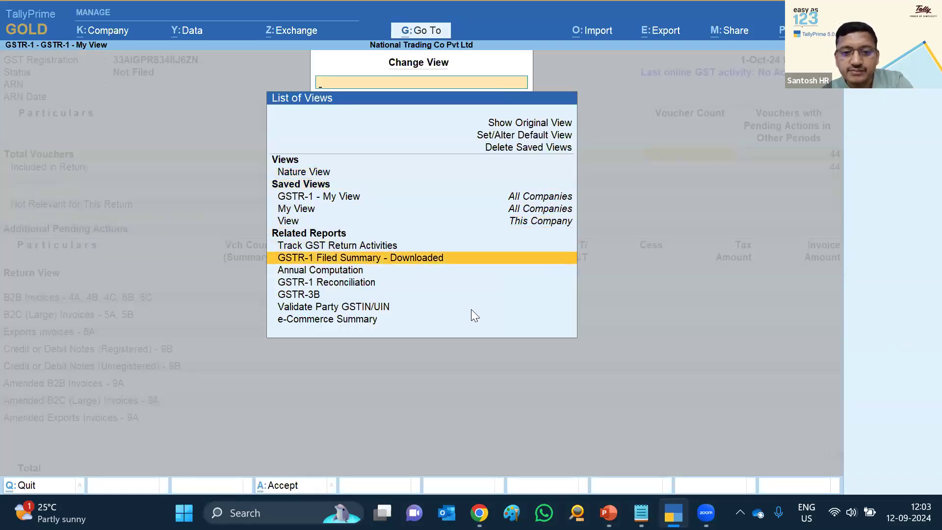
key("Return")
key("Return")
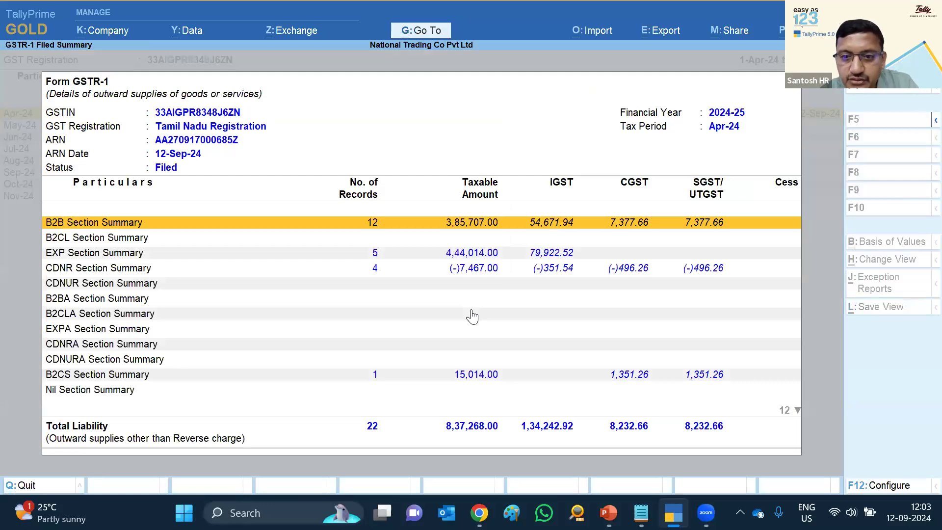
key("Escape")
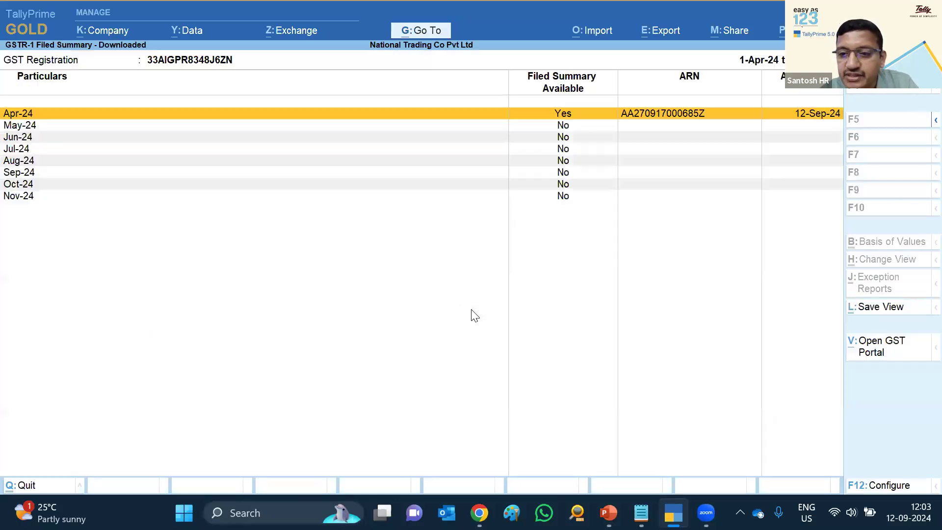
key("Escape")
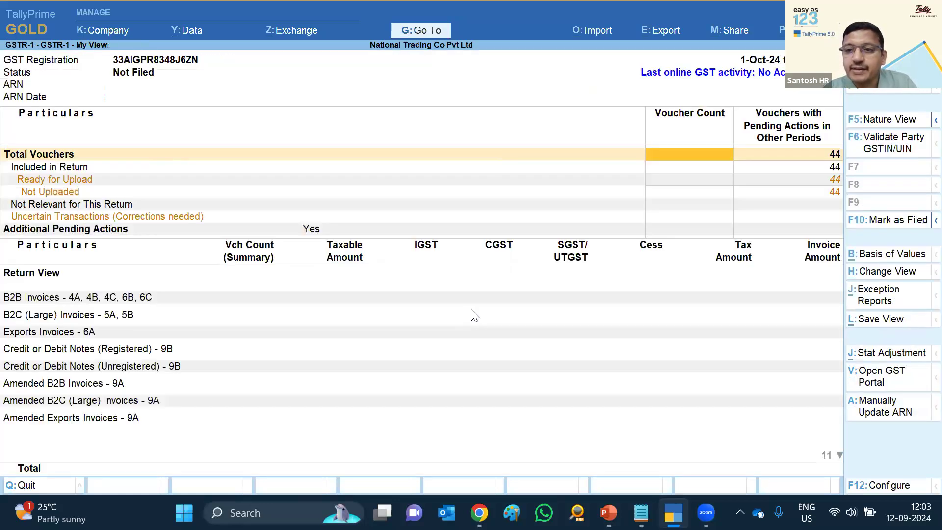
key("Escape")
key("Escape")
key("Escape")
key("Escape")
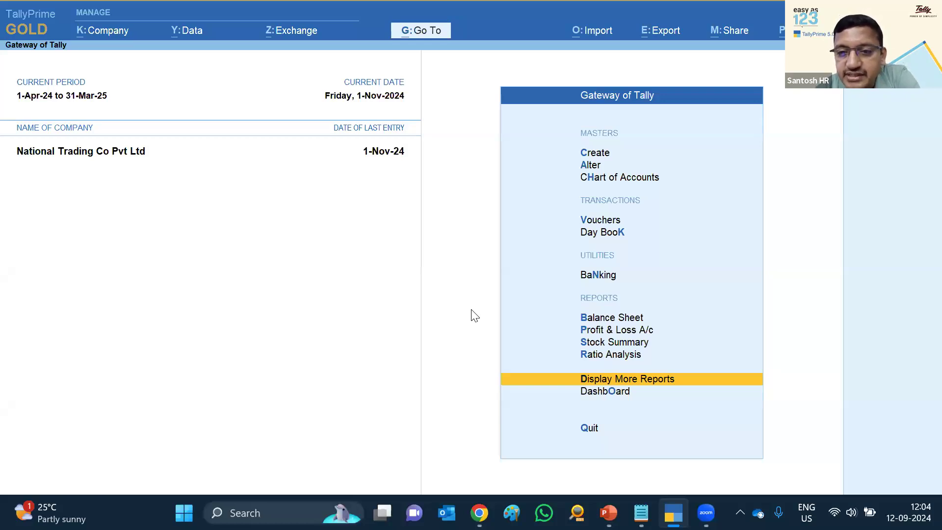
Open a new Ledger Creation form from the Create masters list
key("Up")
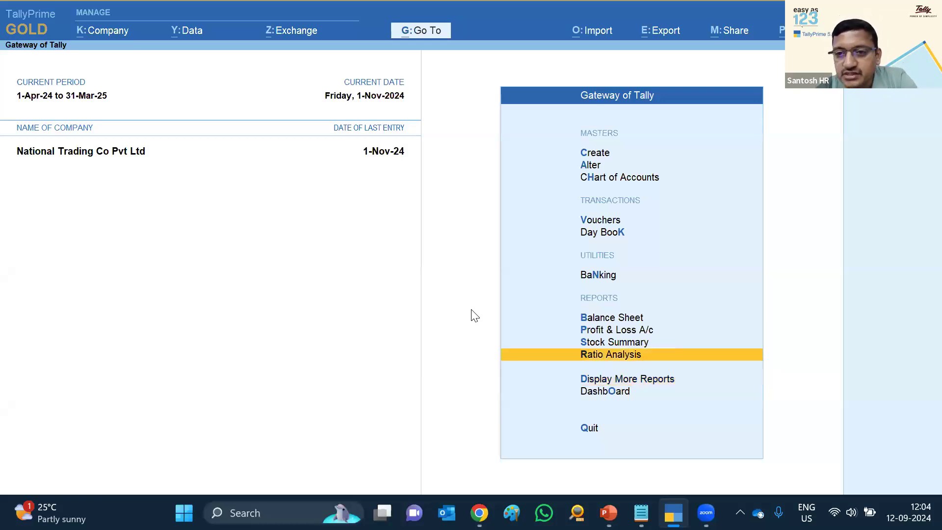
key("Up")
key("Home")
key("Return")
key("Down")
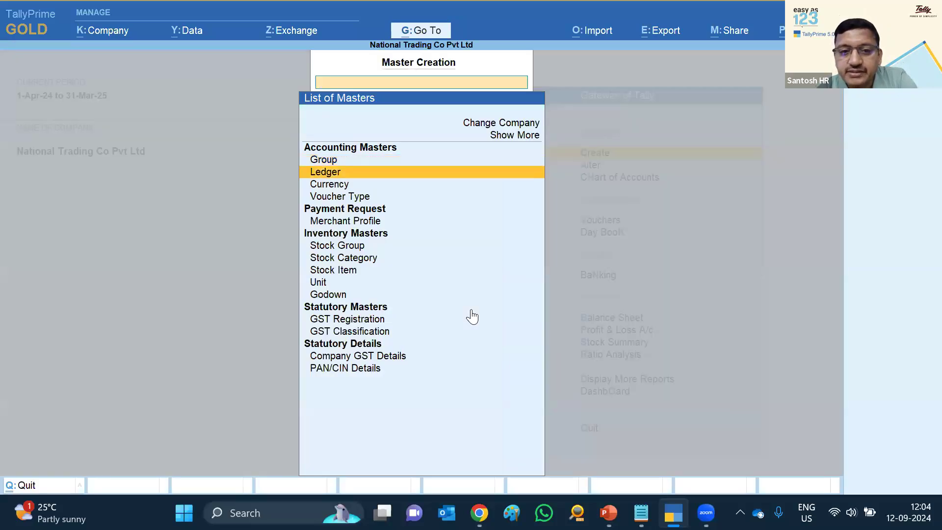
key("Return")
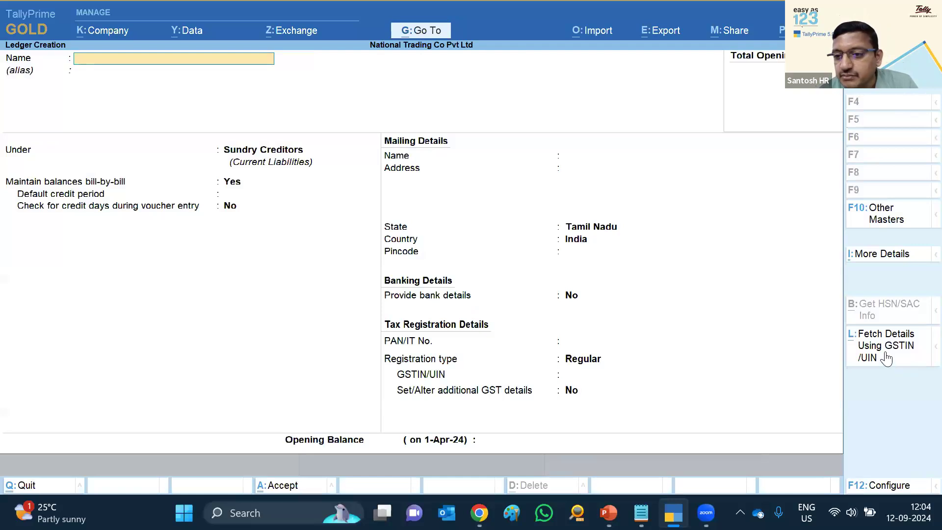
Fetch Mangovista Industries' details from the GST portal using the GSTIN copied from Notepad, and accept them
left_click(899, 359)
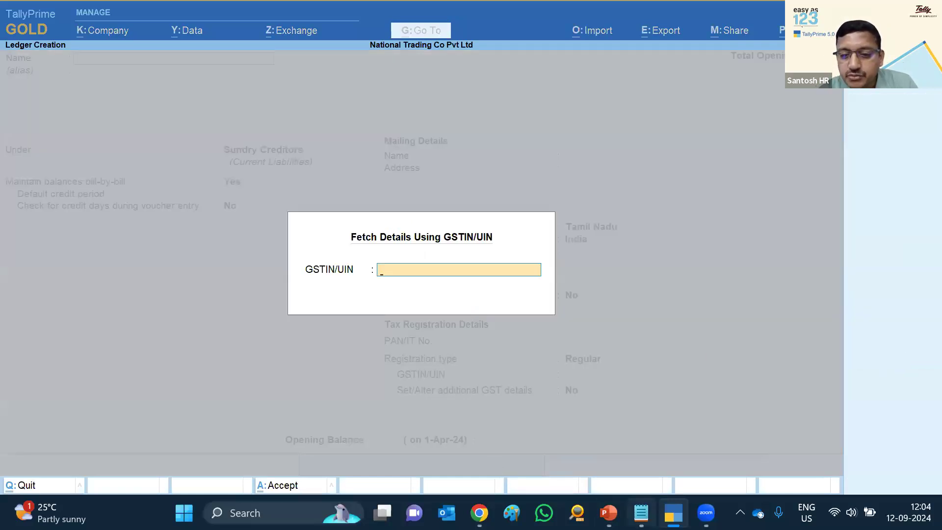
key("alt+Tab")
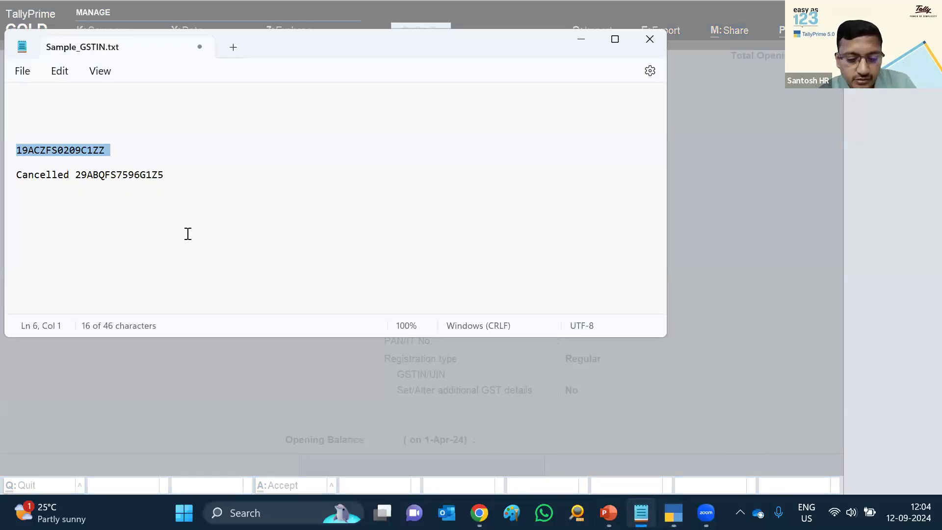
key("alt+Tab")
key("Return")
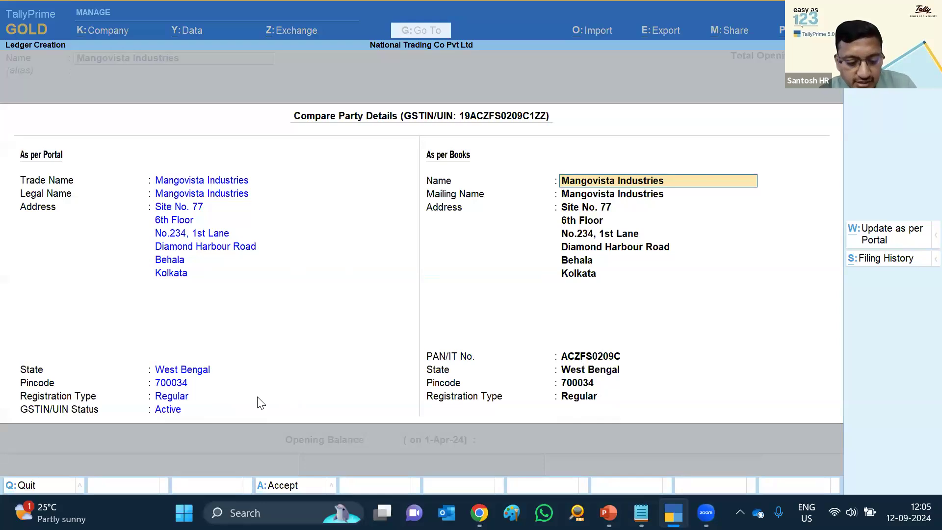
key("Escape")
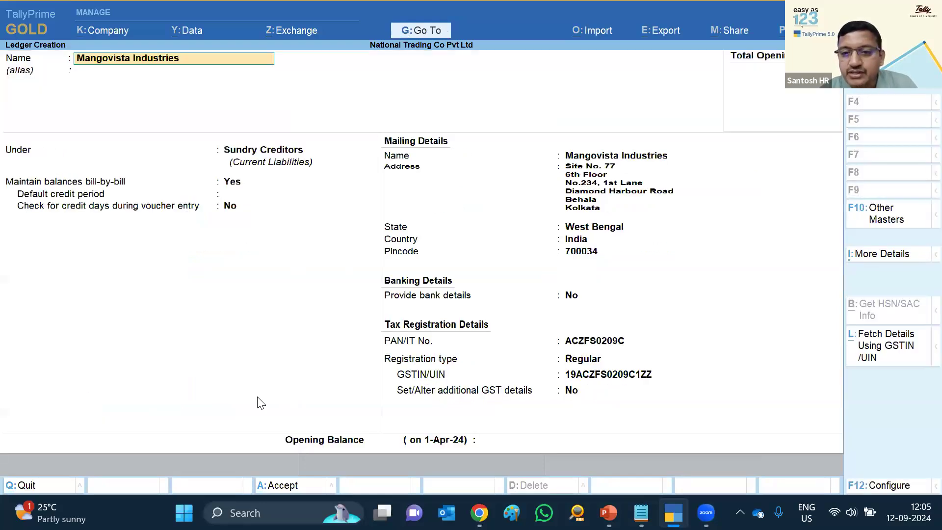
Fetch and compare the party details again, then open the filing history and dismiss the unavailable notice
left_click(886, 346)
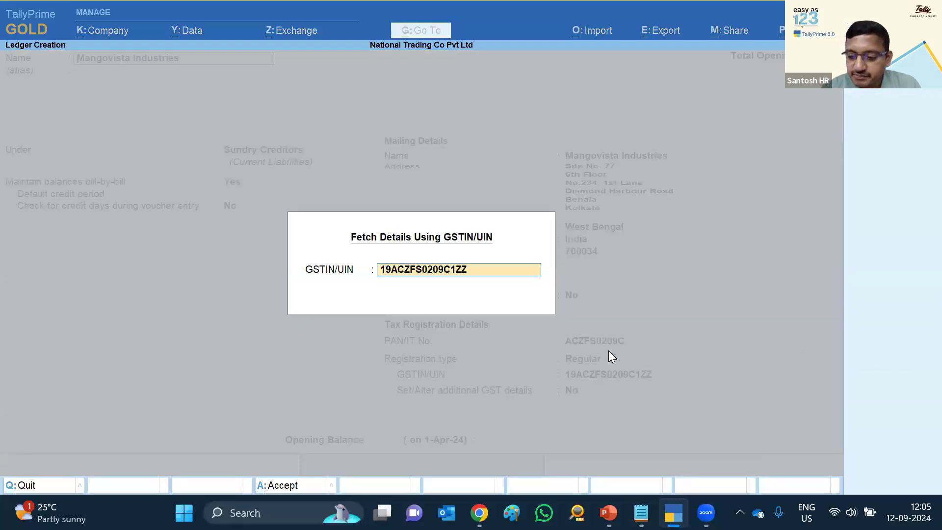
key("Return")
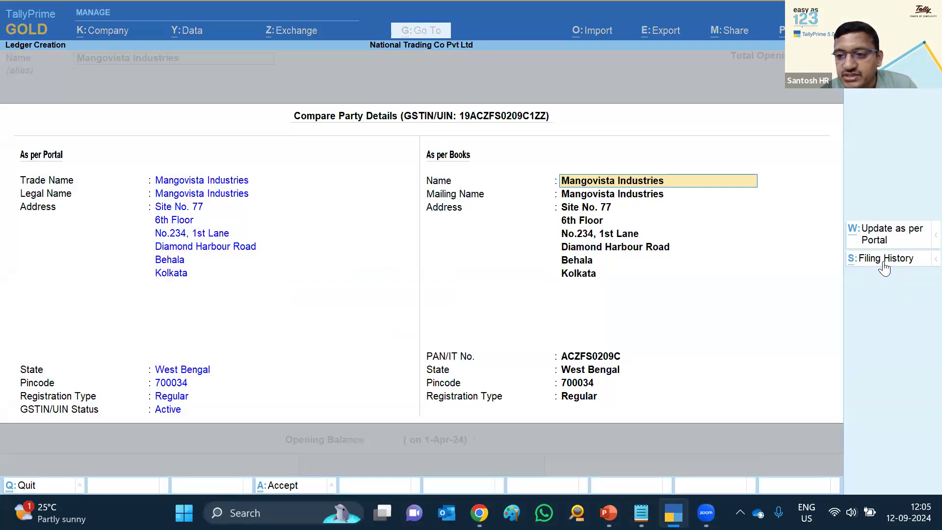
left_click(885, 265)
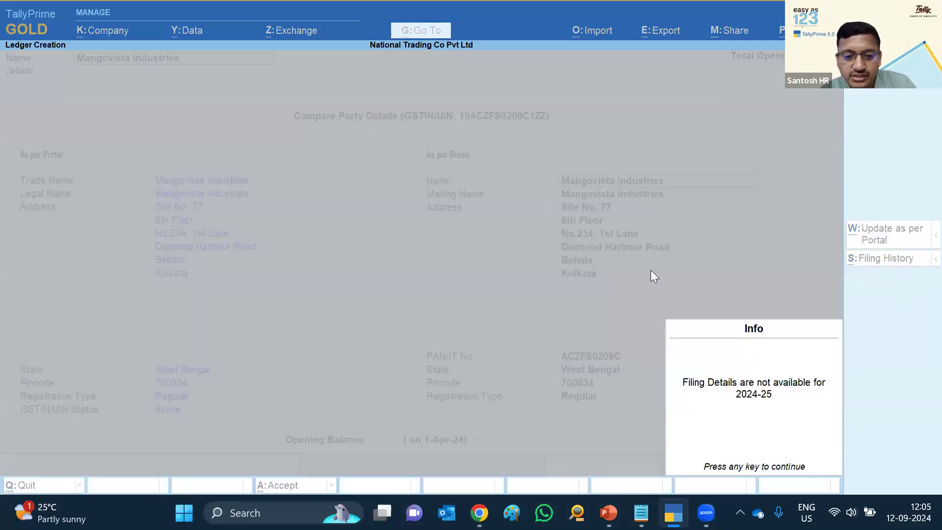
key("Return")
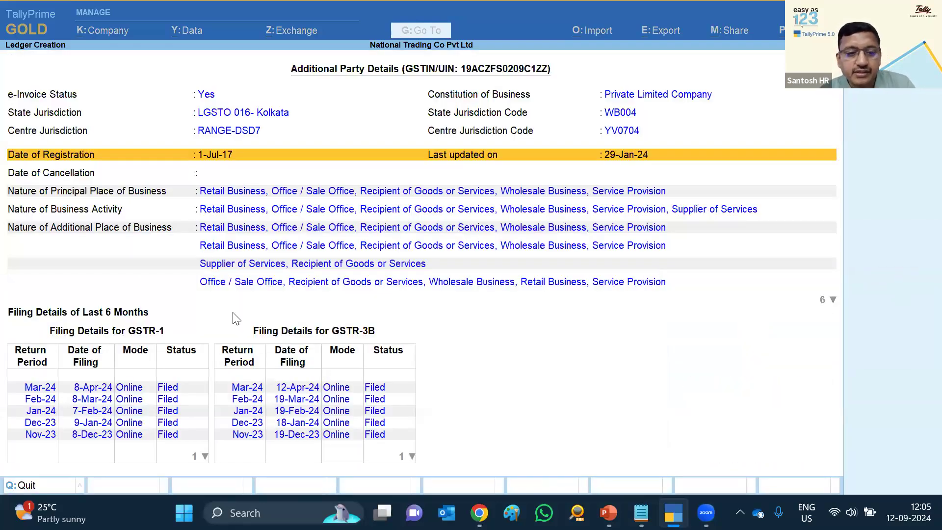
Review the Mar-24 to Oct-23 GSTR-1 filings and business addresses, then return to Compare Party Details
left_click(182, 388)
key("Down")
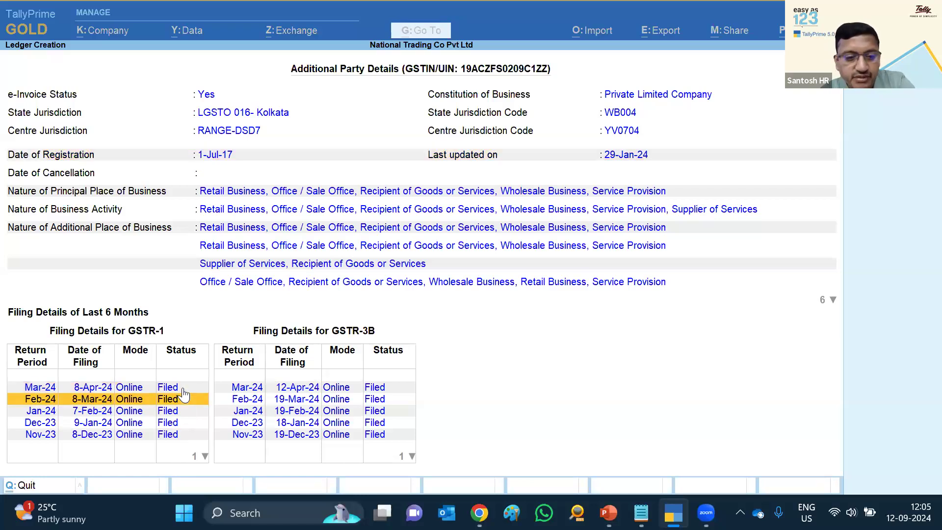
key("Down")
key("Down")
key("Down")
key("Down")
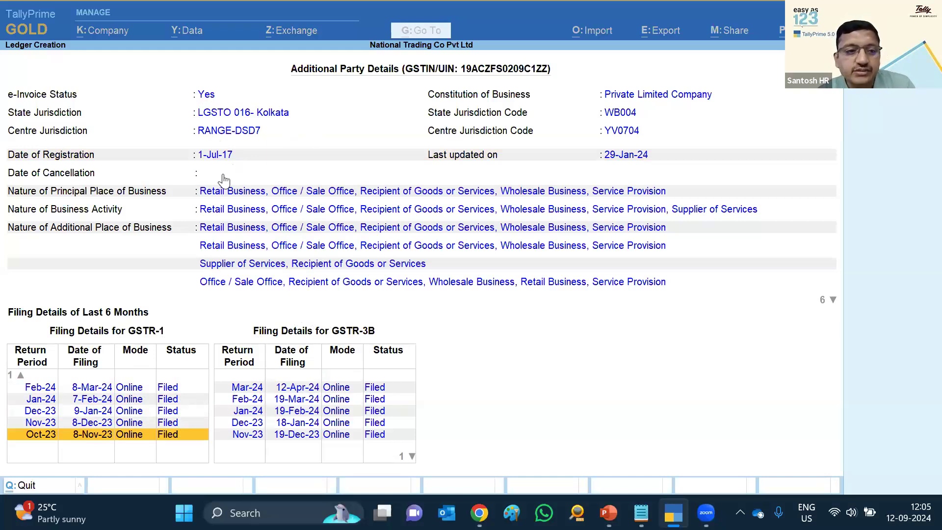
left_click(259, 193)
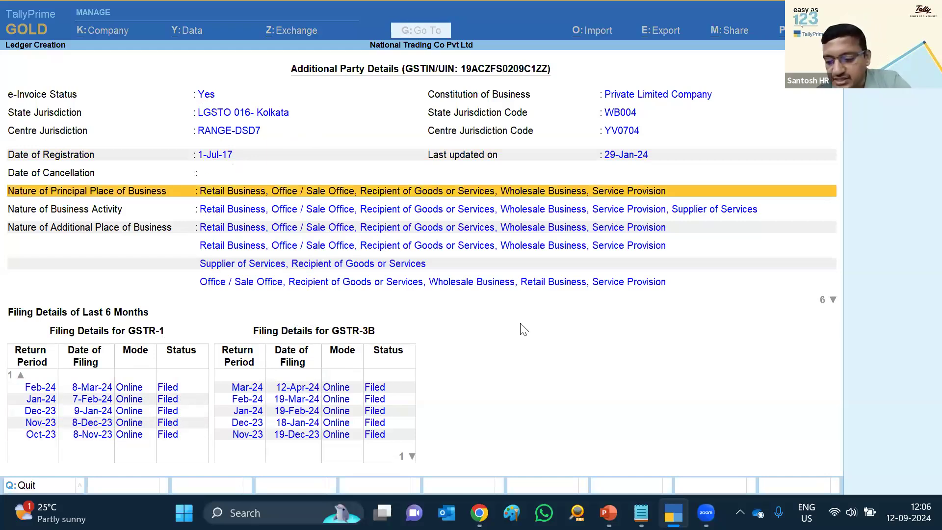
key("Down")
key("Down")
key("Down")
key("Down")
key("Down")
key("Down")
key("Down")
key("Down")
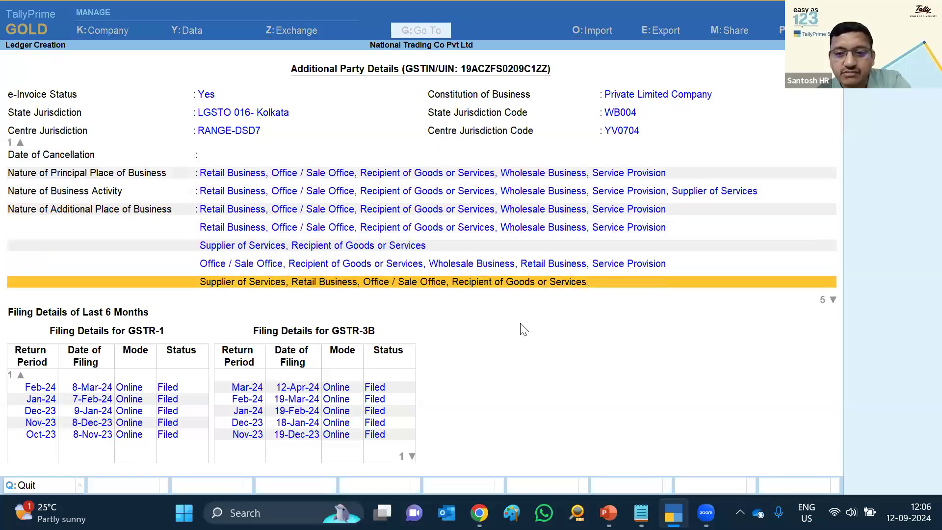
key("Down")
key("Down")
key("Down")
key("Down")
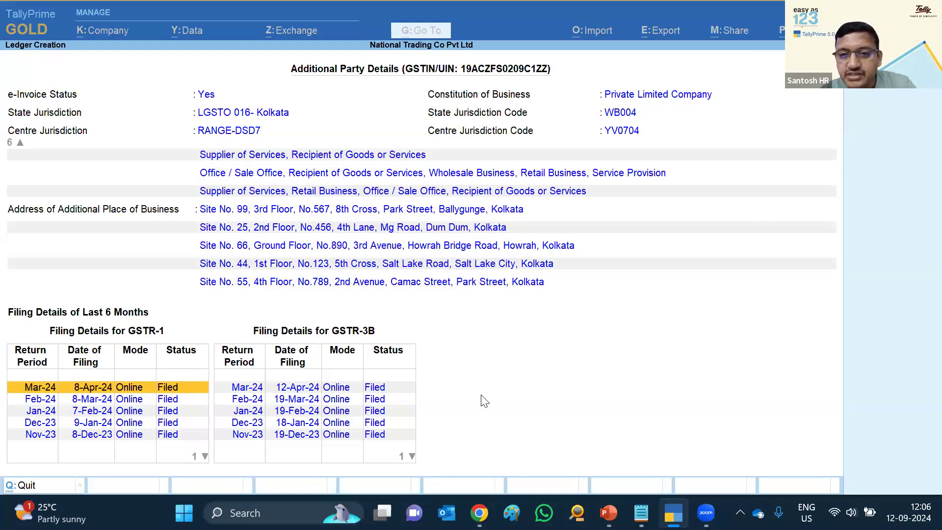
key("Escape")
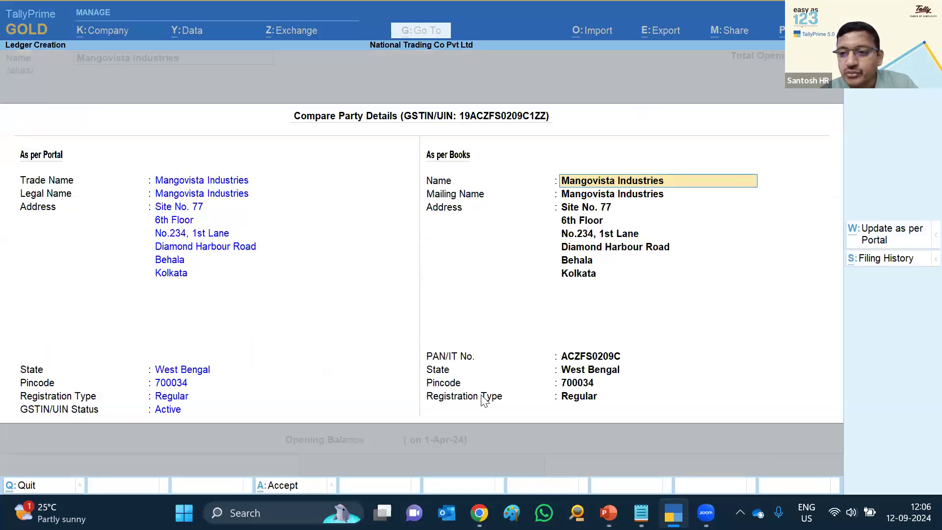
Accept the Mangovista Industries ledger and quit ledger creation back to the Gateway of Tally
key("Escape")
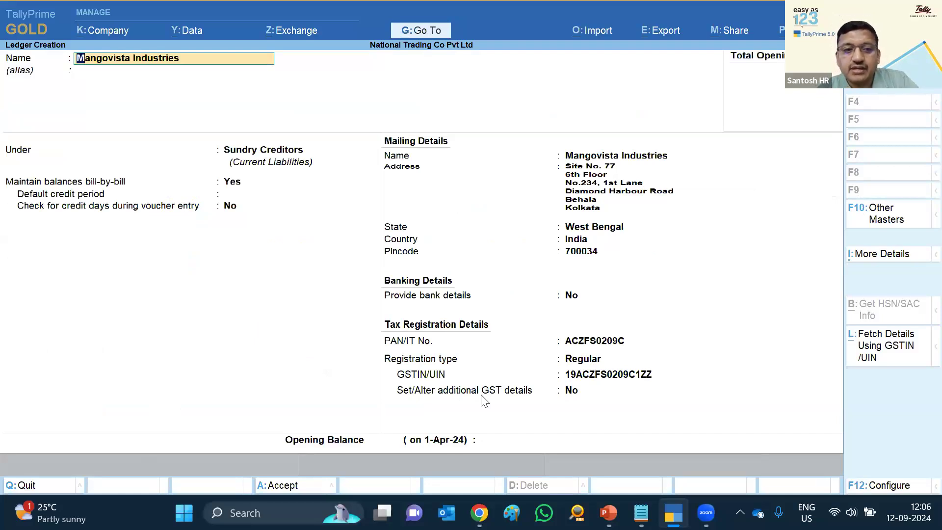
key("ctrl+a")
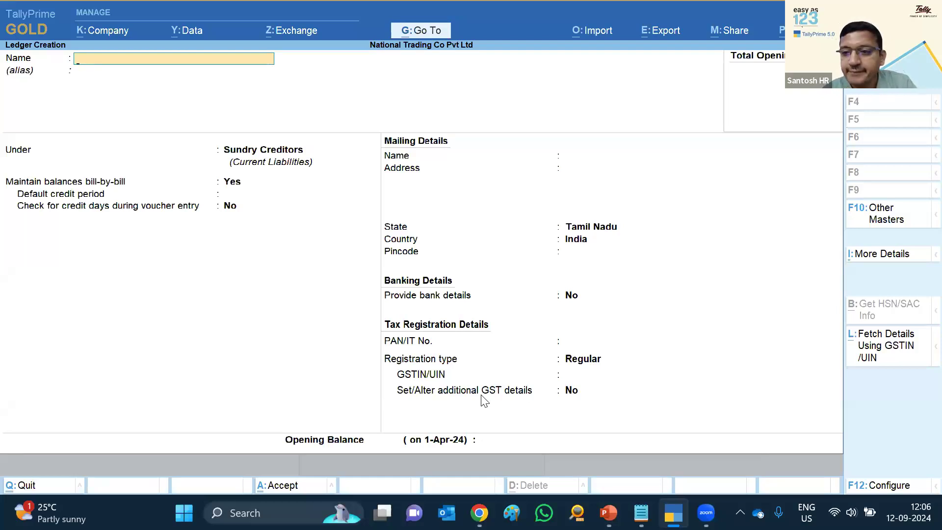
key("Escape")
key("y")
key("Escape")
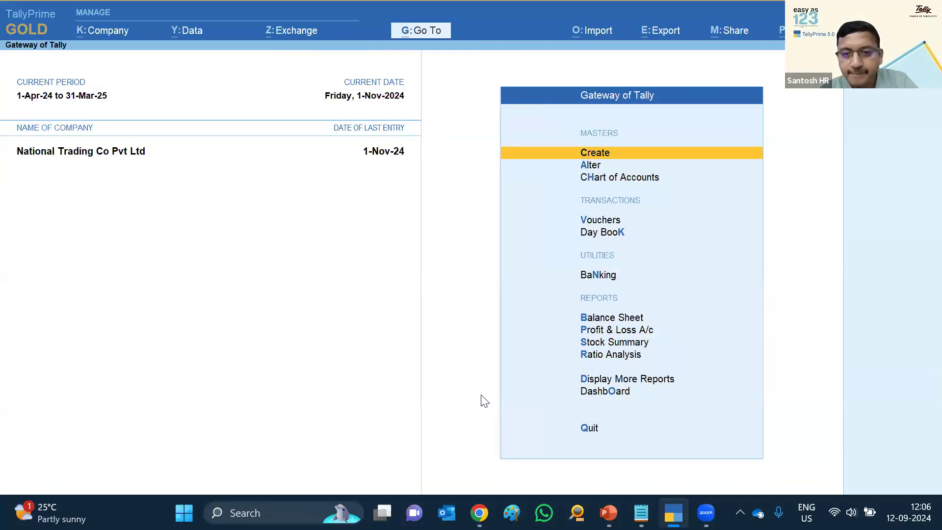
Open Bulk Ledger Creation Using GSTIN/UIN, then switch to the desktop and select the VoC folder
key("alt+g")
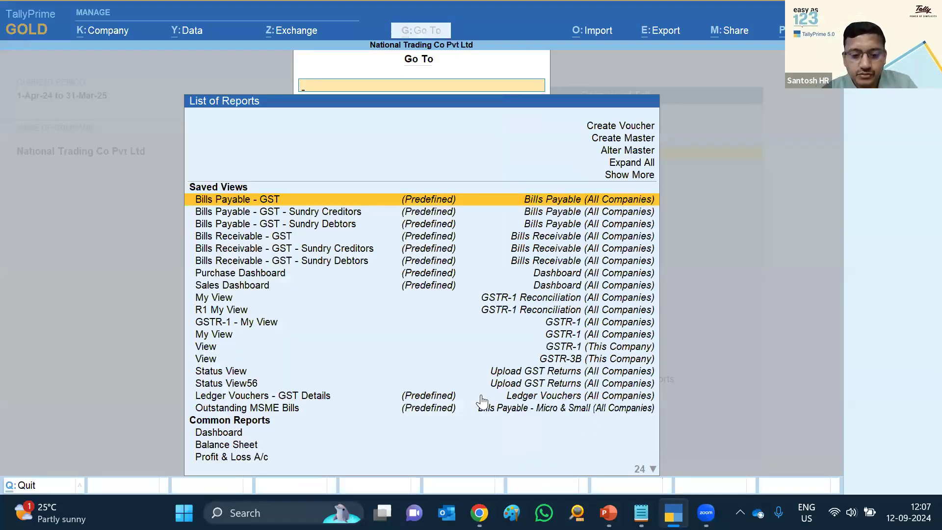
type("Bul")
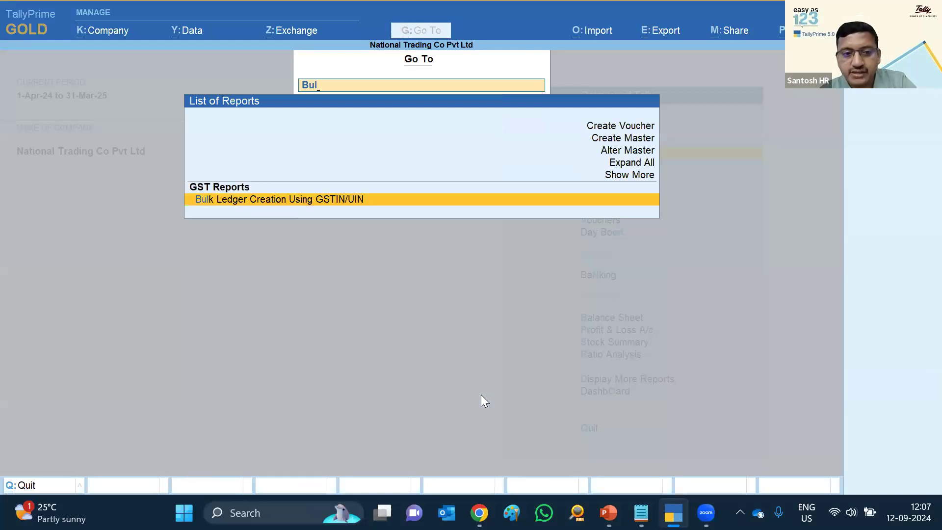
key("Return")
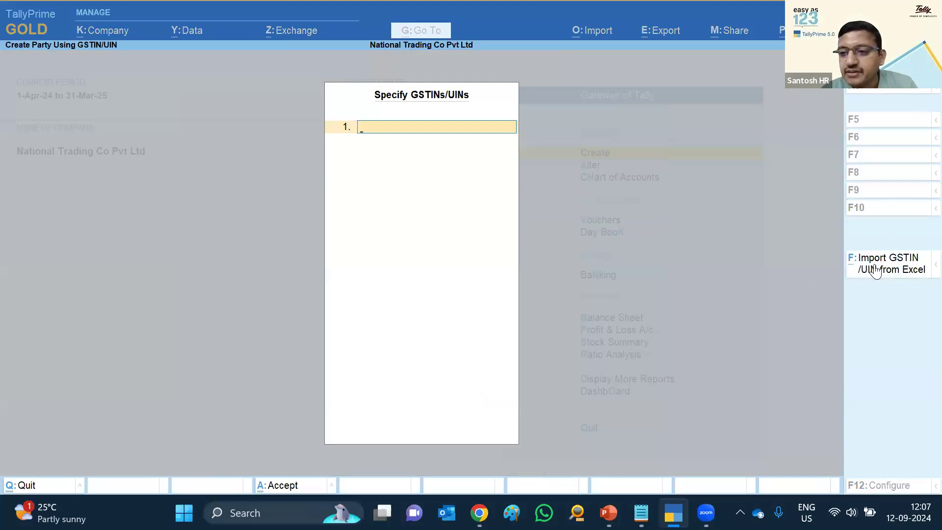
key("super+d")
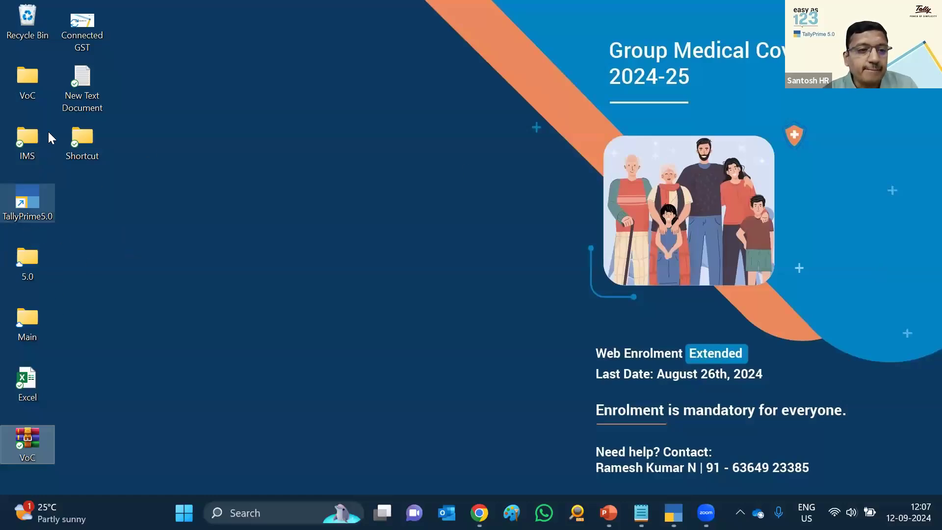
left_click(28, 79)
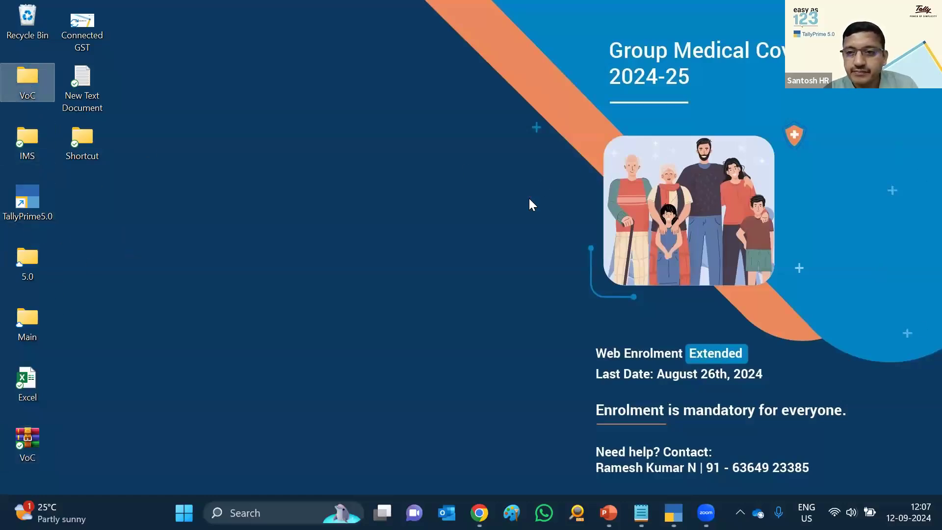
Open the VoC desktop folder and preview its Excel workbook, closing it unchanged
left_click(578, 307)
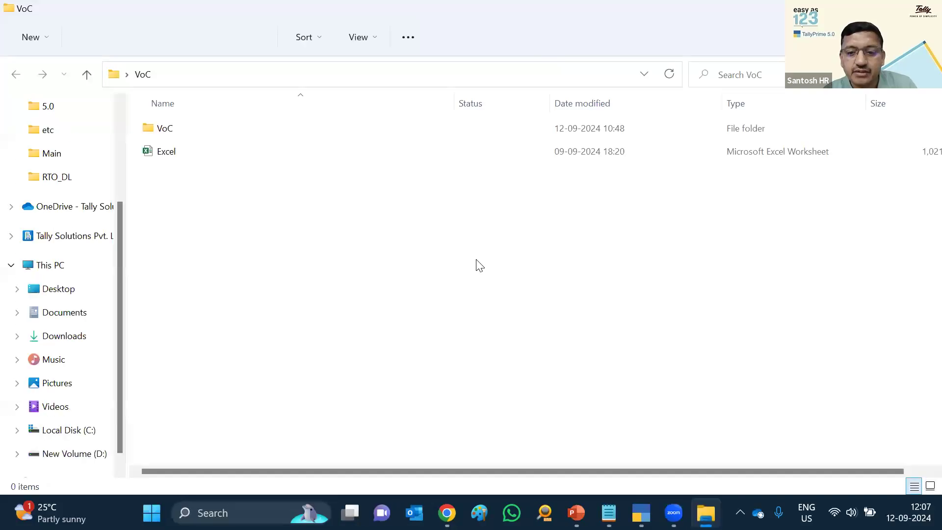
double_click(152, 153)
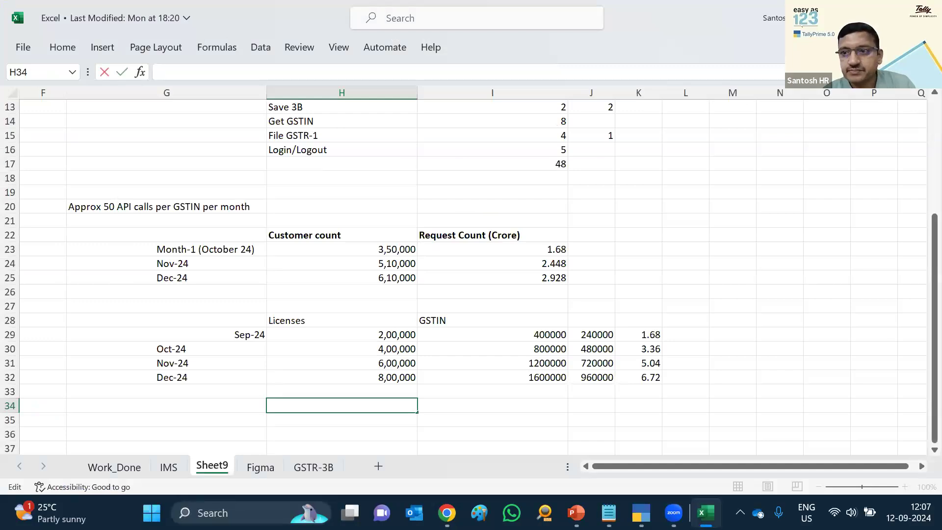
left_click(926, 18)
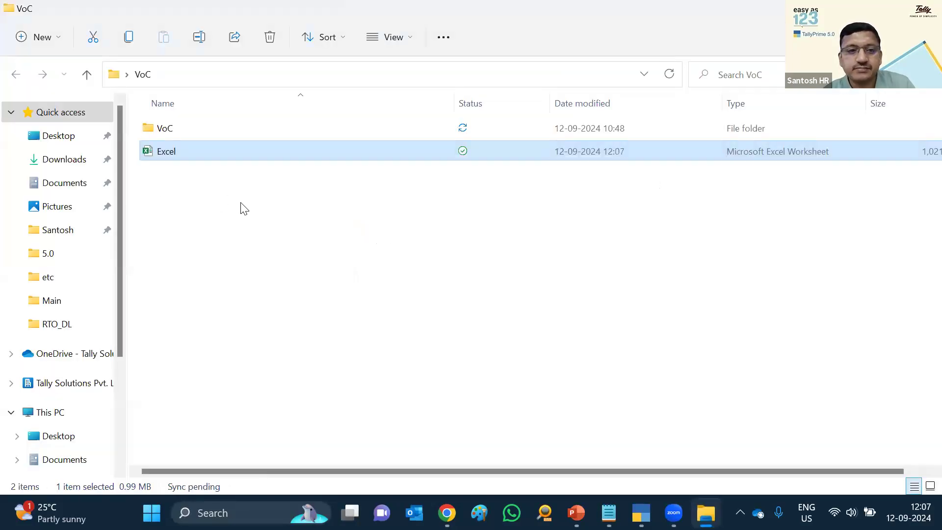
Check GSTIN_Bulk in the inner VoC folder, select its folder path, and return to TallyPrime
left_click(145, 128)
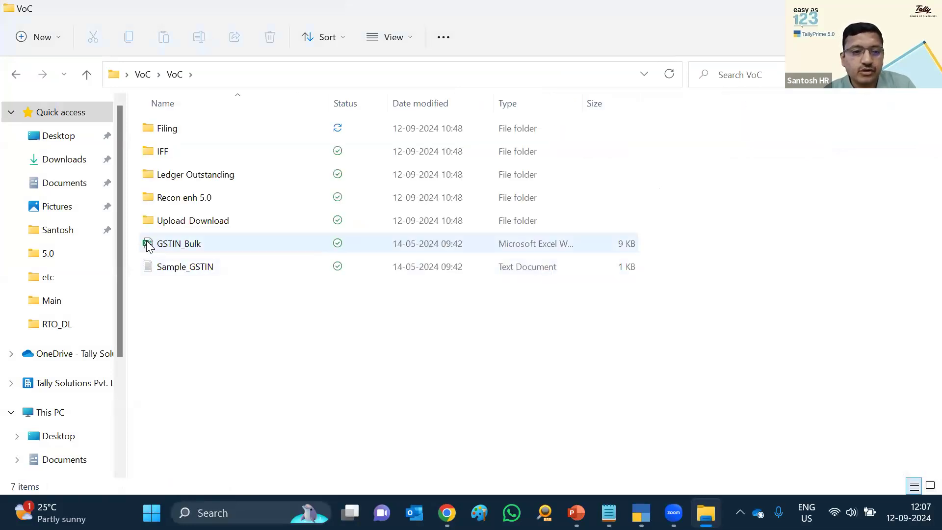
left_click(149, 245)
double_click(149, 246)
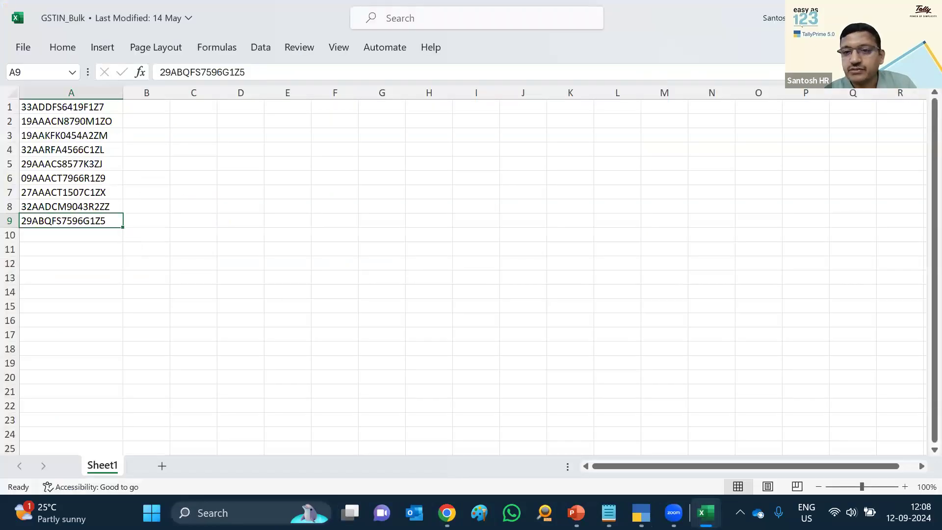
left_click(926, 9)
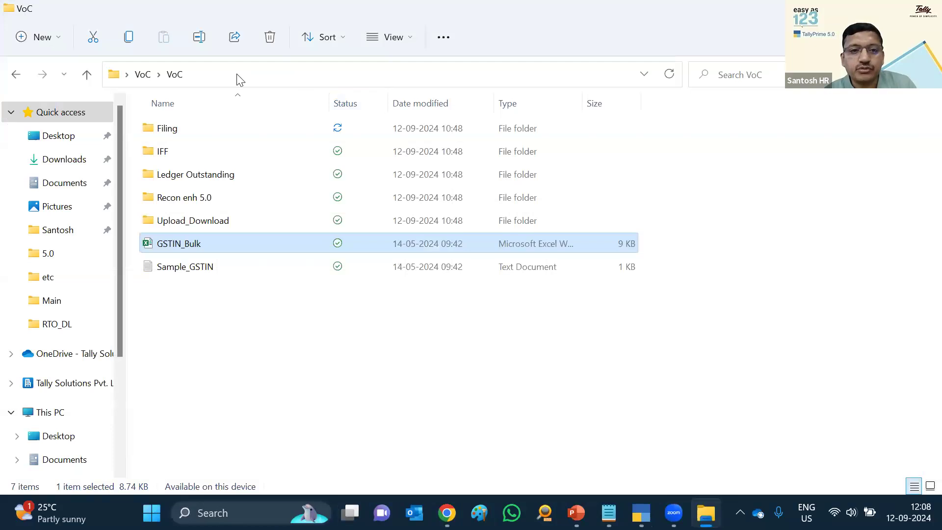
left_click(238, 74)
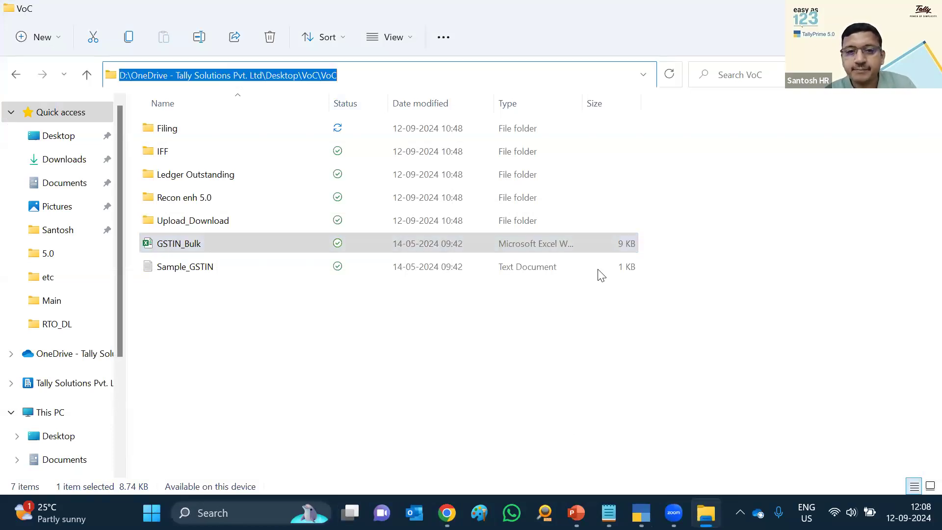
key("alt+Tab")
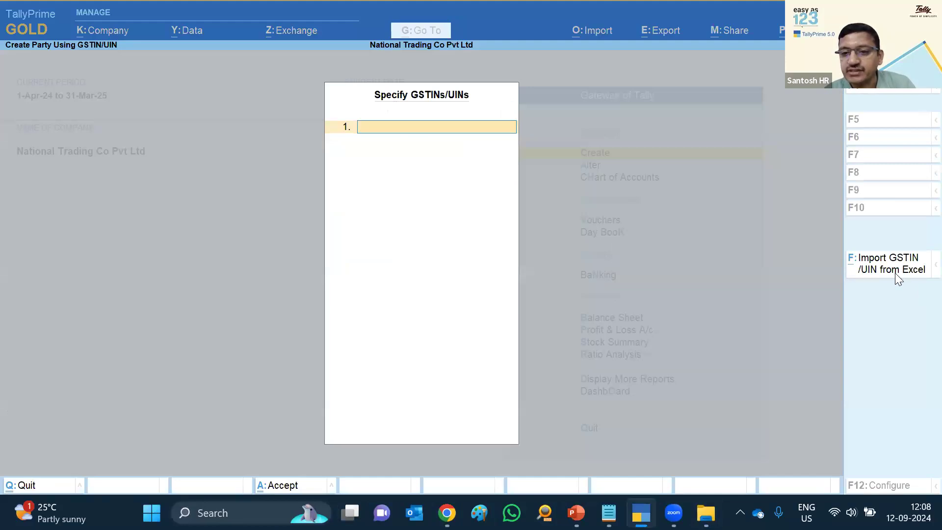
Import GSTINs from Excel using path VoC\VoC, file GSTIN_Bulk.xlsx, Sheet1, column A
left_click(904, 275)
key("Up")
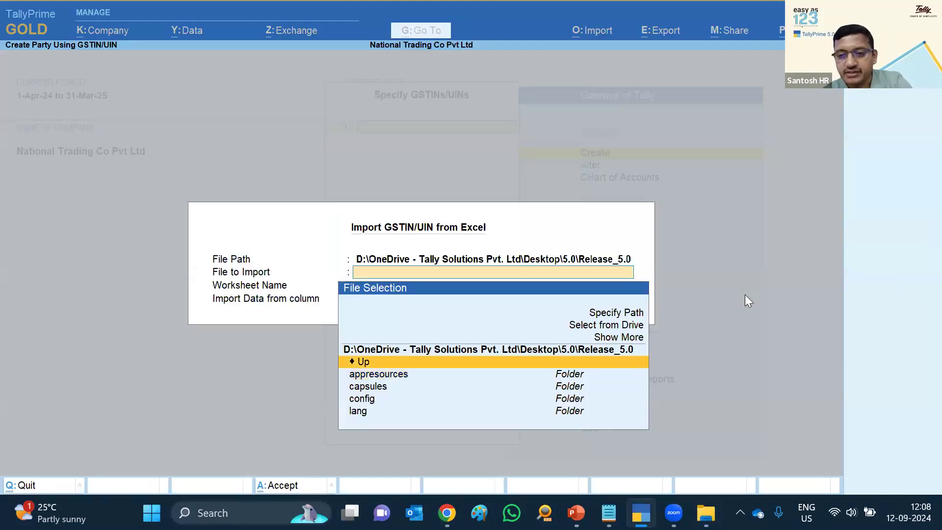
key("Up")
key("Up")
key("Up")
key("Return")
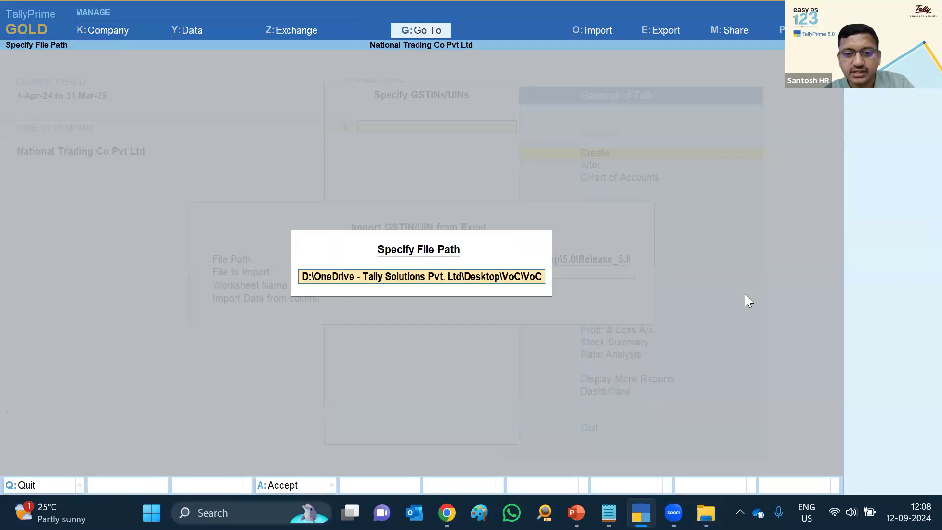
key("Return")
key("Return")
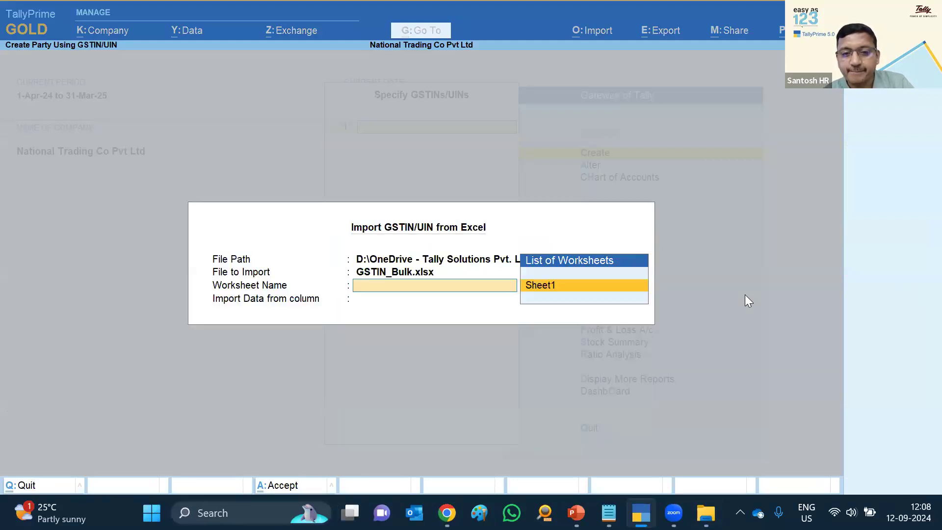
key("Return")
key("Return")
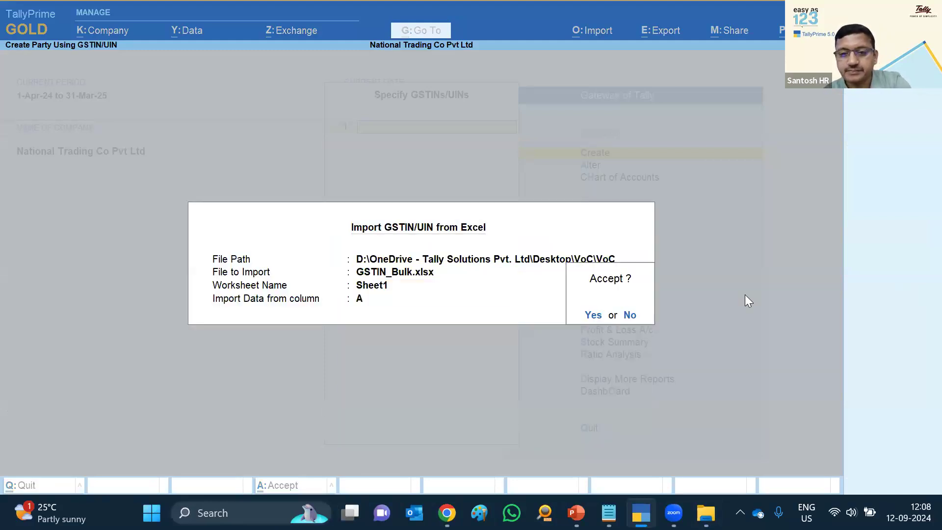
key("Return")
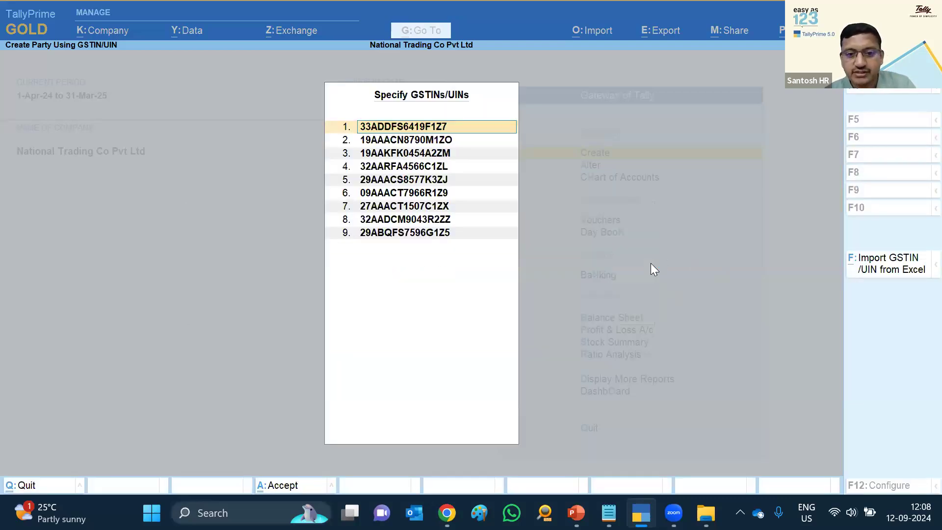
Fetch the nine parties and set the cancelled ninth party's registration type to Unregistered/Consumer
key("ctrl+a")
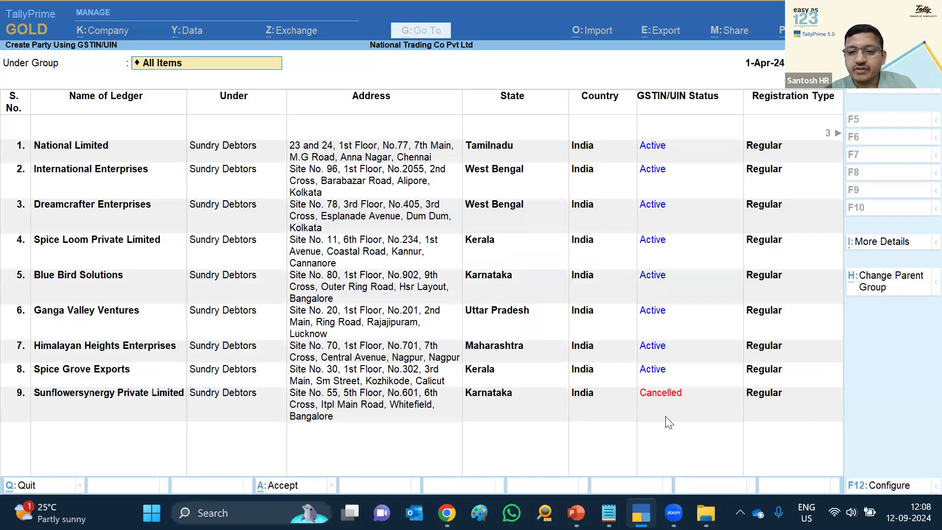
left_click(764, 397)
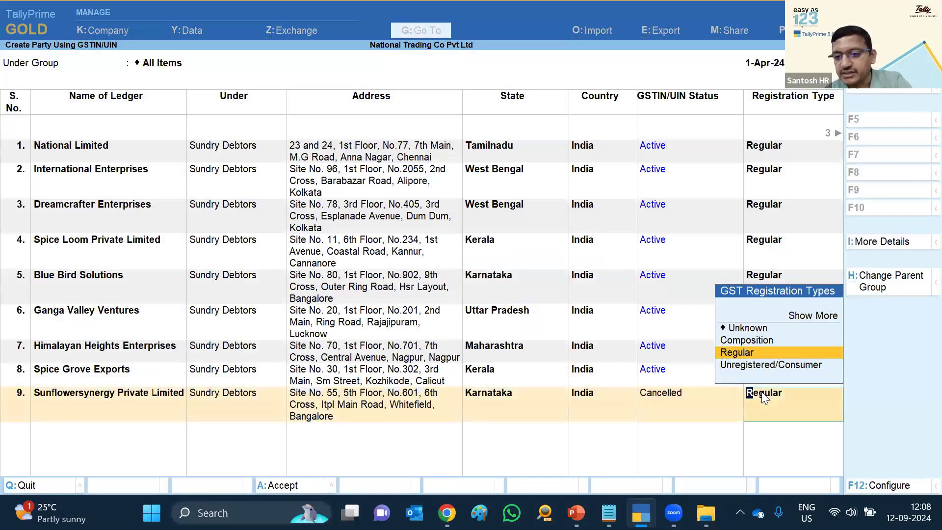
key("Down")
key("Return")
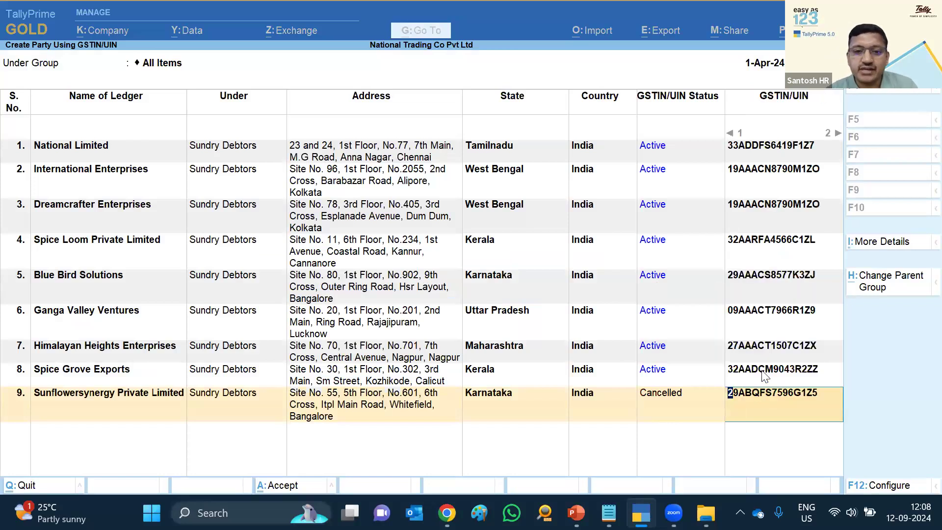
Keep Sundry Debtors and Karnataka for Sunflowersynergy, and Regular for National Limited
left_click(229, 393)
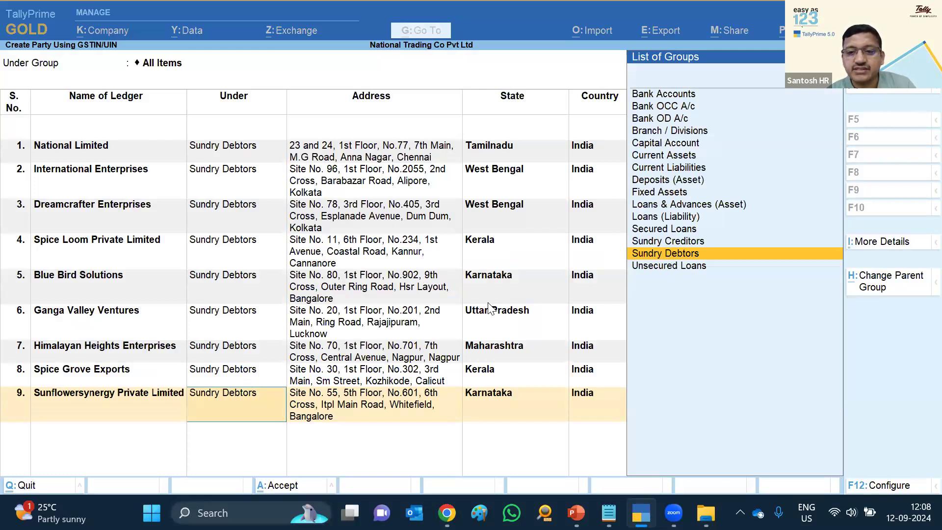
key("Return")
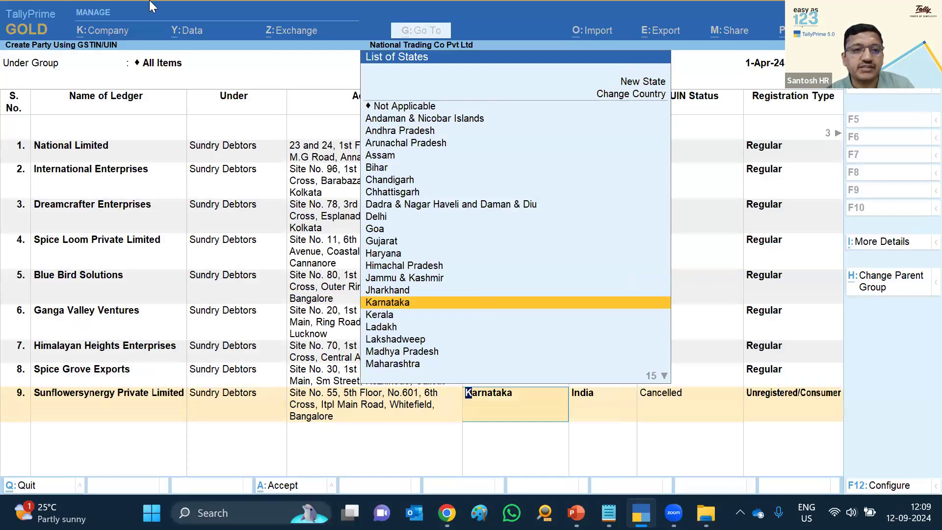
key("Escape")
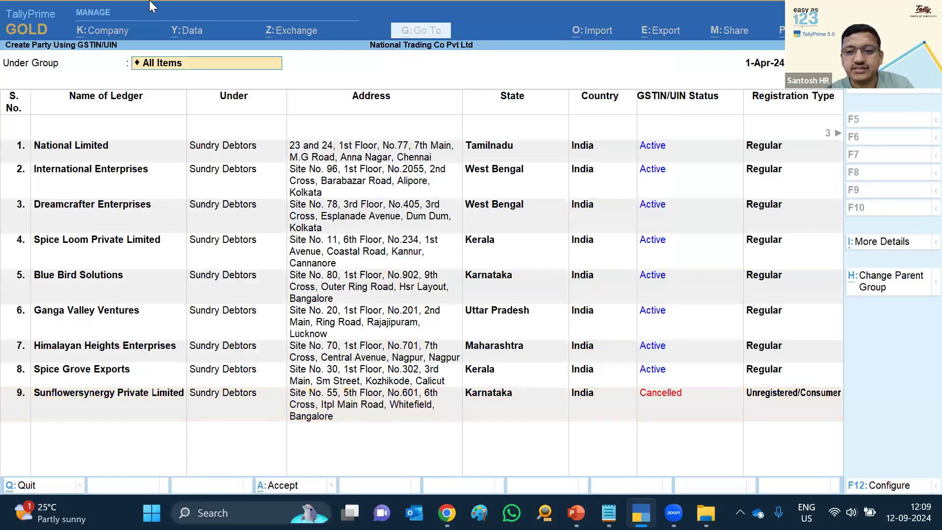
left_click(781, 141)
key("Return")
key("Return")
key("Return")
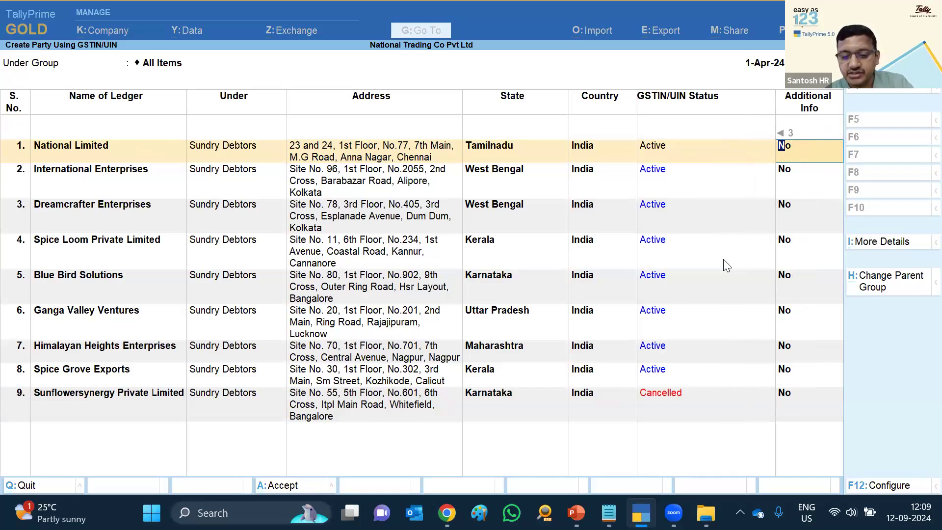
Set National Limited's Additional Info to Yes, review its portal filing history, then quit to Gateway of Tally
type("y")
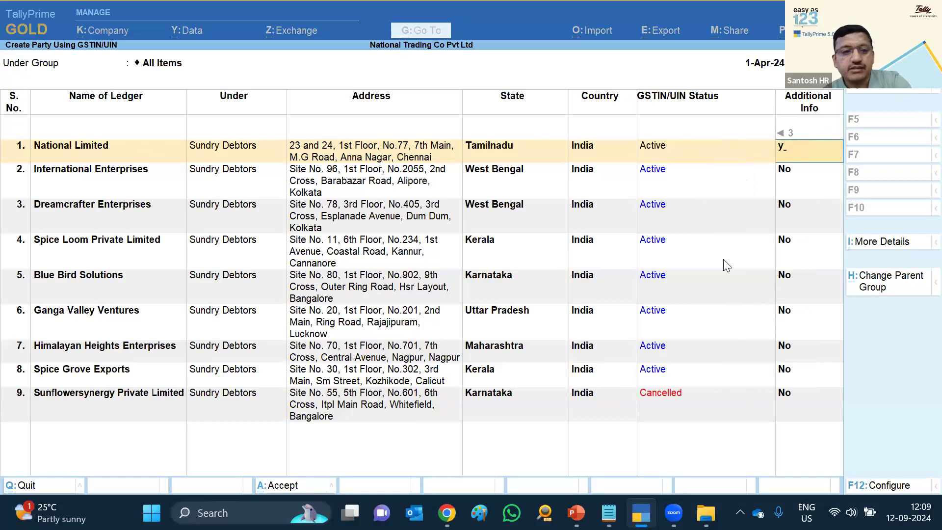
key("Return")
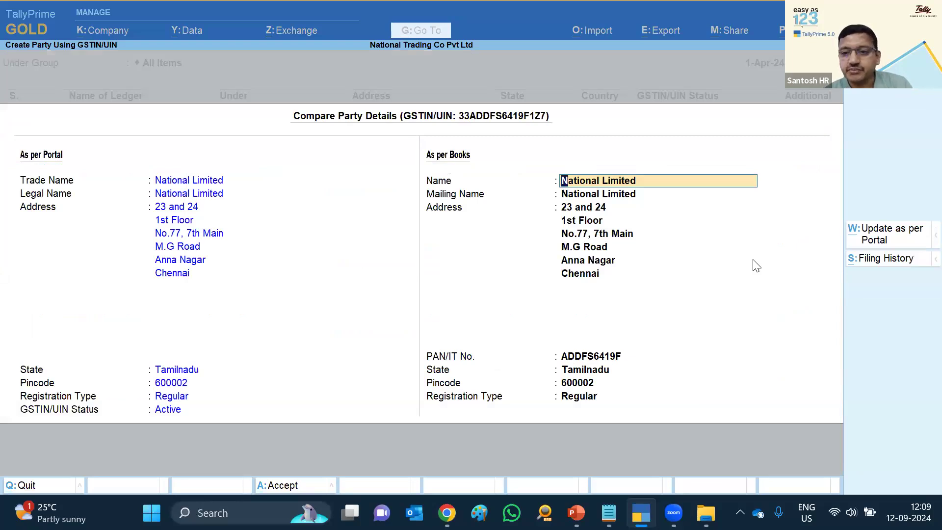
left_click(886, 258)
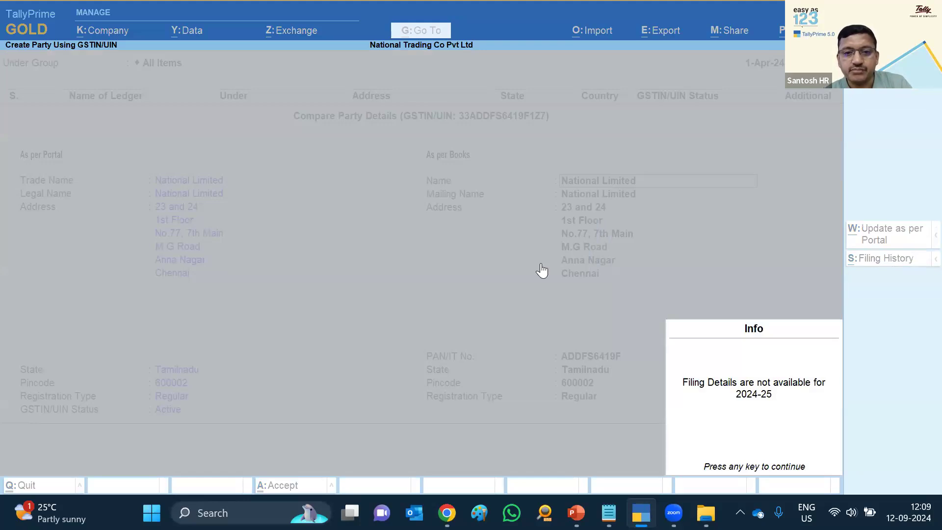
key("Return")
key("Escape")
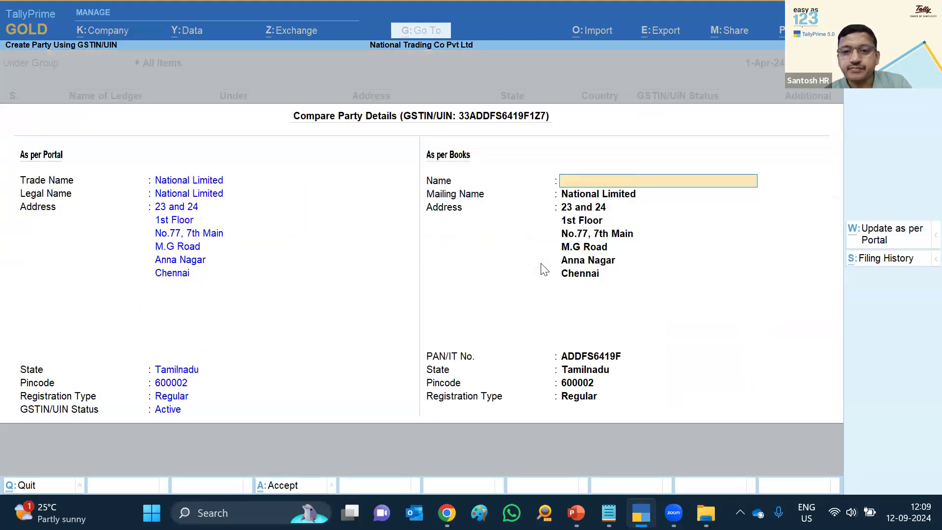
key("Escape")
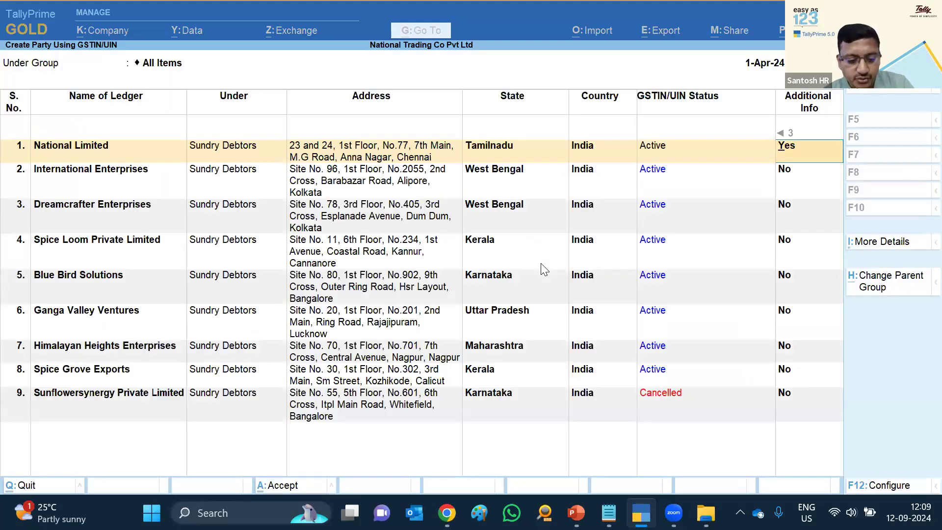
key("ctrl")
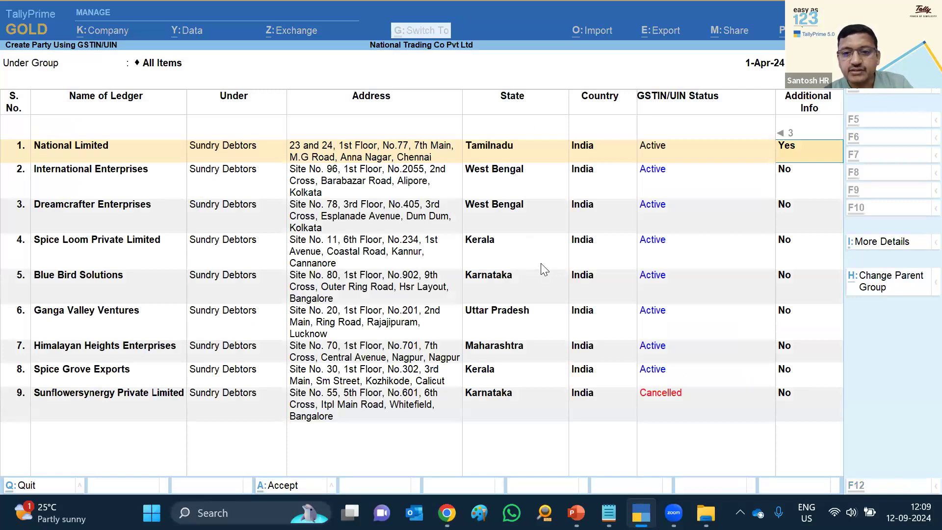
key("ctrl+q")
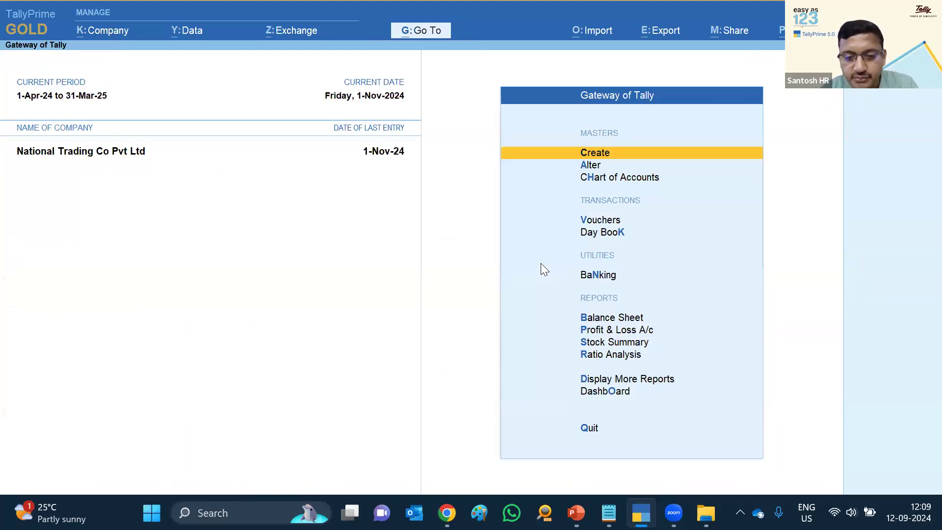
Create Purchase voucher 148 for supplier invoice 5678 with Mangovista Industries as the party
key("v")
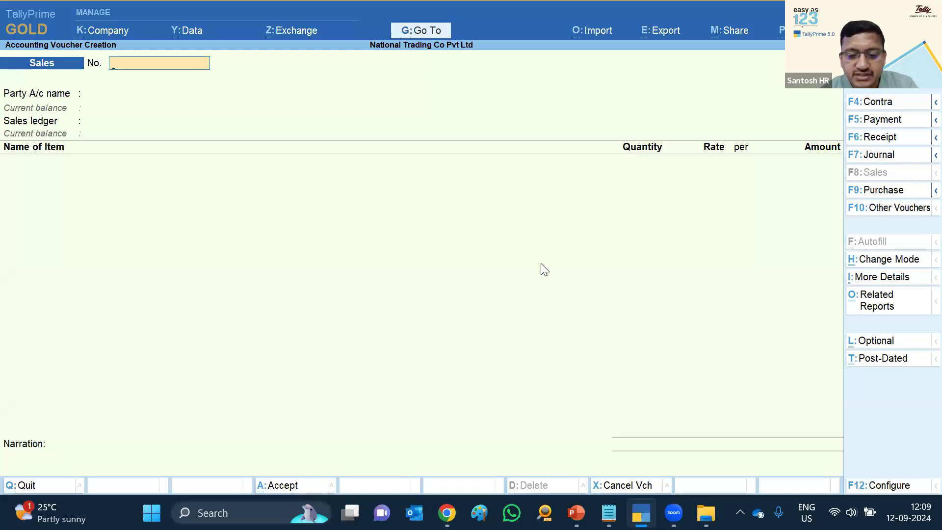
key("F9")
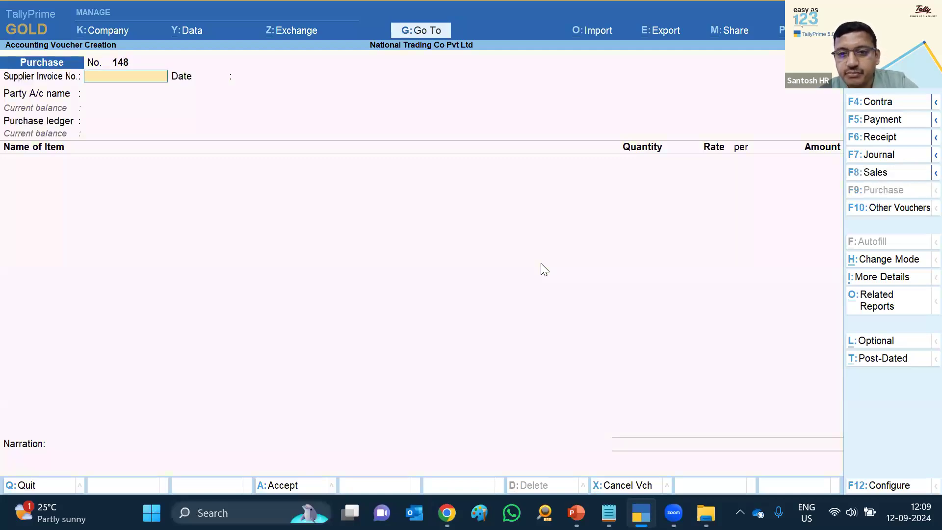
type("5678")
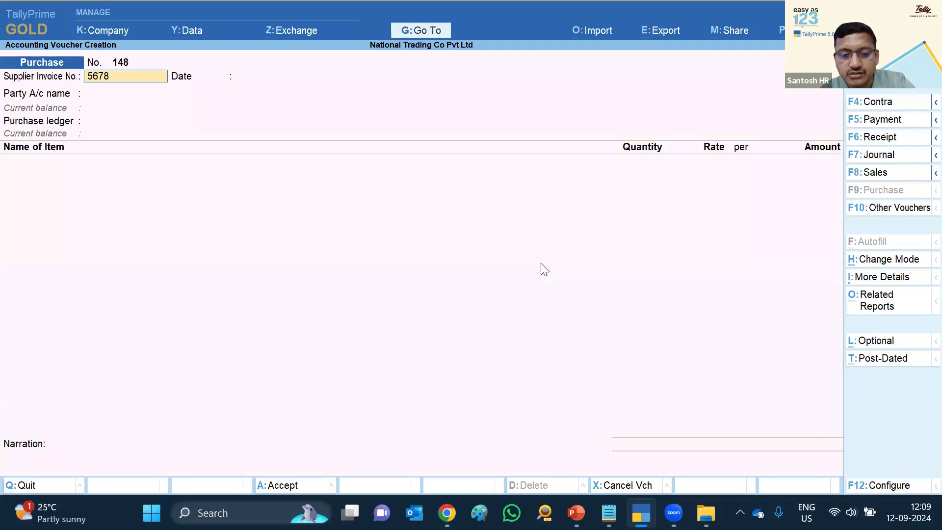
key("Return")
key("Return")
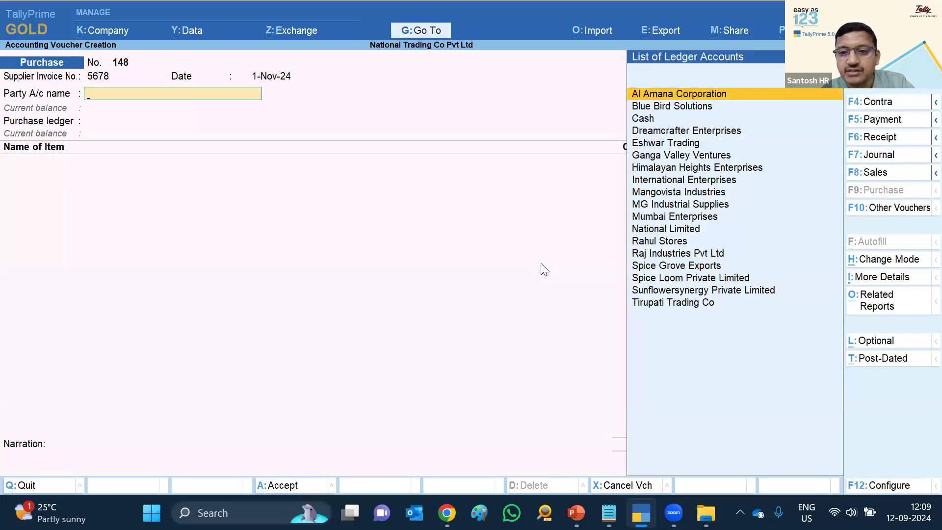
type("Man")
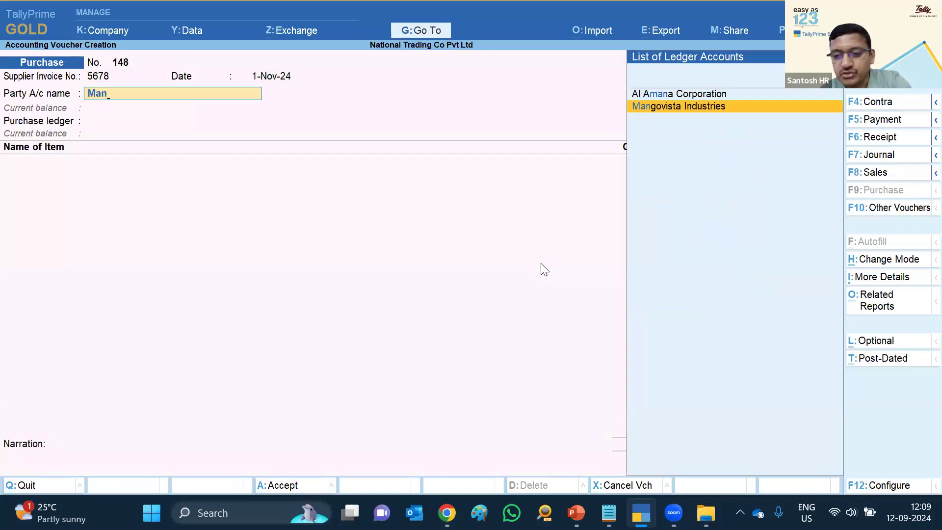
key("Return")
key("ctrl+a")
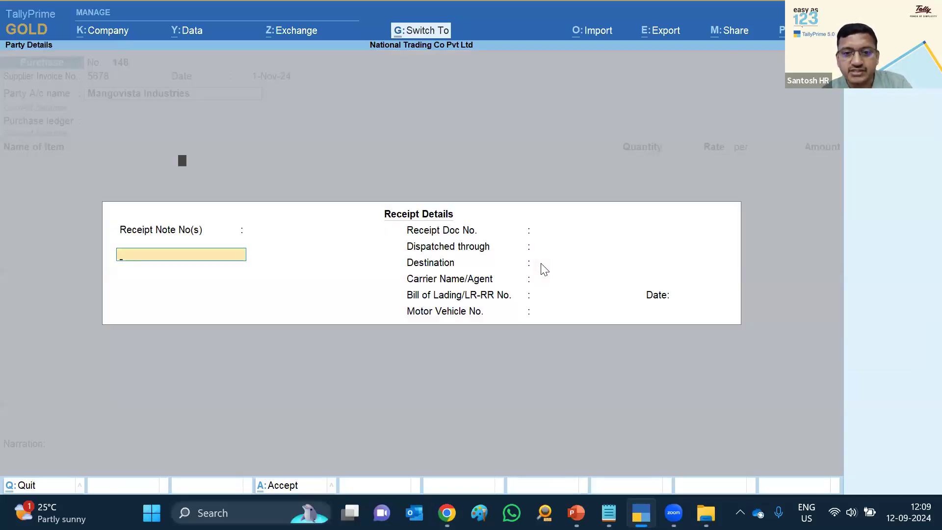
key("Return")
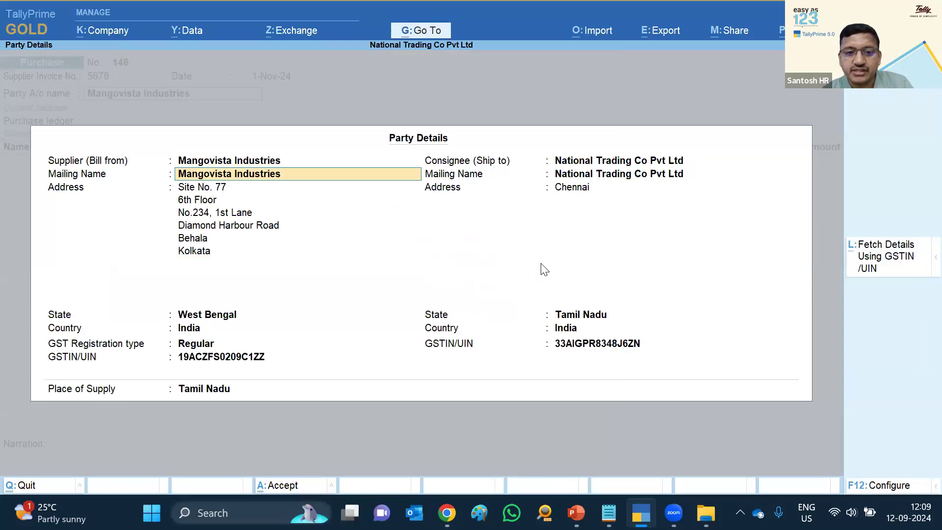
Fetch Mangovista Industries' portal details by GSTIN and view its filing history
left_click(885, 269)
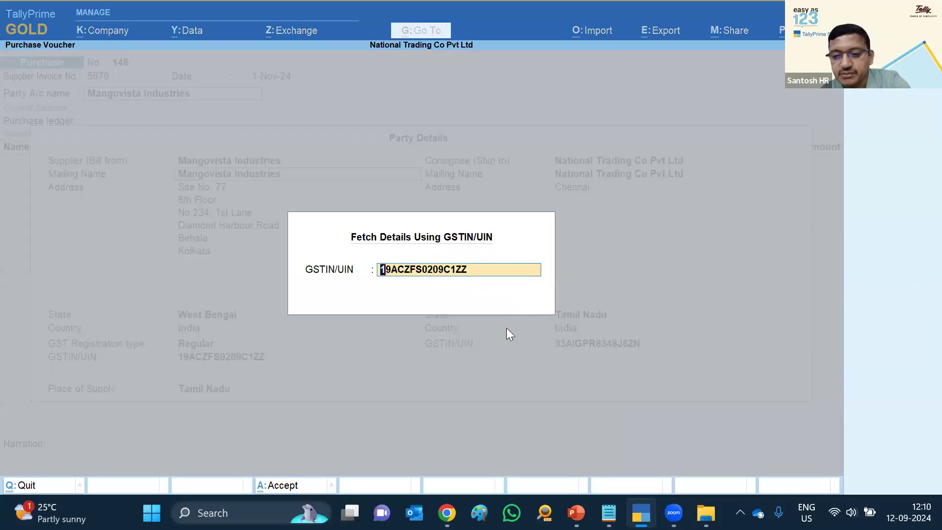
key("Return")
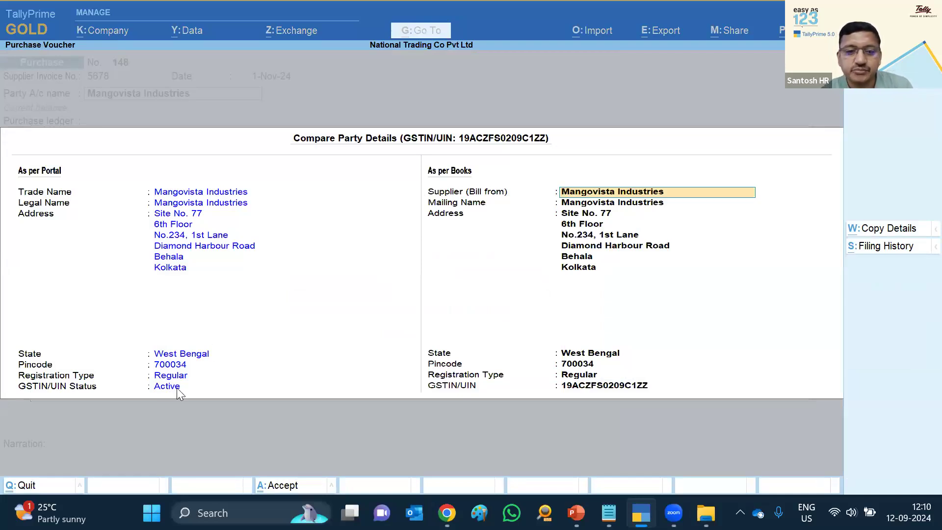
left_click(868, 248)
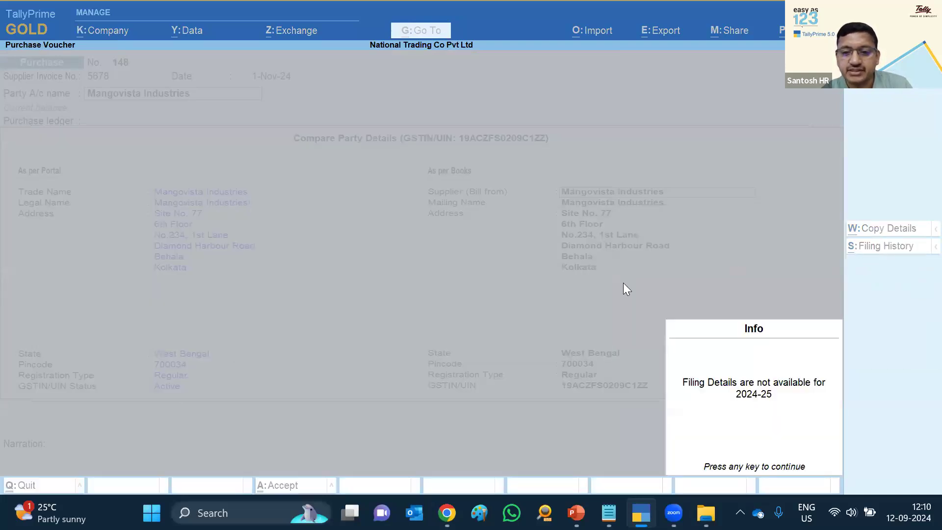
key("Return")
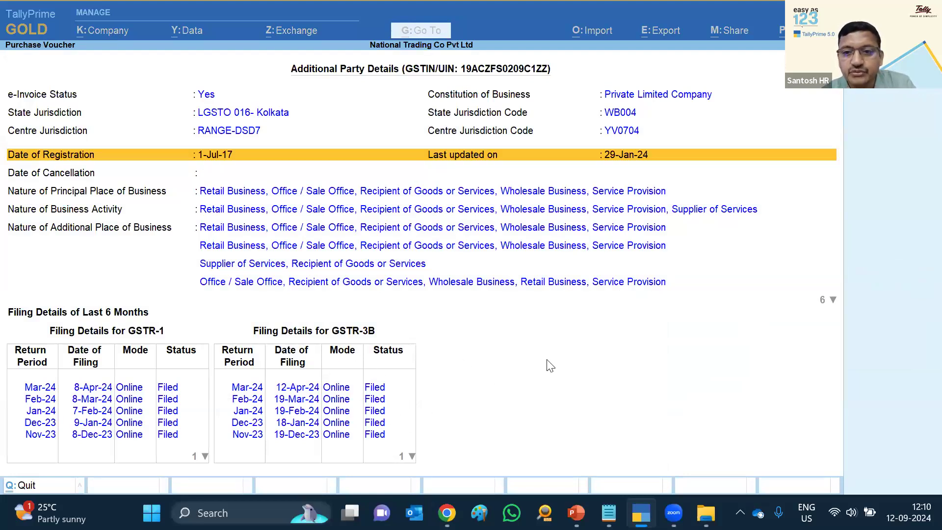
key("Return")
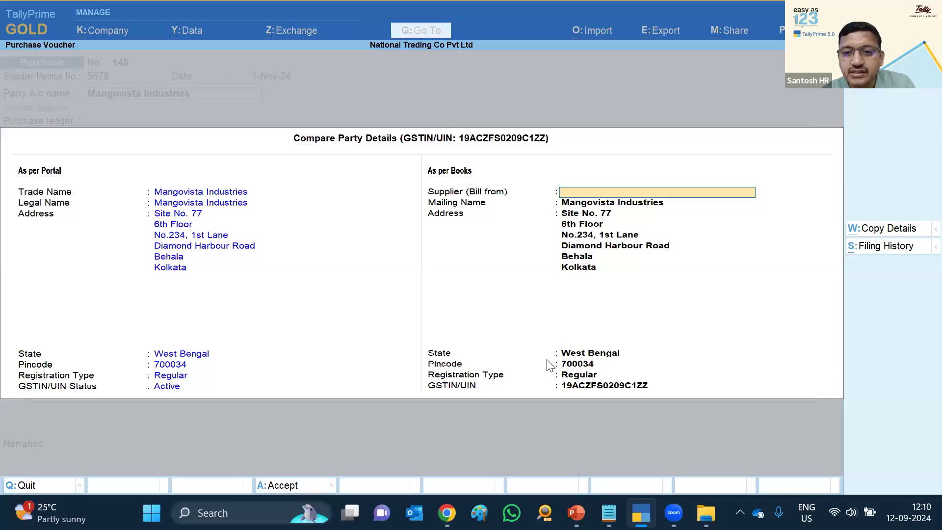
Close the portal comparison and party details without copying, returning to Purchase voucher 148
key("Escape")
key("y")
key("BackSpace")
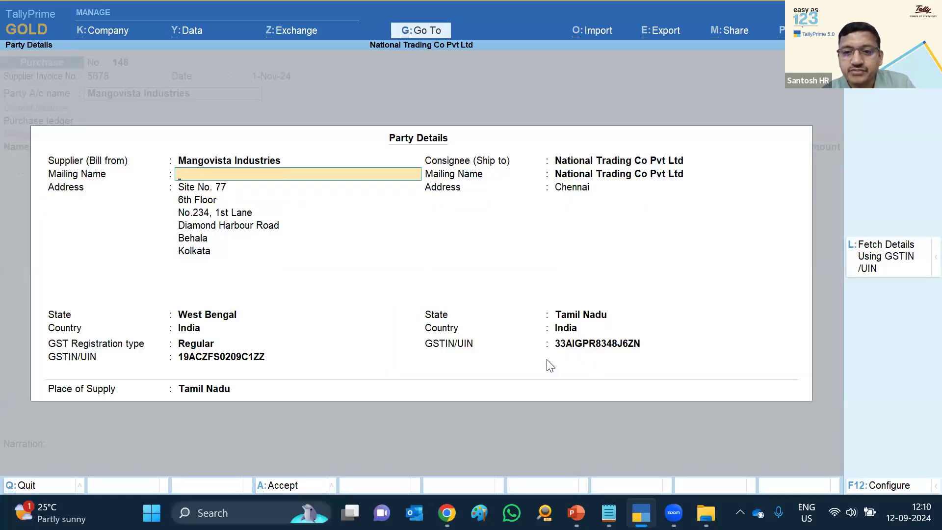
key("Escape")
key("y")
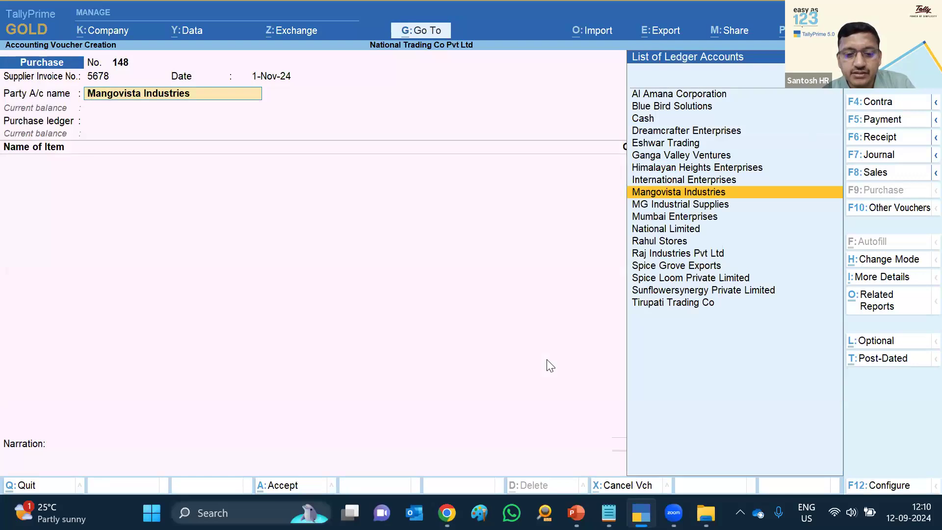
Change voucher 148 to Sales with Cash as the party, accepting empty dispatch details
key("F8")
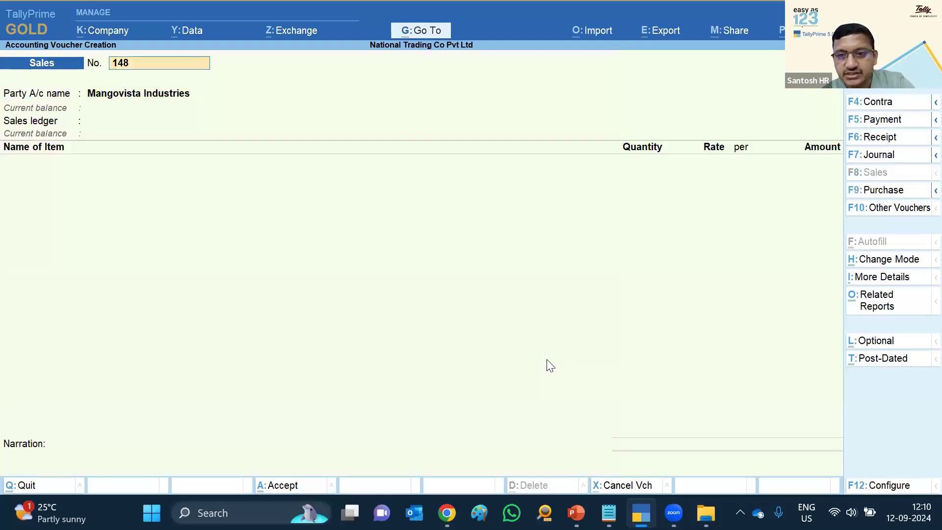
key("Return")
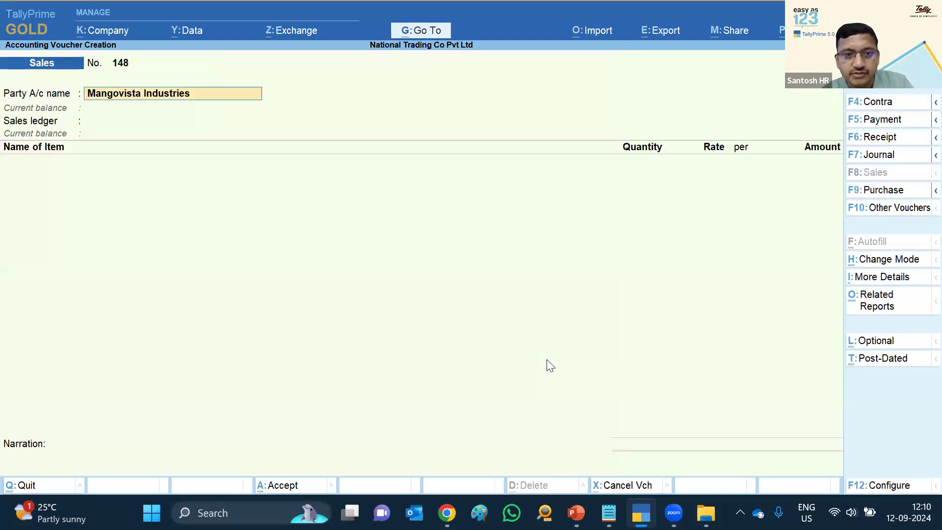
type("C")
type("c")
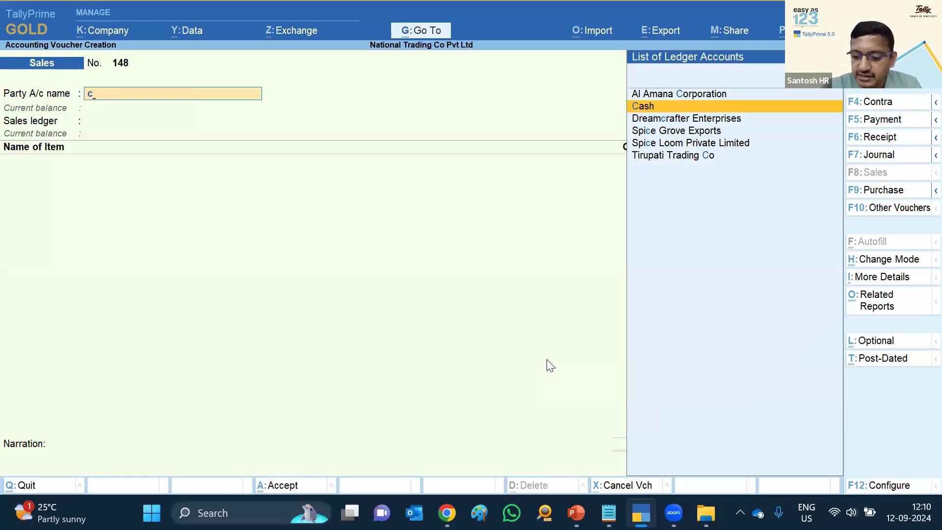
key("Return")
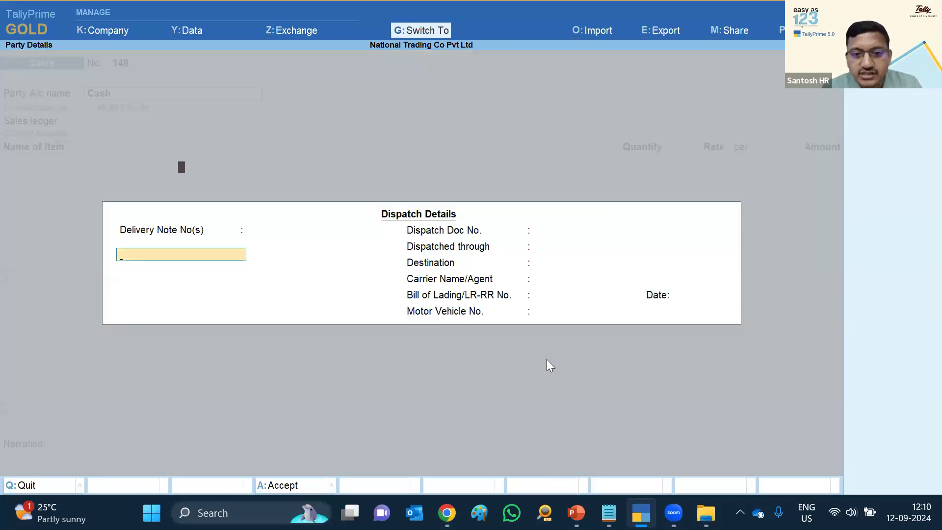
key("ctrl+a")
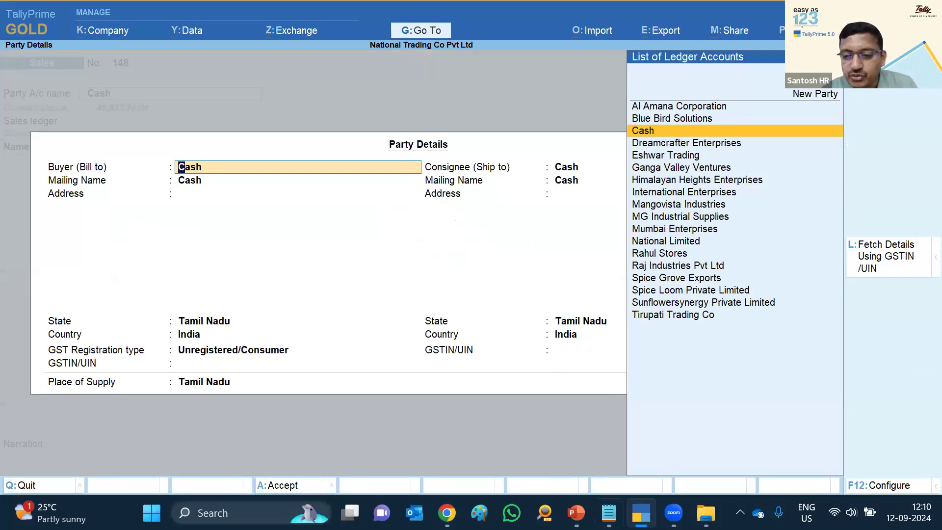
Fetch details using the GSTIN copied from Notepad and copy them to both buyer and consignee
left_click(608, 513)
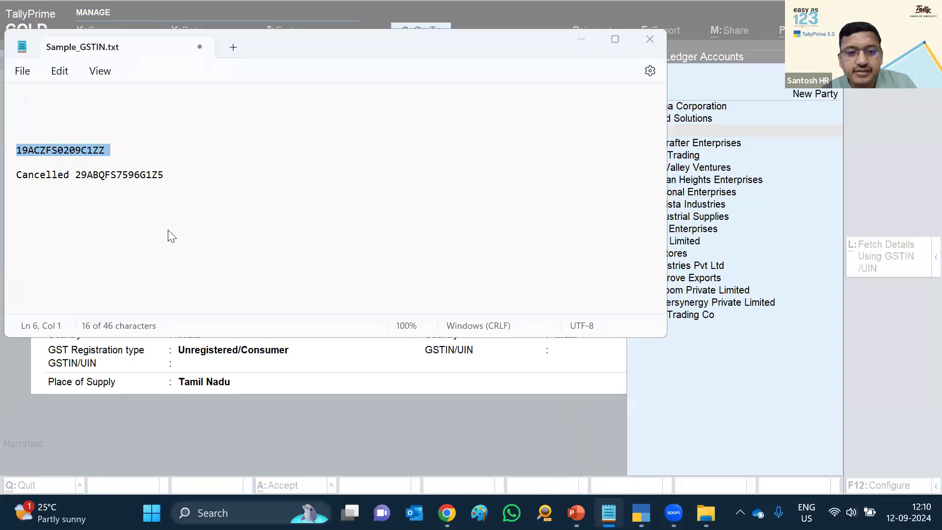
key("alt+Tab")
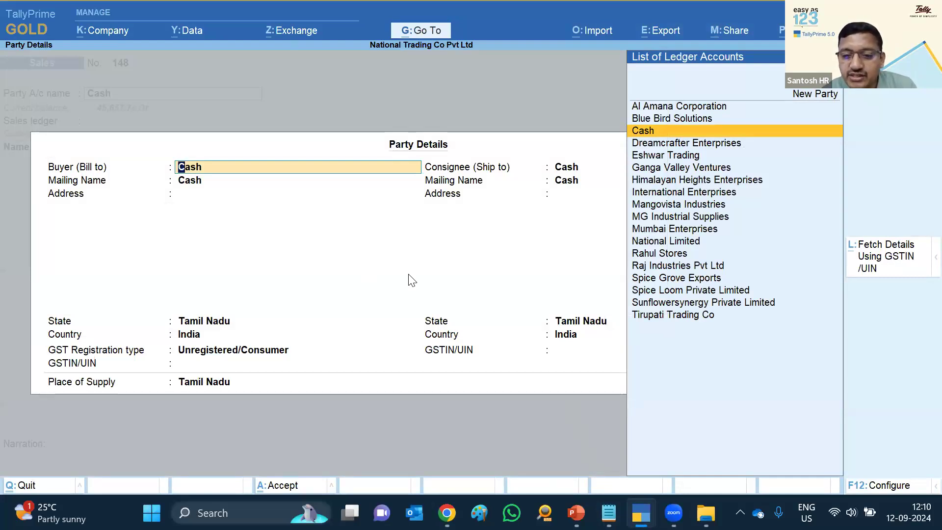
left_click(867, 263)
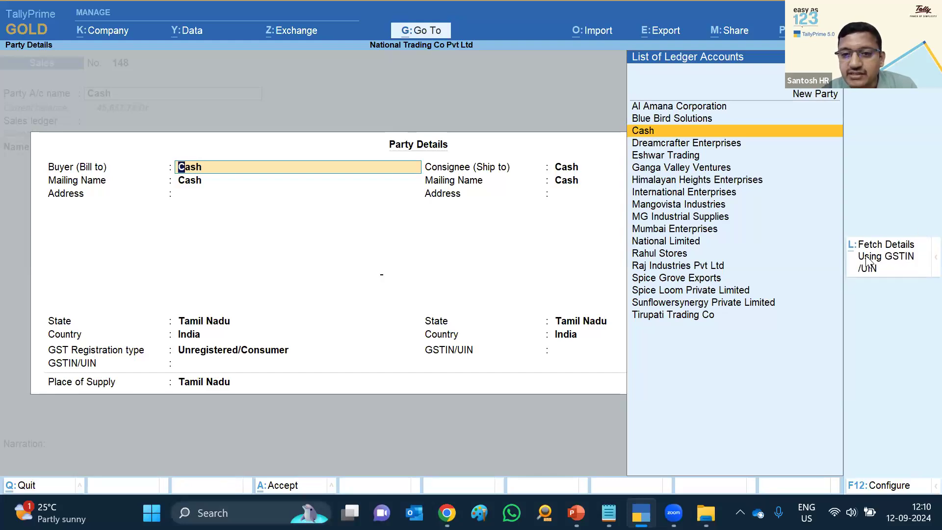
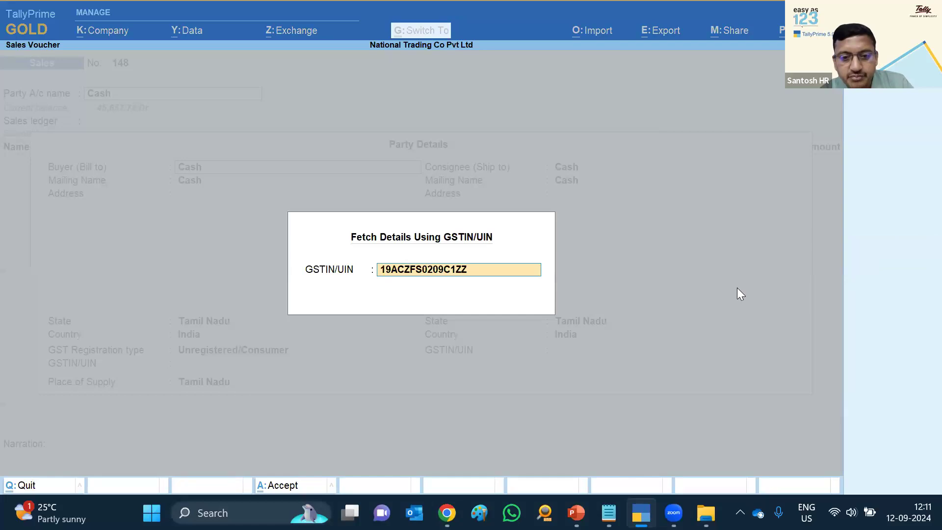
key("Return")
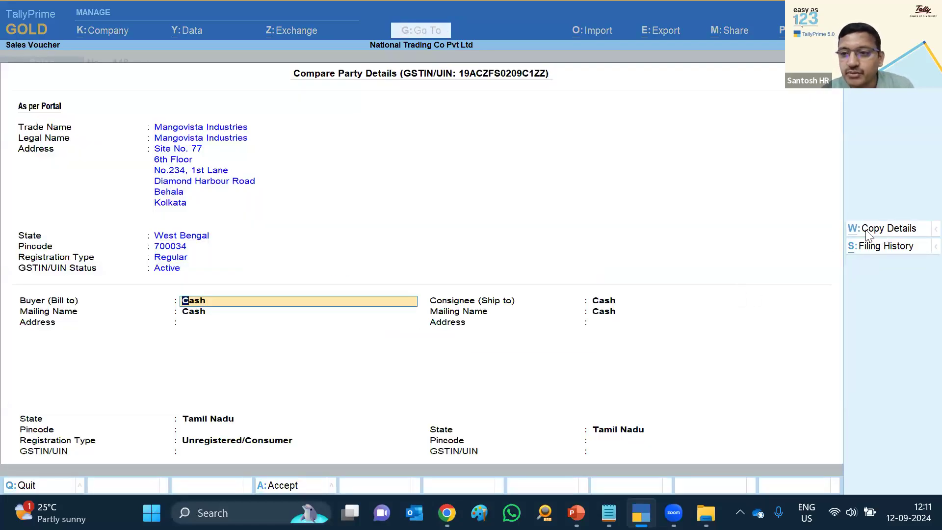
left_click(881, 231)
left_click(564, 298)
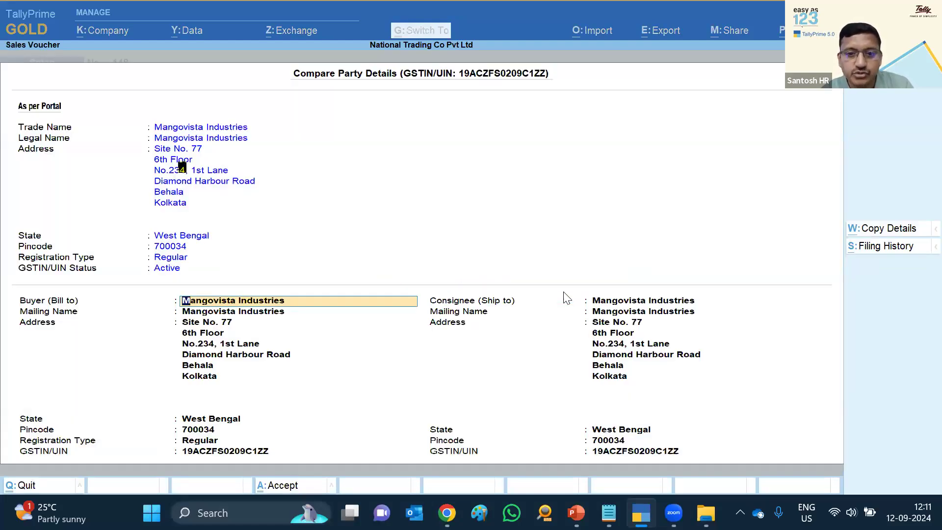
Accept the party details, set Sales A/c as the sales ledger, and begin quitting the voucher
key("ctrl+a")
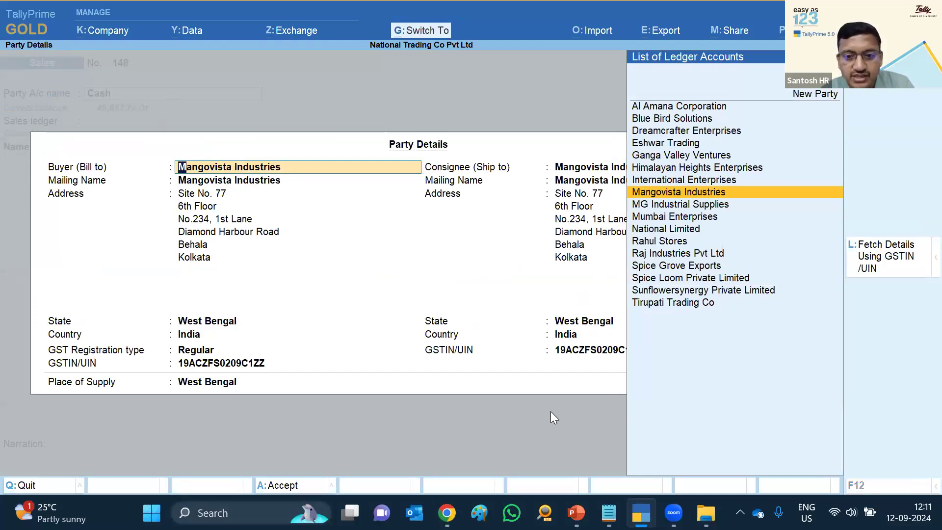
key("ctrl+a")
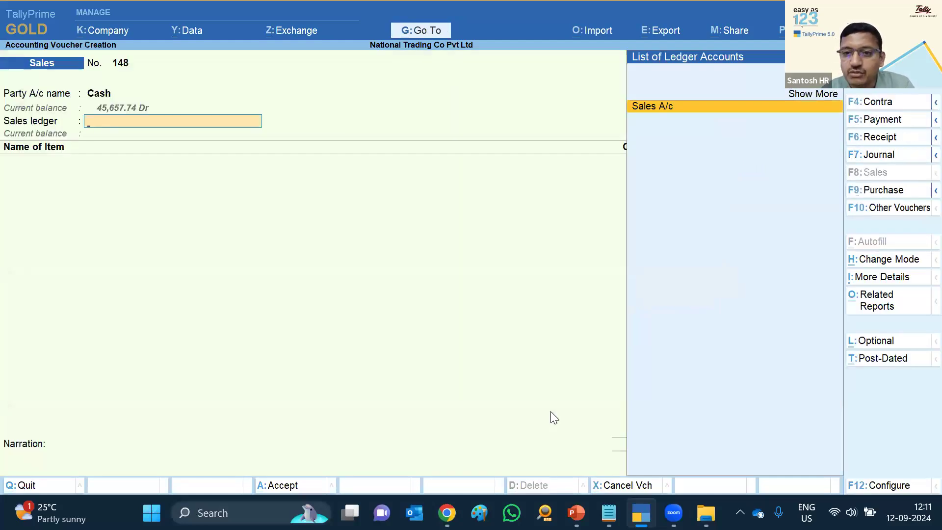
key("Return")
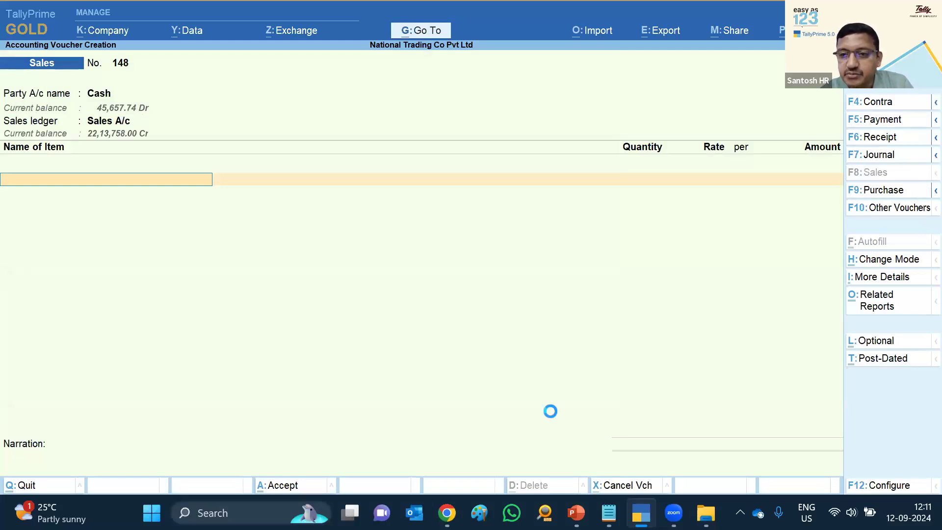
key("Escape")
Confirm discarding sales voucher 148 without saving
key("Return")
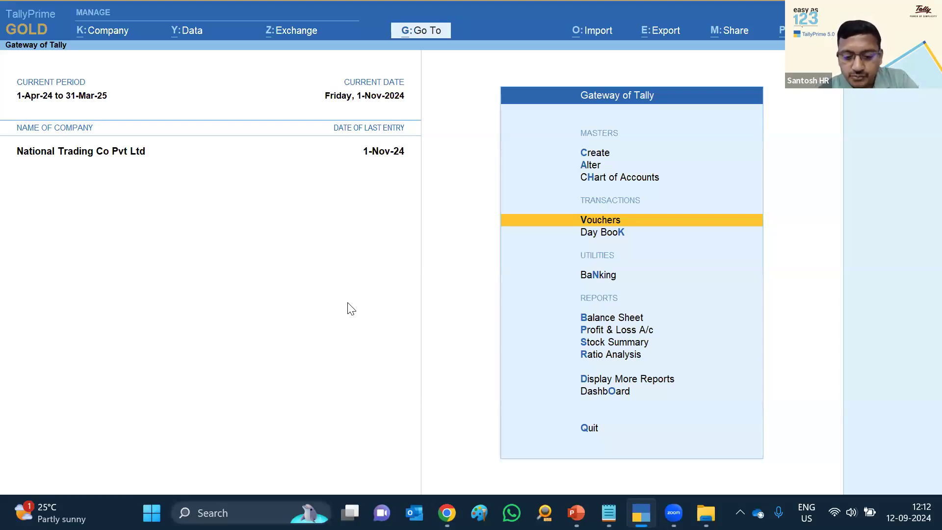
key("d")
key("u")
key("g")
key("Down")
key("Down")
key("Down")
key("Down")
key("Down")
key("Down")
key("Down")
key("Down")
key("Down")
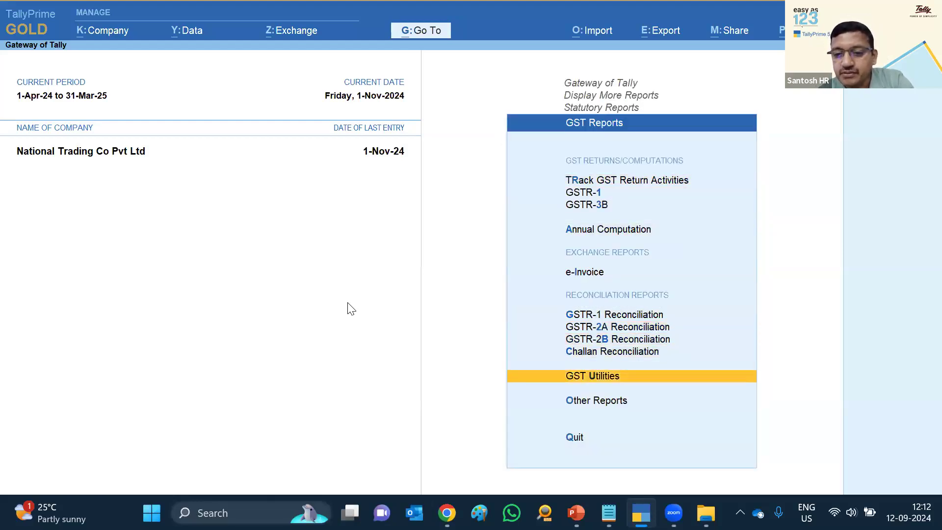
key("Return")
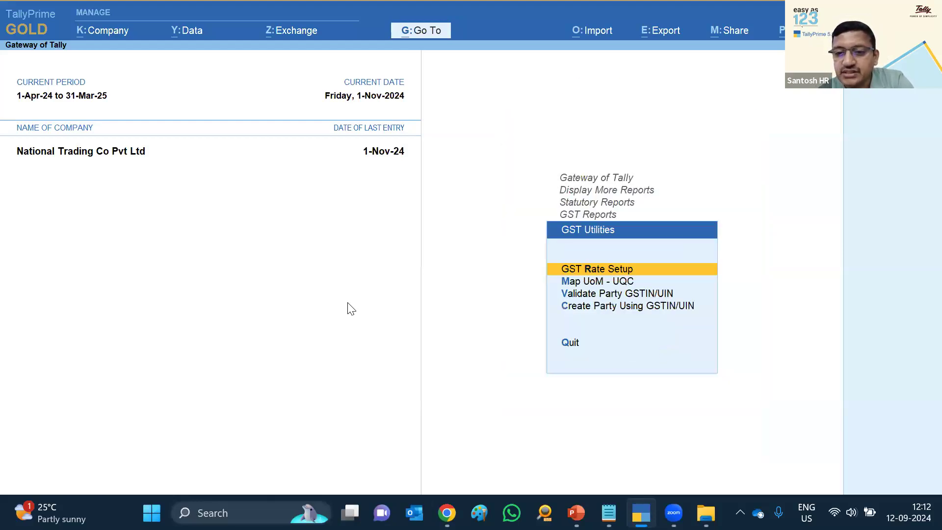
key("Down")
key("Down")
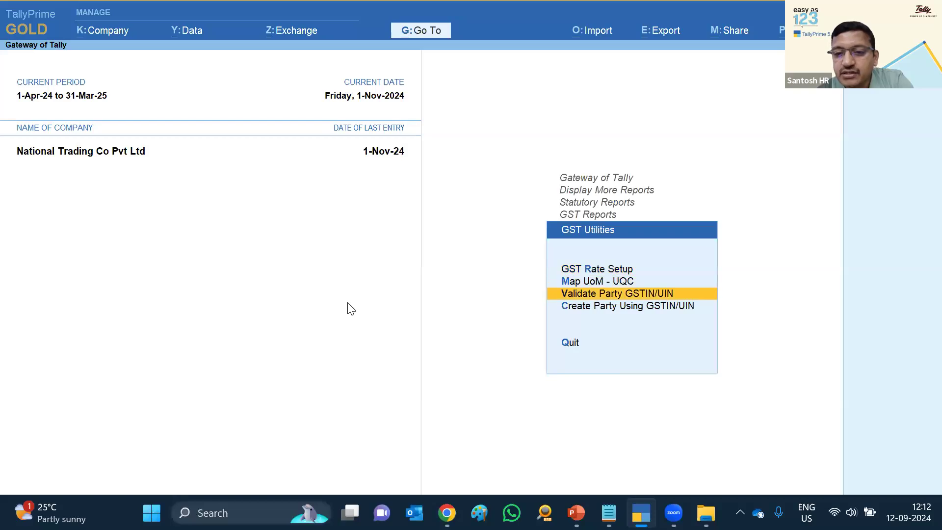
key("Down")
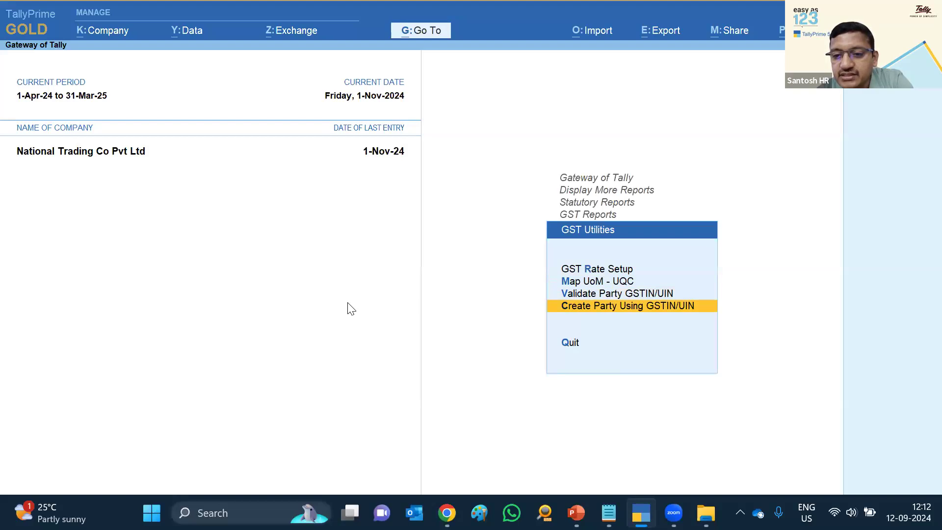
key("Up")
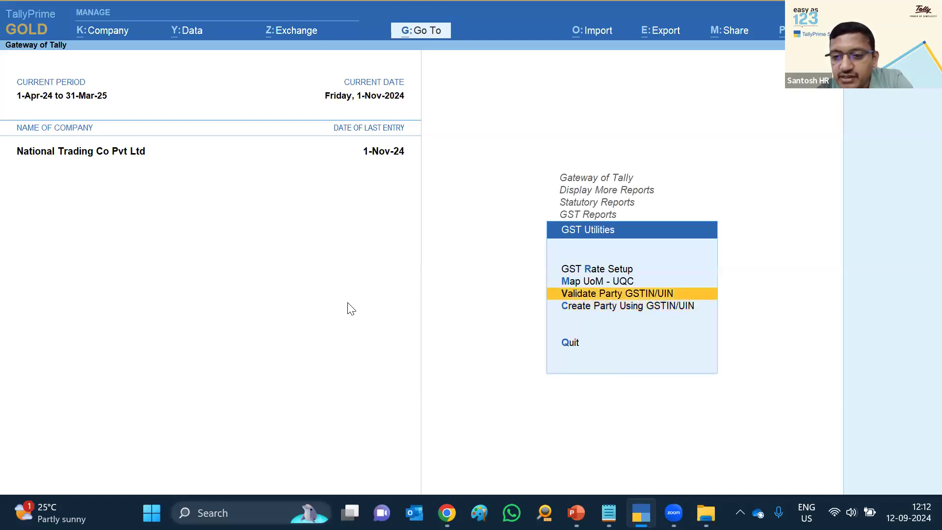
key("Return")
key("Return")
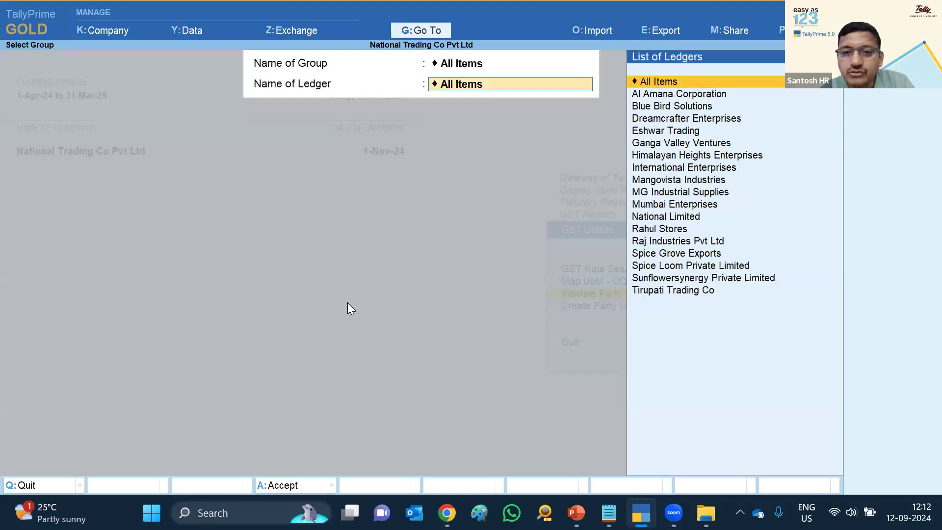
key("Return")
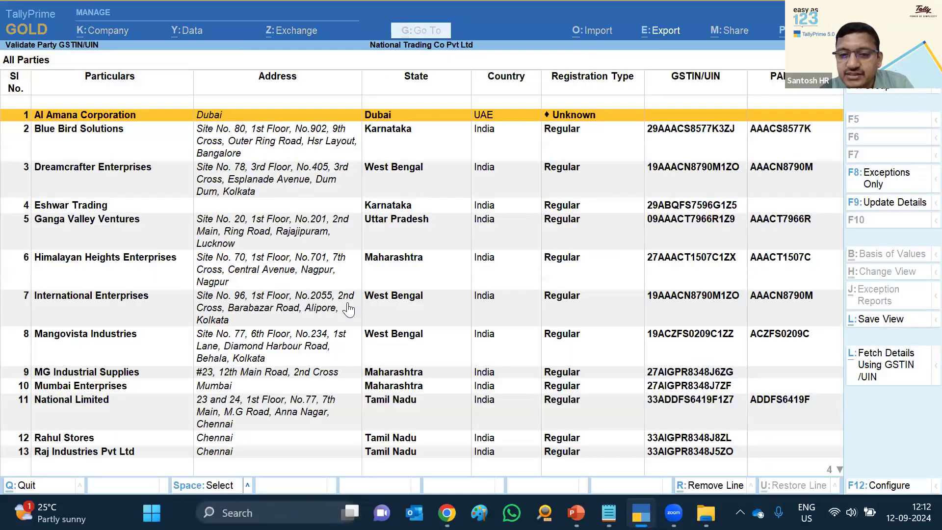
key("Escape")
key("Escape")
key("Escape")
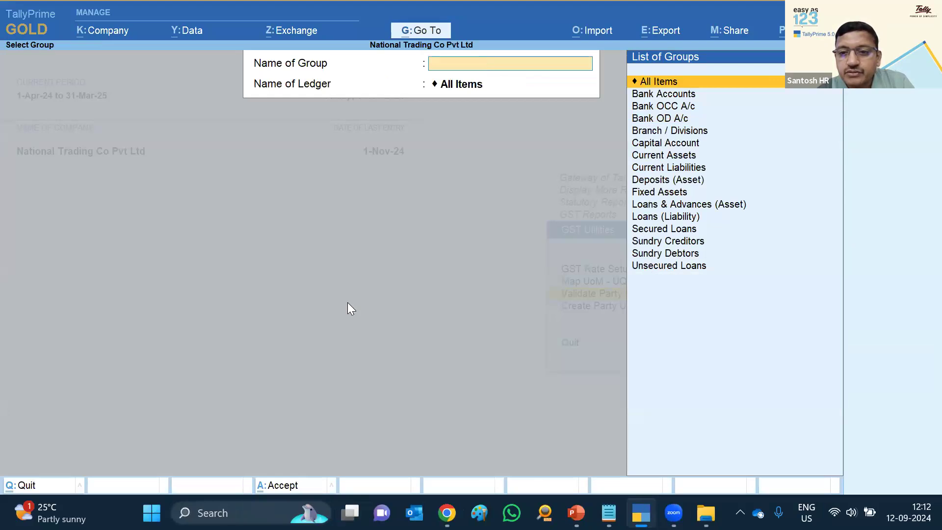
key("Escape")
key("Escape")
key("Escape")
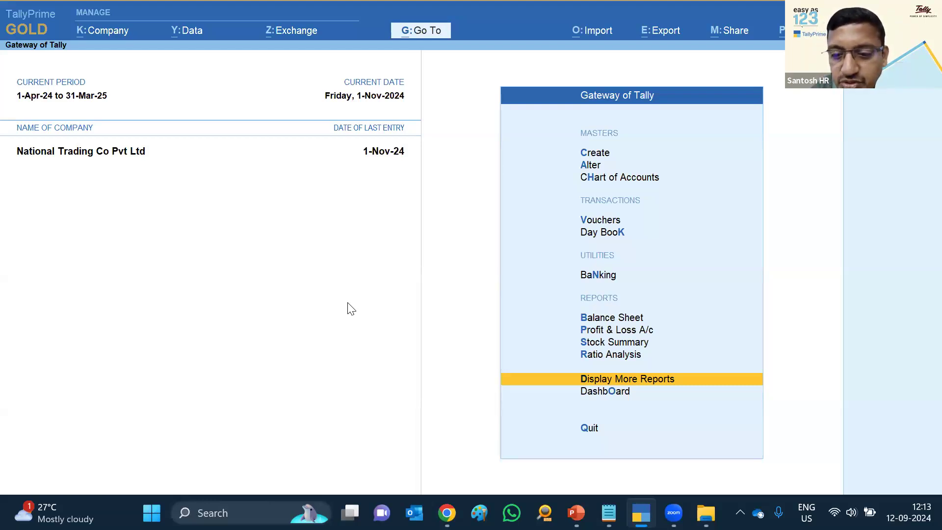
Shut National Trading Co Pvt Ltd and open National Traders Pvt Ltd from the Ledger Outstanding folder
key("ctrl")
key("ctrl+F3")
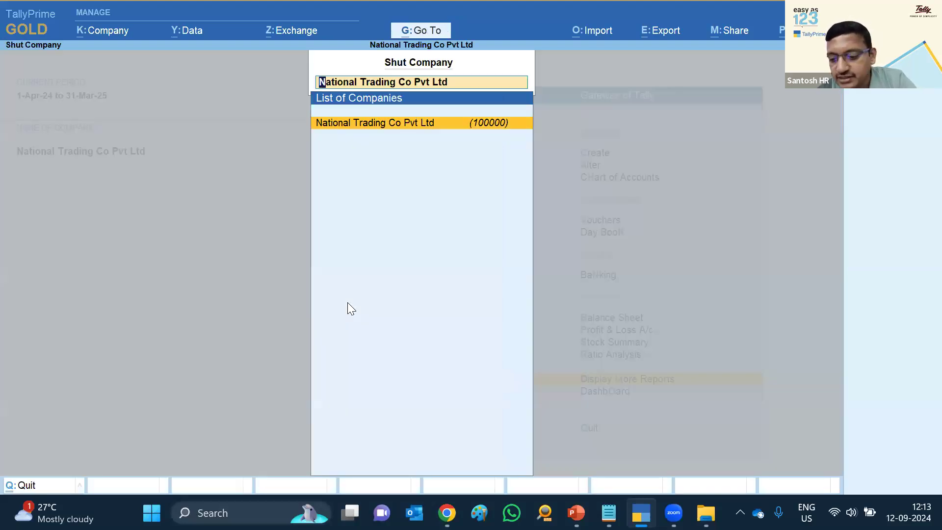
key("Return")
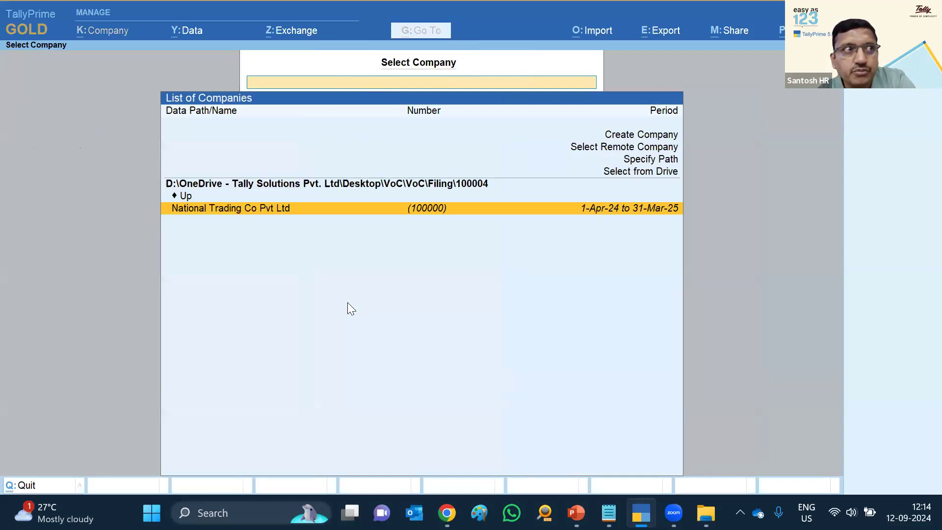
key("Up")
key("Return")
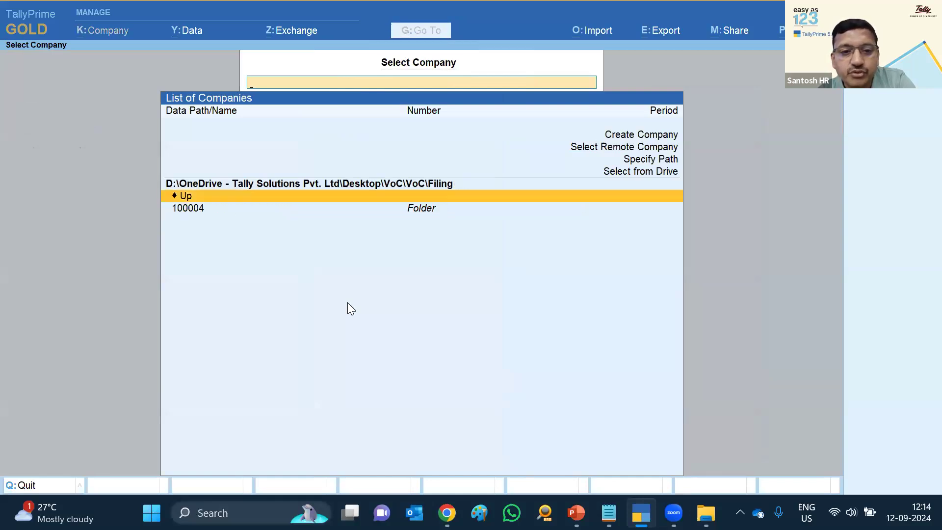
key("Return")
key("Down")
key("Down")
key("Down")
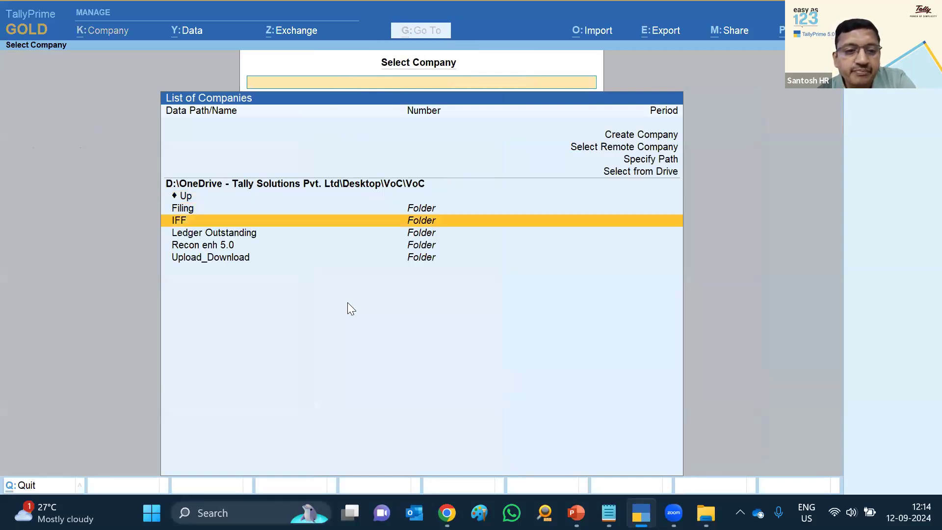
key("Return")
key("Return")
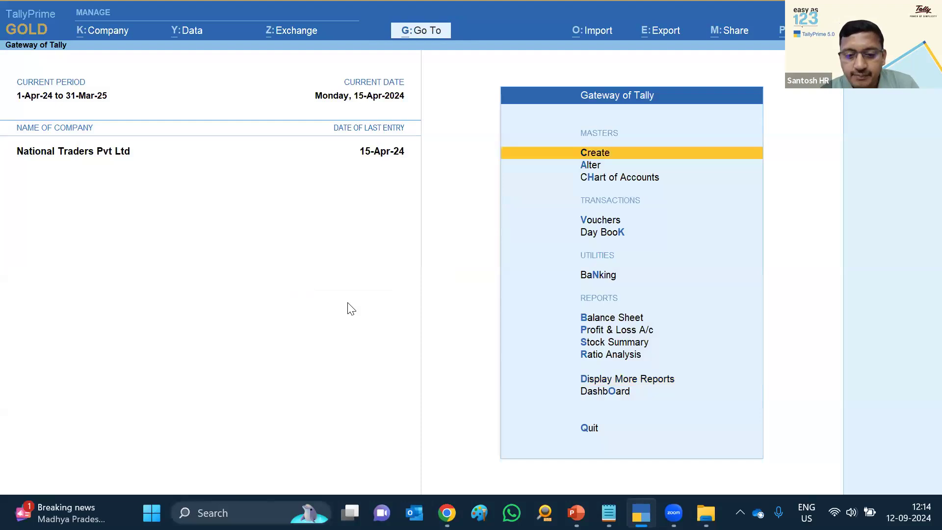
Open the Bills Payable report under Statements of Accounts > Outstandings
key("d")
key("s")
key("o")
key("Down")
key("Return")
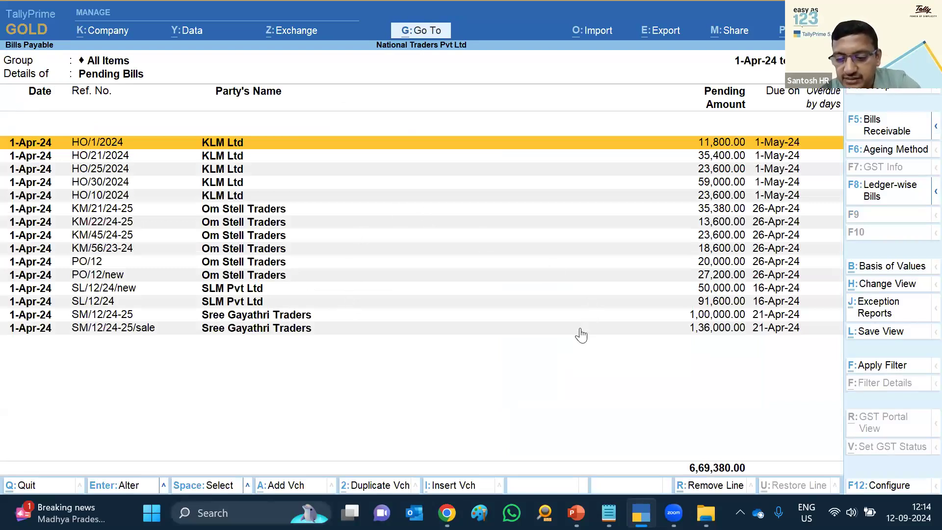
Configure Bills Payable with Show Due on and overdue days off, ITC at Risk and GST Status on
key("F12")
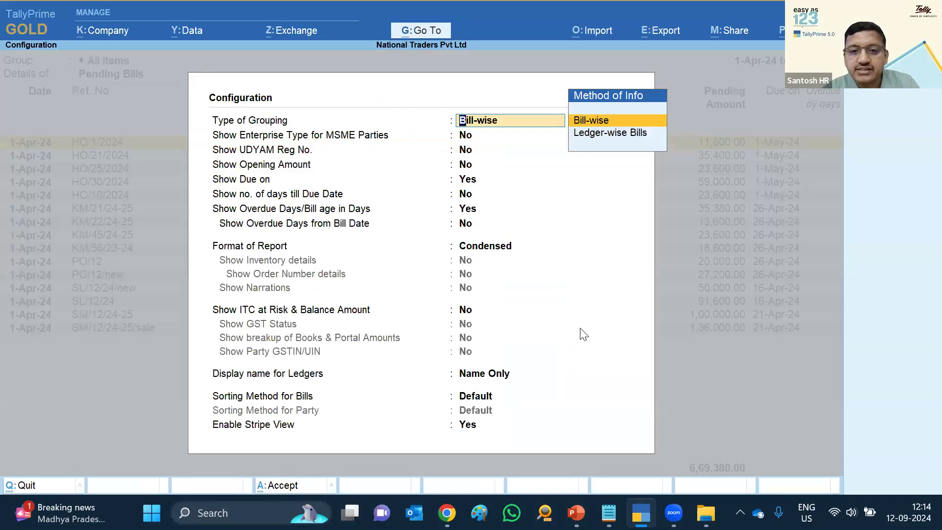
key("Return")
key("Return")
key("Return")
key("Return")
type("n")
key("Return")
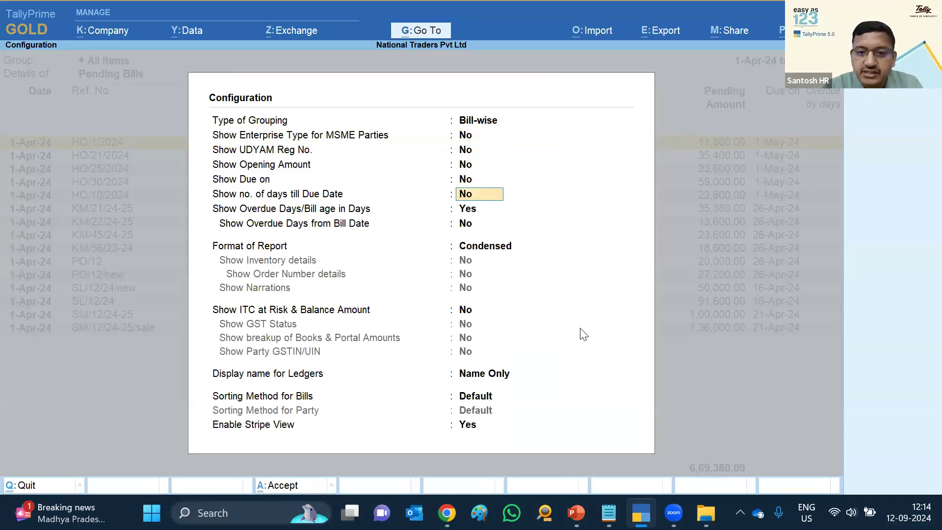
key("Return")
type("n")
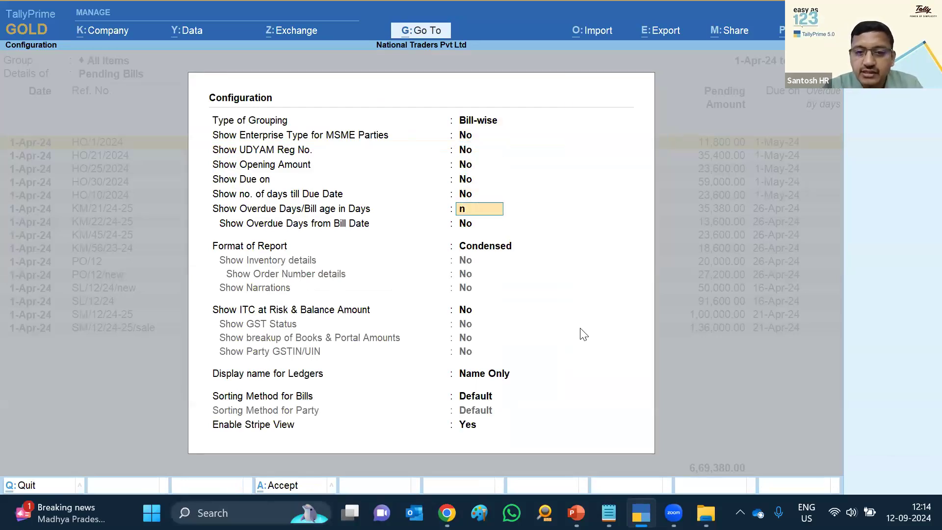
key("Return")
type("y")
key("Return")
type("y")
key("Return")
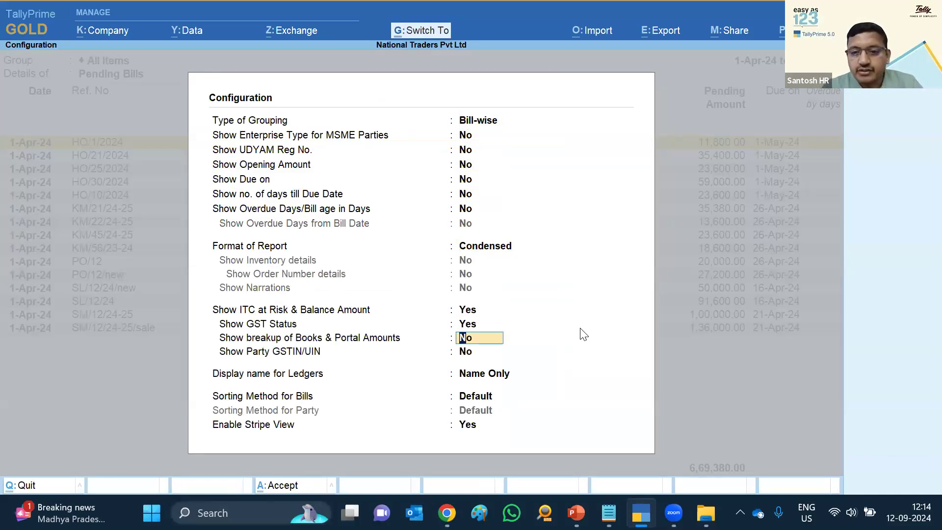
key("ctrl+a")
key("y")
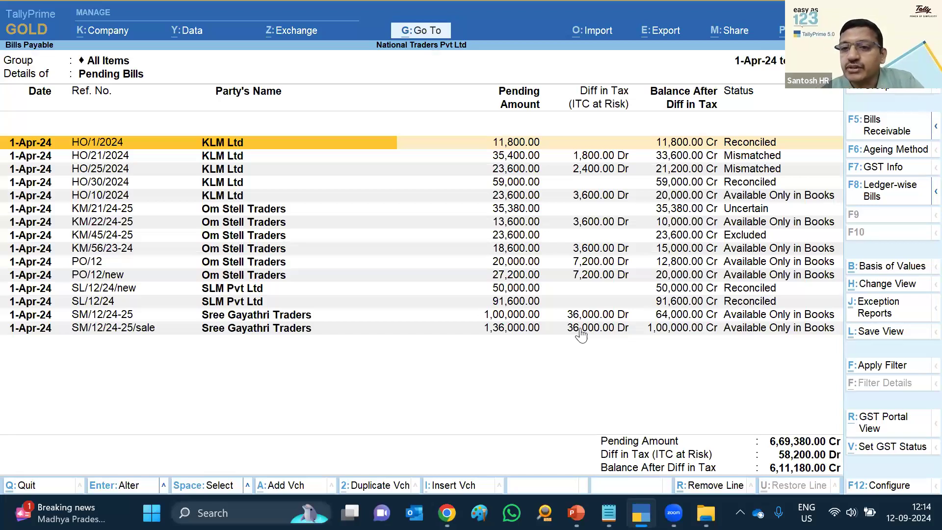
key("Down")
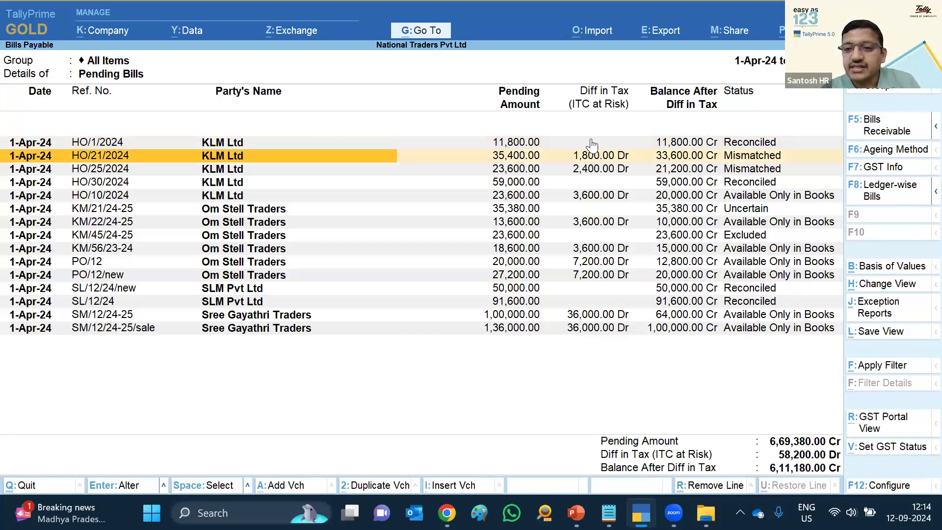
key("Up")
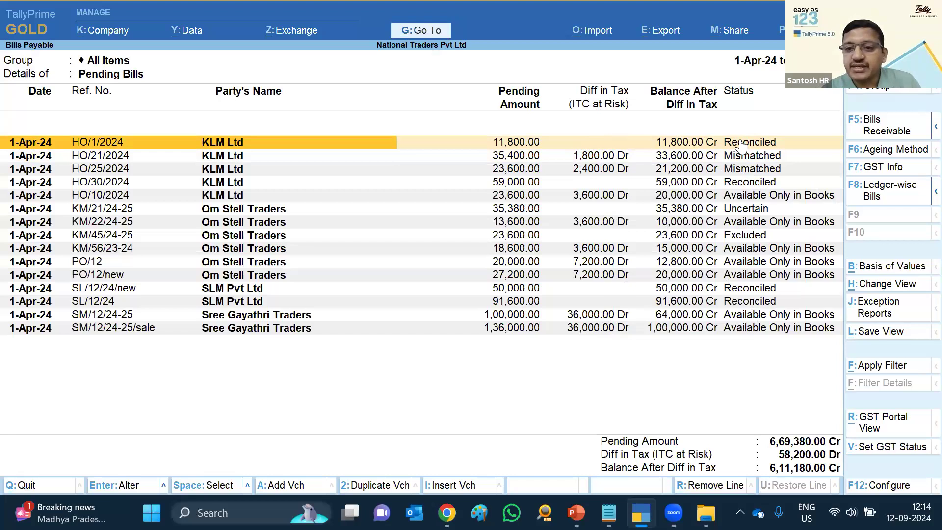
left_click(591, 155)
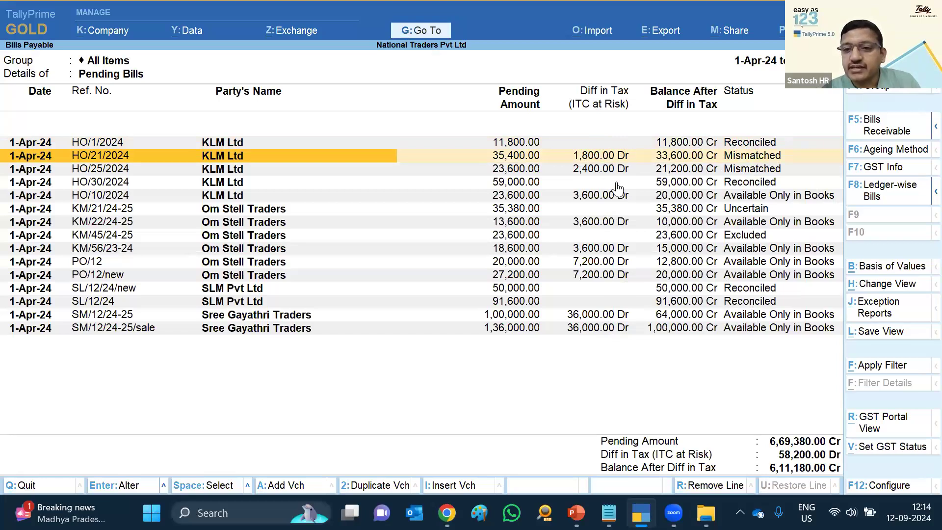
left_click(745, 196)
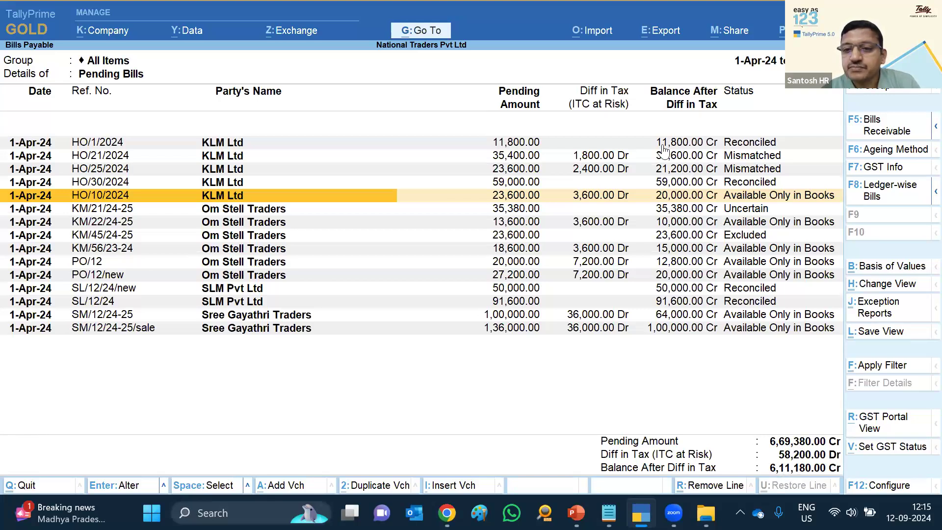
left_click(614, 156)
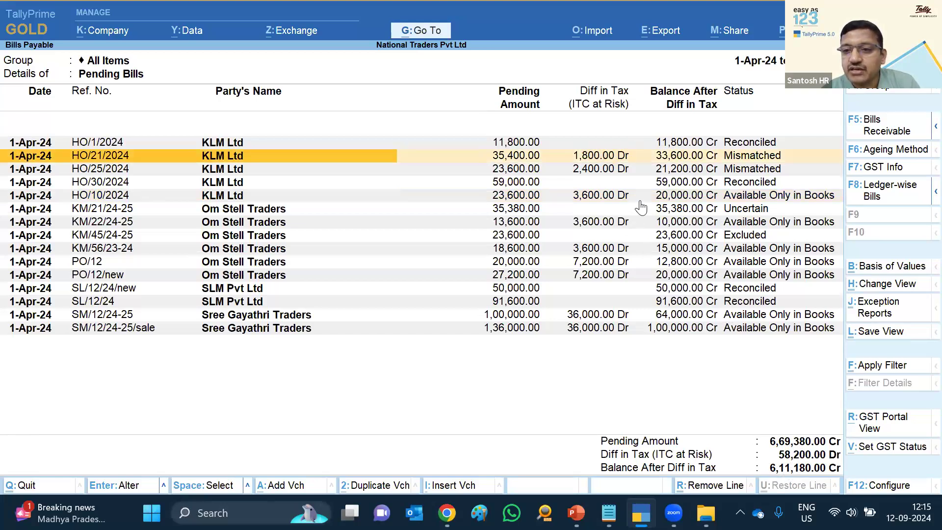
left_click(882, 168)
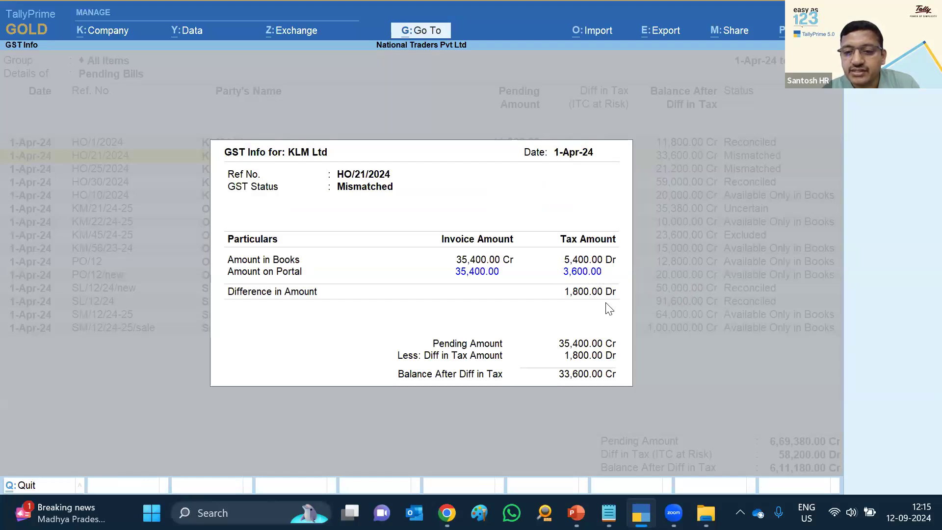
key("Escape")
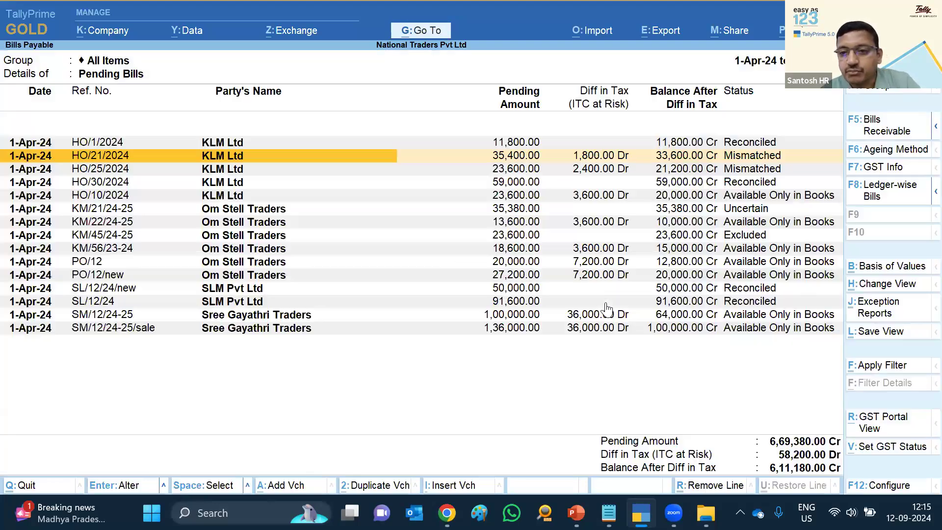
key("Down")
key("Down")
key("Down")
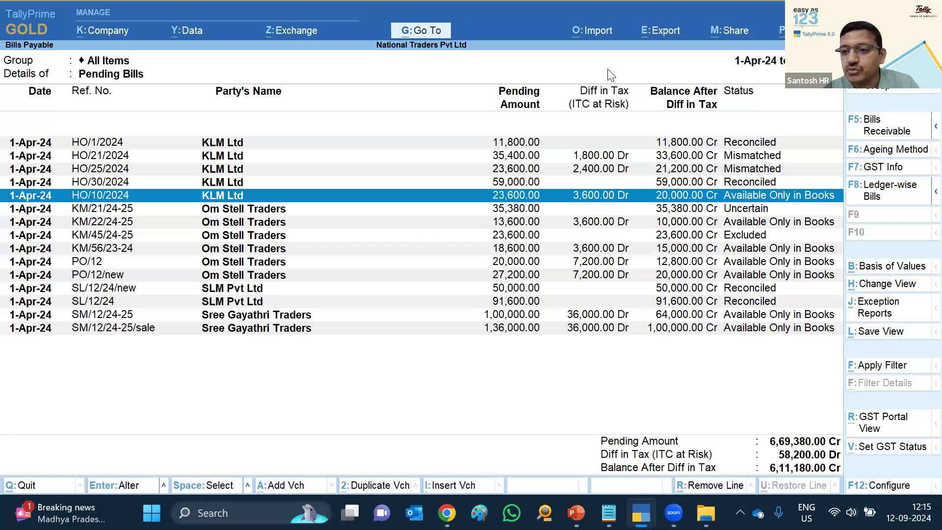
left_click(911, 169)
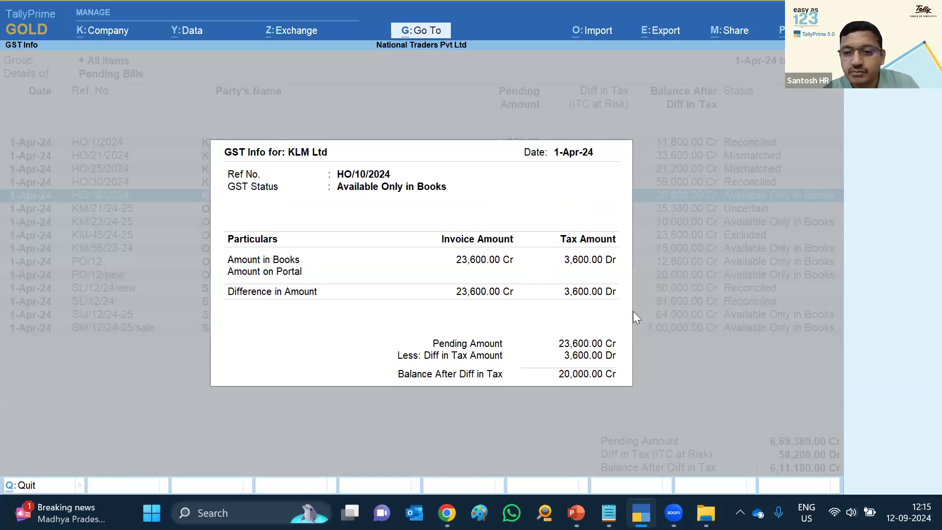
left_click(603, 315)
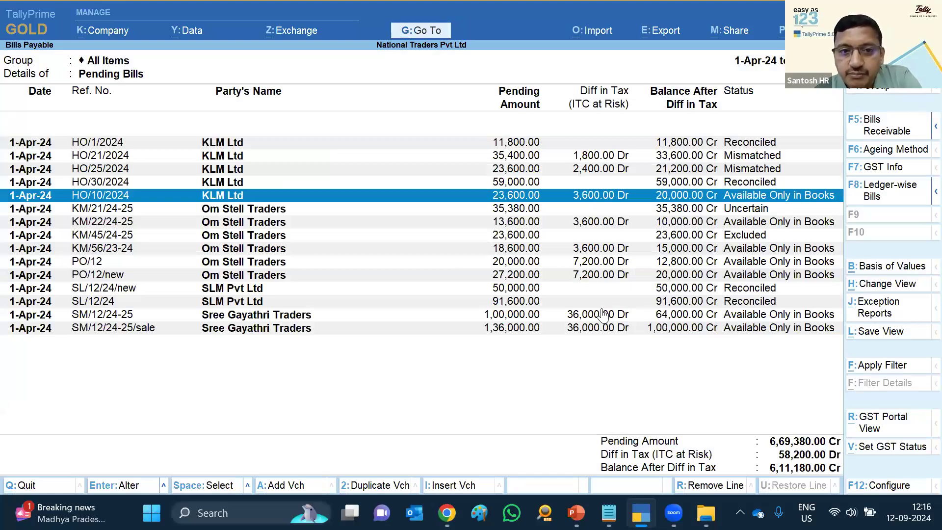
key("space")
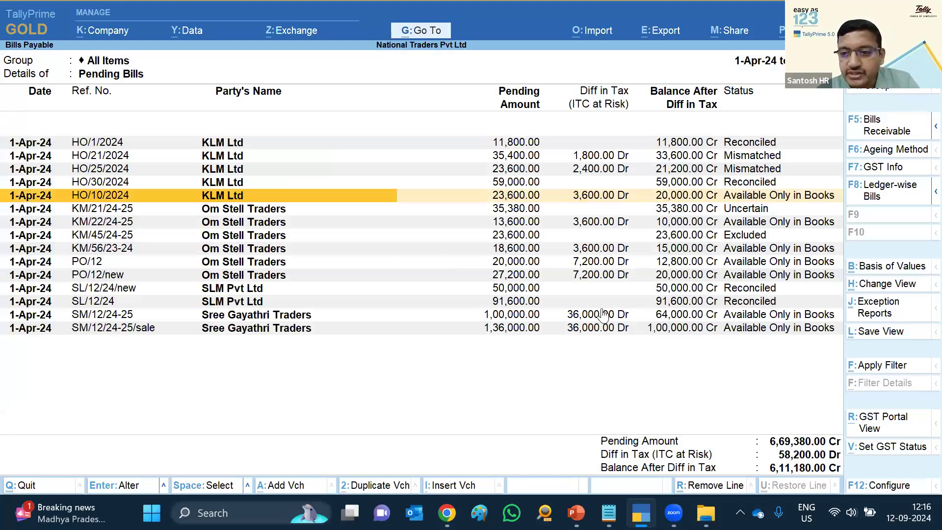
Open KLM Ltd's pending bills from the ledger-wise outstandings
key("Escape")
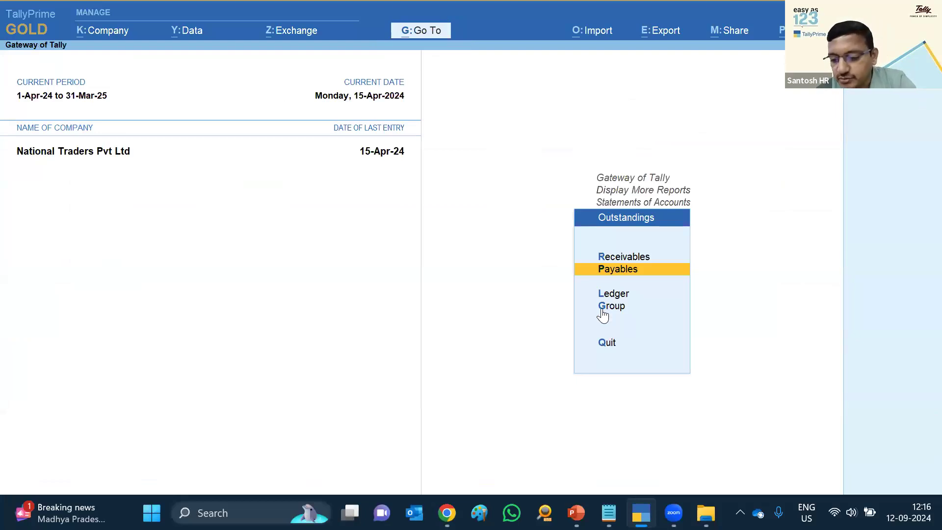
key("Down")
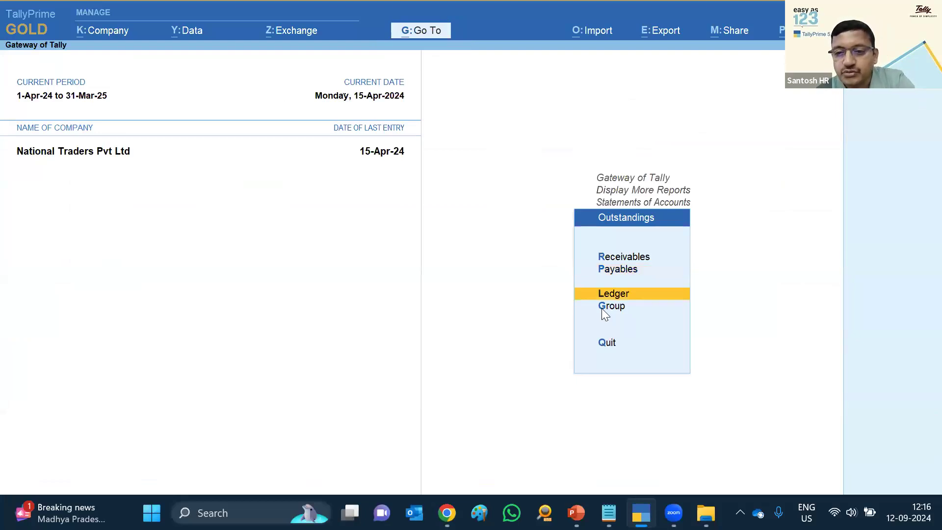
key("Return")
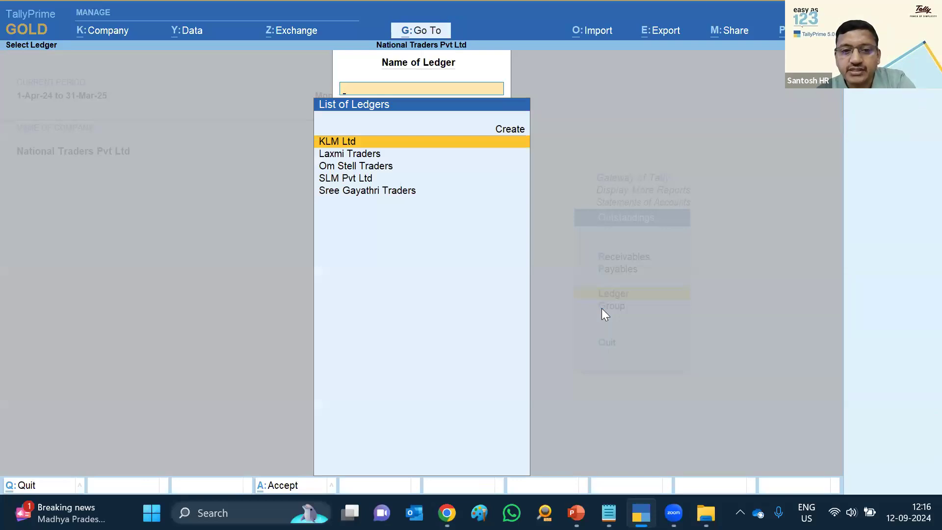
key("Return")
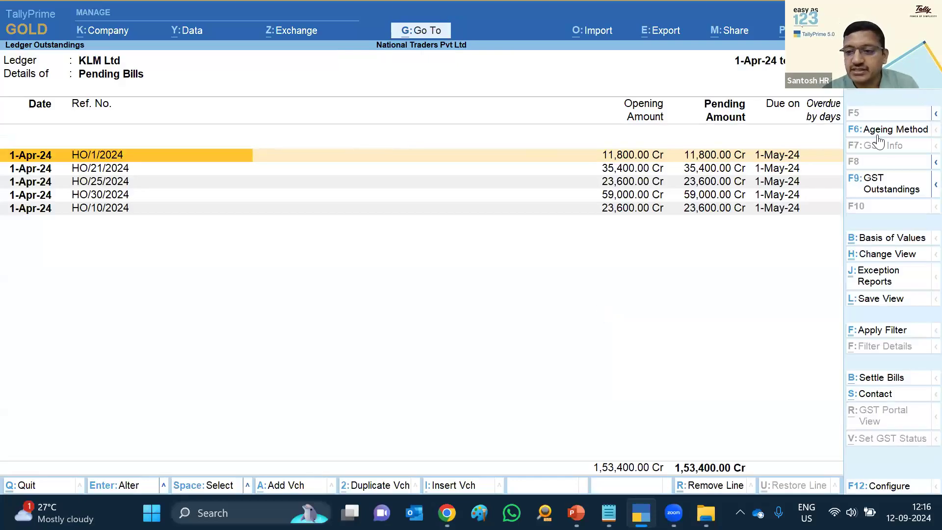
Switch to the GST outstandings view and select bill HO/21/2024
left_click(890, 188)
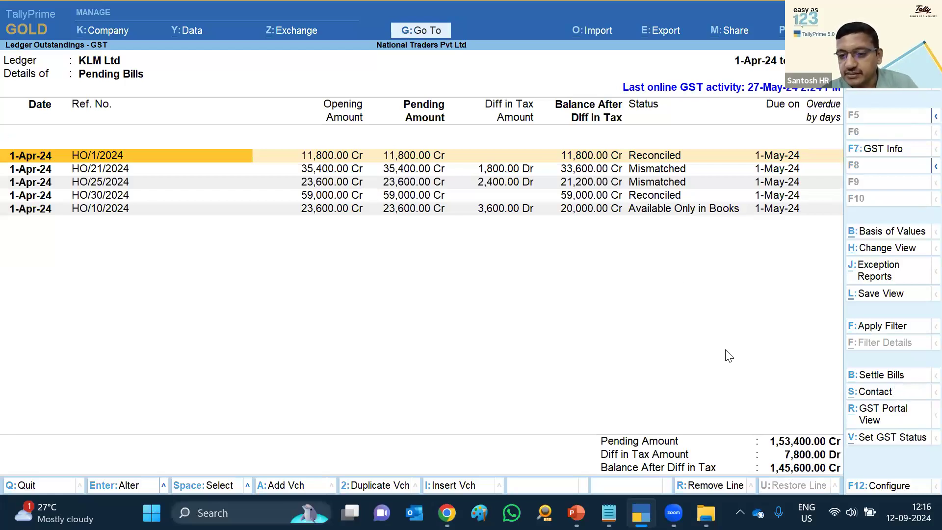
key("Down")
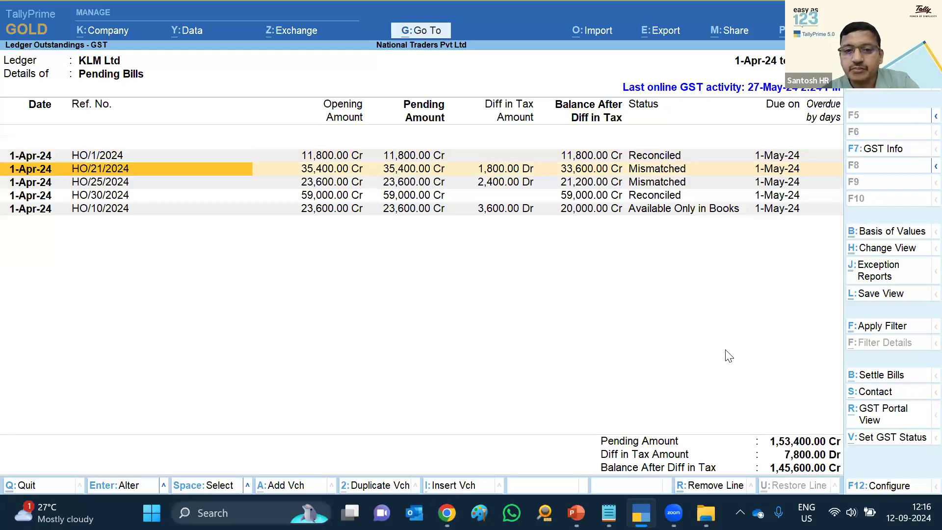
key("space")
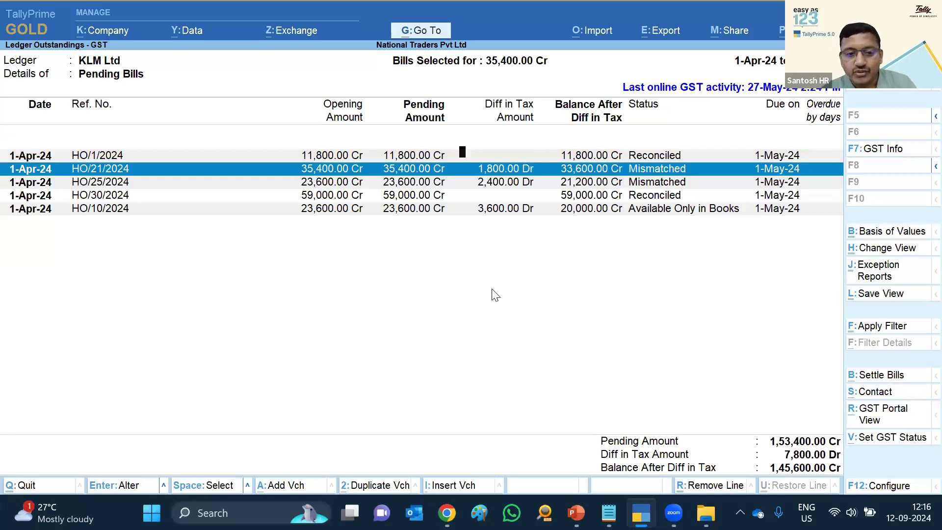
Set Settle Bills as per Difference in Amount to Yes, then settle HO/21/2024 at 33,600.00
key("F12")
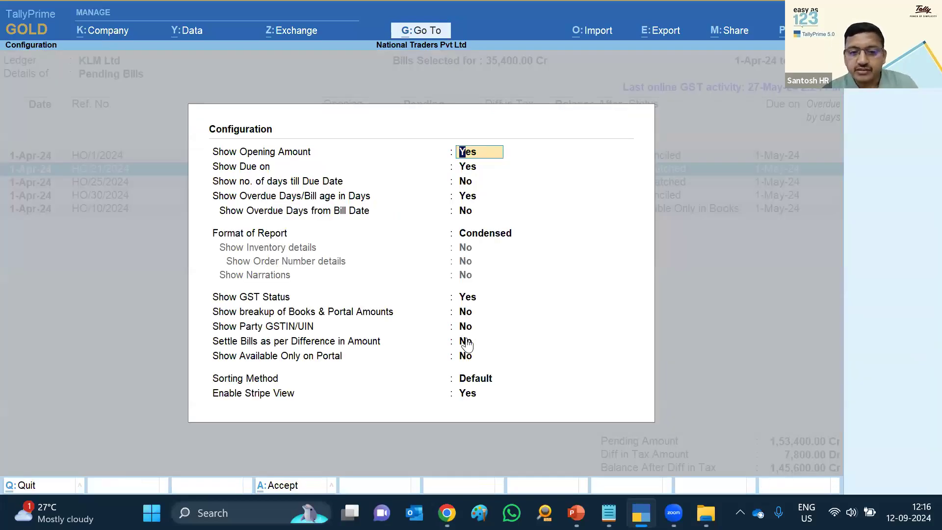
left_click(467, 345)
type("Y")
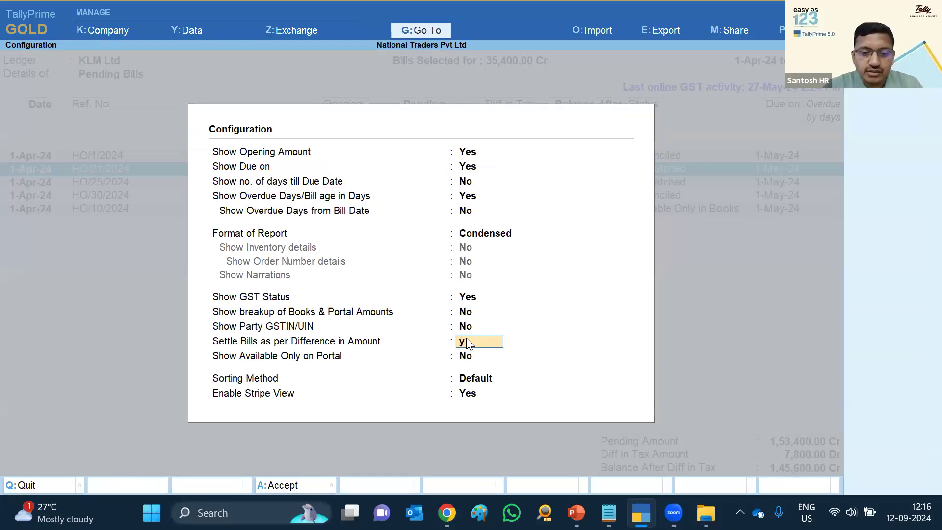
key("Return")
key("ctrl+a")
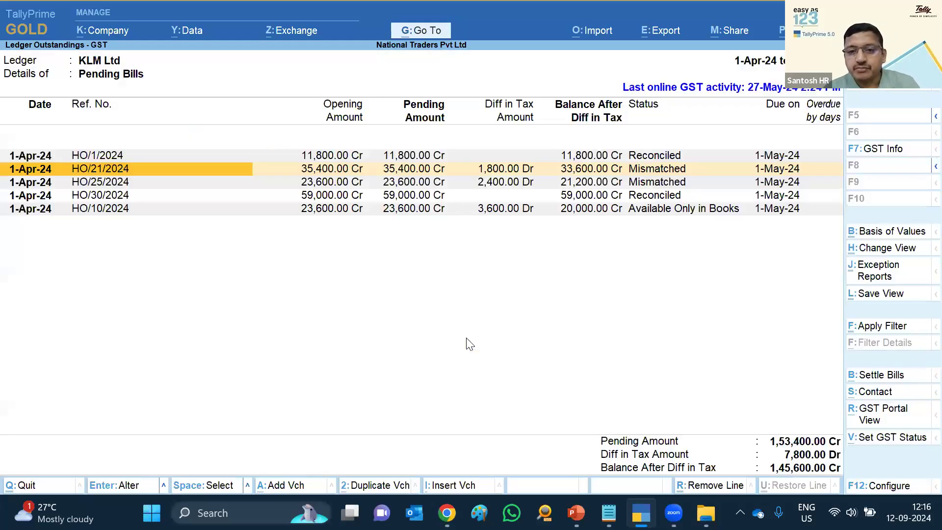
key("space")
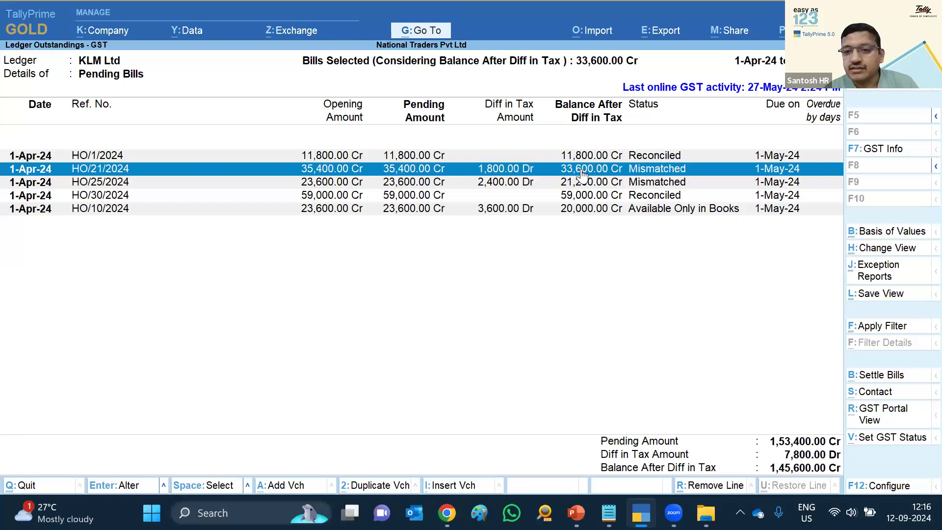
left_click(889, 378)
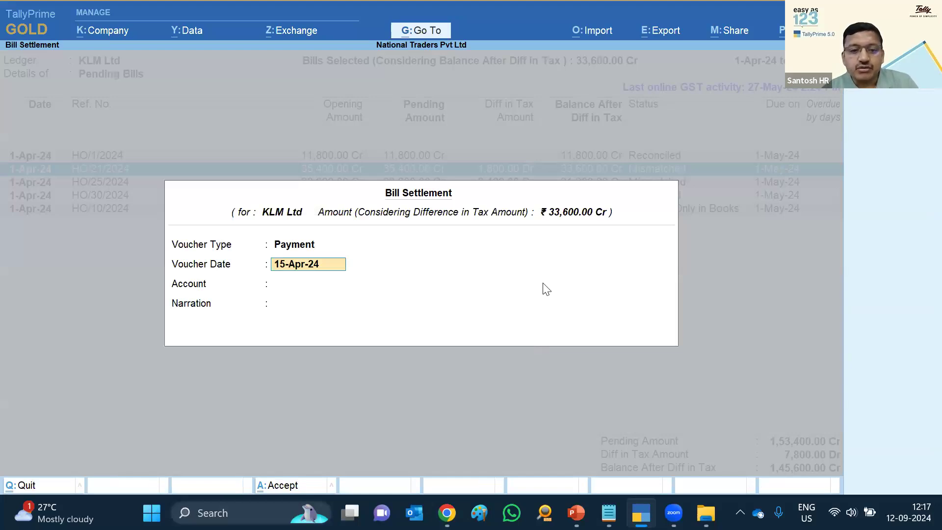
Pay 33,600.00 against HO/21/2024 from Cash, keeping the 15-Apr-24 date, and save the Payment voucher
key("Return")
key("Return")
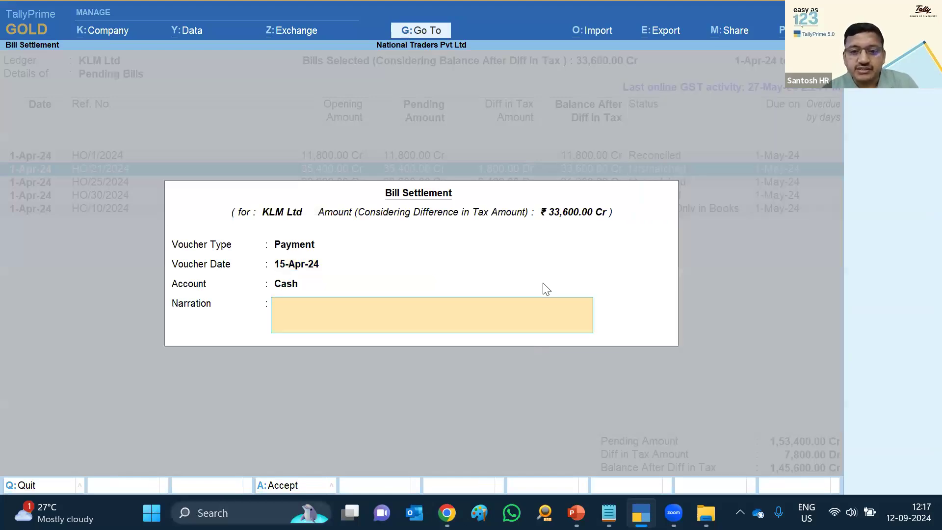
key("Return")
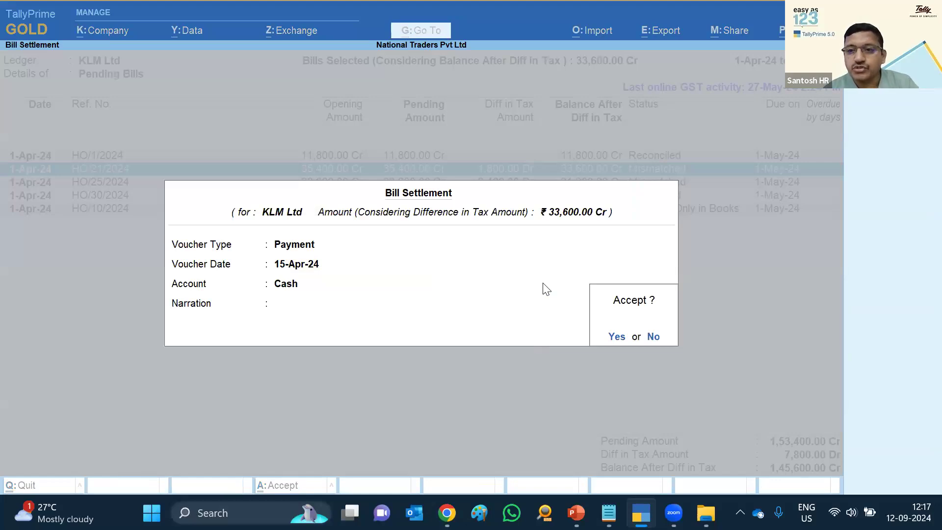
key("Return")
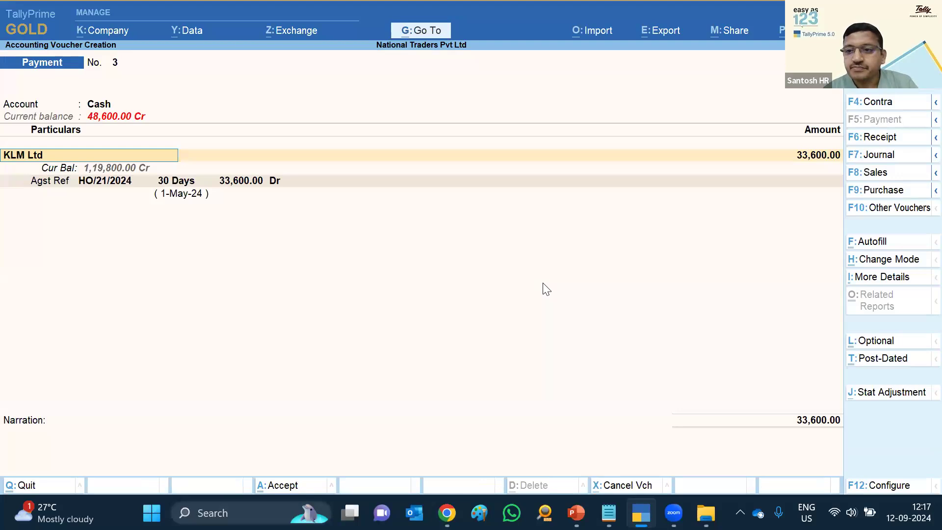
key("ctrl")
key("ctrl+o")
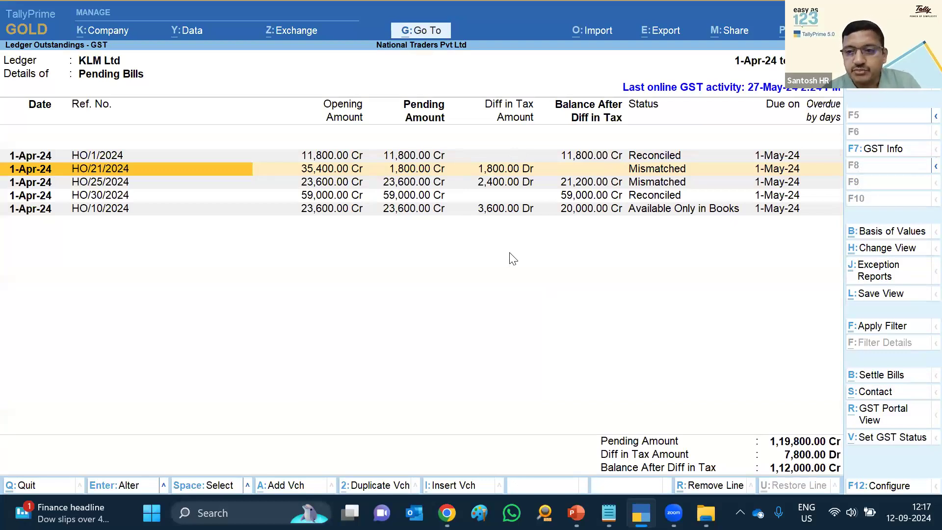
Back out of the outstandings and open KLM Ltd's ledger under Account Books
key("Escape")
key("Escape")
key("BackSpace")
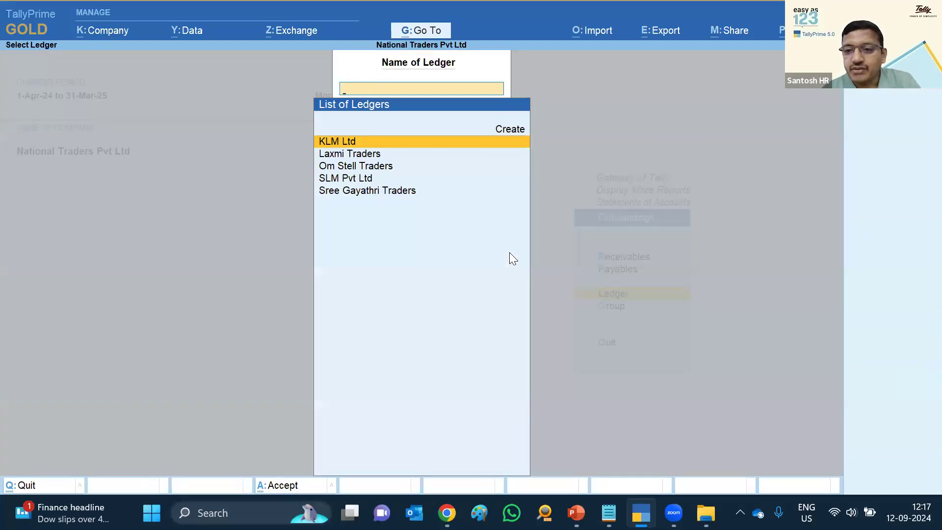
key("Escape")
key("Escape")
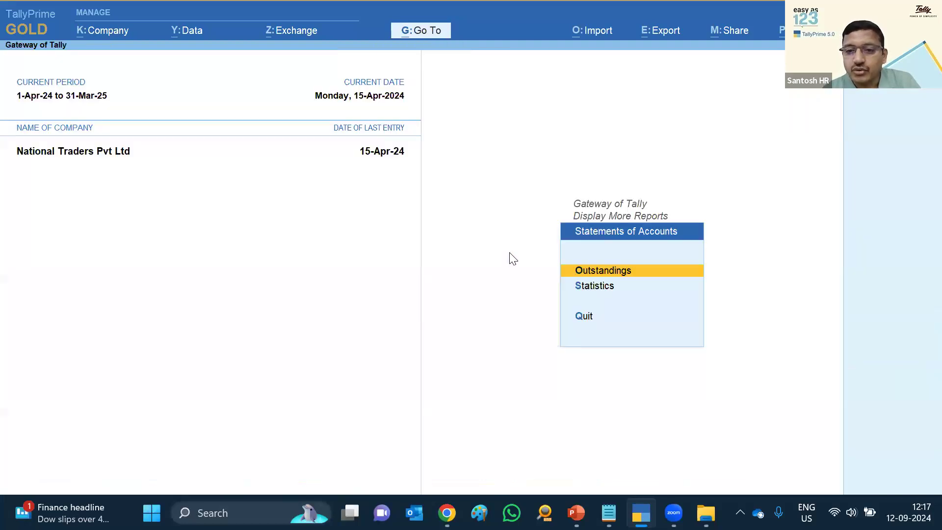
key("Escape")
key("Escape")
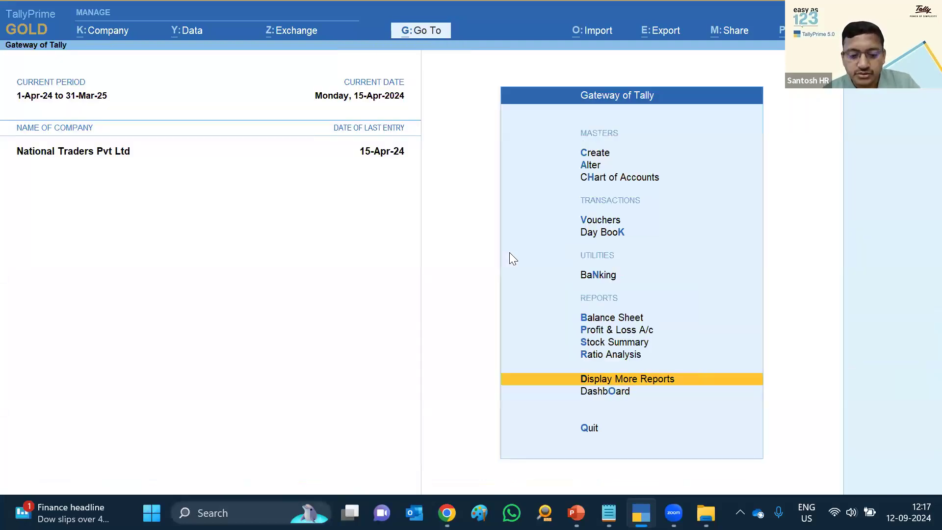
key("Return")
key("a")
key("l")
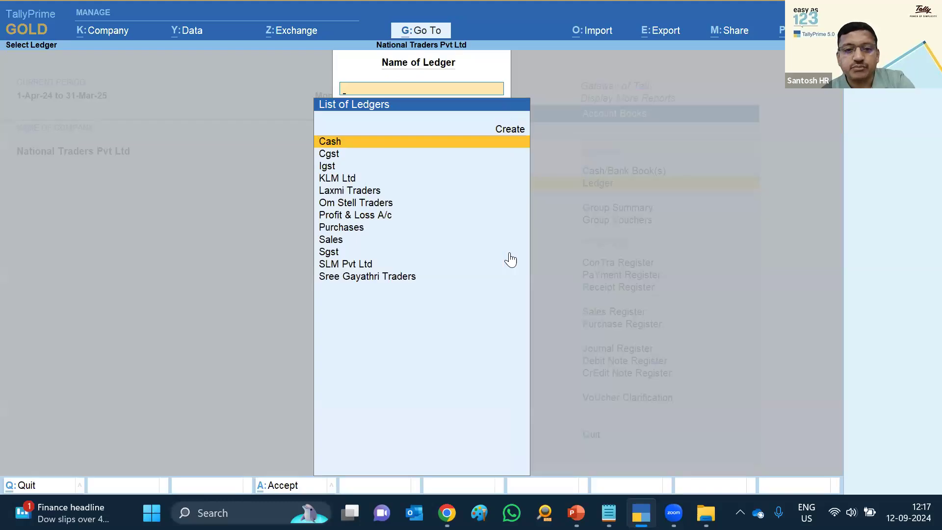
key("Down")
key("Down")
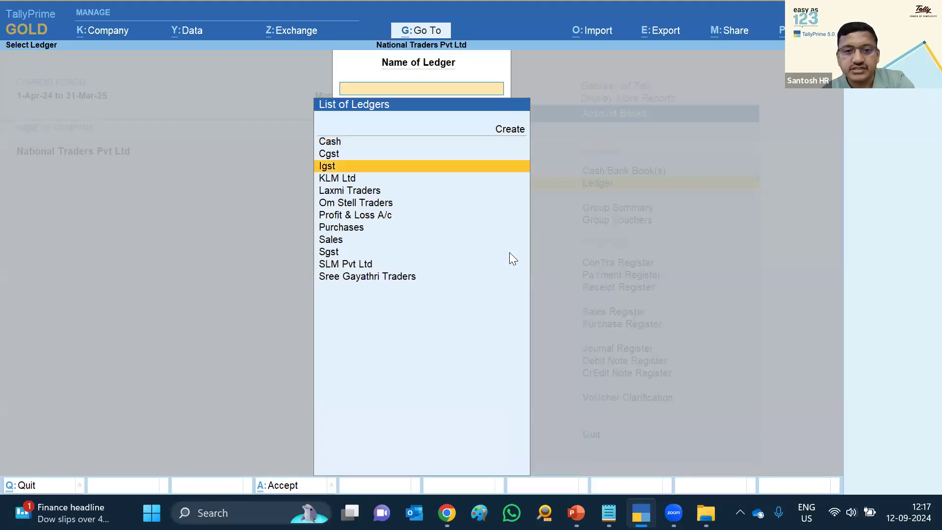
key("Down")
key("Return")
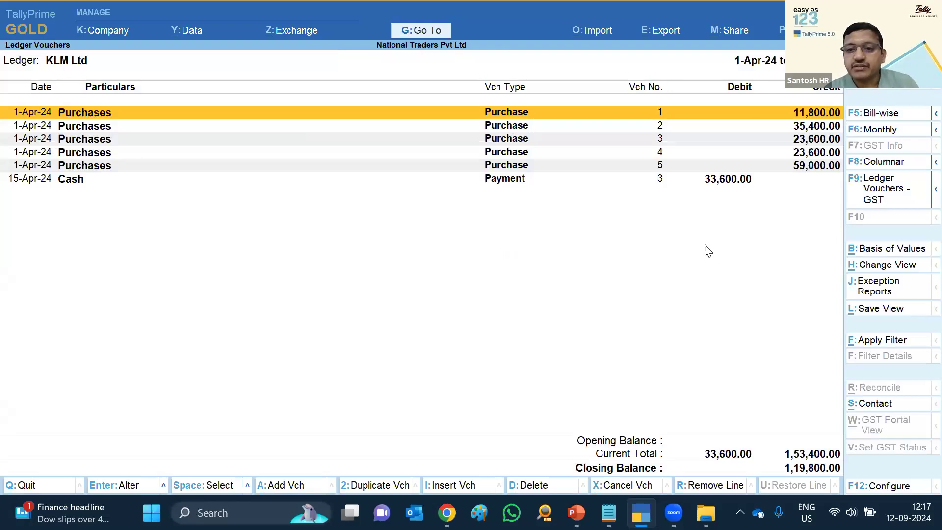
Review KLM Ltd's Ledger Vouchers - GST with per-voucher tax differences, then close the ledger
key("F9")
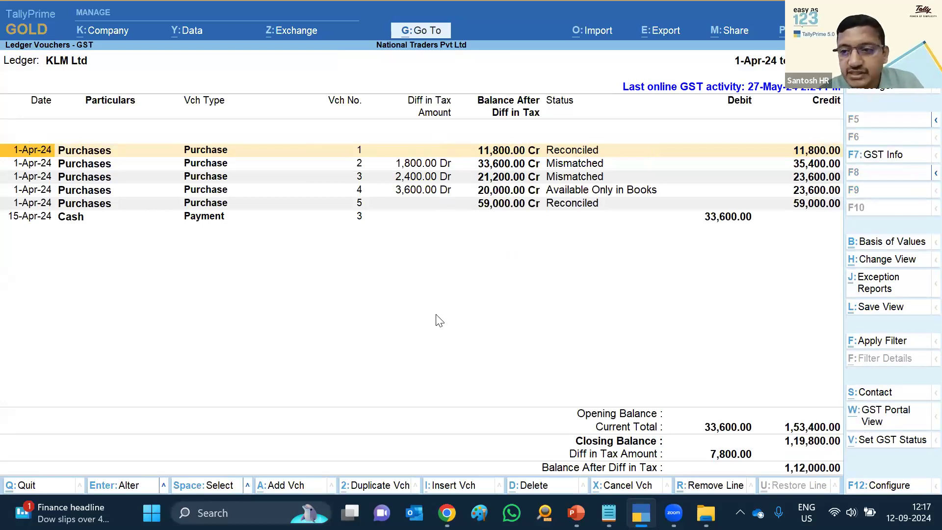
key("Escape")
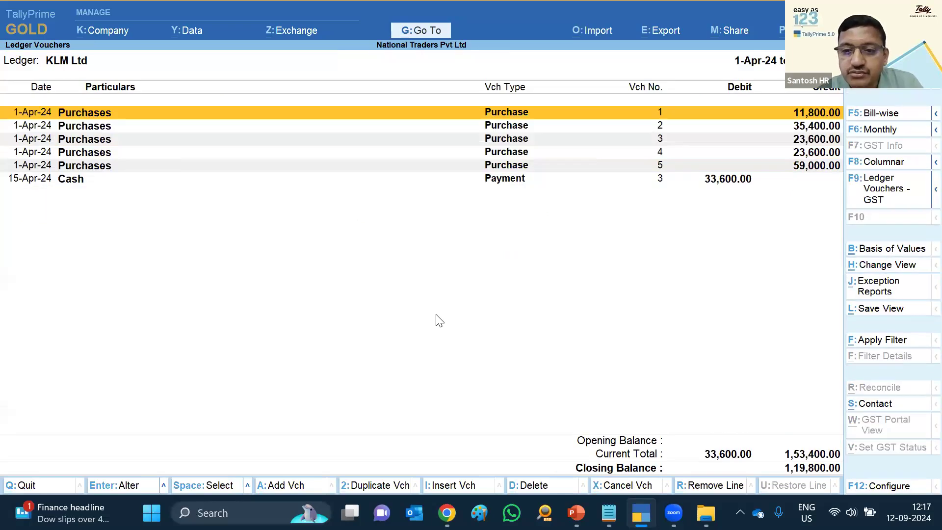
key("Escape")
Open Bills Receivable via Statements of Accounts > Outstandings for National Traders Pvt Ltd
key("Escape")
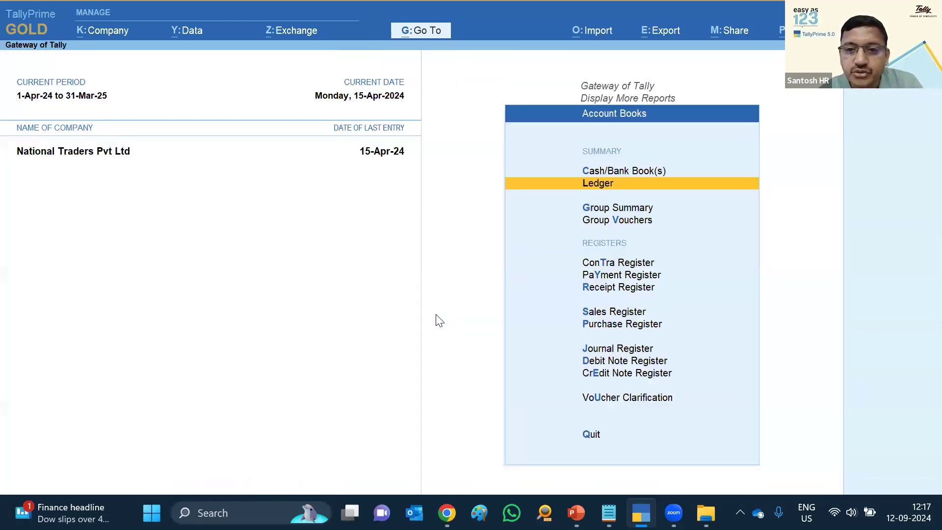
key("Escape")
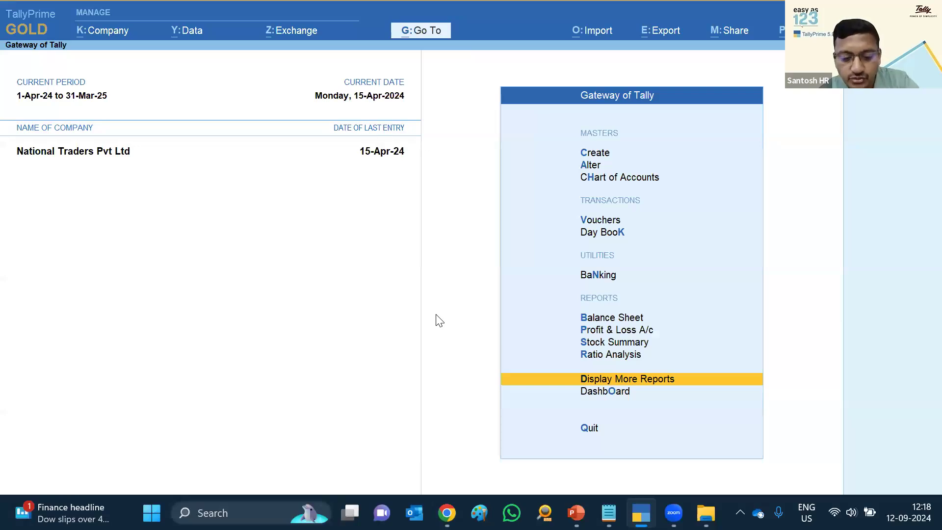
key("Return")
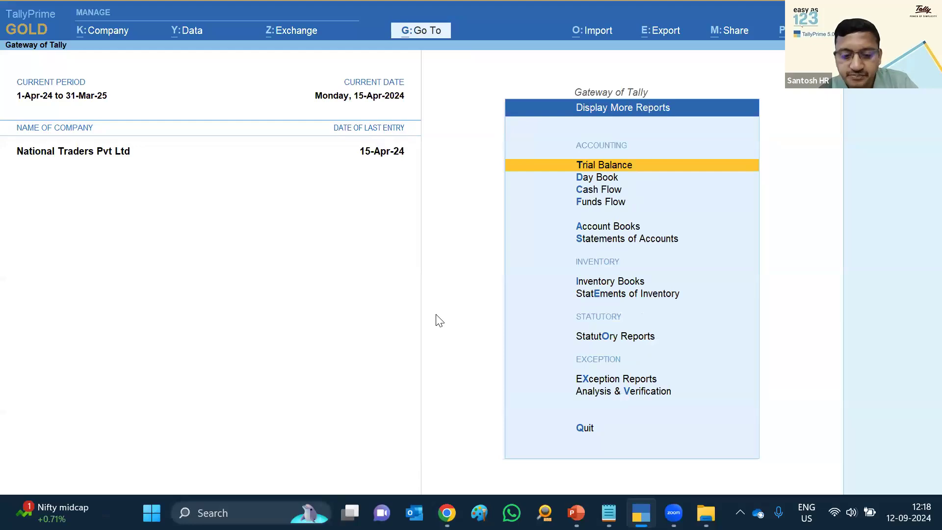
key("s")
key("Return")
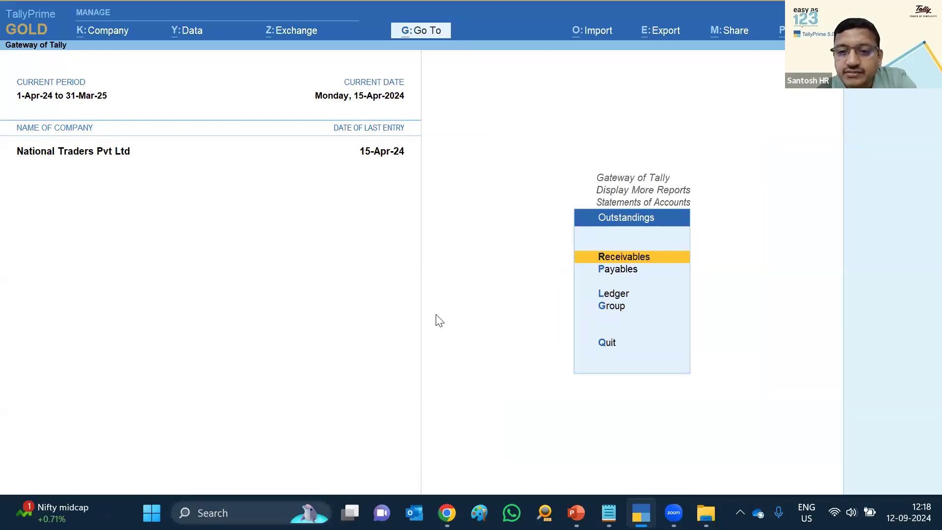
key("Return")
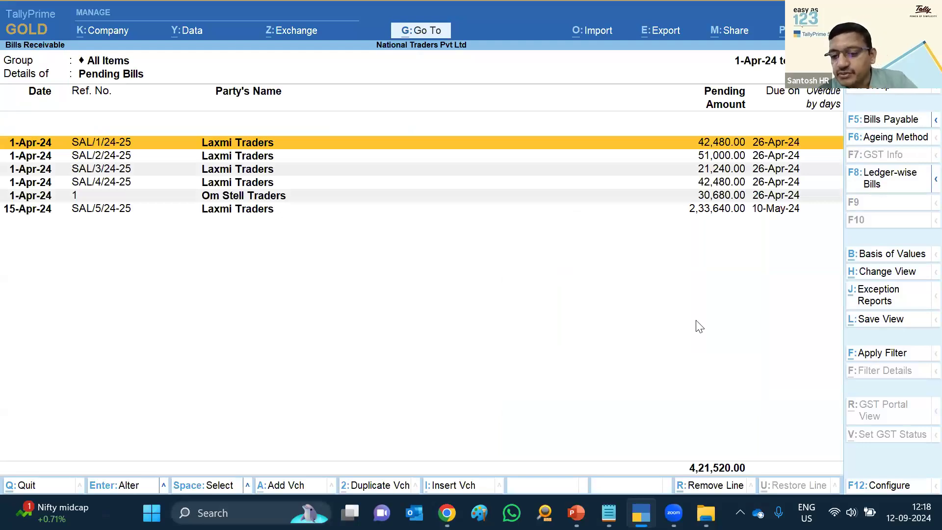
Set Show Liability to Be Booked & Balance and Show GST Status to Yes
key("F12")
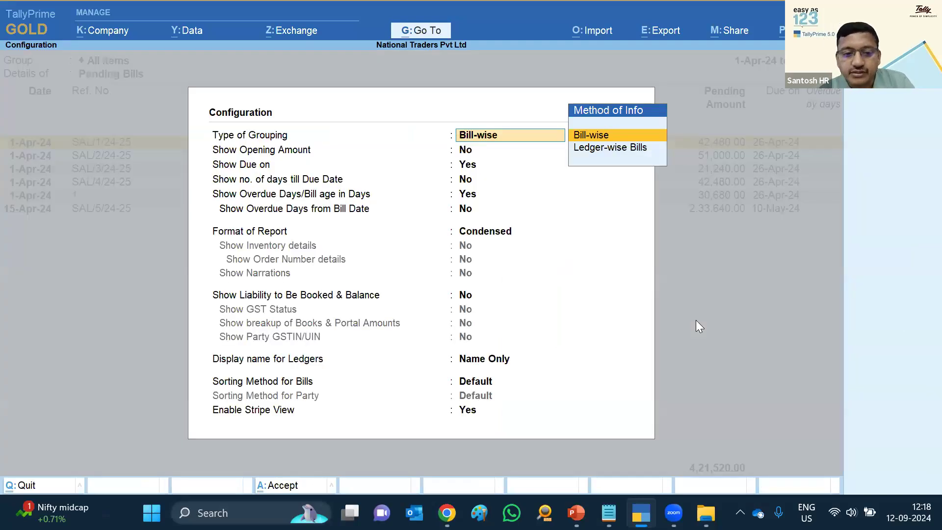
key("Return")
key("Down")
key("Down")
key("Down")
key("Down")
key("Down")
key("Down")
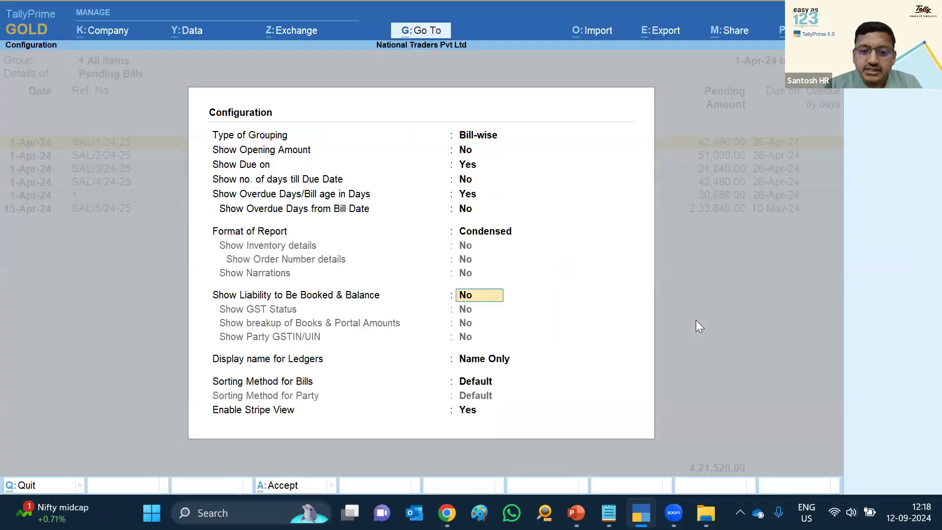
key("Return")
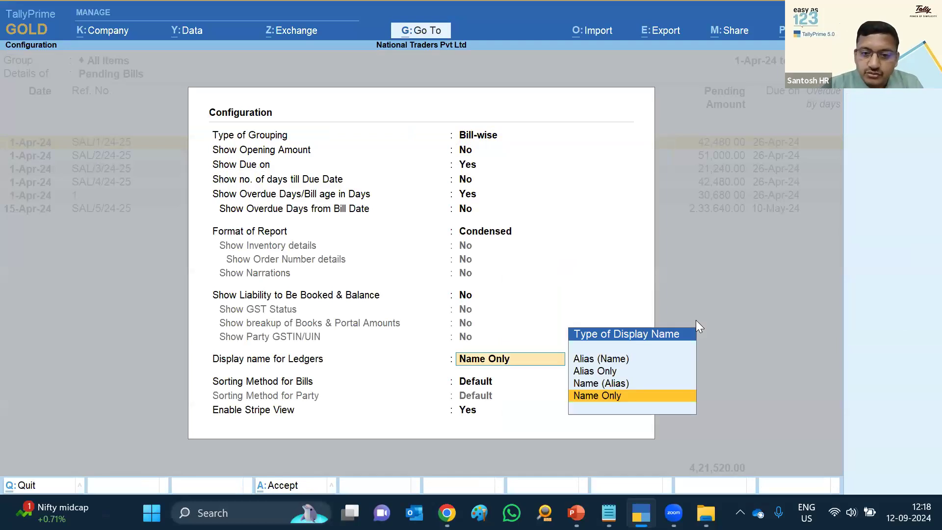
key("BackSpace")
type("y")
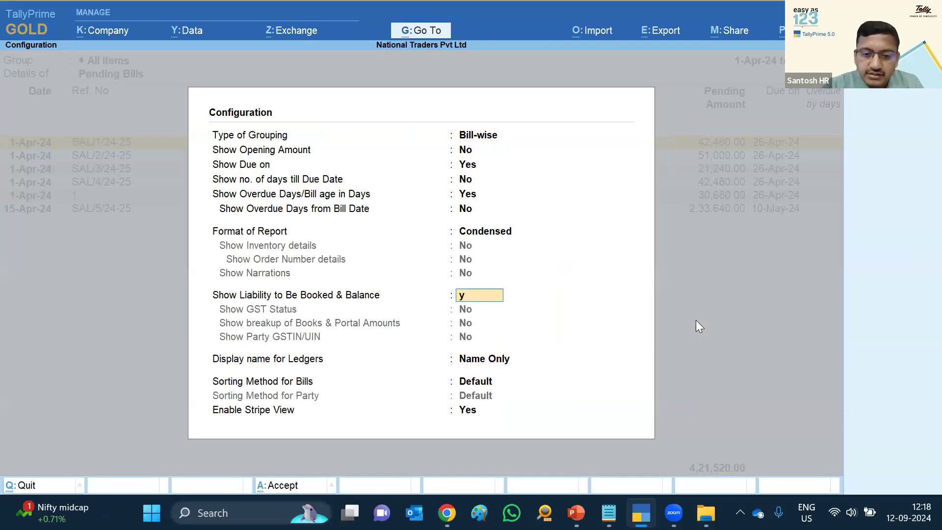
key("Return")
type("y")
key("Return")
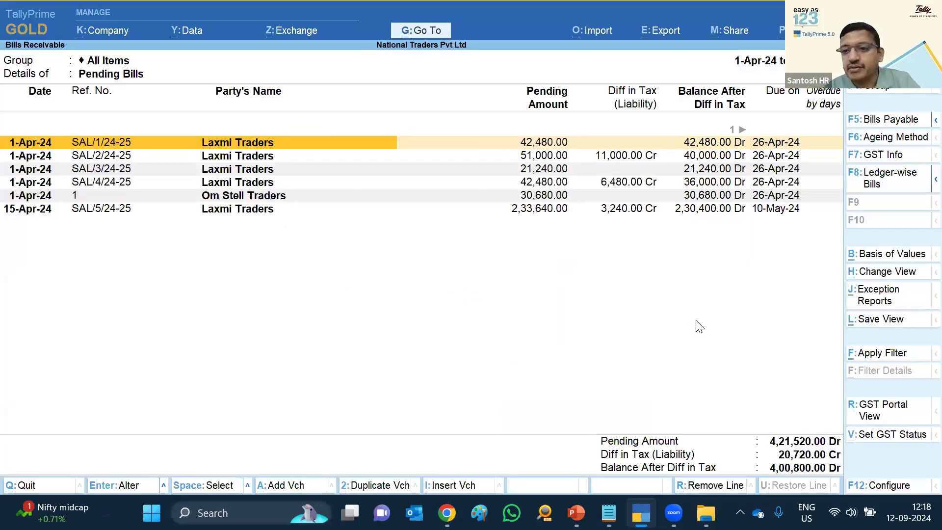
Check each receivable bill's GST status, including the Excluded and Available Only in Books bills
key("Right")
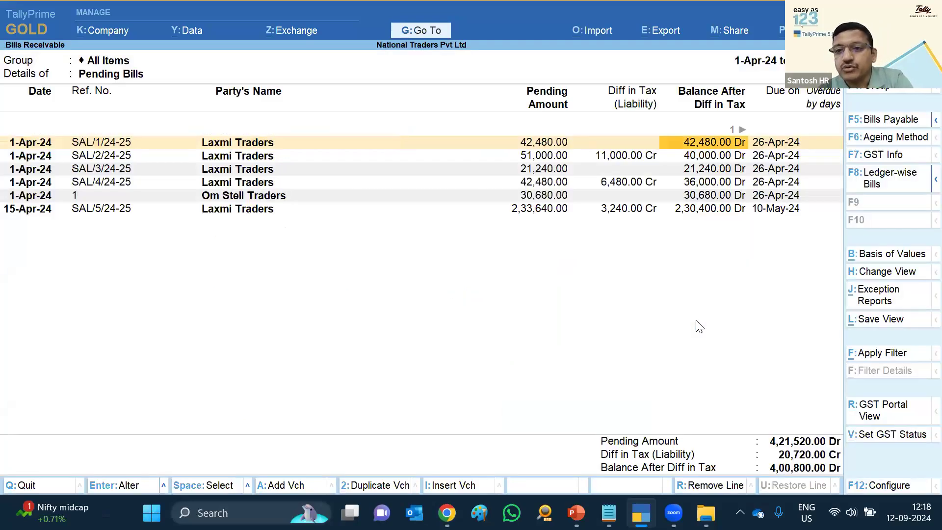
key("Right")
key("Down")
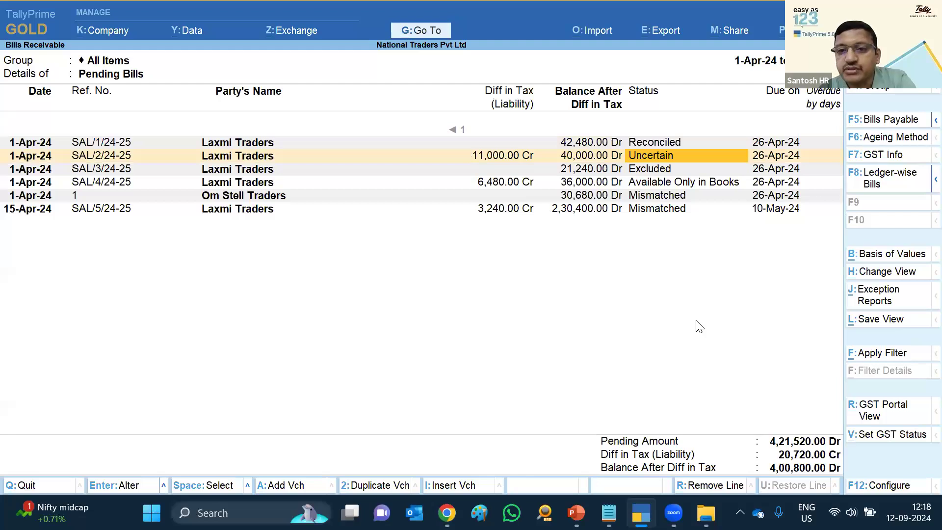
key("Up")
key("Down")
key("Down")
key("Down")
key("Up")
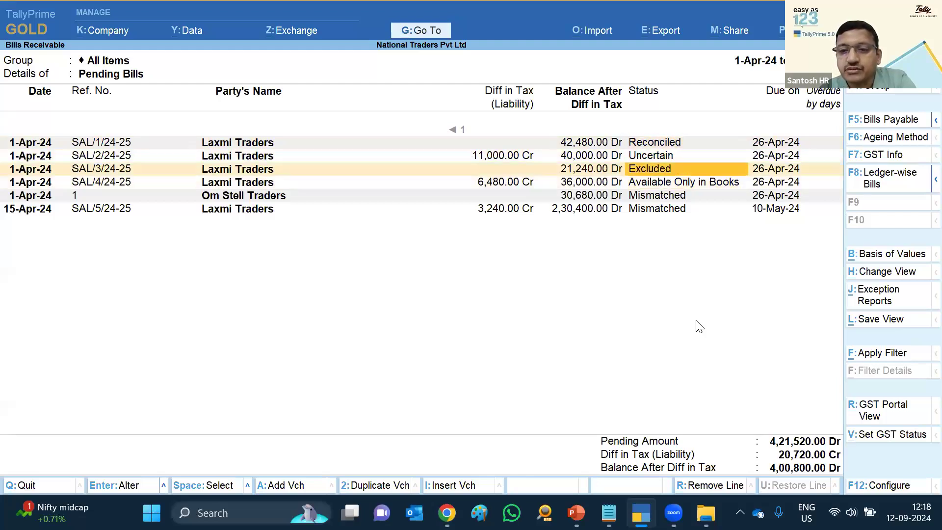
key("Up")
key("Up")
key("Down")
key("Down")
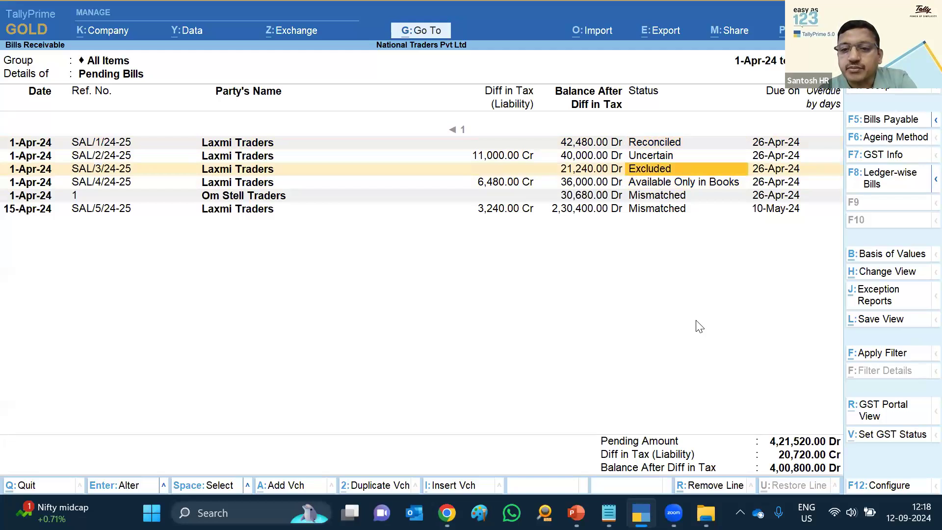
key("Down")
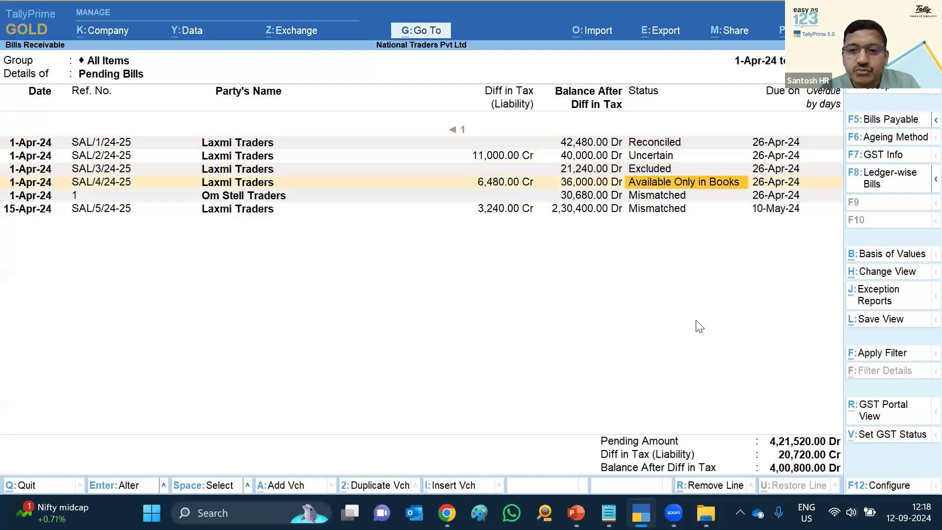
Exit to the Gateway of Tally and present the Other enhancements slide in PowerPoint
key("Escape")
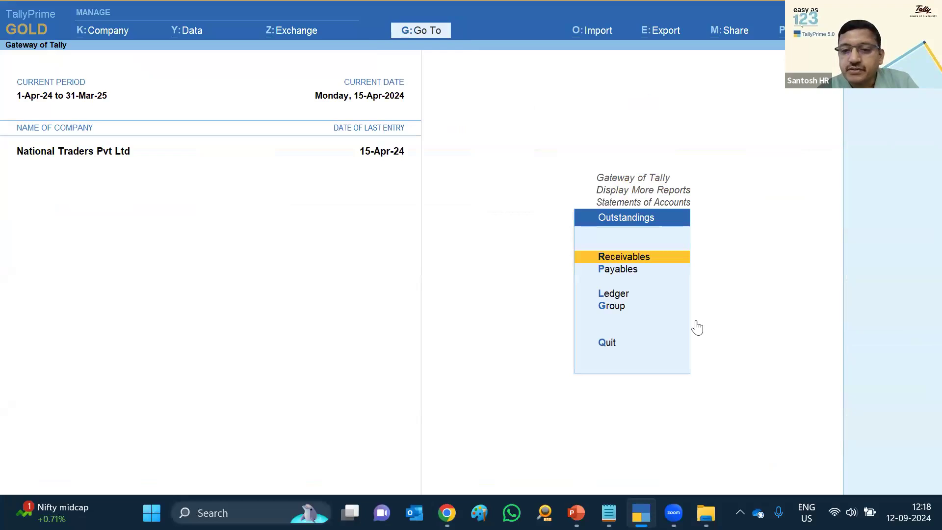
key("Escape")
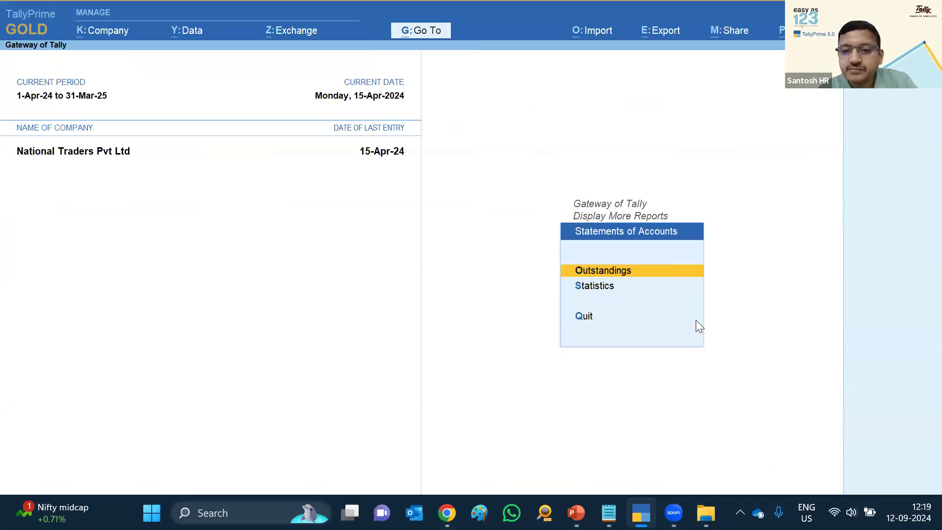
key("Escape")
key("Escape")
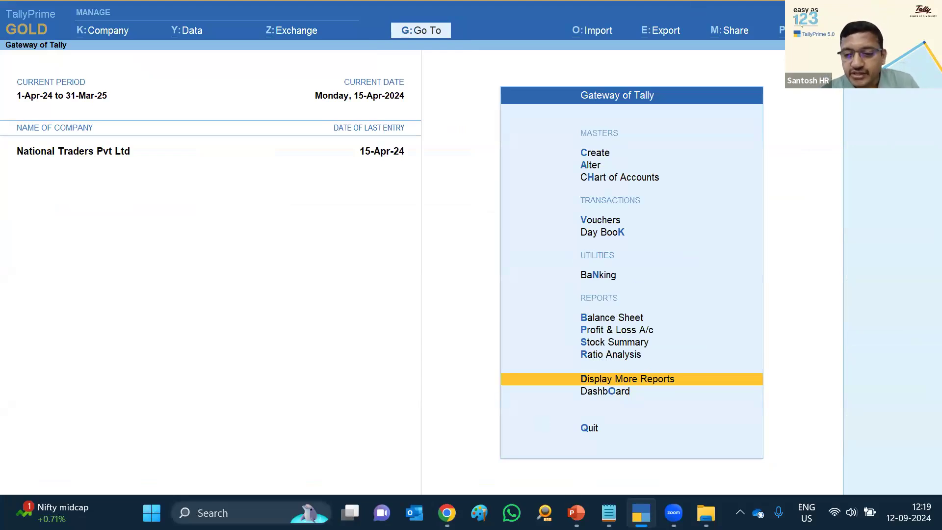
key("alt+Tab")
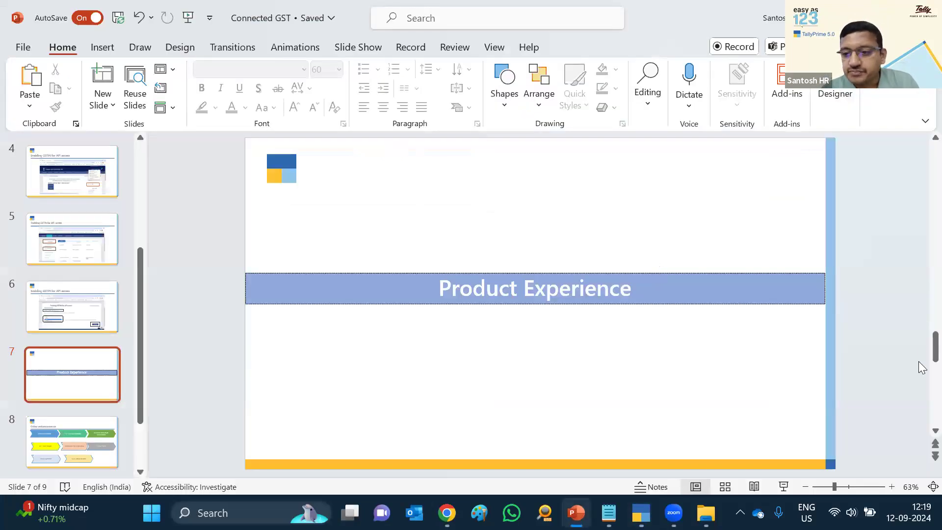
scroll(920, 414, "down", 1)
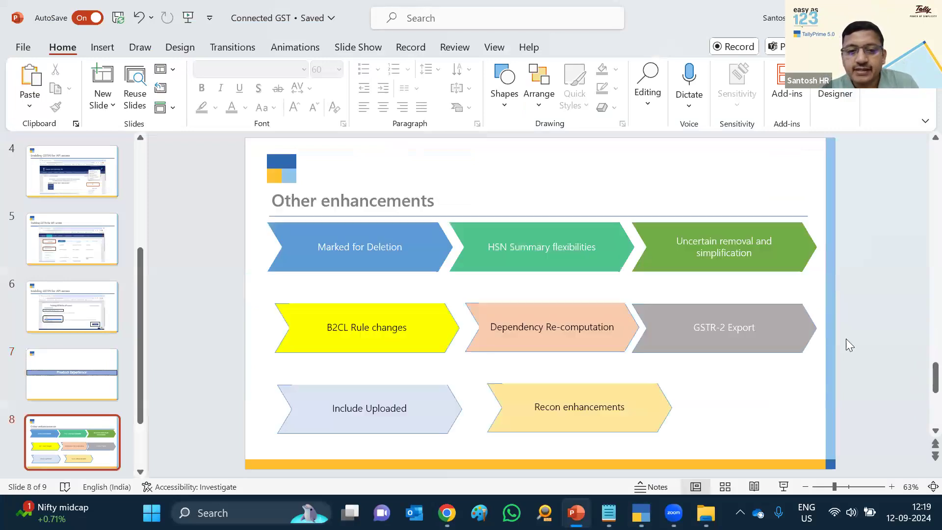
left_click(783, 486)
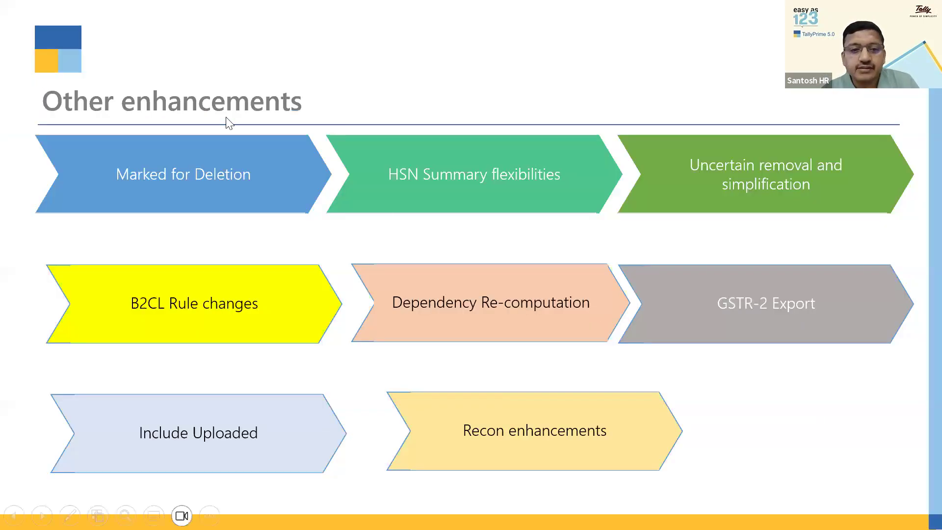
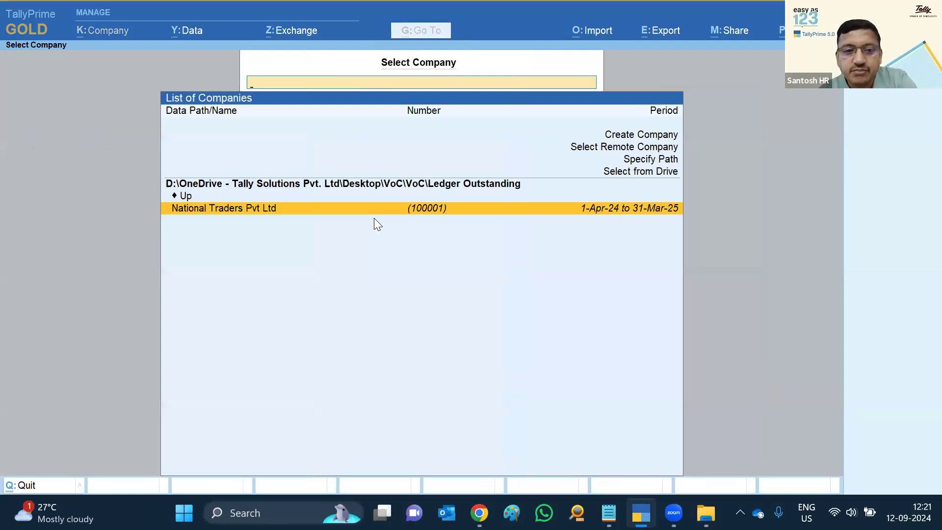
Load National Trading Co Pvt Ltd from the Recon enh 5.0 folder
key("Return")
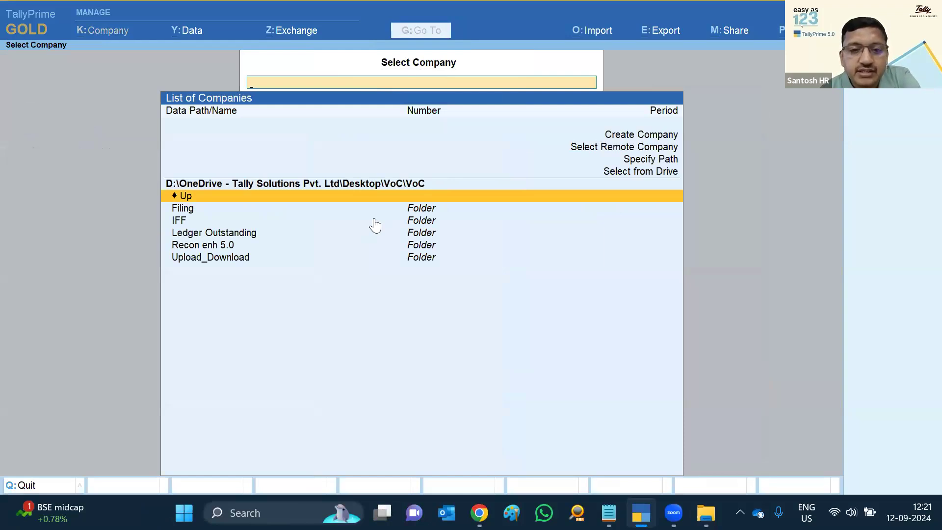
key("Down")
key("Down")
key("Down")
key("Down")
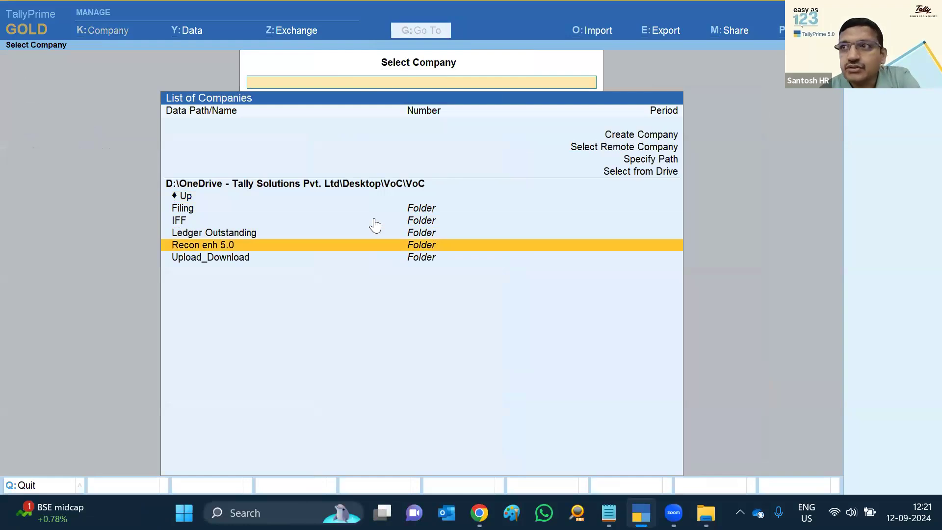
key("Return")
key("Return")
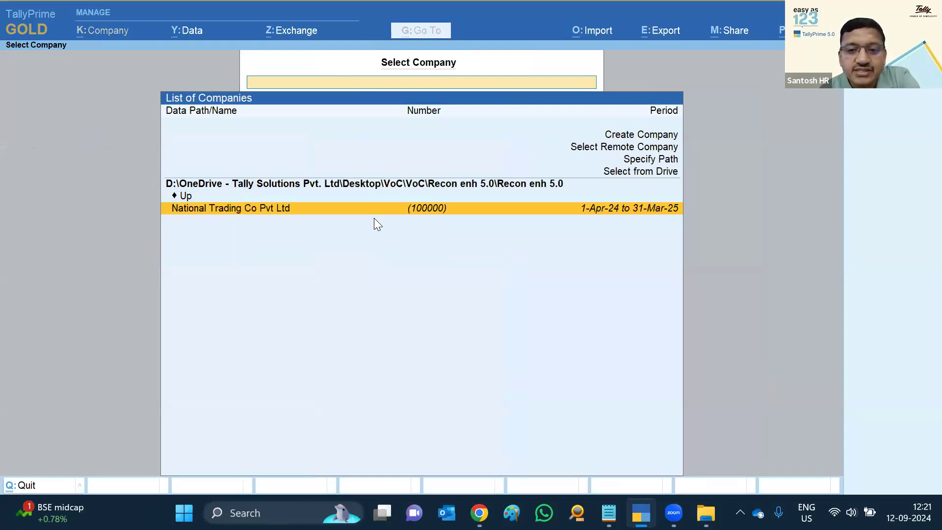
key("Return")
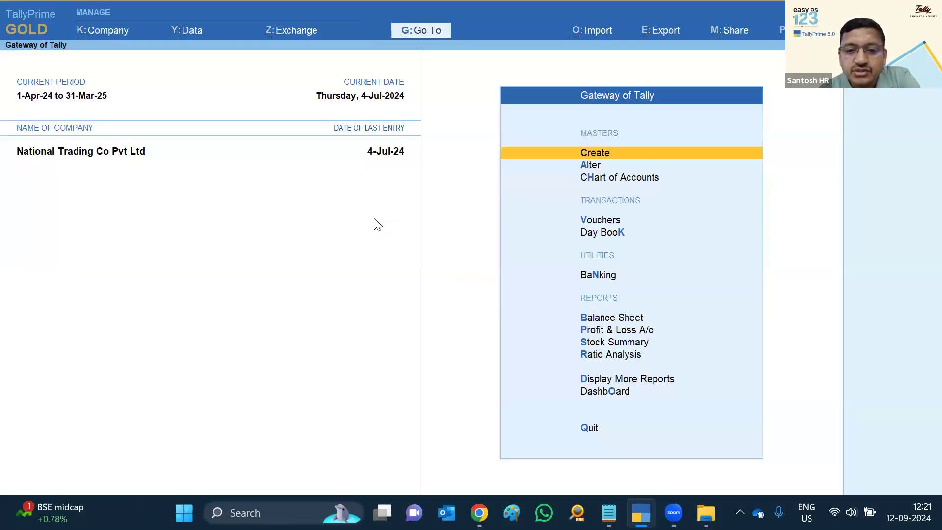
Open GSTR-2B Reconciliation under Statutory > GST Reports and move to the Unreconciled row
key("d")
key("o")
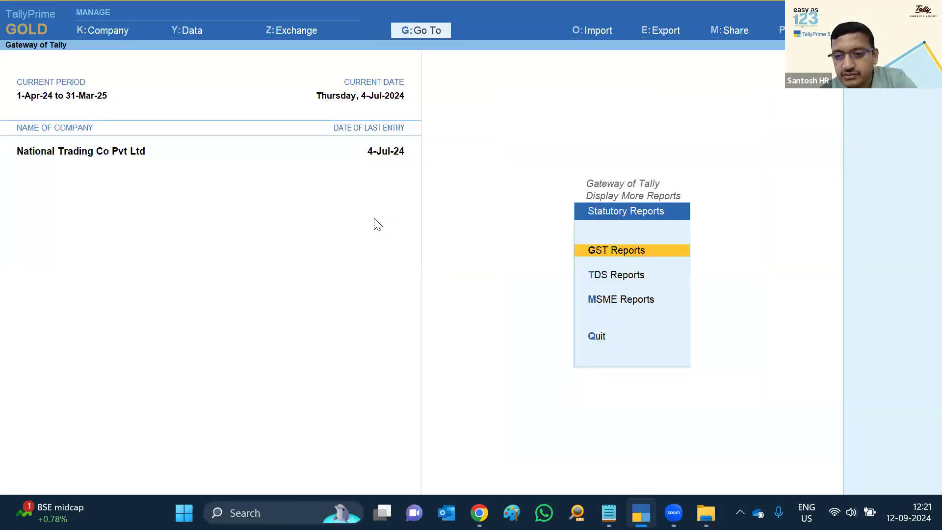
key("g")
key("Down")
key("Down")
key("Down")
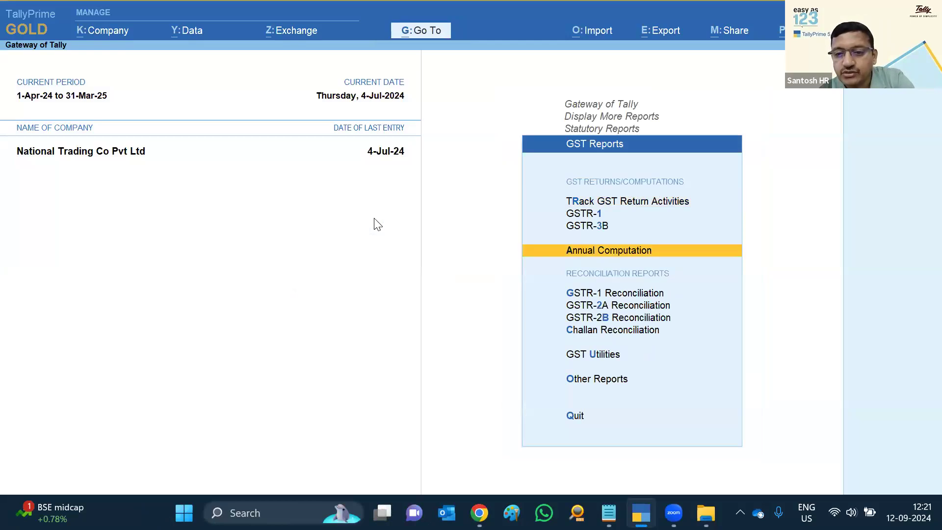
key("Down")
key("Down")
key("Down")
key("Return")
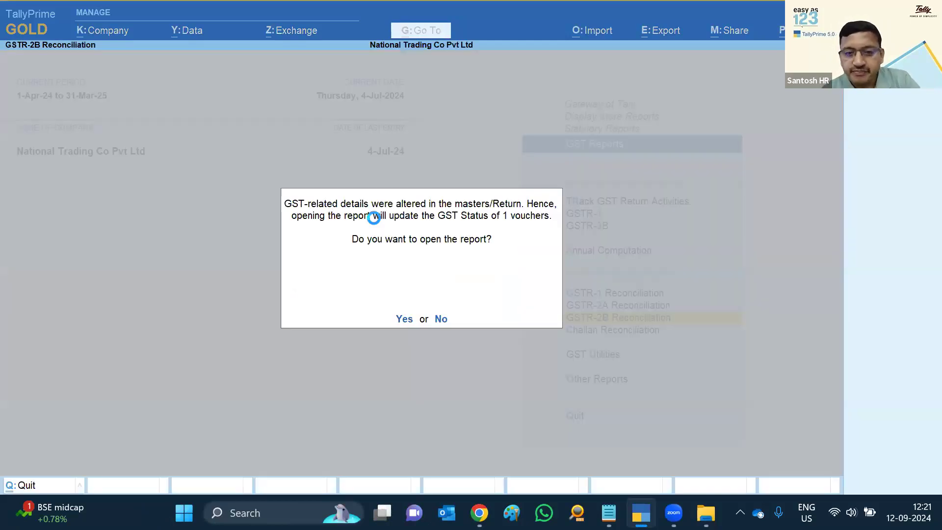
key("Return")
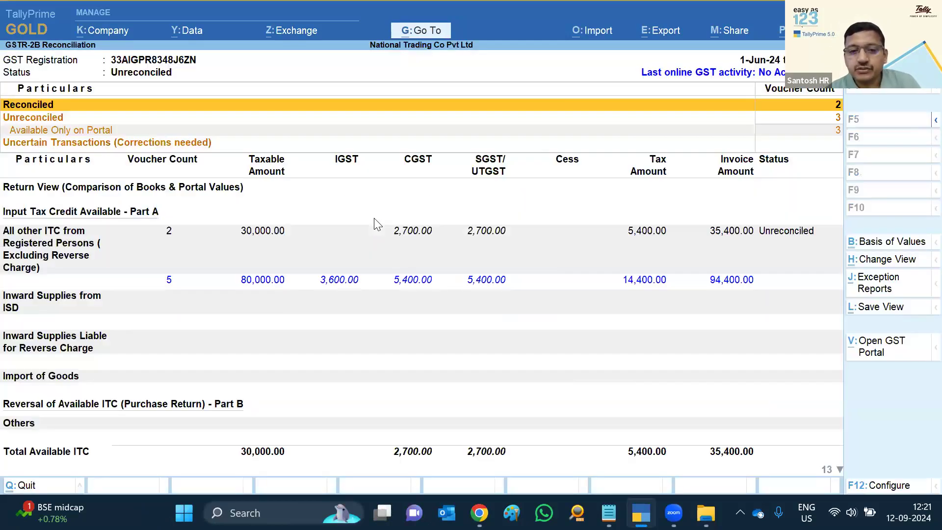
key("Down")
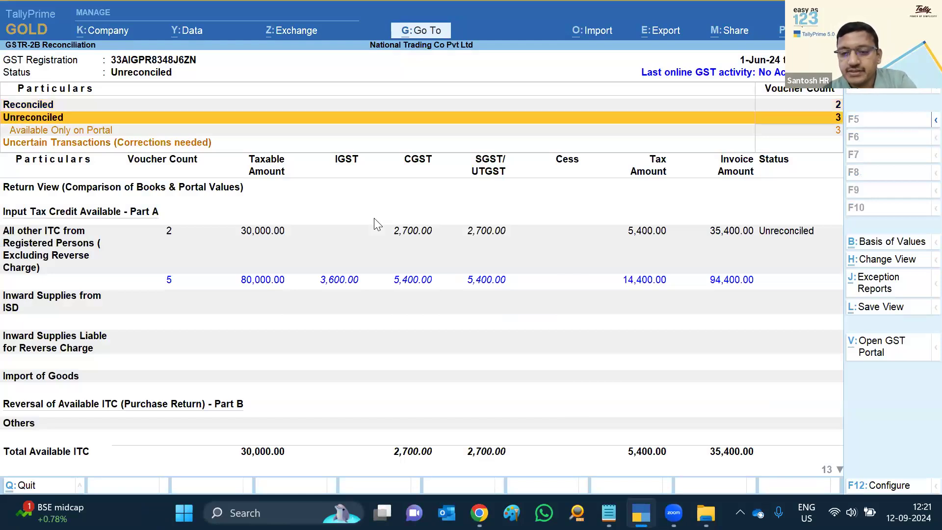
Change the report period to start 1-4-2024 and list the Mismatched vouchers
key("F2")
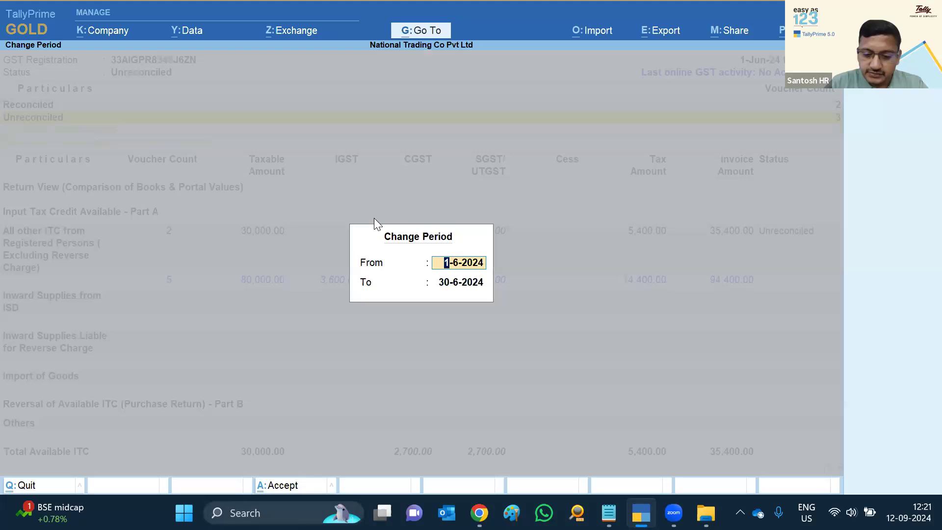
type("ap")
key("Return")
type("apr")
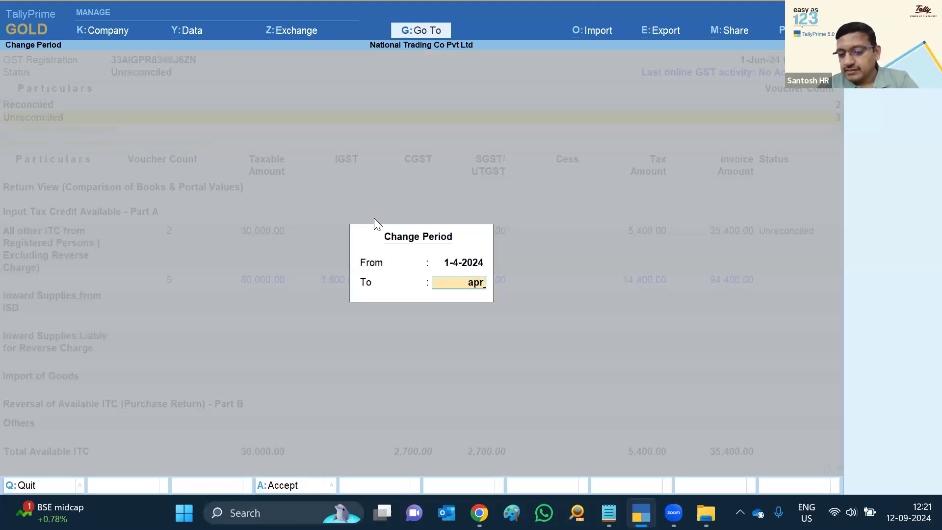
key("Return")
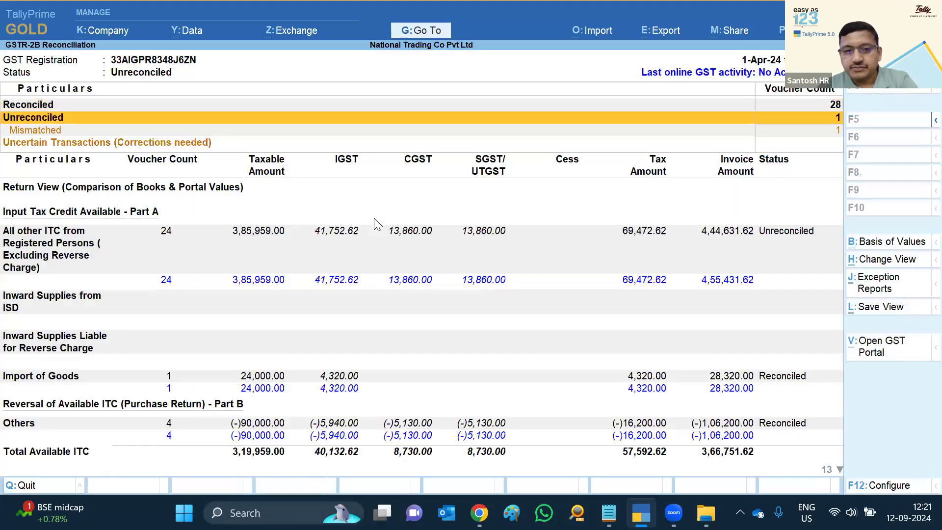
key("Down")
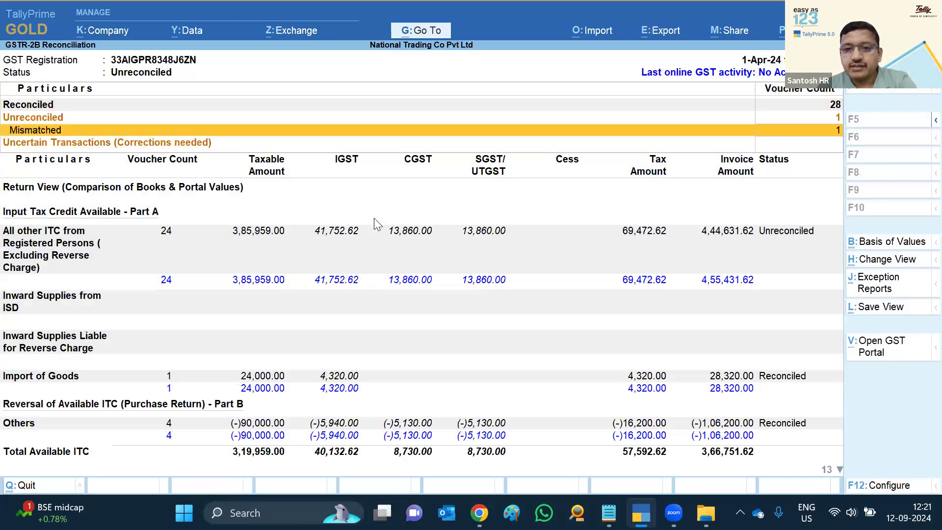
key("Return")
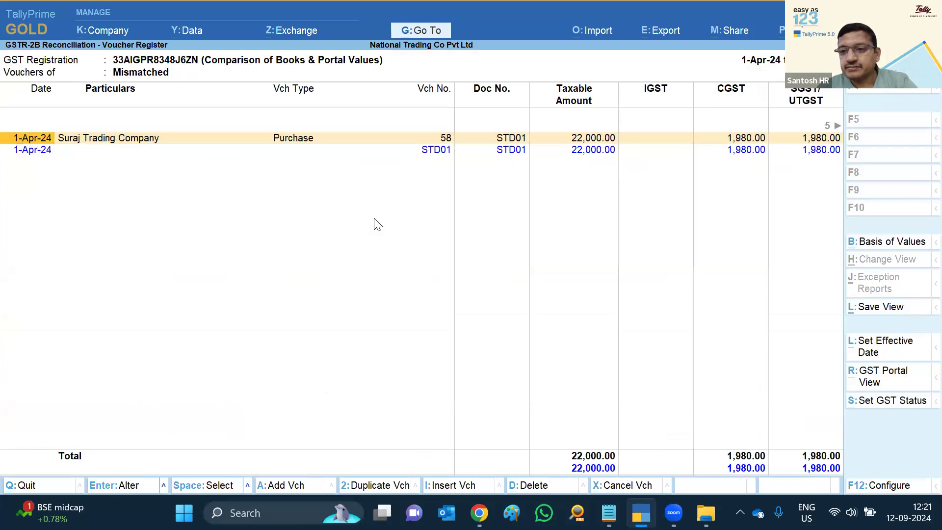
Review the 21,560 Suraj Trading Company voucher's tax and ITC columns, then open it and leave unchanged
key("Right")
key("Right")
key("Right")
key("Right")
key("Right")
key("Right")
key("Right")
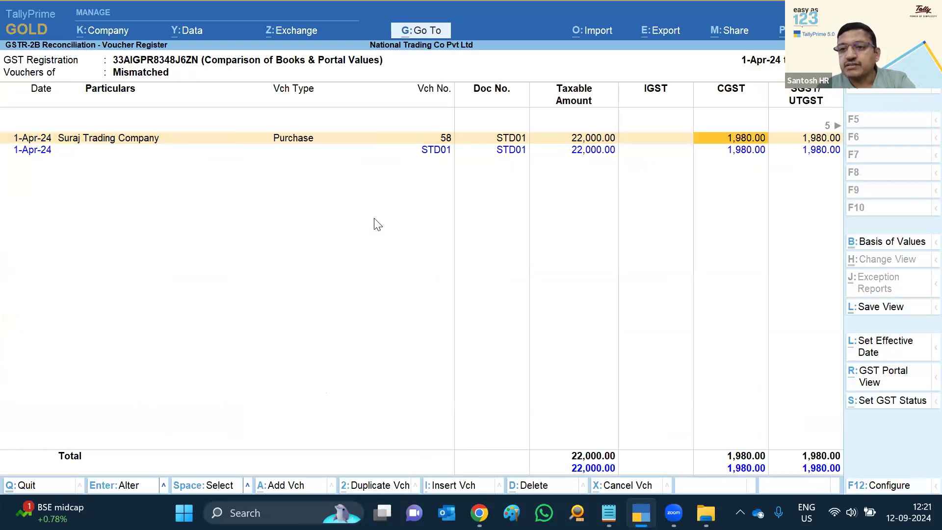
key("Right")
key("Right")
key("Right")
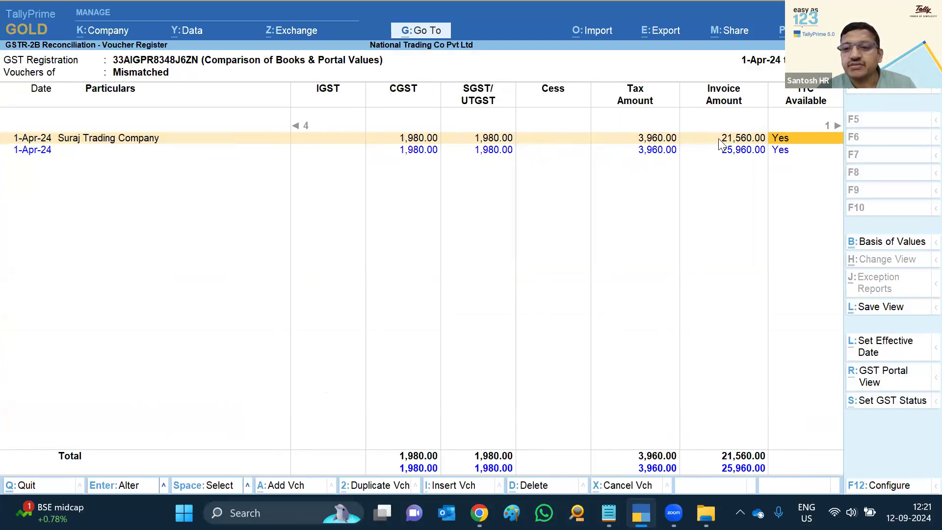
key("Home")
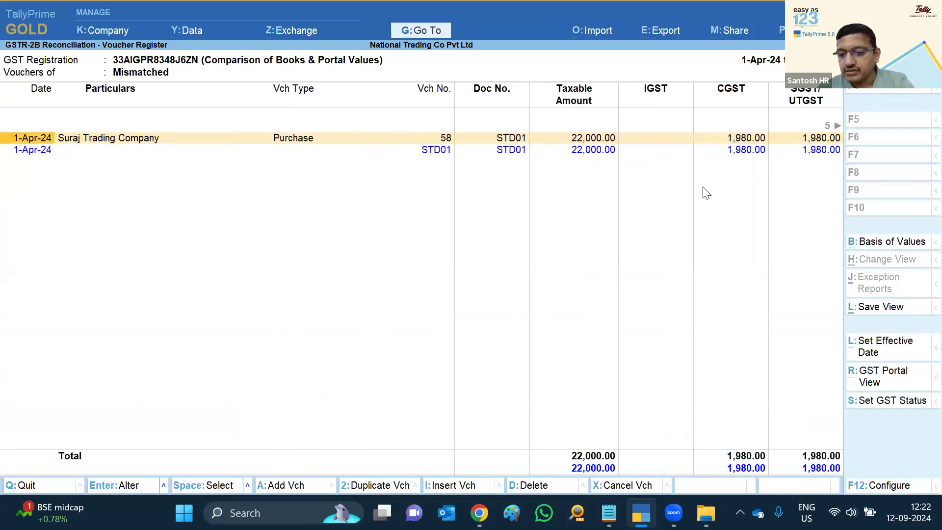
key("Right")
key("Right")
key("Right")
key("Right")
key("Right")
key("Right")
key("Right")
key("Right")
key("Right")
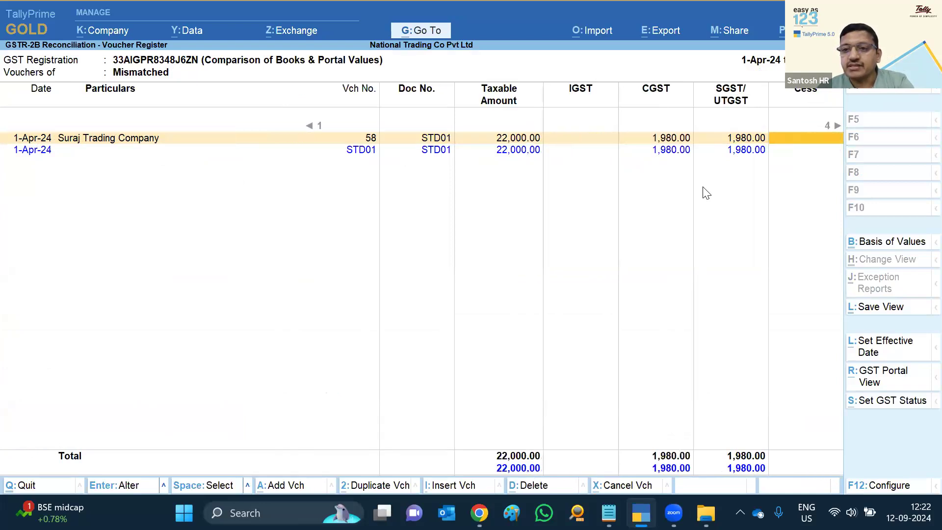
key("Right")
key("Right")
key("Right")
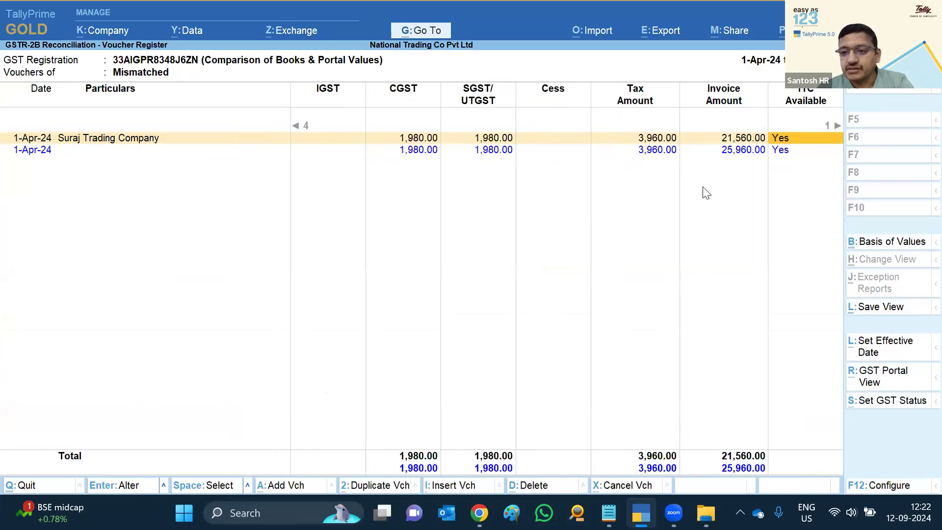
key("Left")
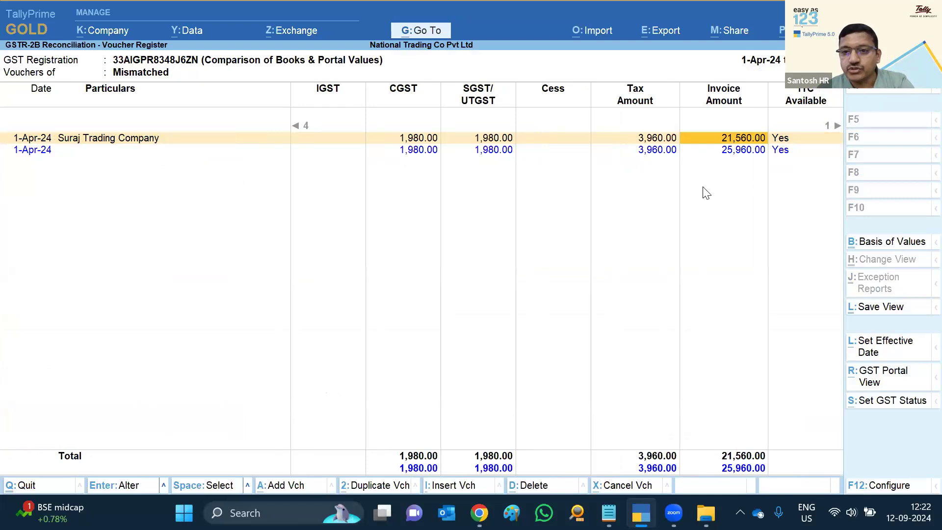
key("Return")
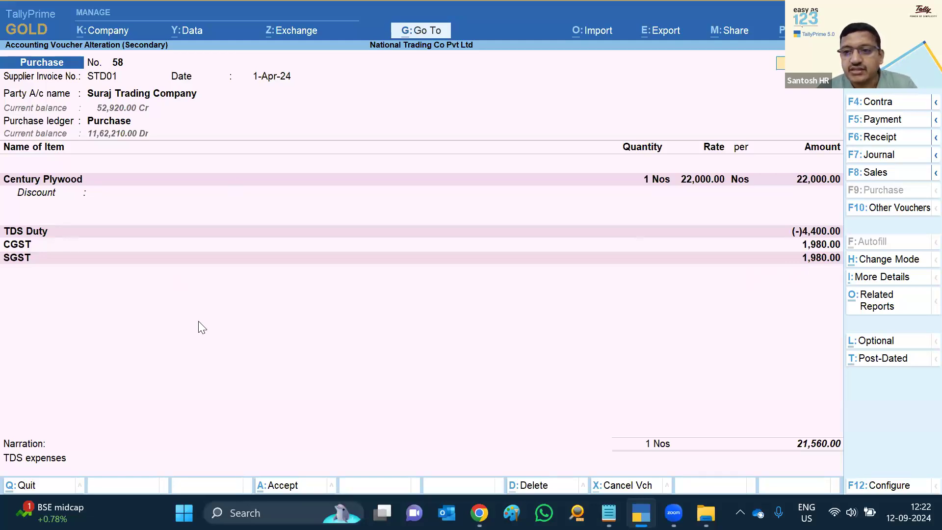
key("Escape")
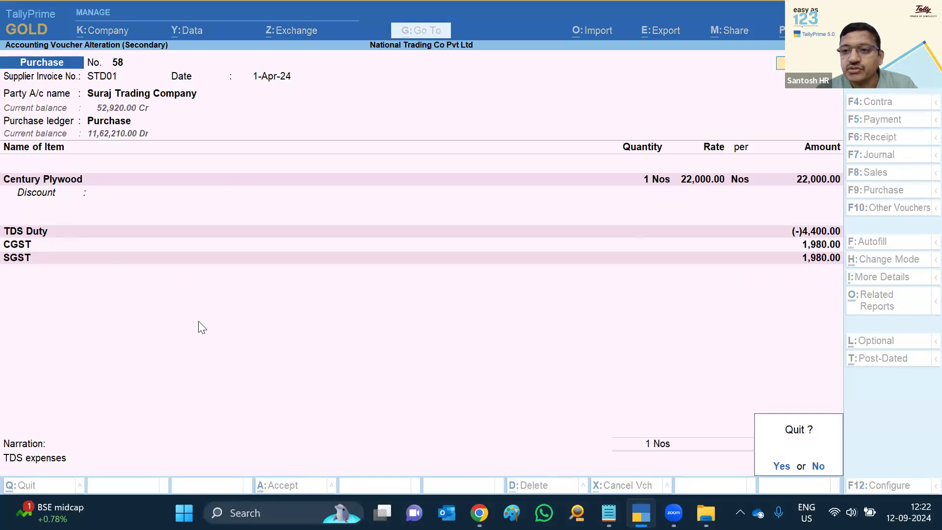
key("y")
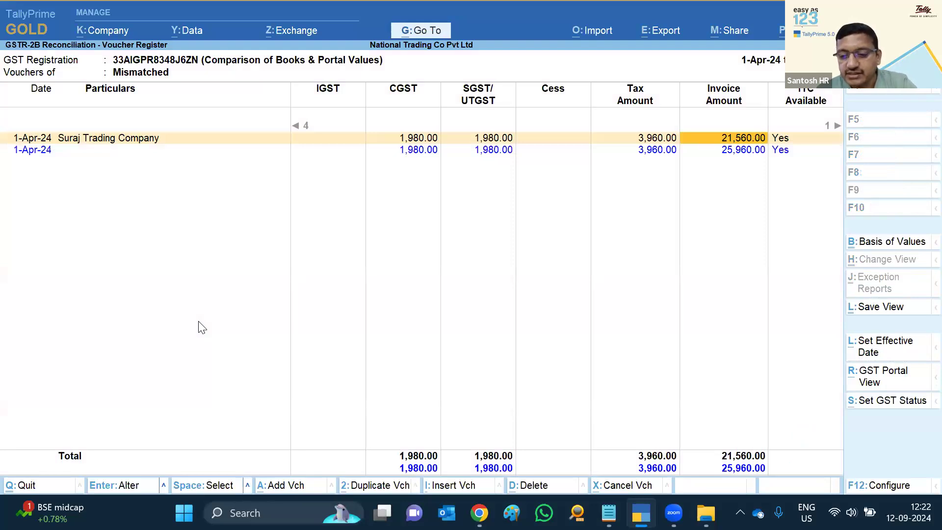
In the company's GST details, turn on ignoring invoice amount differences effective 1-4
key("F11")
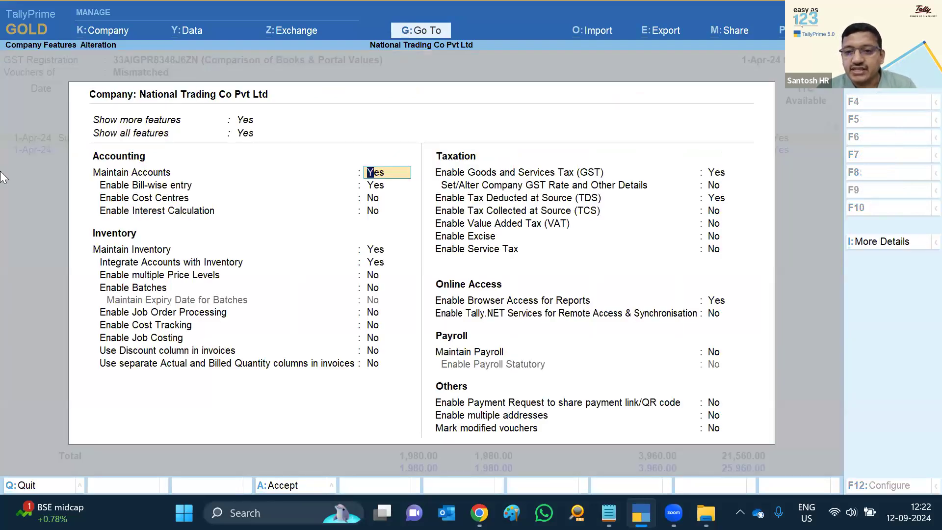
left_click(718, 176)
left_click(718, 176)
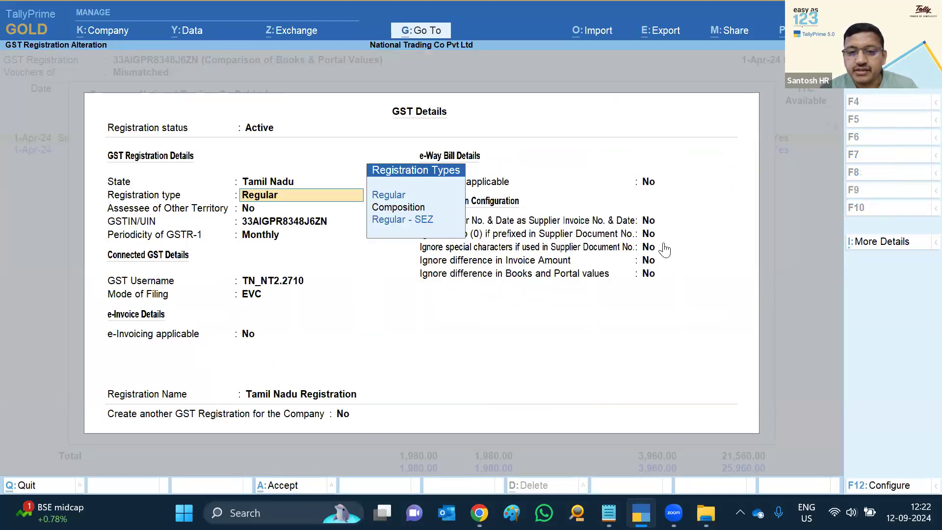
left_click(648, 261)
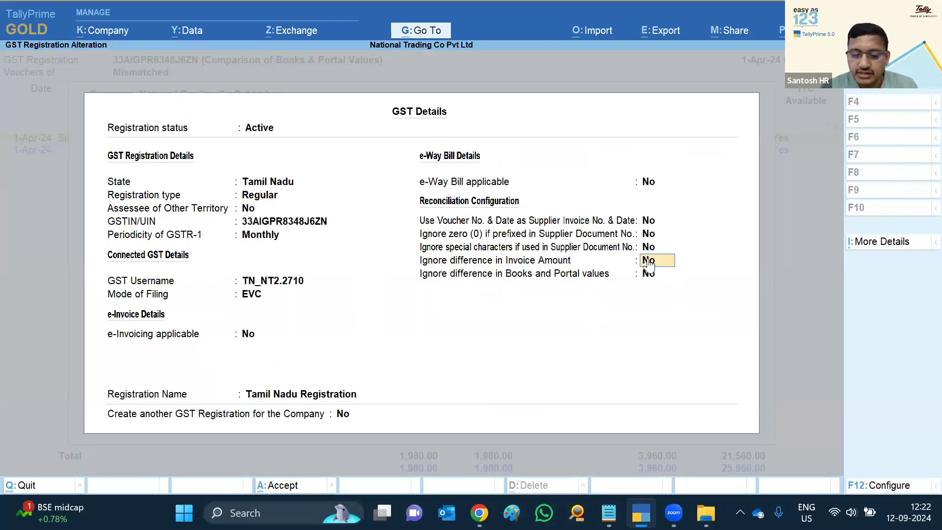
type("y")
key("Return")
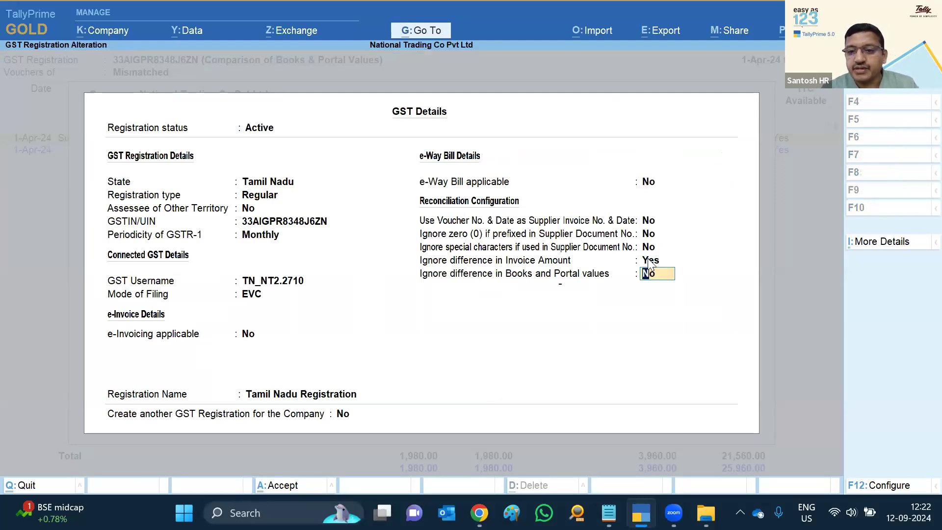
key("Return")
key("Up")
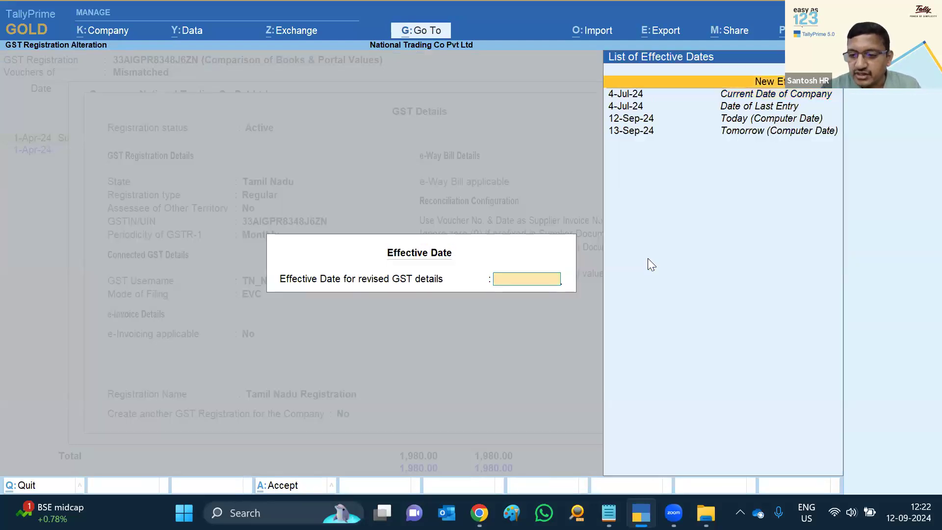
key("Return")
type("1.4")
key("Return")
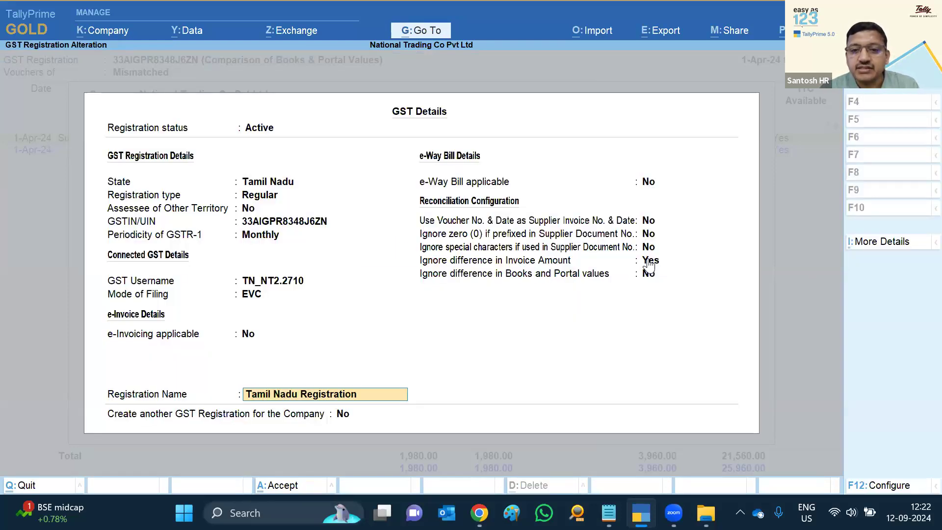
Save the GST details and company features, updating GST status across all 69 vouchers
key("ctrl+a")
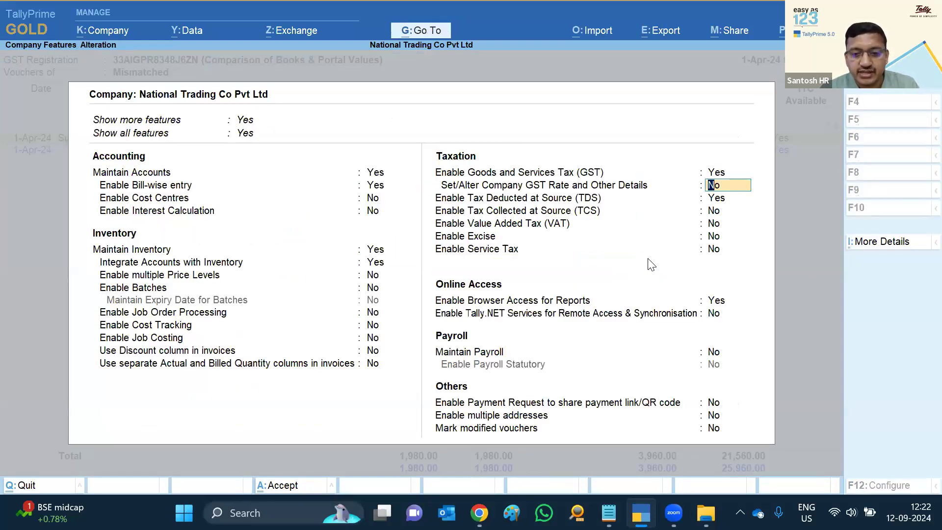
key("ctrl")
key("ctrl+a")
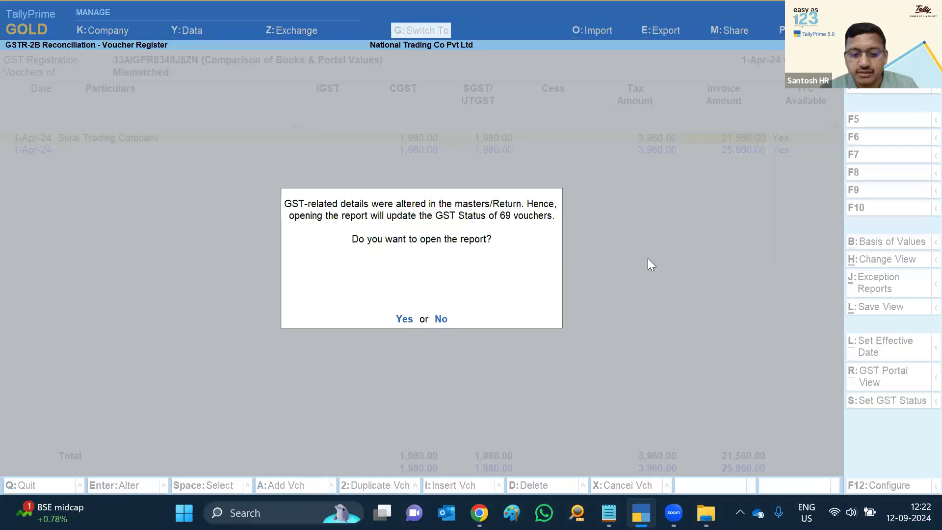
key("Return")
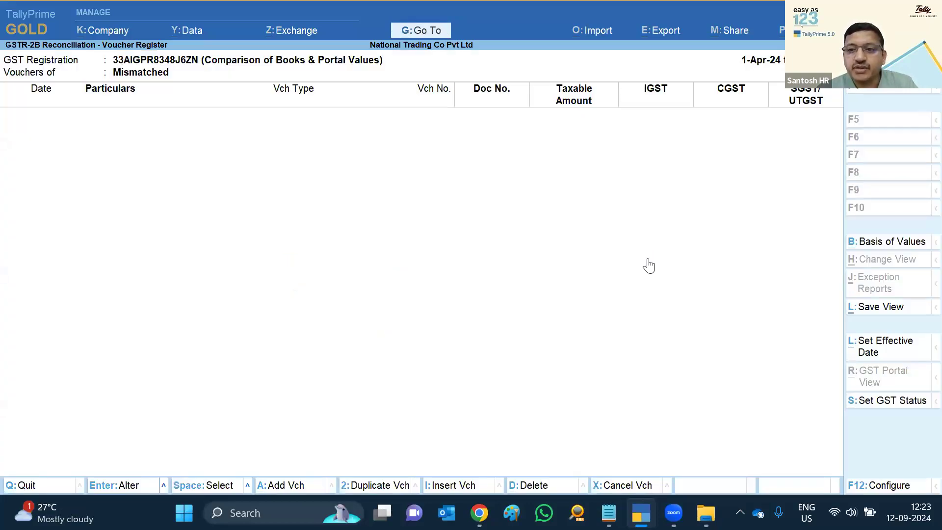
key("Escape")
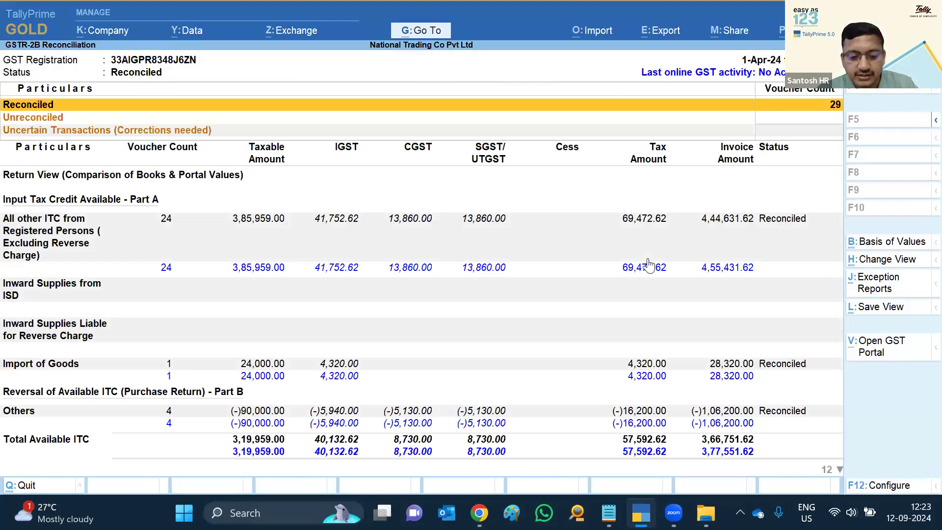
Switch the reconciliation period to May and review the Unreconciled vouchers
key("F2")
type("m")
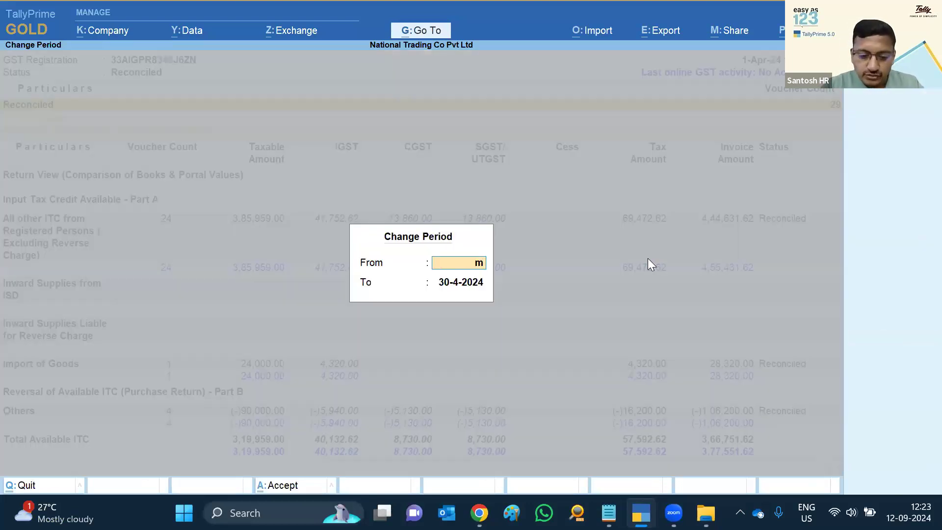
type("ay")
key("Return")
type("may")
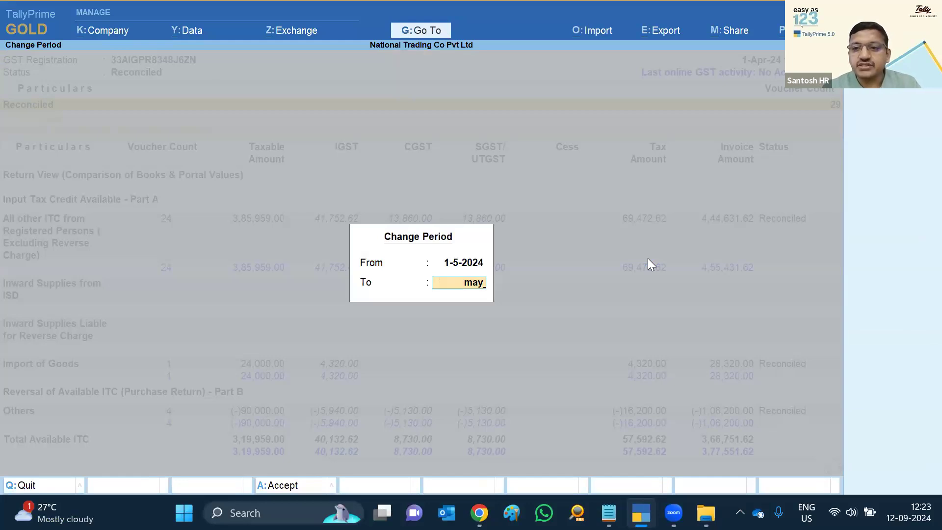
key("Return")
key("Down")
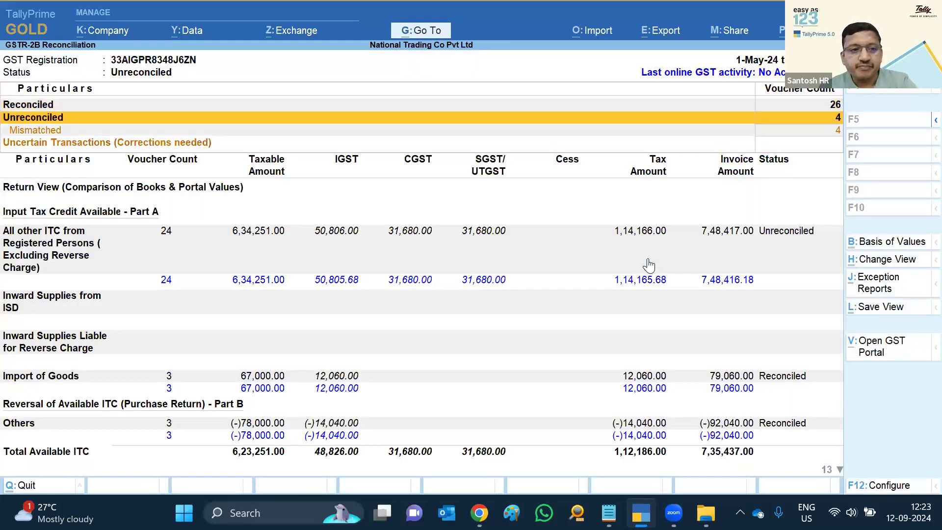
key("Return")
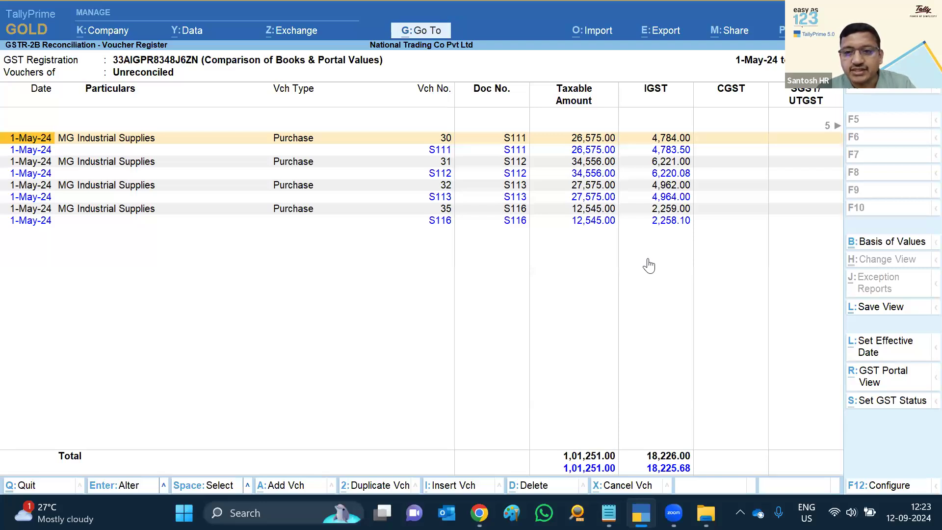
key("Escape")
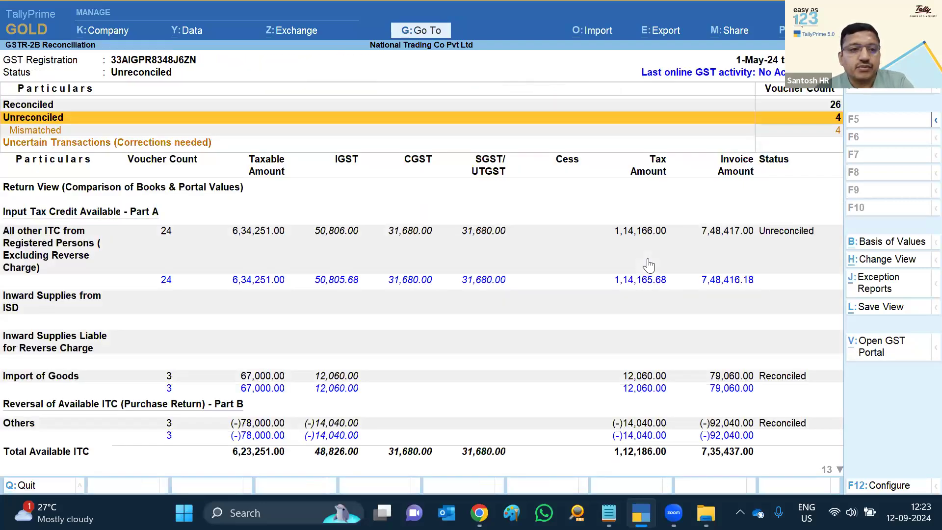
Review the four mismatched MG Industrial Supplies purchase vouchers and their display options
key("Down")
key("Return")
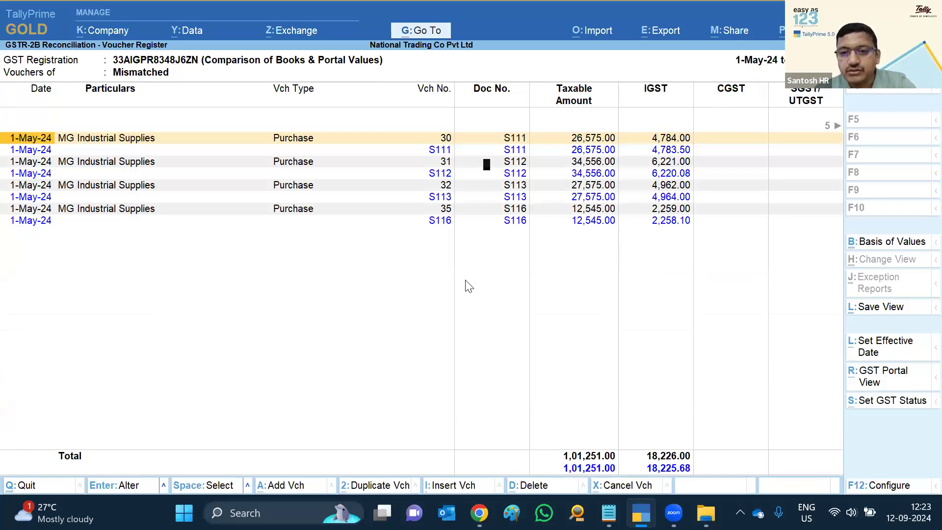
key("F12")
key("Escape")
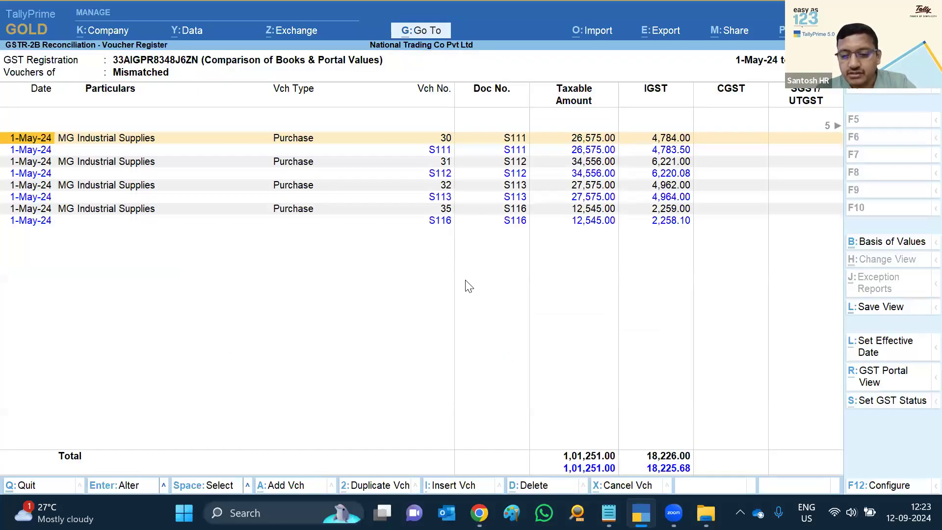
key("F11")
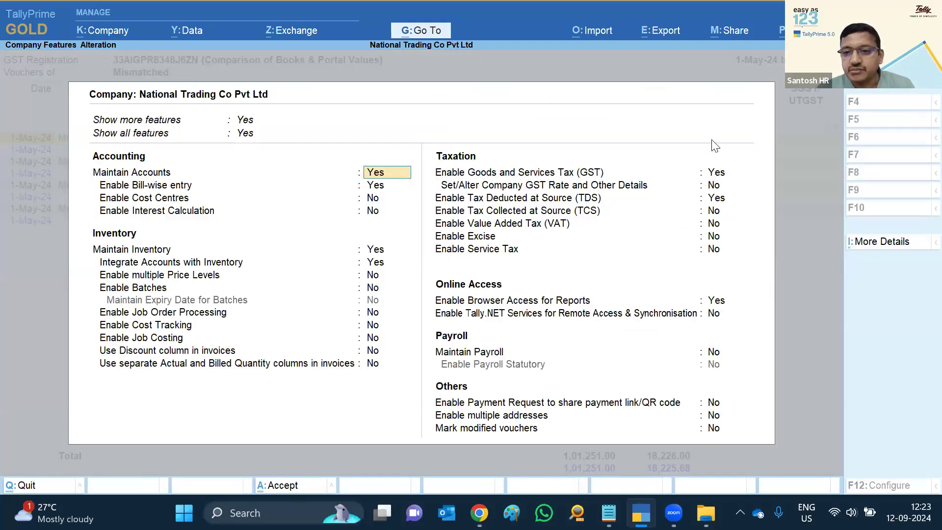
Ignore books-versus-portal value differences up to 2.00 from 1-4, and save GST details and features
left_click(717, 175)
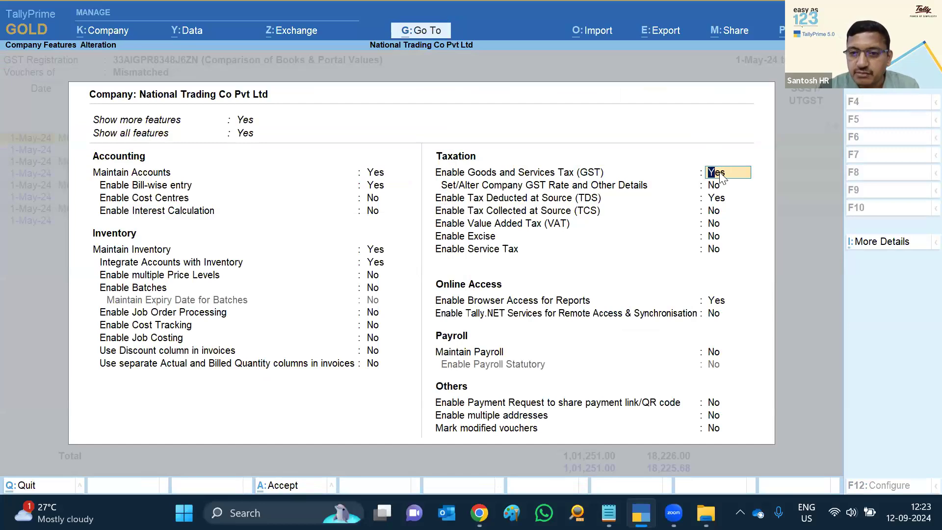
key("Return")
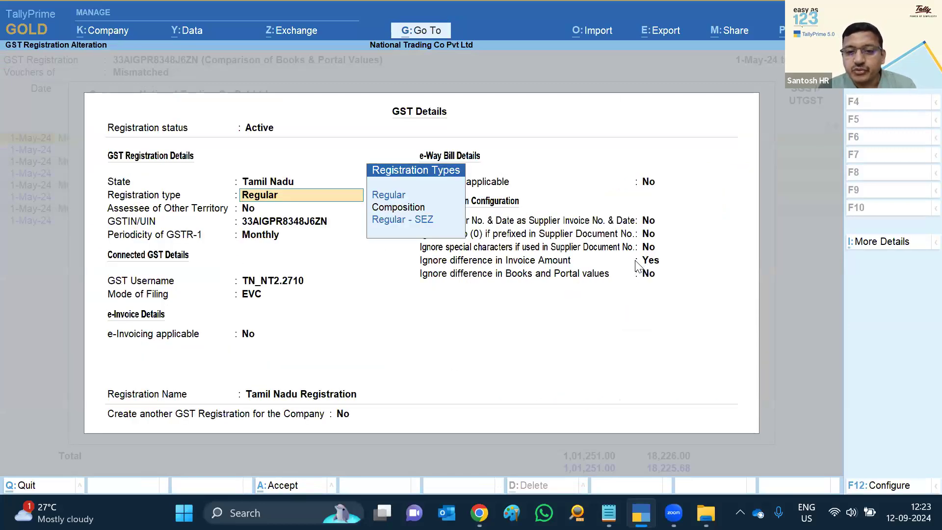
left_click(646, 278)
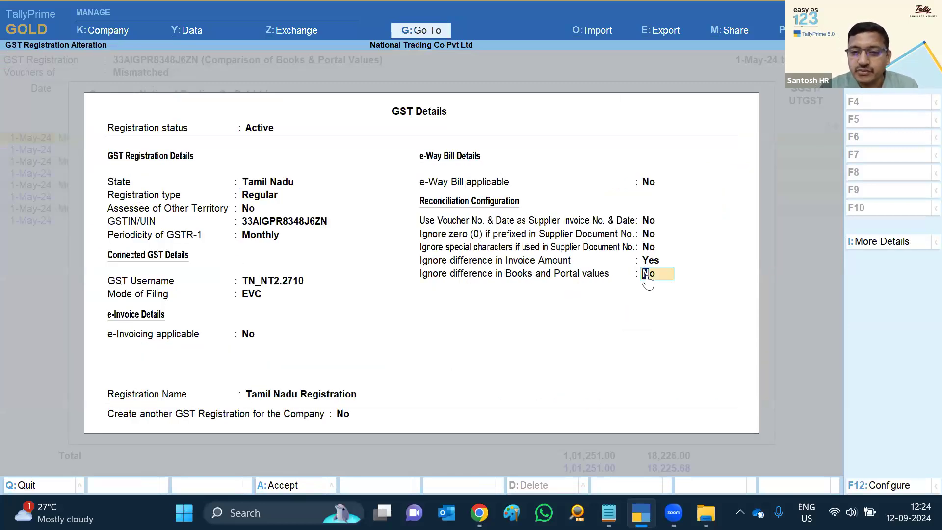
key("y")
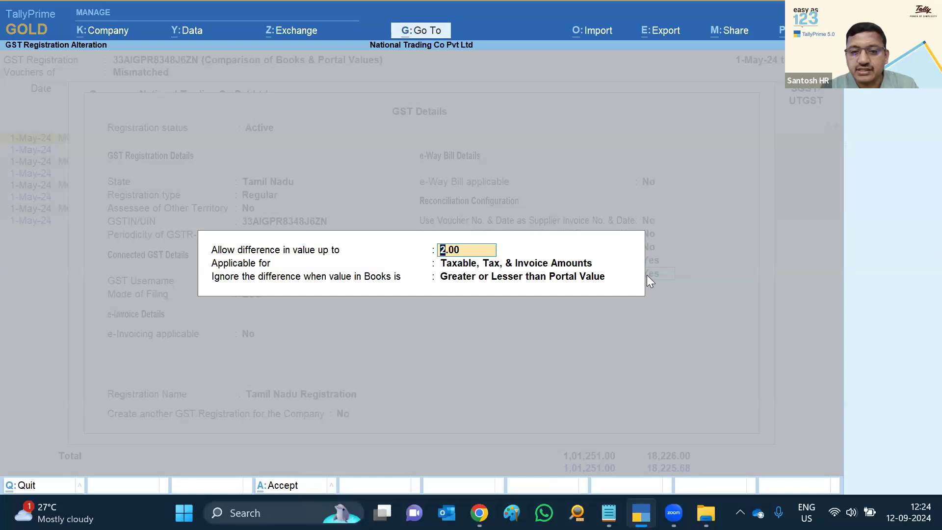
key("ctrl+a")
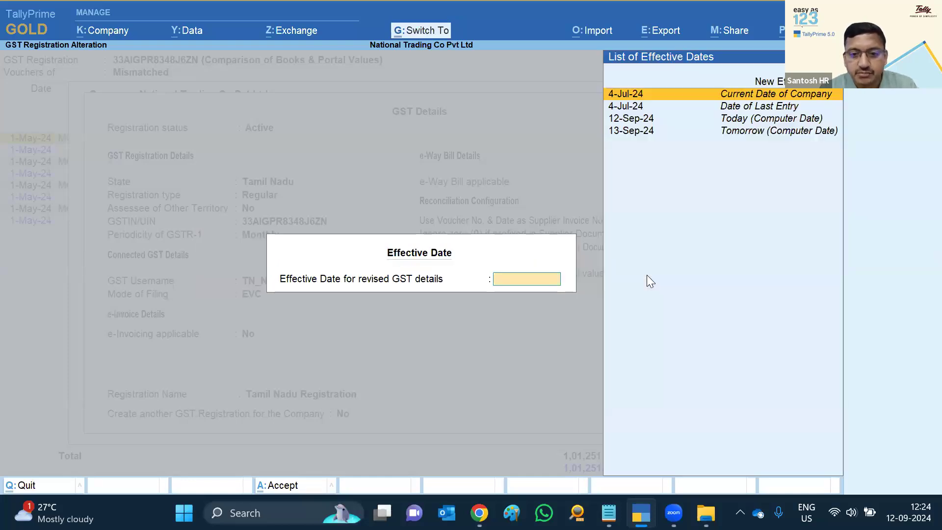
key("Up")
key("Return")
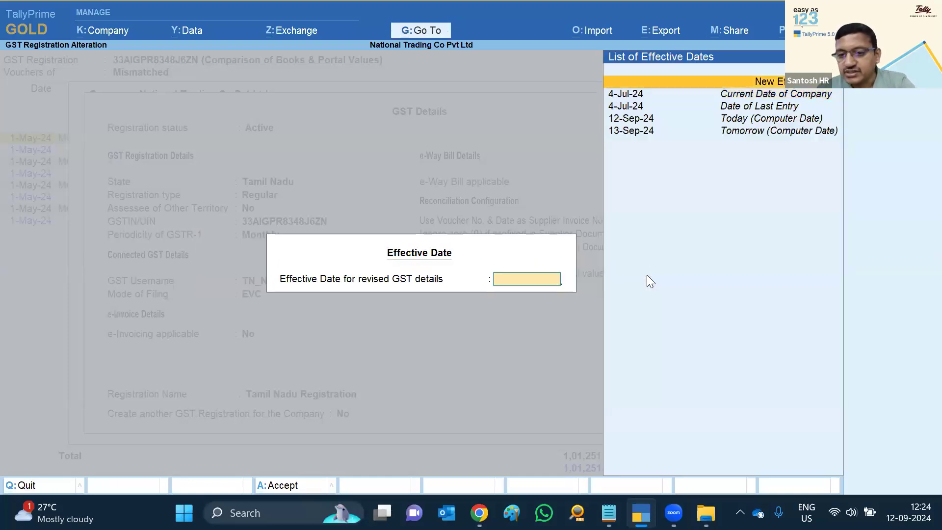
type("1.4")
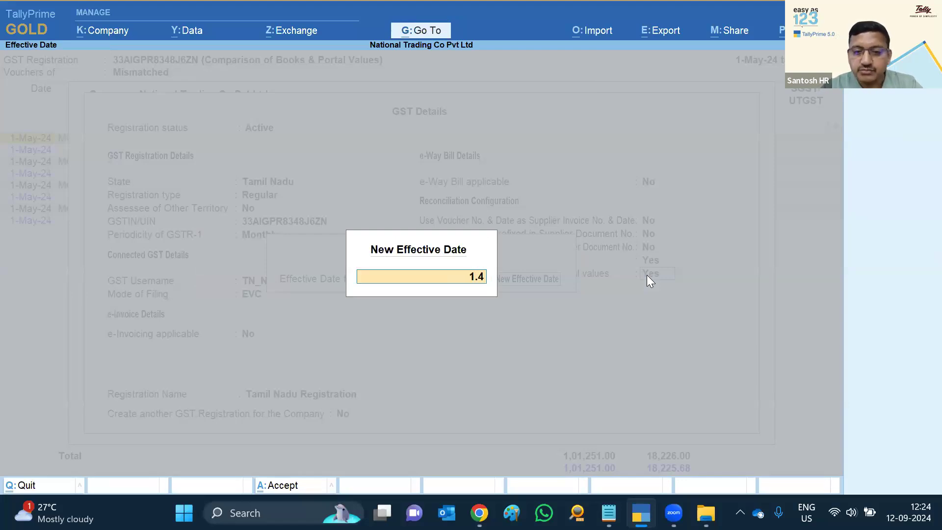
key("Return")
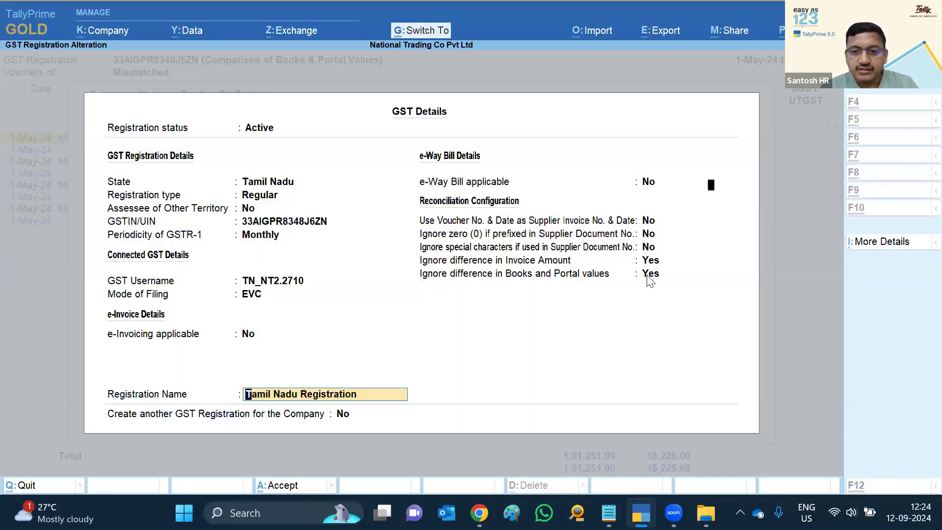
key("ctrl+a")
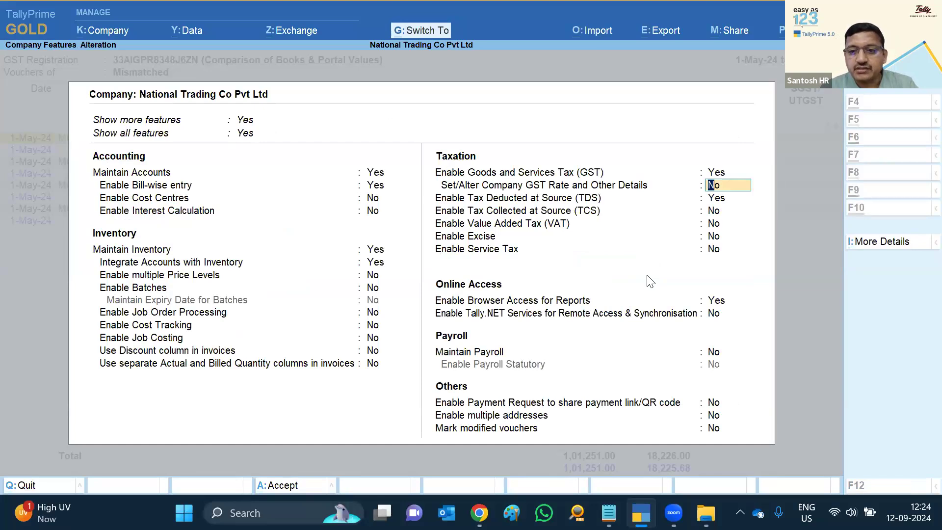
key("ctrl+a")
Update the vouchers' GST status, confirm May shows 30 Reconciled, and begin a period change
key("y")
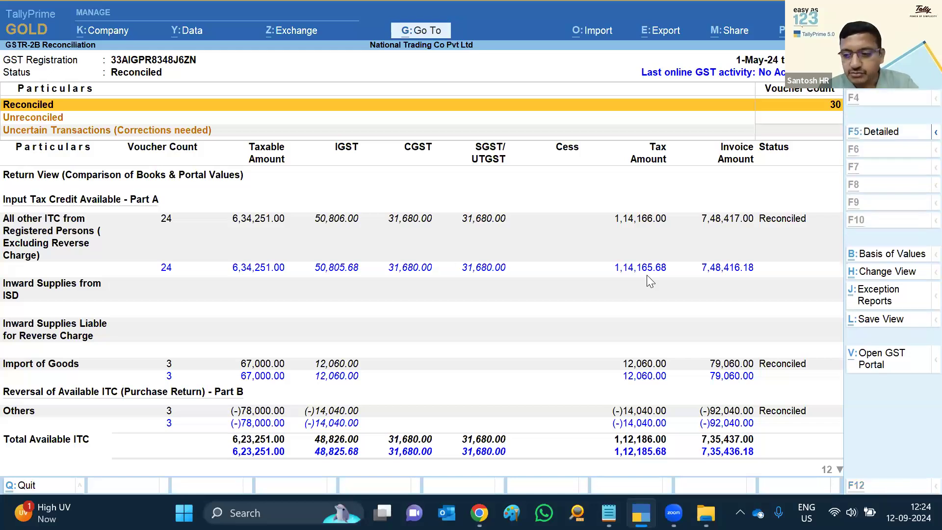
key("F2")
Set the period to June and view the portal copy of Meghana Enterprises invoice MN01
type("1-6")
key("Return")
type("jun")
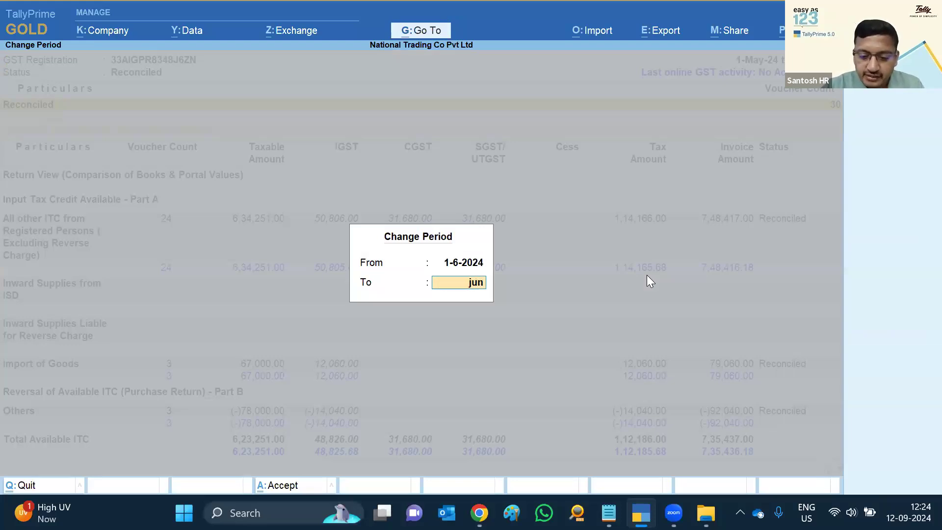
key("Return")
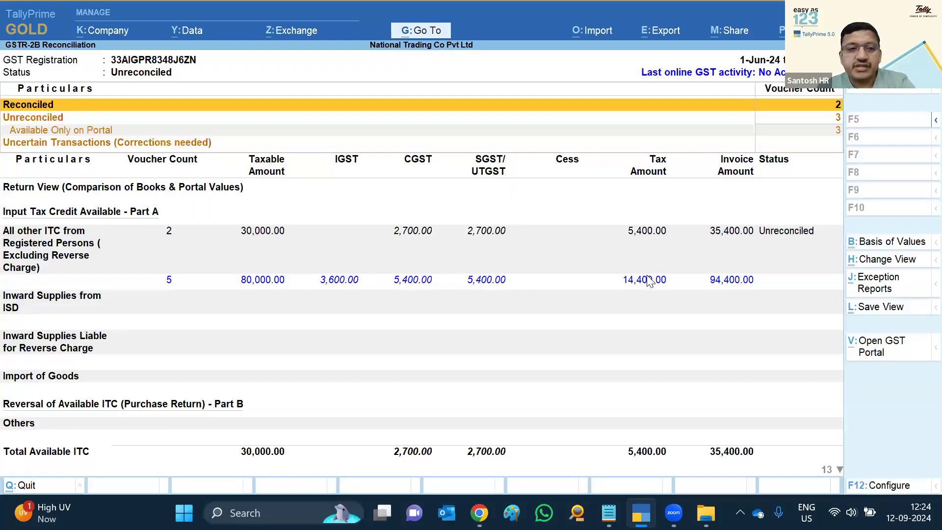
key("Down")
key("Down")
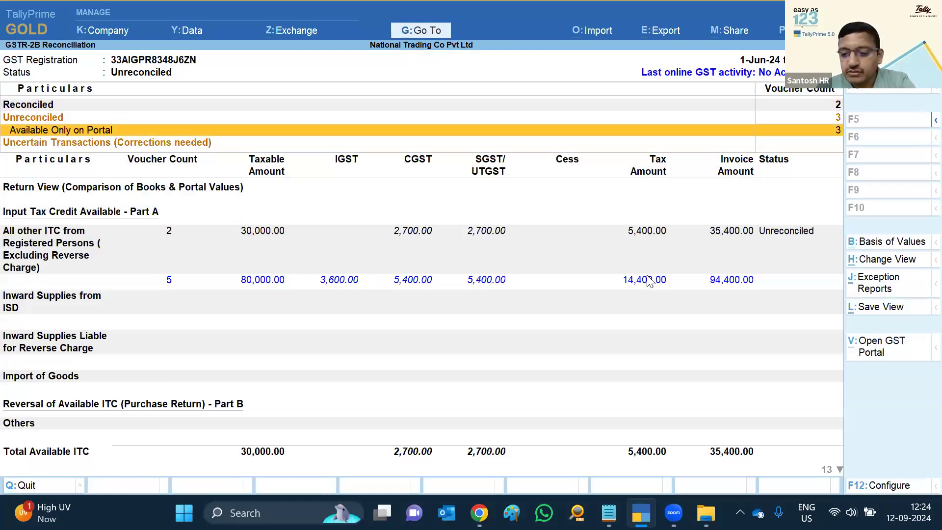
key("Return")
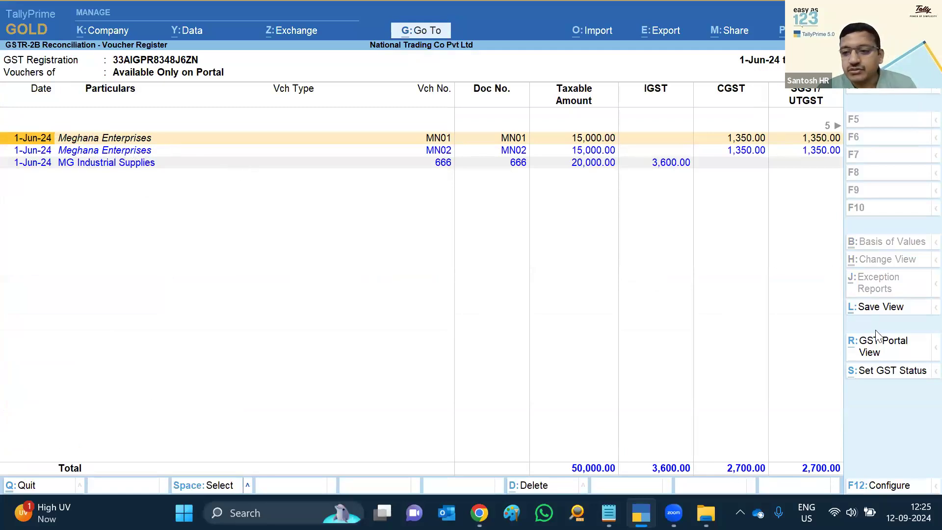
left_click(876, 352)
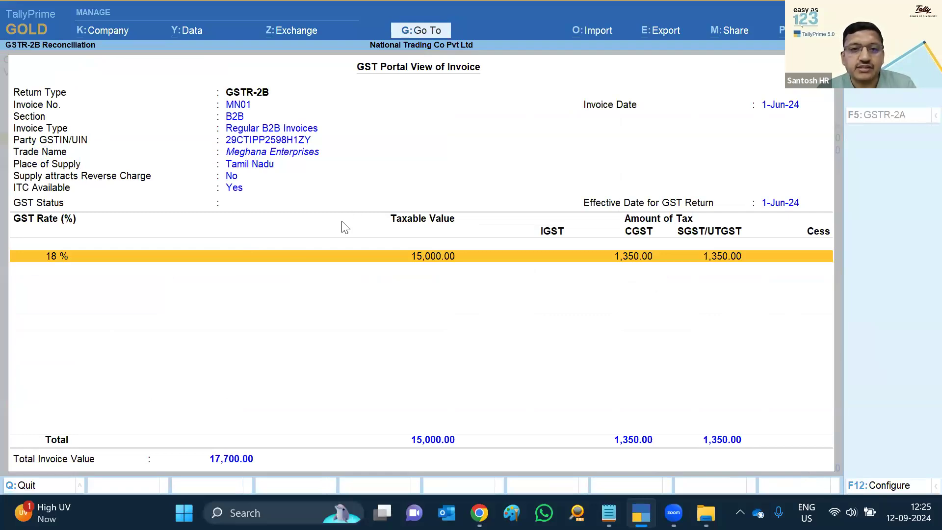
key("Escape")
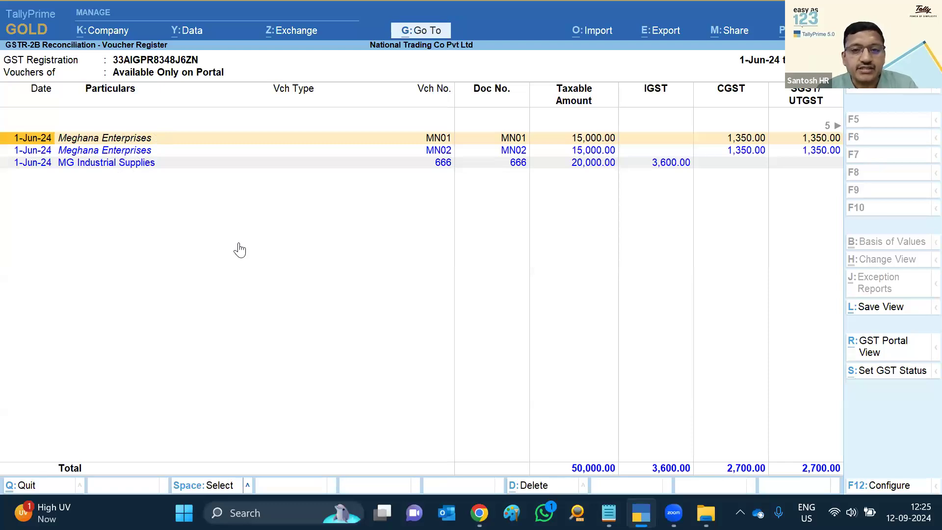
key("Escape")
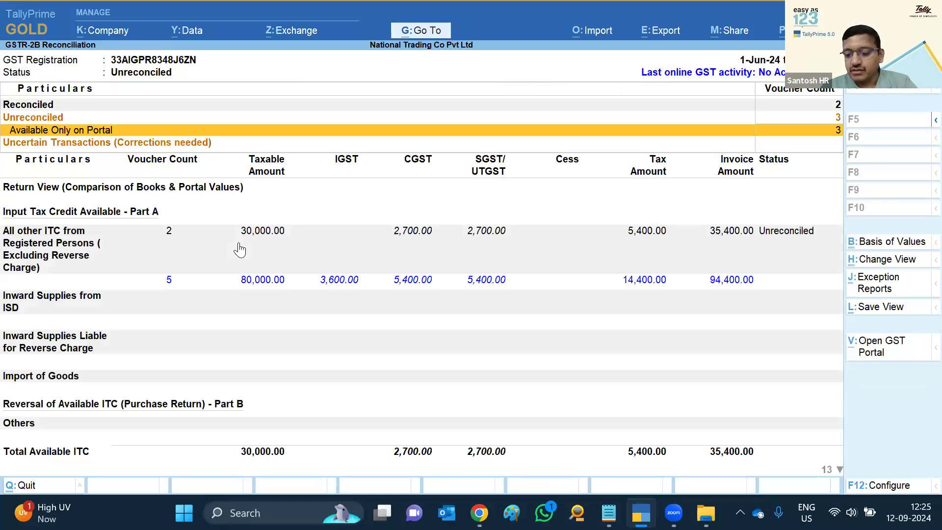
Set the MN01 Available Only on Portal voucher's GST status to Excluded
key("Return")
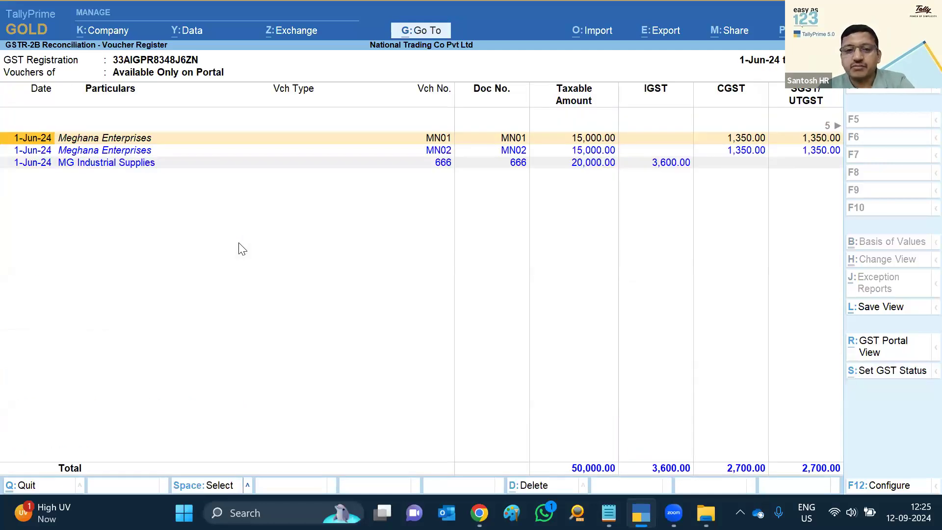
key("space")
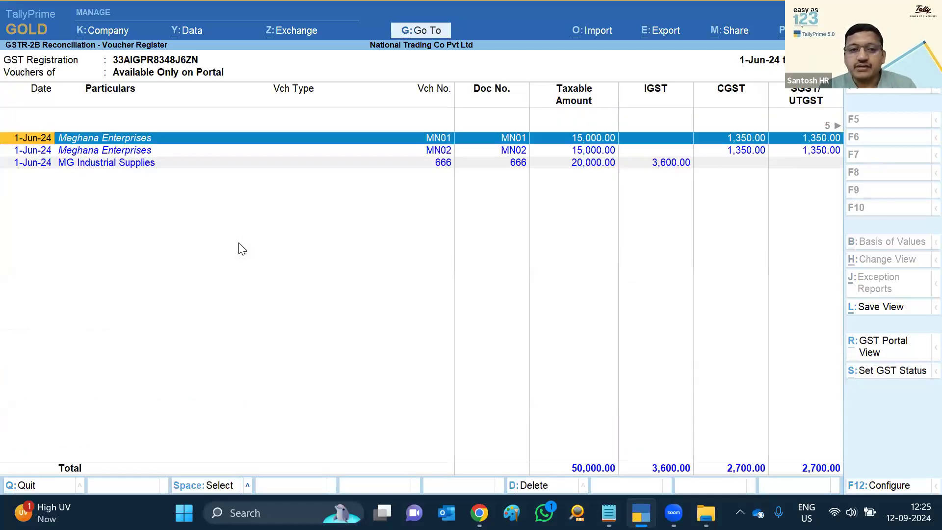
left_click(878, 375)
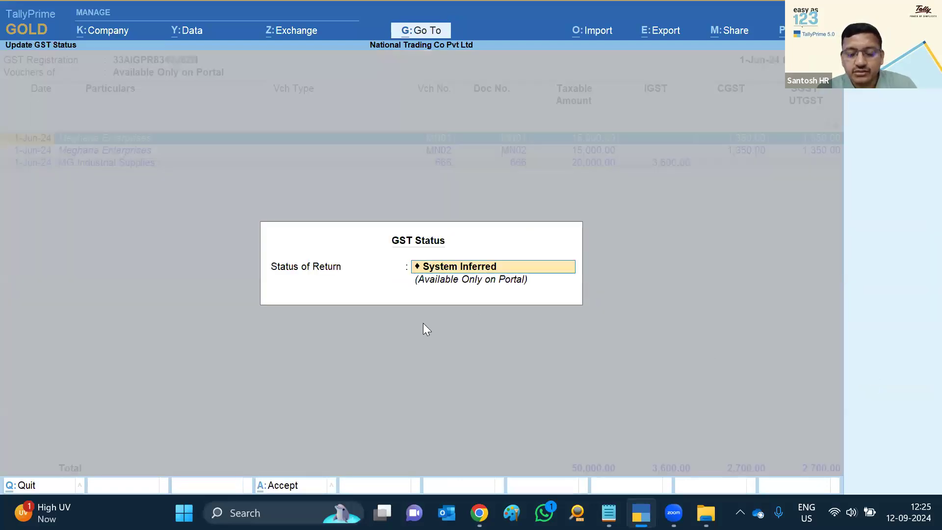
key("BackSpace")
key("Down")
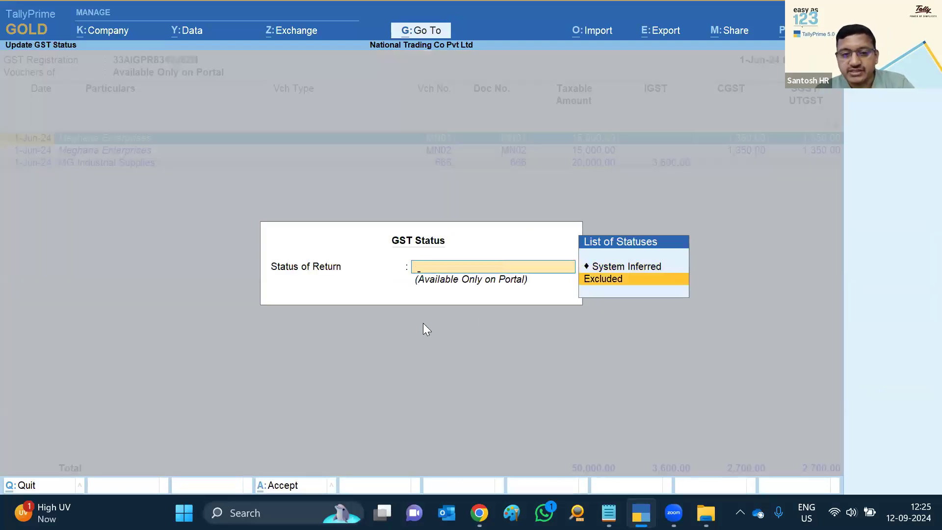
key("Return")
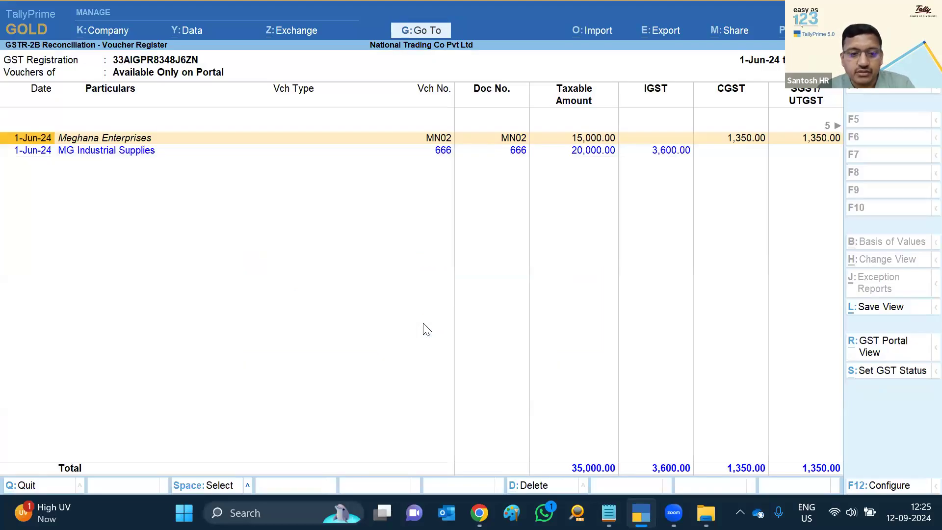
key("Escape")
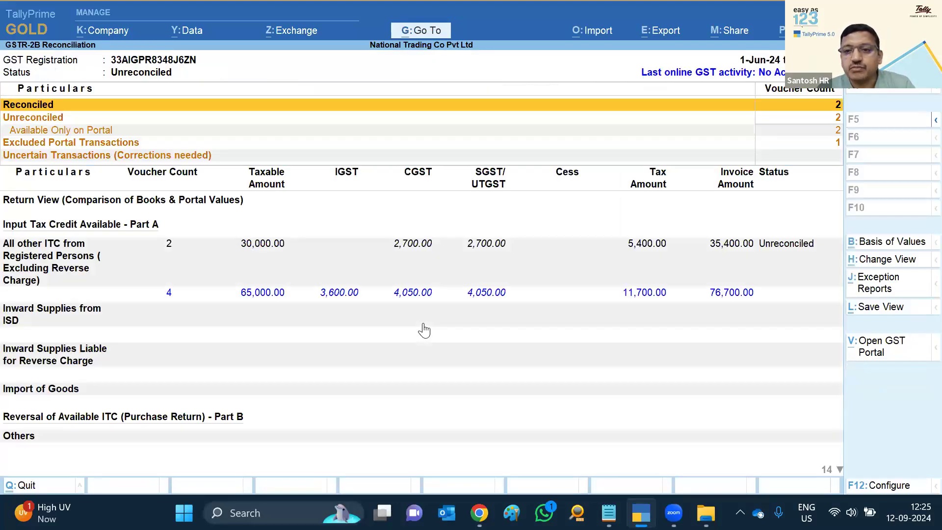
key("Down")
key("Down")
key("Down")
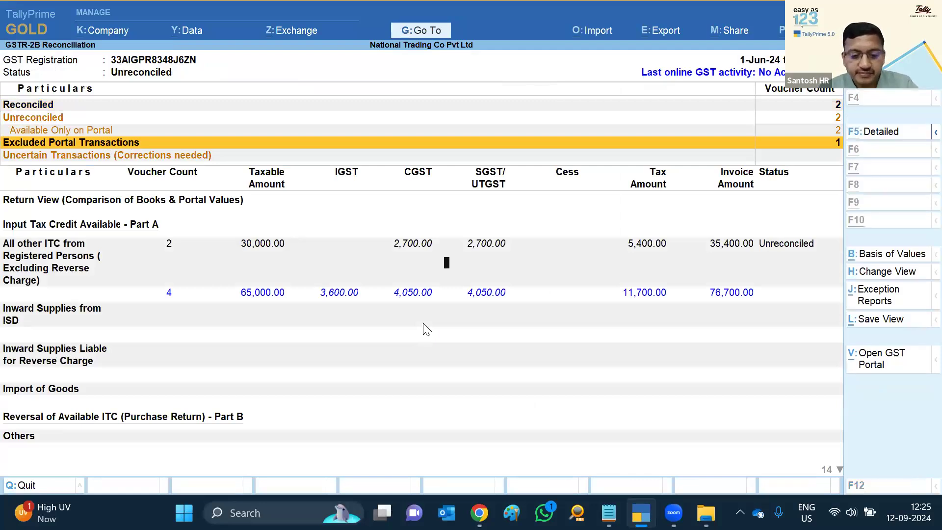
Set the period to July and list the vouchers Available Only in Books
key("alt+F2")
type("jul")
key("Return")
type("jul")
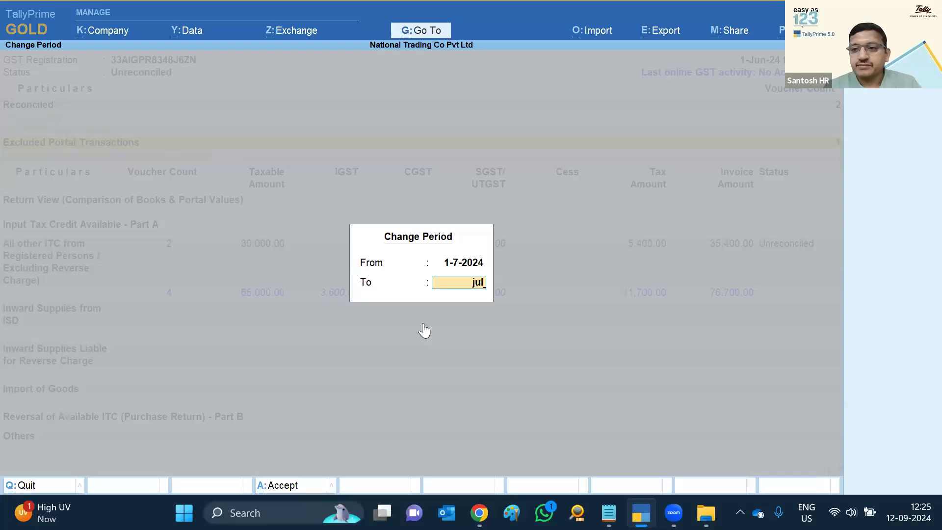
key("Return")
key("Down")
key("Down")
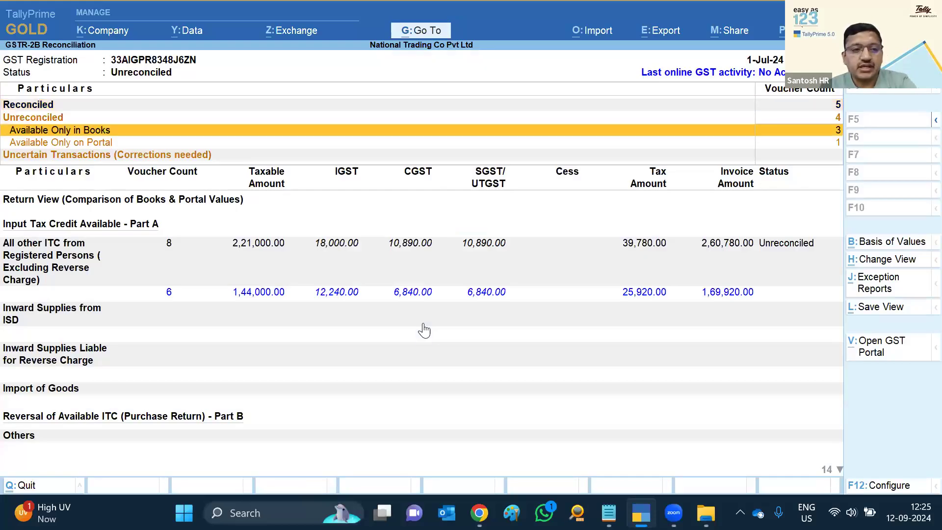
key("Return")
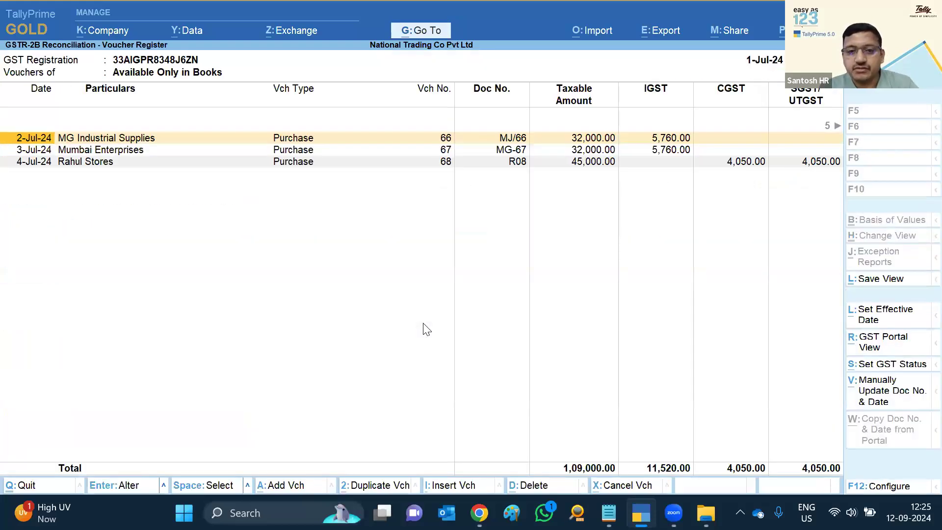
Turn on showing potential matches in the register's display settings
key("F12")
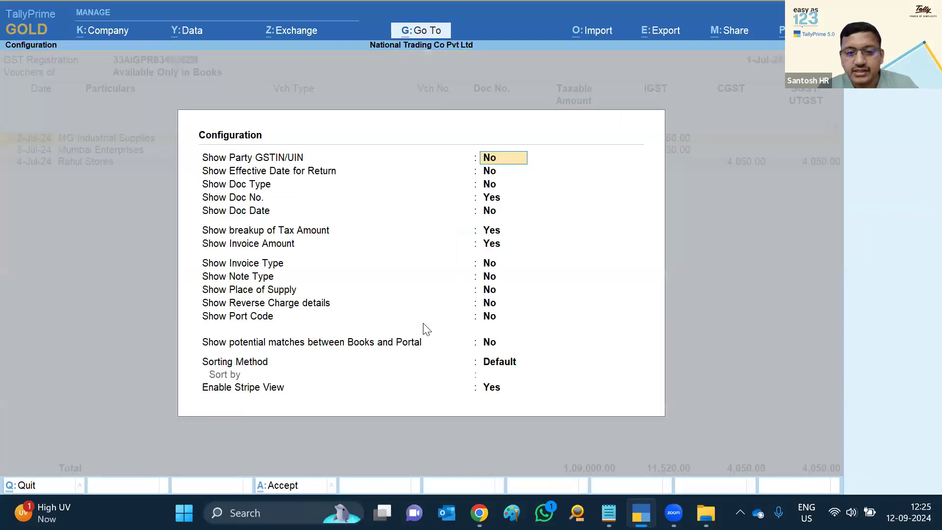
left_click(497, 350)
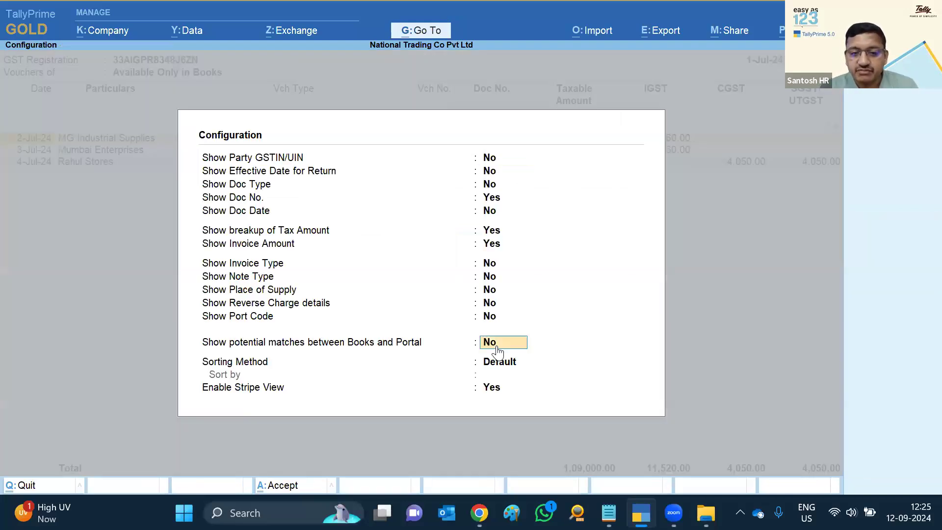
type("y")
key("Return")
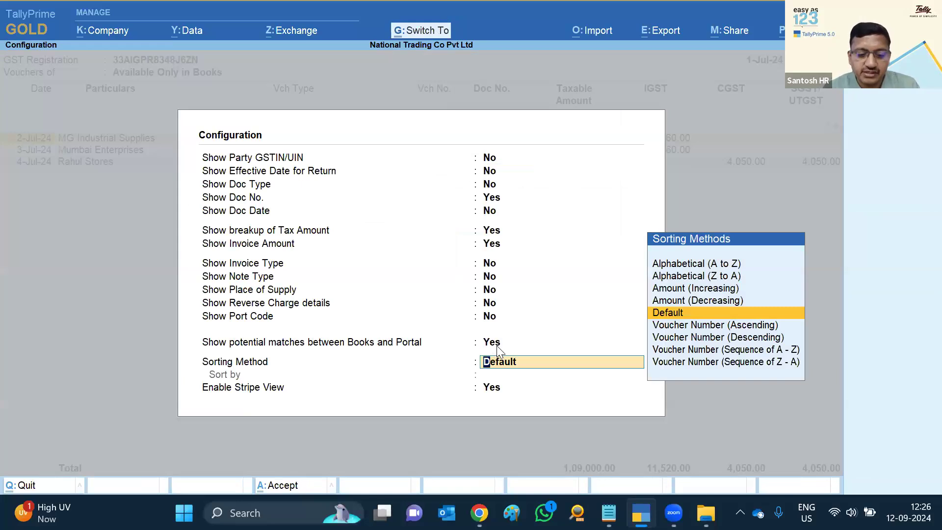
key("ctrl+a")
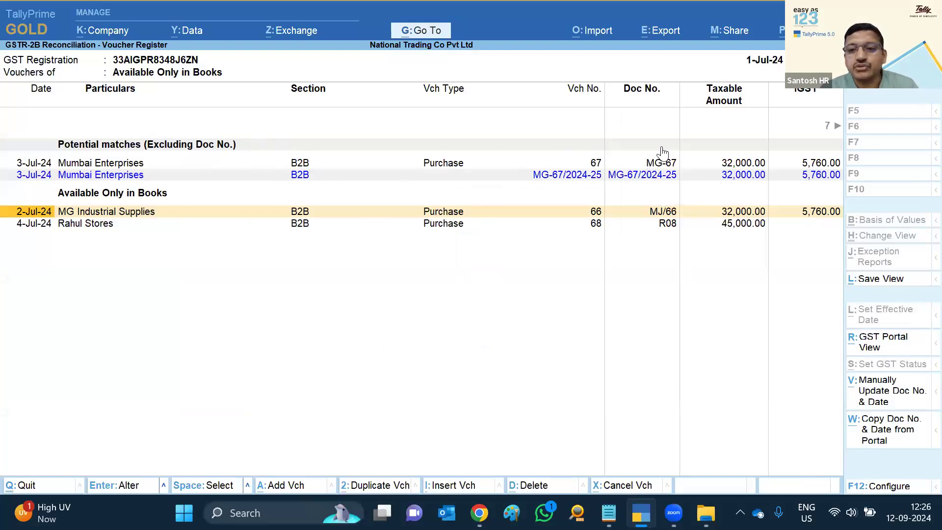
Copy the portal doc number and date onto the 3-Jul-24 Mumbai Enterprises voucher
left_click(654, 167)
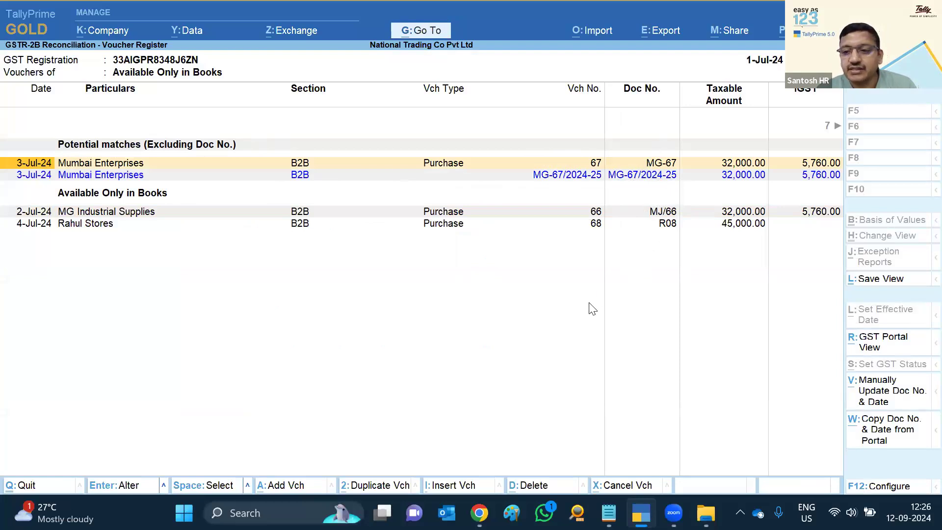
key("space")
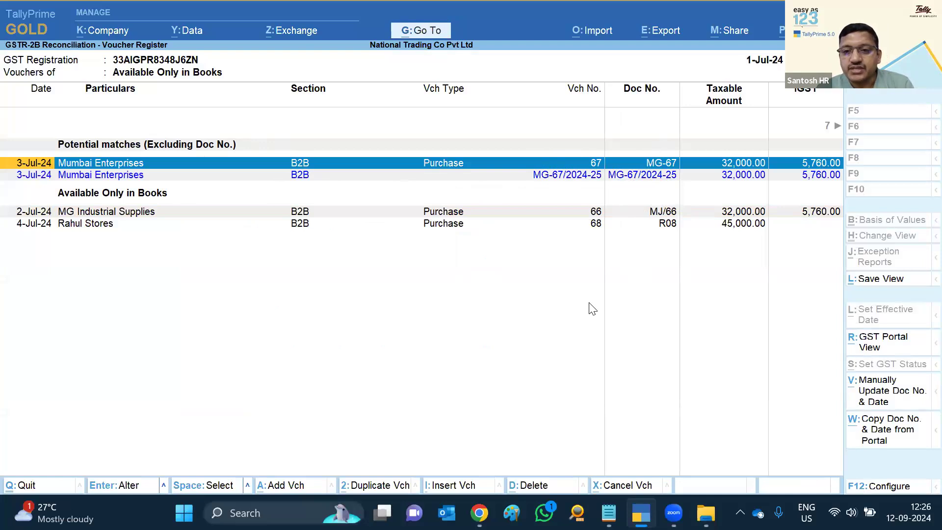
left_click(890, 436)
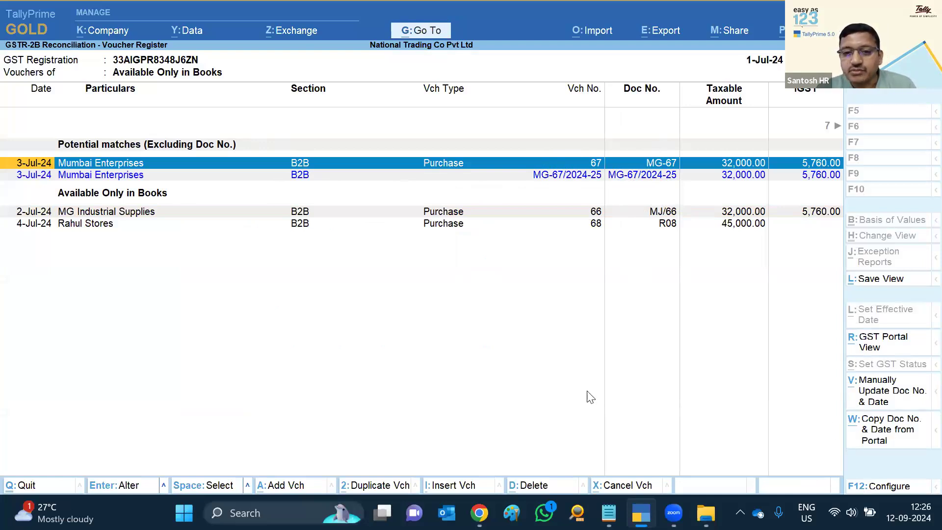
key("Return")
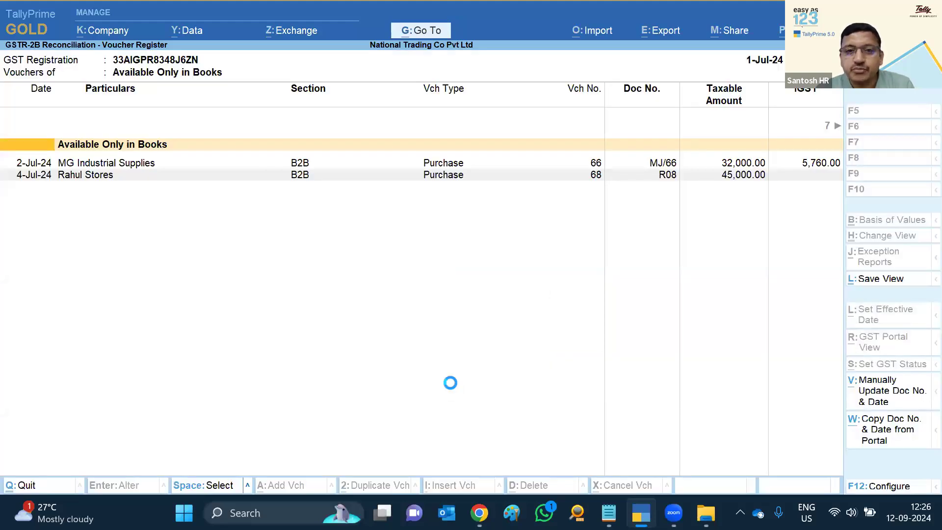
key("Escape")
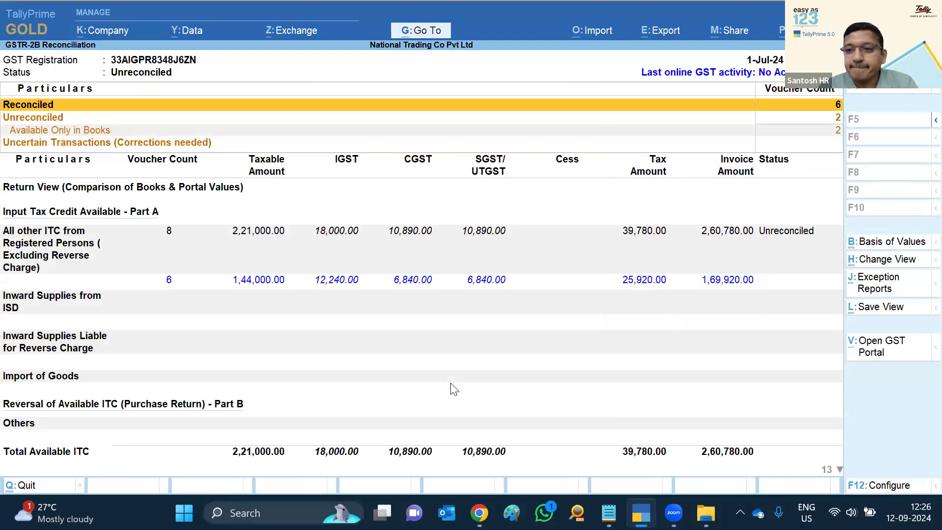
Return to the Gateway and shut National Trading Co Pvt Ltd
key("Escape")
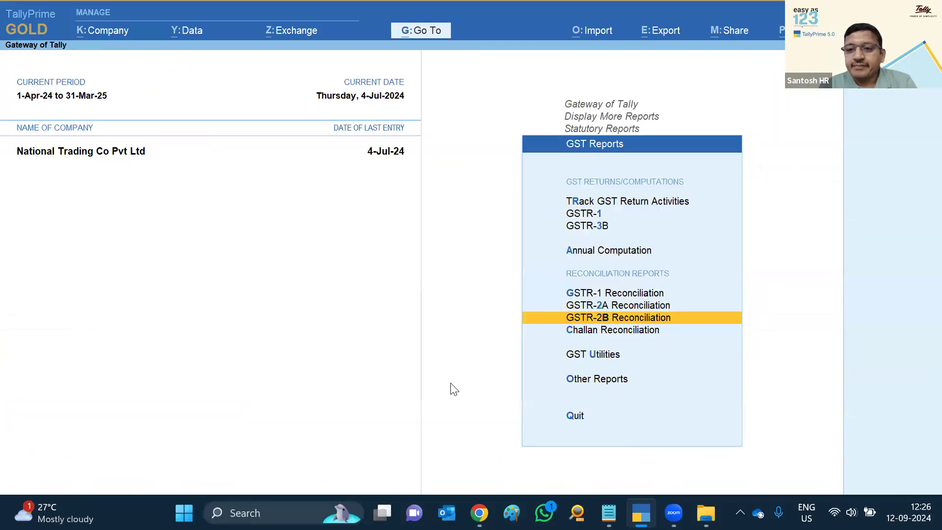
key("Escape")
key("Escape")
key("Escape")
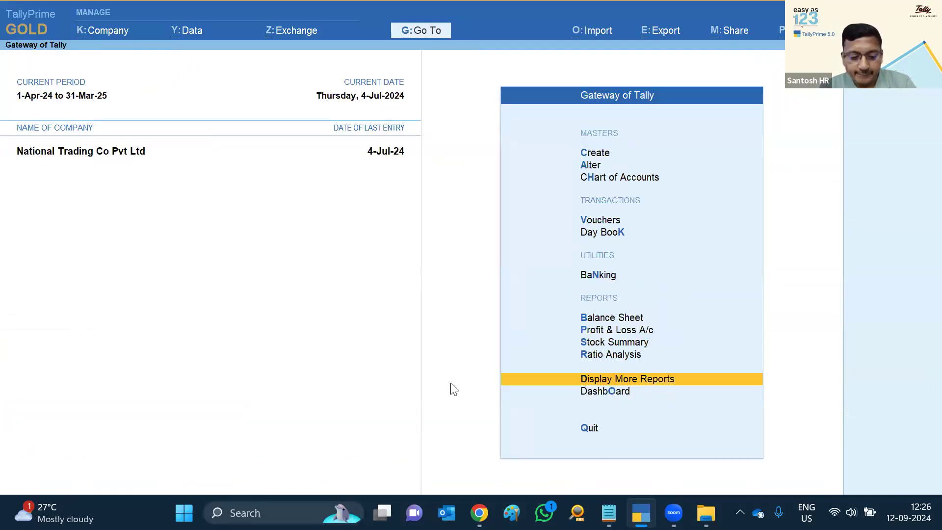
key("ctrl")
key("ctrl+F3")
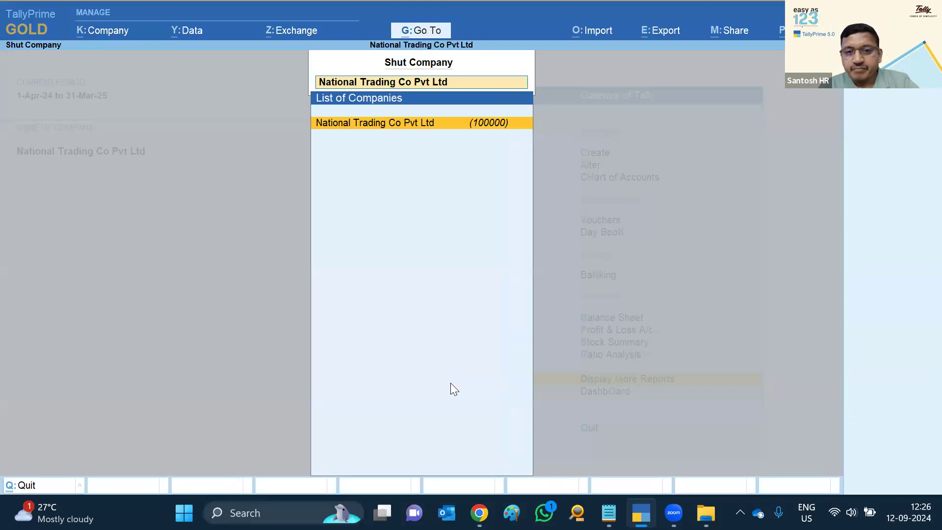
key("Return")
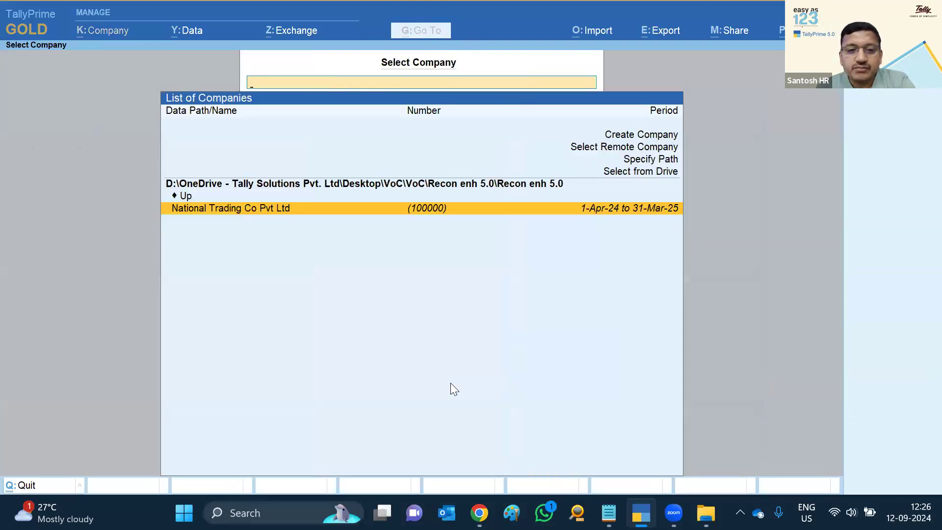
Load the Sorting of Bills company from the 5.0 > Bill_Sorting folder
key("Up")
key("Return")
key("Return")
key("Return")
key("Return")
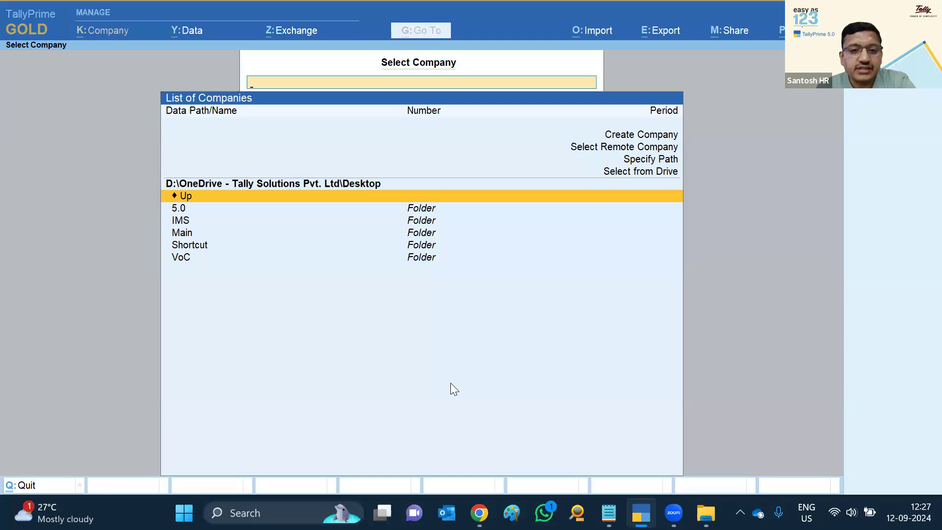
key("Down")
key("Return")
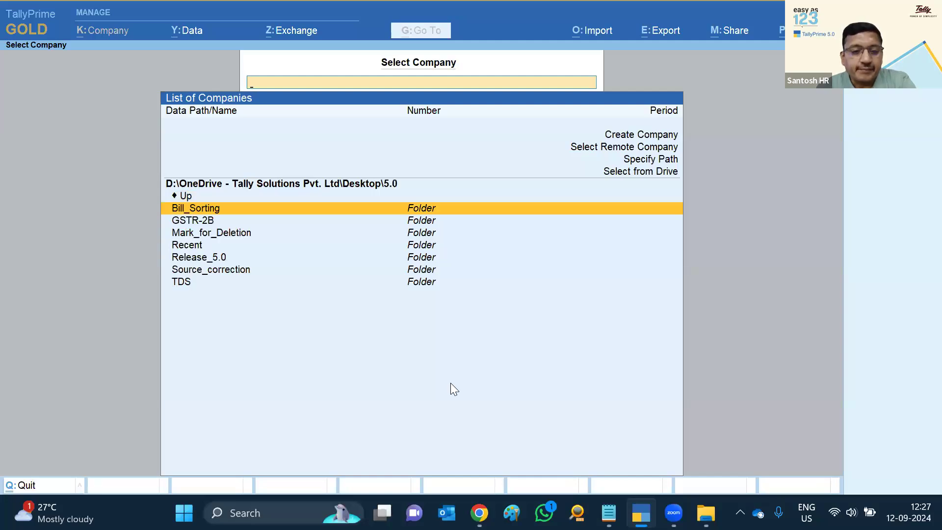
key("Down")
key("Down")
key("Up")
key("Up")
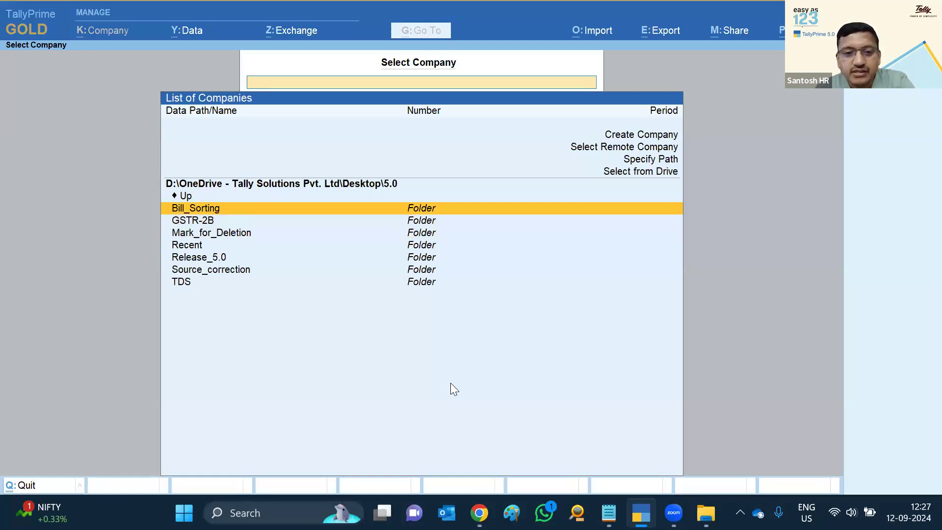
key("Return")
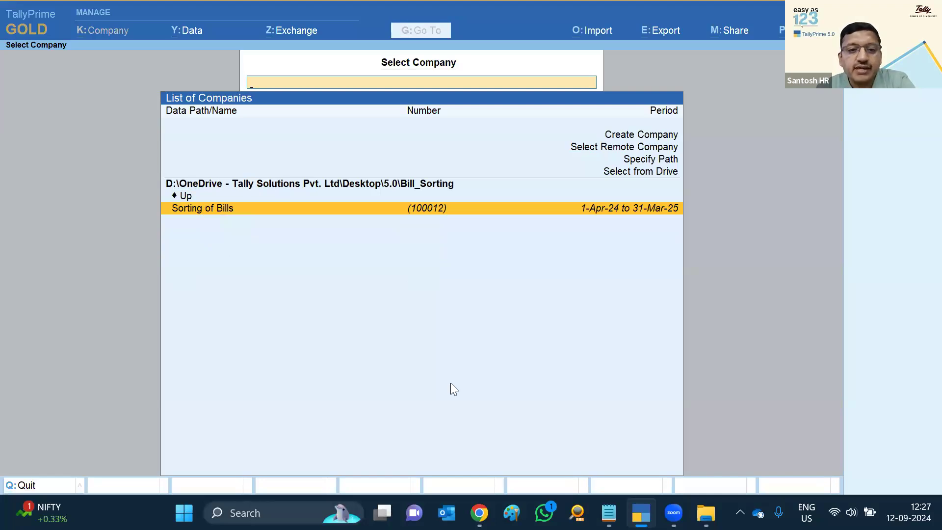
key("Return")
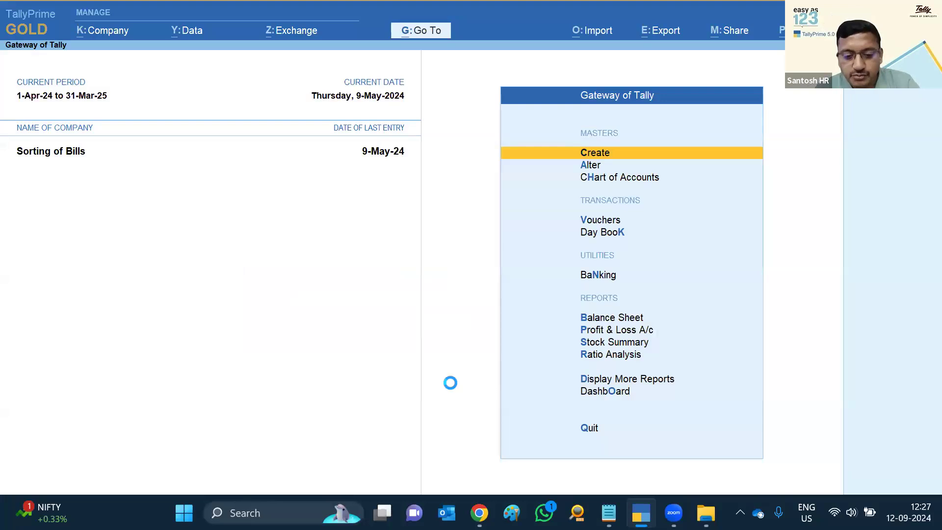
Enter a Payment voucher from HDFC Bank to Local Party for 5,000, reaching its bill-wise details
key("v")
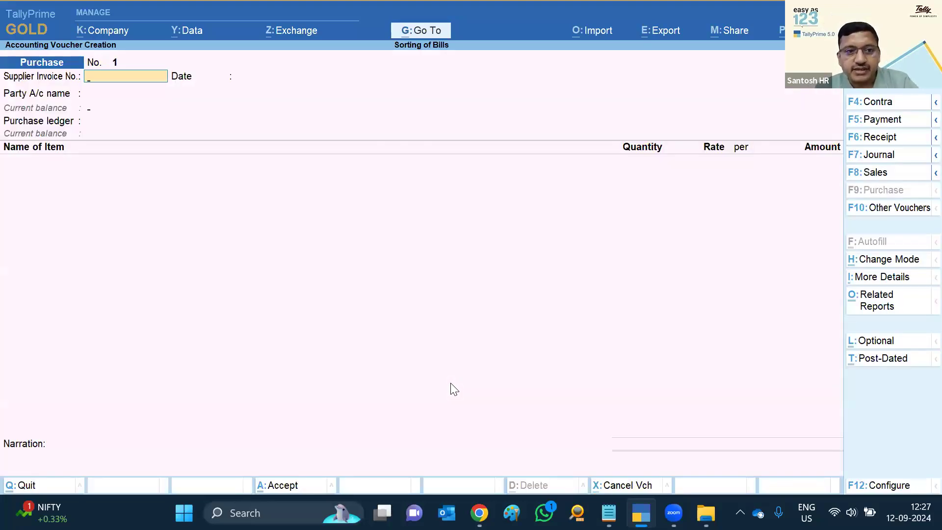
key("F5")
type("H")
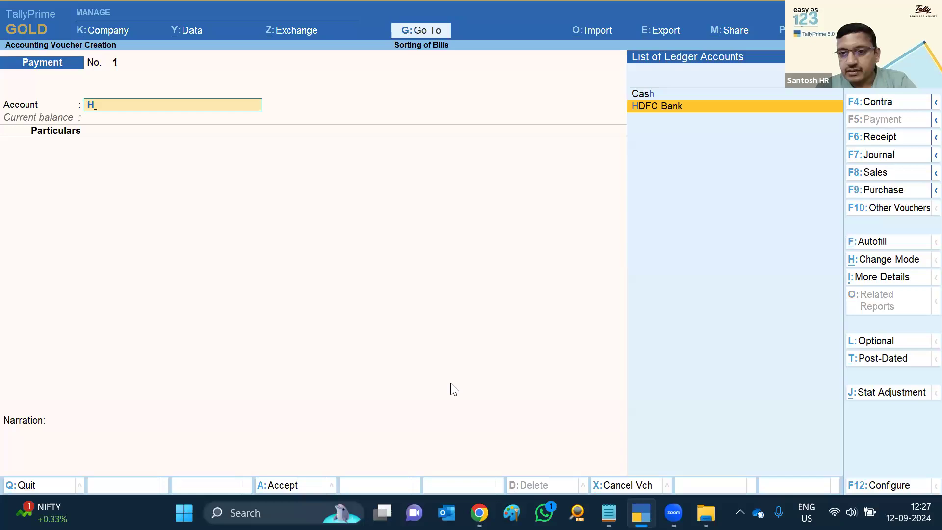
key("Return")
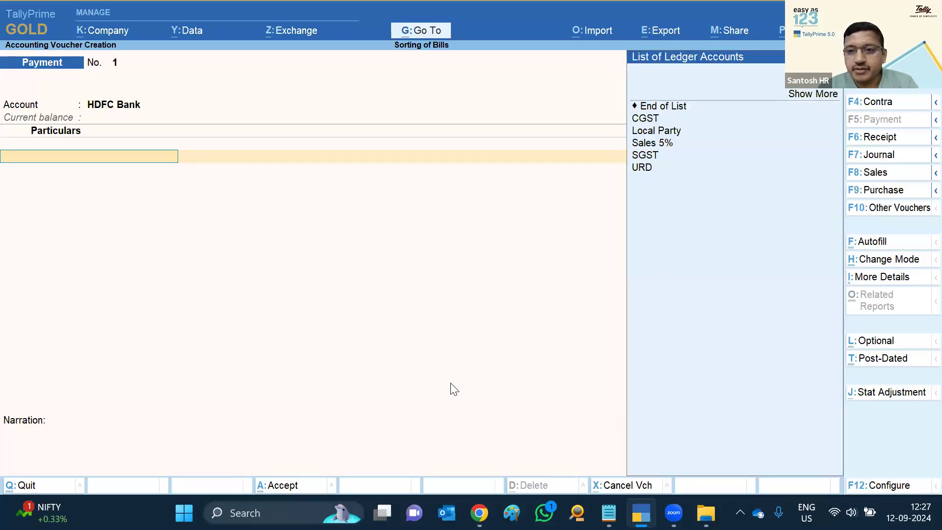
key("Down")
key("Down")
key("Down")
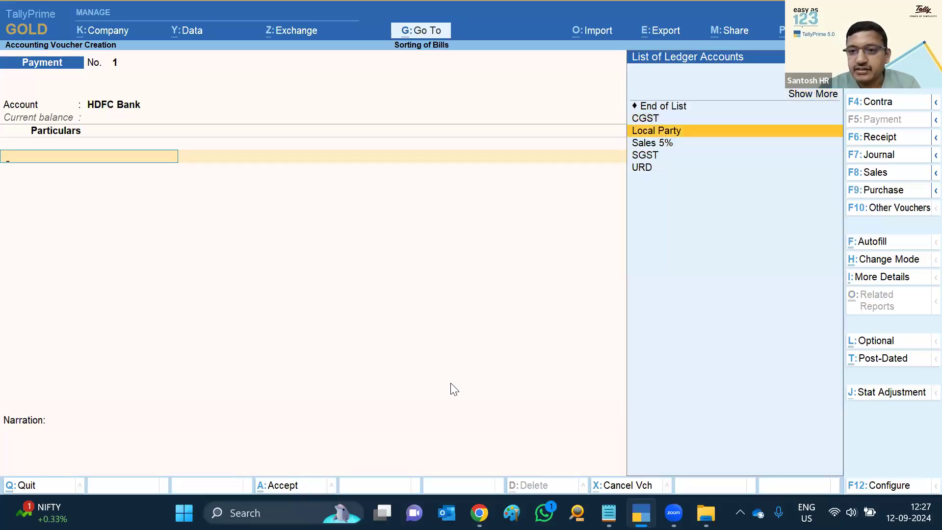
key("Return")
type("5000")
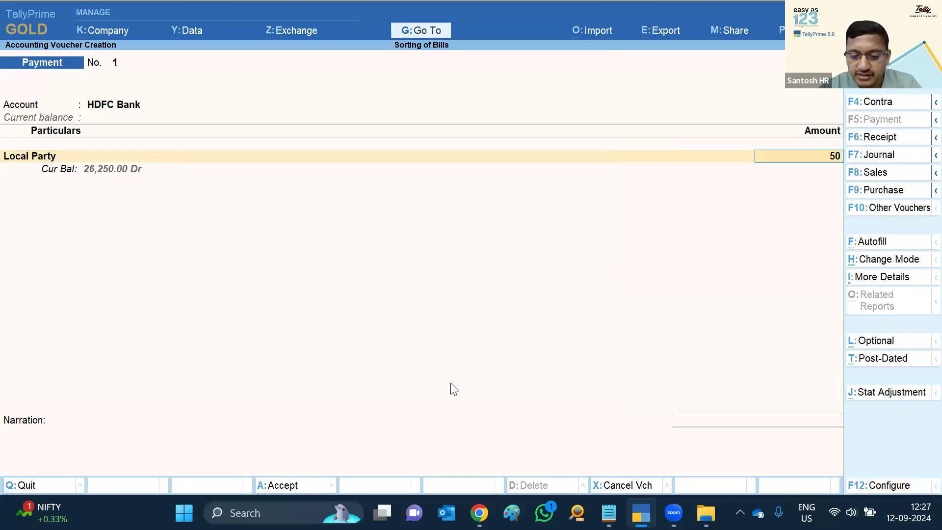
key("Return")
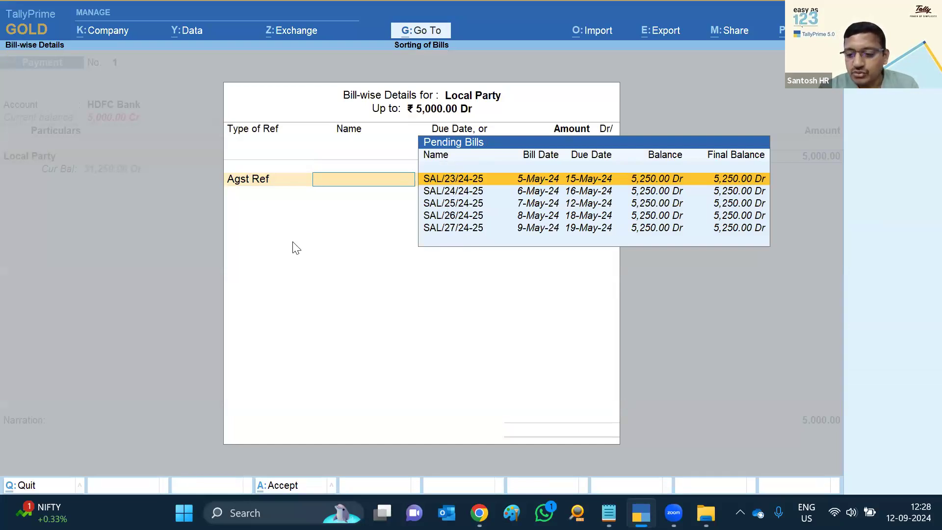
Reselect bill SAL/23/24-25 so it adjusts 5,250.00 Cr, due 15-May-24
key("Return")
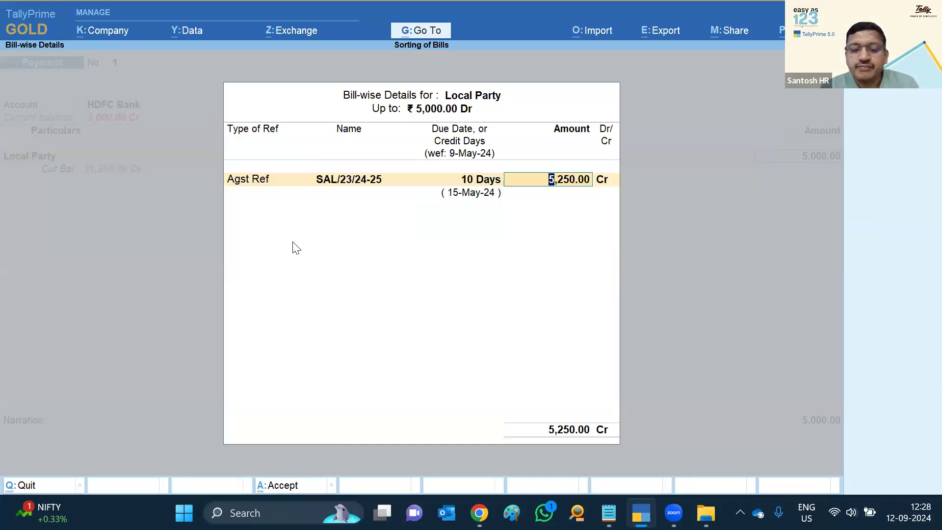
key("BackSpace")
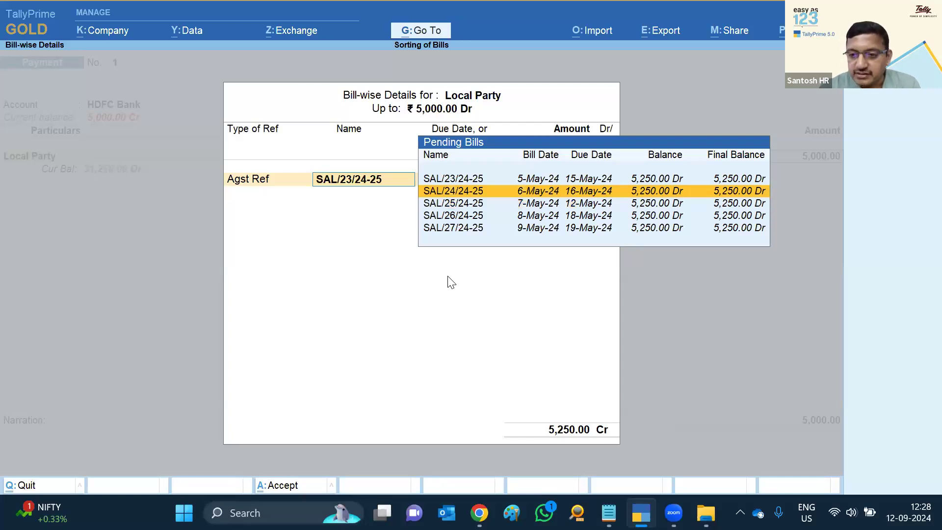
key("Up")
key("Up")
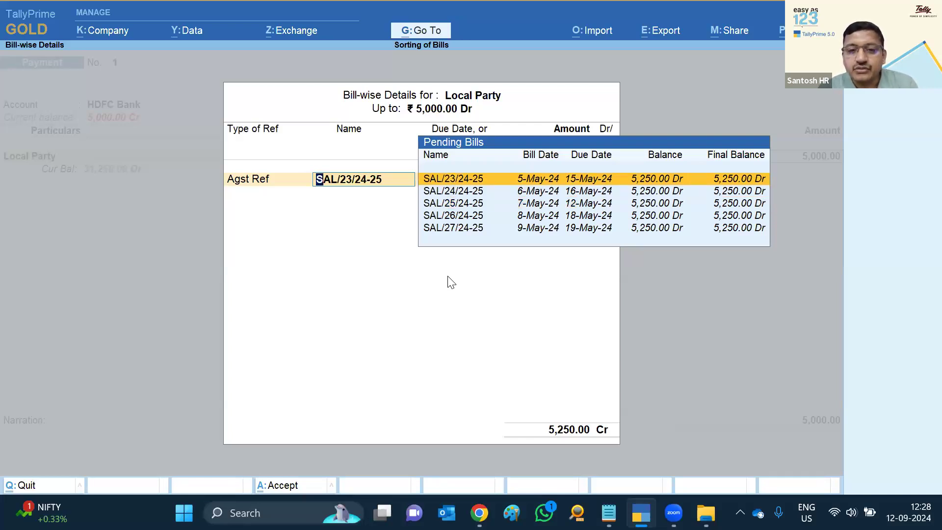
key("Return")
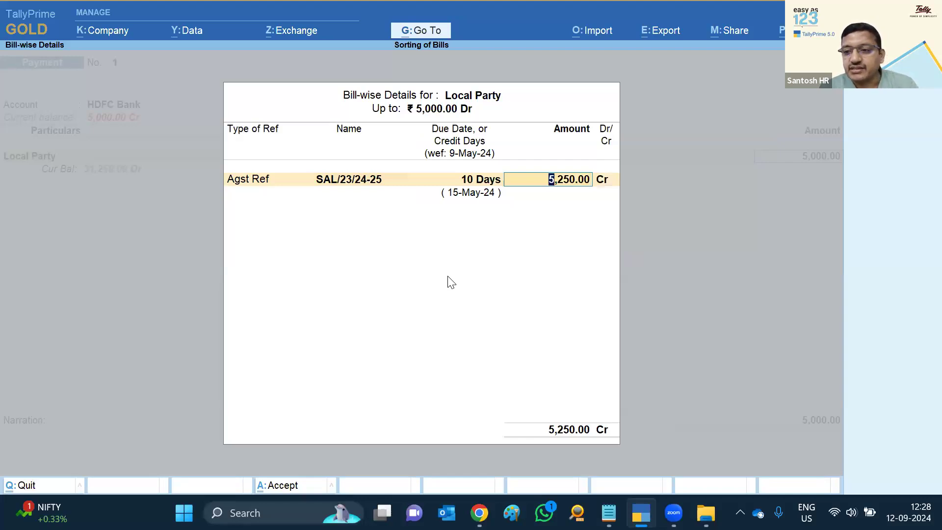
Browse the Help troubleshooting and startup settings without changing anything
key("F1")
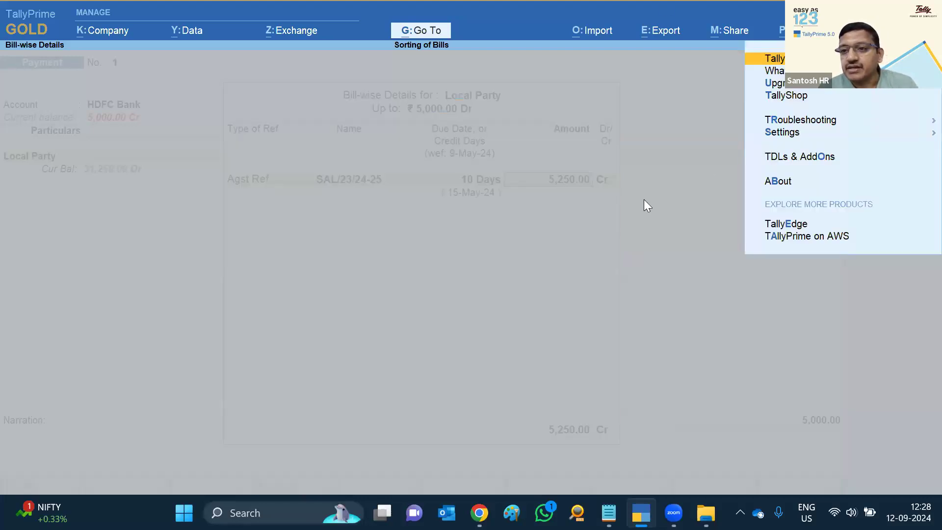
key("Down")
key("Down")
key("Down")
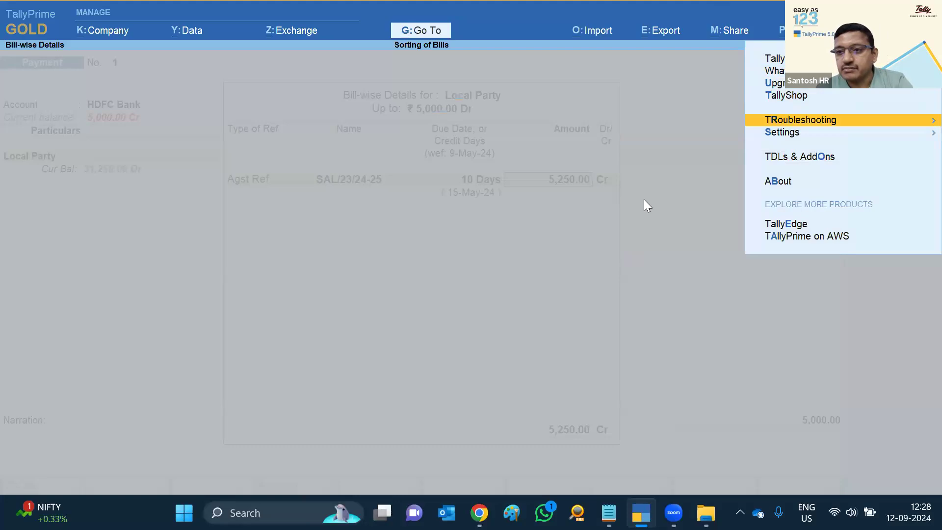
key("Return")
key("Down")
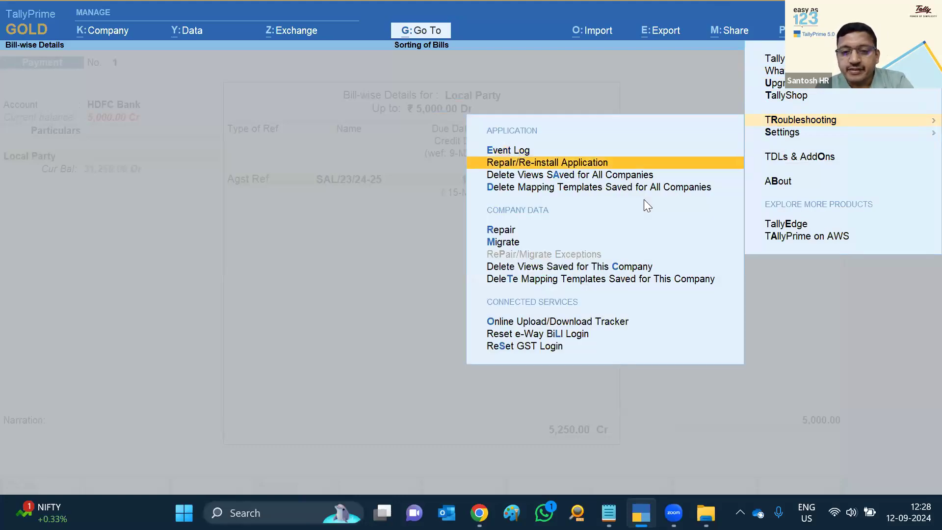
key("c")
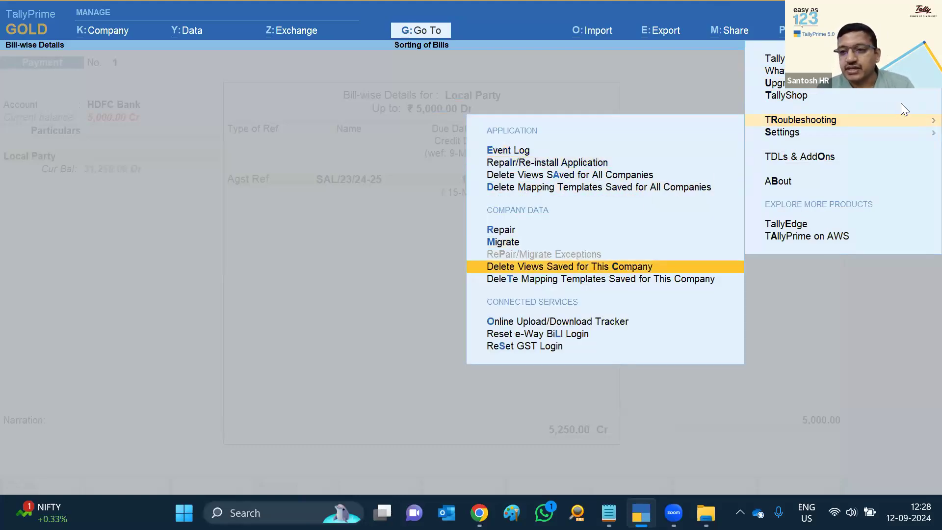
key("Escape")
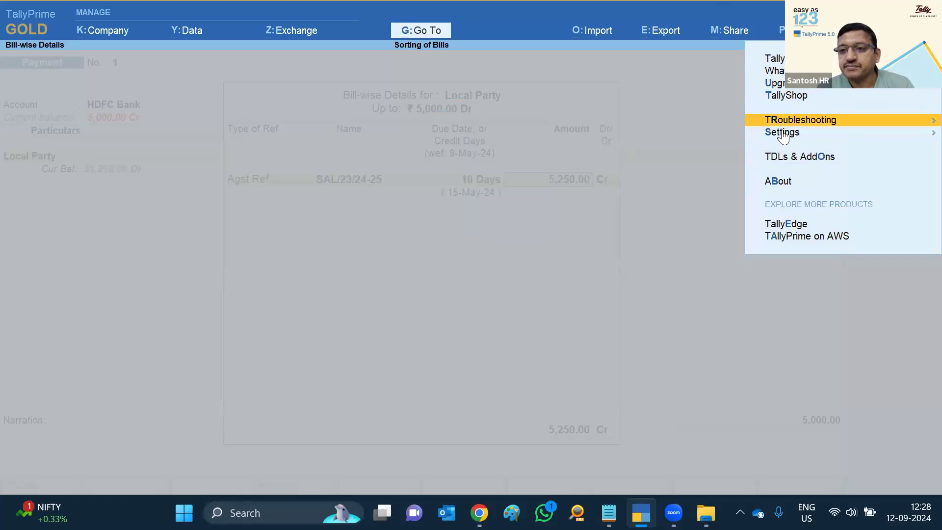
left_click(783, 134)
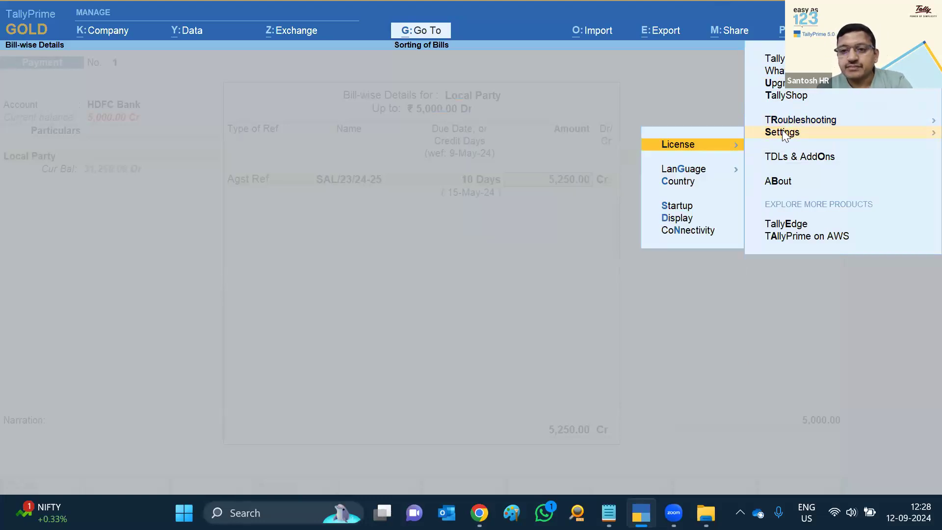
key("Down")
key("Down")
key("Down")
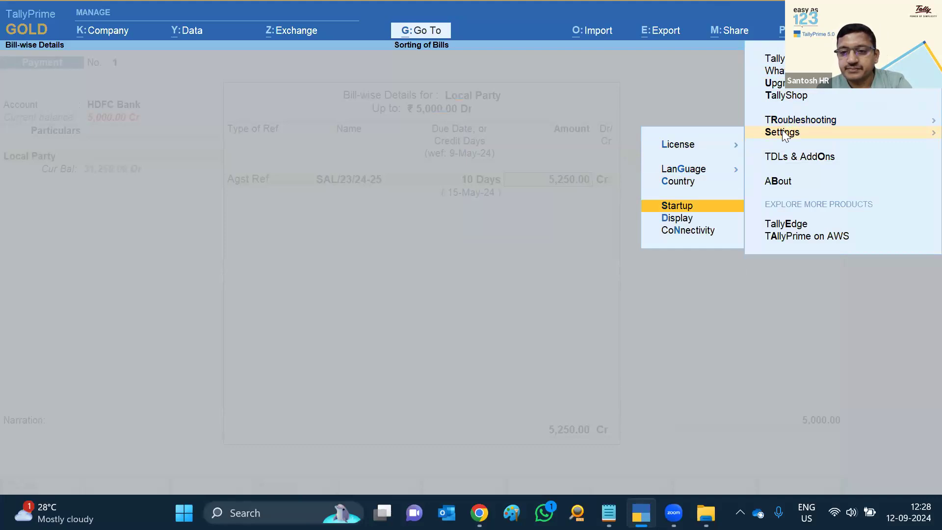
key("Return")
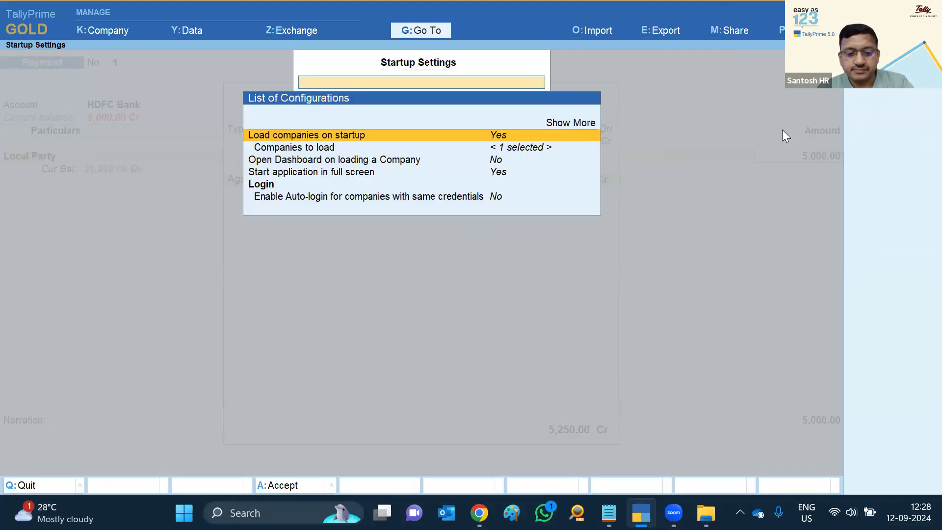
key("Escape")
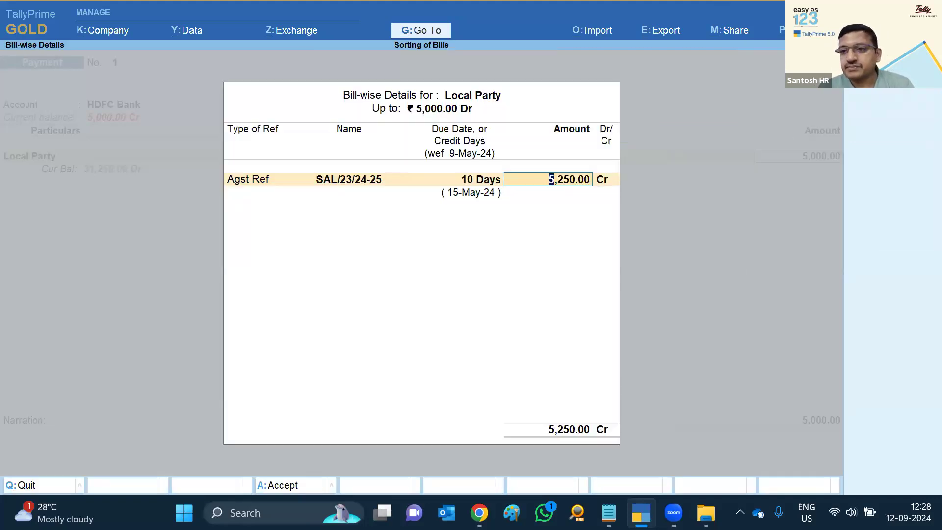
Set pending bills in vouchers to sort by Due Date (Increasing) and reopen the pending bills
key("F1")
key("Down")
key("Down")
key("Down")
key("Down")
key("Down")
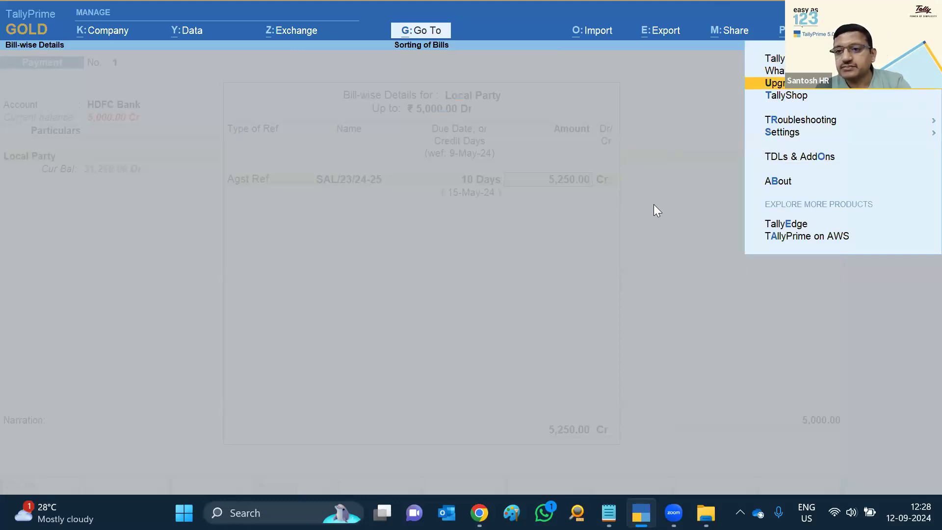
key("Return")
key("Down")
key("Down")
key("Down")
key("Down")
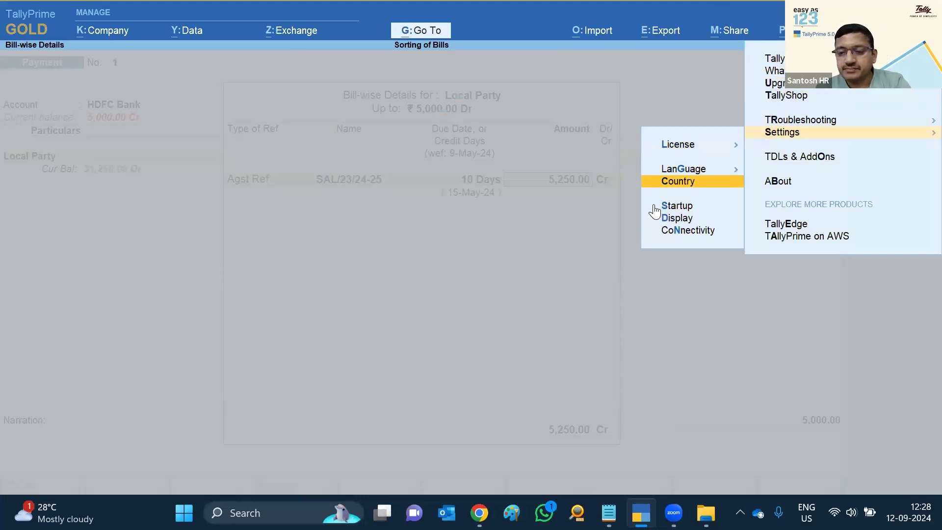
key("Return")
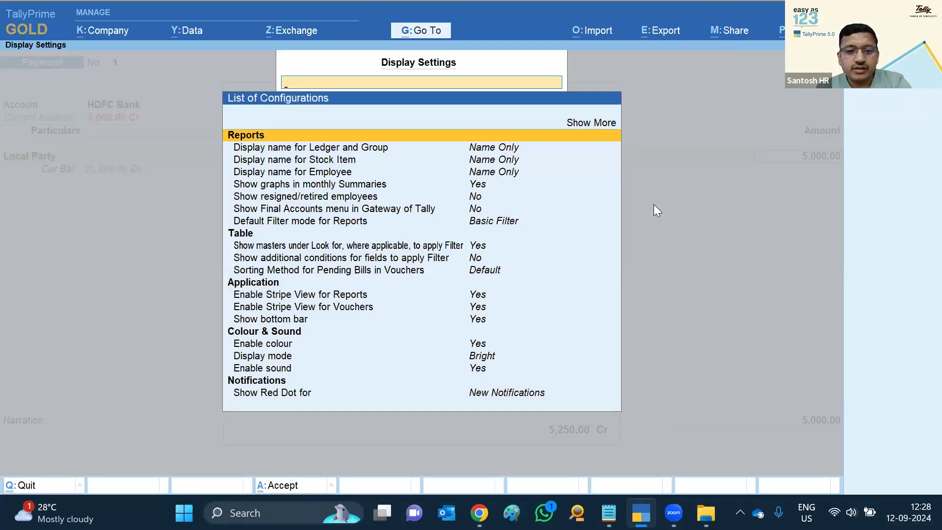
key("Down")
key("Down")
key("Down")
key("Down")
key("Down")
key("Down")
key("Down")
key("Down")
key("Down")
key("Down")
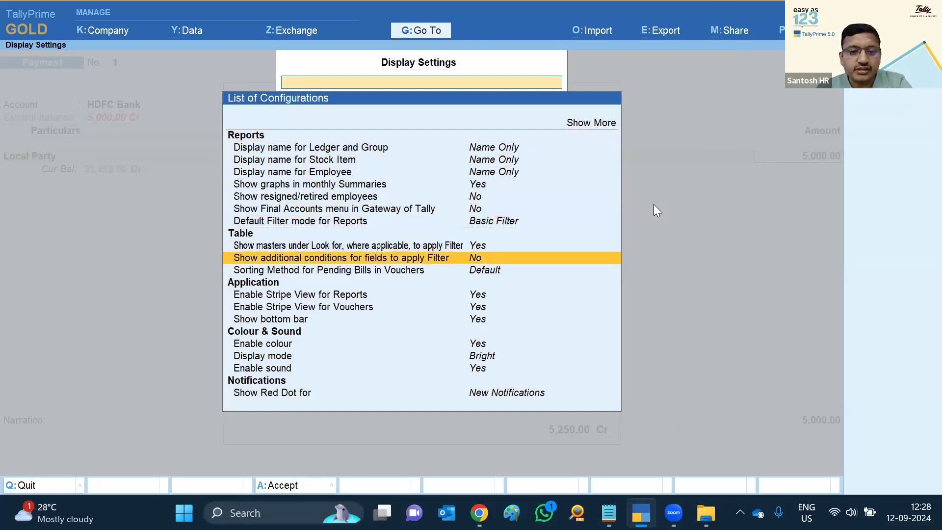
key("Return")
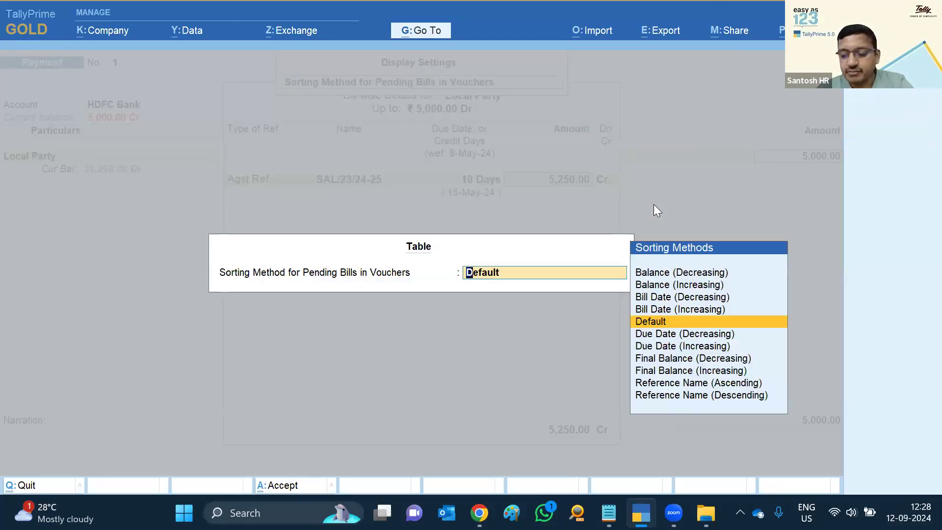
key("Down")
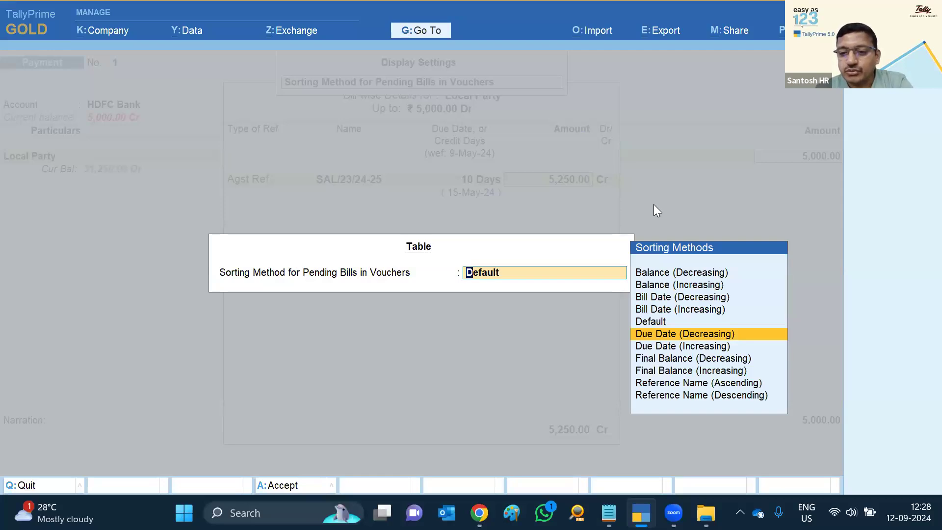
key("Down")
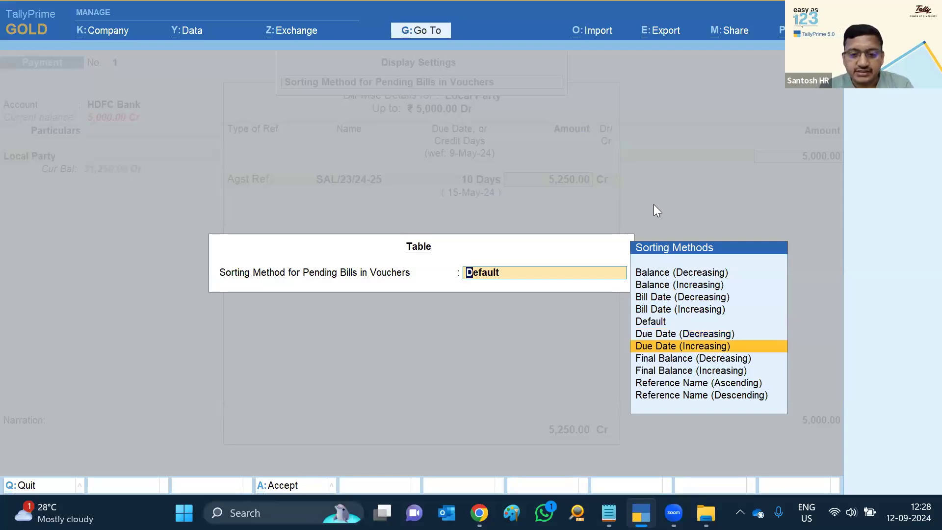
key("Return")
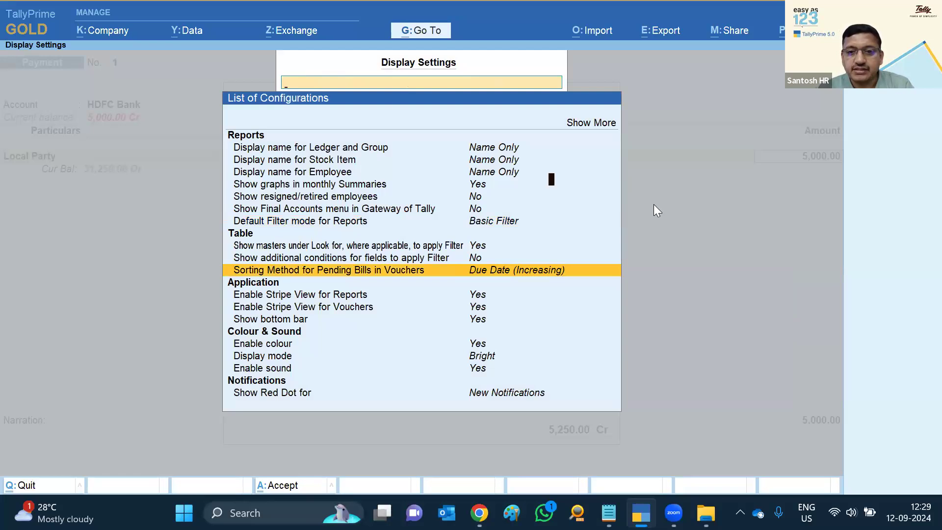
key("Escape")
key("Return")
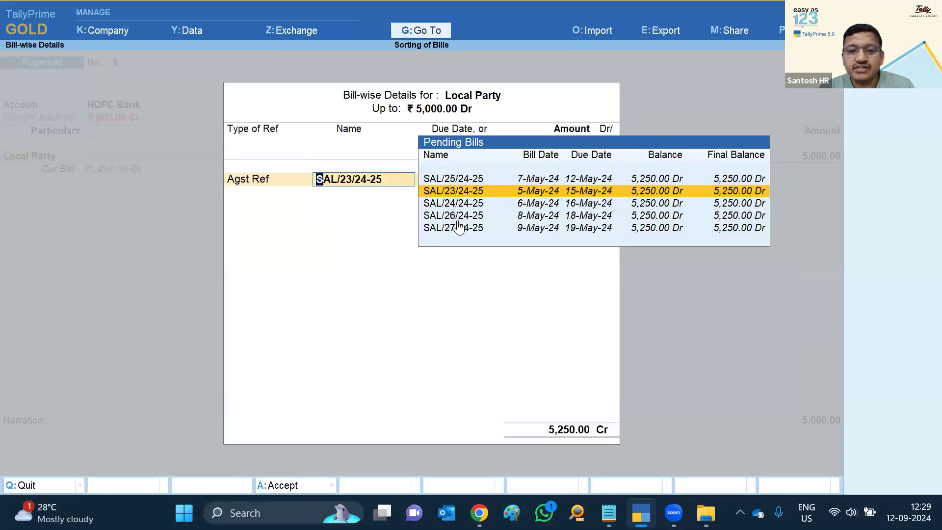
Adjust the payment against bill SAL/25/24-25 for 5,250.00
left_click(592, 180)
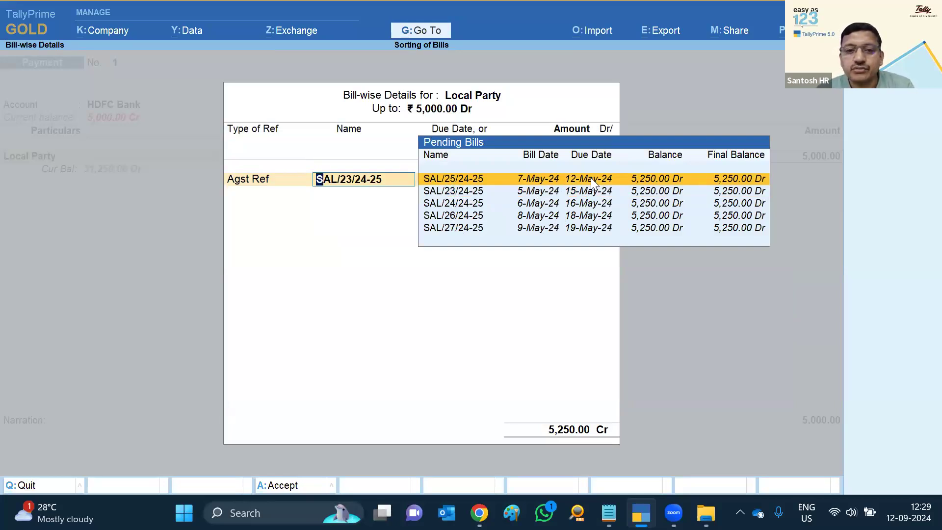
left_click(591, 179)
key("BackSpace")
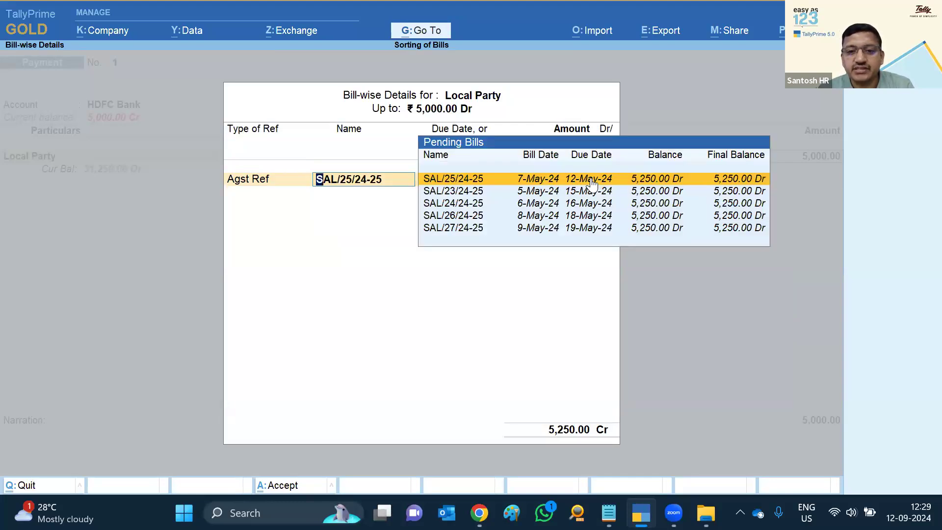
left_click(590, 178)
key("Return")
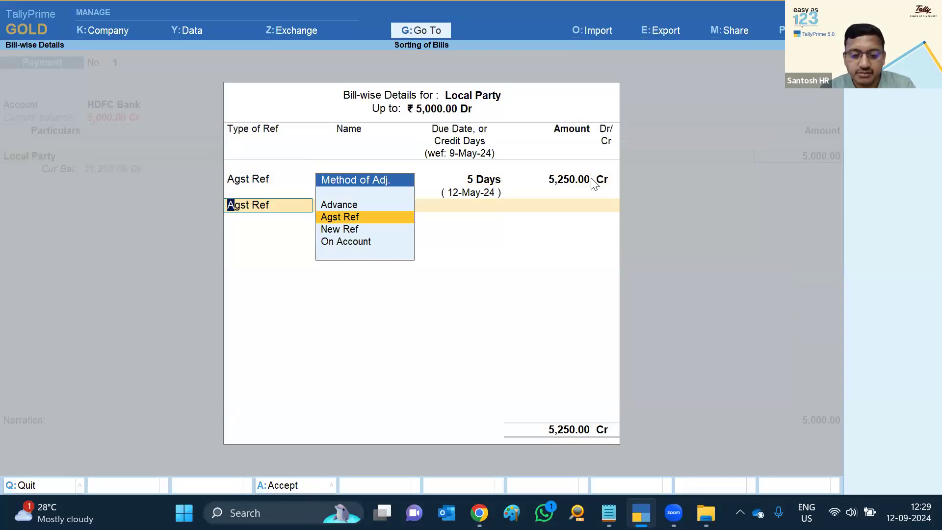
key("BackSpace")
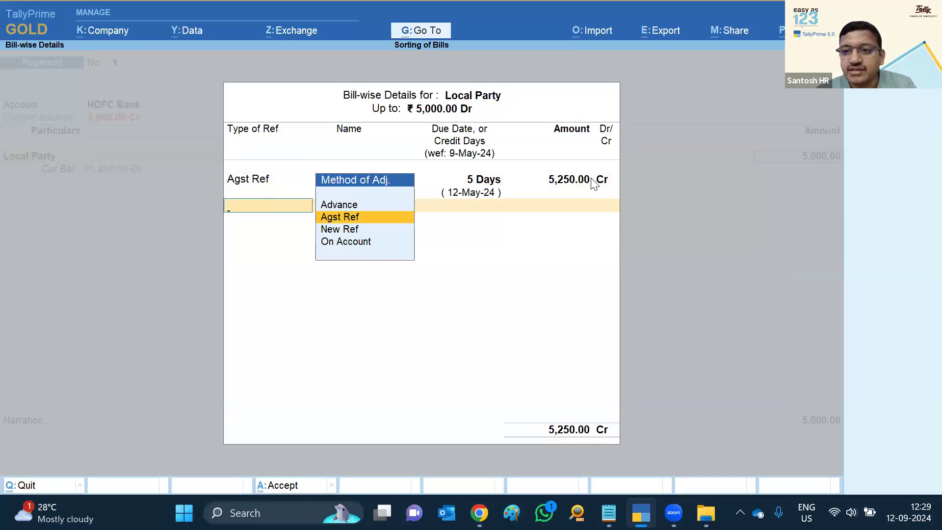
Quit the bill-wise details and discard the payment voucher
key("Escape")
key("Return")
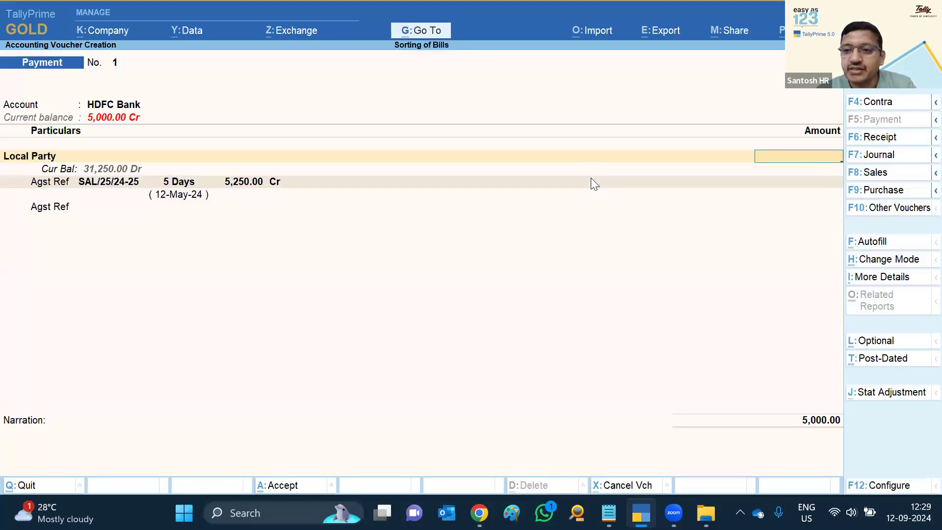
key("Escape")
key("Return")
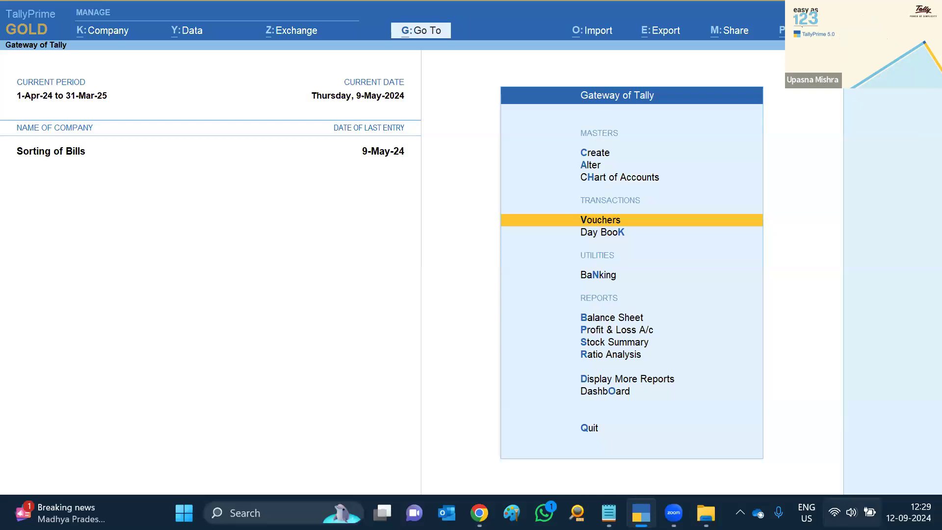
Mute the computer's sound from Windows Quick Settings and return to Tally
left_click(851, 512)
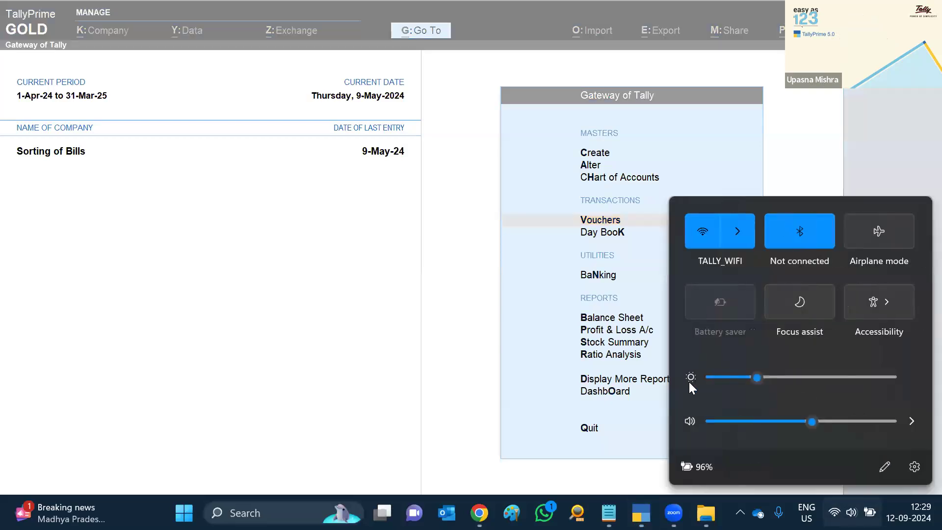
left_click(689, 420)
left_click(345, 207)
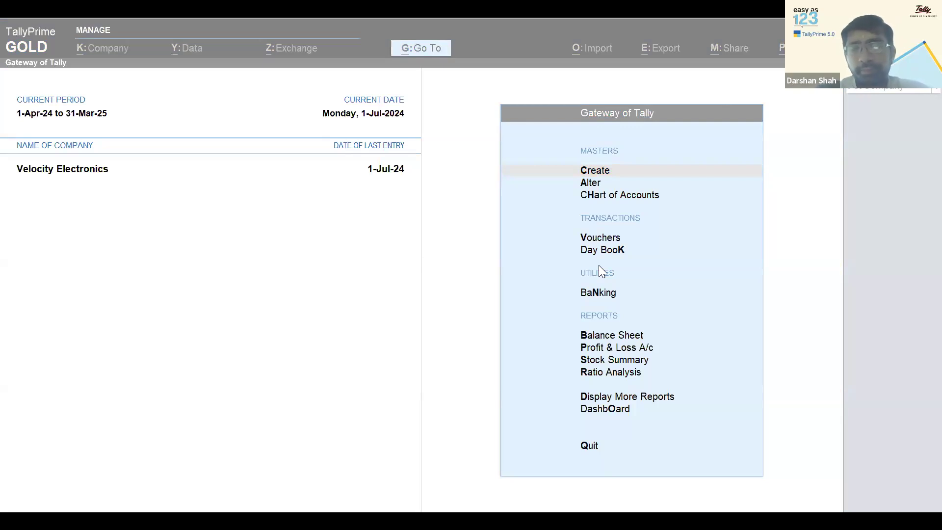
left_click(698, 317)
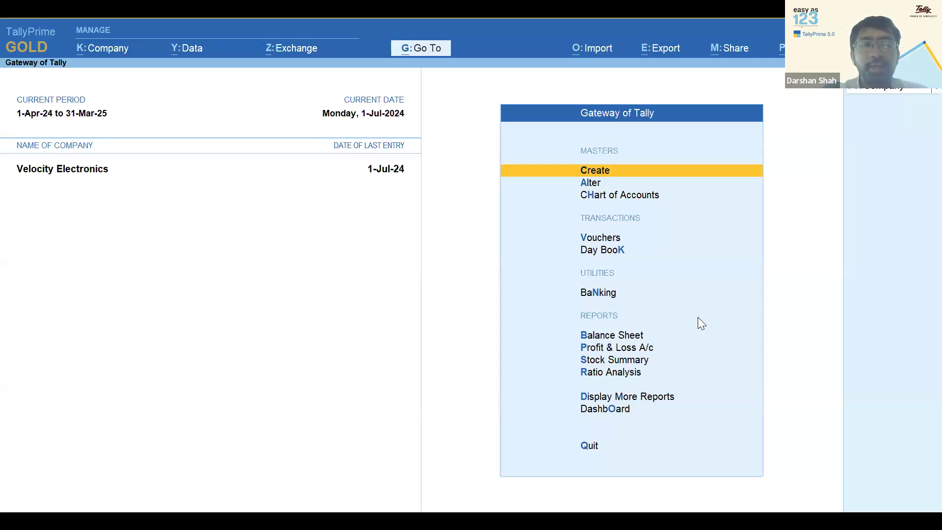
Shut Velocity Electronics and reload company 100032
key("alt+F3")
key("y")
key("Return")
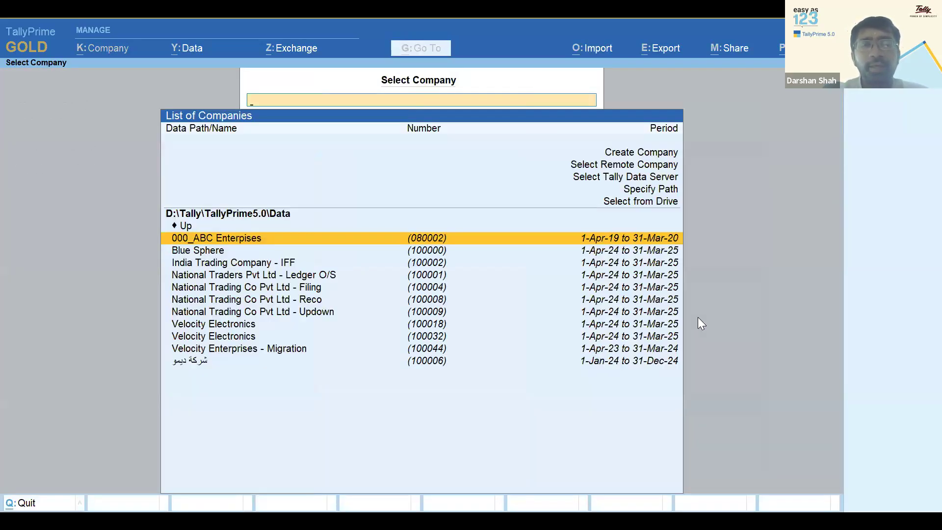
key("Down")
key("Down")
key("Down")
key("Down")
key("Down")
key("Down")
key("Down")
key("Down")
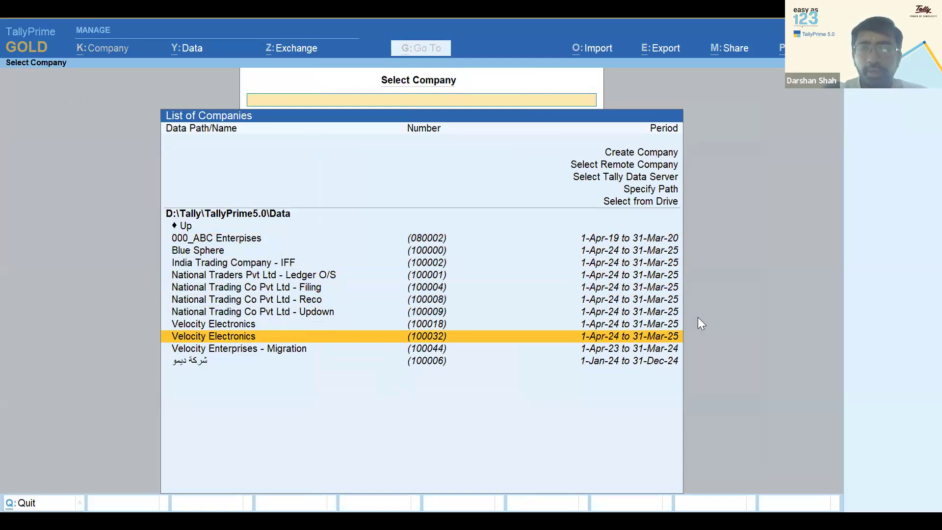
key("Return")
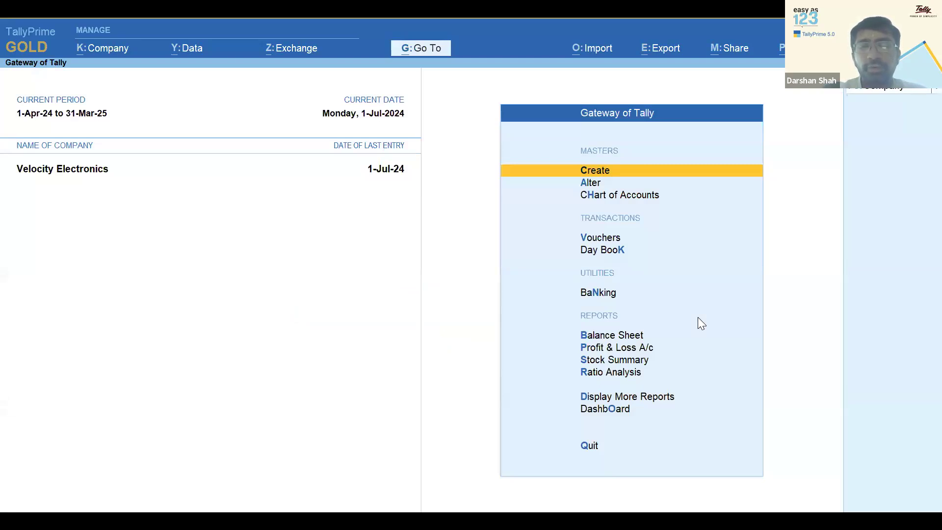
Open the Form 26Q report from Statutory Reports > TDS Reports
left_click(615, 398)
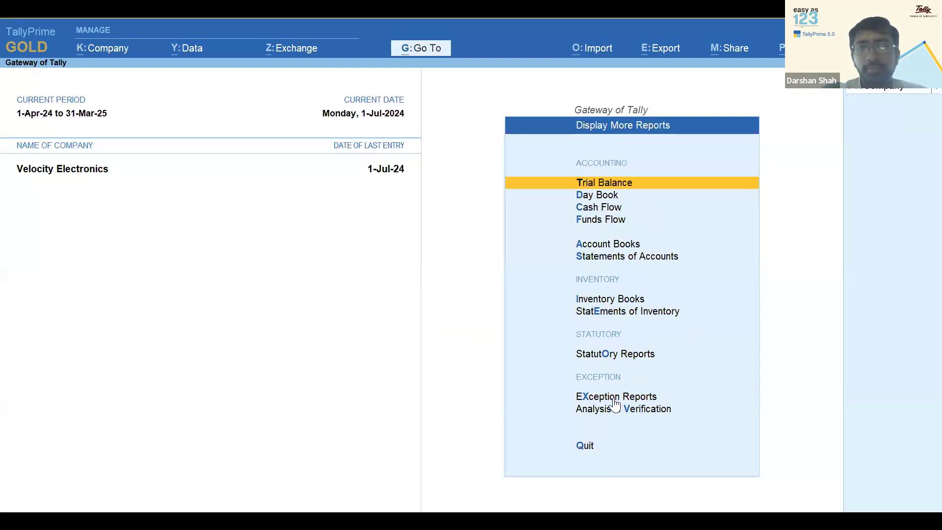
key("Down")
key("o")
key("Down")
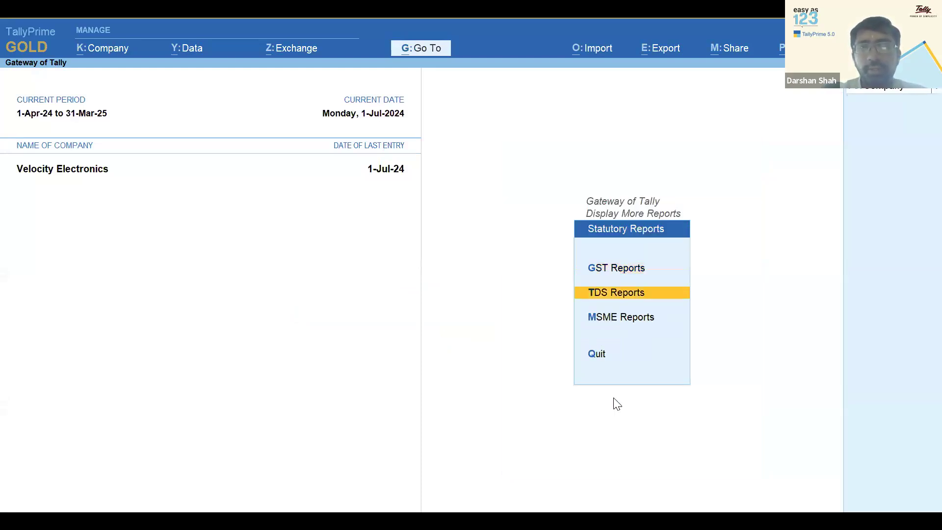
key("Return")
key("Down")
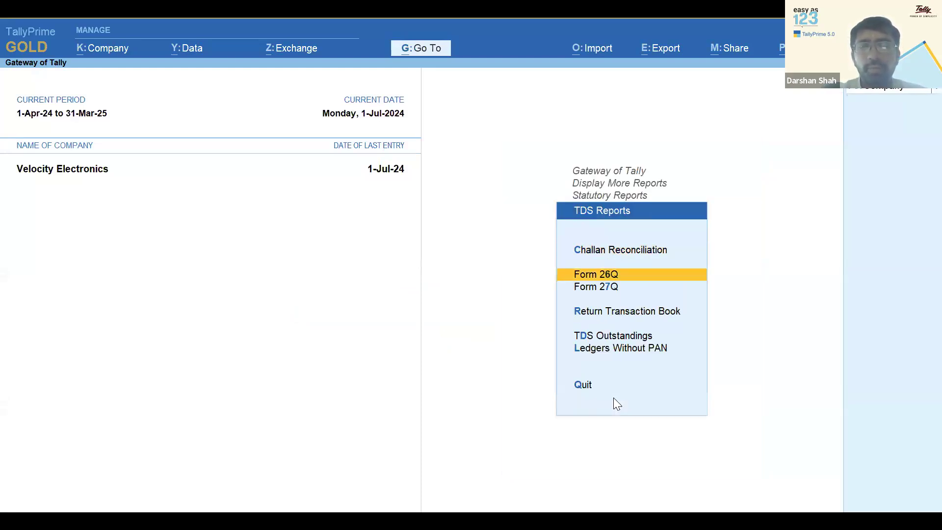
key("Return")
Set the Form 26Q period to start 1-4-2024 through June
key("F2")
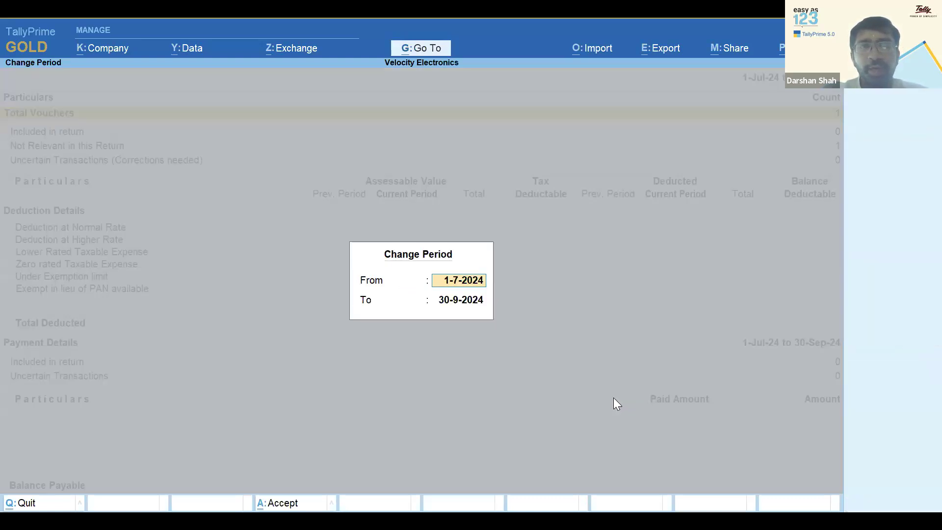
type("1-4")
key("Return")
type("jun")
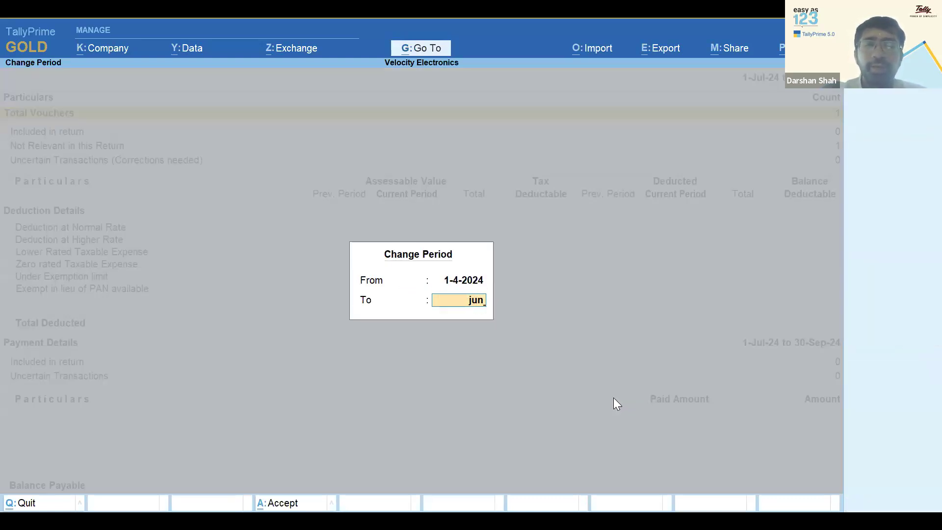
key("Return")
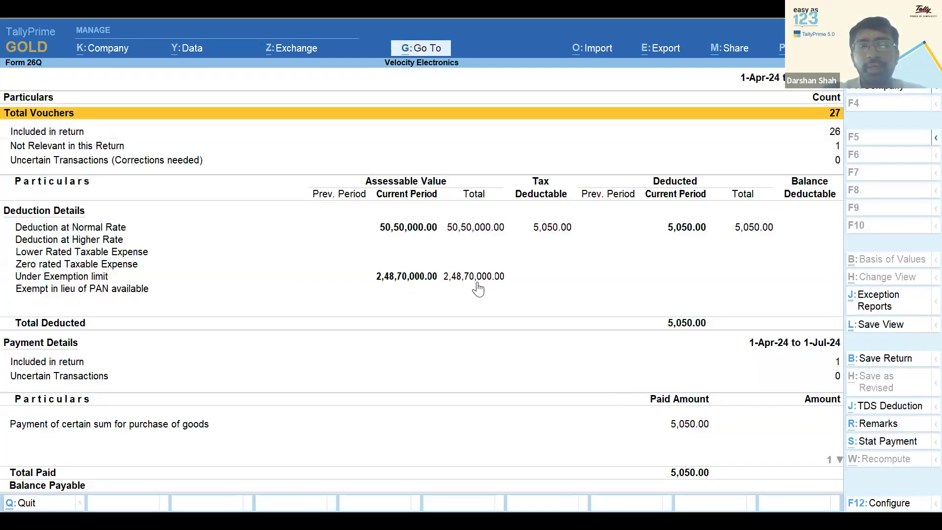
left_click(477, 282)
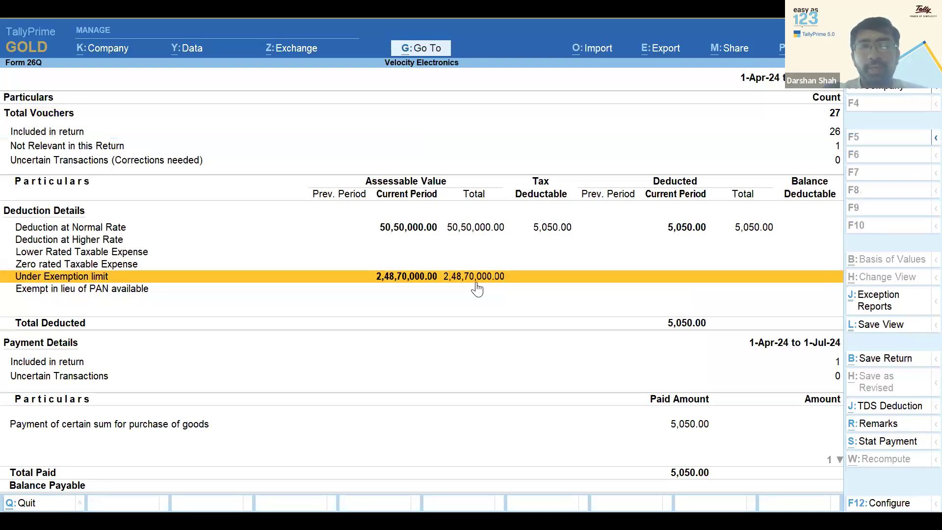
left_click(476, 283)
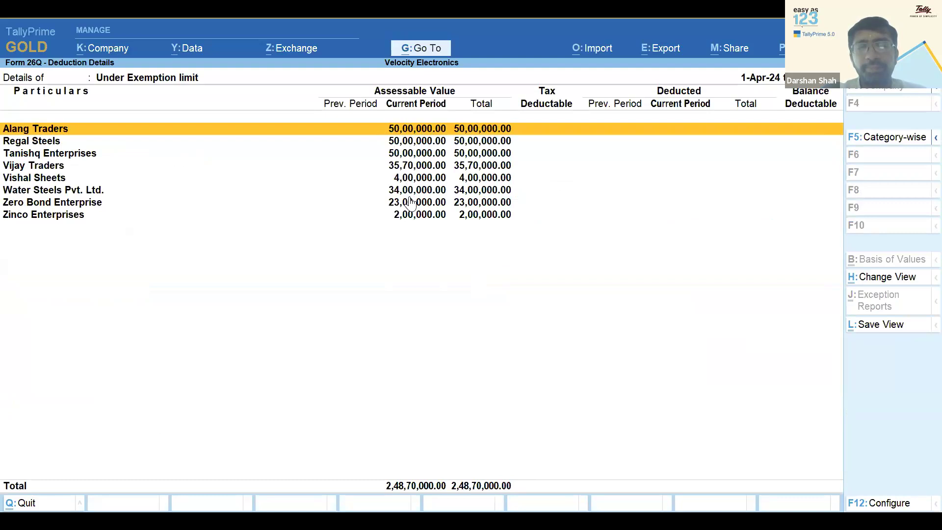
key("Down")
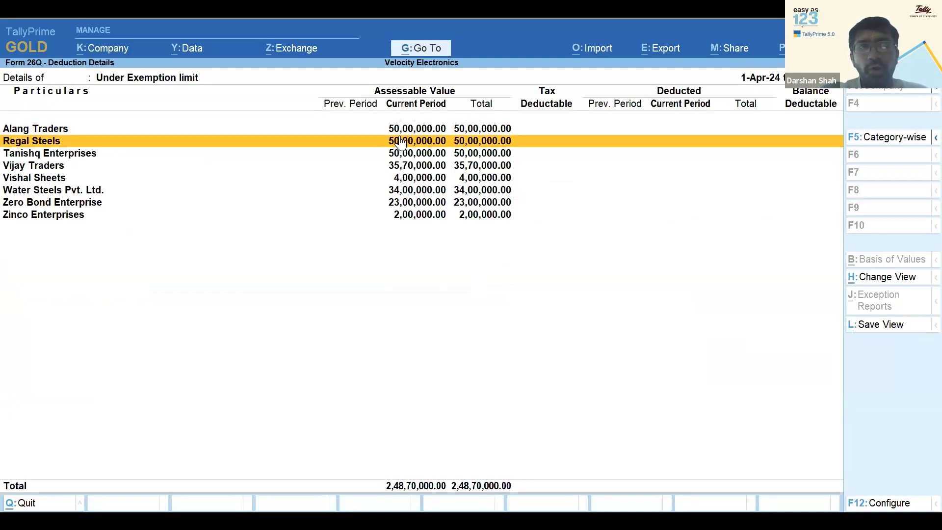
key("Up")
key("space")
key("Down")
key("space")
key("Down")
key("space")
key("Up")
key("Up")
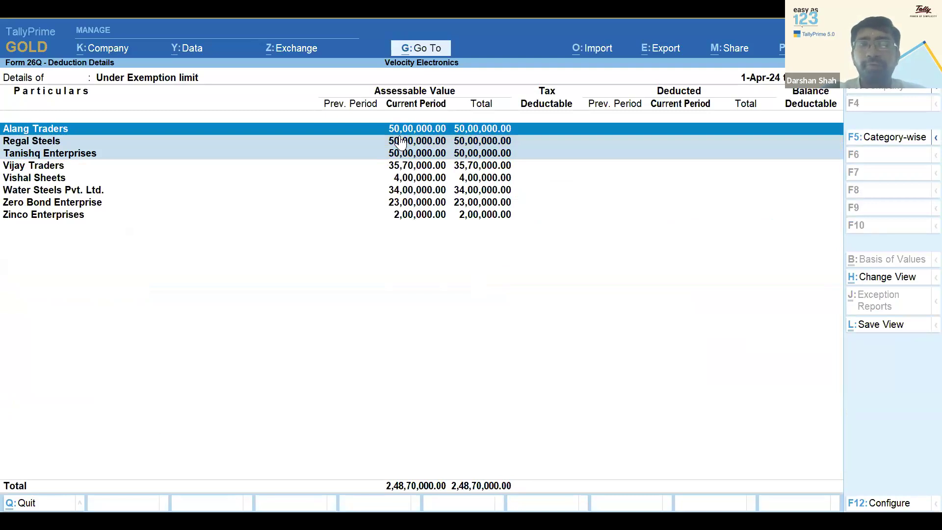
key("Escape")
key("Escape")
key("Up")
key("Up")
key("Up")
key("Up")
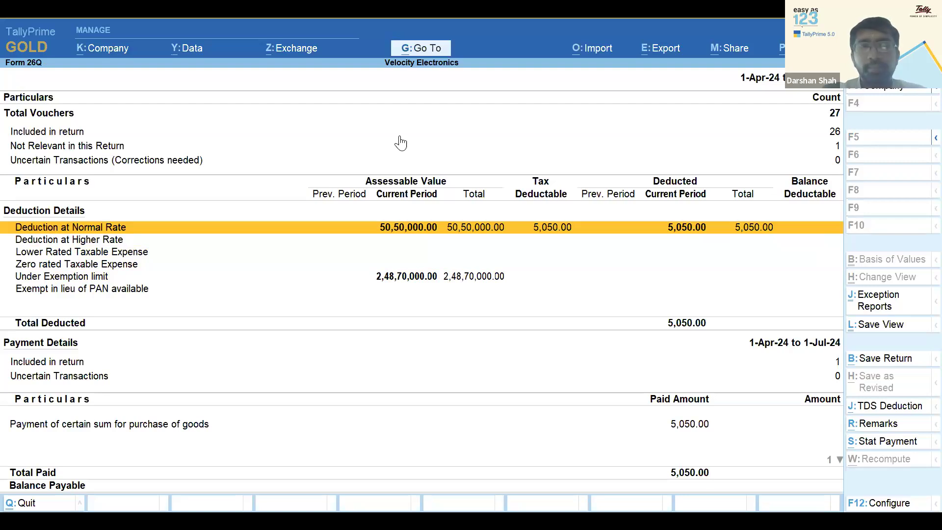
key("Return")
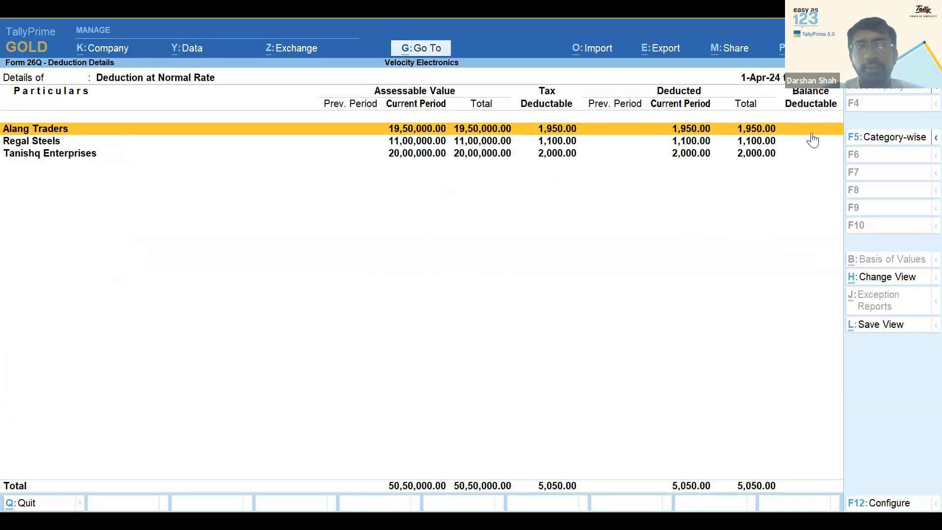
key("Escape")
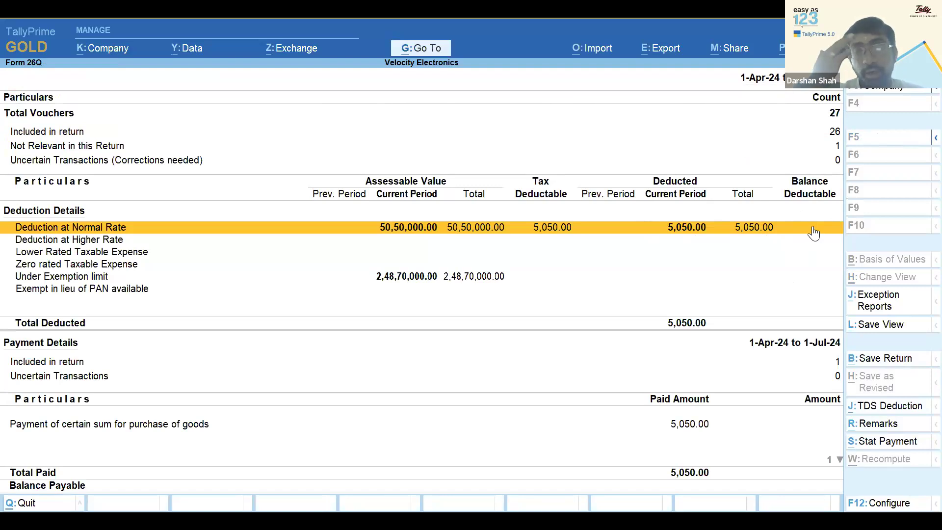
key("Down")
key("Down")
key("Down")
key("Down")
key("Down")
key("Down")
key("Down")
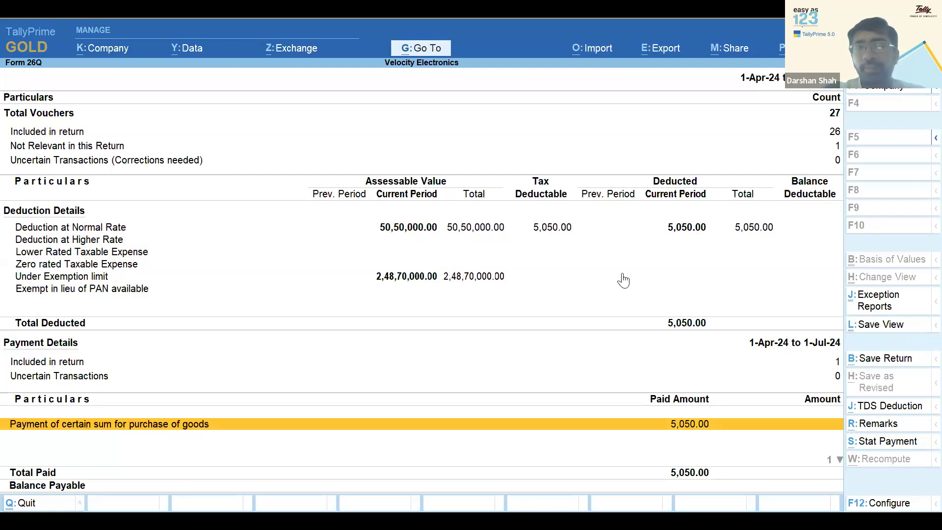
left_click(864, 363)
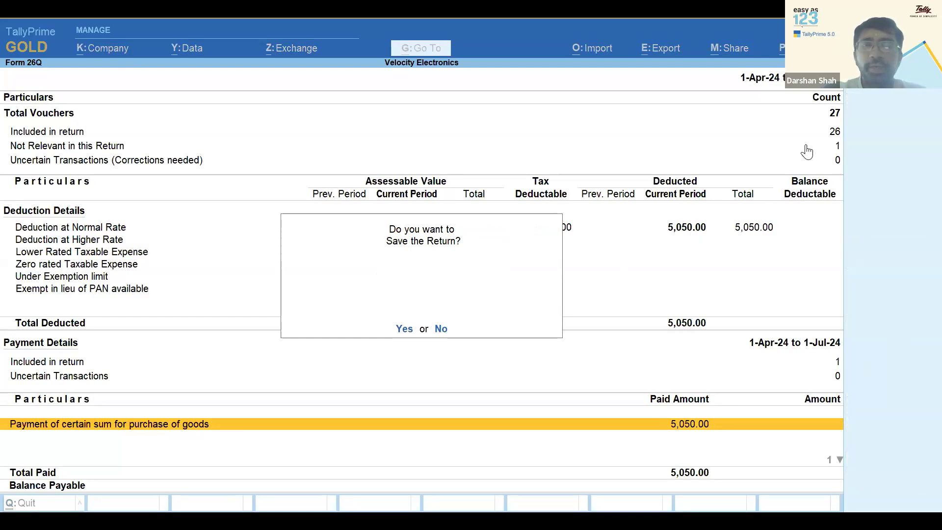
key("Return")
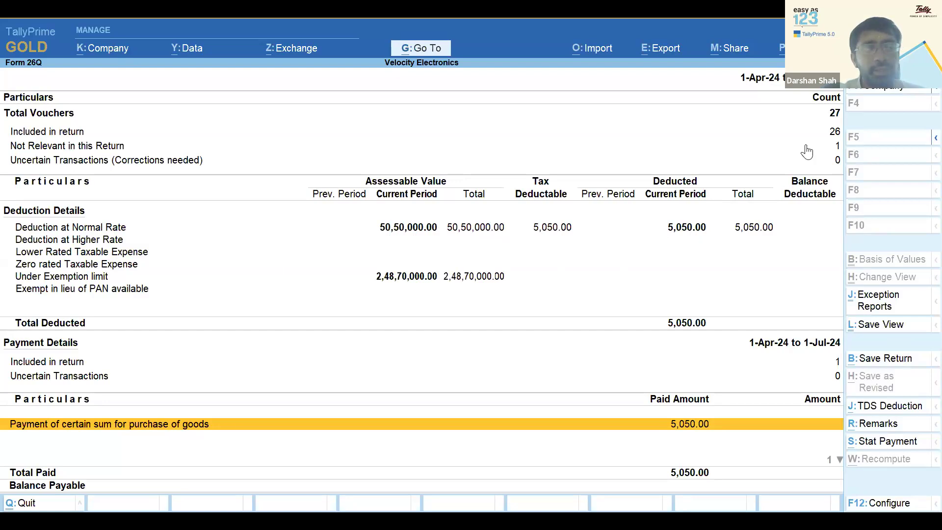
Leave Form 26Q and bring up the TDS Nature of Payments list for alteration
key("Escape")
key("Escape")
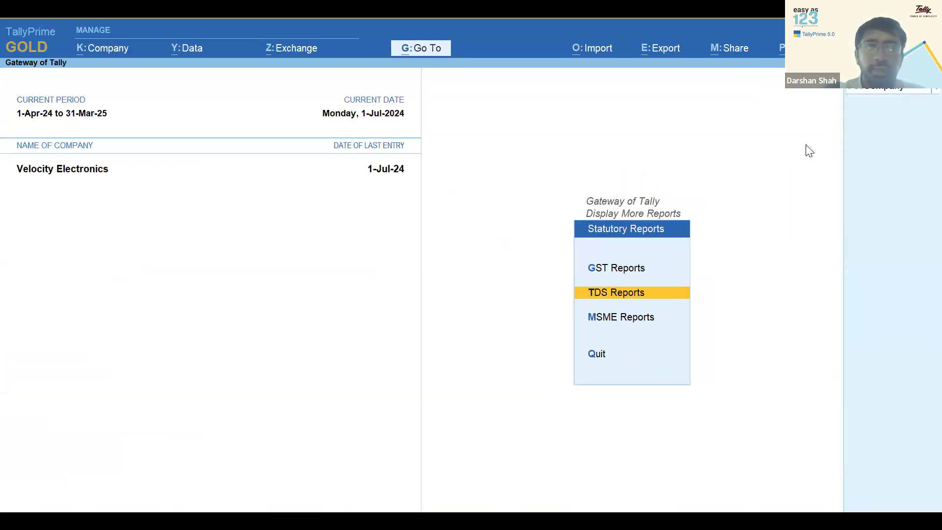
key("Escape")
key("Escape")
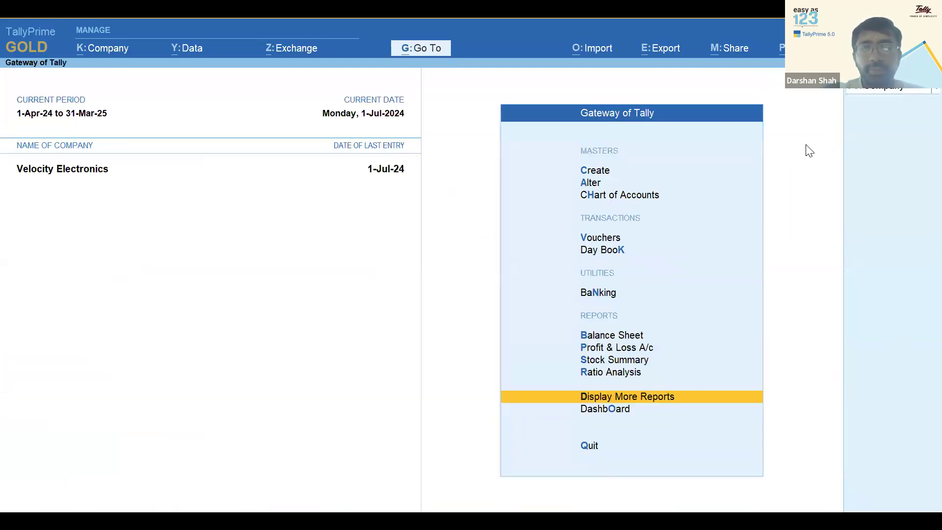
key("Down")
key("Down")
key("Down")
key("Down")
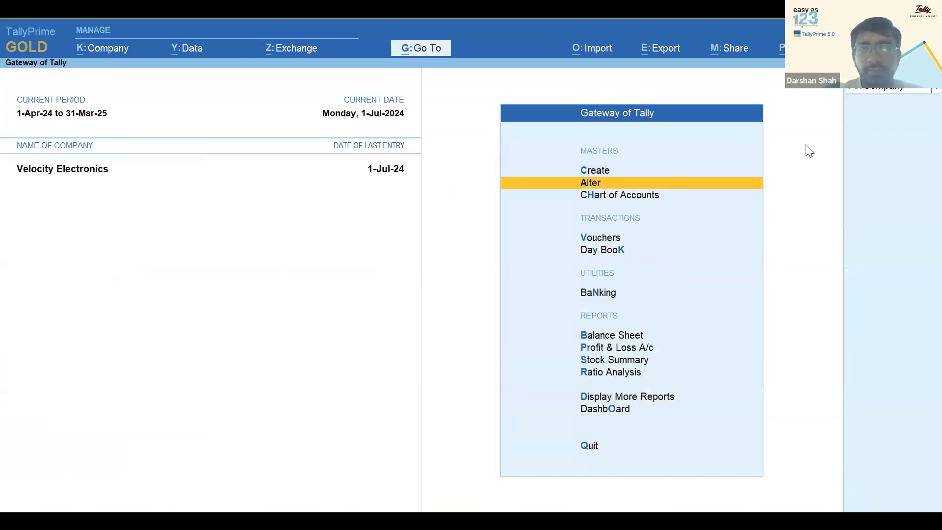
key("Return")
key("Down")
key("Down")
key("Down")
key("Down")
key("Down")
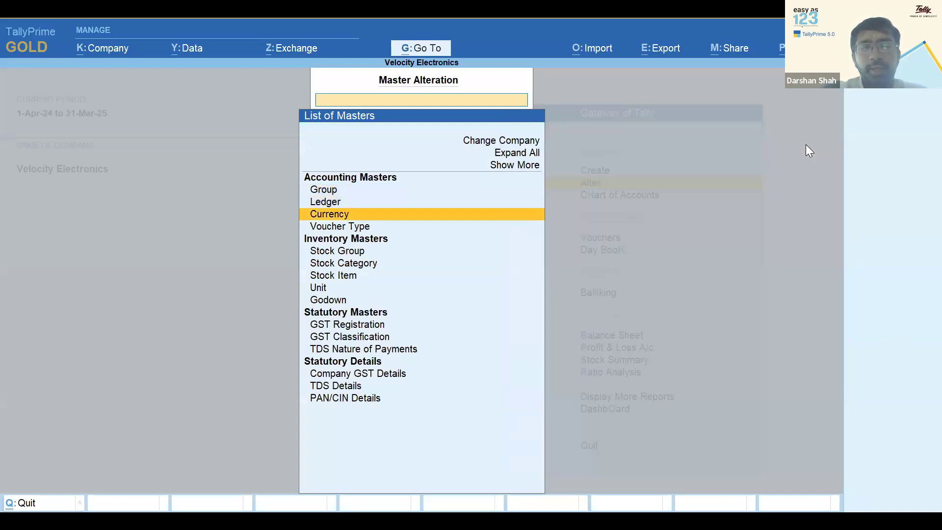
key("Down")
key("Return")
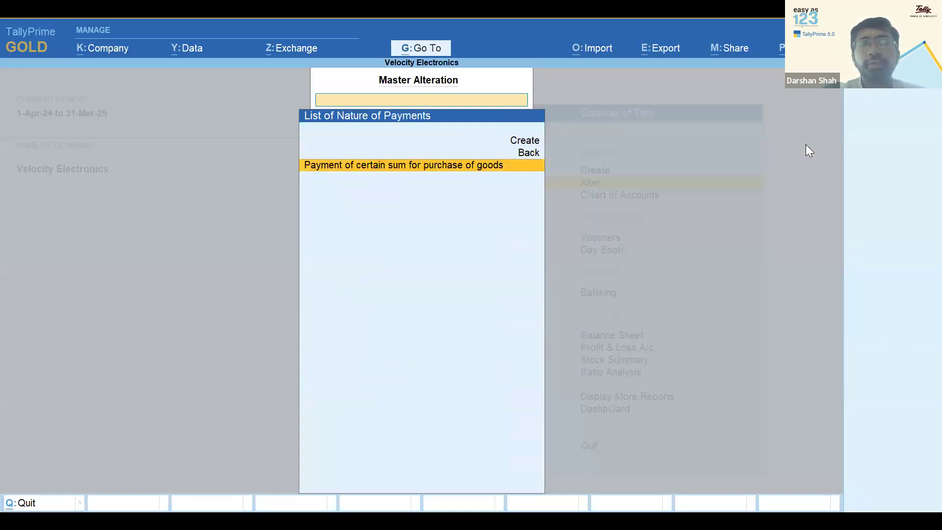
Review 'Payment of certain sum for purchase of goods': 0.10% rate, 50,00,000.00 threshold, then quit
key("Return")
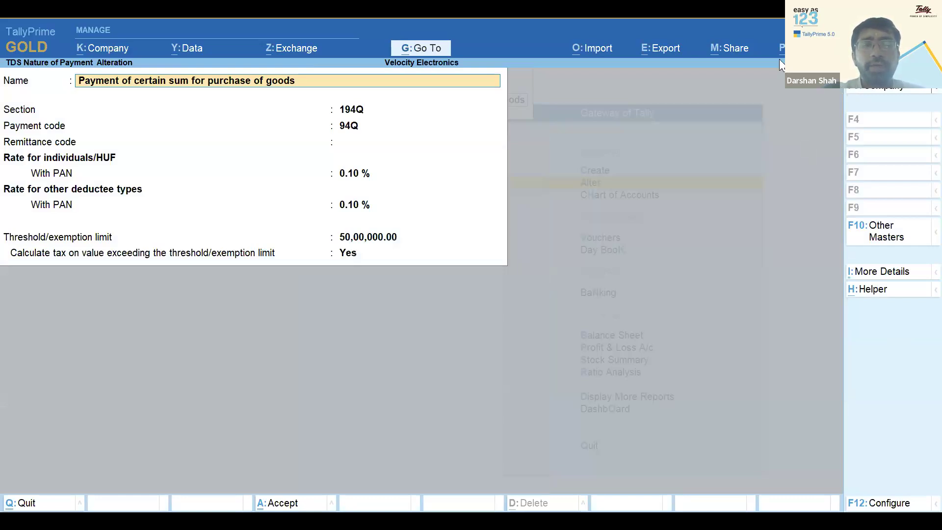
key("Return")
key("Return")
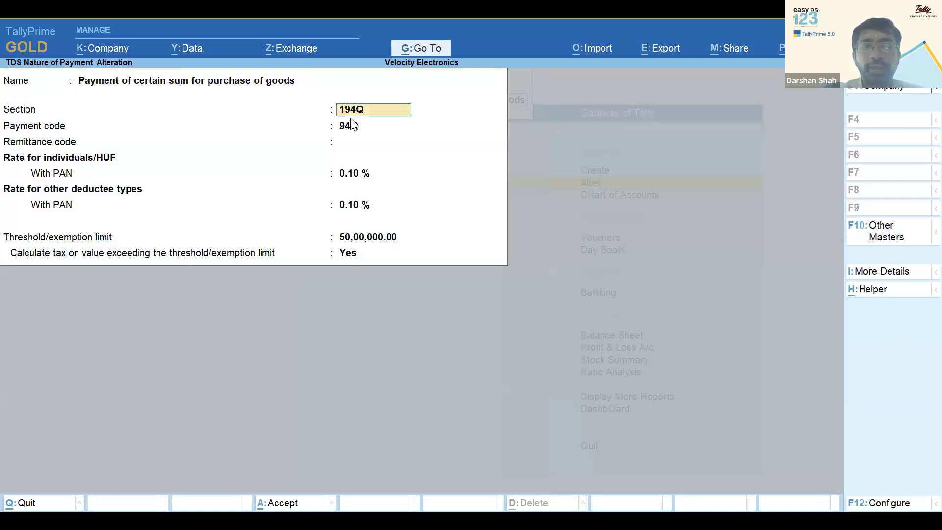
key("Return")
key("Return")
key("Return")
key("Return")
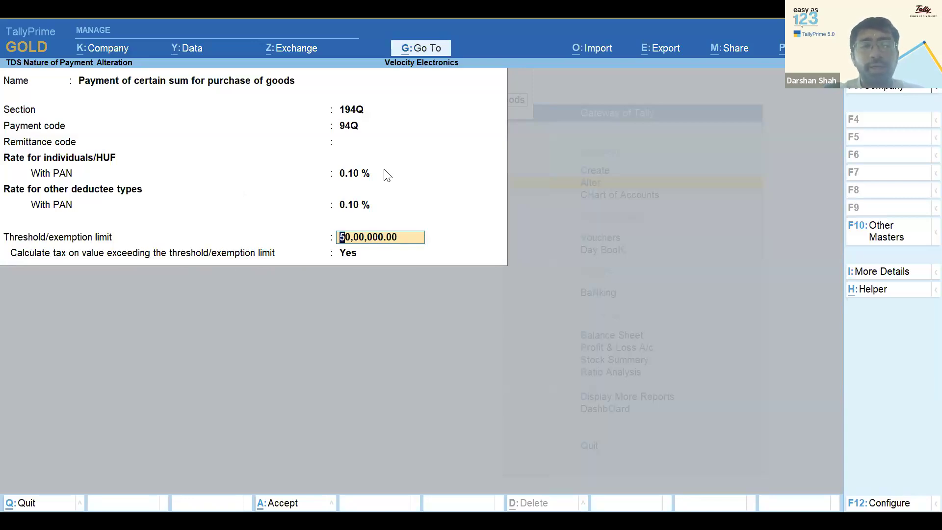
key("Escape")
key("Escape")
Quit the alteration and start a Purchase voucher with automatic voucher class
key("y")
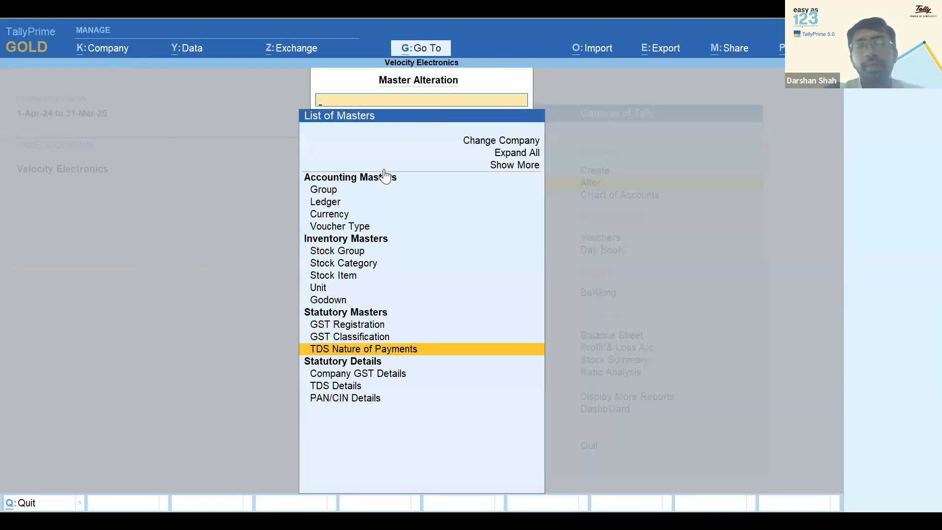
key("Escape")
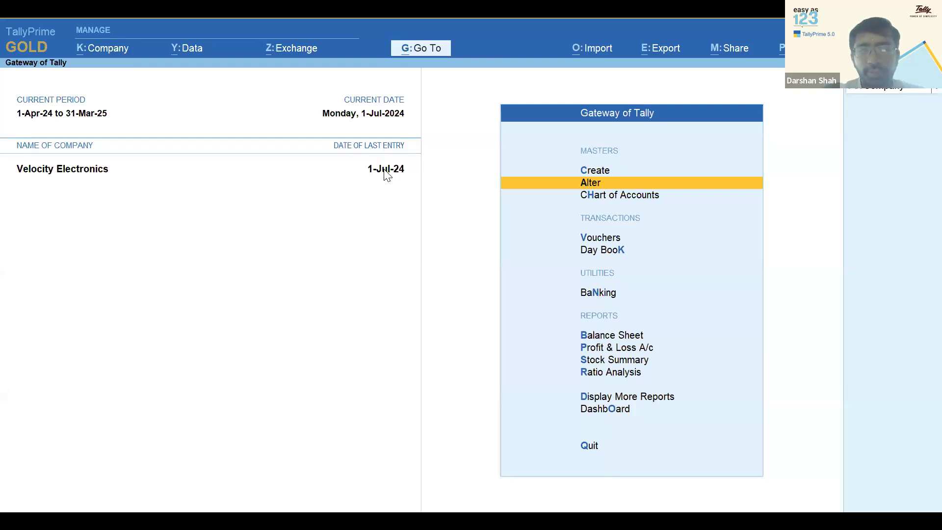
key("Down")
key("Down")
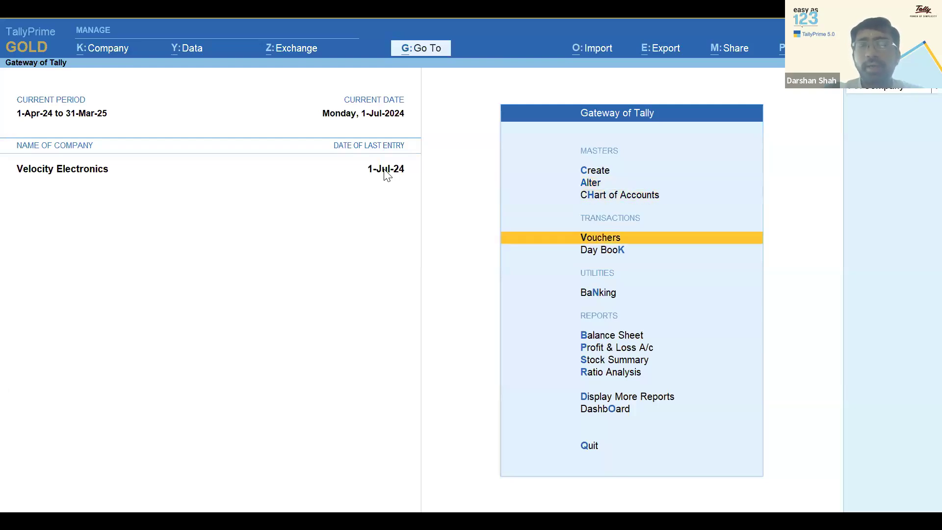
key("Return")
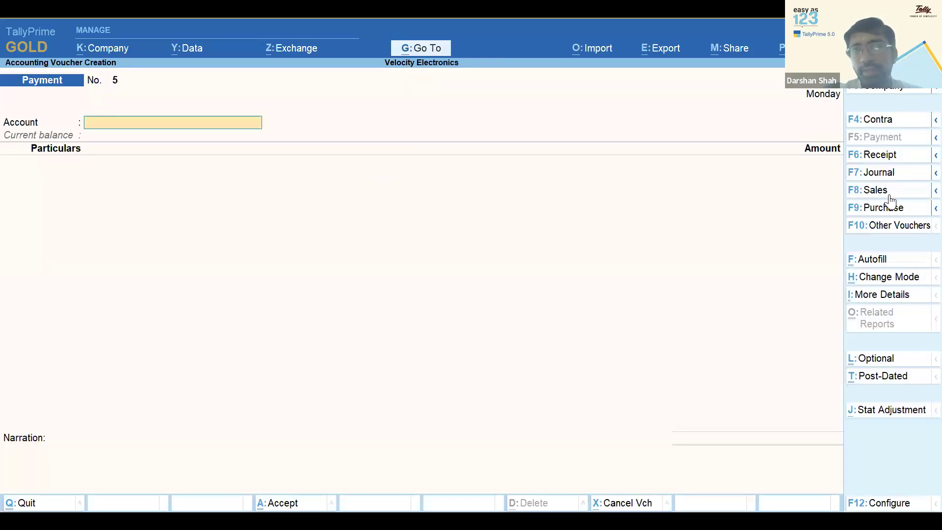
left_click(885, 213)
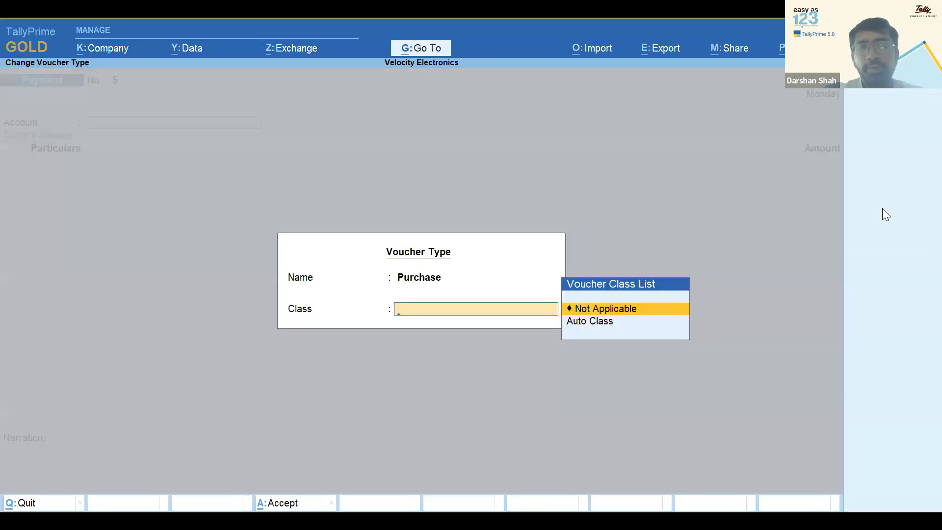
key("Down")
key("Return")
key("Return")
key("Return")
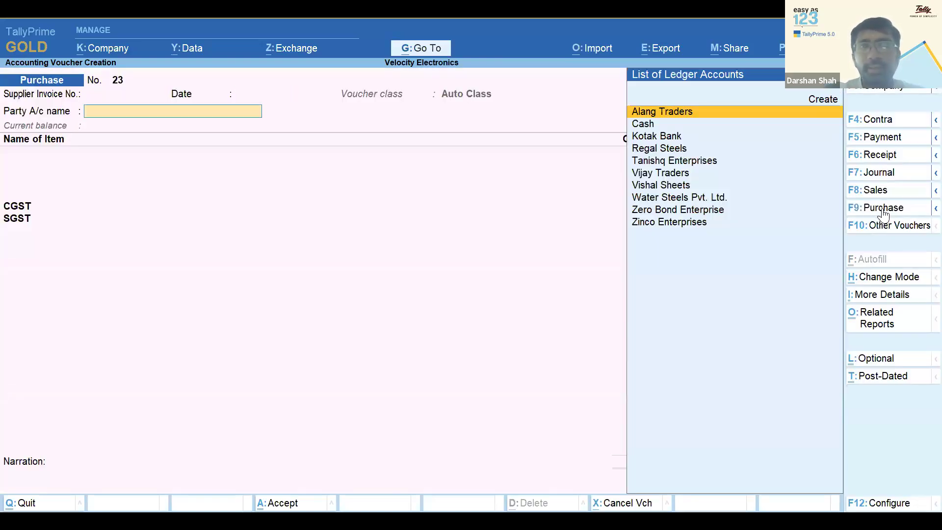
key("Down")
key("Down")
key("Down")
Create a party ledger 'Rahul Enterprises' under Sundry Creditors
key("alt+c")
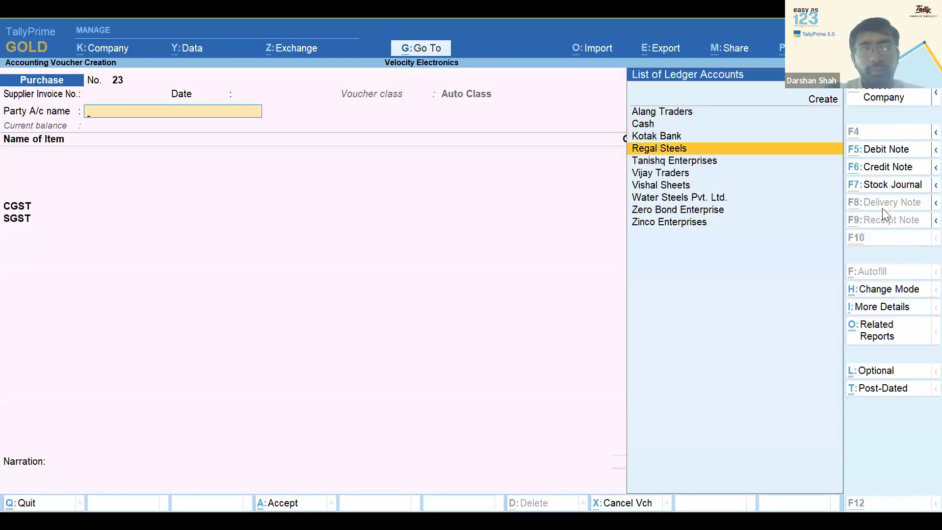
type("Rahul Enterprises")
key("Return")
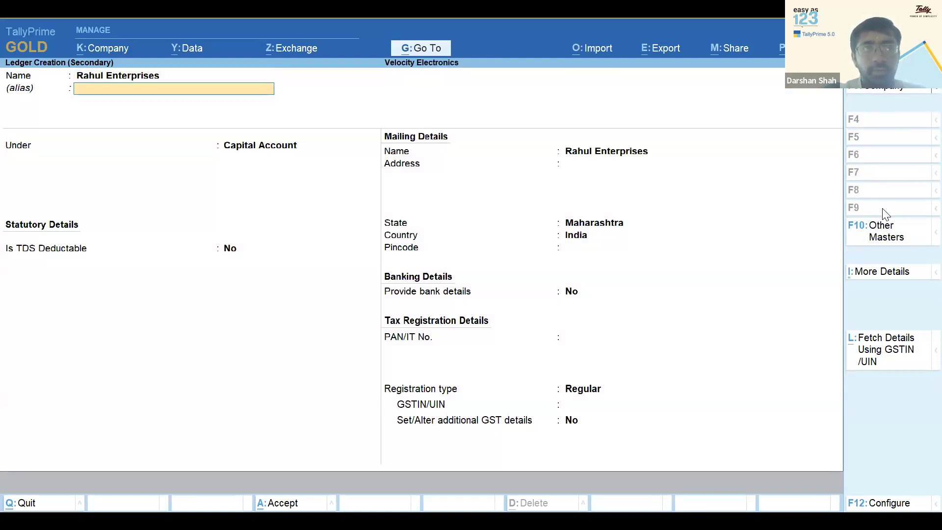
key("Return")
type("Sun")
key("Down")
key("Down")
key("Up")
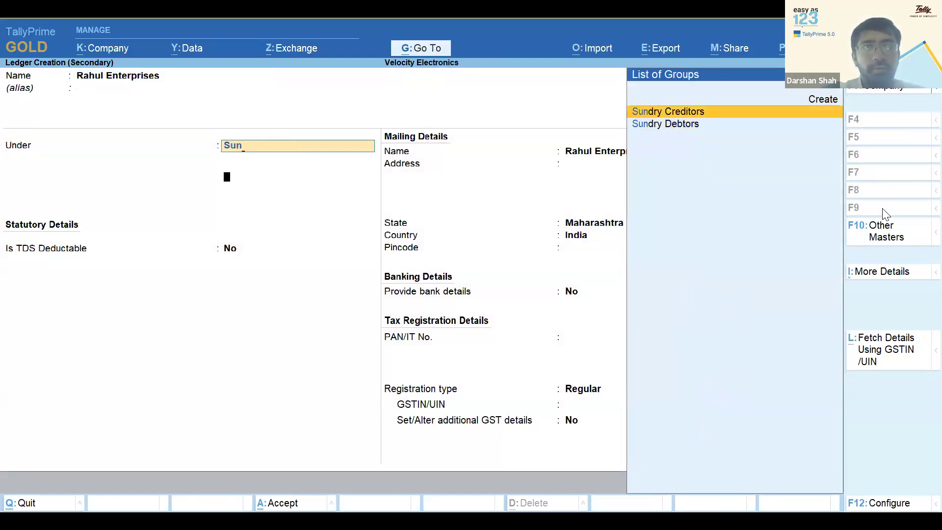
key("Return")
Make the ledger TDS-deductible as a Partnership Firm, enter its PAN, and save it
key("Return")
key("Return")
type("y")
key("Return")
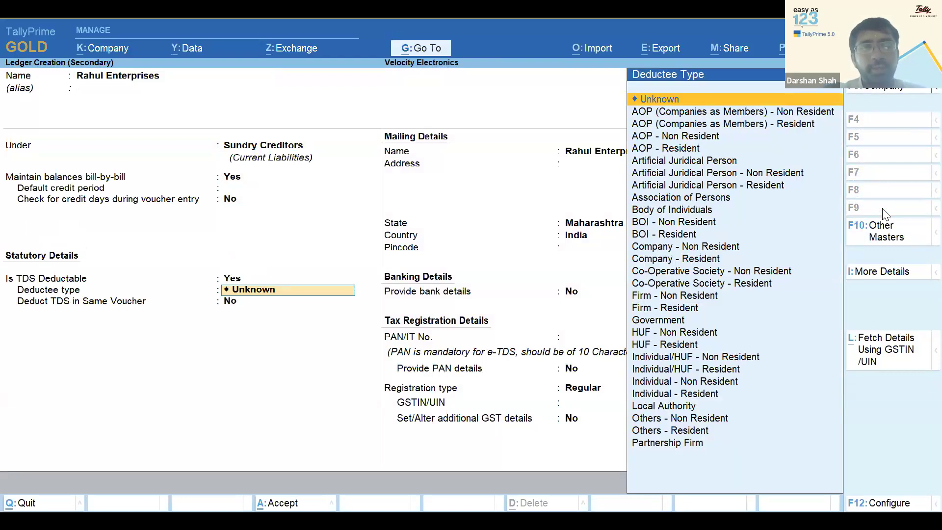
key("Down")
key("Down")
key("Down")
key("Down")
key("Down")
key("Down")
key("Down")
key("Down")
key("Down")
key("Down")
key("Down")
key("Down")
key("Down")
key("Down")
key("Down")
key("Down")
key("Down")
key("Down")
key("Down")
key("Down")
key("Down")
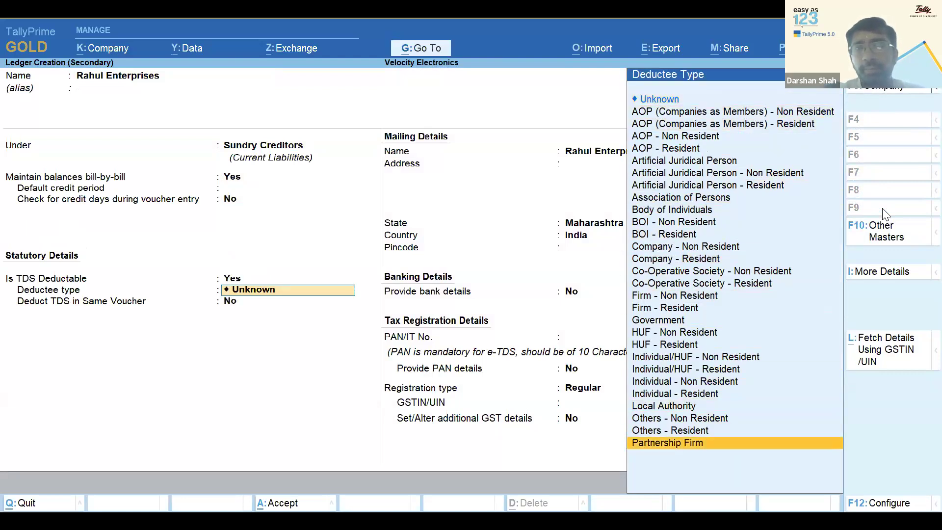
key("Return")
type("y")
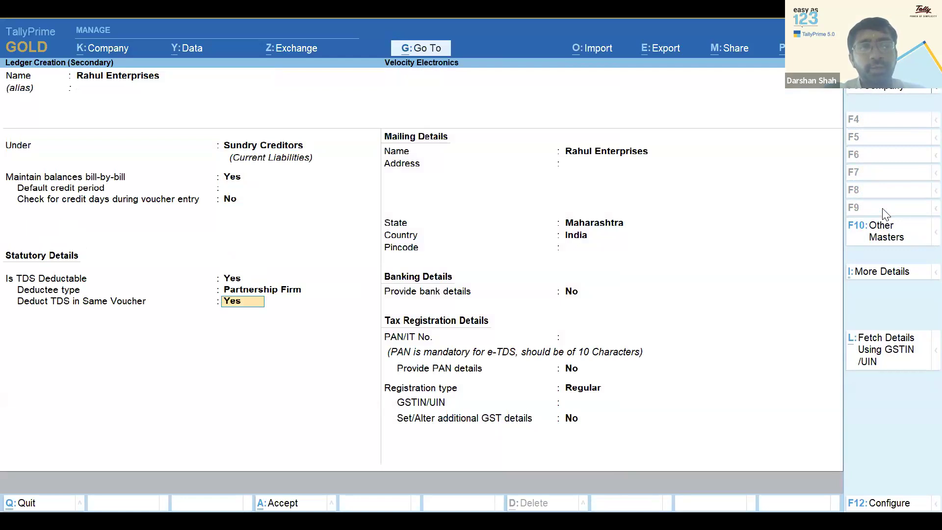
key("Return")
key("Return")
key("Return")
key("Return")
key("Return")
key("Return")
key("Return")
key("Return")
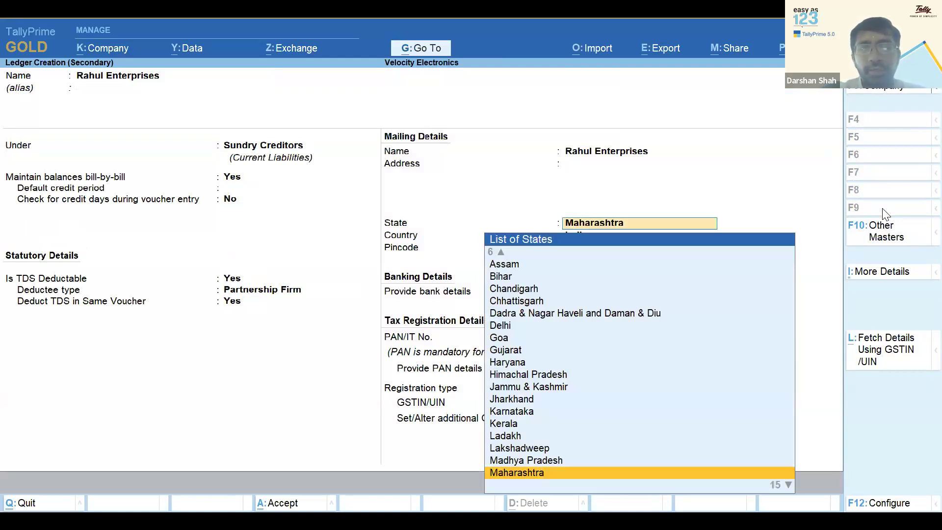
key("Up")
type("AA")
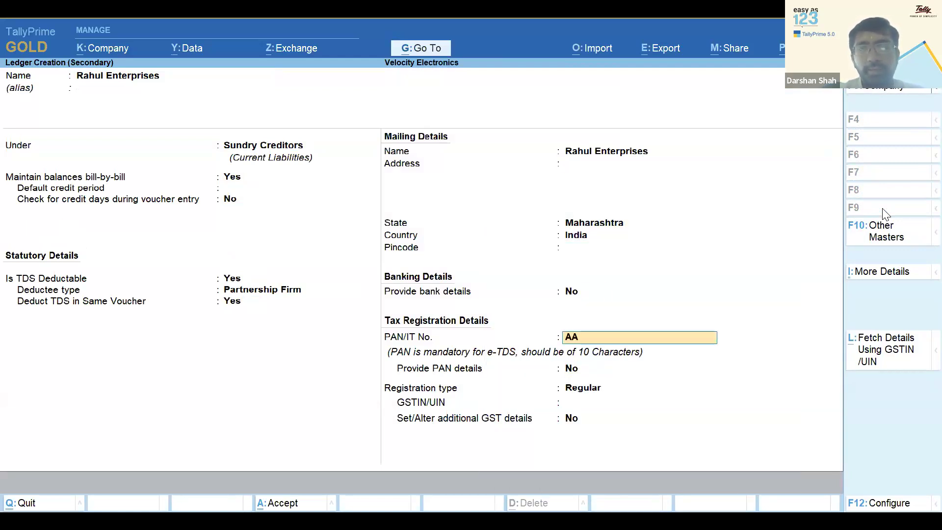
type("A")
type("FA1234A")
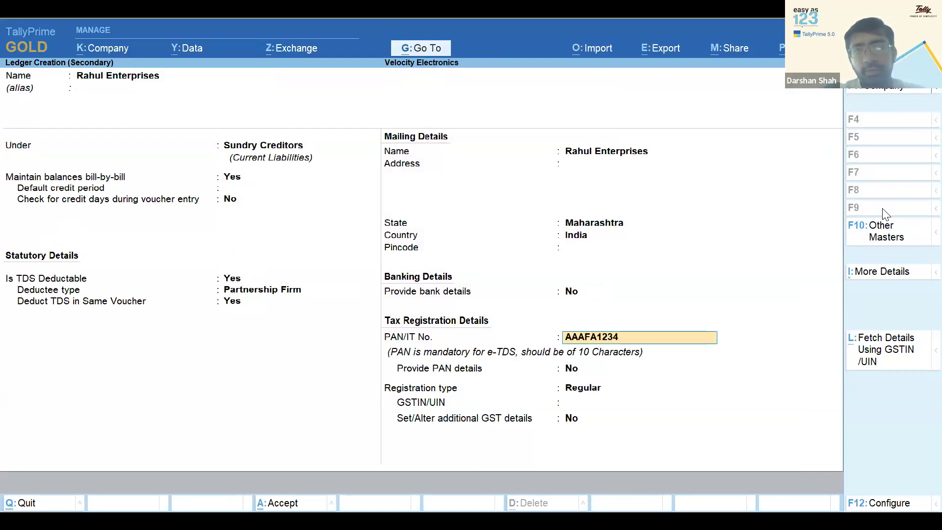
key("Return")
key("Return")
key("Return")
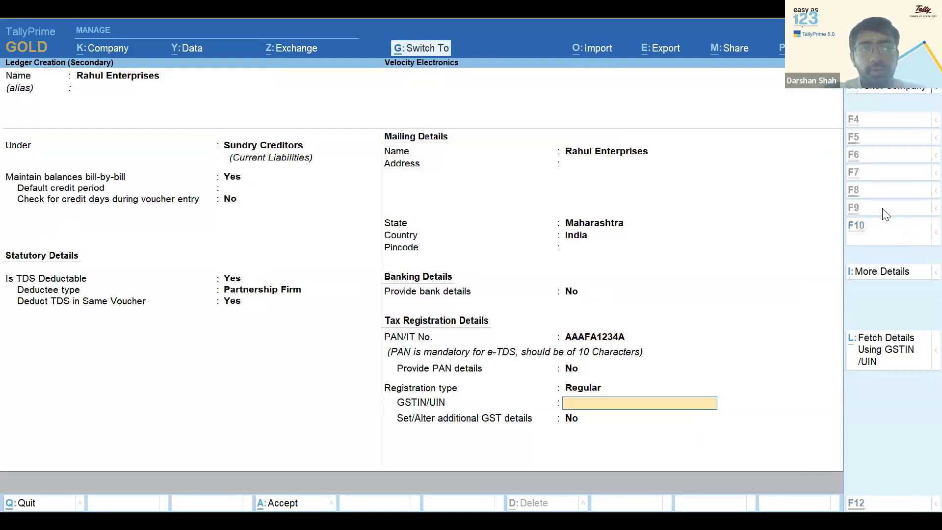
key("ctrl+a")
key("ctrl+a")
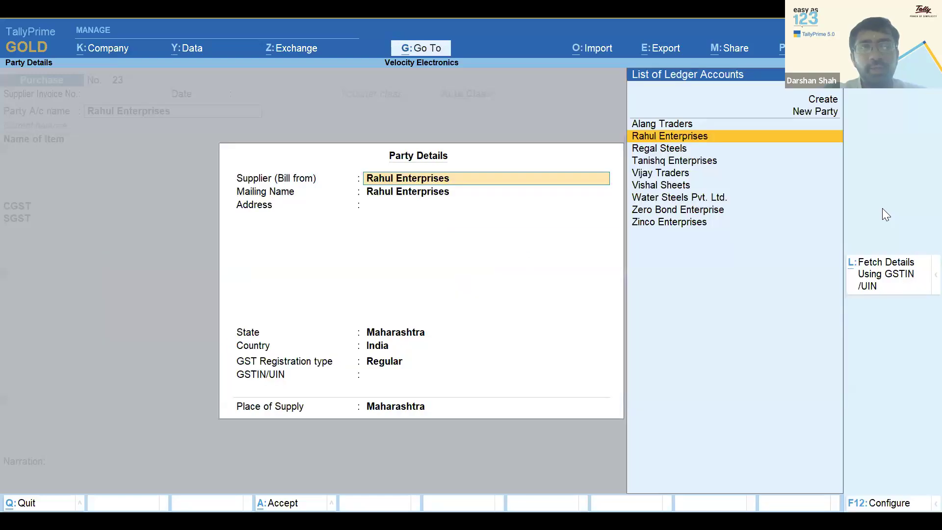
key("ctrl+a")
Enter 600 Battery Devices at a rate of 10,000.00
key("Down")
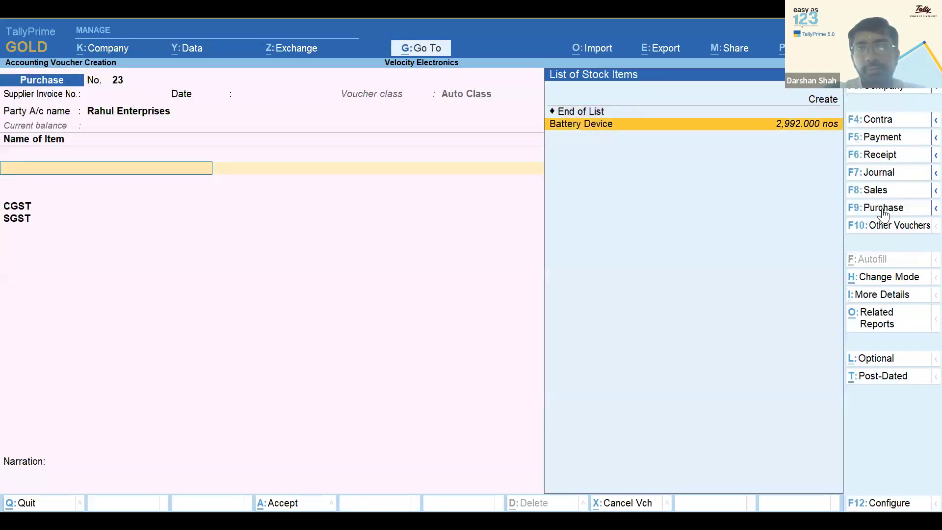
key("Return")
type("6000")
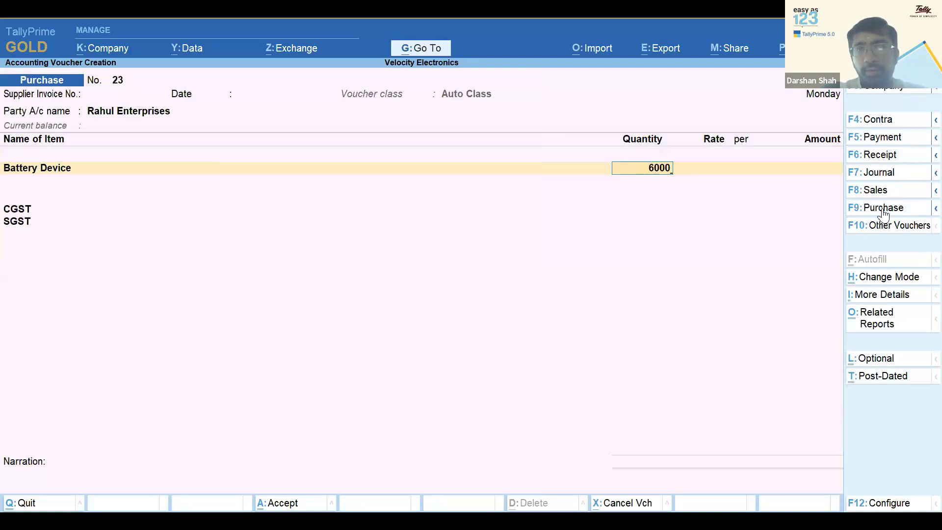
key("BackSpace")
key("Return")
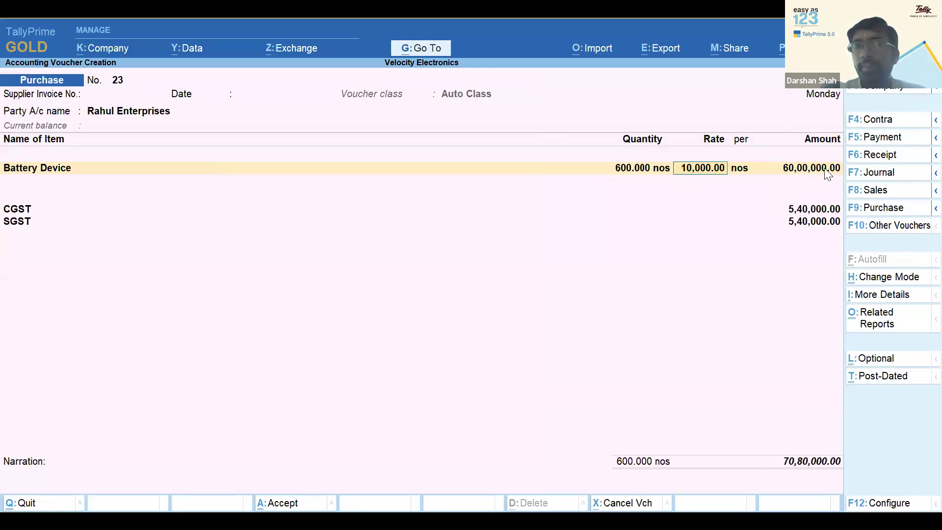
key("Return")
key("Return")
key("Return")
key("Return")
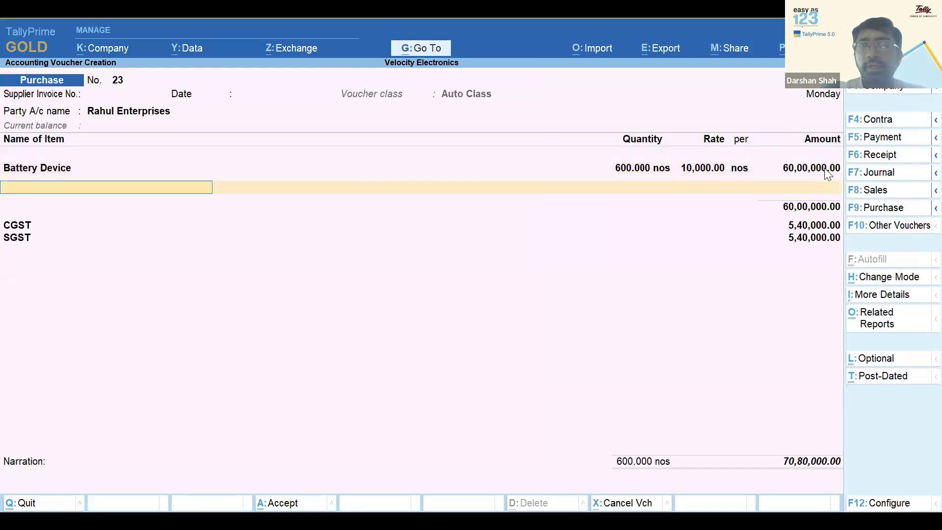
Check the voucher's TDS tax analysis, then save purchase voucher 23
left_click(877, 319)
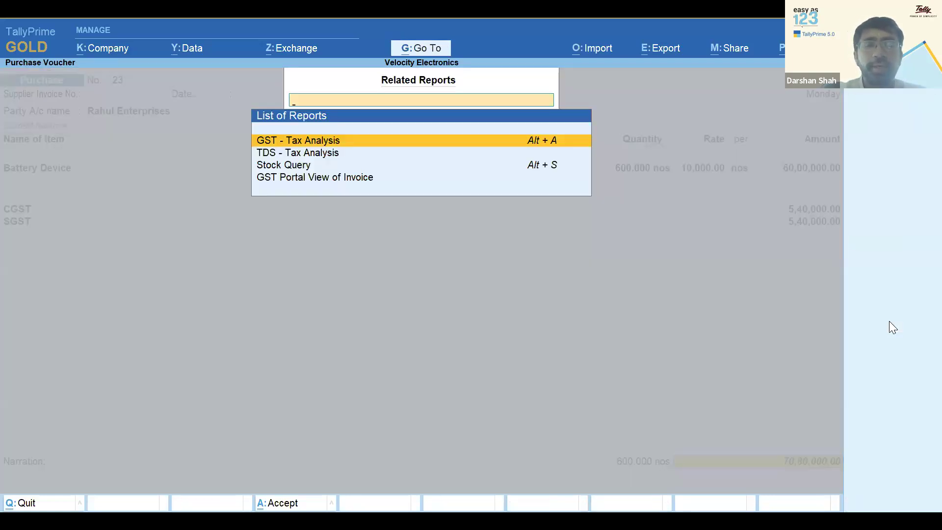
key("Down")
key("Return")
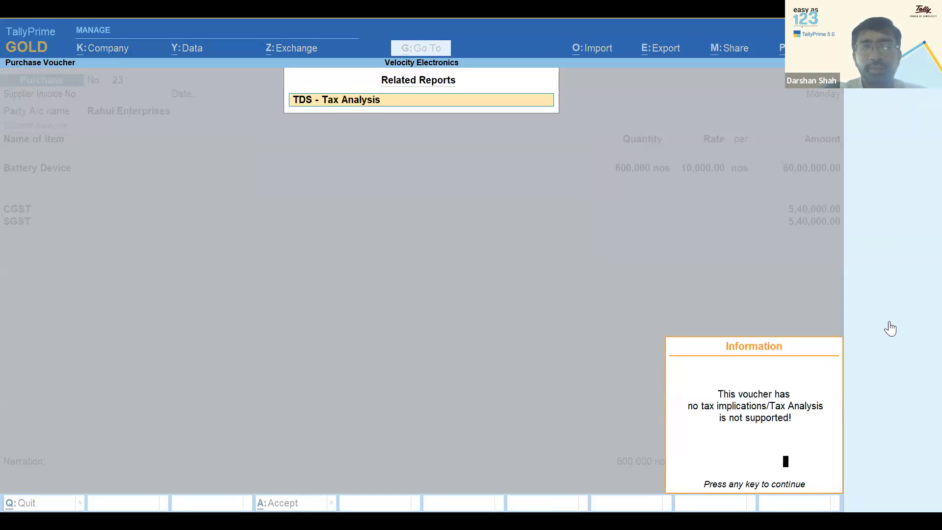
key("Escape")
key("ctrl+a")
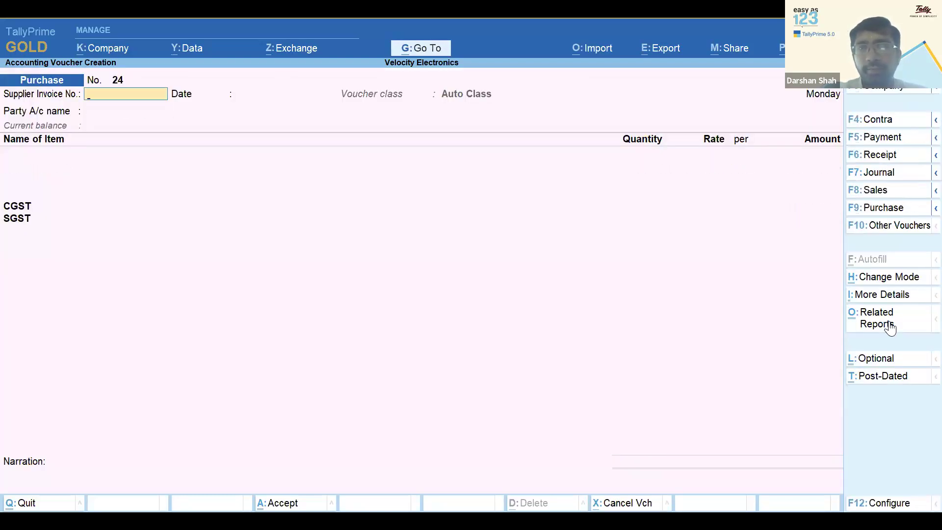
Reopen voucher 23 and view its TDS tax analysis with purchase and exemption details
key("Page_Up")
left_click(873, 323)
key("Down")
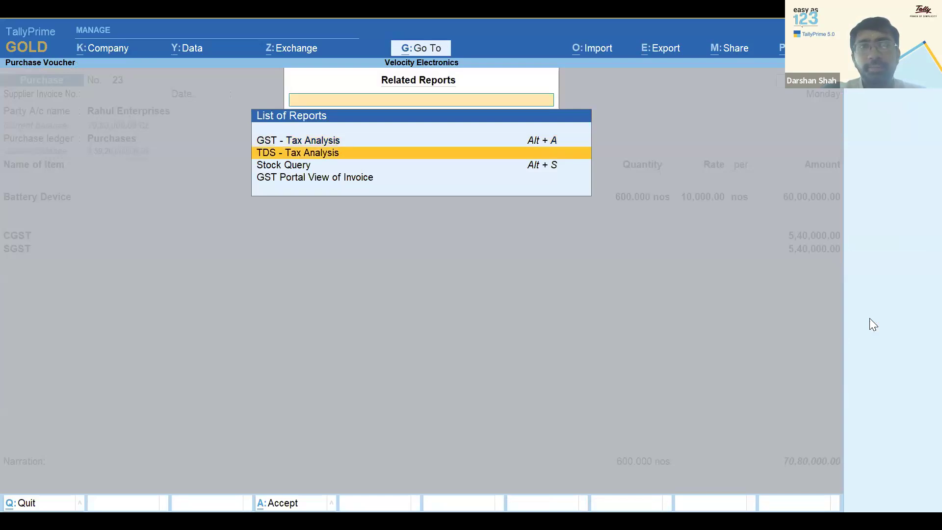
key("Return")
key("alt+F5")
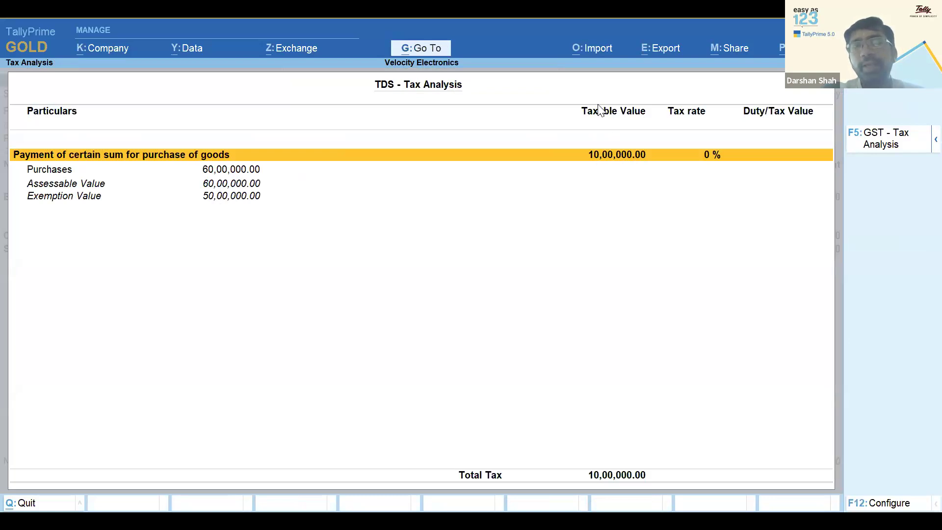
Drill into voucher 23, return to the main menu, and search the report list for Form 26Q
left_click(618, 155)
key("Escape")
key("y")
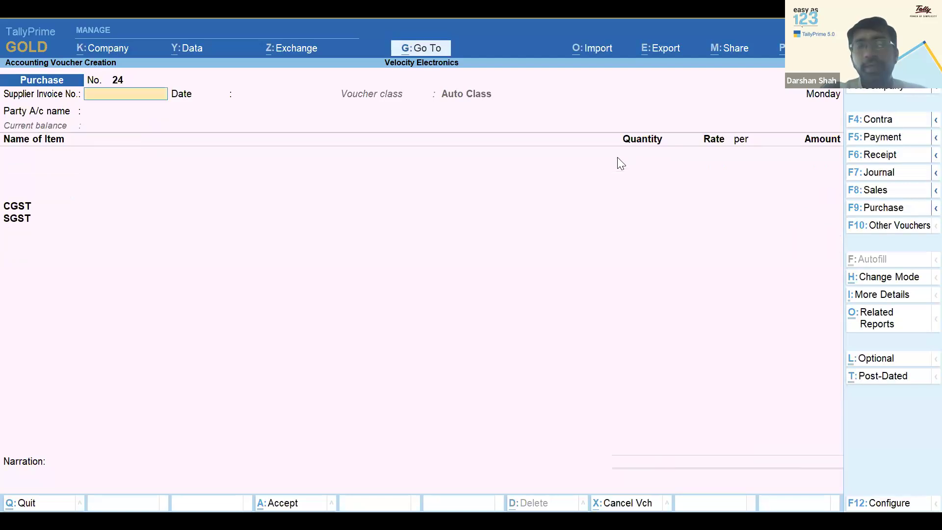
key("Escape")
key("y")
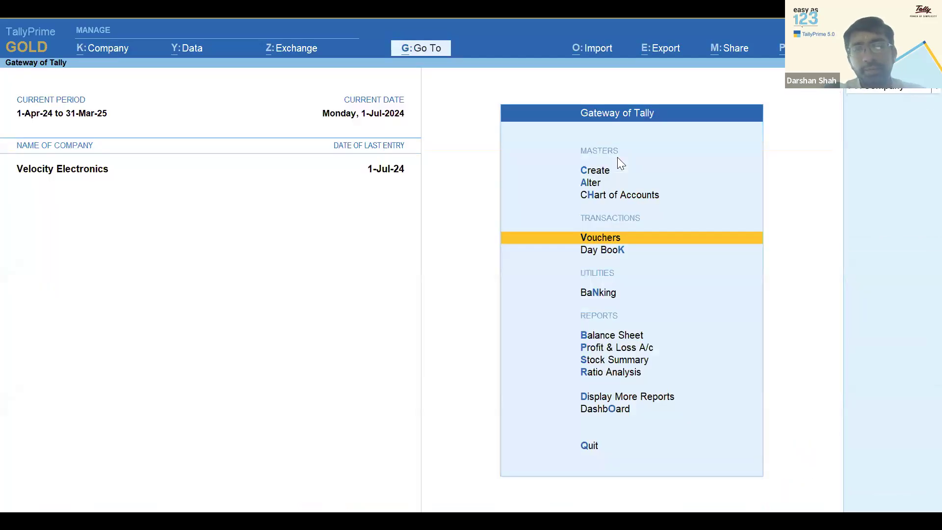
key("alt+g")
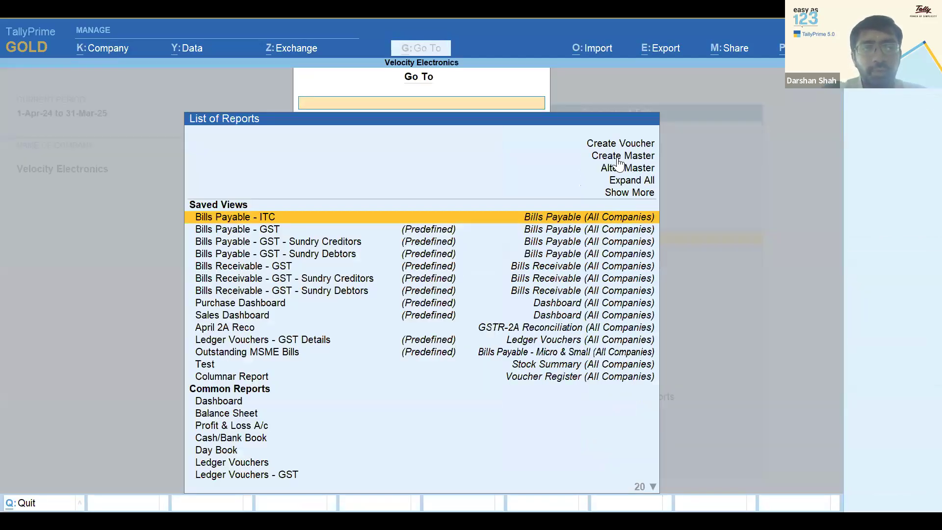
type("26")
key("Down")
Open Form 26Q and select the Deduction at Normal Rate row with 1,000.00 deductible
key("Return")
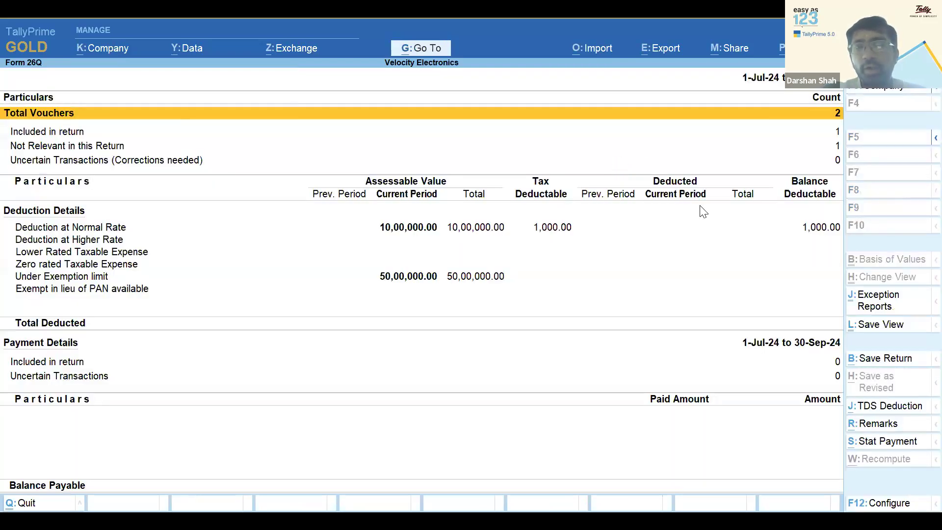
left_click(829, 231)
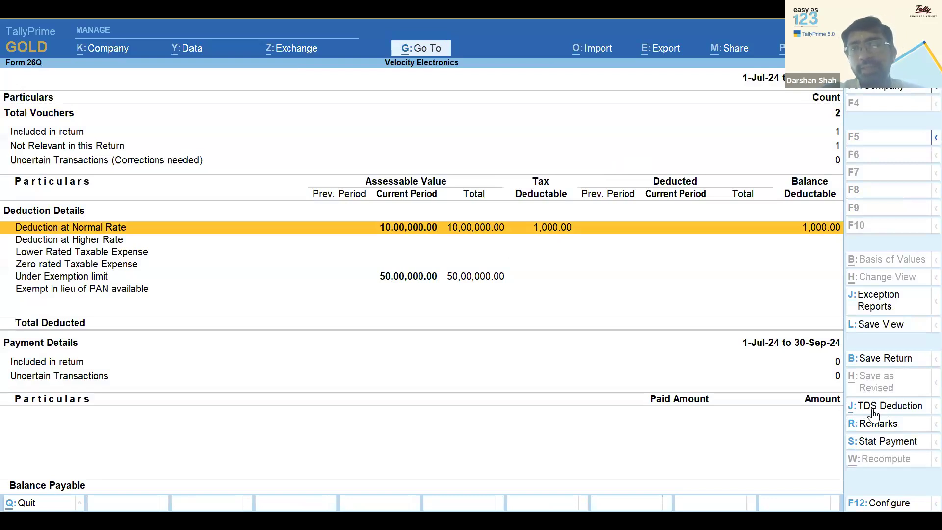
Book a 1,000.00 TDS deduction journal on Purchase of Goods against bill 23
left_click(897, 408)
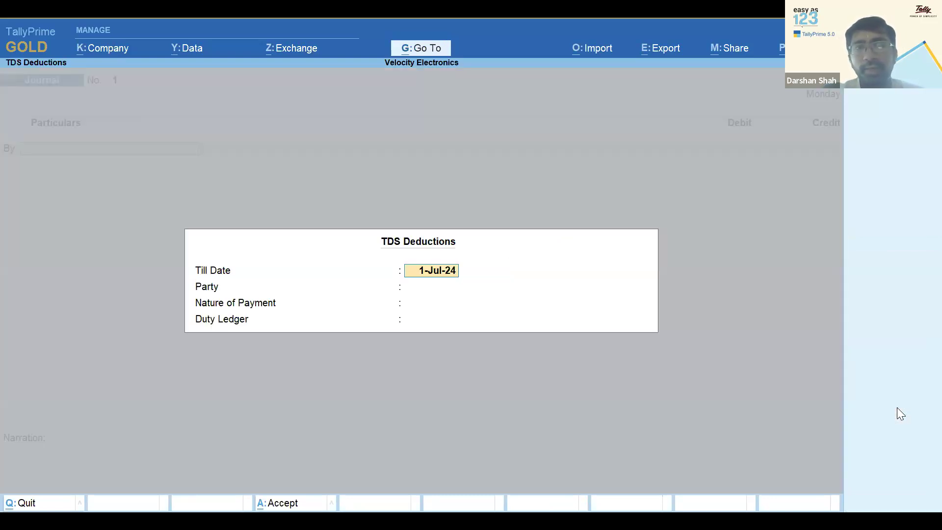
key("Return")
key("Return")
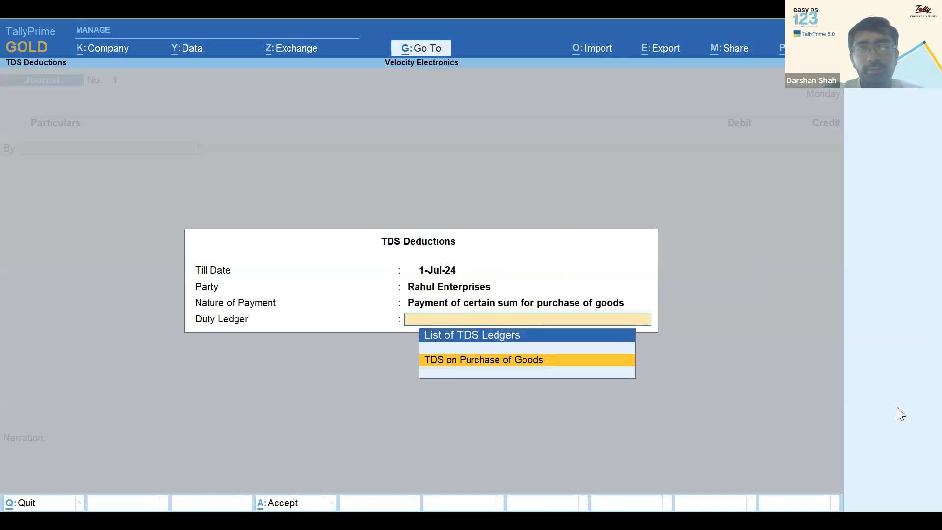
key("Return")
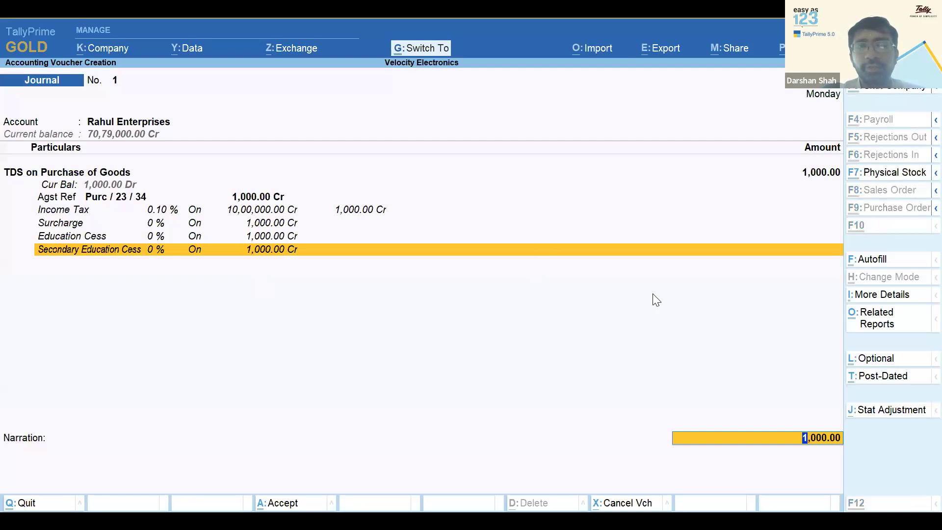
key("Return")
key("Return")
type("23")
key("Return")
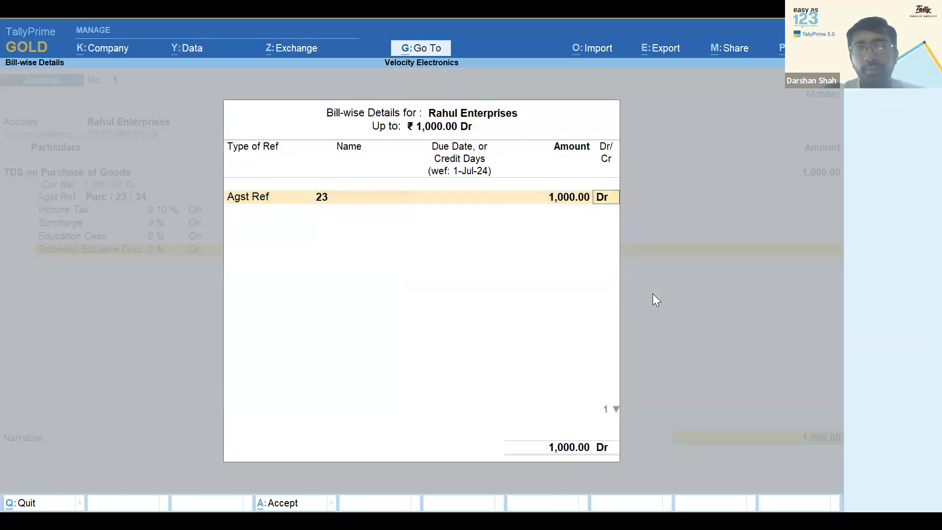
key("Return")
key("Return")
key("Return")
key("Return")
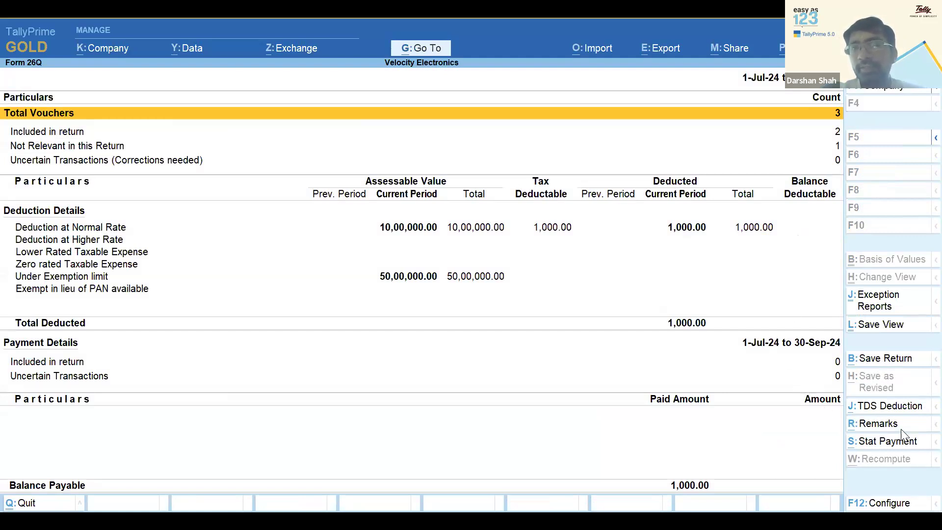
Start a TDS statutory payment, quit it unsaved, and exit Form 26Q to the Gateway of Tally
left_click(904, 448)
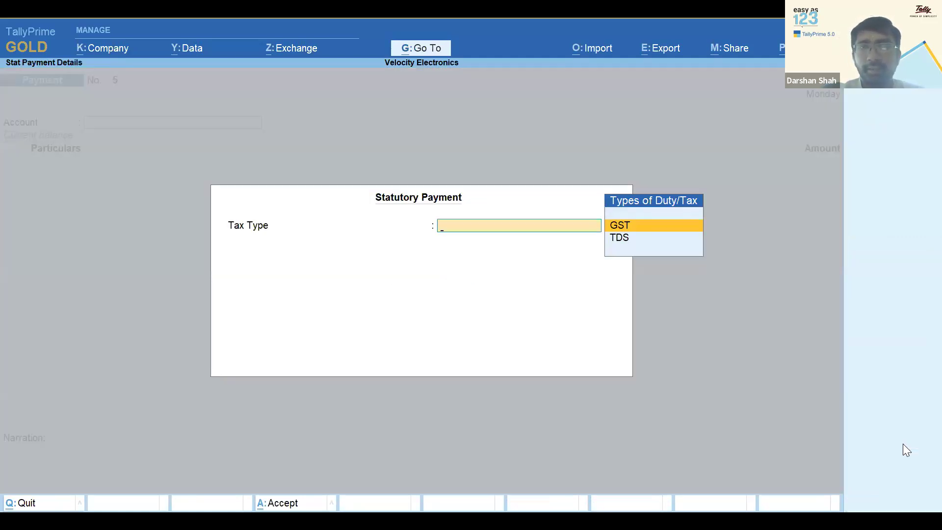
key("Down")
key("Return")
key("BackSpace")
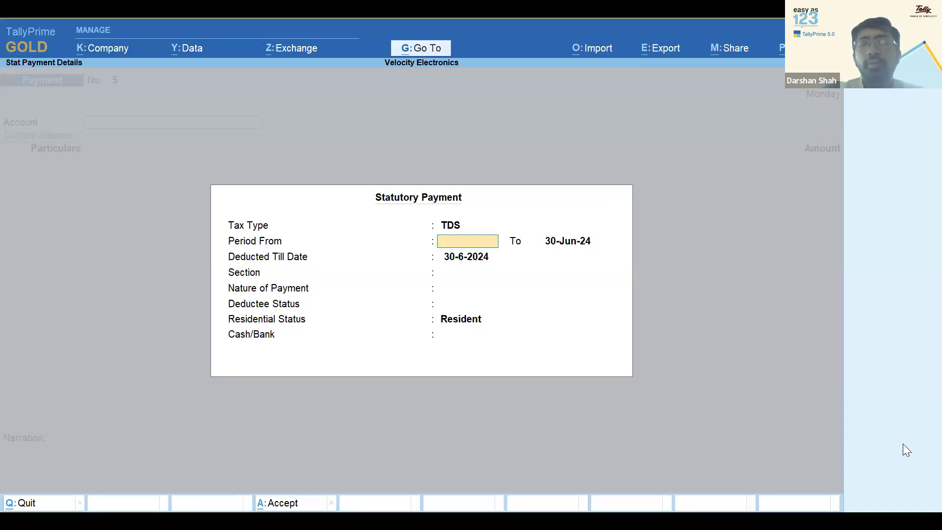
key("Escape")
key("Escape")
key("y")
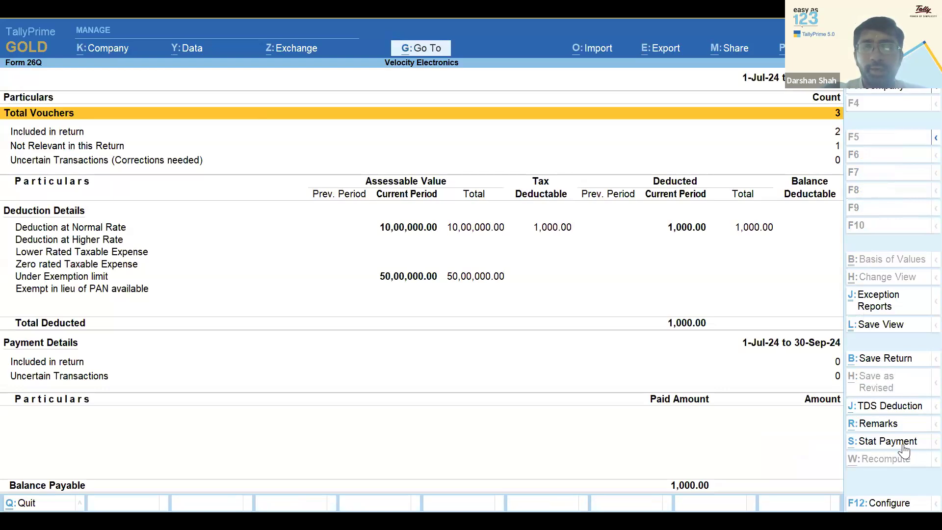
key("Escape")
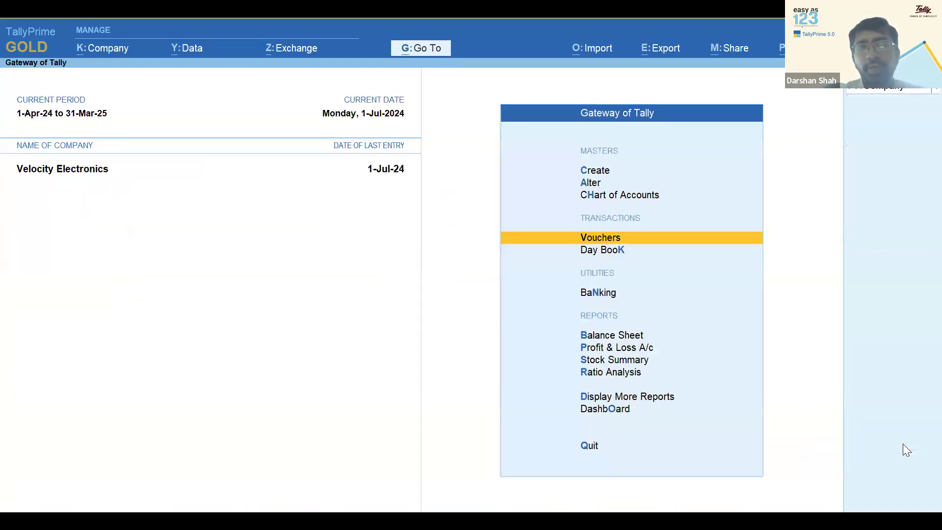
View the current company's full Day Book from More Reports, then close it
key("Up")
key("Up")
key("Up")
key("Down")
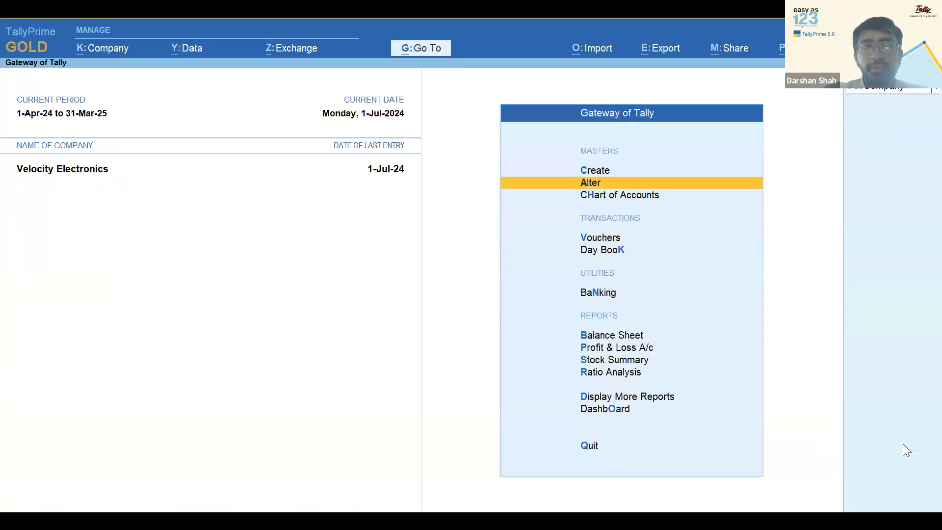
key("Return")
key("Escape")
key("Up")
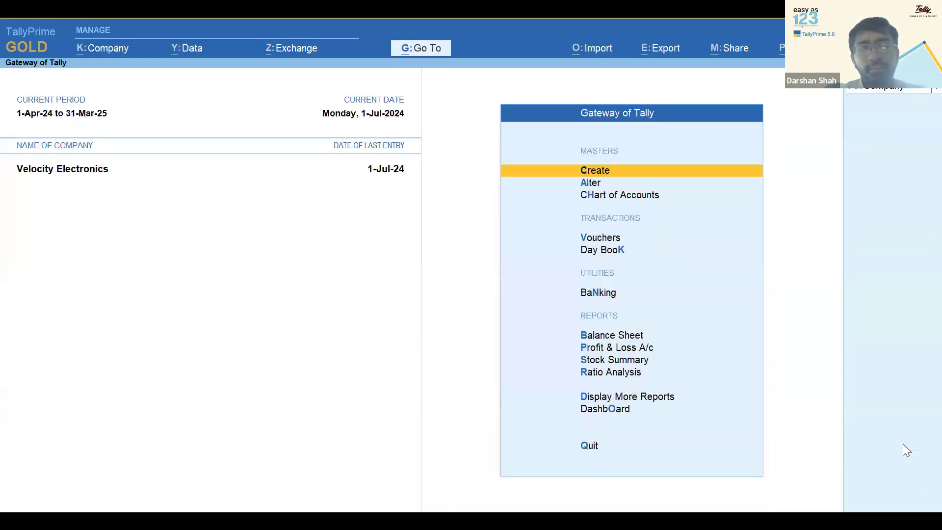
key("d")
key("d")
key("alt+F2")
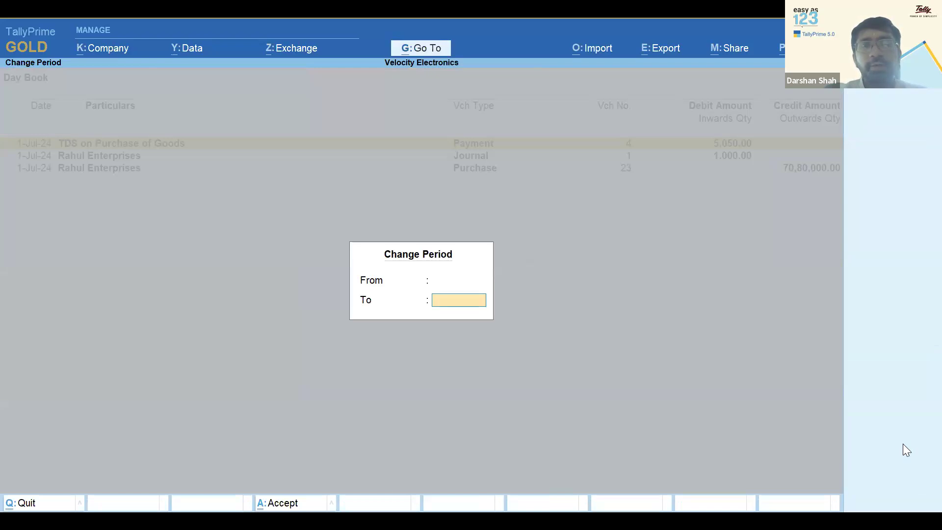
key("Return")
key("Down")
key("Down")
key("Down")
key("Down")
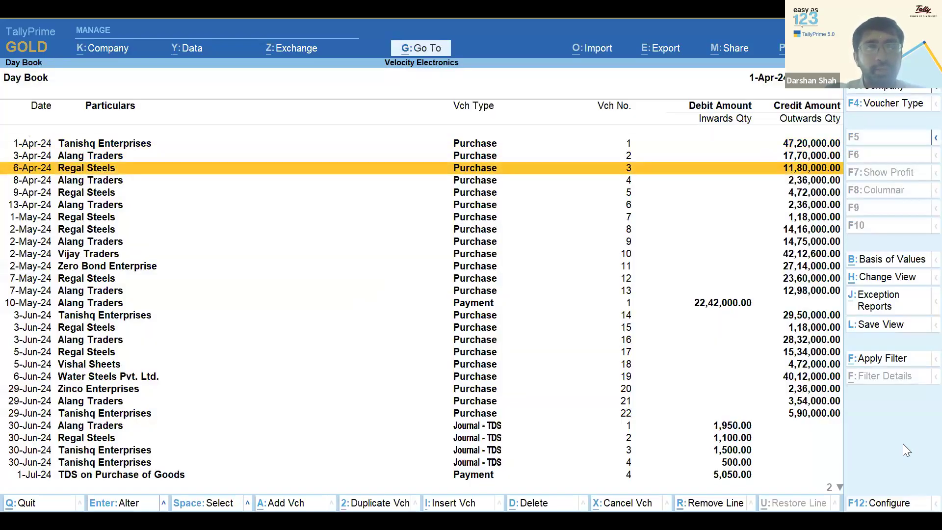
key("Escape")
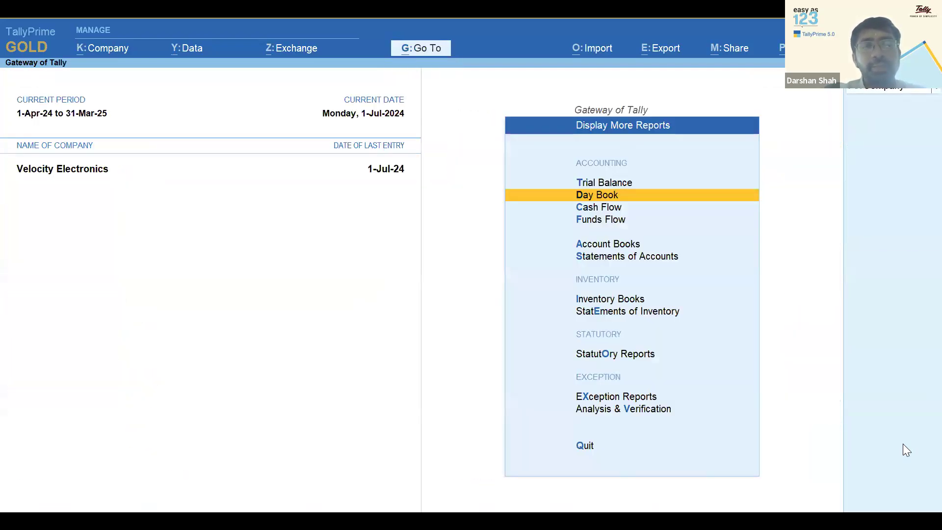
key("Escape")
key("Escape")
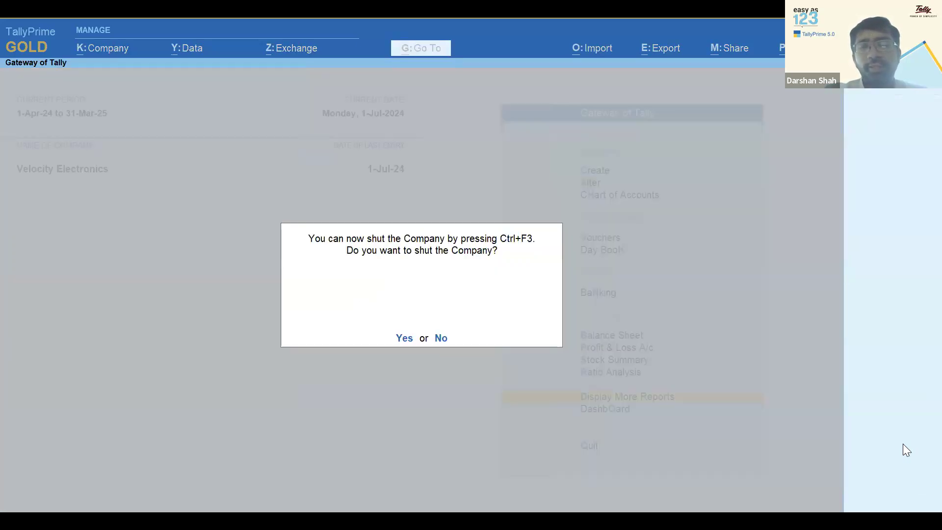
Shut the current company and load the other Velocity Electronics, entering the login password
key("y")
key("Return")
key("Down")
key("Down")
key("Down")
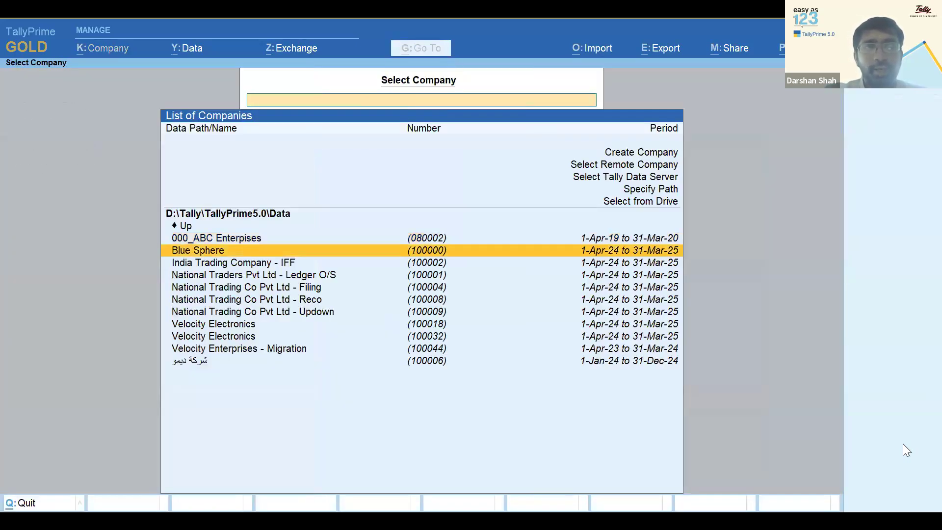
key("Down")
key("Down")
key("Down")
key("Down")
key("Return")
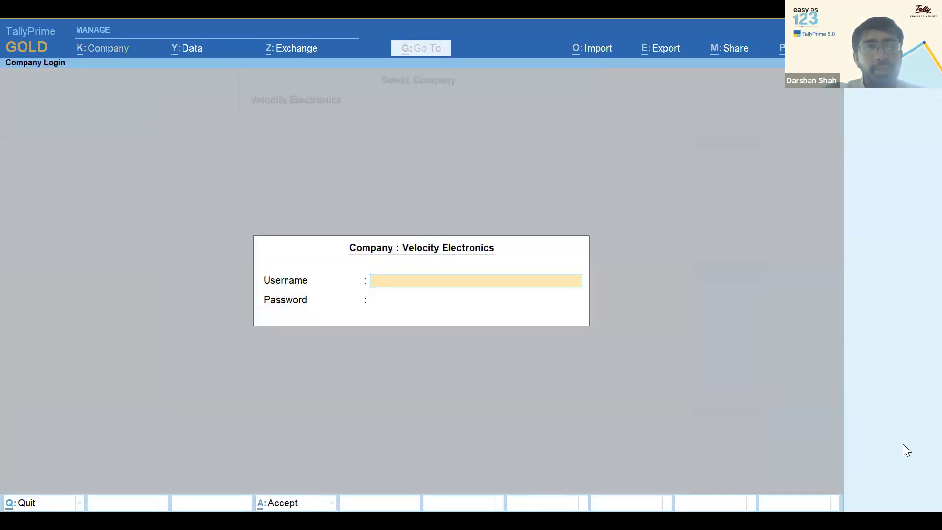
type("a")
key("Return")
key("Return")
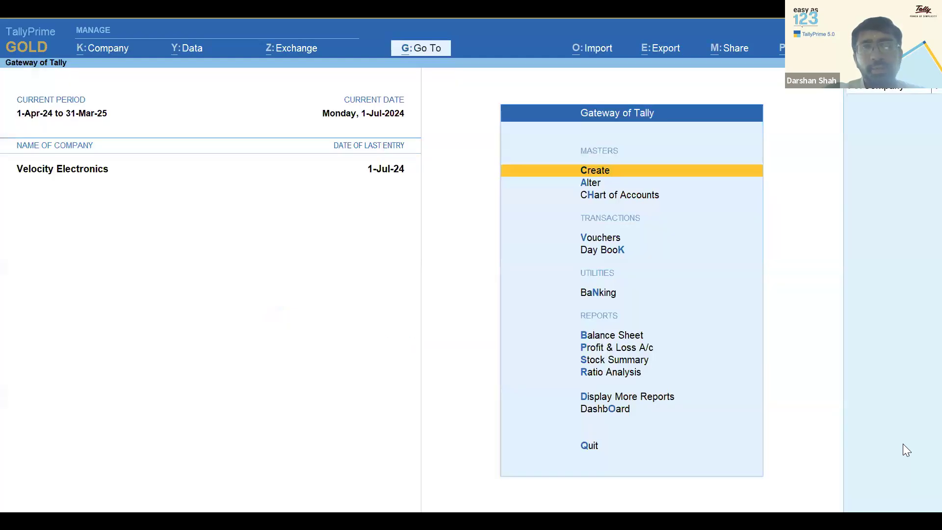
Show this company's Day Book with a blank period and select the Maha State Corporation purchase
key("k")
key("alt+F2")
key("Return")
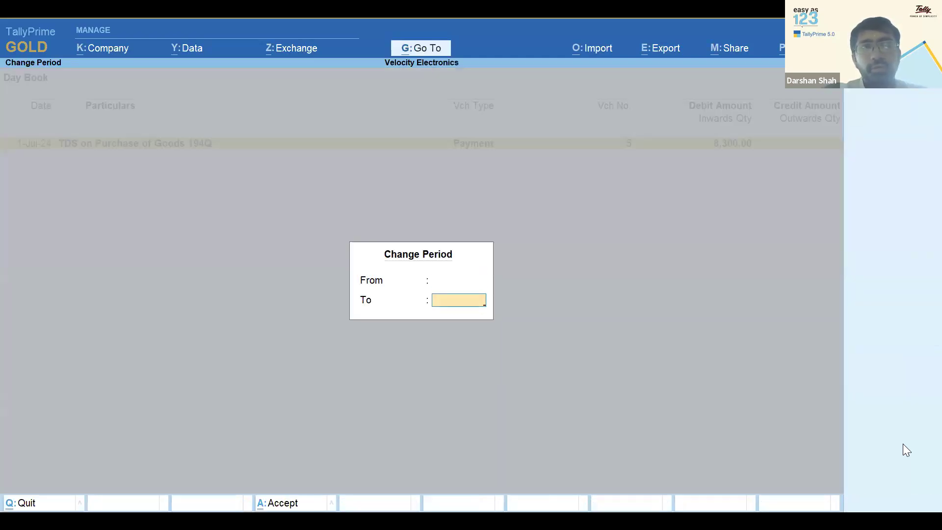
key("Return")
key("Down")
key("Down")
key("Down")
key("Down")
key("Up")
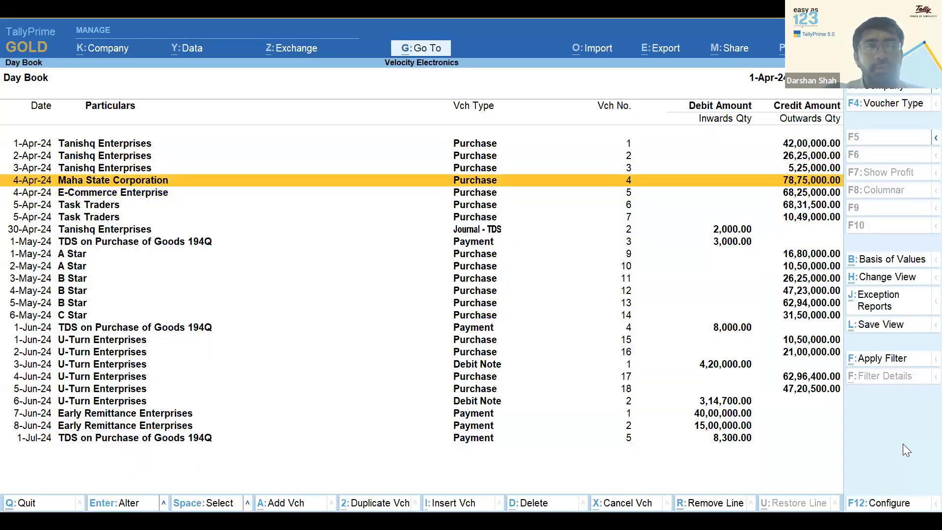
Open Maha State Corporation's purchase voucher and alter its party ledger
key("Return")
key("Return")
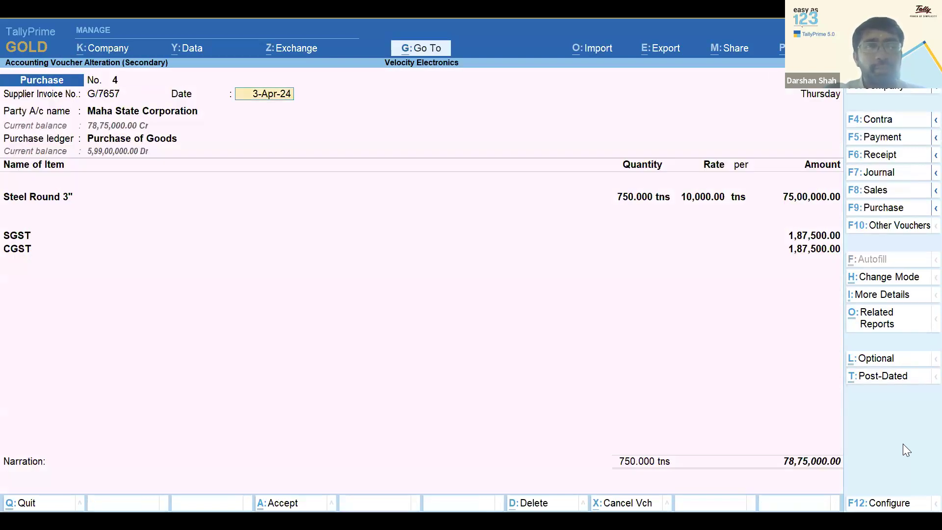
key("Return")
key("ctrl+Return")
key("Return")
key("Return")
key("Return")
key("Return")
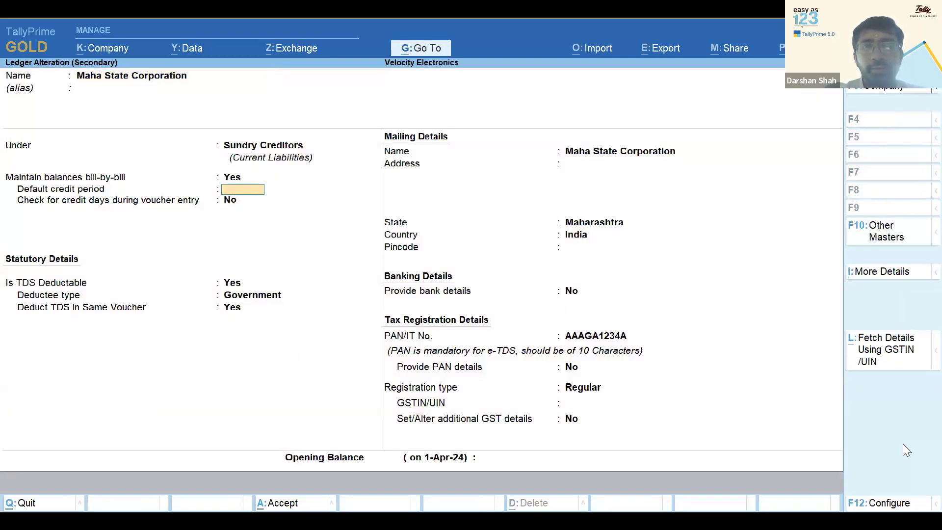
Enable advanced TDS options and mark the ledger TDS-deductible as a Government deductee
key("F12")
key("Down")
key("Down")
key("Down")
key("Down")
key("Down")
key("Down")
key("Down")
key("Down")
key("Down")
key("Down")
key("Down")
key("Down")
key("Down")
key("Down")
key("Down")
key("Down")
key("Down")
key("Down")
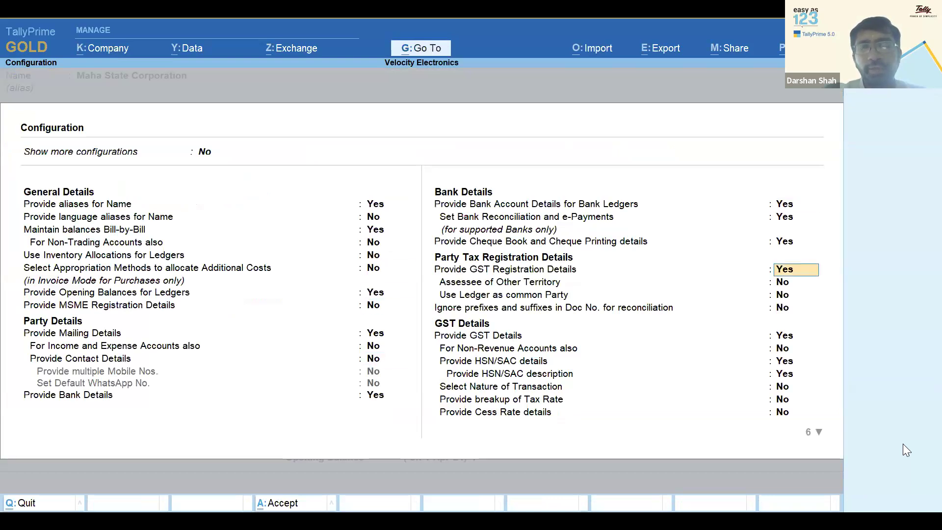
key("Down")
key("Down")
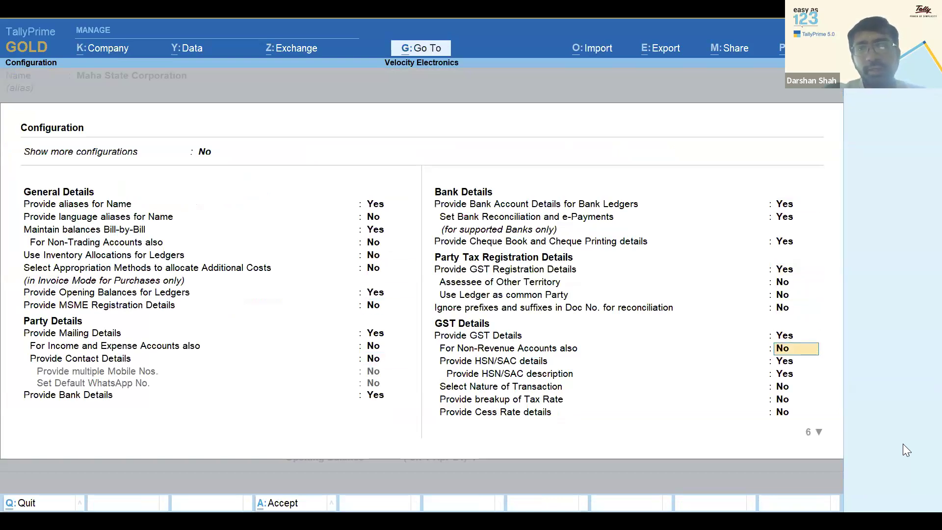
key("Down")
key("Down")
key("Down")
key("Down")
key("Down")
key("Down")
key("Down")
key("Down")
key("Down")
key("Down")
key("Return")
key("Return")
key("Return")
key("Down")
key("Up")
key("Return")
key("Return")
type("y")
key("Return")
key("Return")
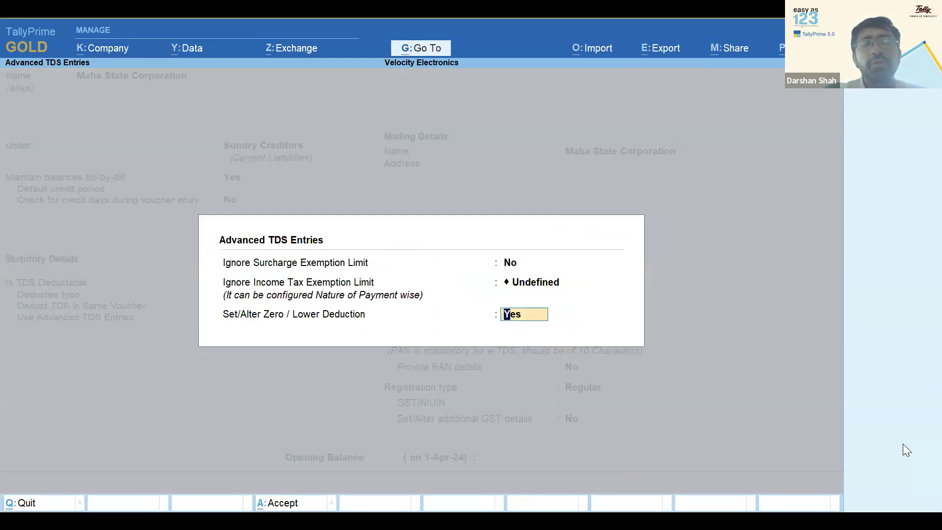
key("Return")
key("Return")
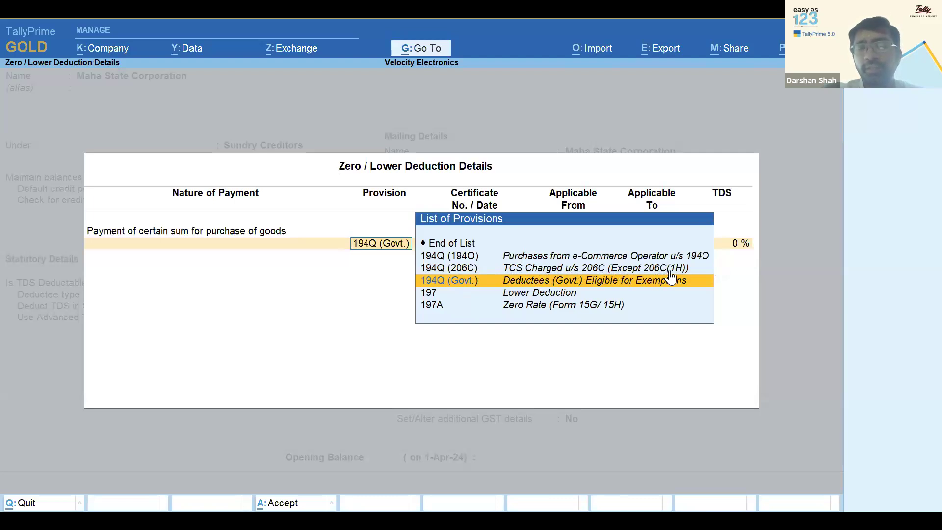
Review the 194Q (194O) provision, discard the changes, and quit back to purchase voucher 4
left_click(535, 259)
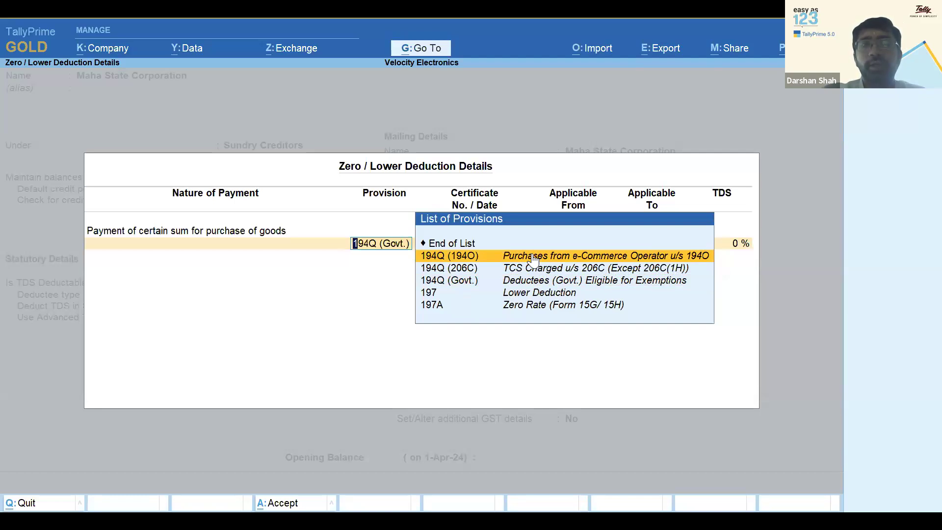
key("BackSpace")
key("Escape")
key("Return")
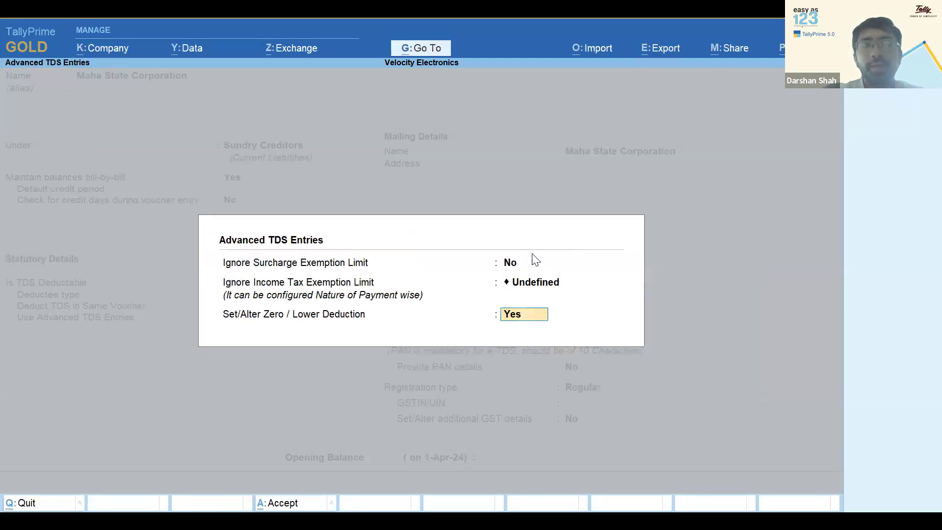
key("Return")
key("Escape")
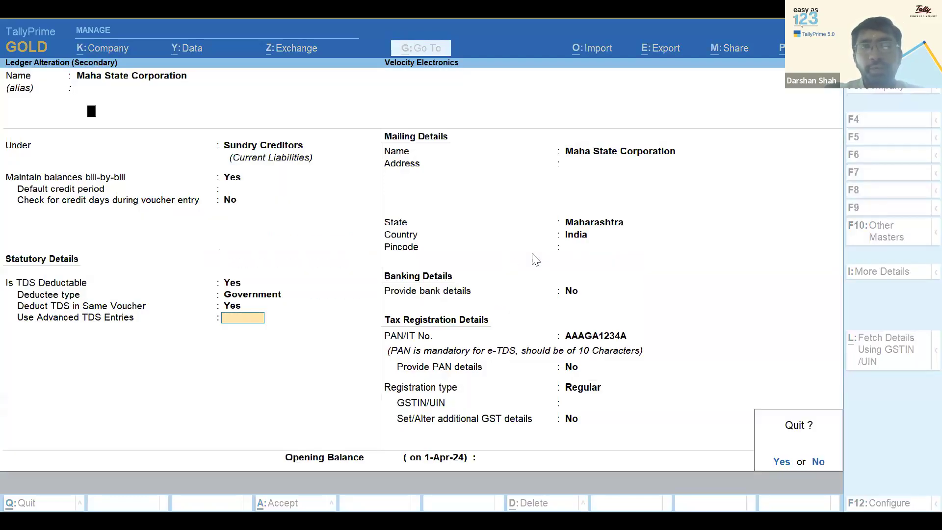
key("Return")
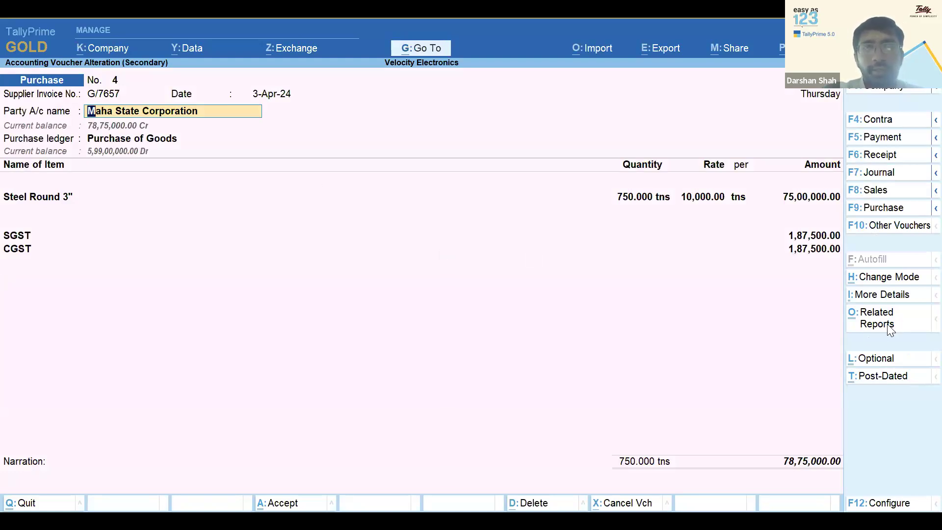
Check voucher 4's TDS - Tax Analysis with ledger details, then leave the voucher
left_click(878, 324)
key("Down")
key("Return")
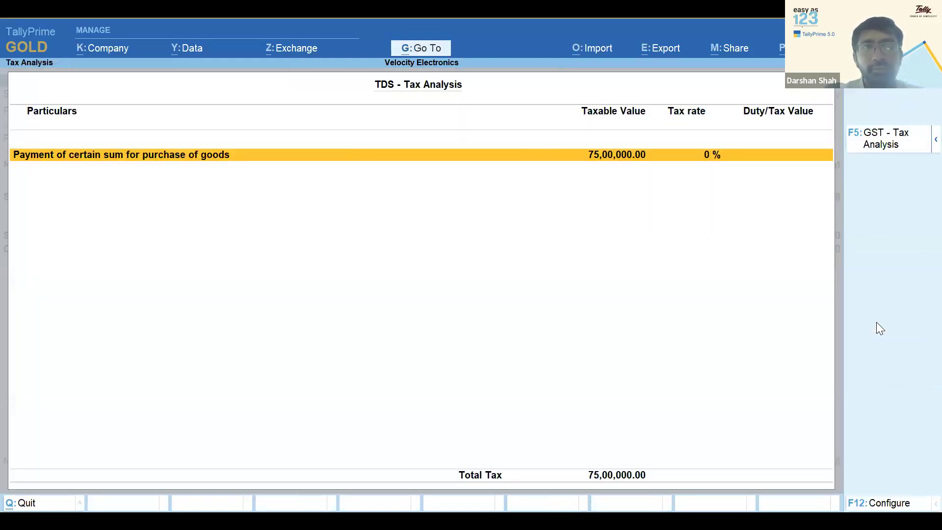
key("alt+F5")
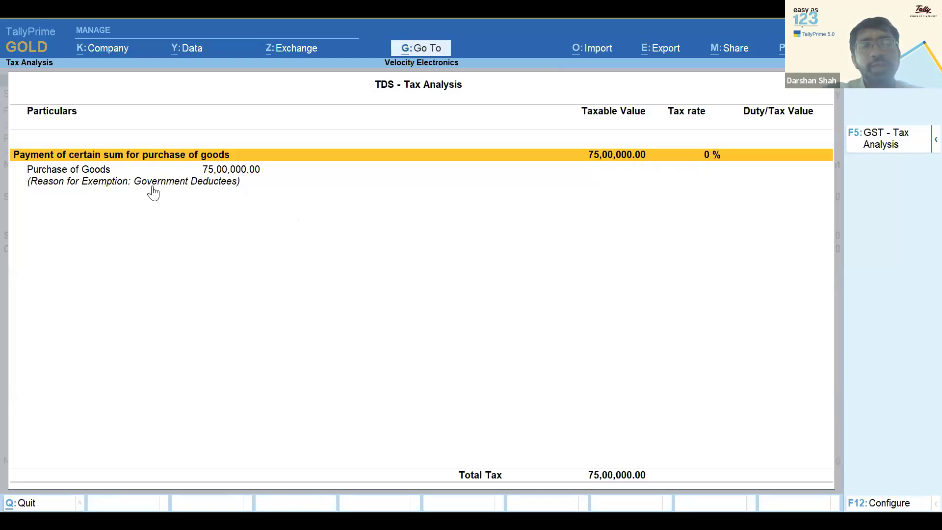
double_click(218, 191)
key("Escape")
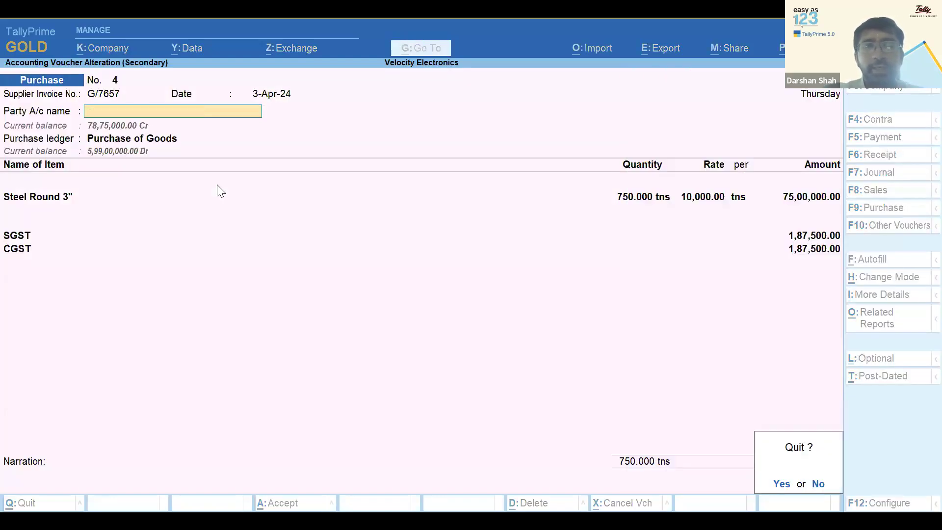
key("Return")
Check E-Commerce Enterprise voucher 5's TDS analysis (65,00,000.00 exempt under 194O), then return to the Day Book
double_click(220, 191)
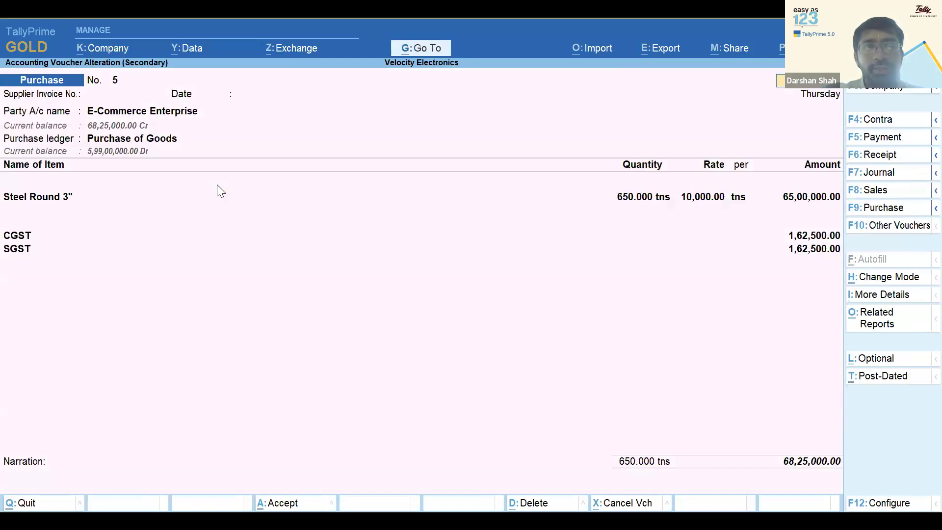
left_click(870, 328)
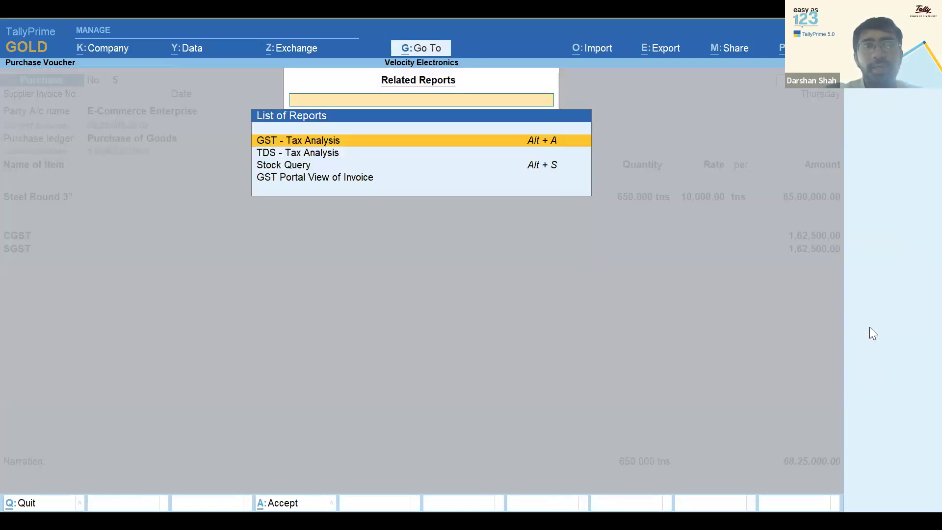
key("Down")
key("Return")
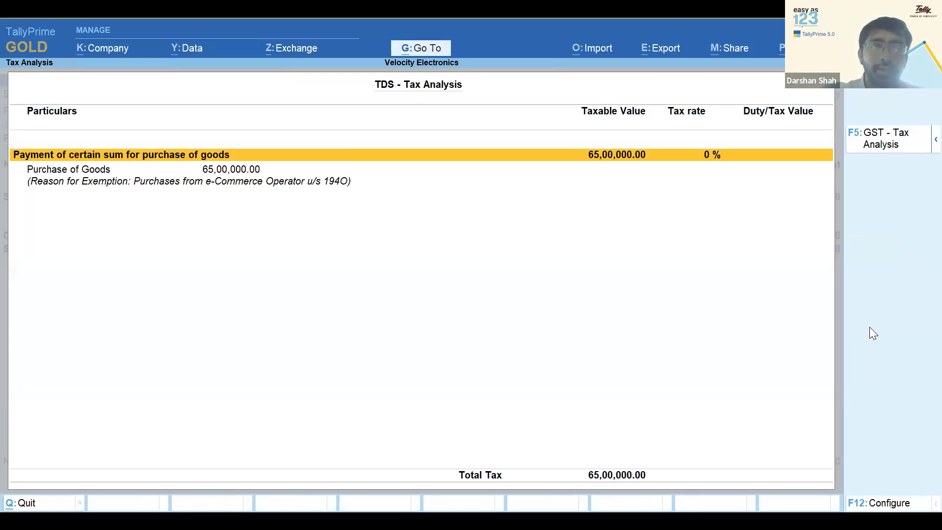
key("Return")
key("Escape")
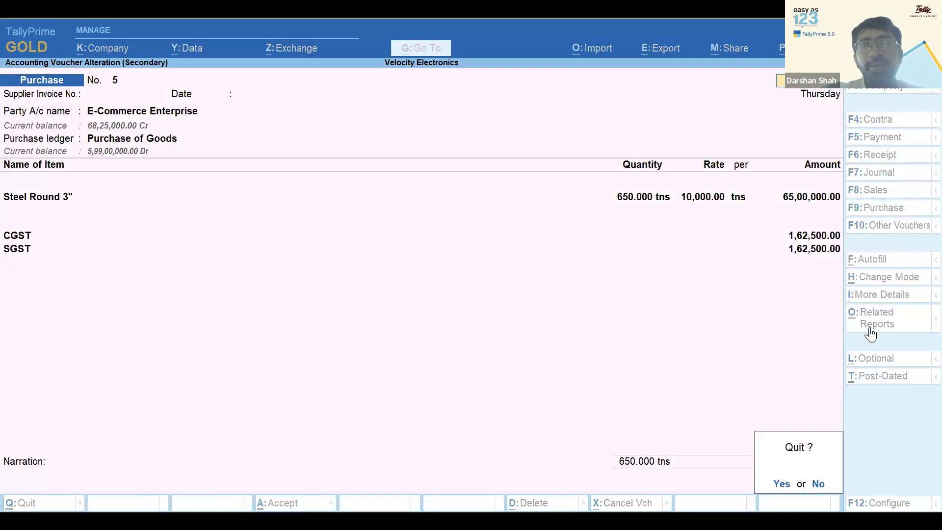
key("Return")
key("Down")
key("Down")
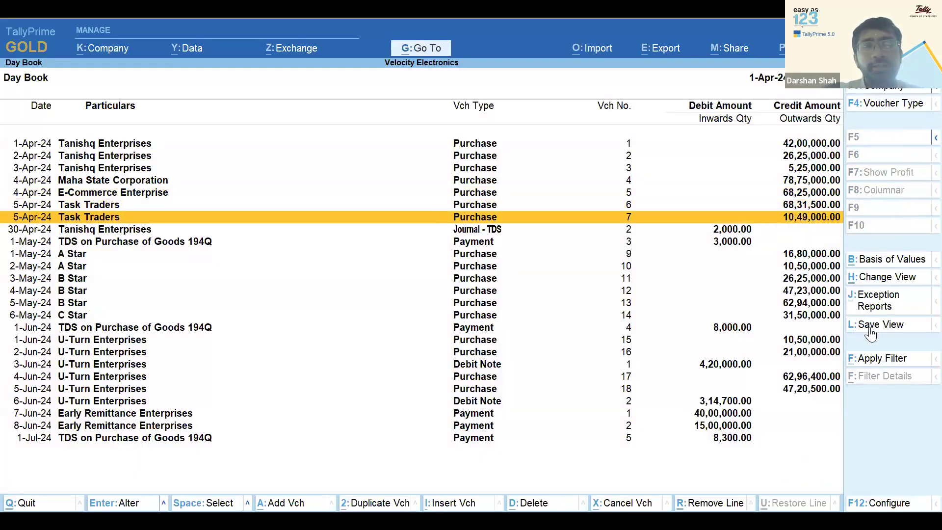
key("Up")
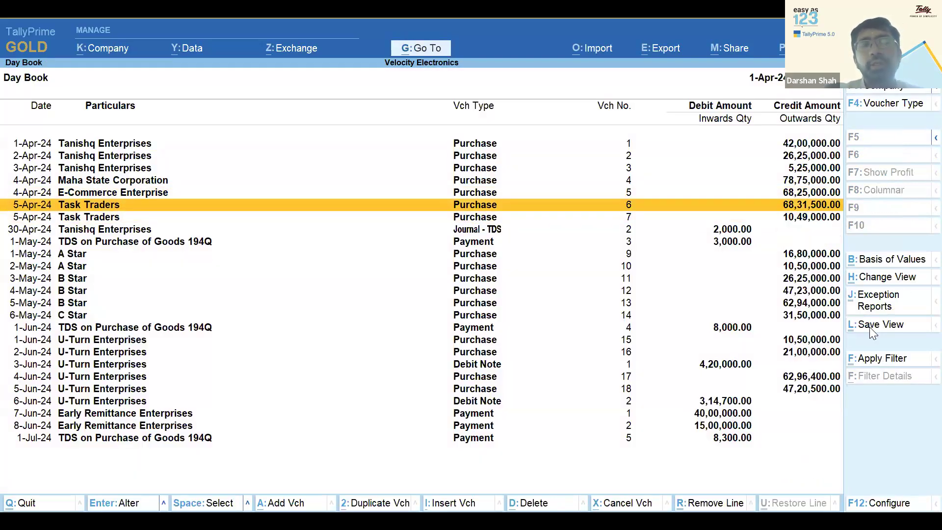
key("Return")
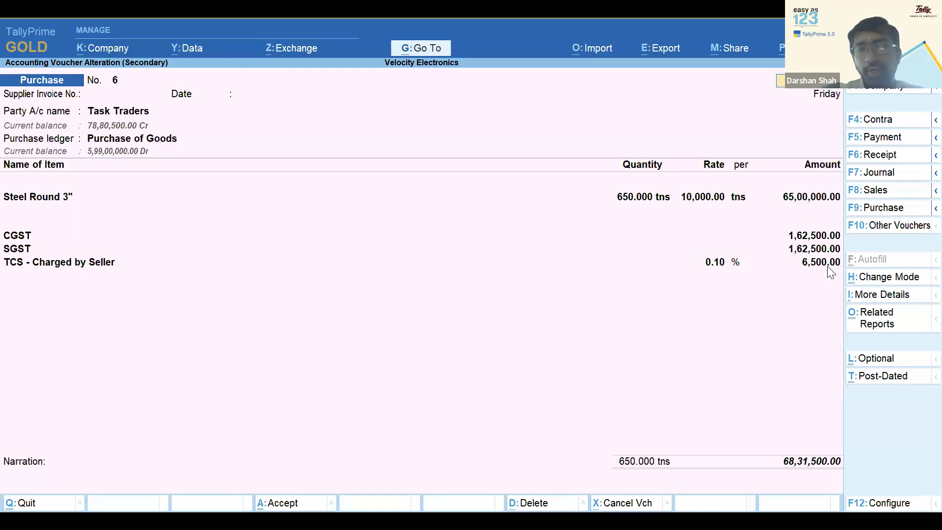
key("Page_Down")
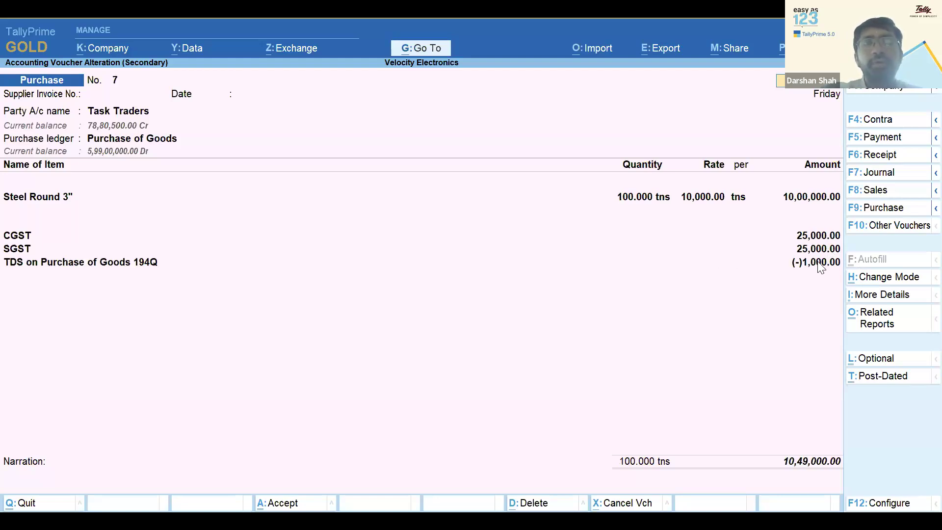
left_click(821, 265)
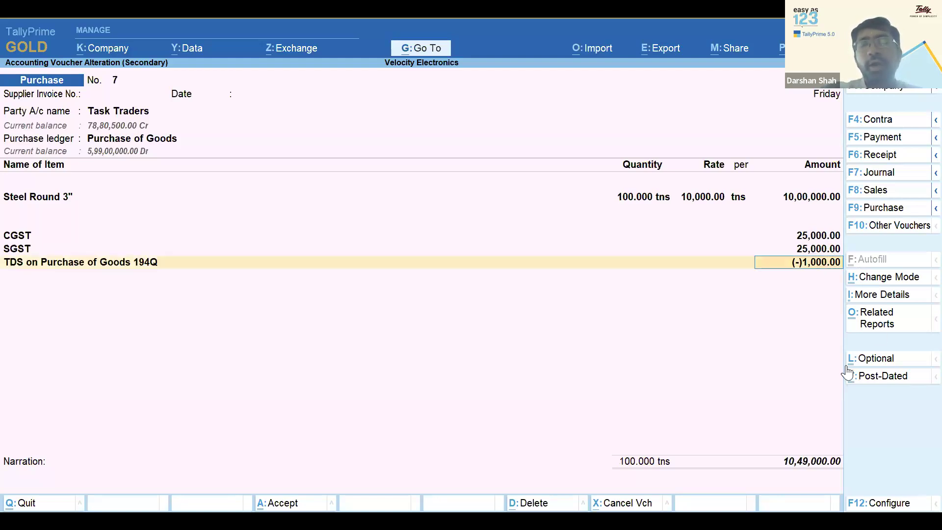
key("F12")
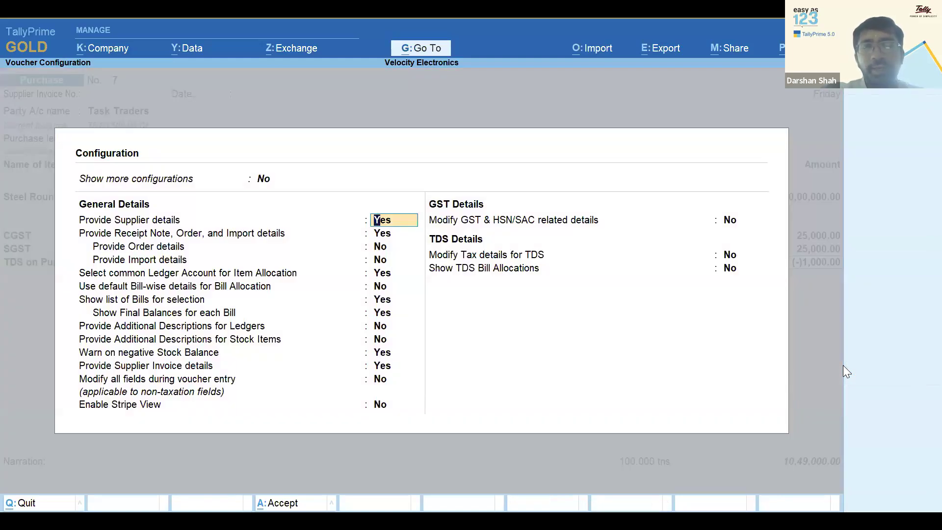
key("ctrl+a")
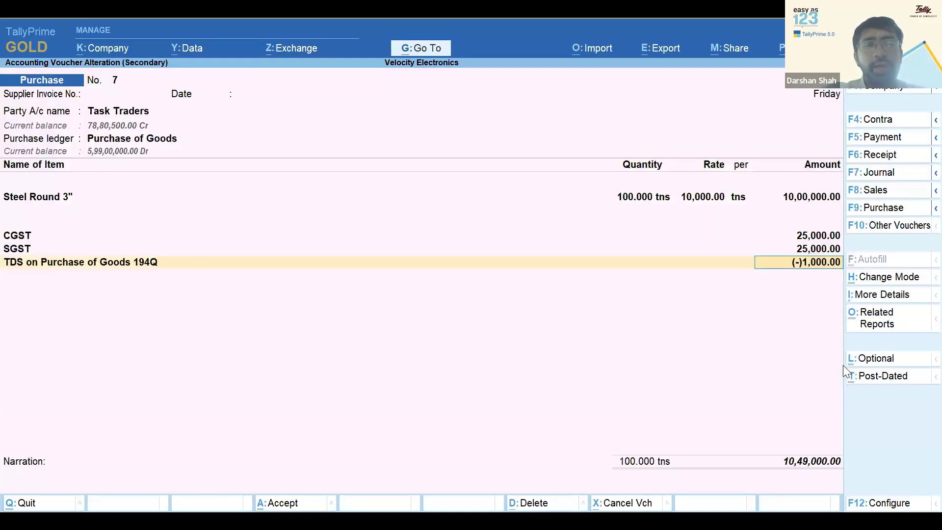
key("Up")
key("Up")
key("Up")
key("Up")
key("Up")
key("Up")
key("Up")
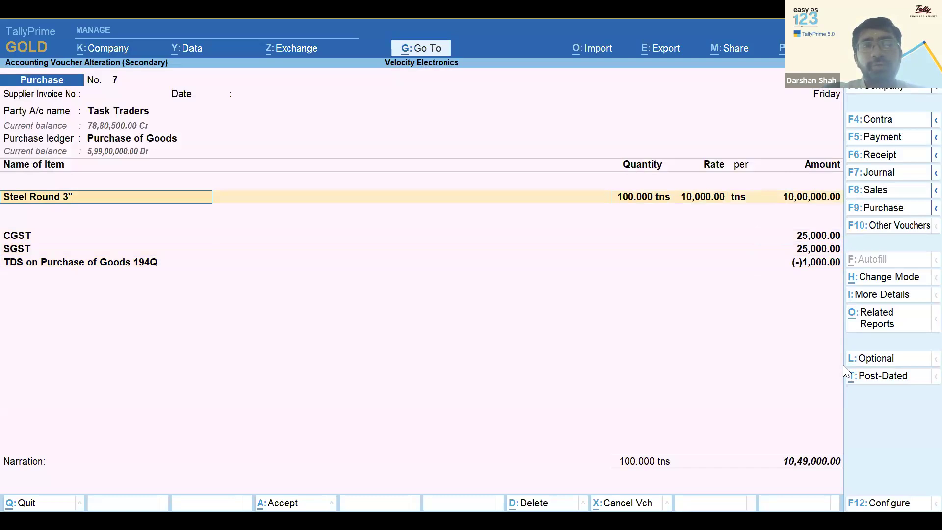
key("Return")
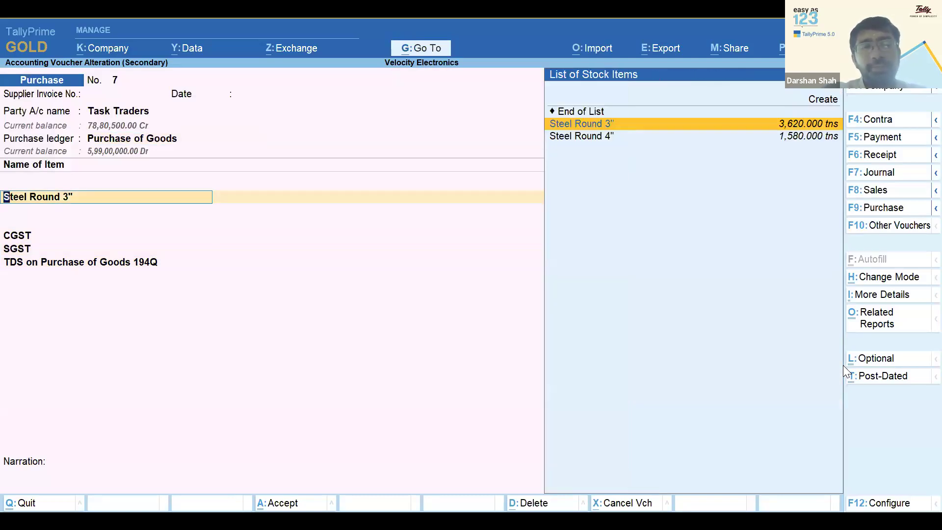
key("ctrl")
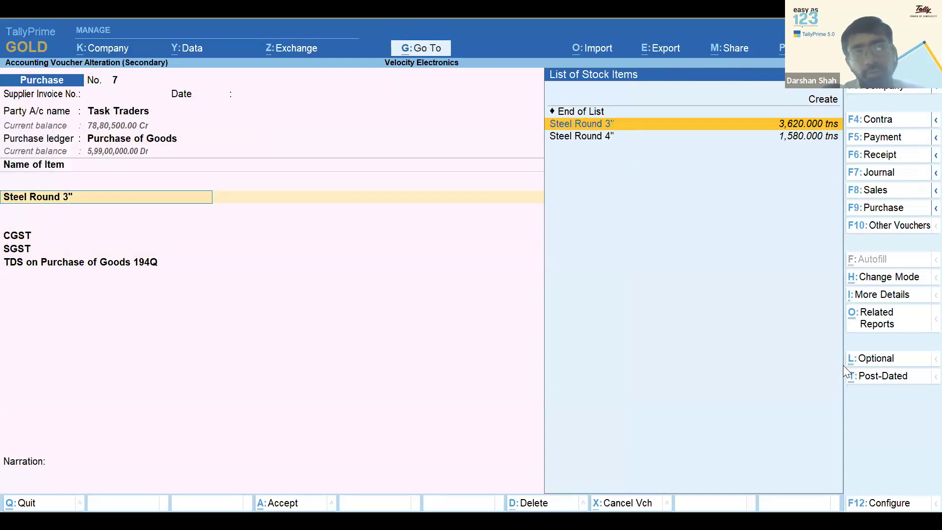
key("BackSpace")
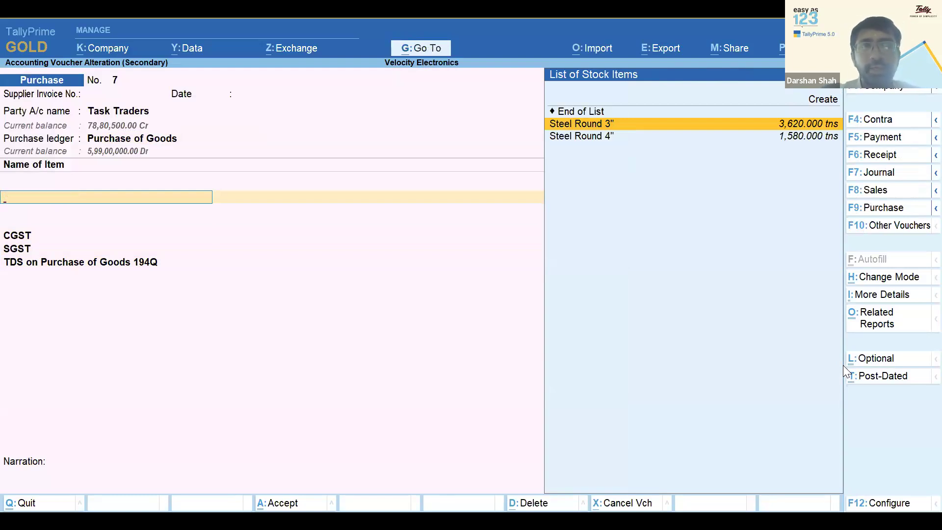
key("Escape")
key("y")
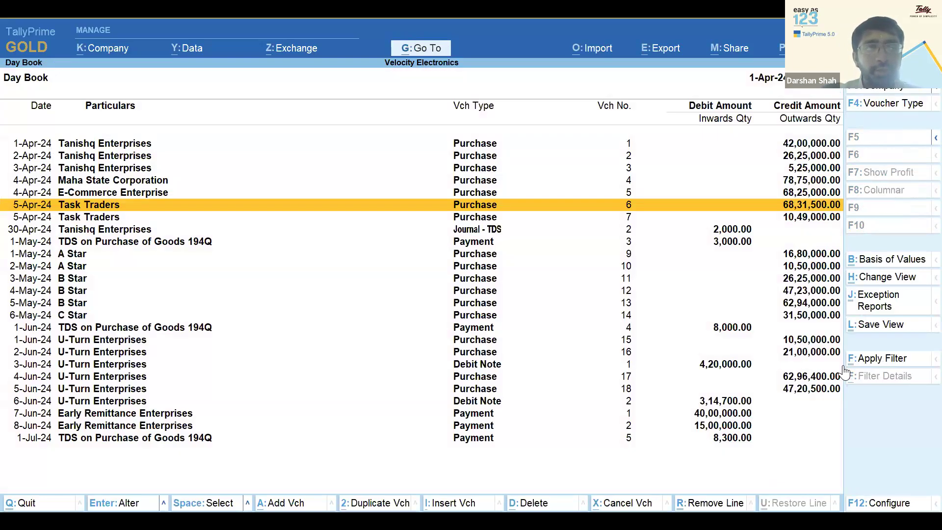
key("Down")
key("Down")
key("Down")
key("Down")
key("Down")
key("Down")
key("Down")
key("Down")
key("Down")
key("Down")
key("Down")
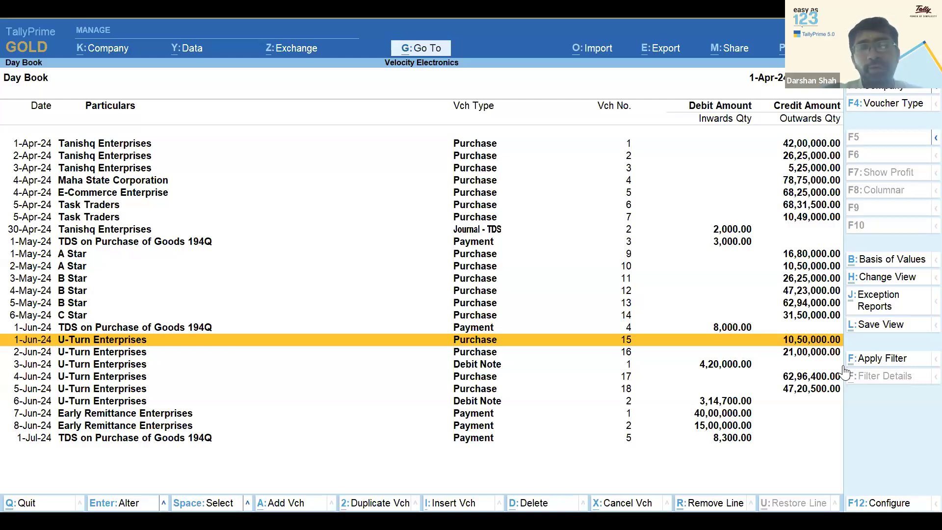
key("Down")
key("Down")
key("Down")
key("Down")
key("Down")
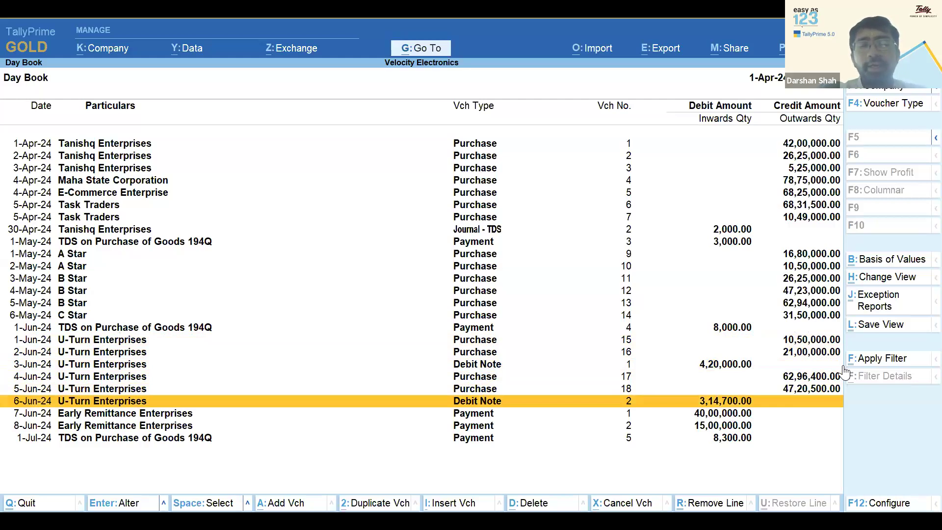
key("Down")
key("Down")
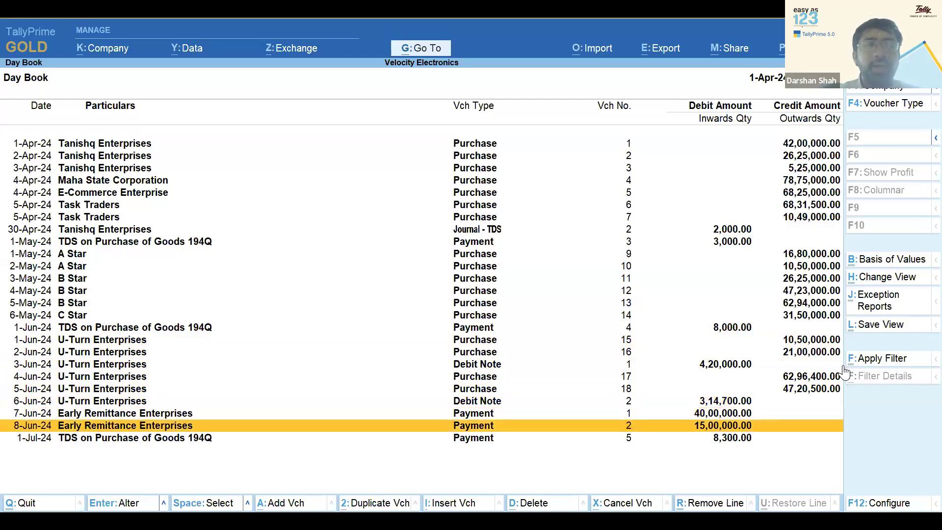
key("Up")
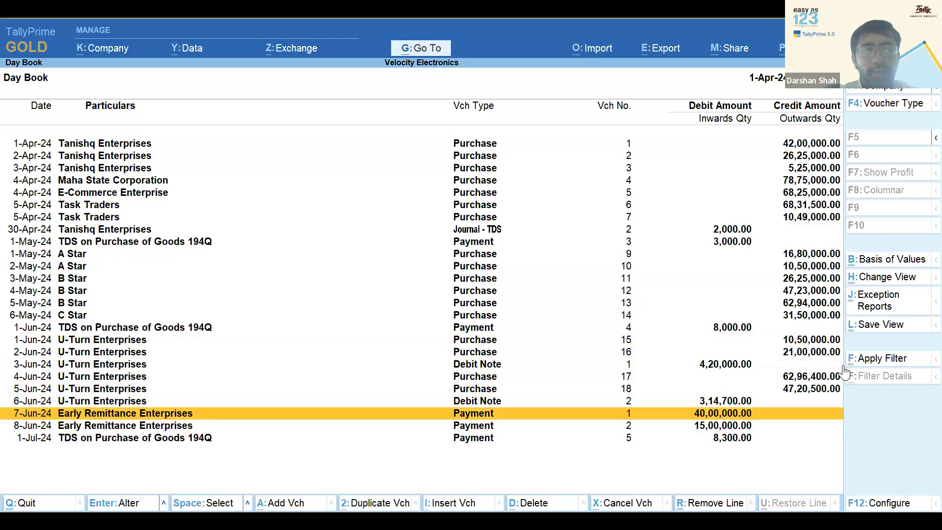
Review the 7-Jun Early Remittance payment's GST and TDS nature of payment, then exit unchanged
key("Return")
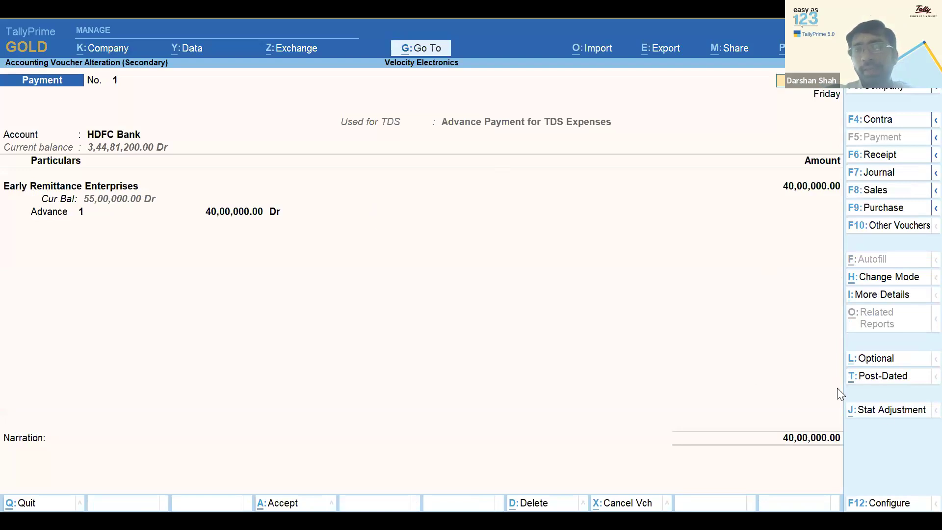
left_click(901, 414)
key("Return")
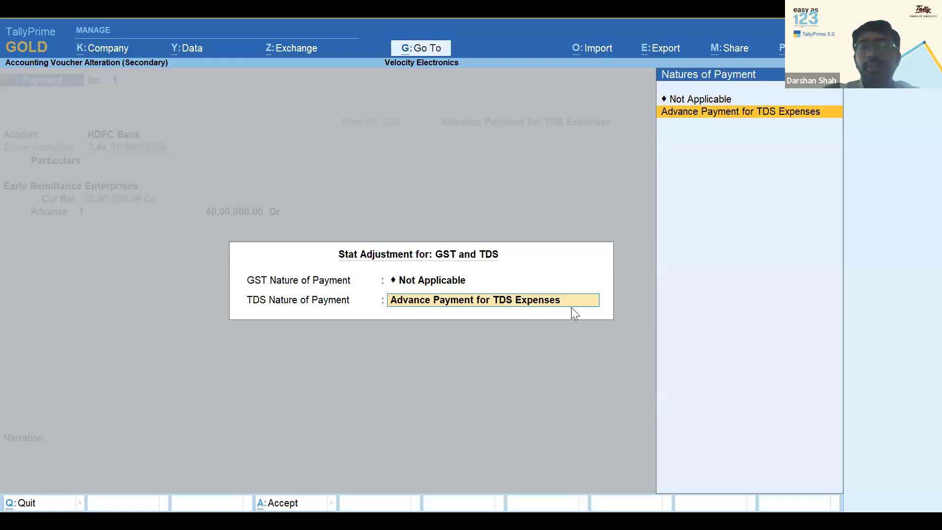
key("Return")
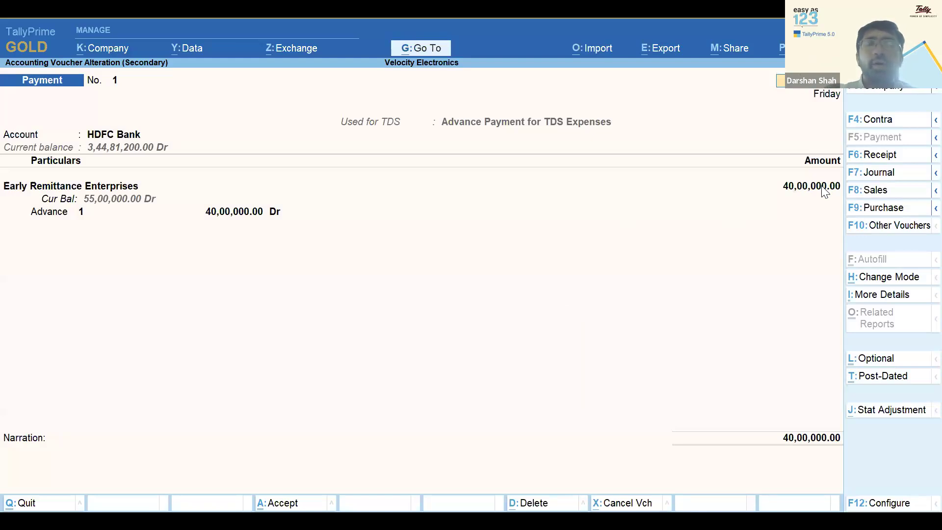
key("Escape")
key("Return")
Open the 8-Jun Early Remittance payment voucher and quit it without changes
key("Down")
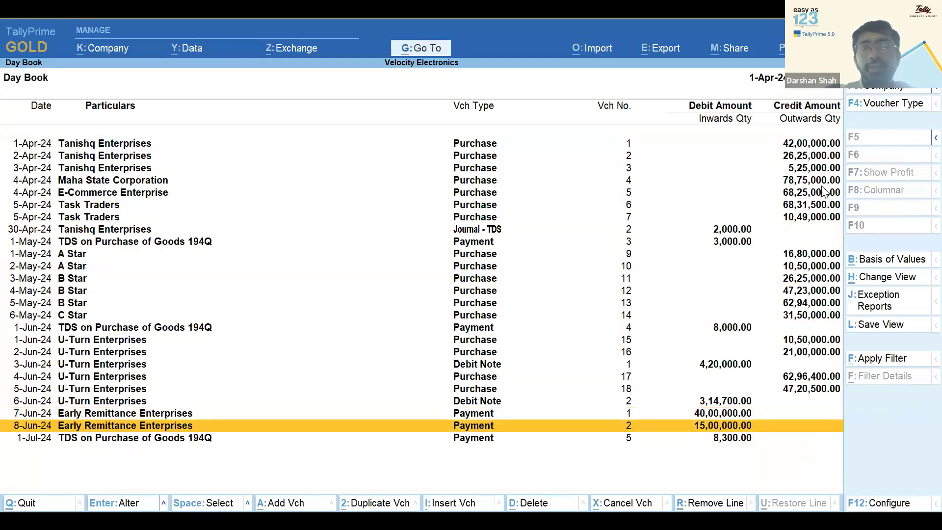
key("Return")
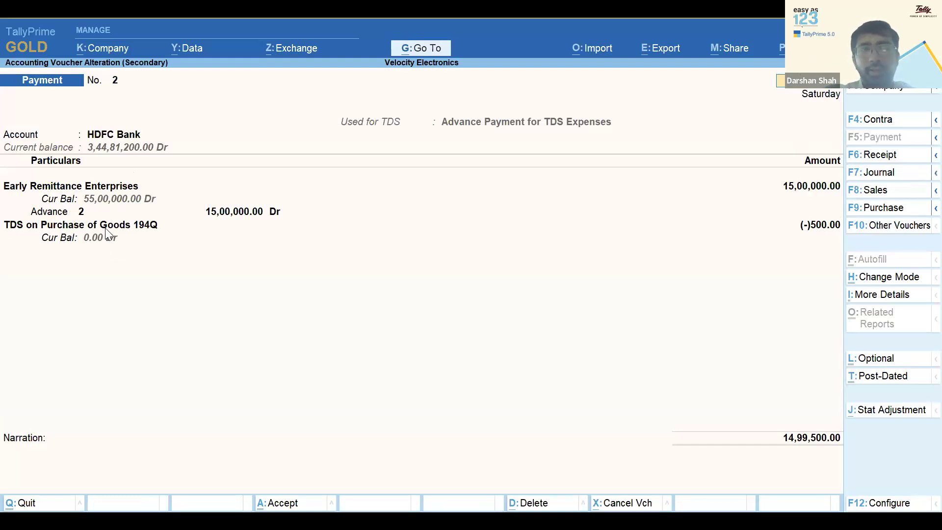
key("Escape")
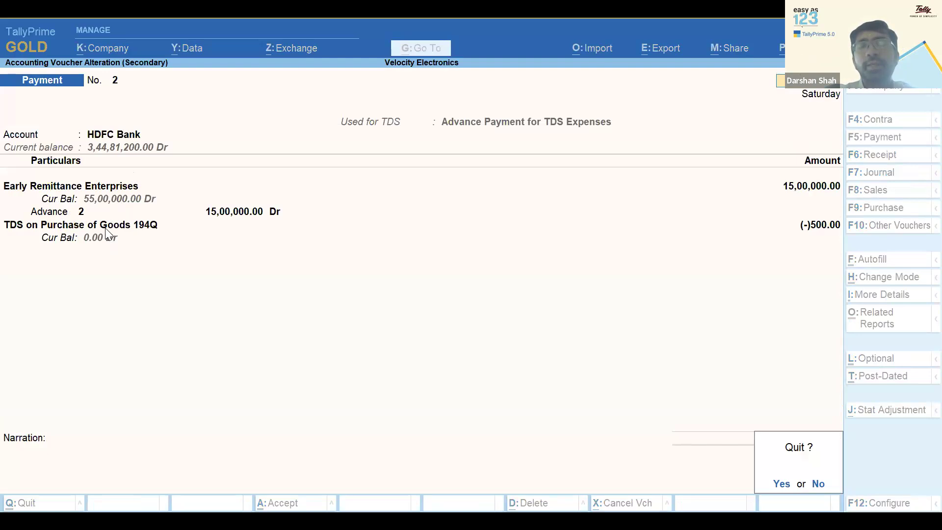
key("y")
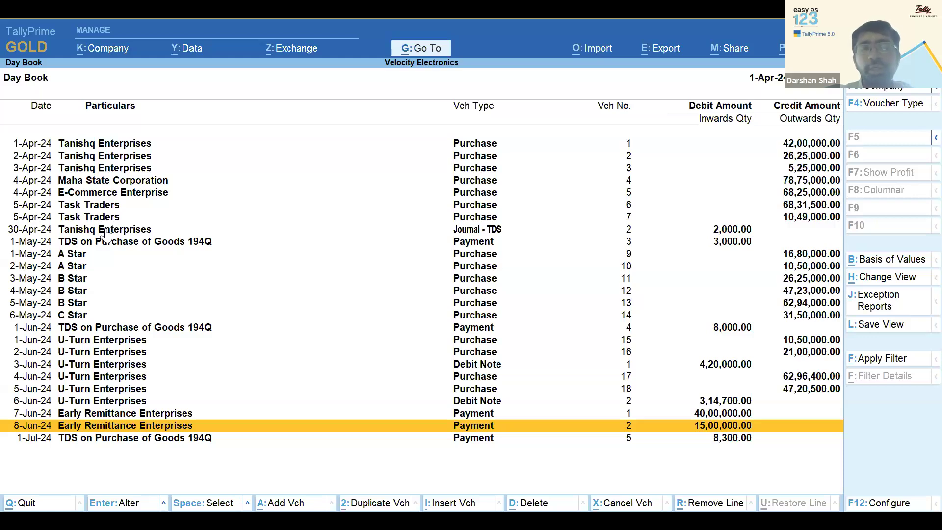
Shut Velocity Electronics and load the Velocity Enterprises - Migration company
key("Escape")
key("Escape")
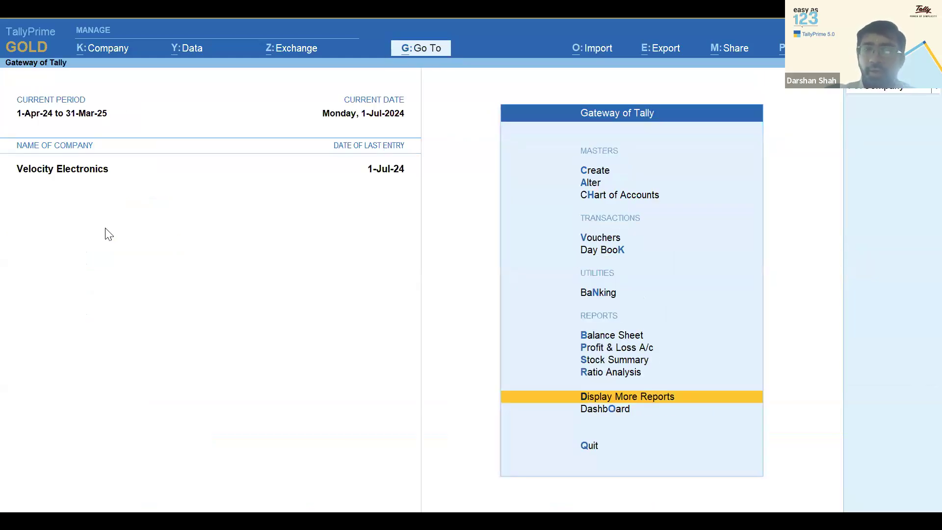
key("Escape")
key("Escape")
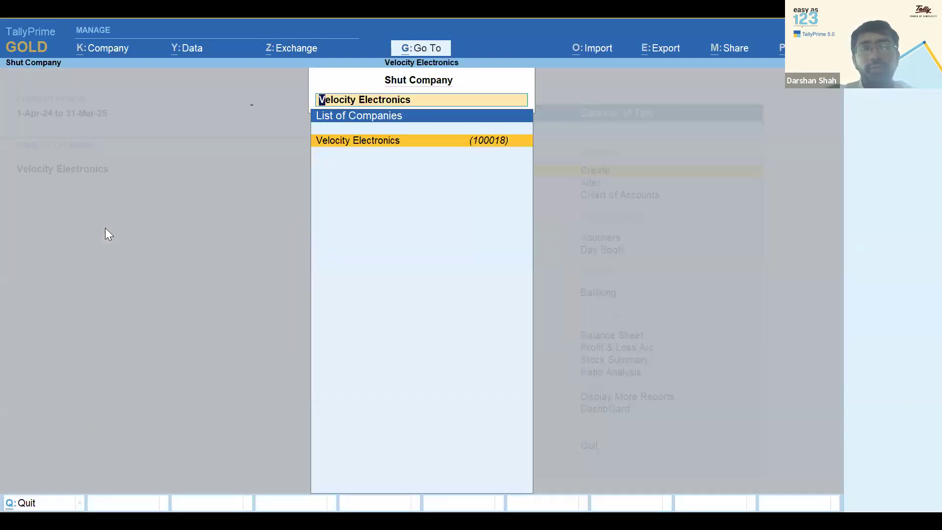
key("Return")
key("Down")
key("Down")
key("Down")
key("Down")
key("Down")
key("Down")
key("Down")
key("Down")
key("Down")
key("Down")
key("Up")
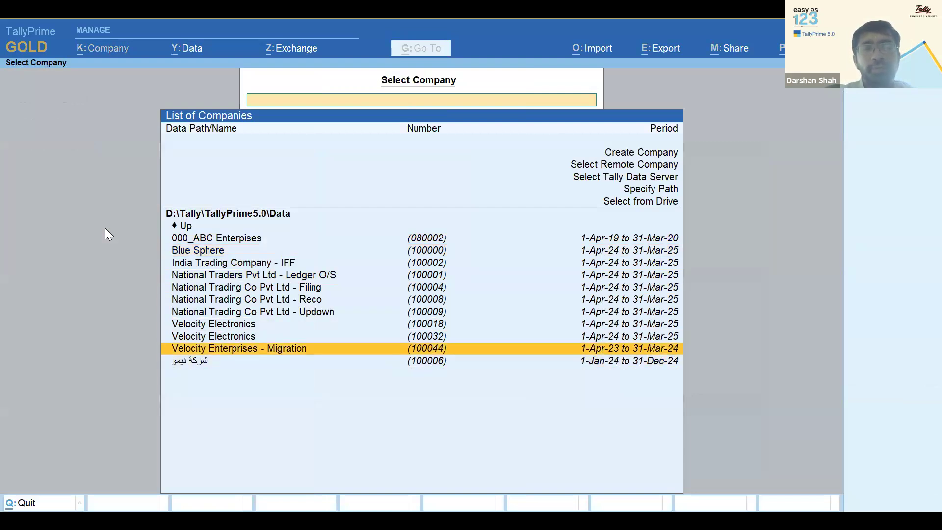
key("Return")
Open the Form 26Q report through Go To by searching '26'
key("Up")
key("Up")
key("Up")
key("Return")
key("Escape")
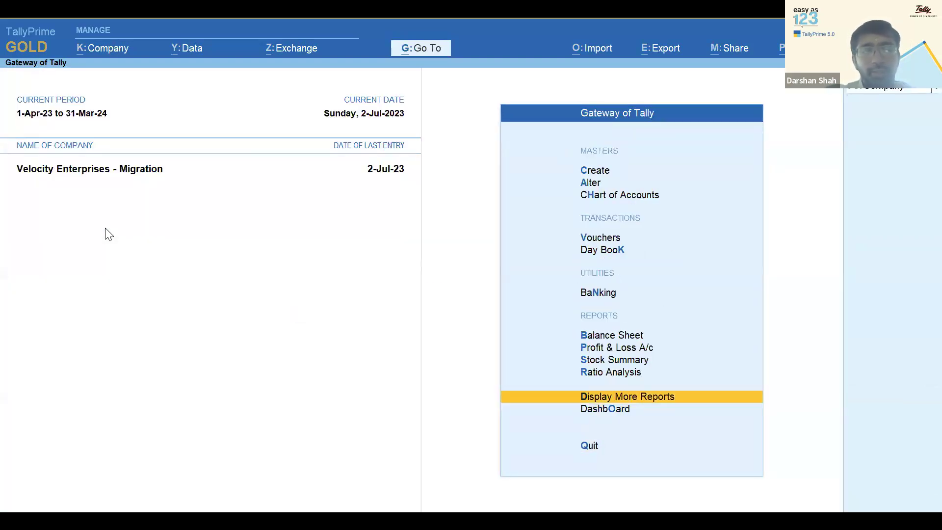
key("alt+g")
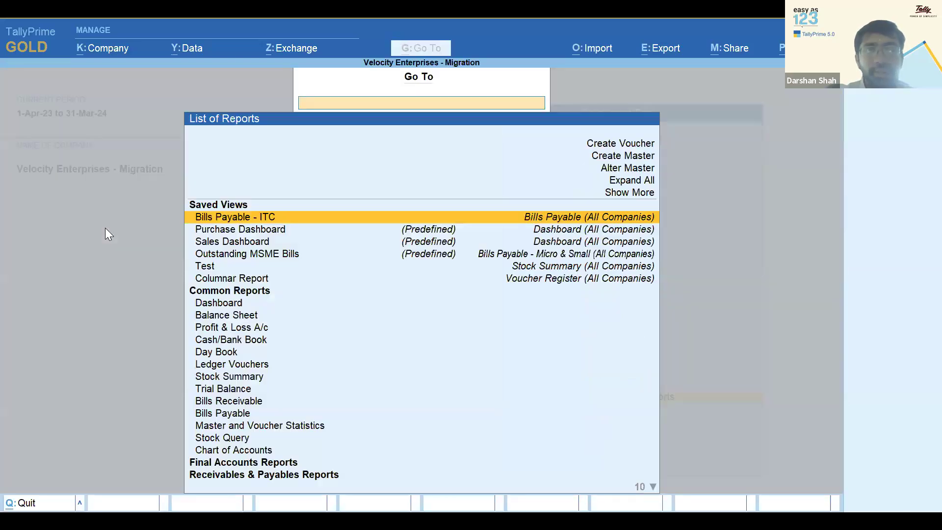
type("26")
key("Down")
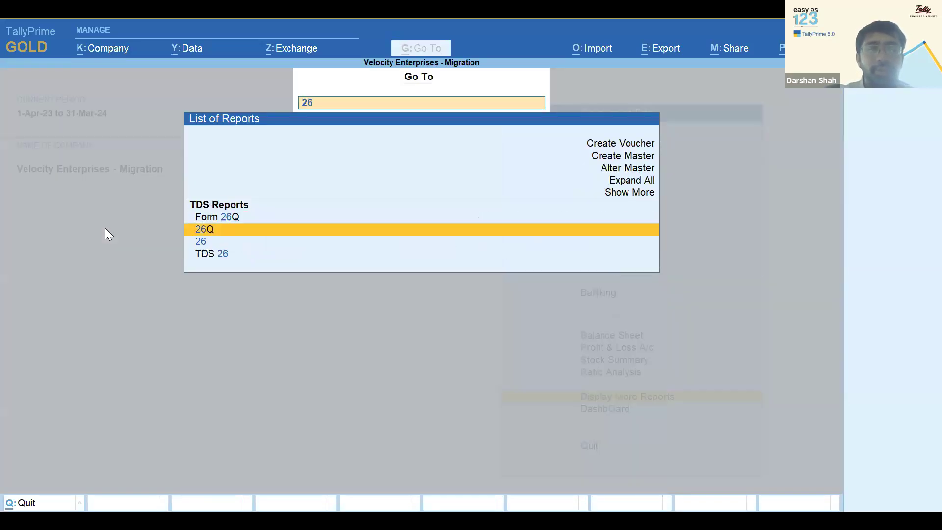
key("Return")
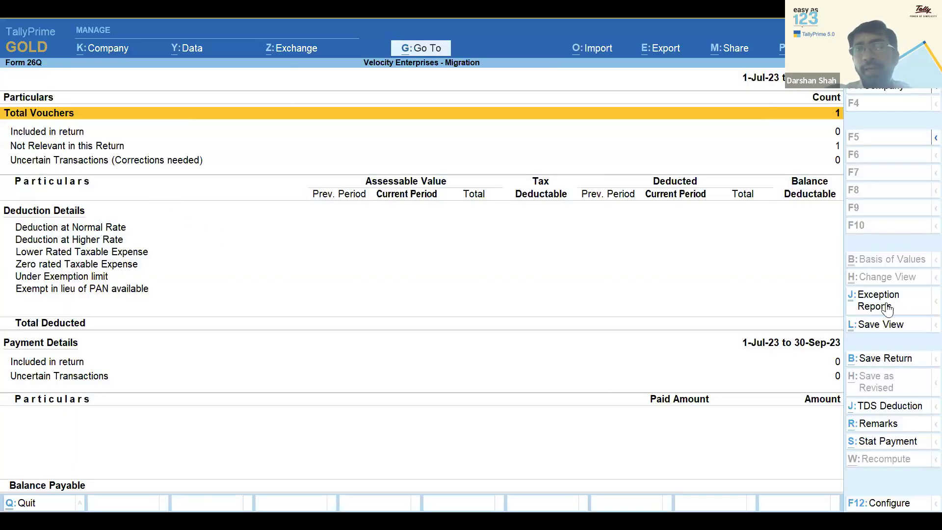
left_click(889, 307)
Change the above-threshold group's 14 vouchers to Payment of certain sum for purchase of goods
key("Return")
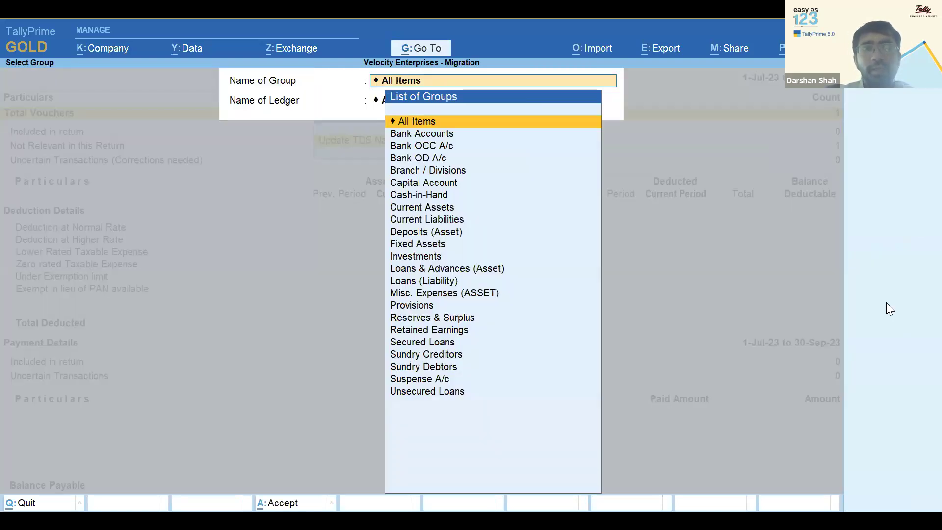
key("Return")
key("Return")
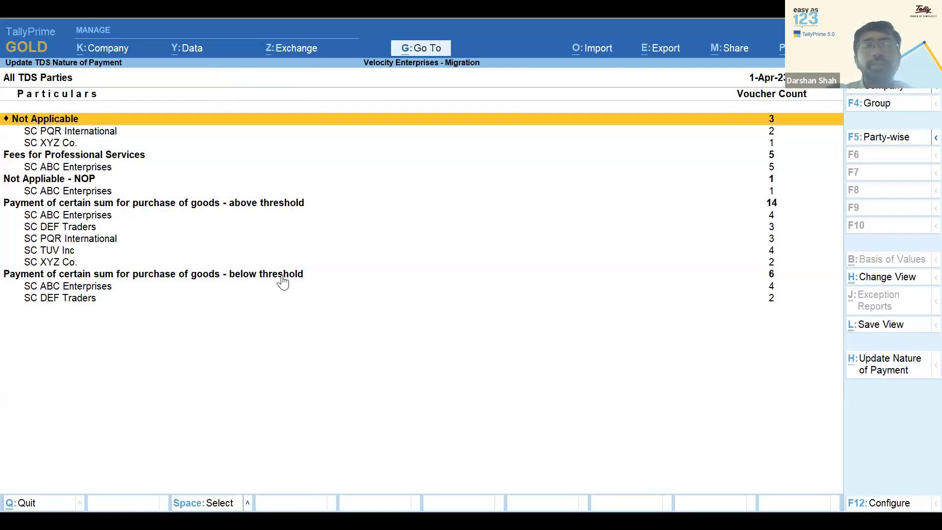
key("Down")
key("Down")
key("Down")
key("Down")
key("Down")
key("Down")
key("Down")
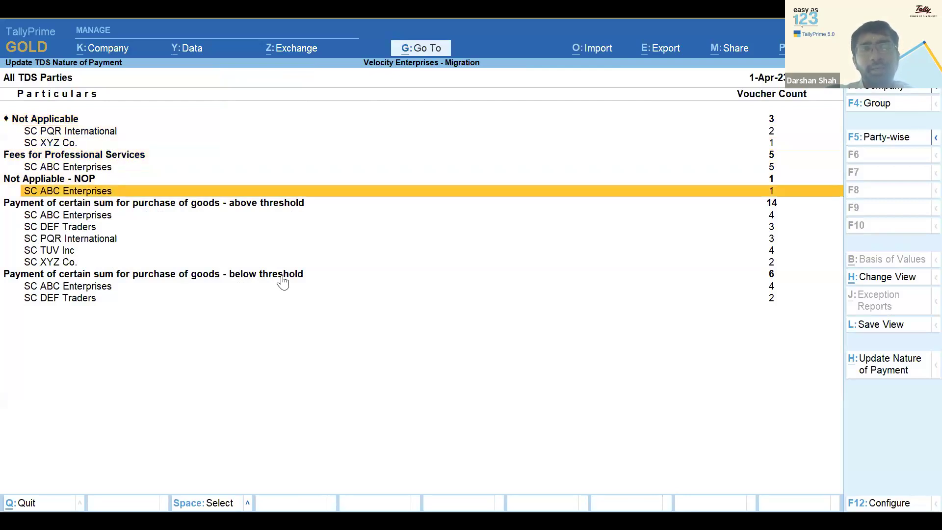
key("space")
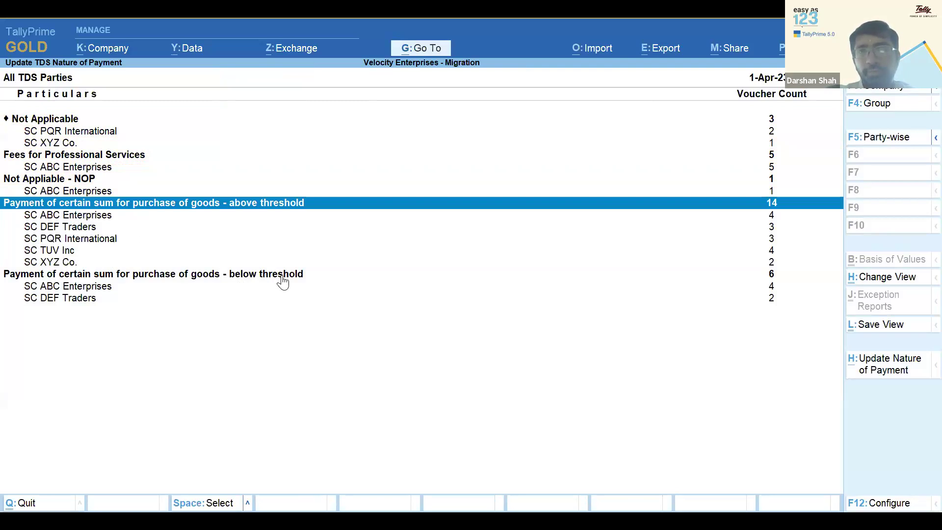
left_click(882, 375)
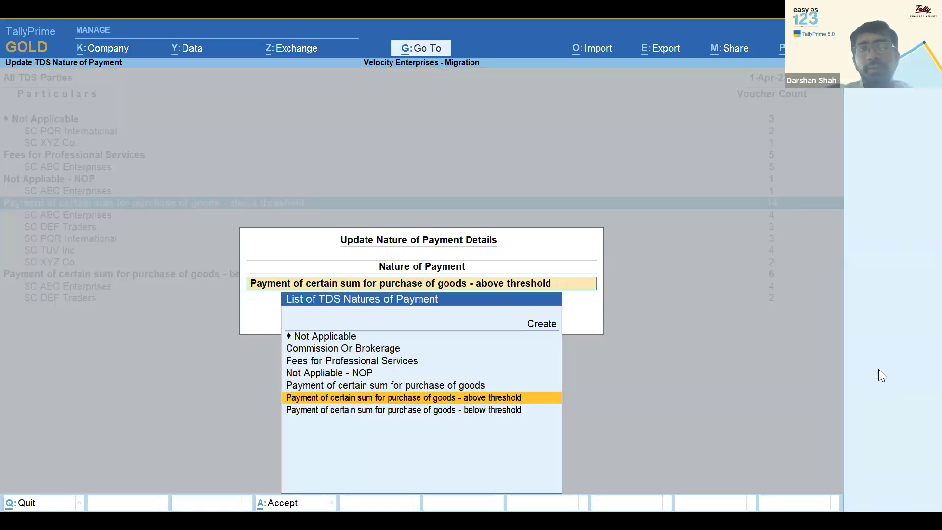
key("BackSpace")
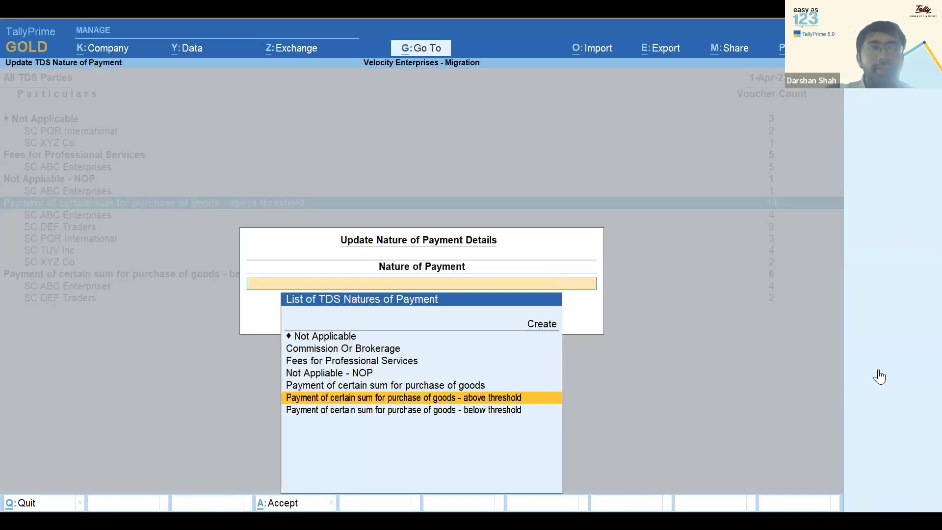
key("Escape")
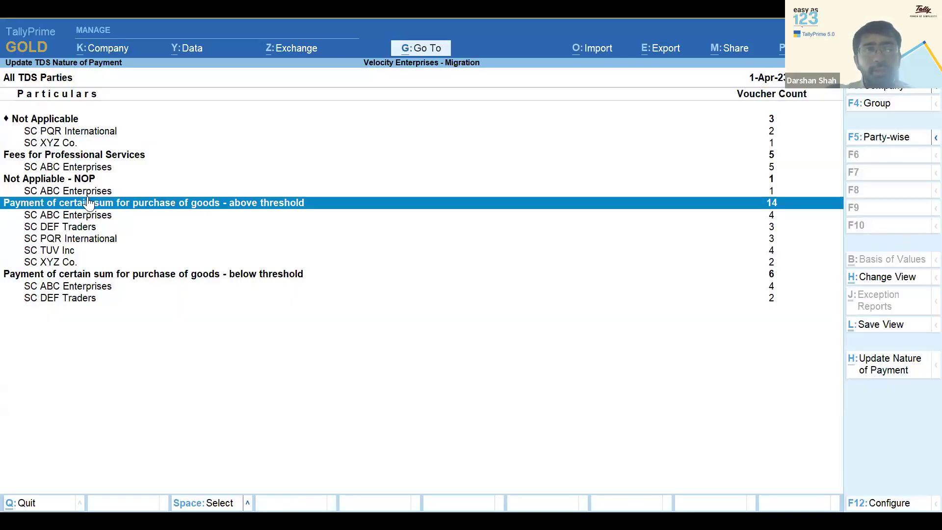
left_click(903, 375)
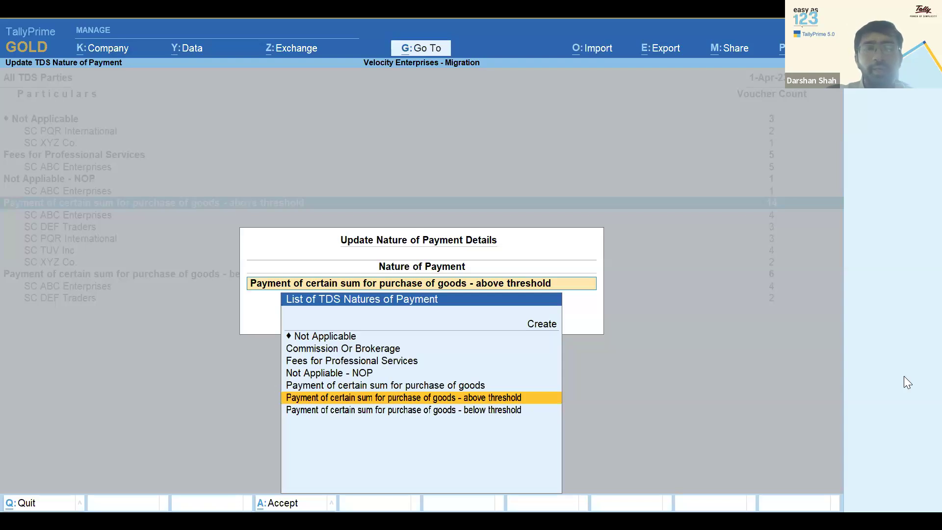
key("Up")
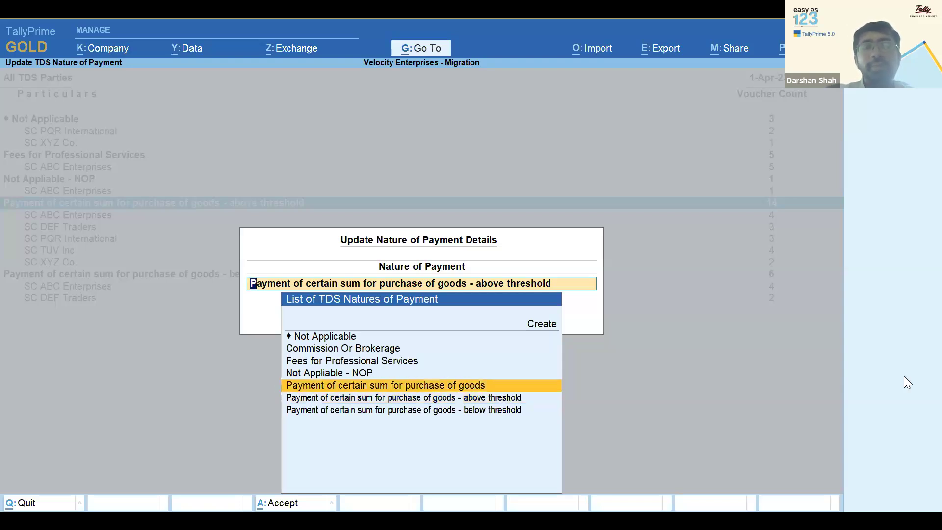
key("Return")
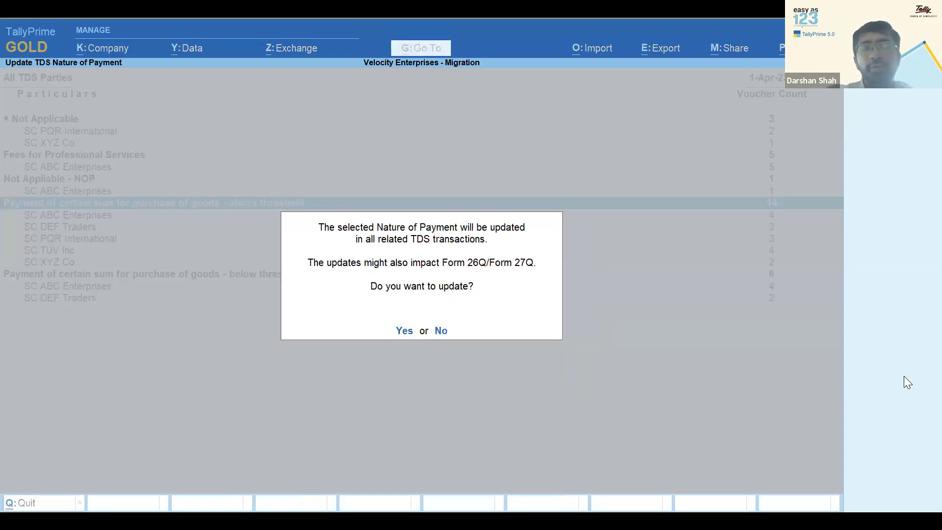
key("Return")
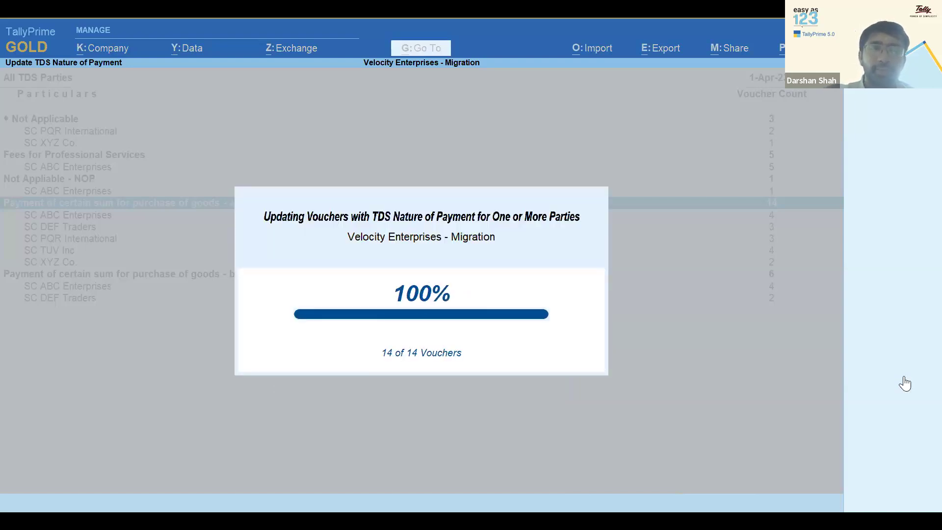
Change the below-threshold group to the same nature of payment, then close Form 26Q
key("Down")
key("Down")
key("Down")
key("Down")
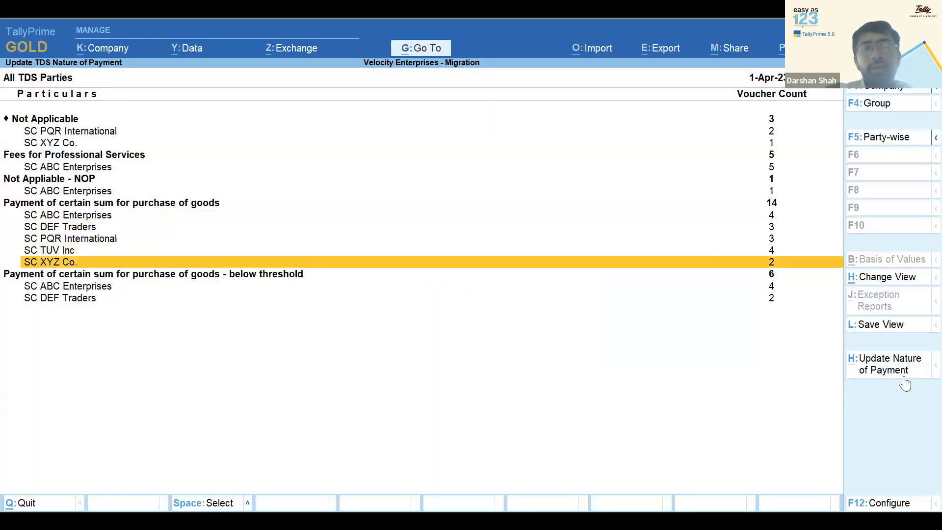
key("Down")
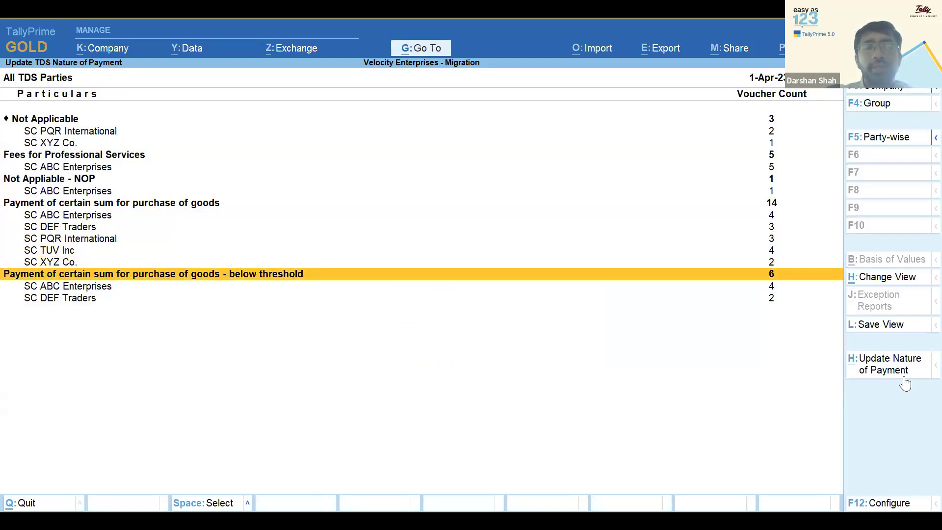
key("space")
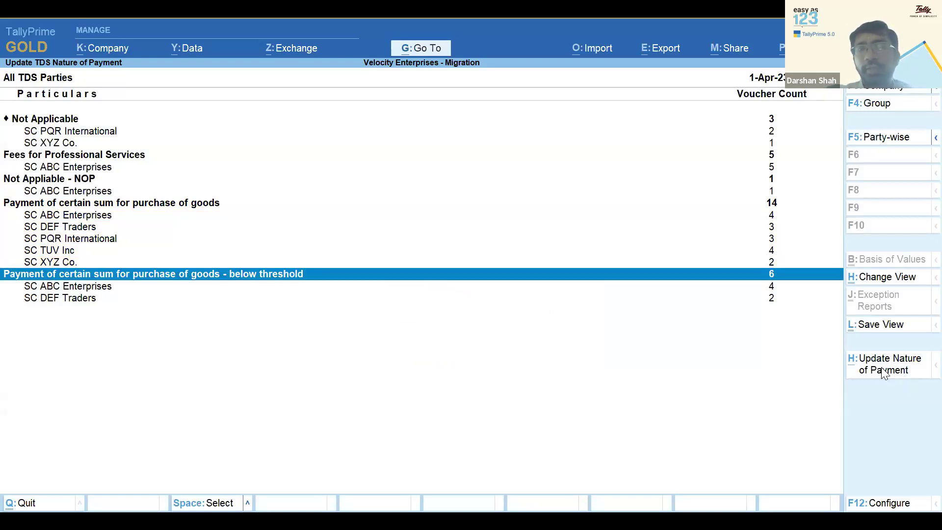
left_click(883, 369)
key("Up")
key("Up")
key("Return")
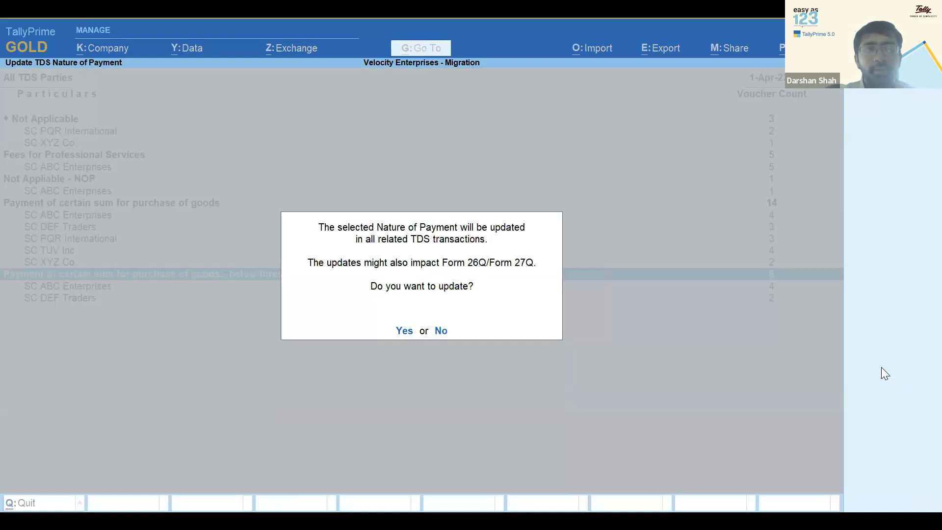
key("y")
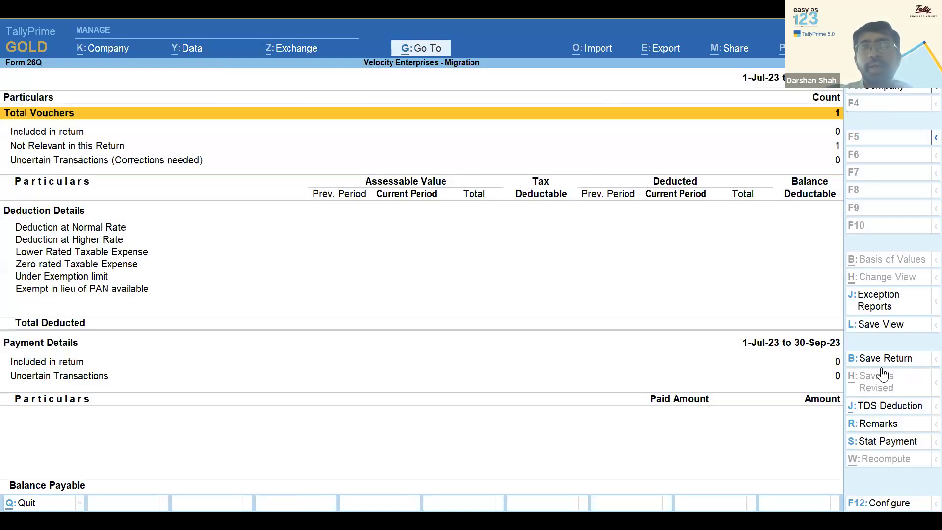
key("Escape")
key("Escape")
key("Escape")
key("Escape")
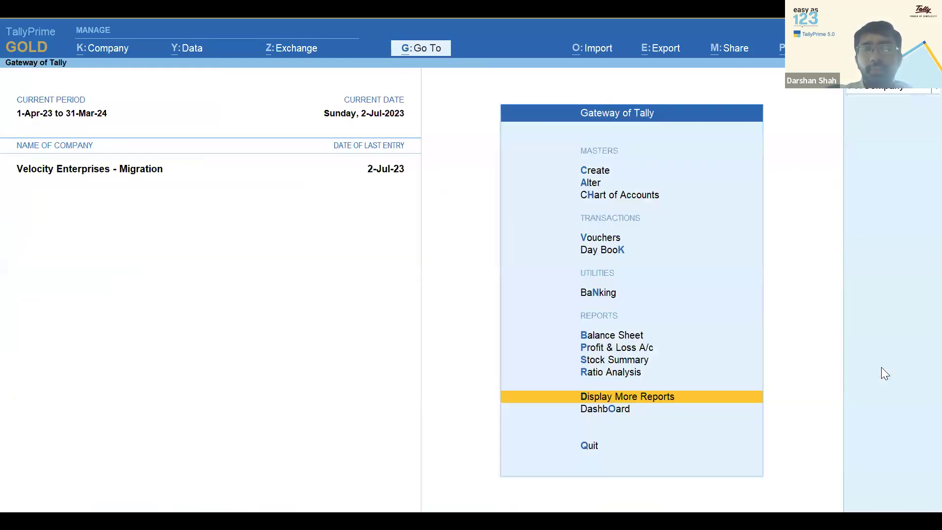
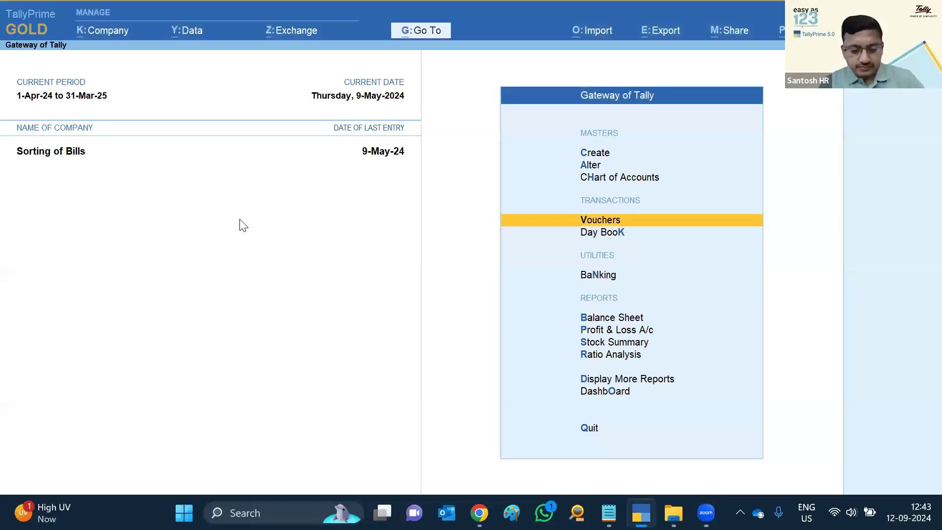
Shut the Sorting of Bills company with Ctrl+F3
key("ctrl")
key("ctrl+F3")
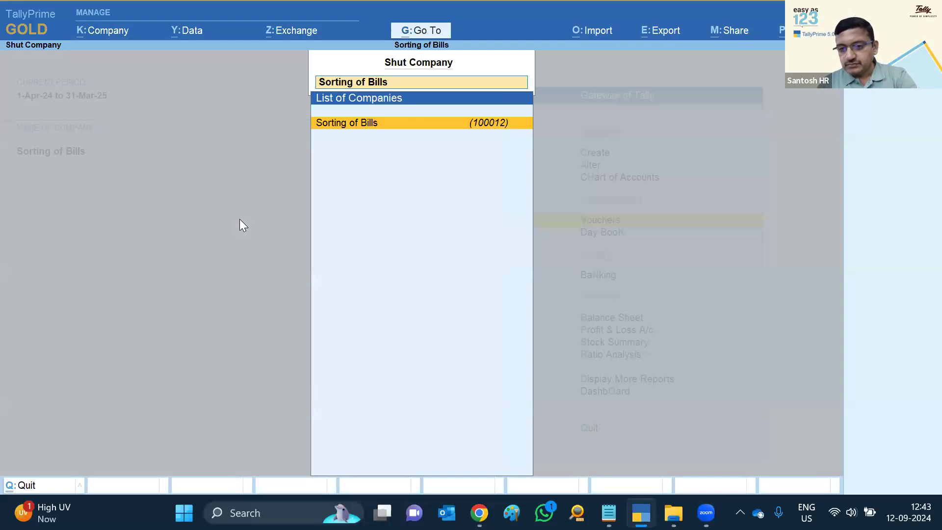
key("Return")
Browse to Desktop\5.0\Mark_for_Deletion and load the RJ Traders MD company
key("Up")
key("Return")
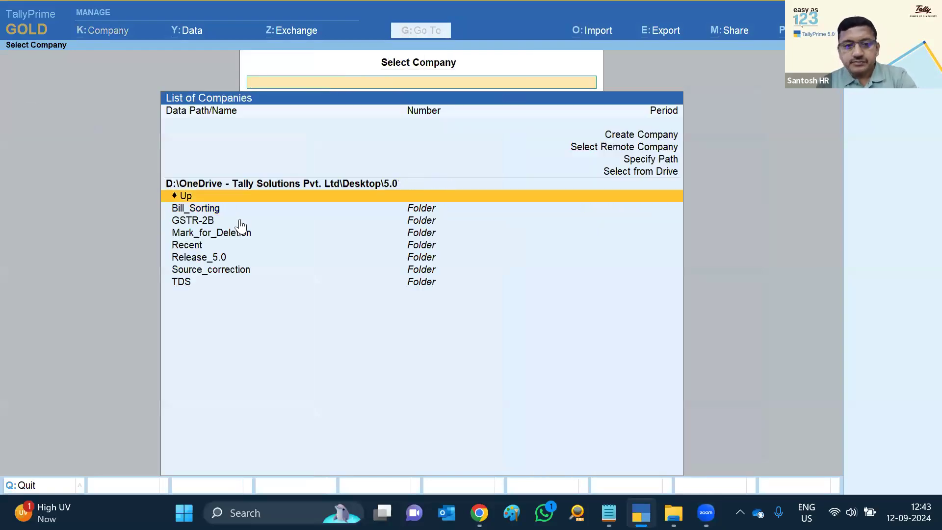
key("Down")
key("Down")
key("Down")
key("Down")
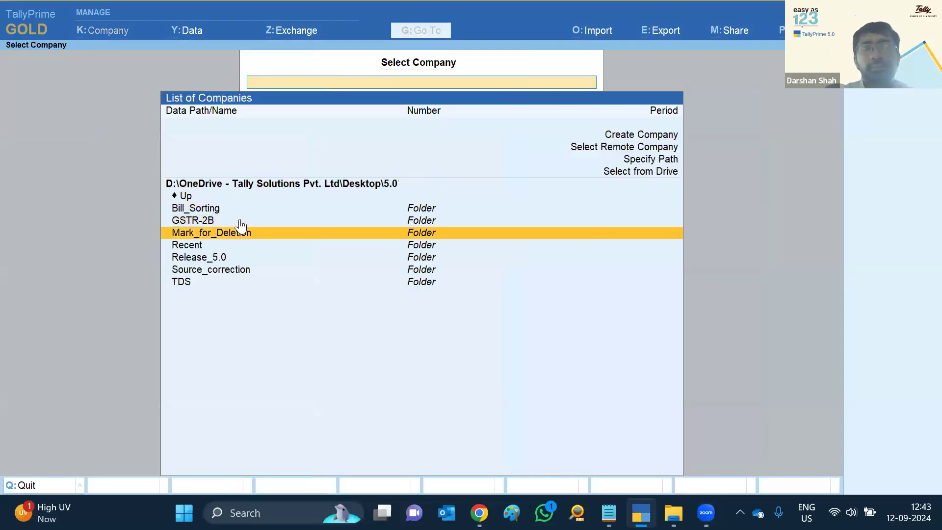
key("Down")
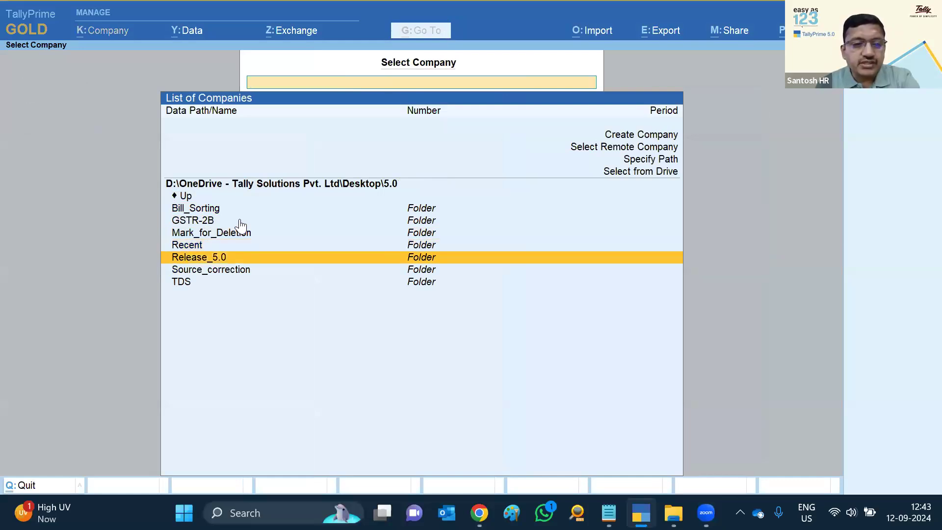
key("Return")
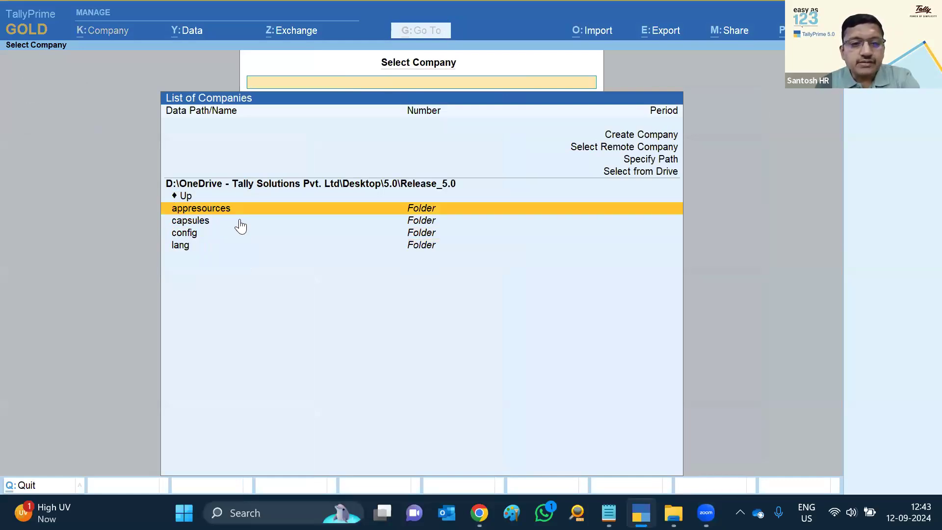
key("Up")
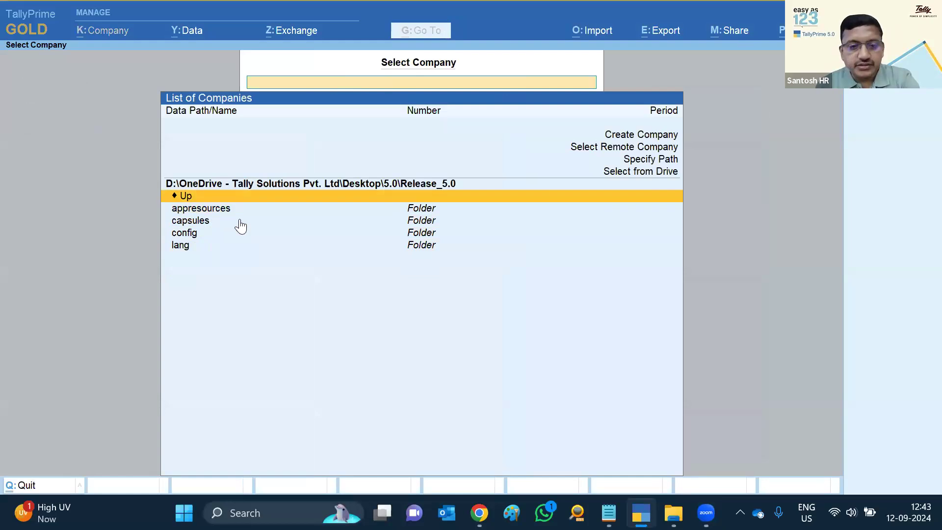
key("Return")
key("Return")
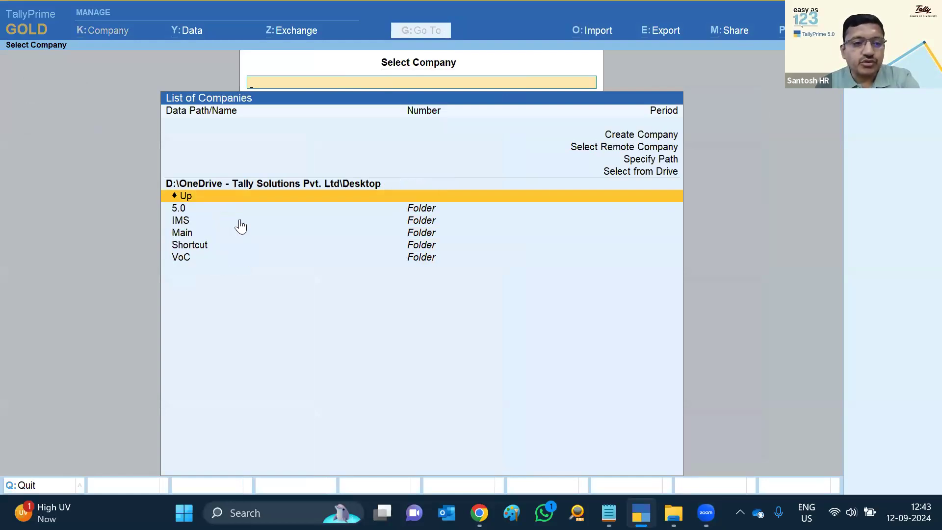
key("Down")
key("Return")
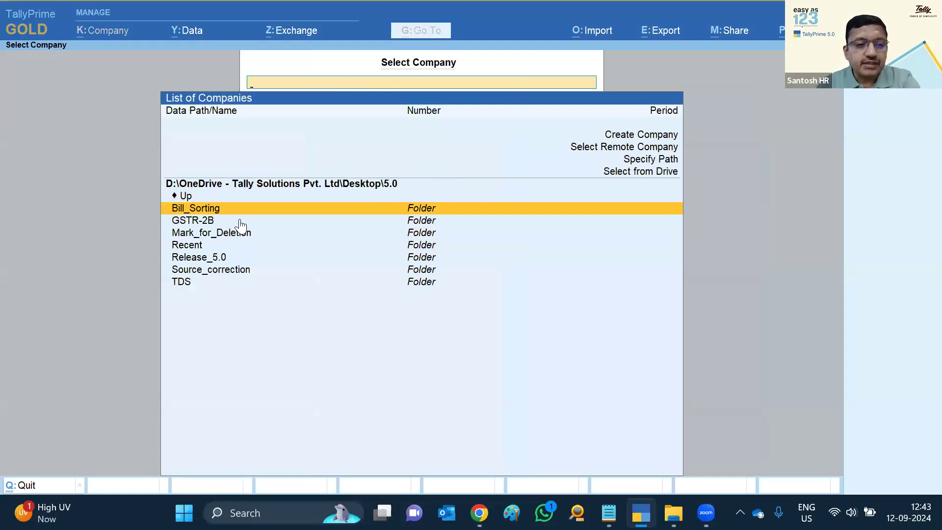
key("Down")
key("Down")
key("Return")
key("Return")
key("Return")
key("Return")
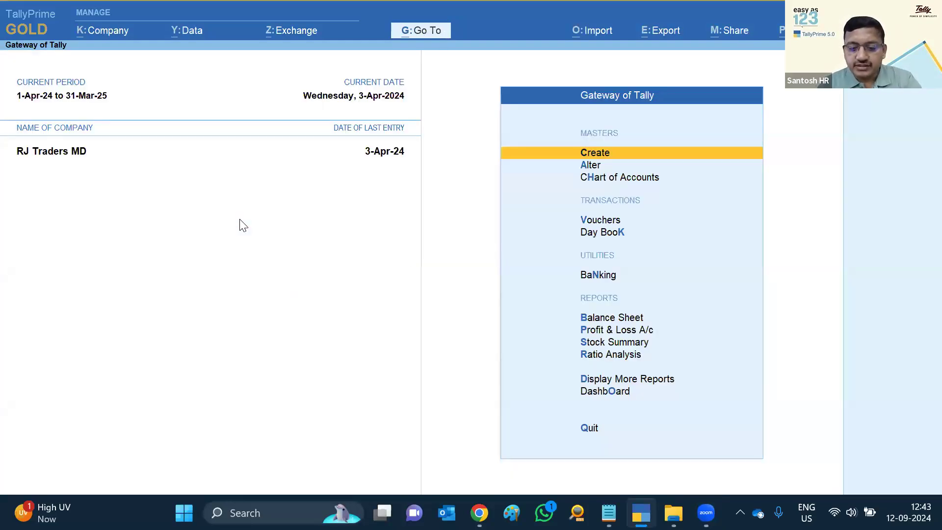
Open the GSTR-1 report under Statutory Reports > GST Reports
key("d")
key("u")
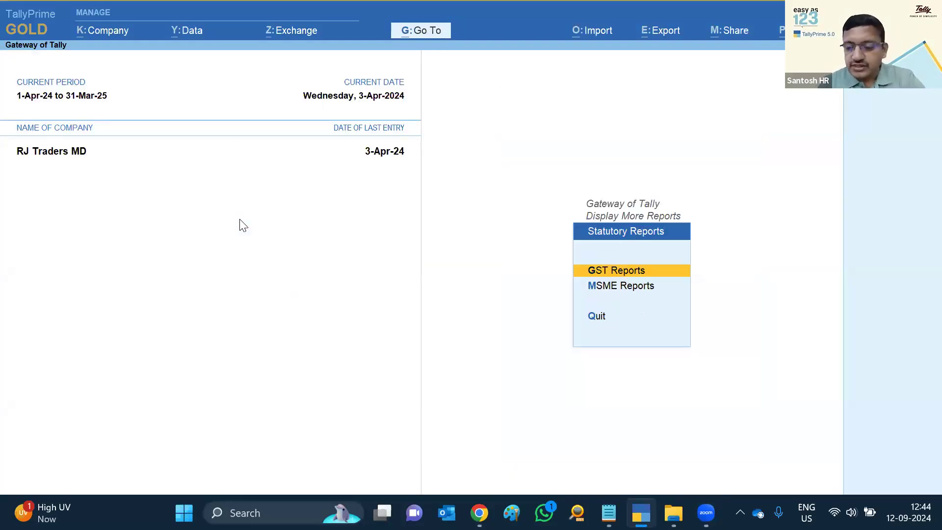
key("g")
key("1")
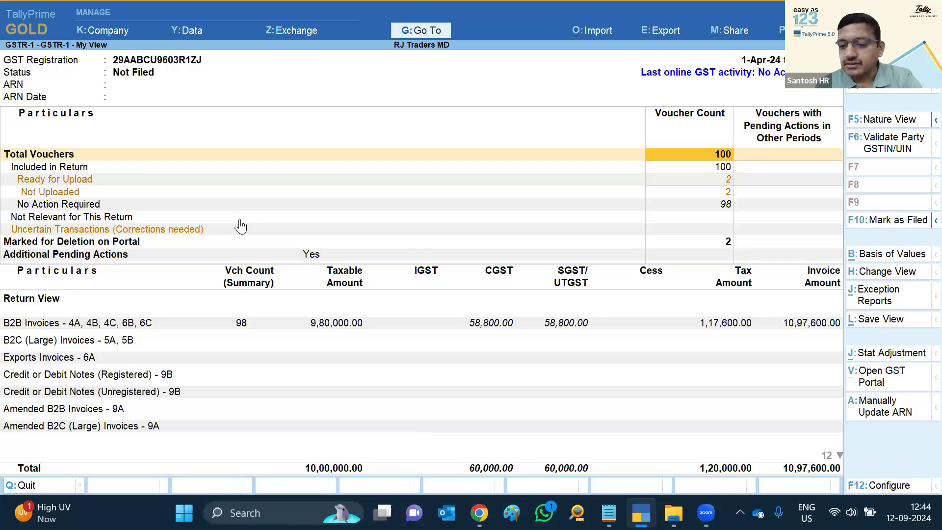
Reset the portal delete request on voucher 1 under Marked for Deletion on Portal
key("Down")
key("Down")
key("Down")
key("Down")
key("Down")
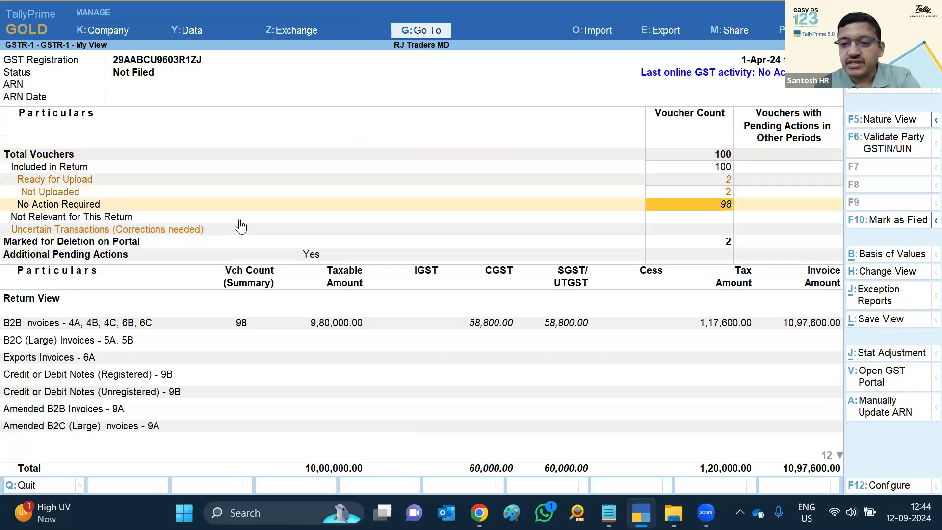
key("Down")
key("Down")
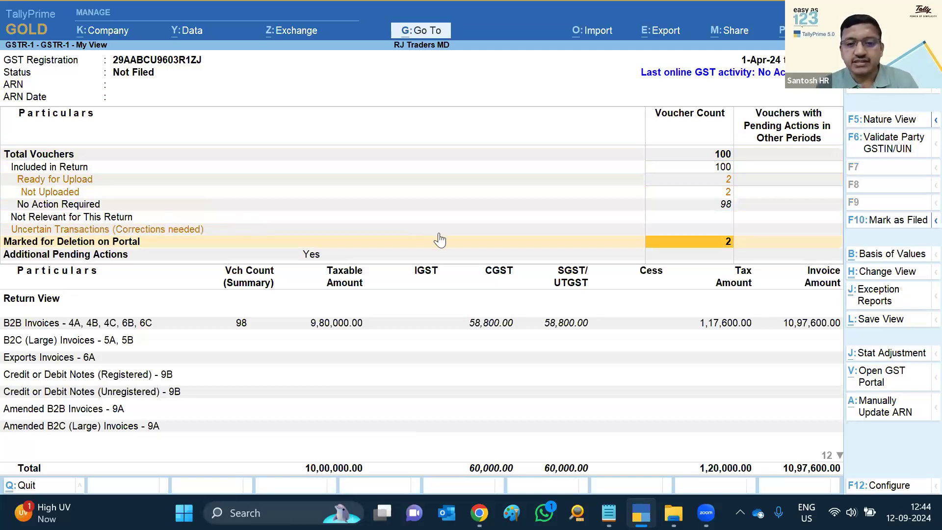
key("Return")
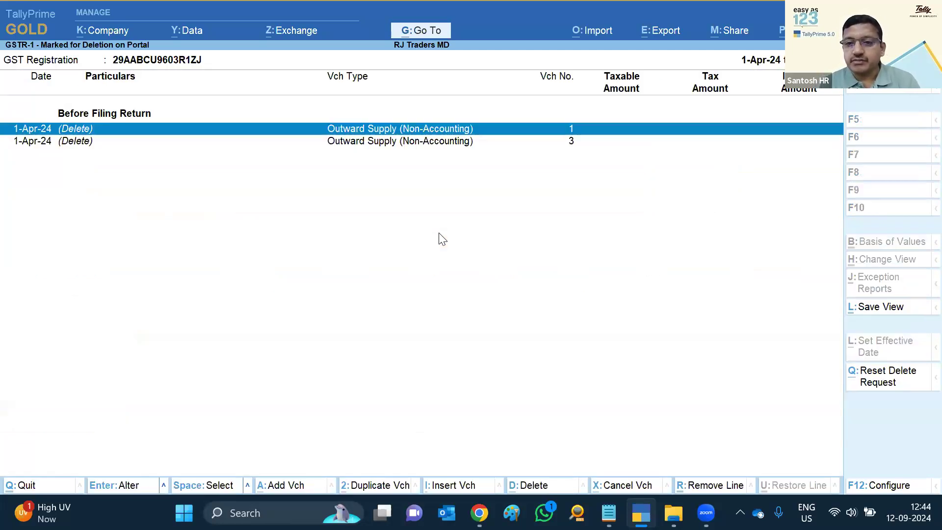
left_click(882, 387)
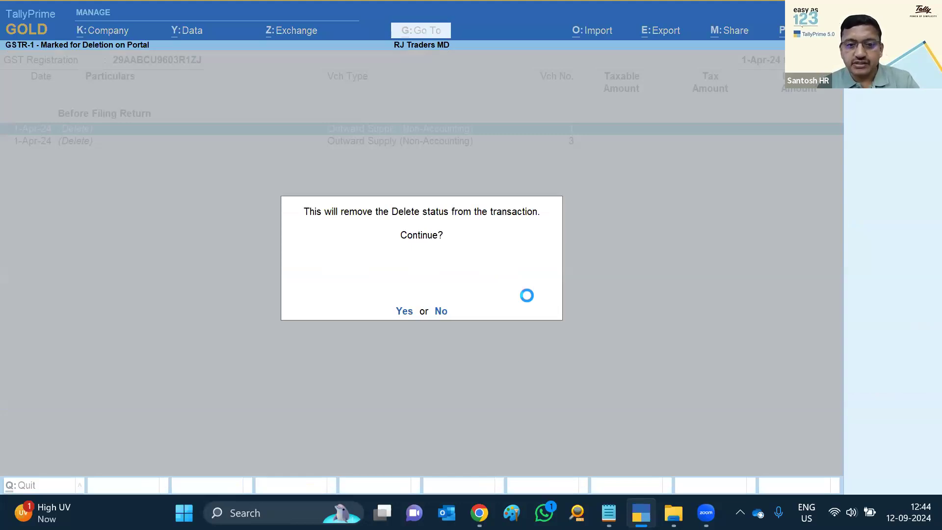
key("y")
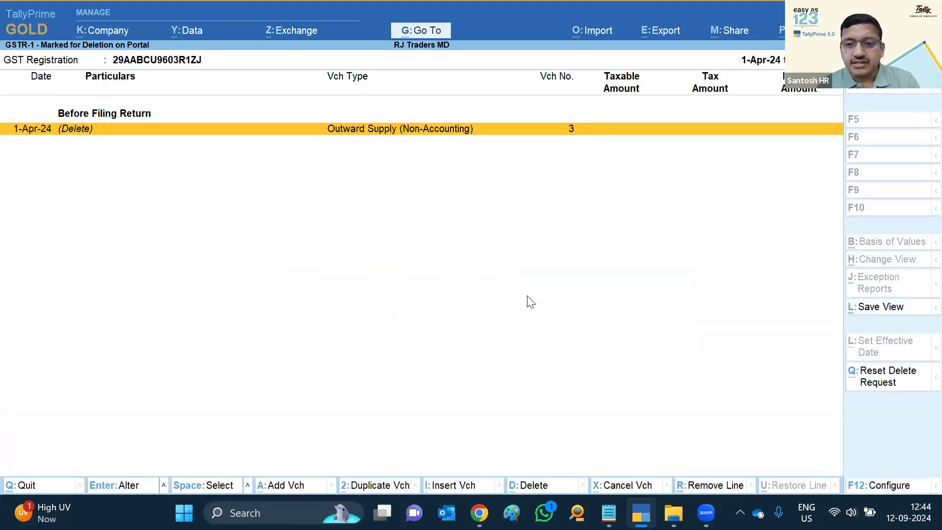
key("Escape")
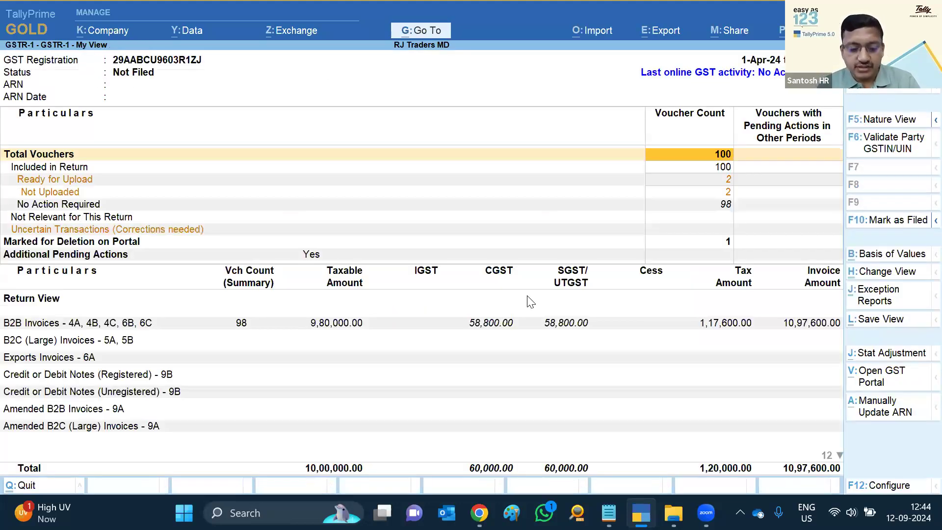
Open the GSTR-1 Upload GST Returns list from the Alt+Z exchange options
key("alt")
key("alt+z")
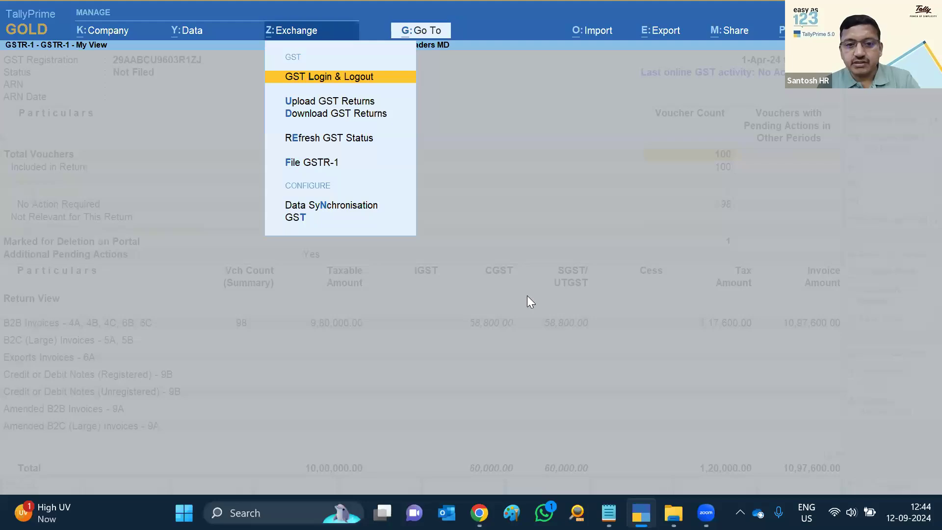
key("Down")
key("u")
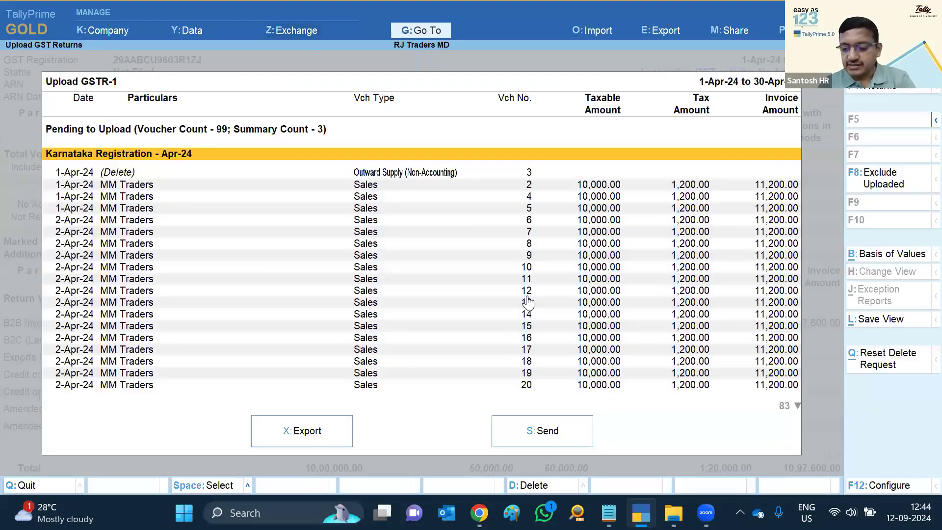
Reset the delete request on voucher 3, then back out to the Gateway
key("Down")
key("space")
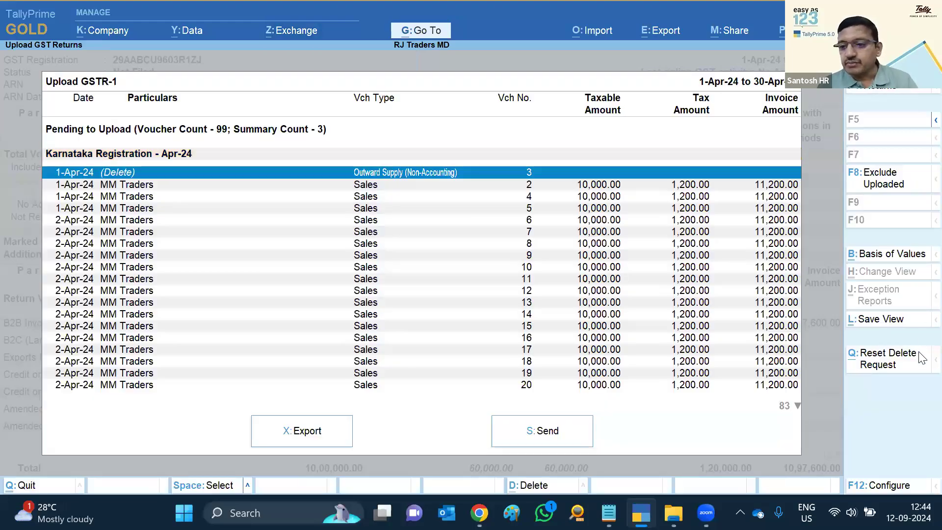
left_click(898, 368)
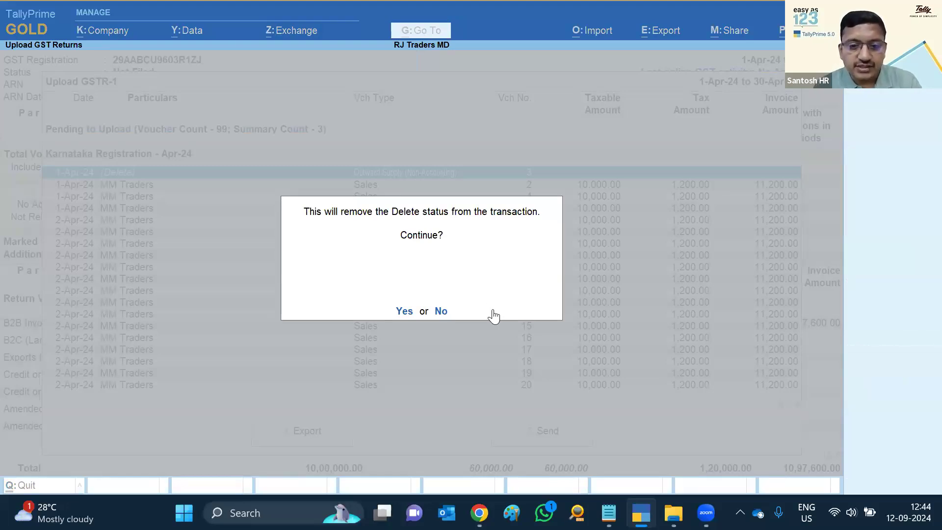
key("Return")
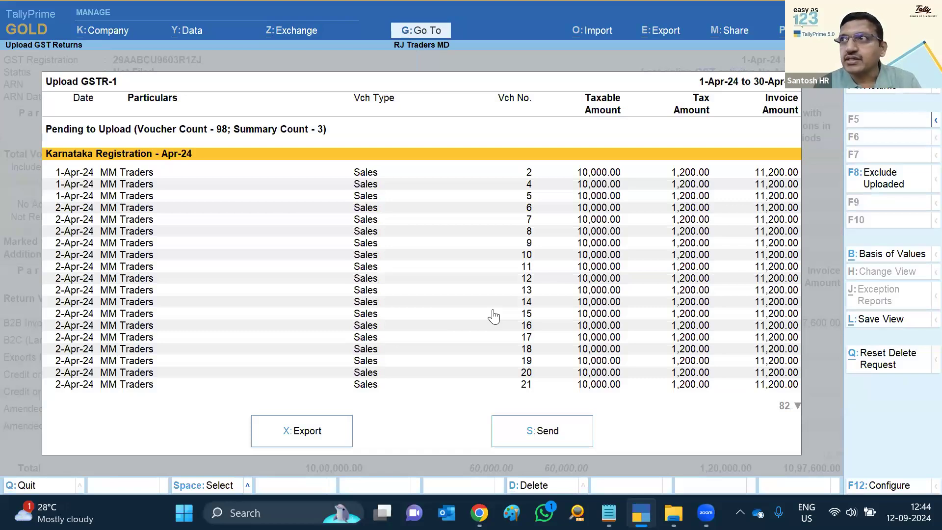
key("Escape")
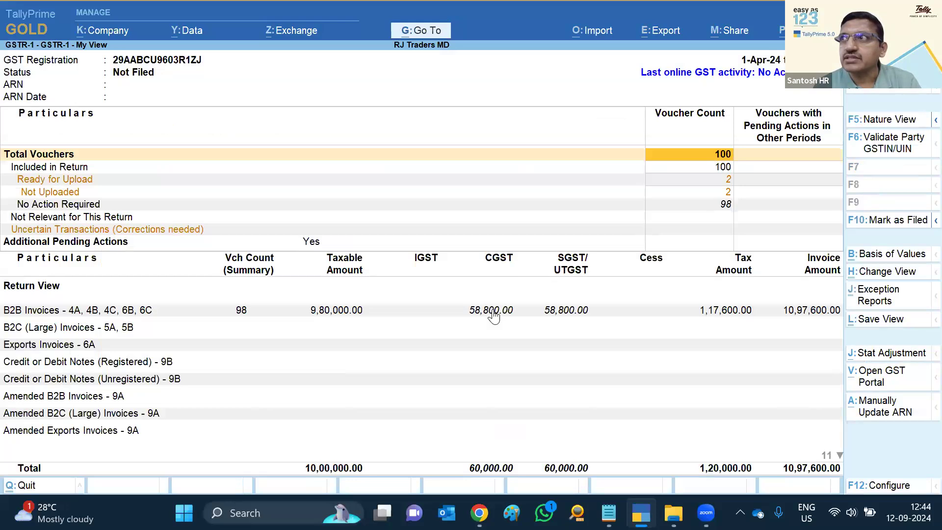
key("Escape")
key("Escape")
key("Escape")
key("Escape")
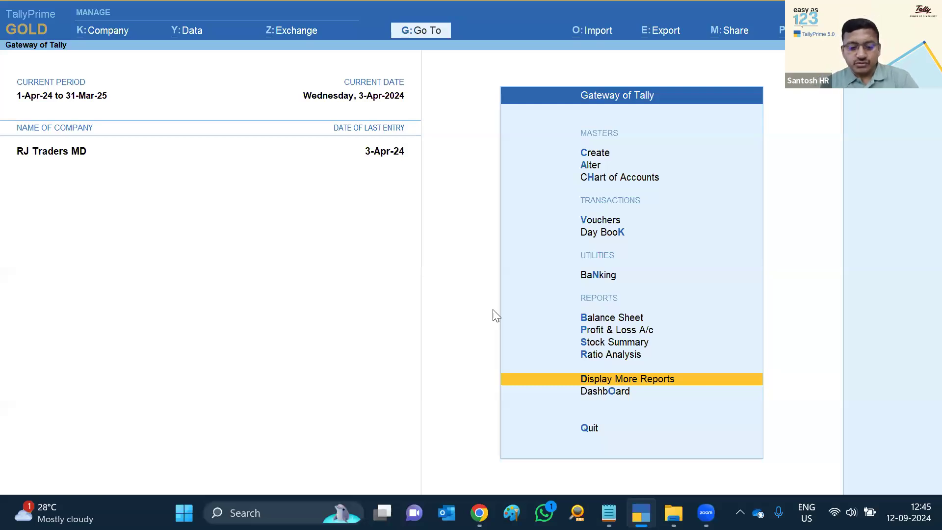
Shut the RJ Traders MD company with Ctrl+F3
key("ctrl")
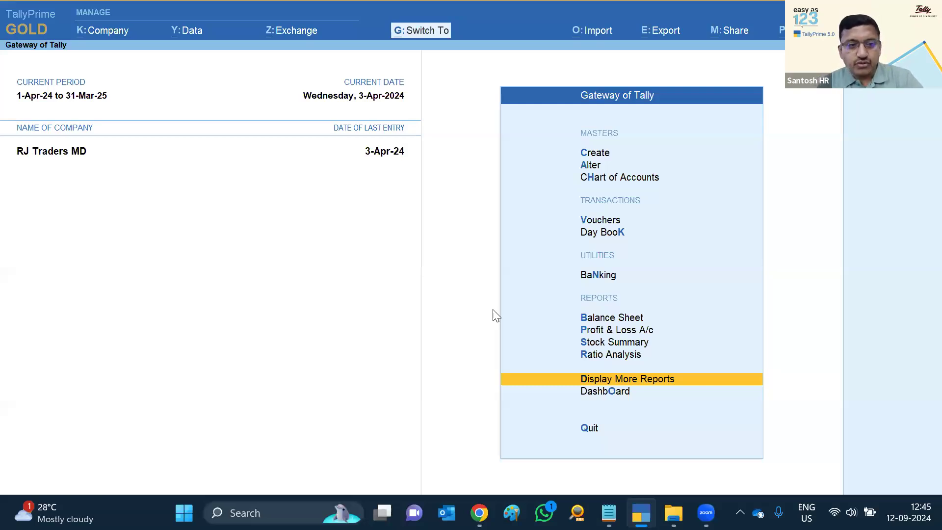
key("ctrl+F3")
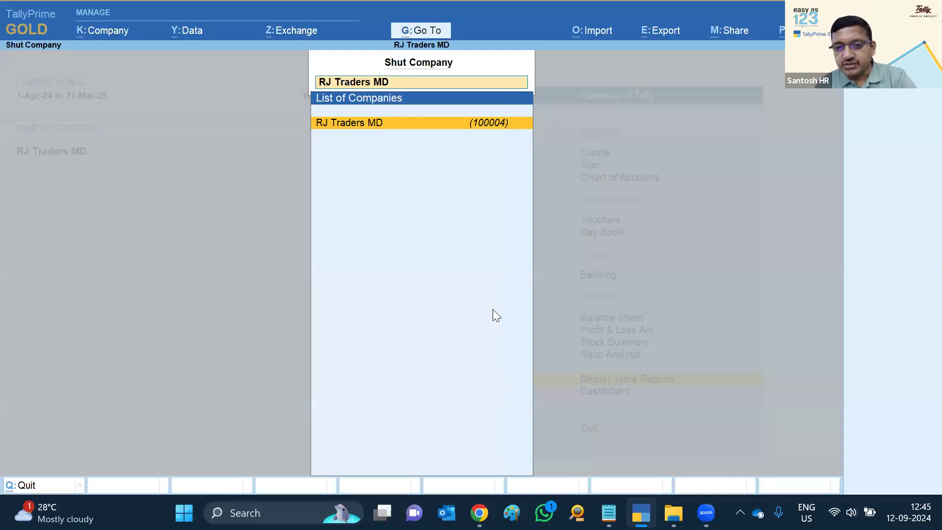
key("Return")
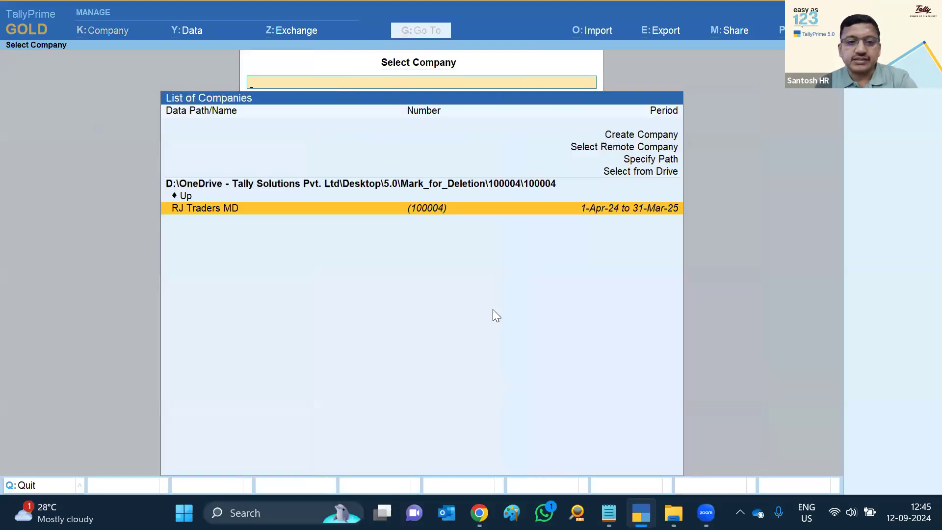
Browse to Desktop\5.0\Source_correction and load RJ Traders(MR)
key("Up")
key("Return")
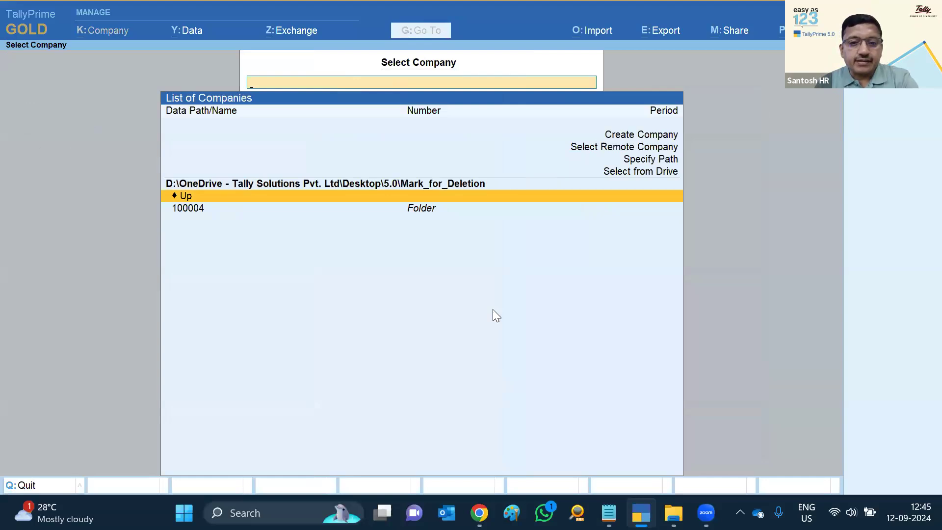
key("Return")
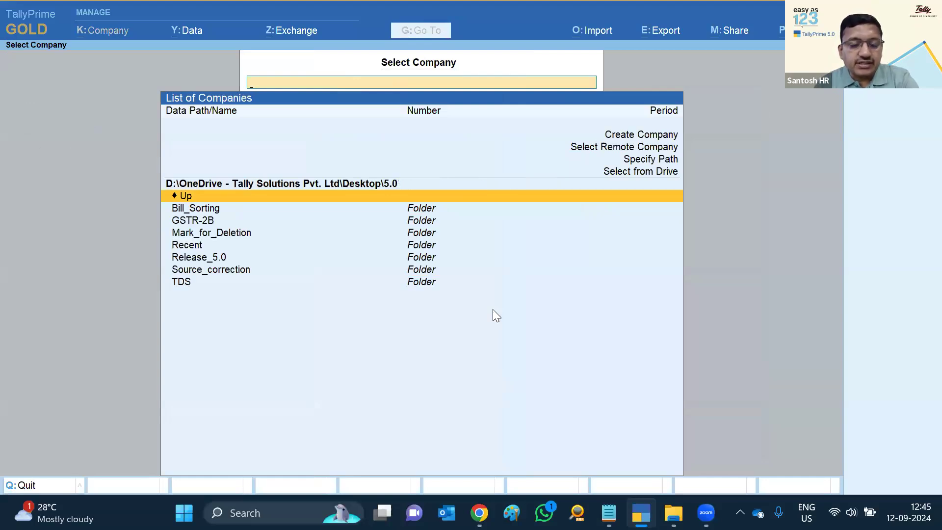
key("Down")
key("Down")
key("Down")
key("Down")
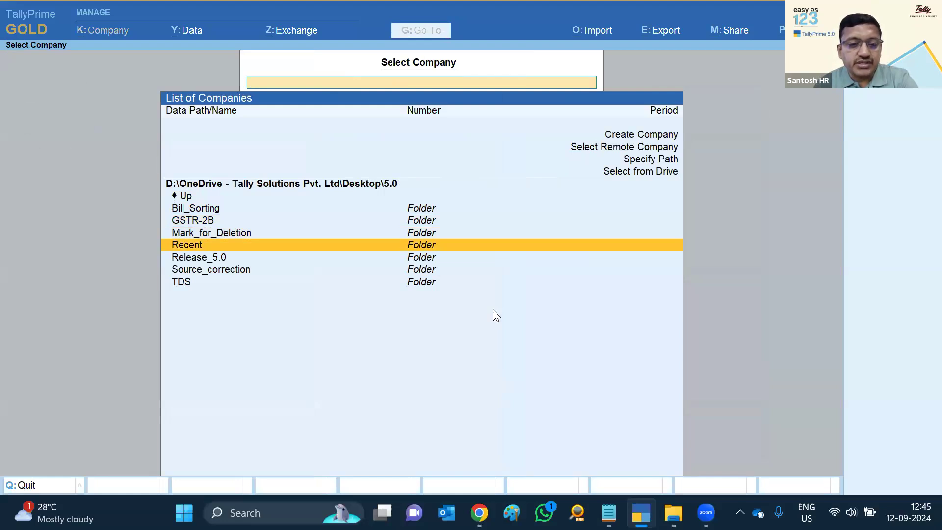
key("Up")
key("Up")
key("Up")
key("Up")
key("Return")
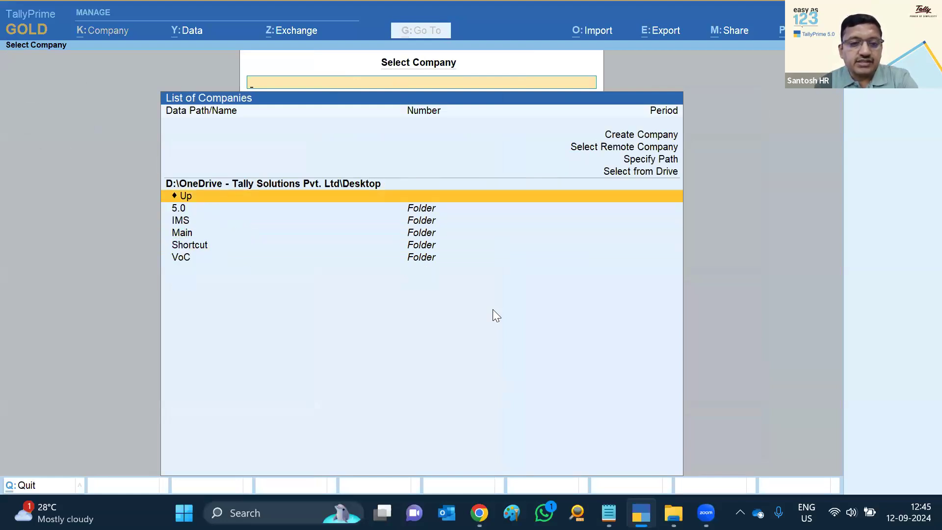
key("Down")
key("Return")
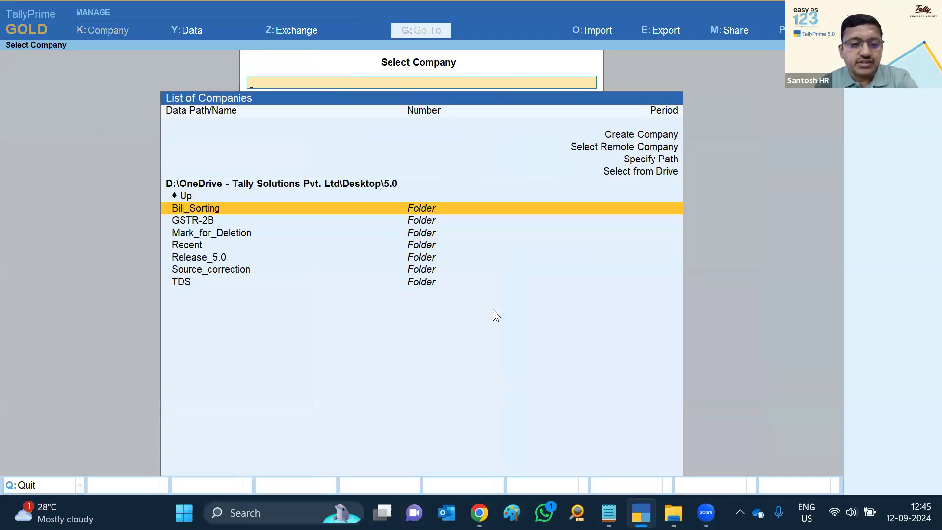
key("Down")
key("Down")
key("Down")
key("Down")
key("Down")
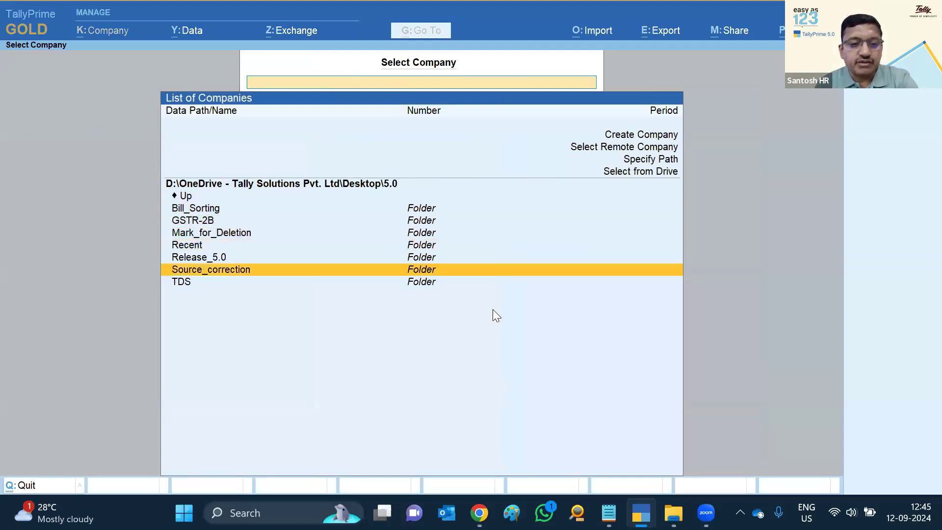
key("Return")
key("Return")
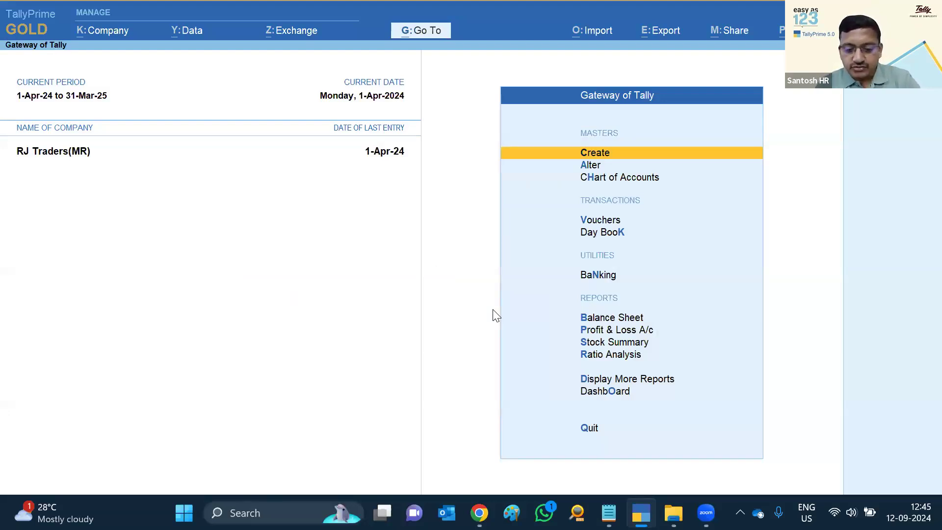
Open GSTR-1 for RJ Traders(MR), agreeing to update the vouchers' GST status
key("d")
key("s")
key("g")
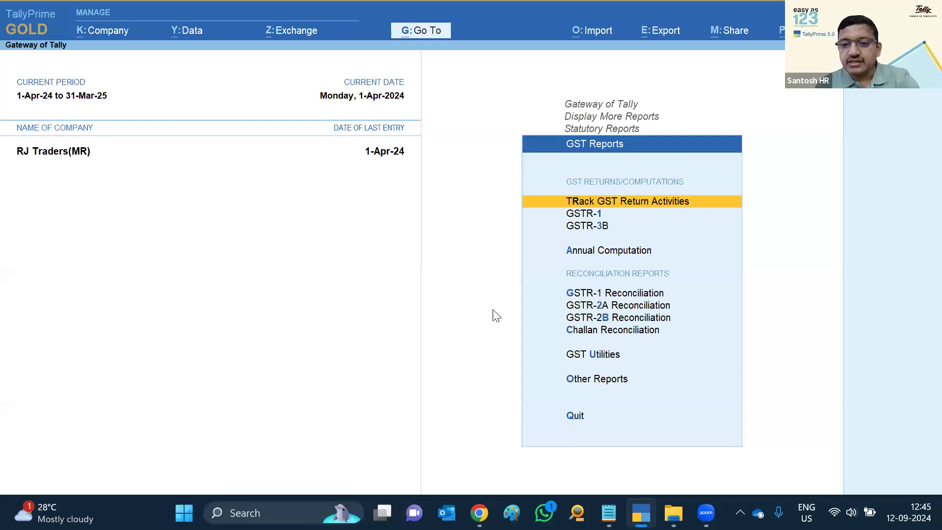
key("Down")
key("Return")
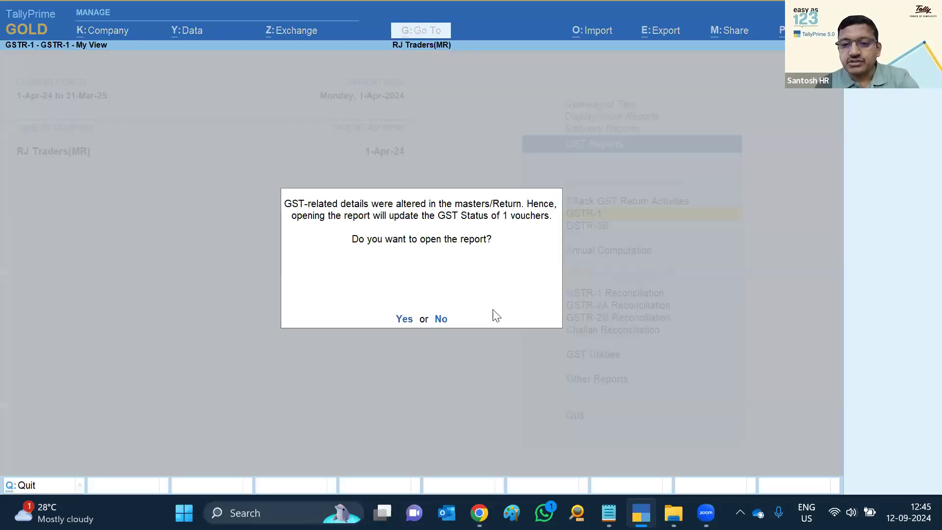
key("y")
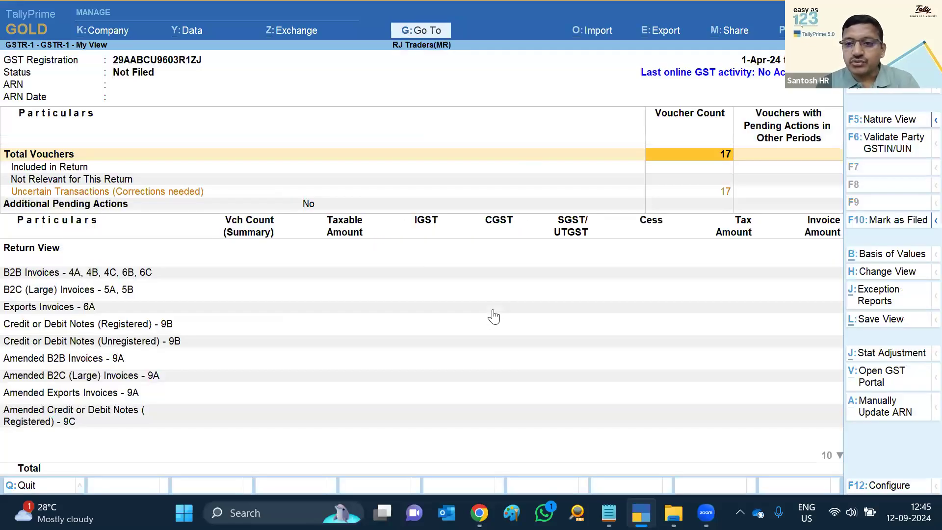
Update all ten vouchers with incorrect tax rate source from the latest source
key("Down")
key("Down")
key("Down")
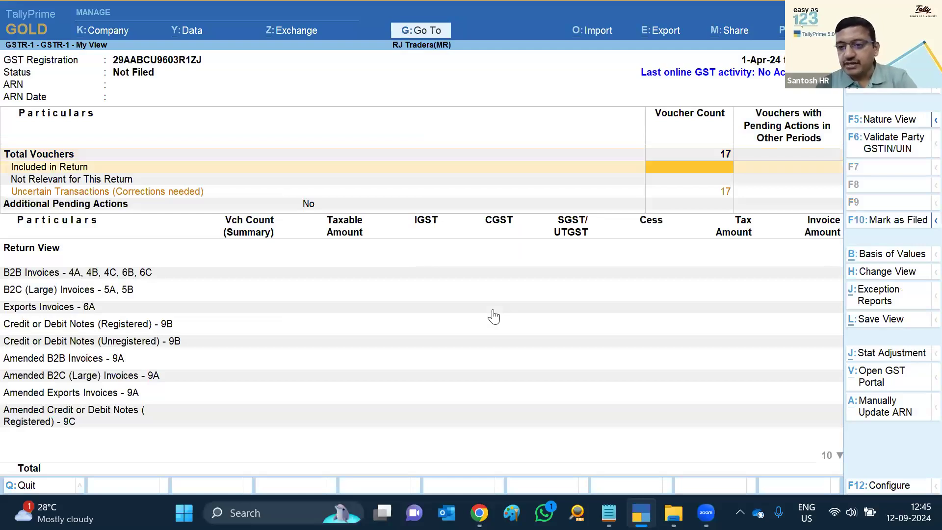
key("Return")
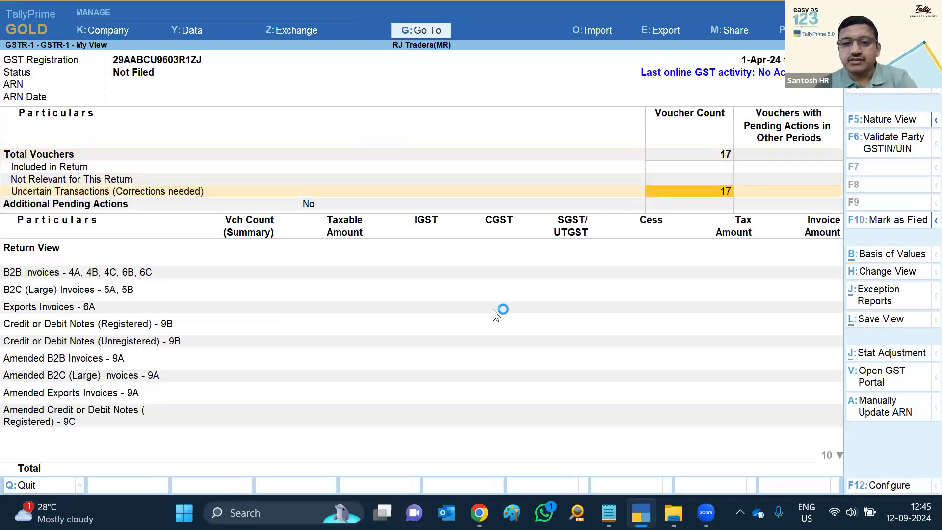
key("Down")
key("Down")
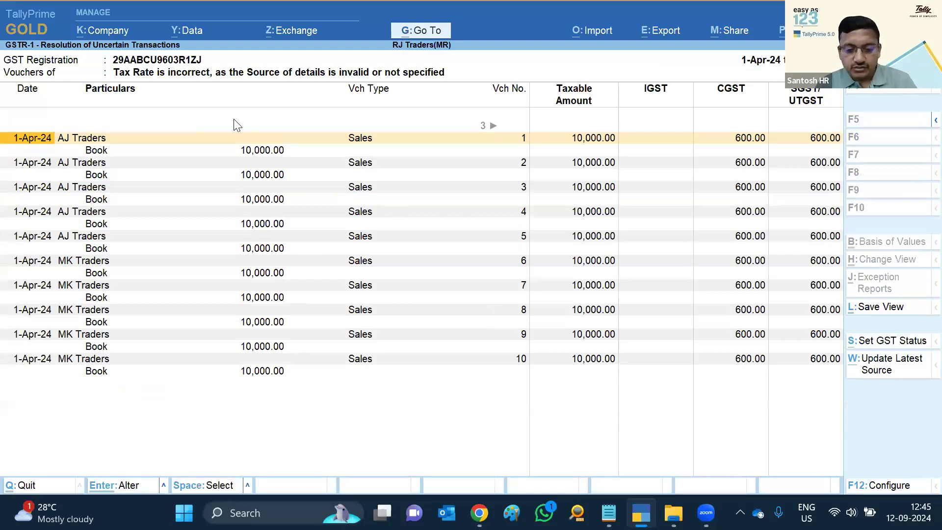
key("ctrl+a")
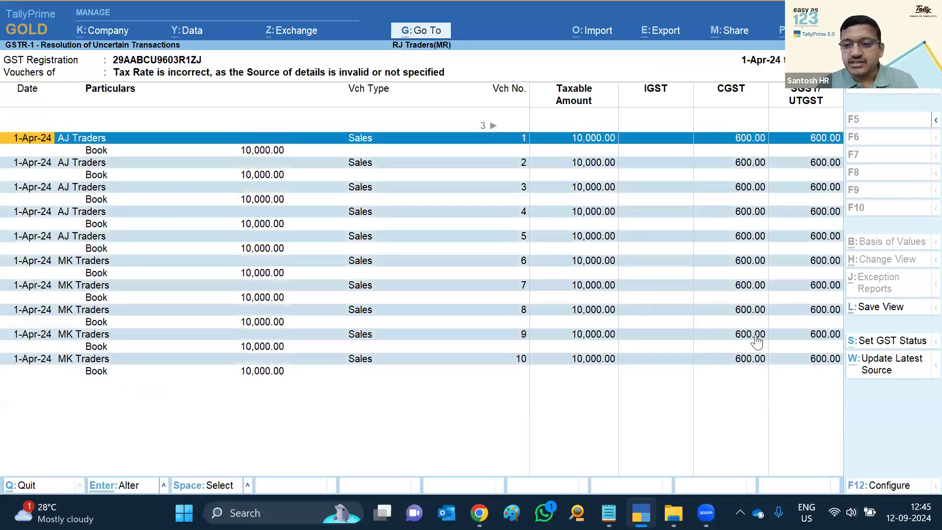
left_click(891, 373)
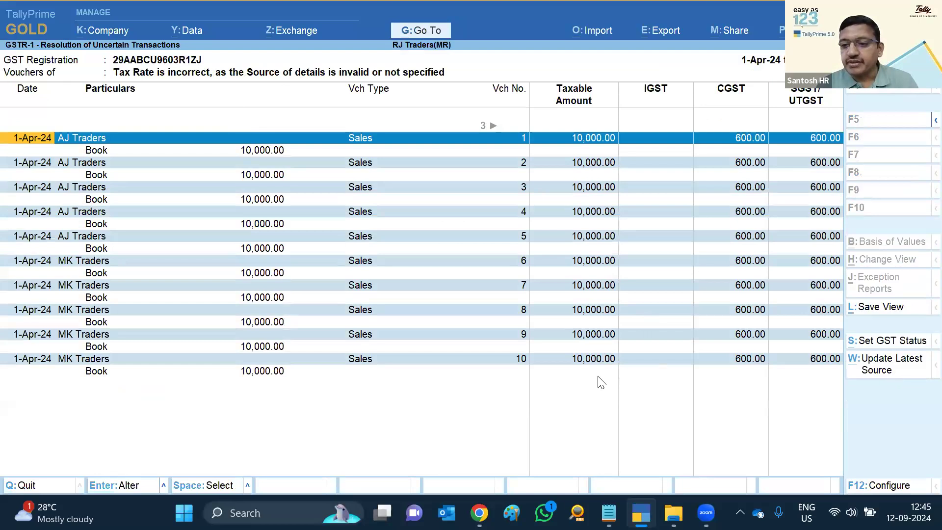
key("y")
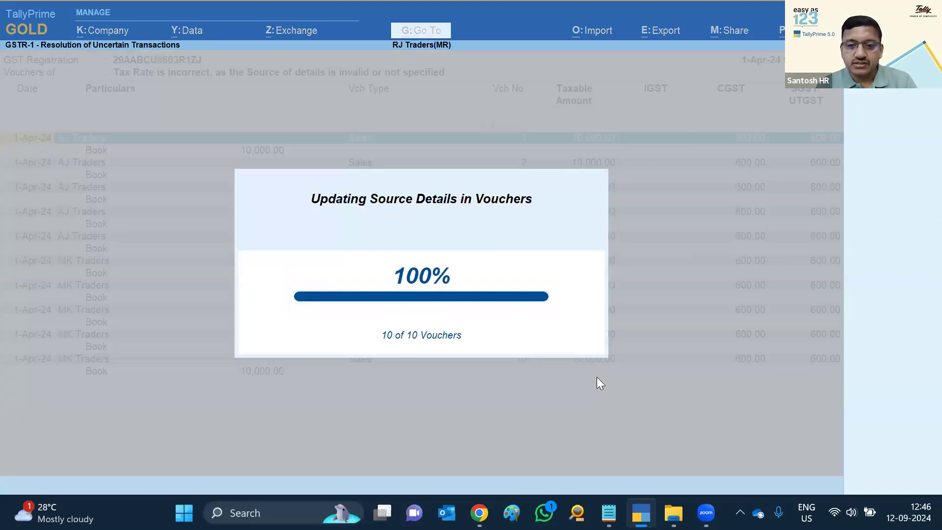
key("Escape")
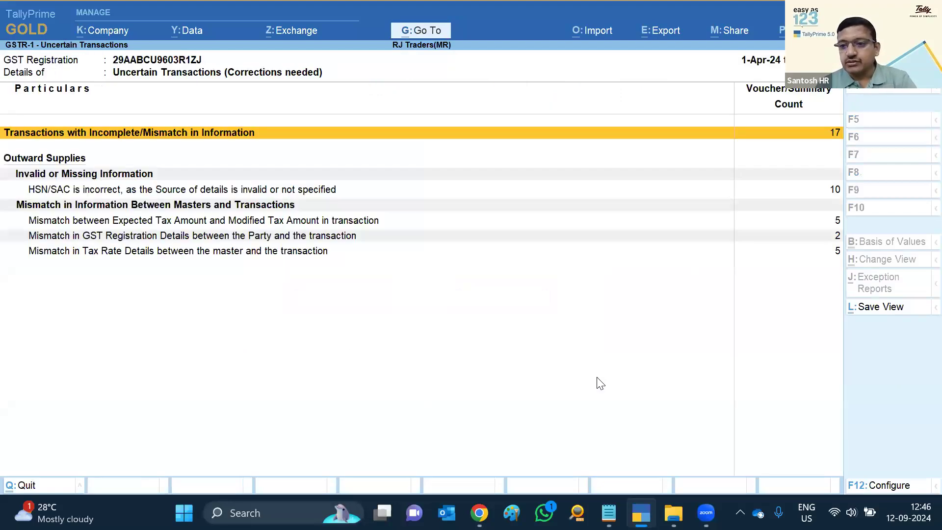
Update the vouchers with incorrect HSN/SAC from the latest source
key("Down")
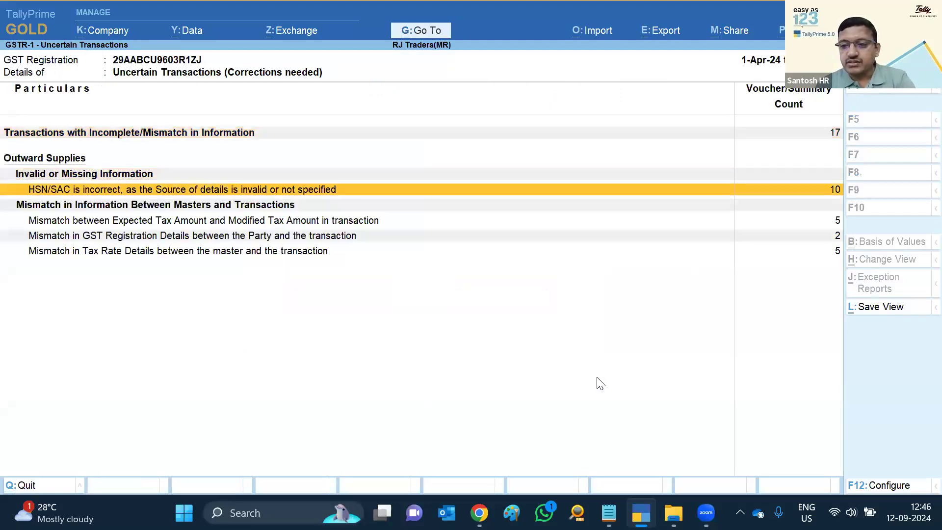
key("Return")
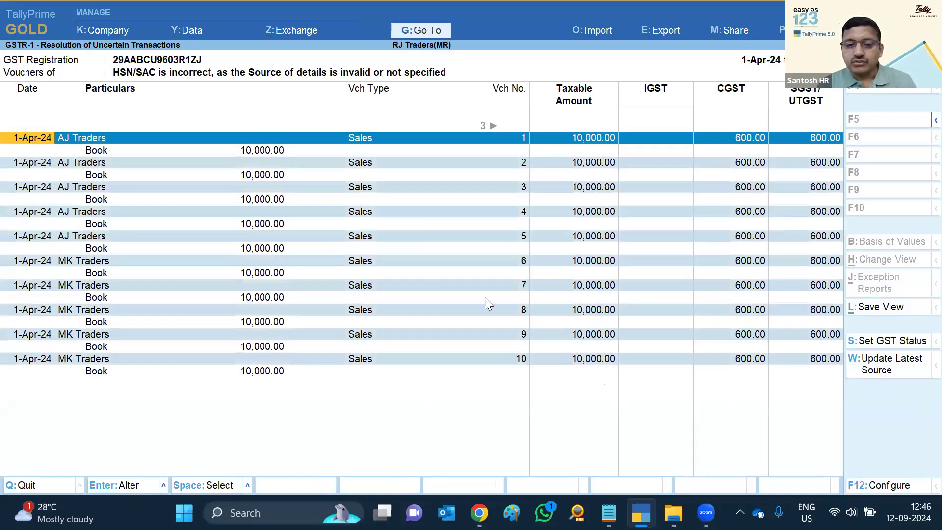
key("ctrl+w")
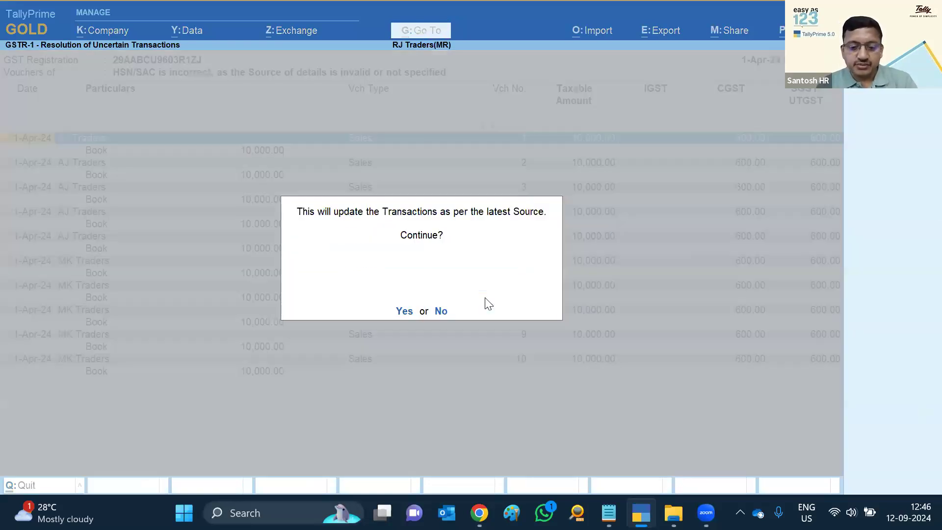
key("y")
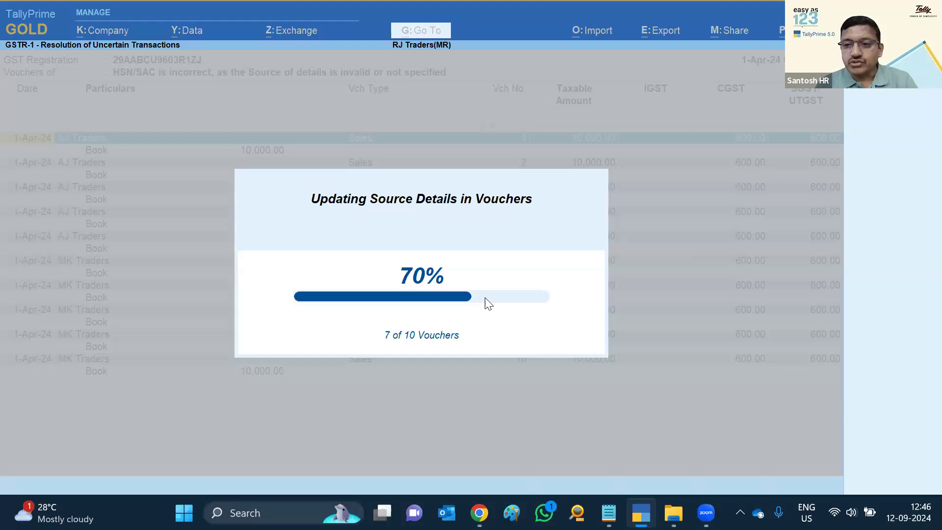
key("Escape")
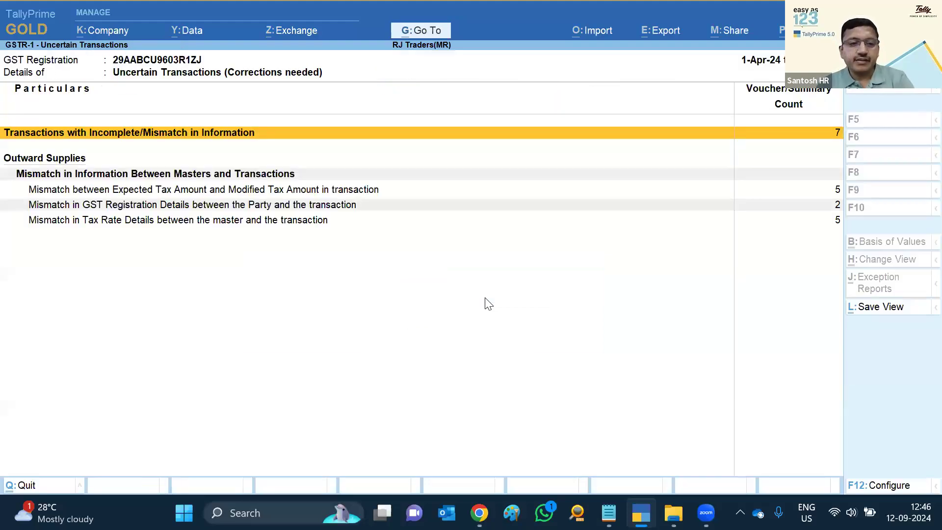
Accept the tax differences on the five expected-versus-modified mismatch vouchers
key("Down")
key("Down")
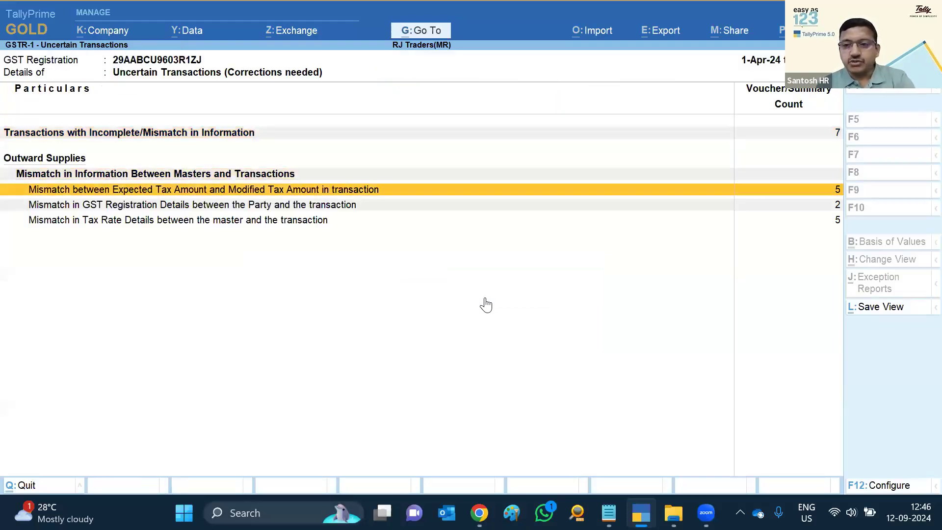
key("Return")
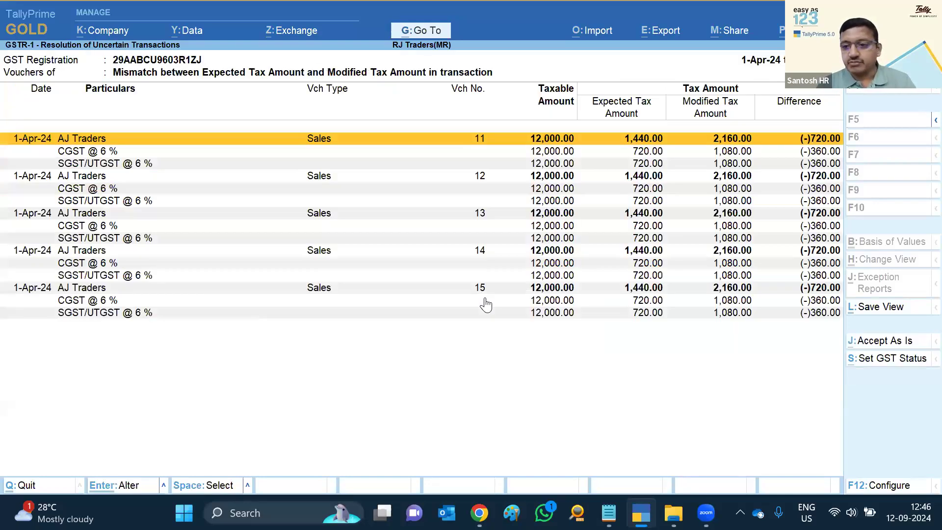
key("ctrl+space")
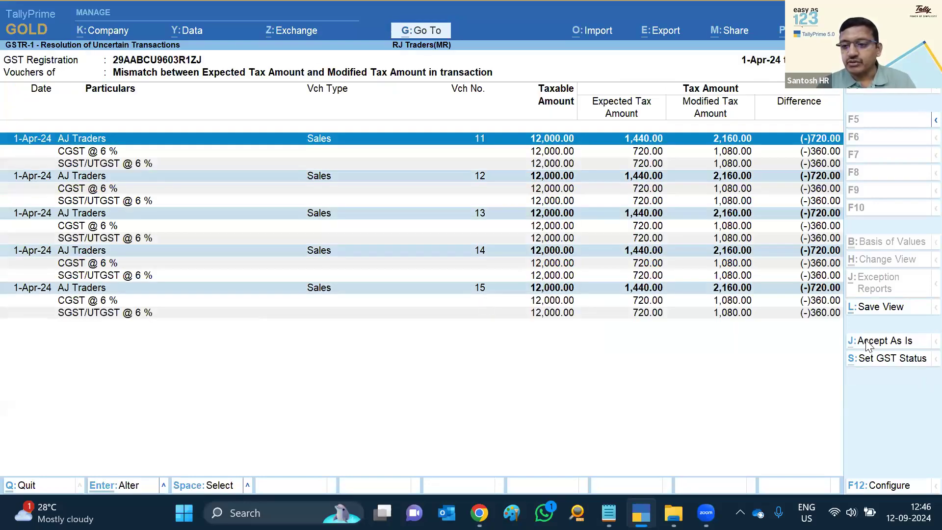
key("alt+j")
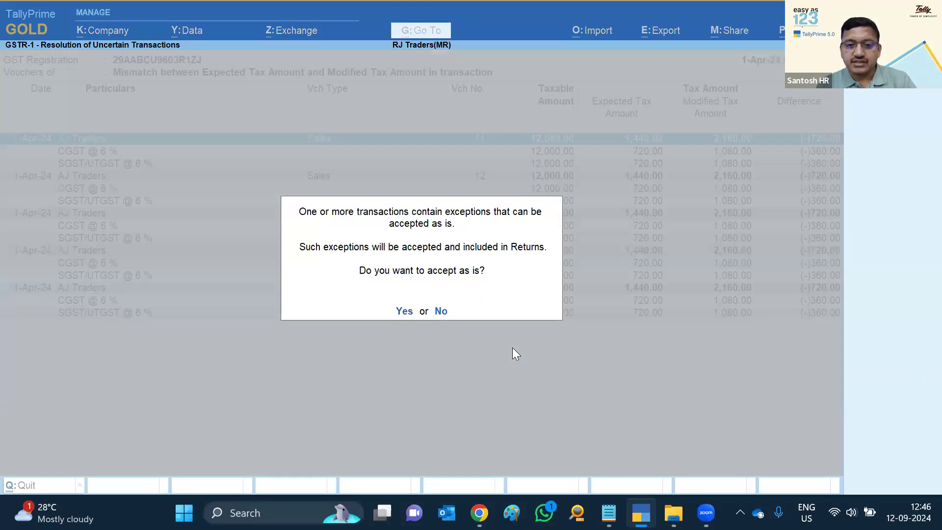
key("y")
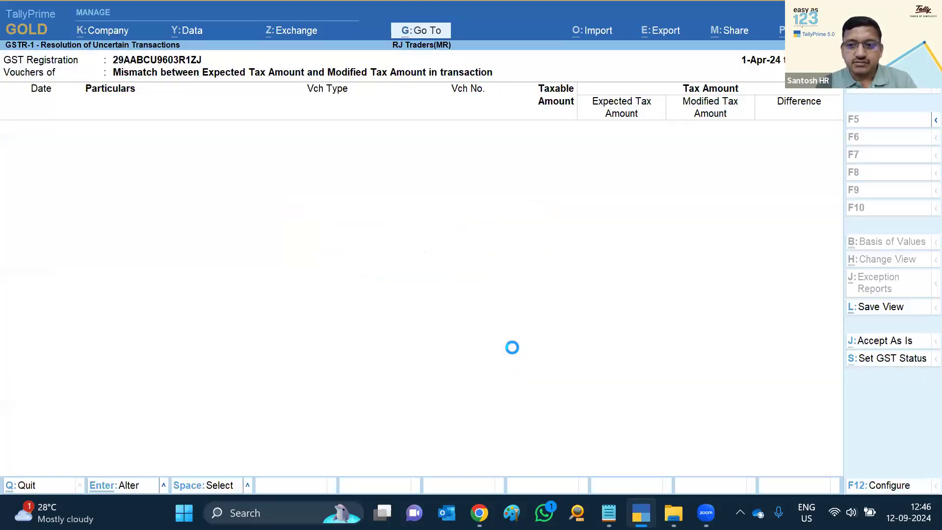
Update both MK Traders vouchers with GST registration details from the masters
key("Down")
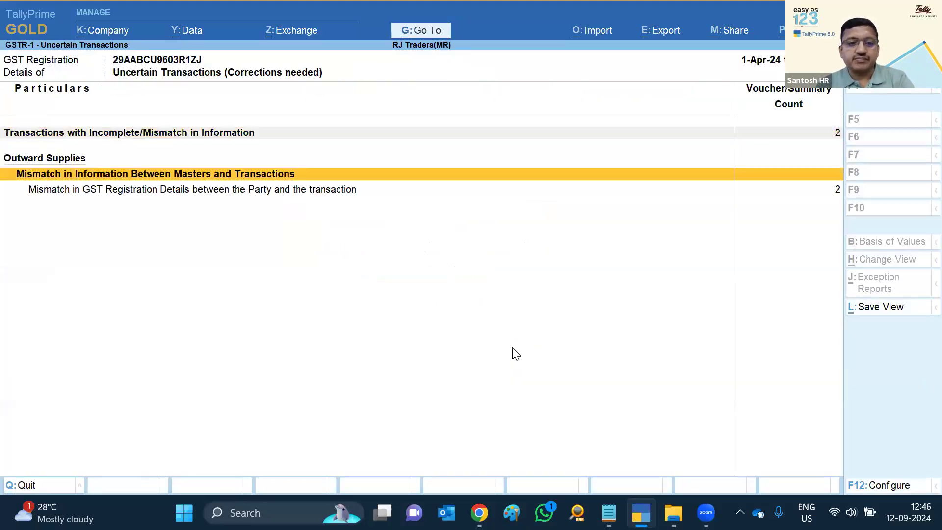
key("Down")
key("Return")
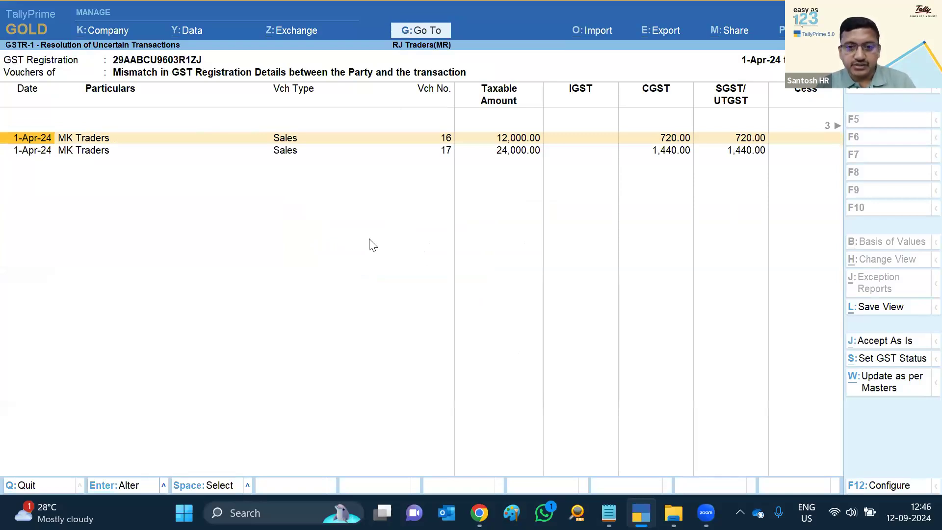
key("ctrl+space")
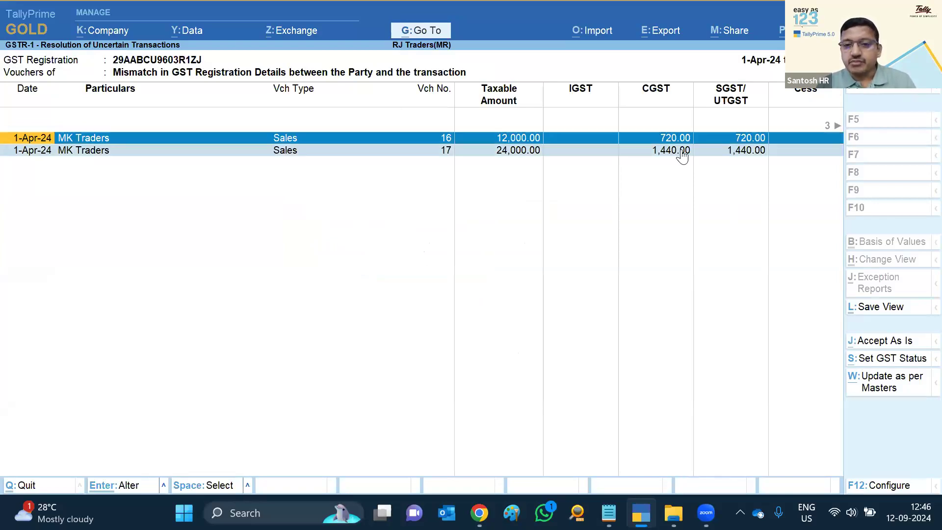
left_click(898, 386)
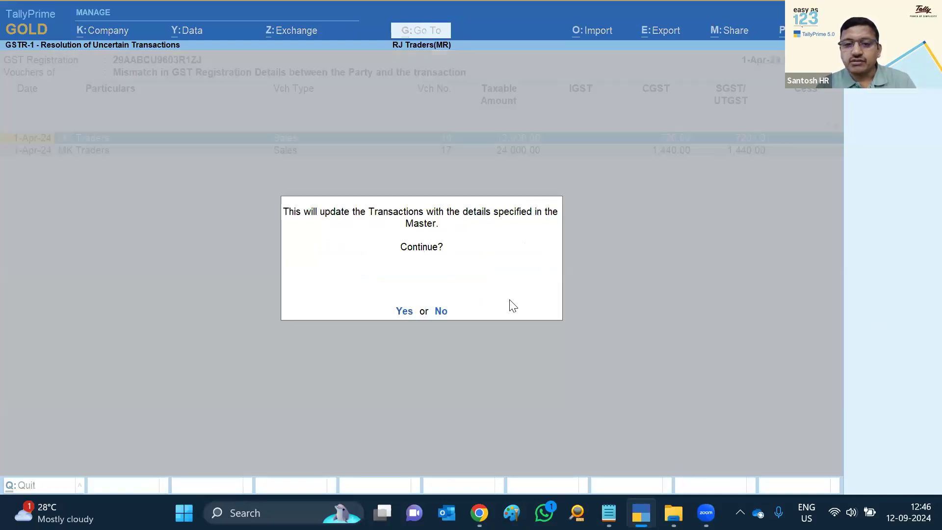
key("y")
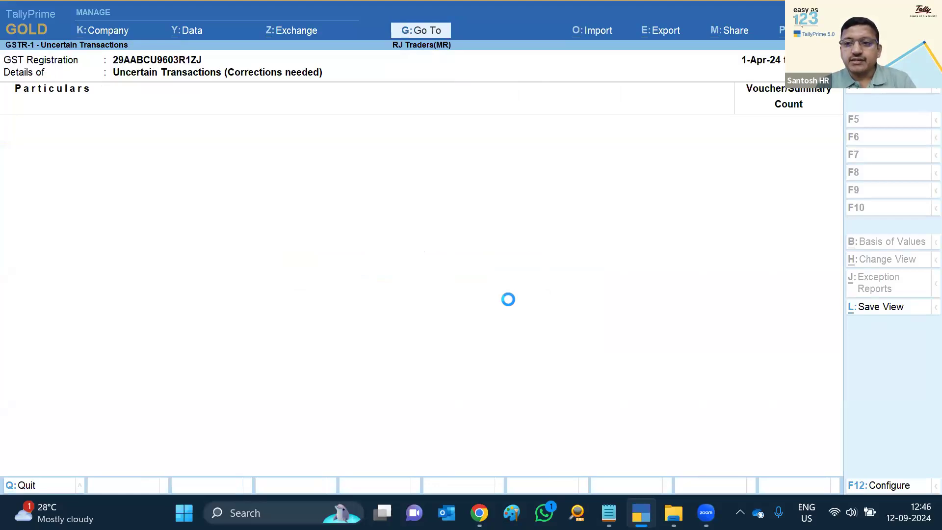
key("Escape")
key("Escape")
key("Escape")
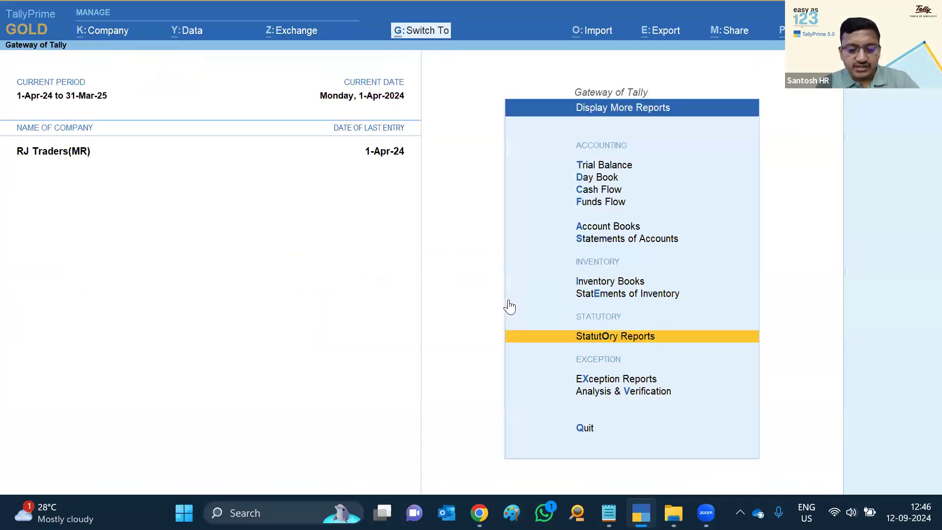
Shut RJ Traders(MR) and load RJ Traders 5.0 from the GSTR-2B\100009 folder
key("ctrl+F3")
key("Return")
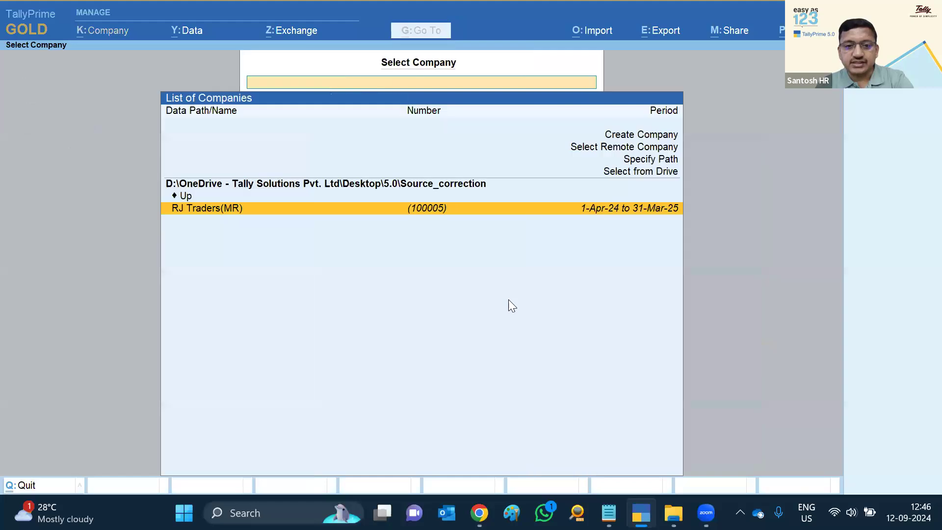
key("Up")
key("Return")
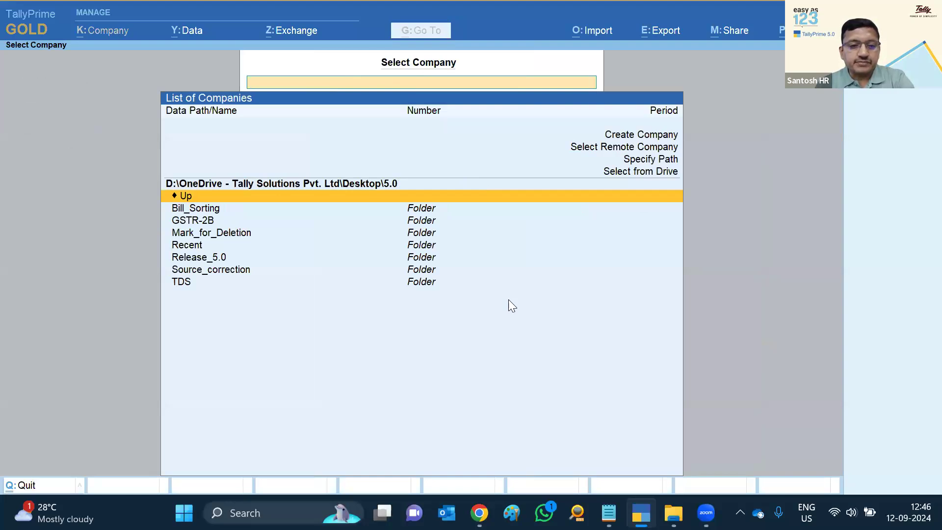
key("Down")
key("Down")
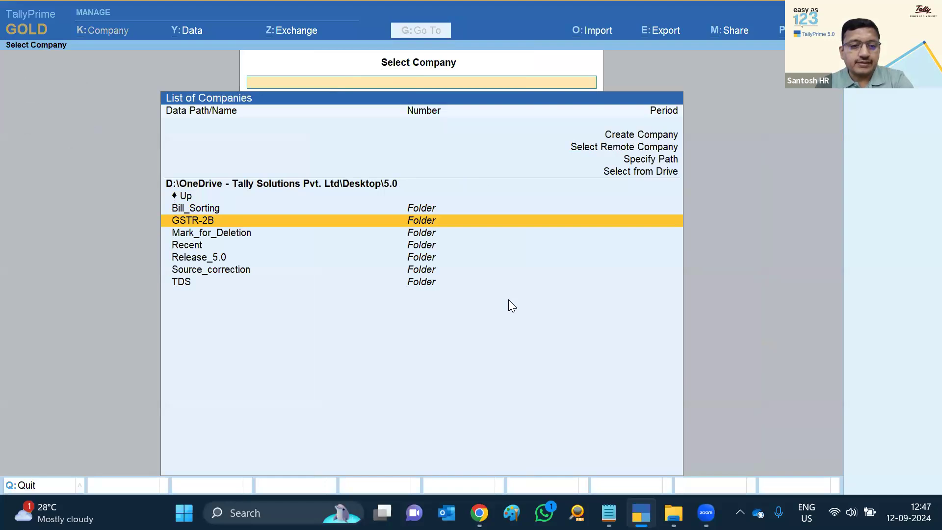
key("Return")
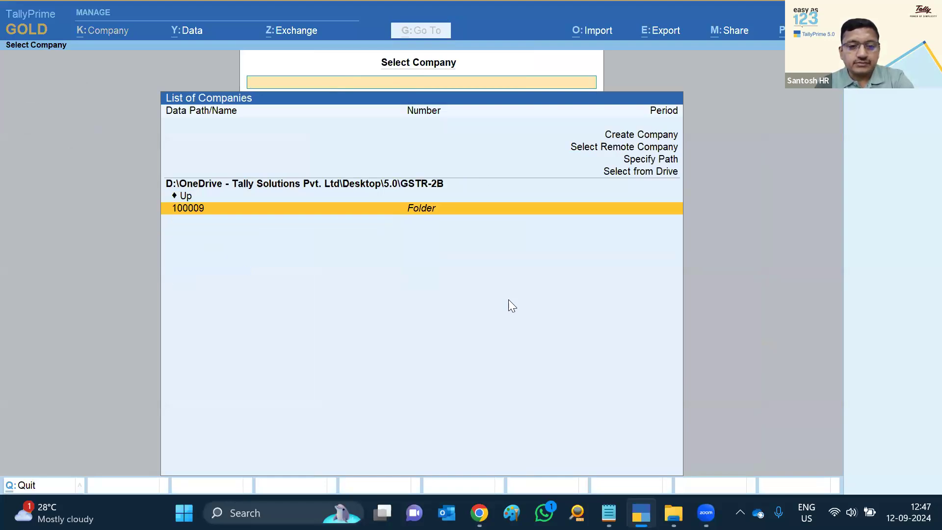
key("Return")
key("Return")
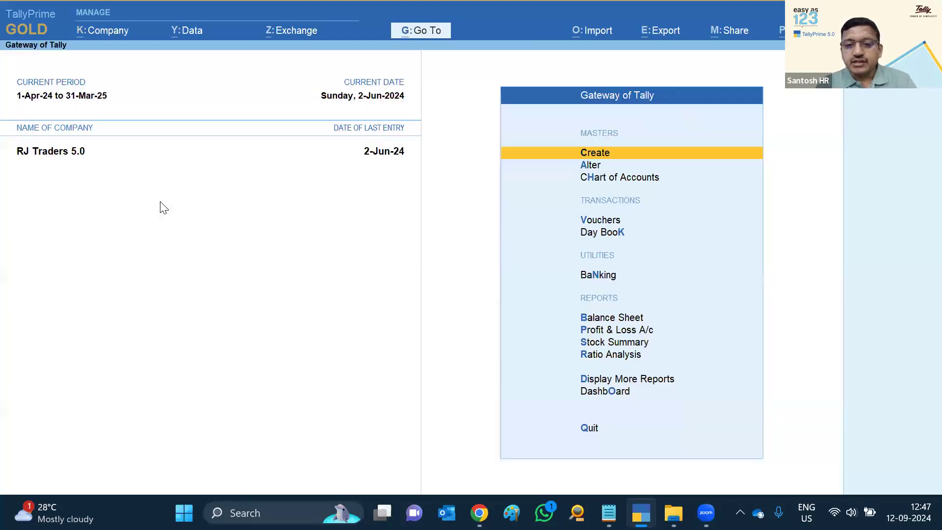
Open the GSTR-2B Reconciliation report, agreeing to update voucher GST status
key("d")
key("u")
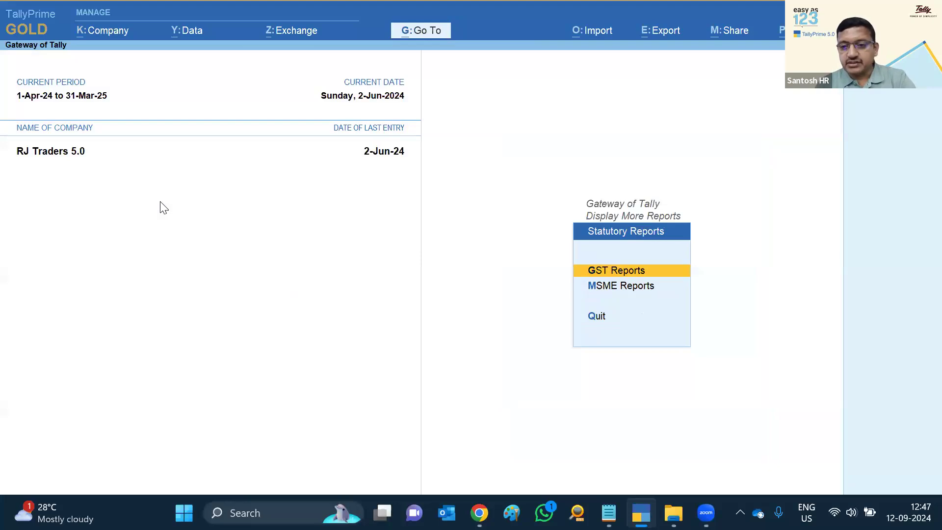
key("g")
key("Down")
key("Down")
key("Down")
key("Down")
key("Down")
key("Down")
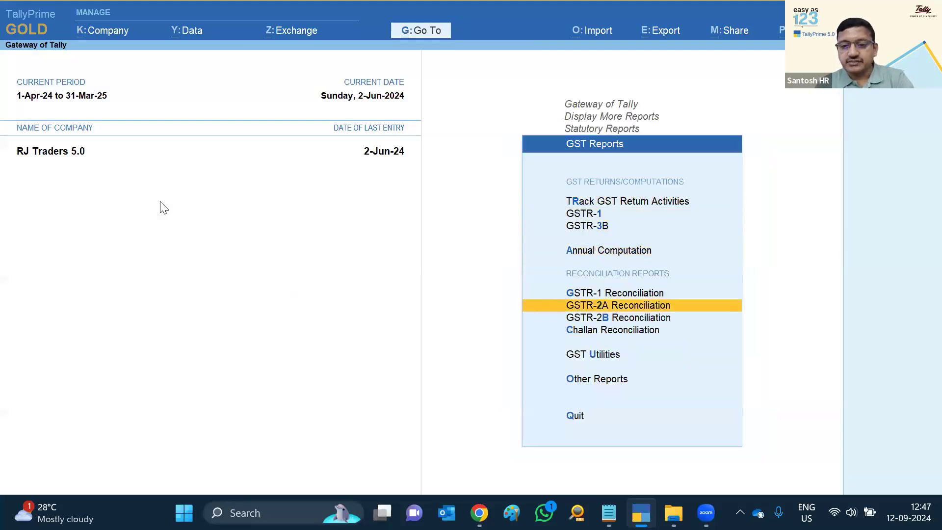
key("Return")
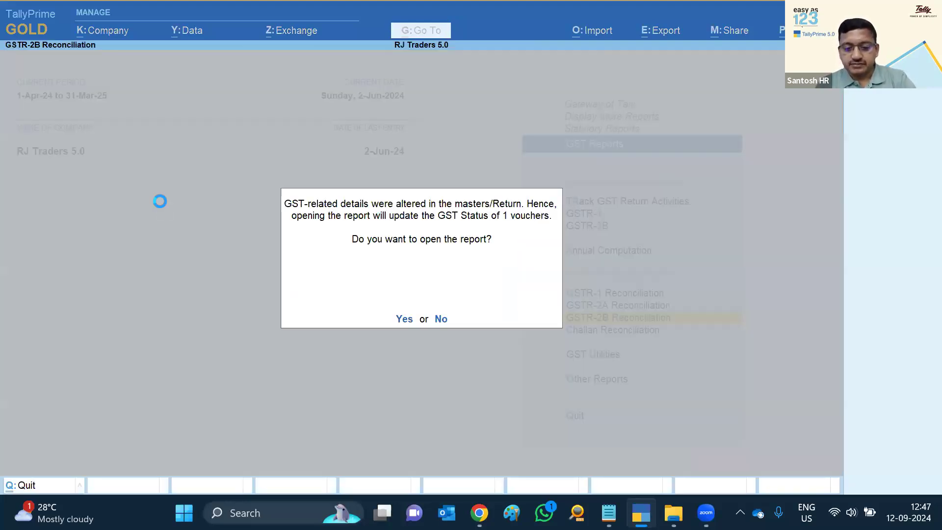
key("y")
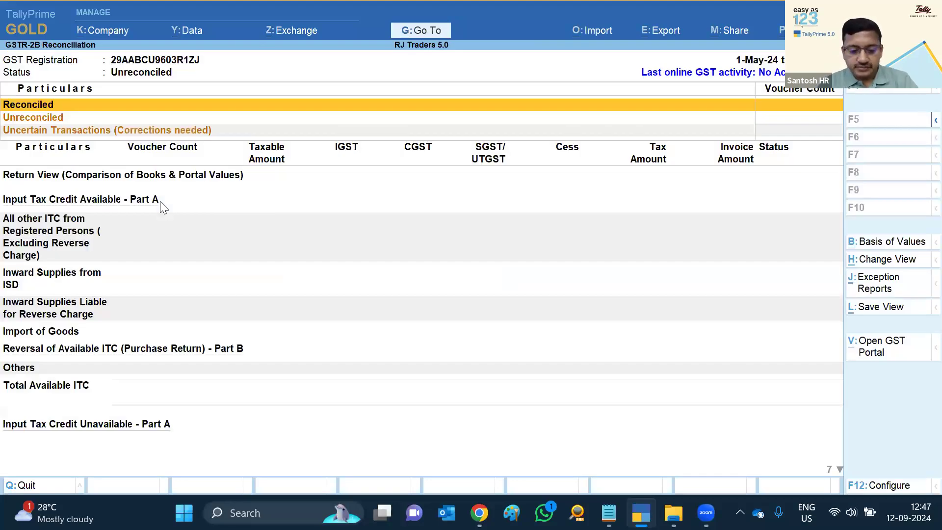
Set the period to April 2024 and drill into Available Only in Books
key("alt+F2")
type("ap")
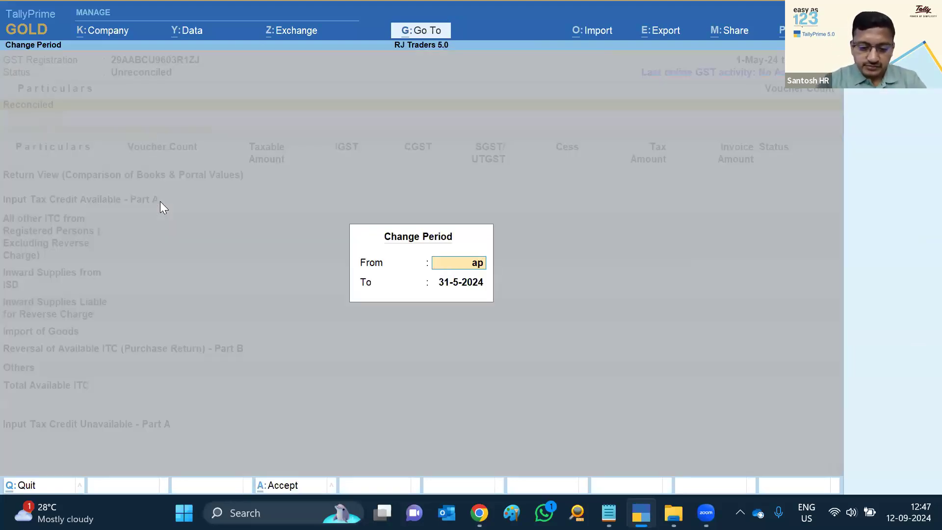
type("r")
key("Return")
type("apr")
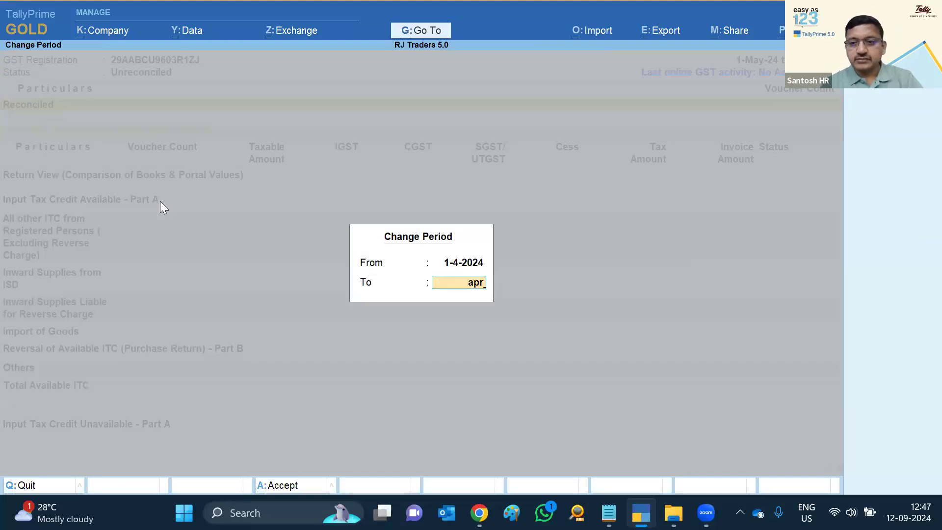
key("Return")
key("Down")
key("Down")
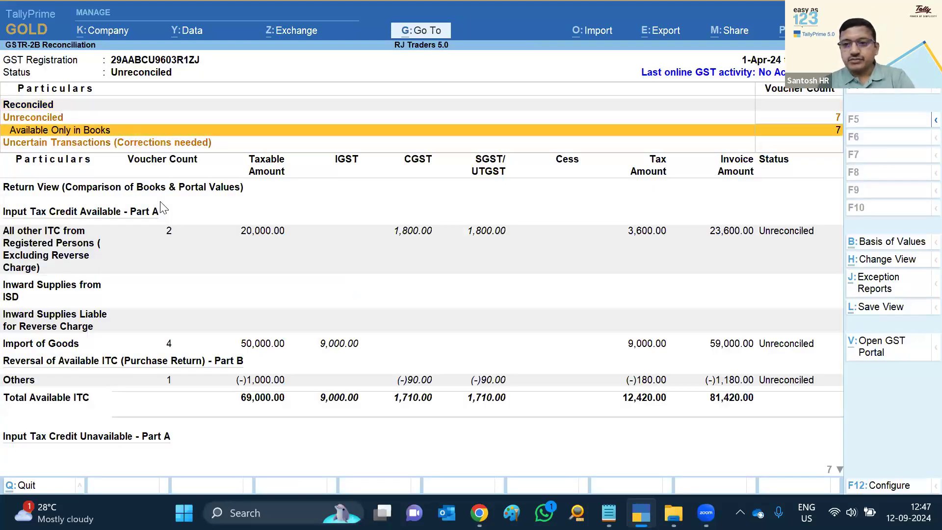
key("Return")
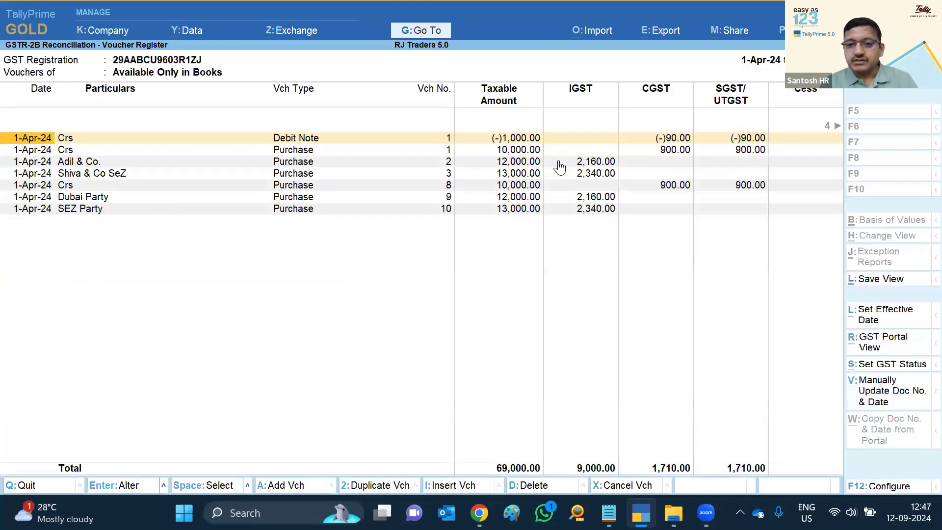
Enable showing potential matches between books and portal, then return to the Gateway
left_click(876, 485)
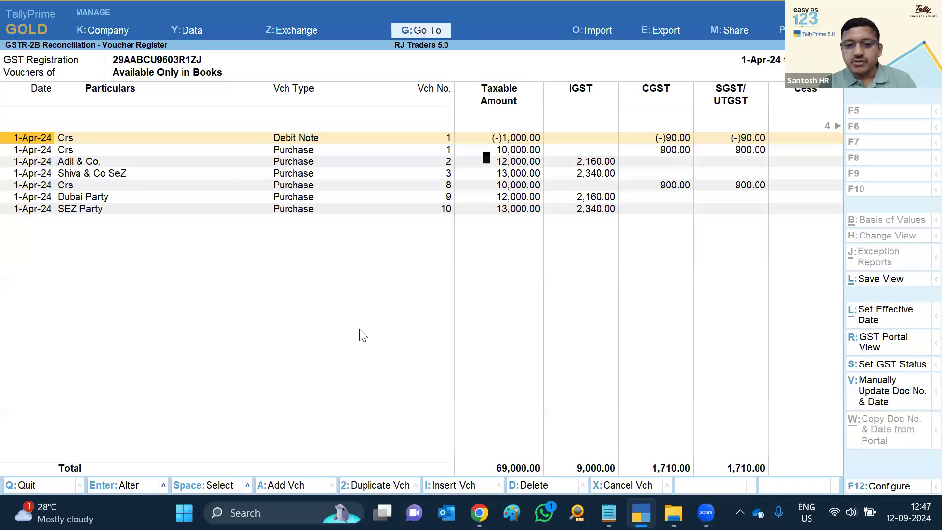
key("Down")
key("Down")
key("Down")
key("Down")
key("Down")
key("Down")
key("Down")
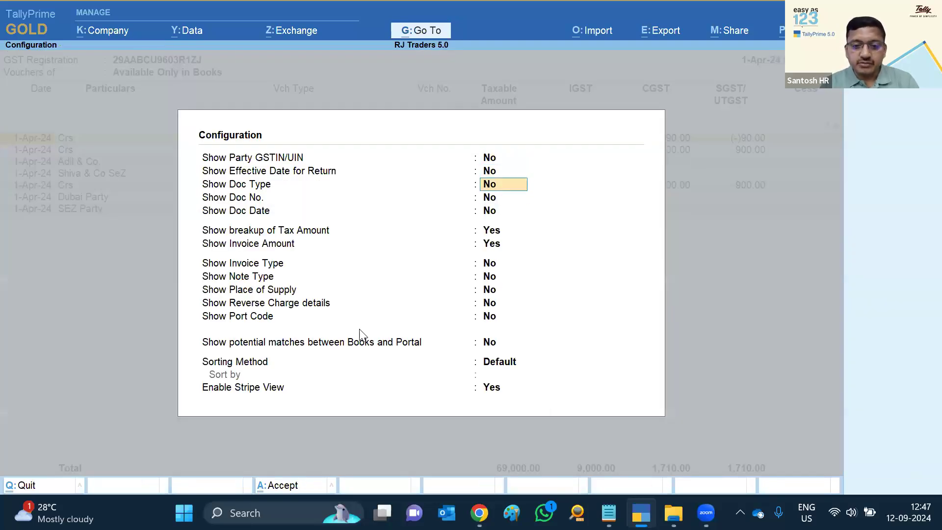
key("Down")
key("Down")
key("Down")
key("Down")
key("Down")
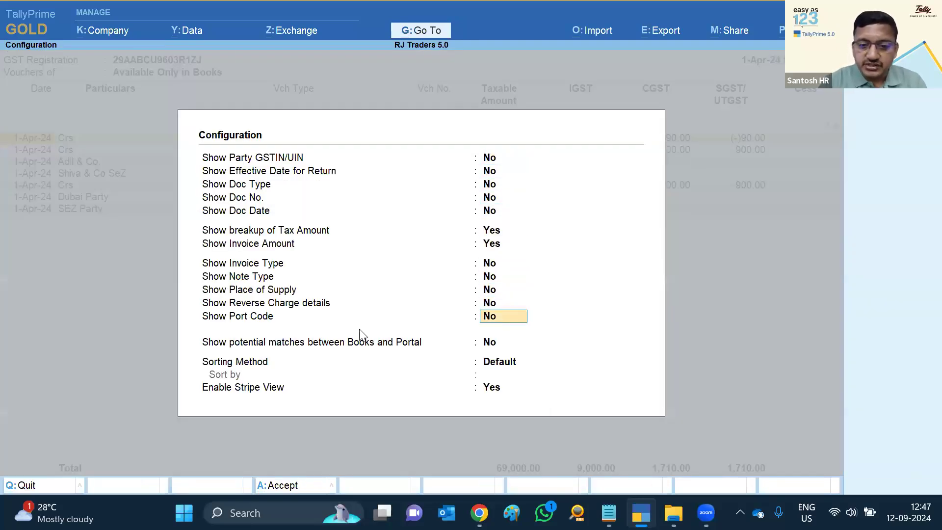
type("y")
key("Return")
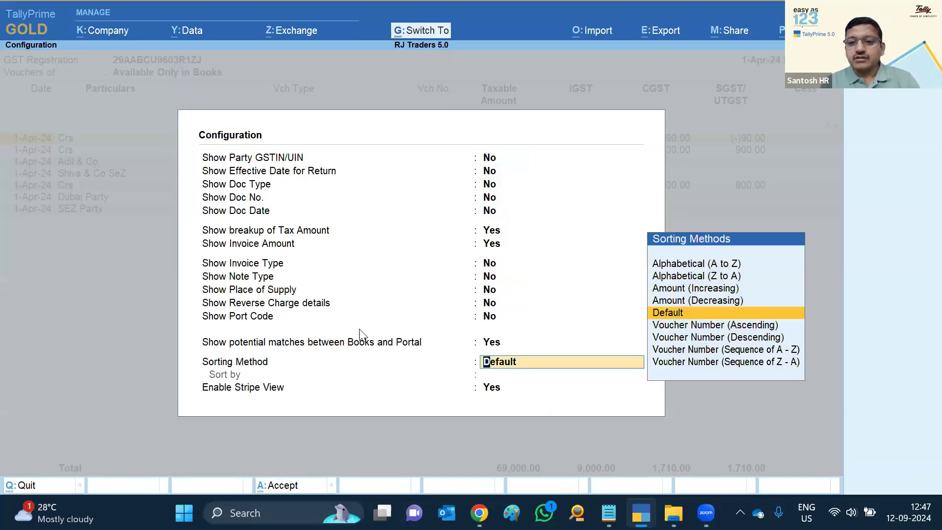
key("ctrl+a")
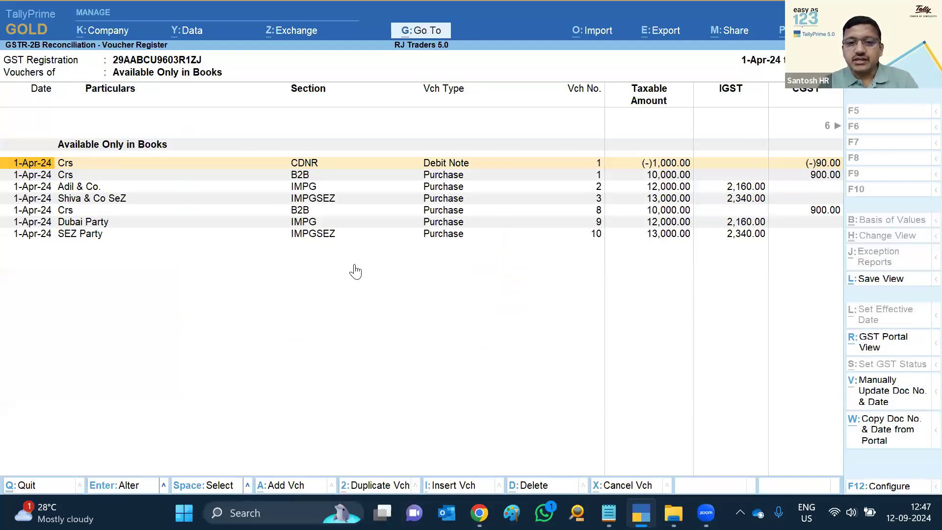
key("Escape")
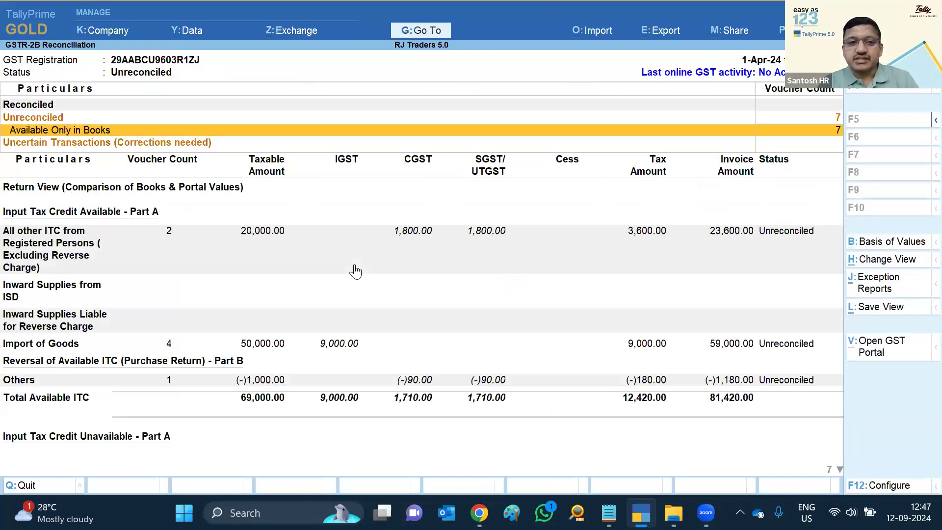
key("Escape")
key("Escape")
key("Escape")
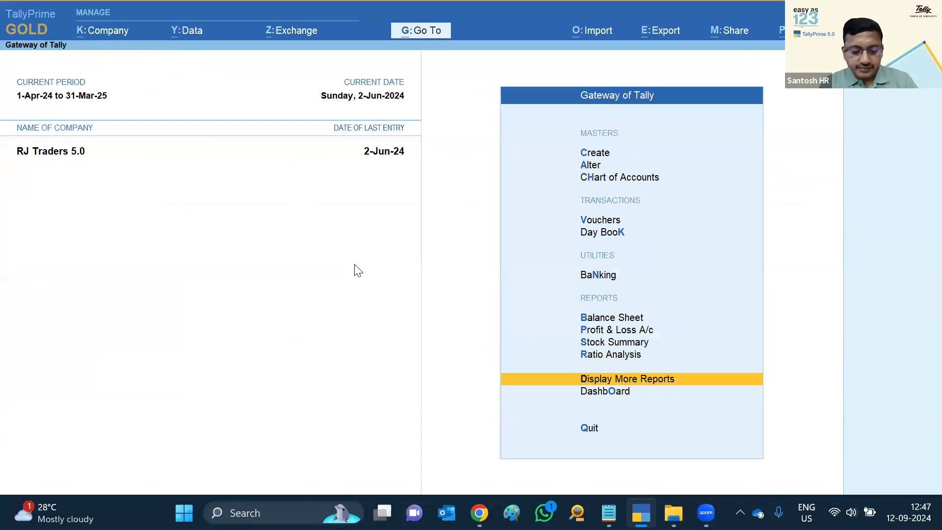
Shut RJ Traders 5.0 and mute the computer's sound from Quick Settings
key("ctrl")
key("ctrl+F3")
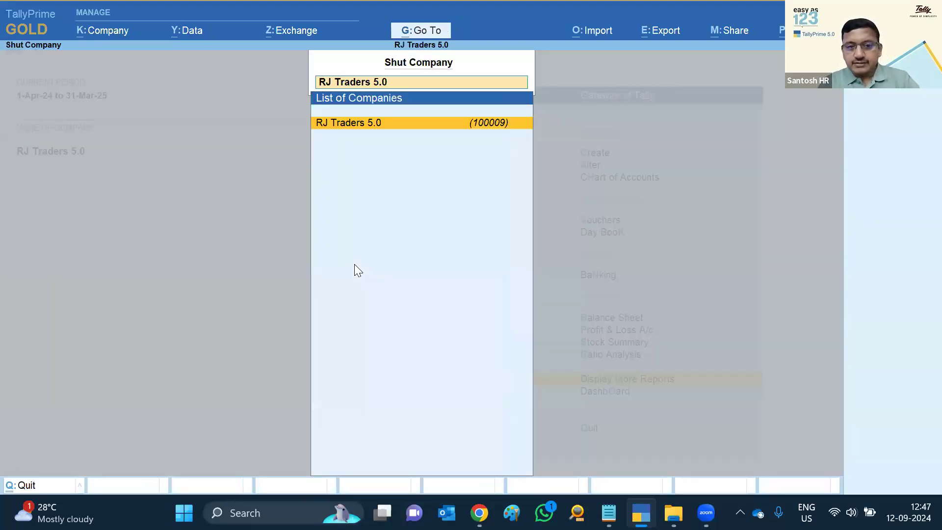
key("Return")
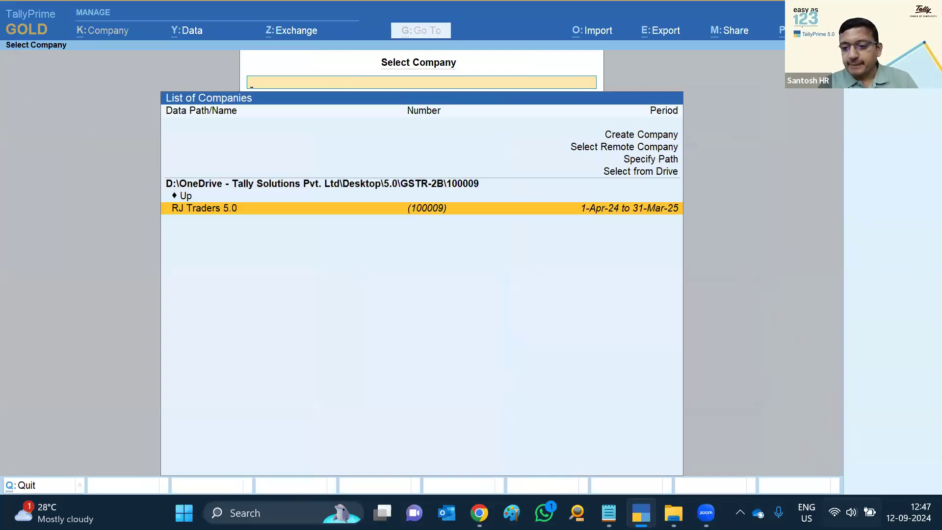
key("super+a")
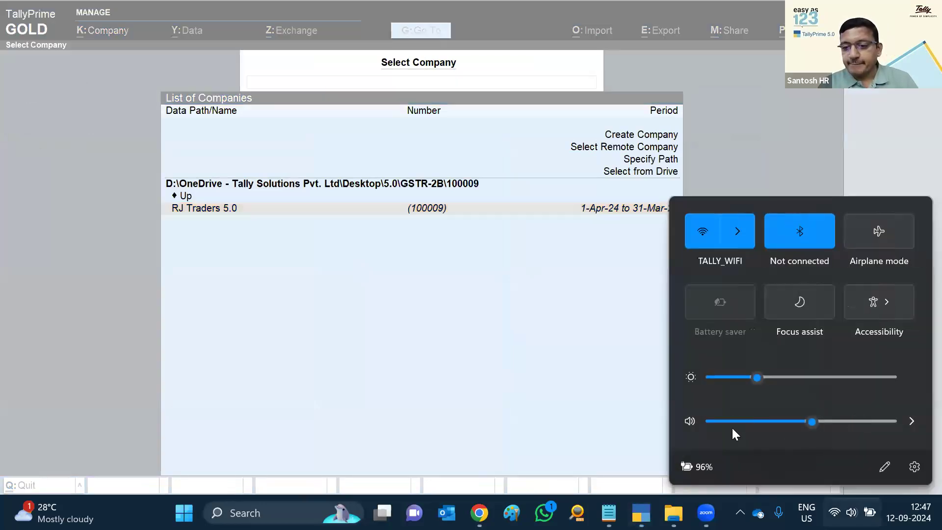
left_click(689, 420)
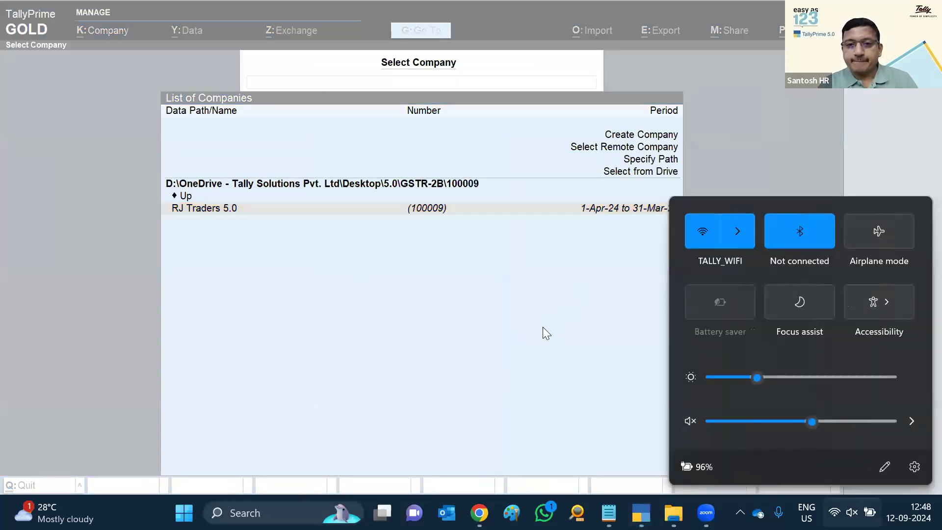